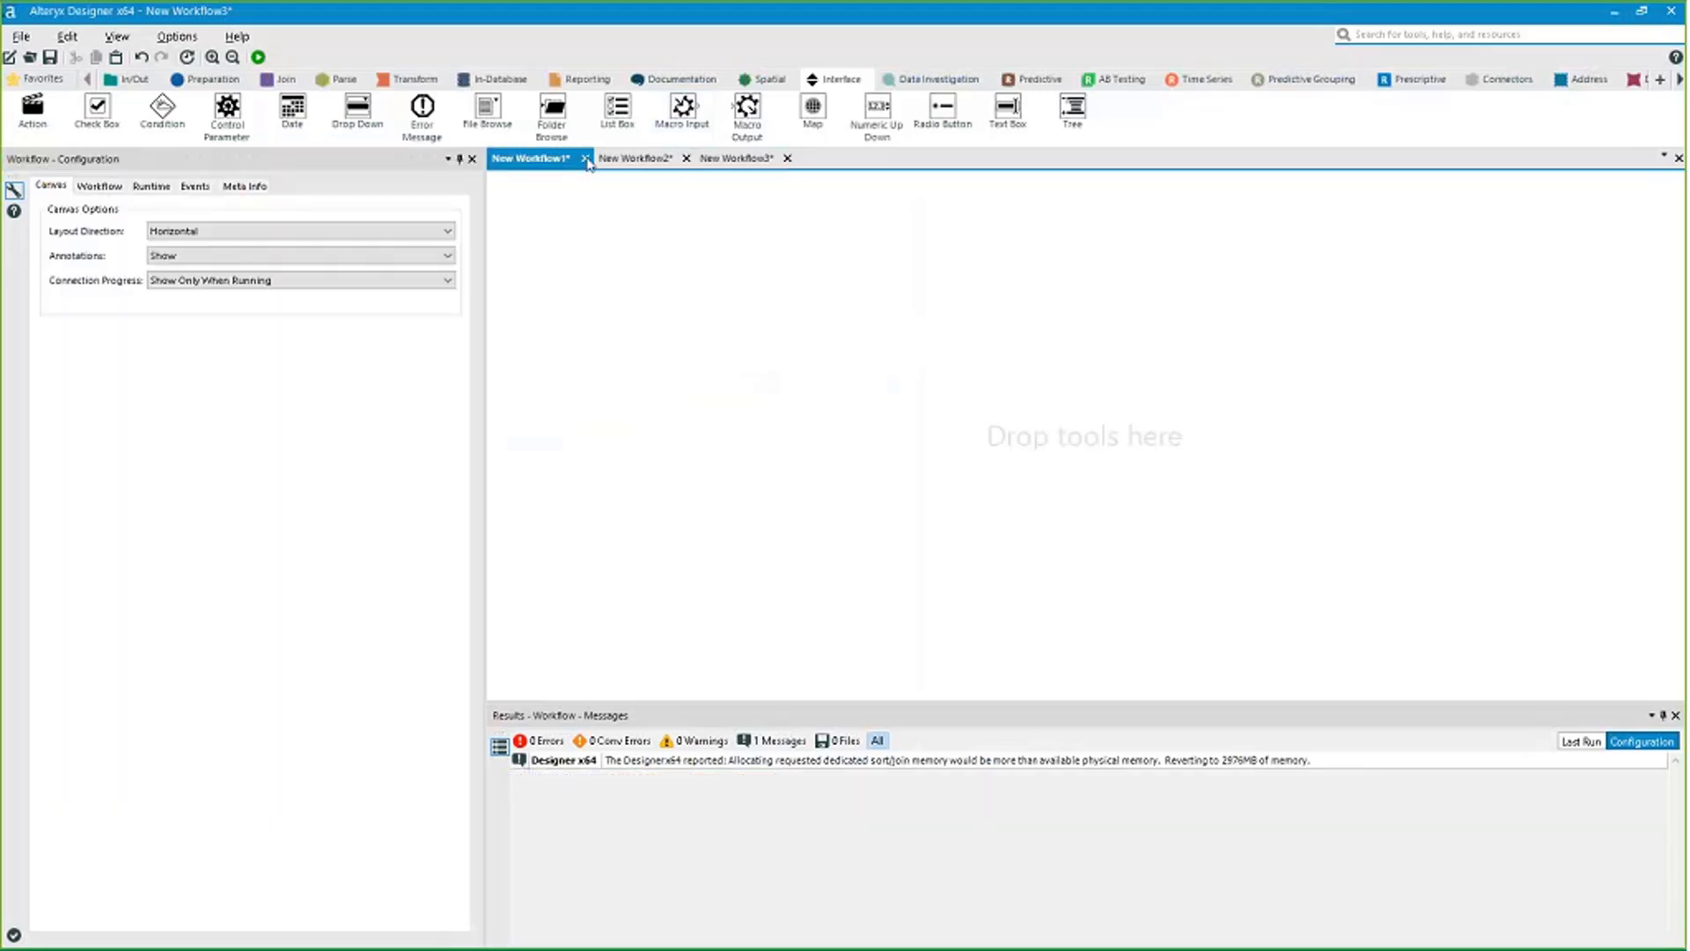
Close all three open workflows, New Workflow1 to New Workflow3, without saving their changes.
click(585, 159)
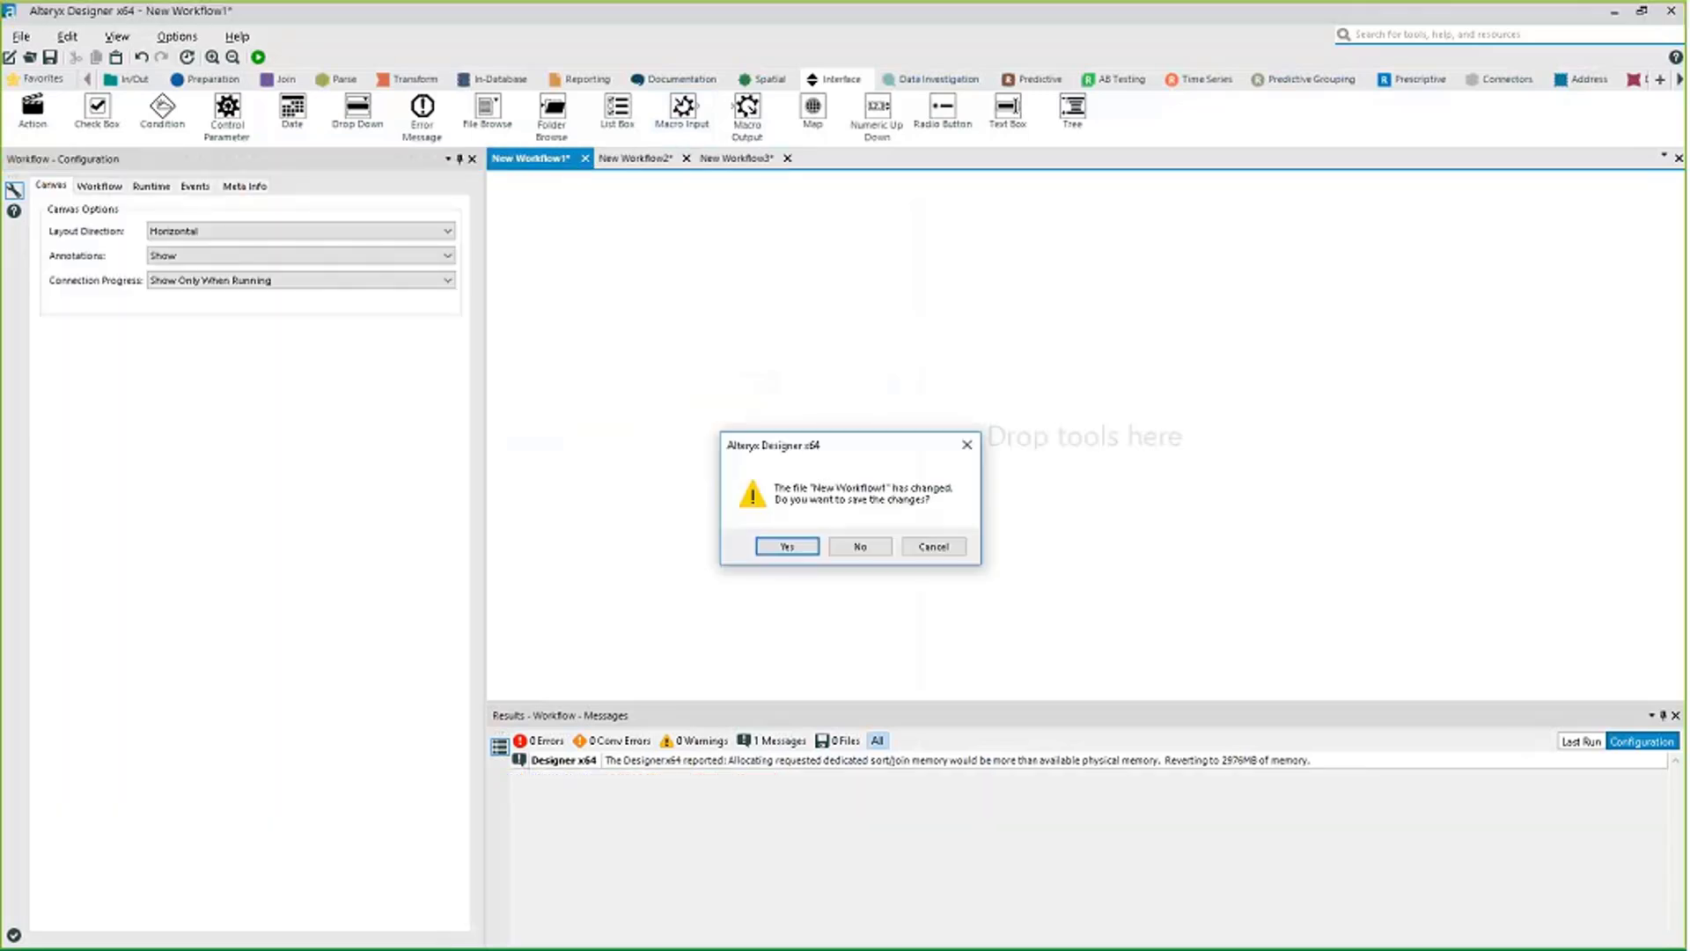
click(852, 545)
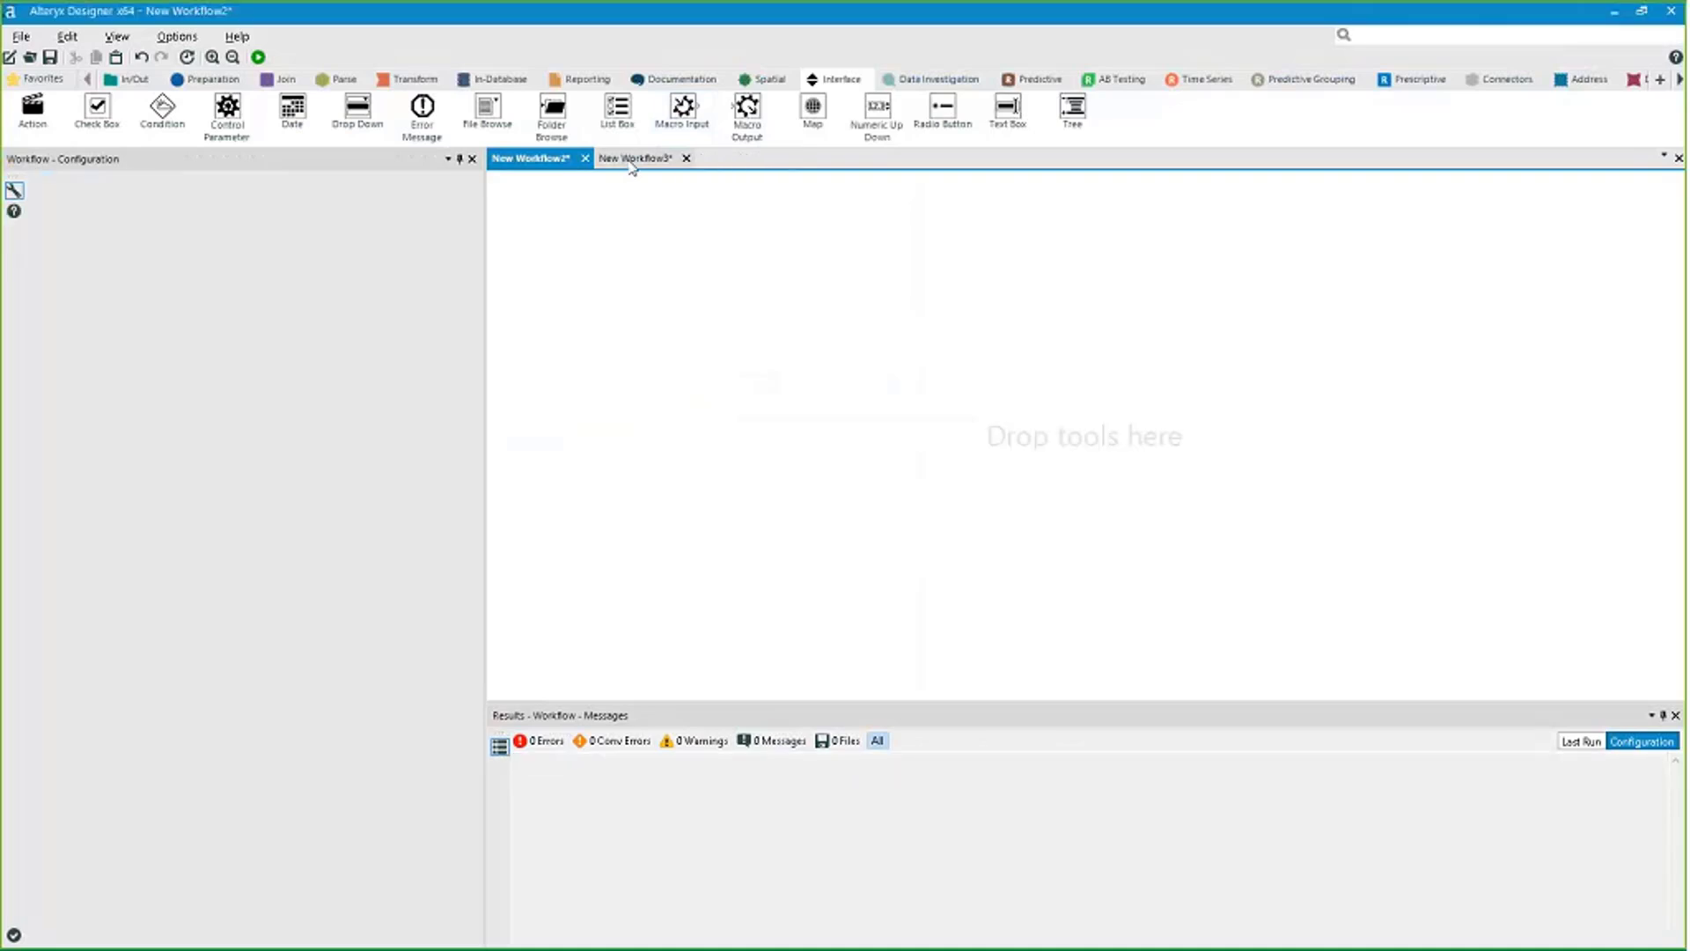
right_click(634, 163)
click(666, 218)
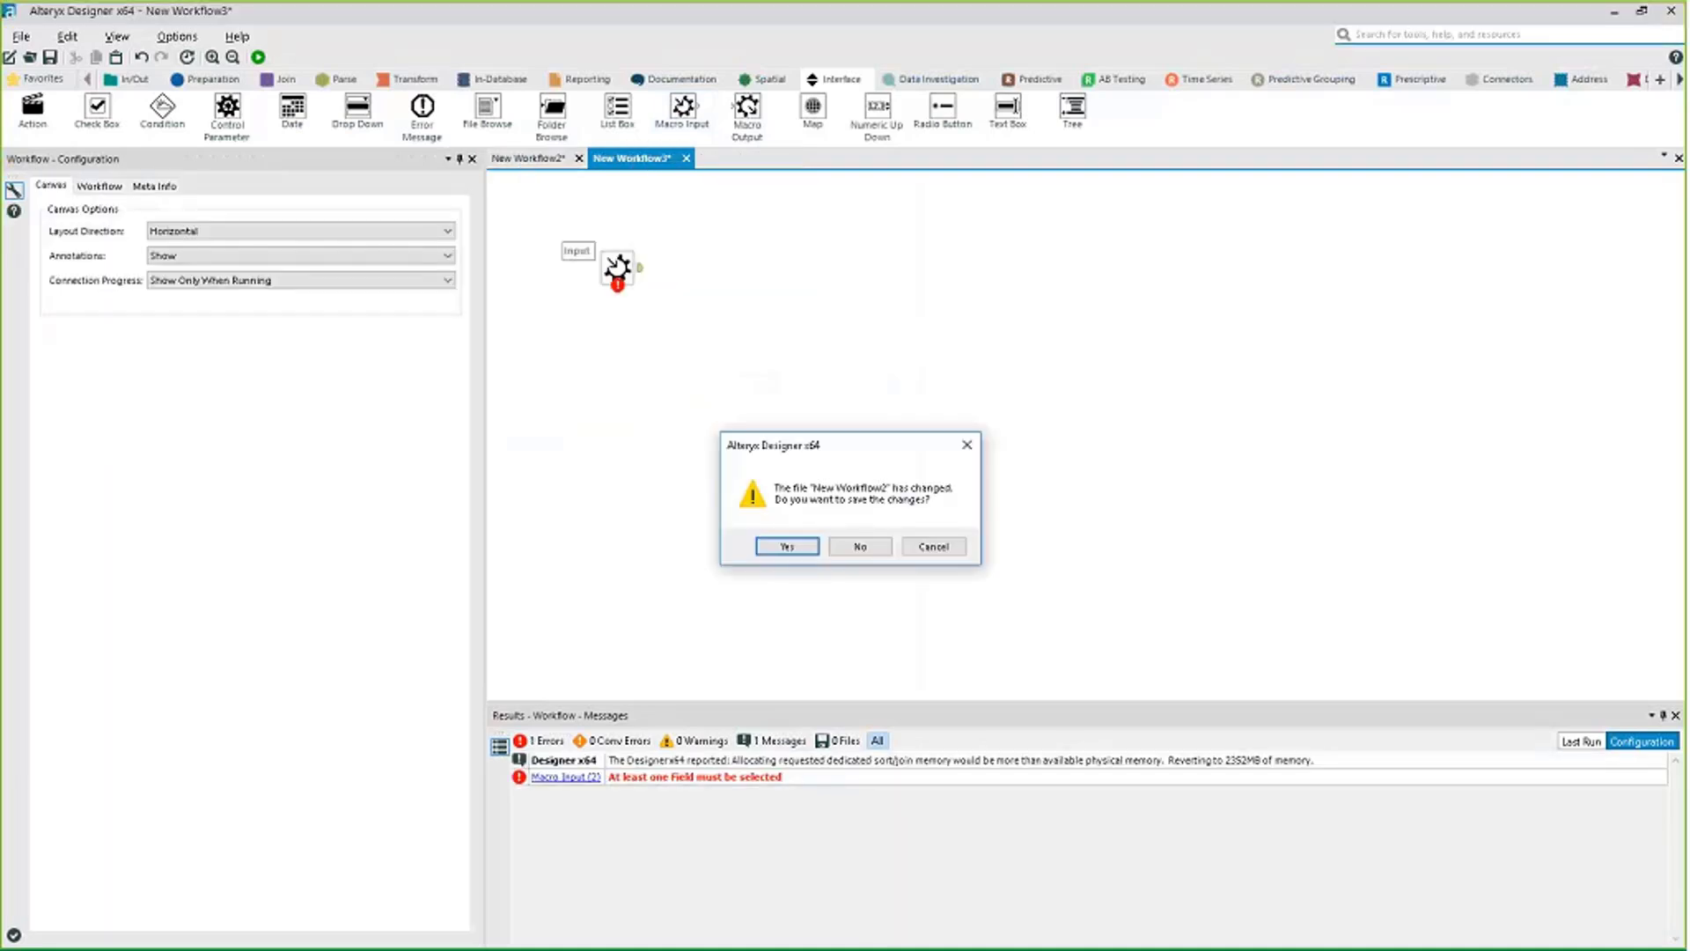
click(859, 546)
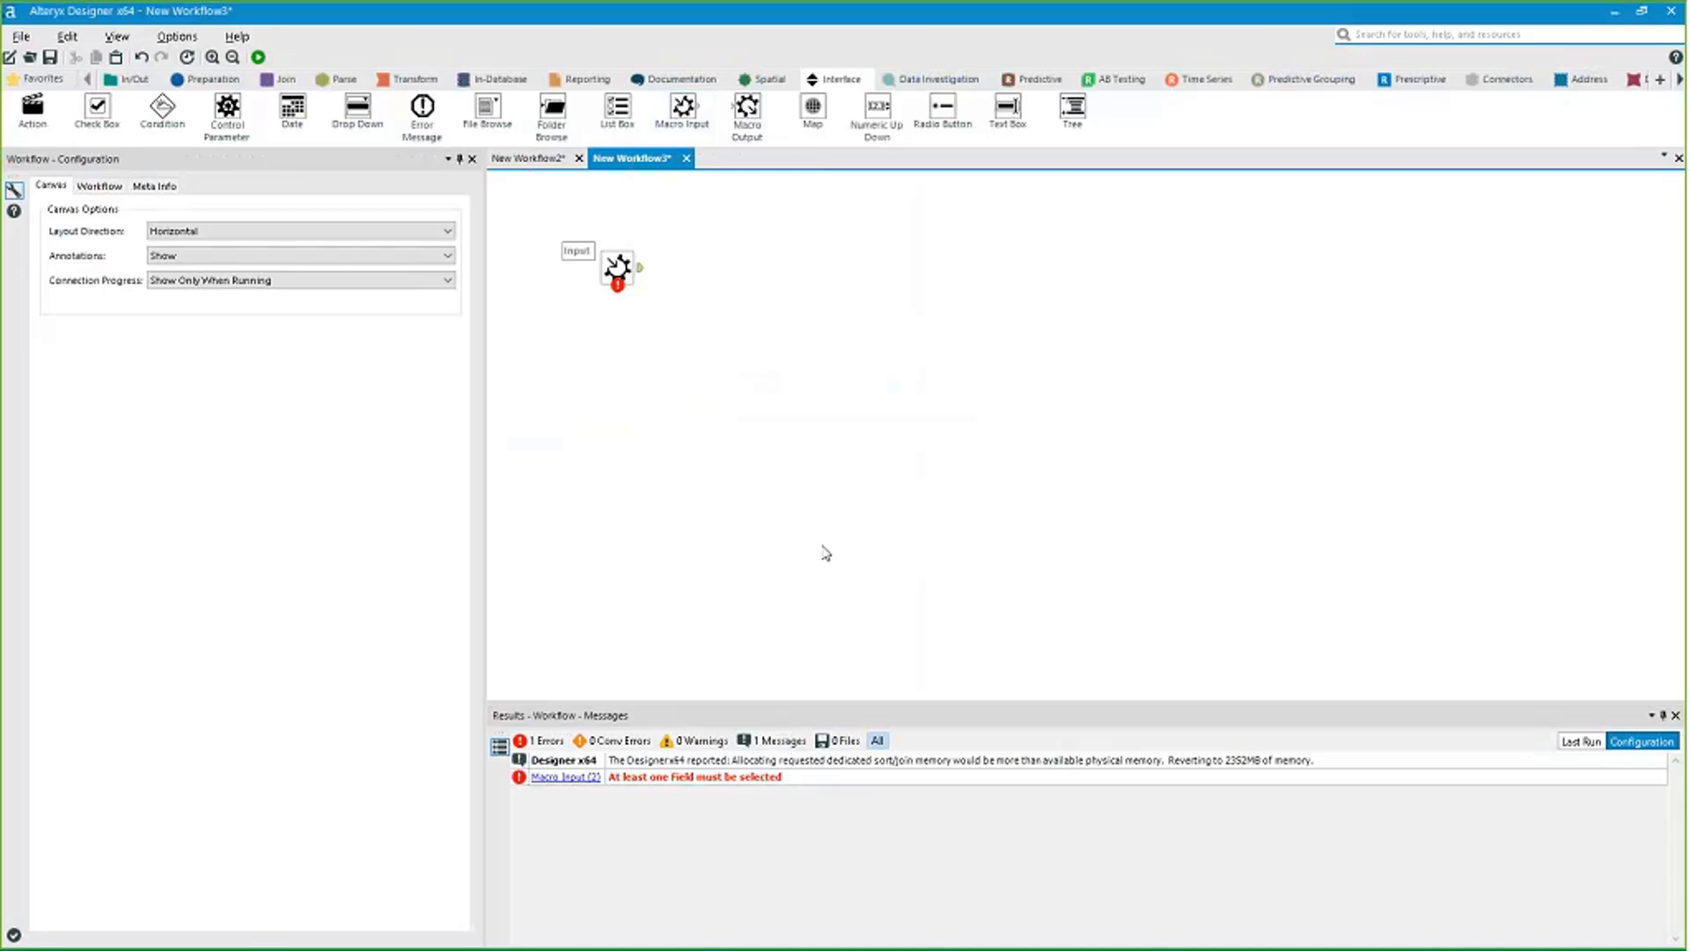
click(619, 264)
key(Delete)
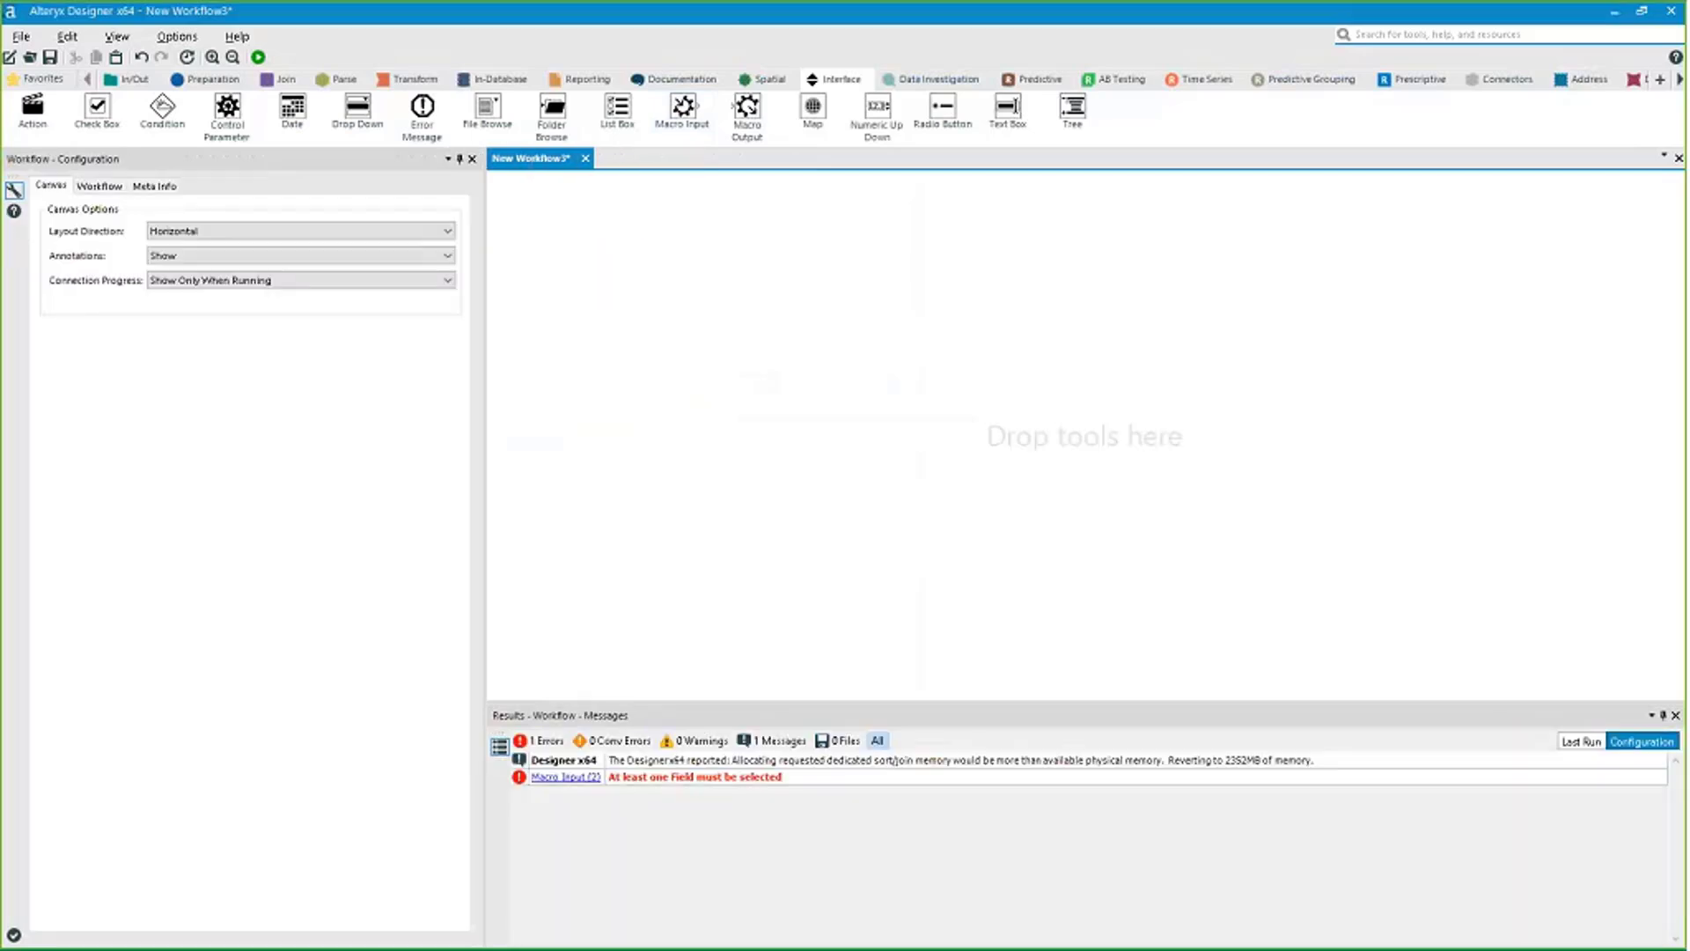
click(859, 545)
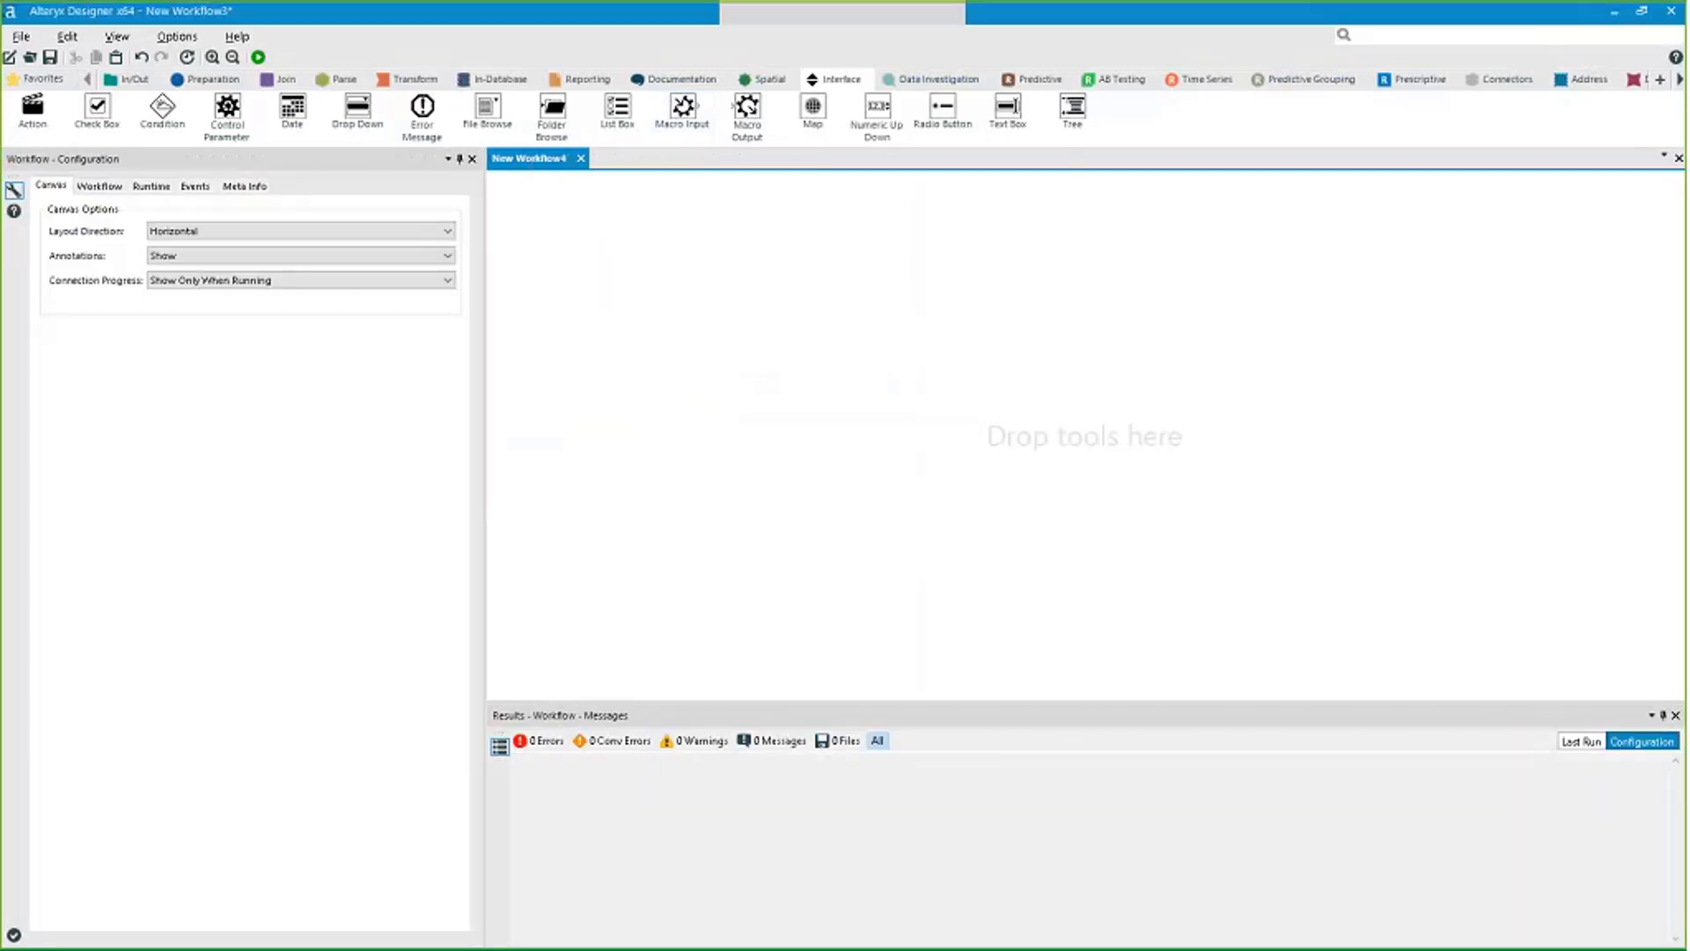
Add an Input Data tool to the empty canvas and connect it to the recently used US_Santa_Stops.yxdb file.
click(132, 78)
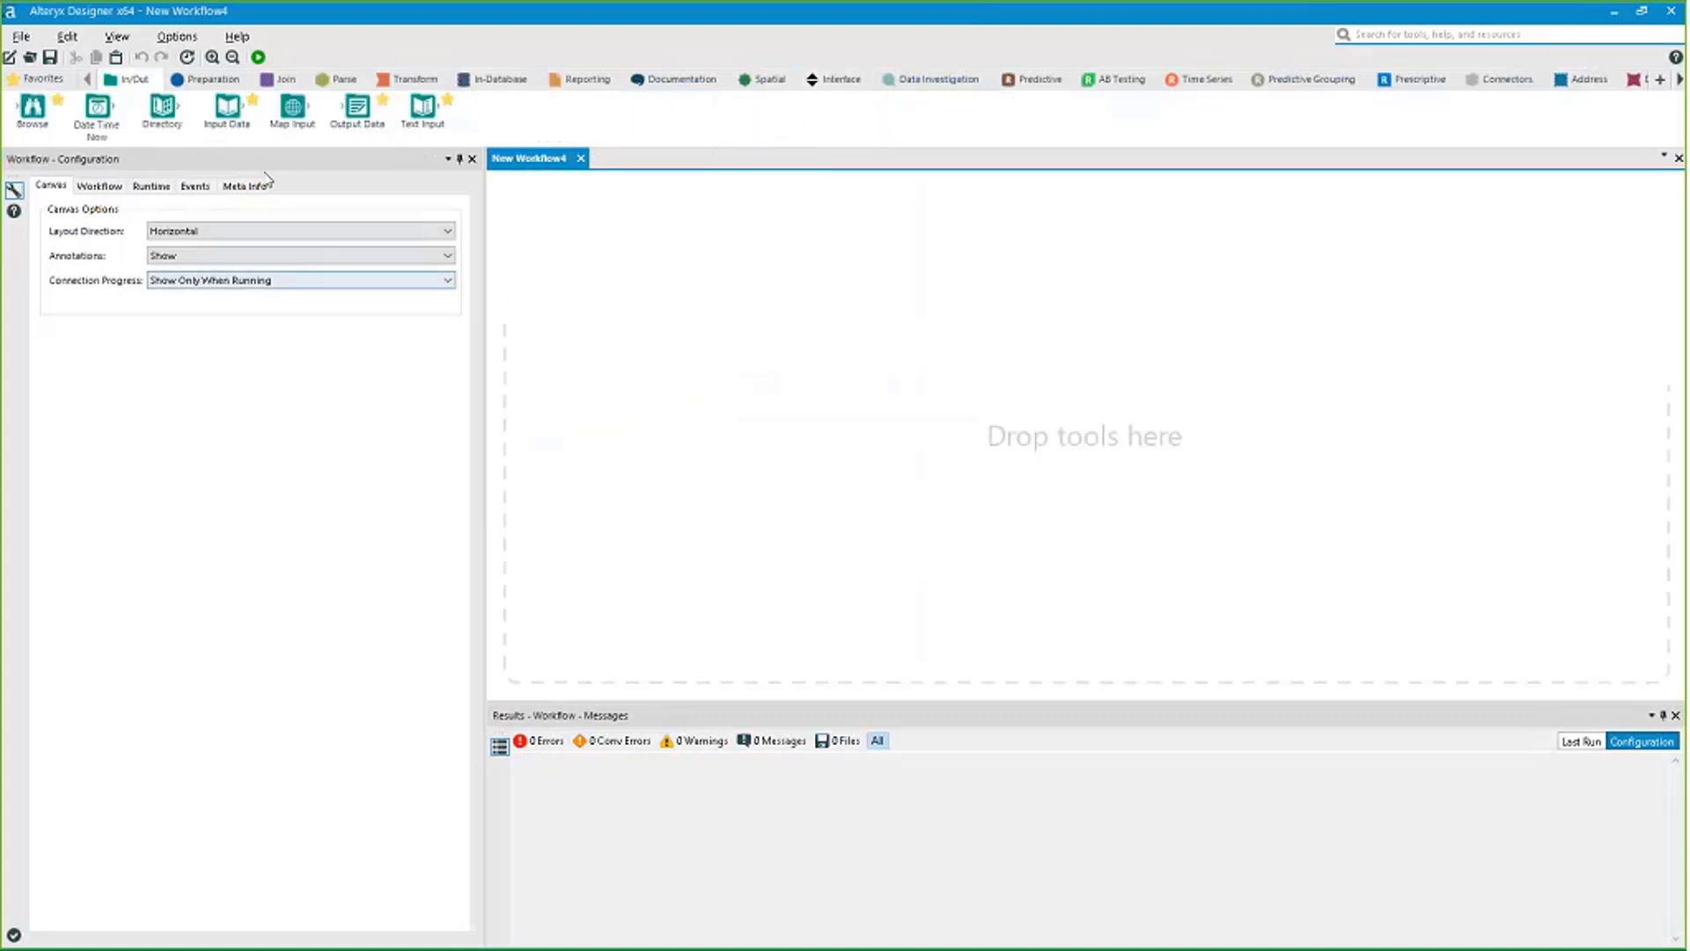
drag(228, 110, 596, 342)
click(458, 201)
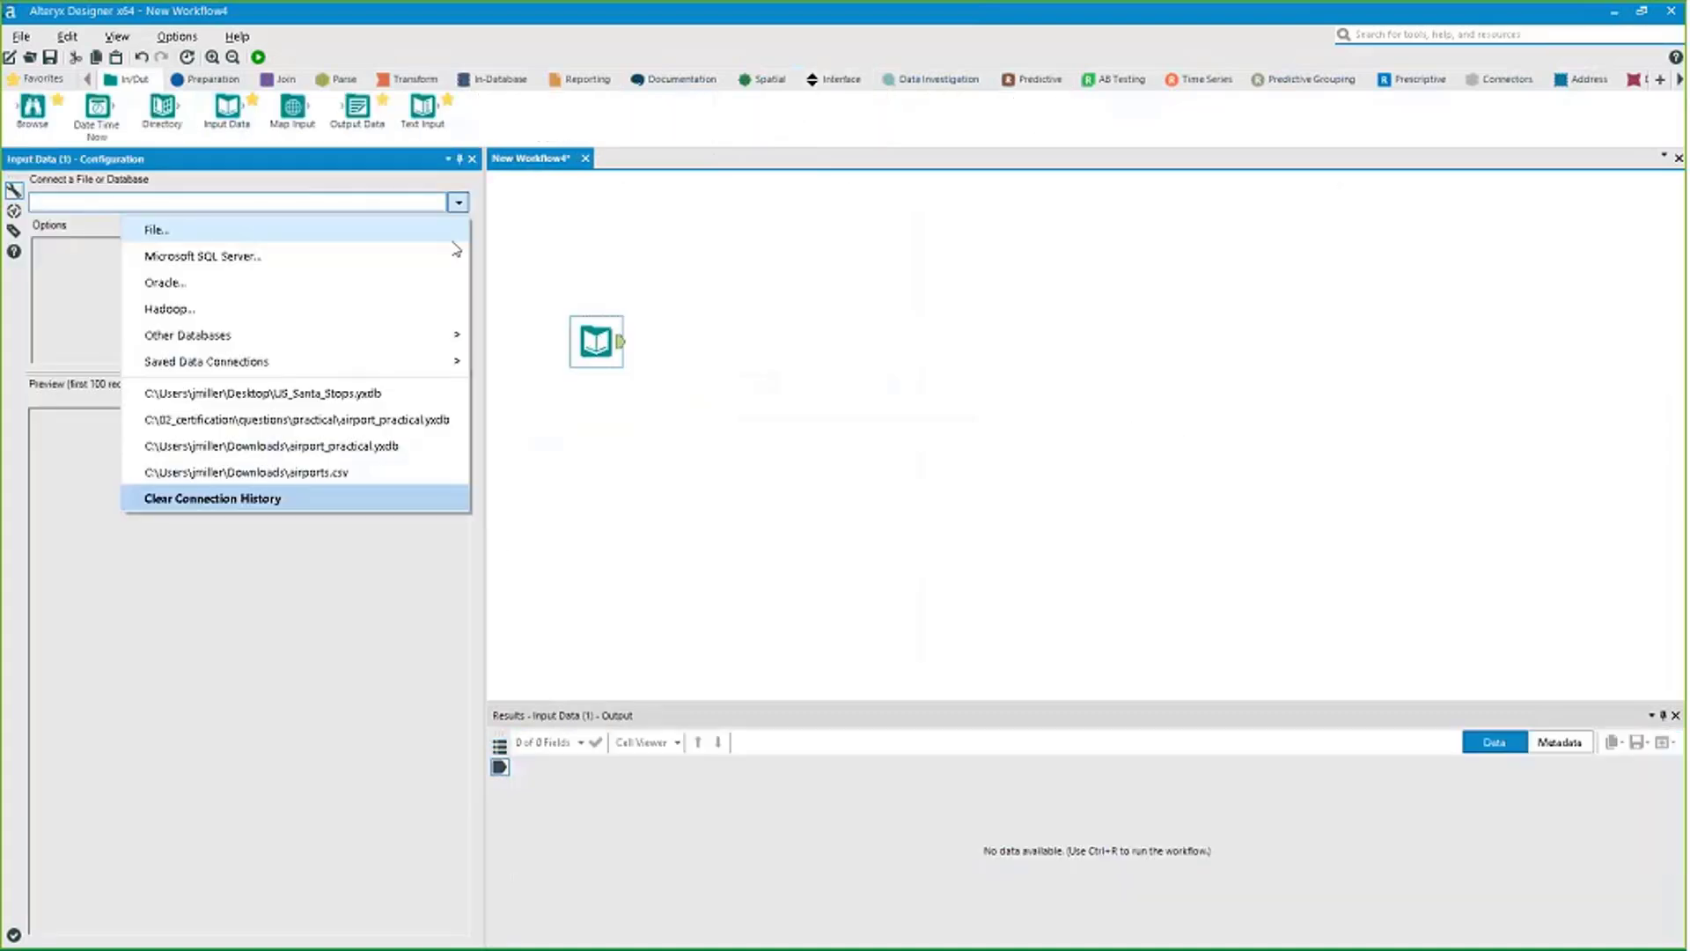
click(430, 394)
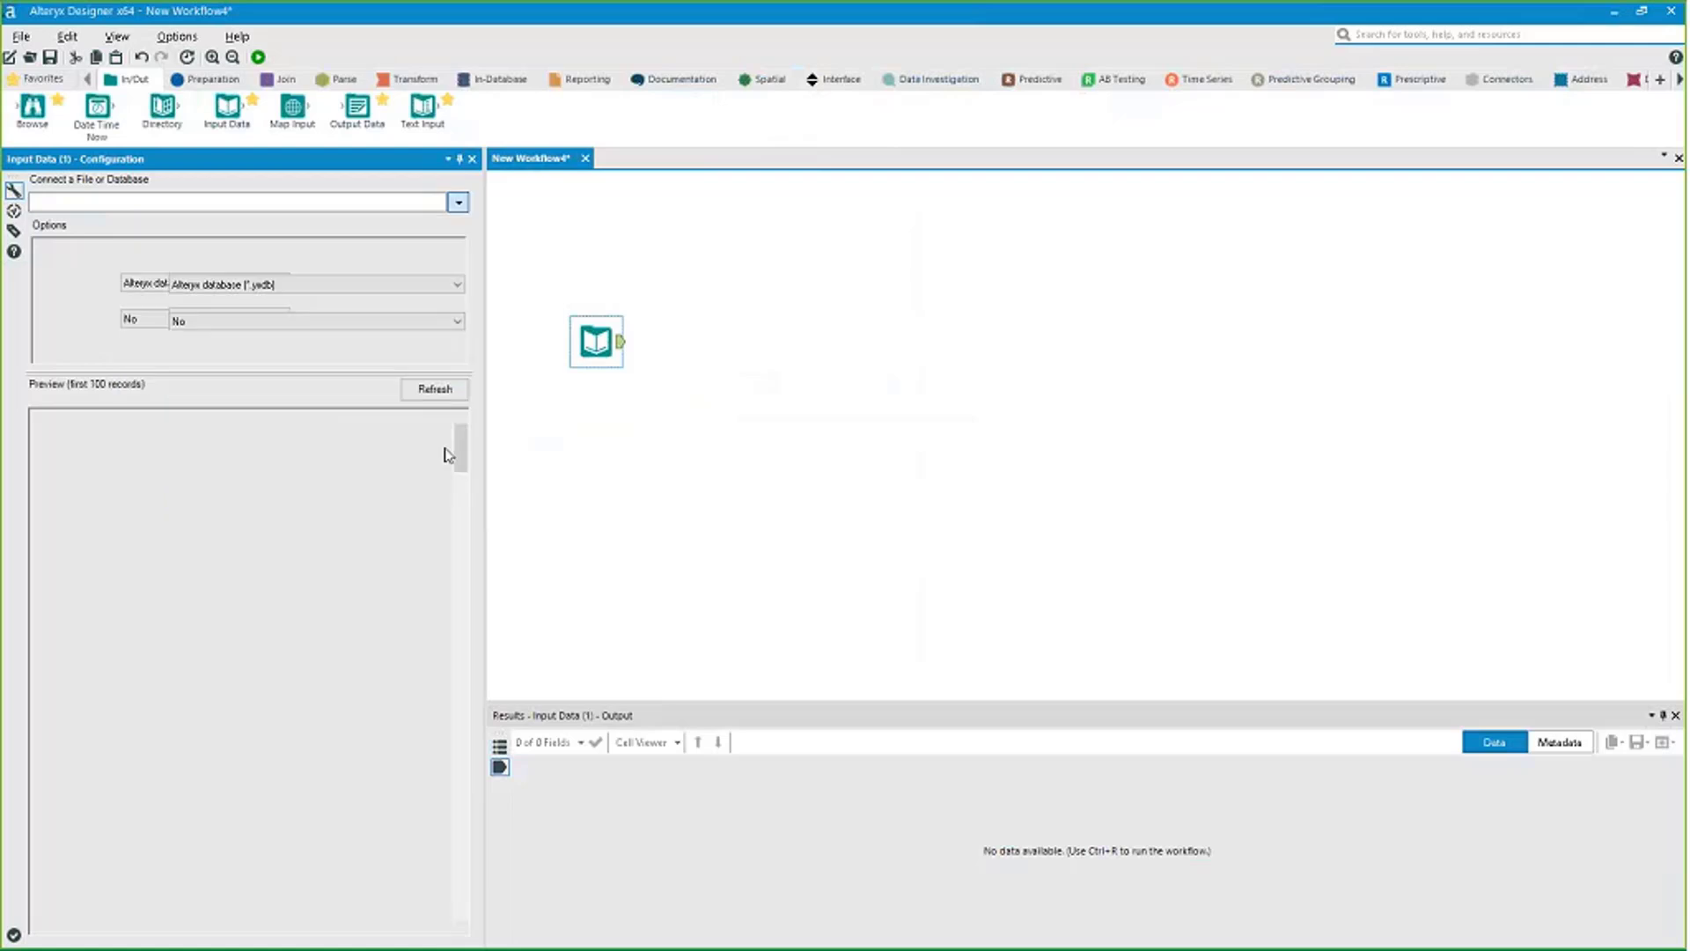
drag(596, 342, 553, 320)
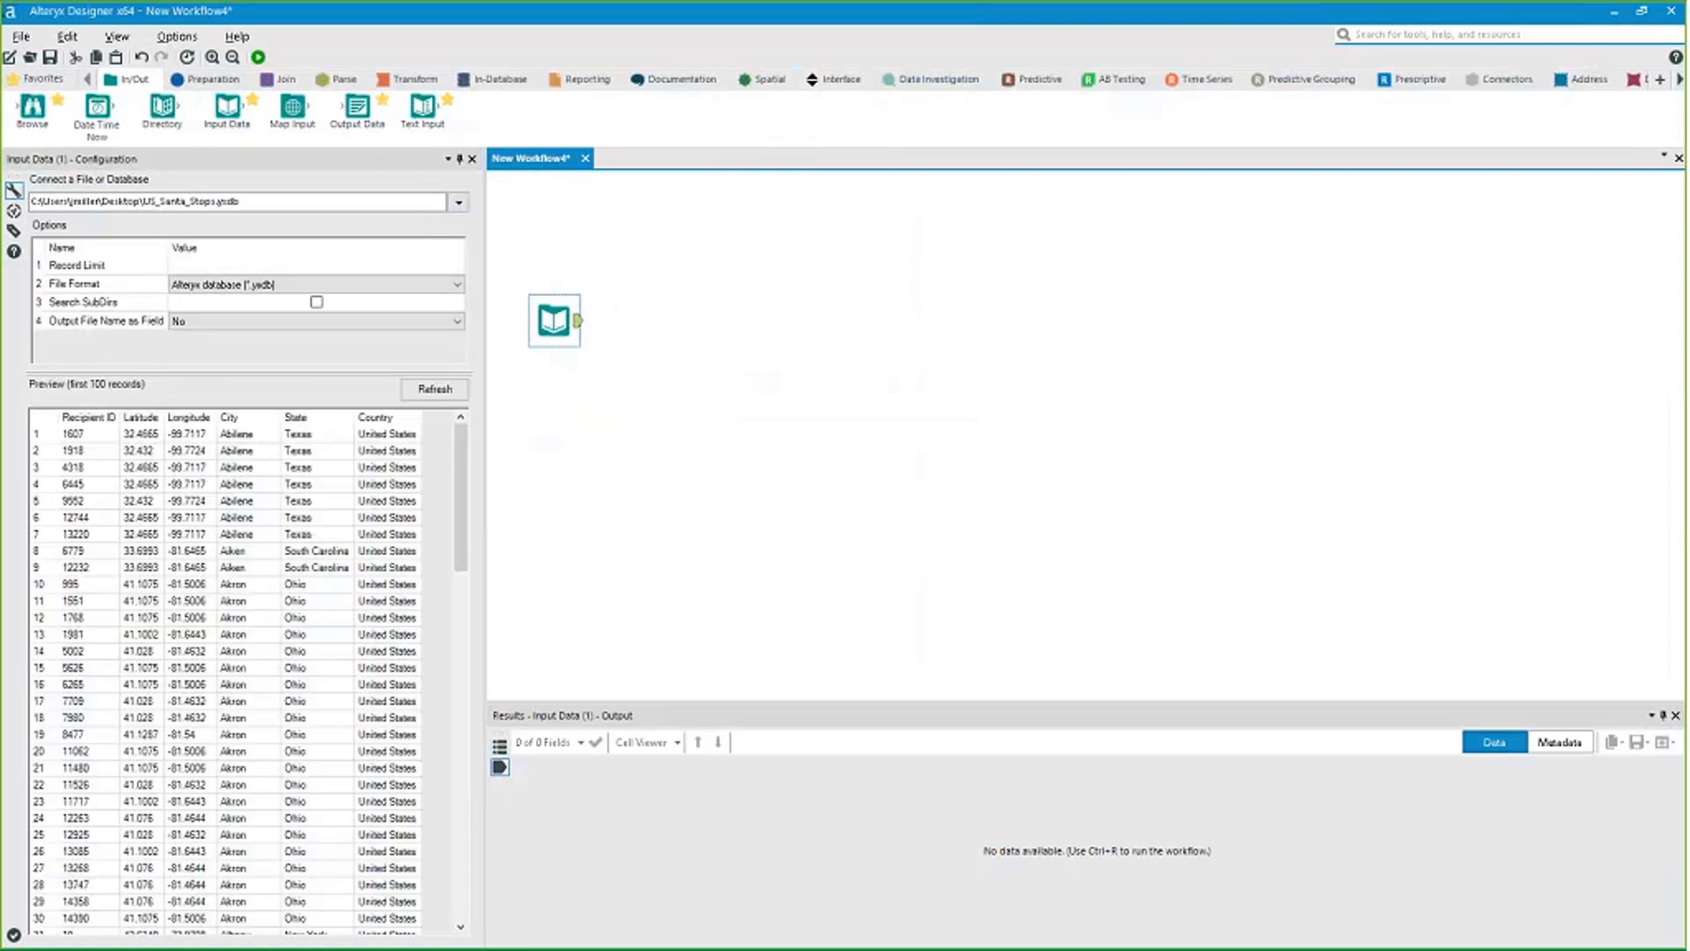
Attach a Browse tool to the Input Data tool and run the workflow with an enlarged results area.
key(ctrl+shift+b)
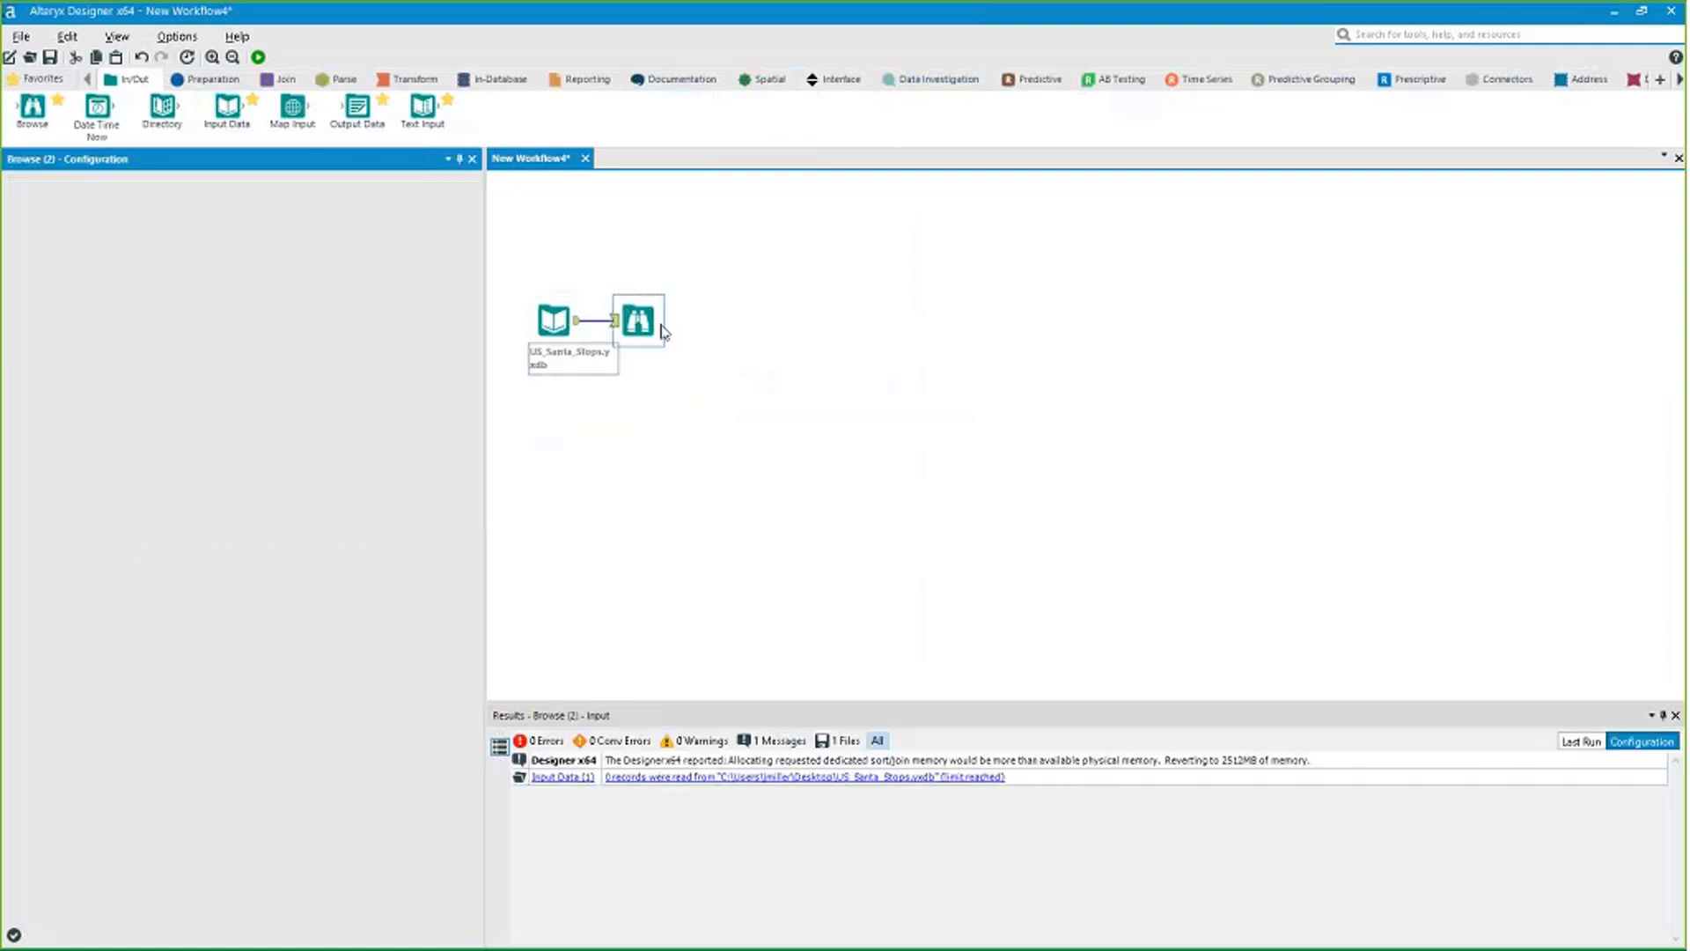
key(ctrl+r)
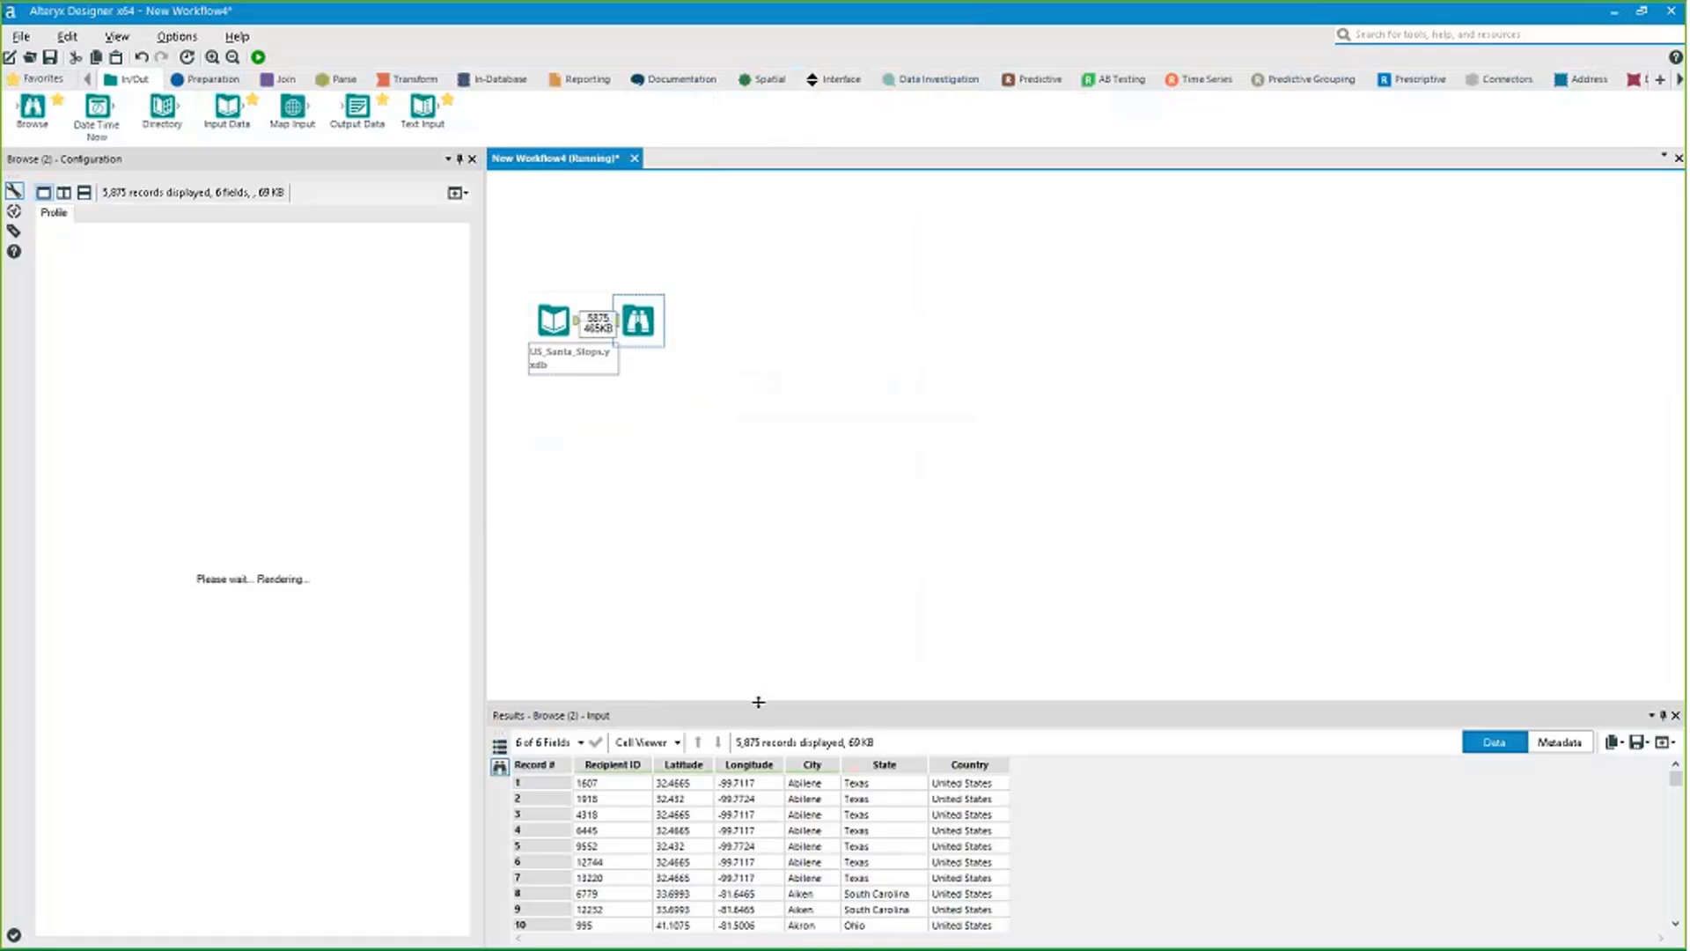
drag(758, 702, 758, 377)
Examine the Recipient ID values of the first records in the Browse results, going down row by row.
drag(612, 452, 613, 595)
click(603, 456)
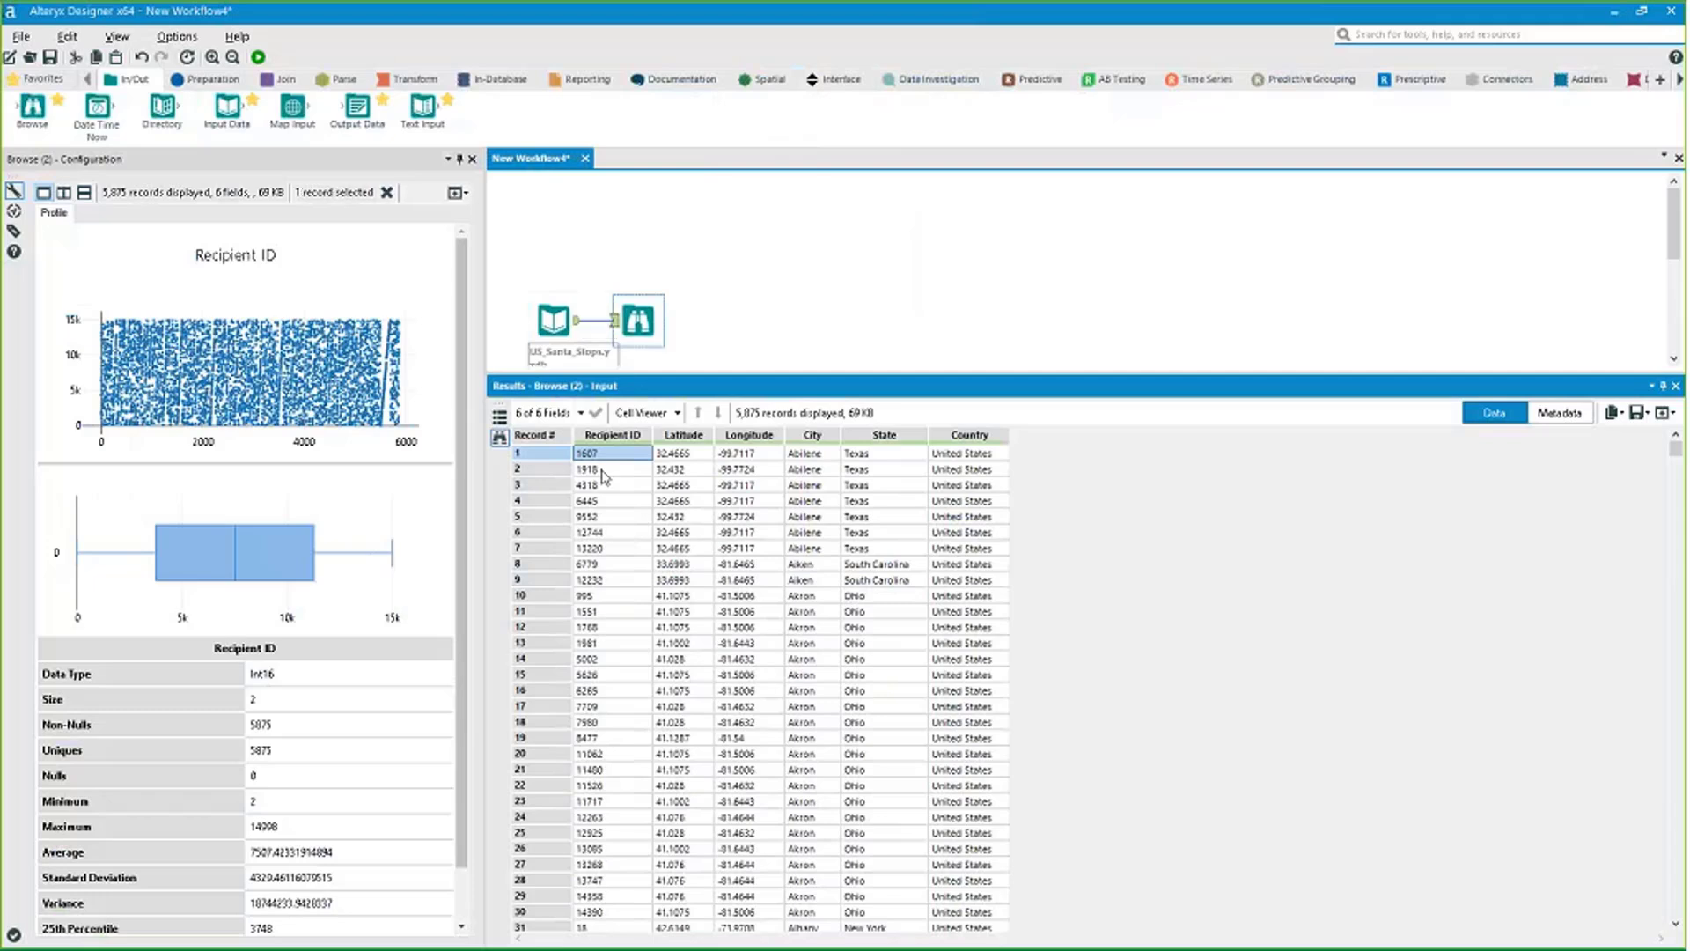
key(shift+Right)
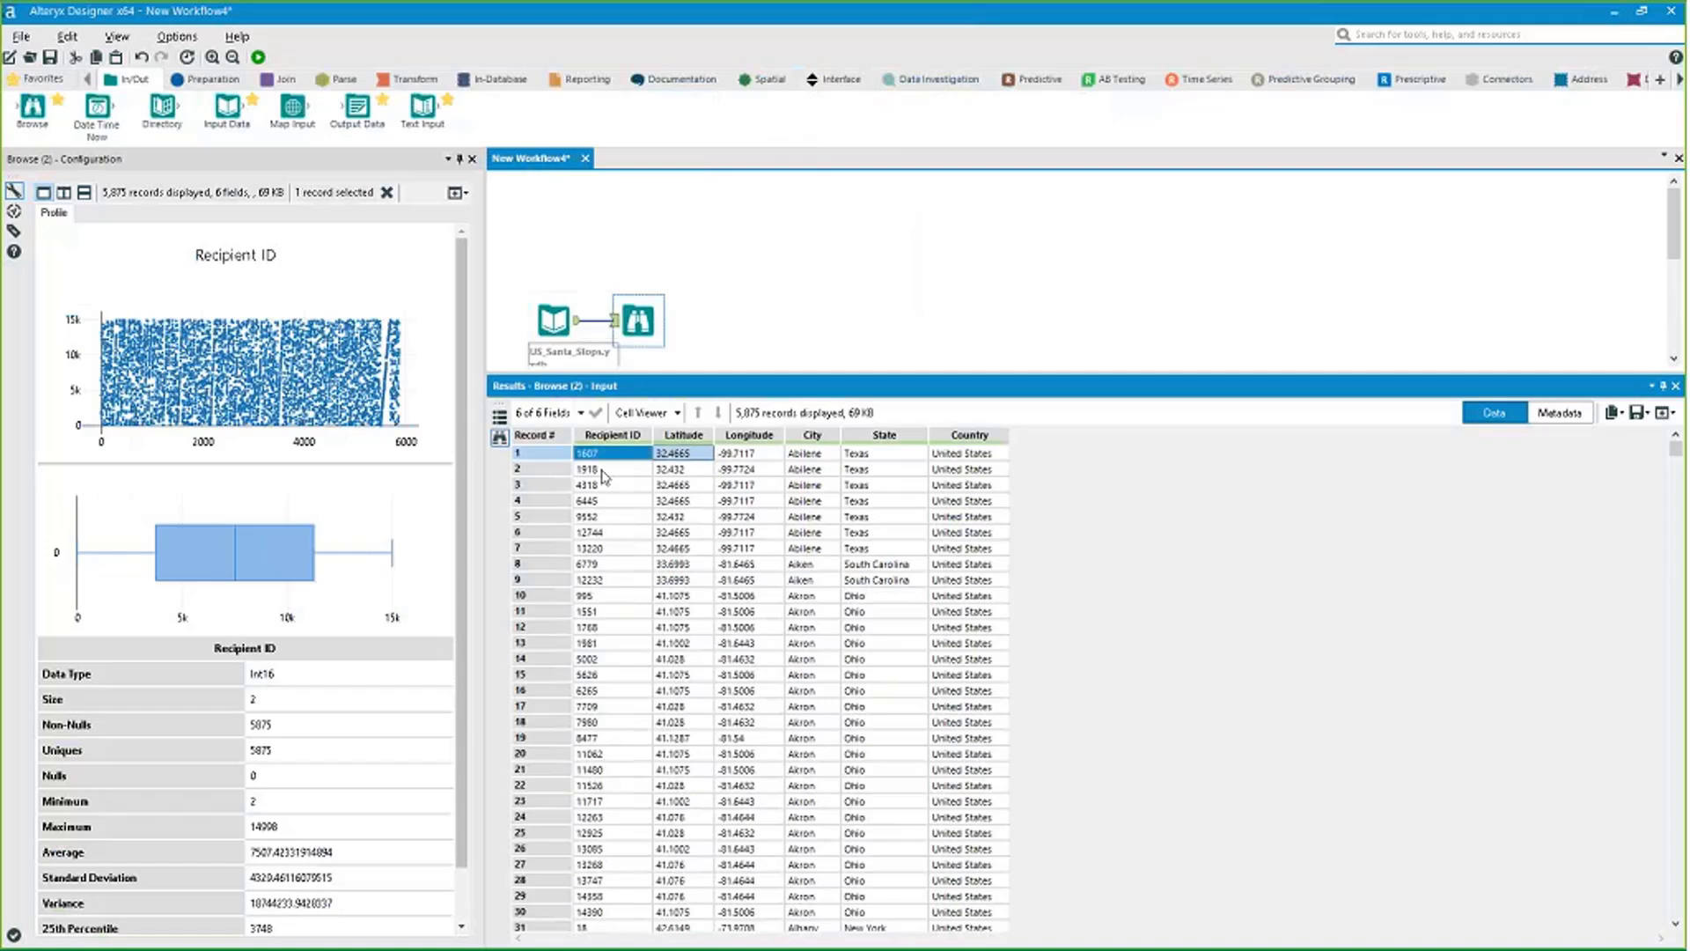
key(shift+Right)
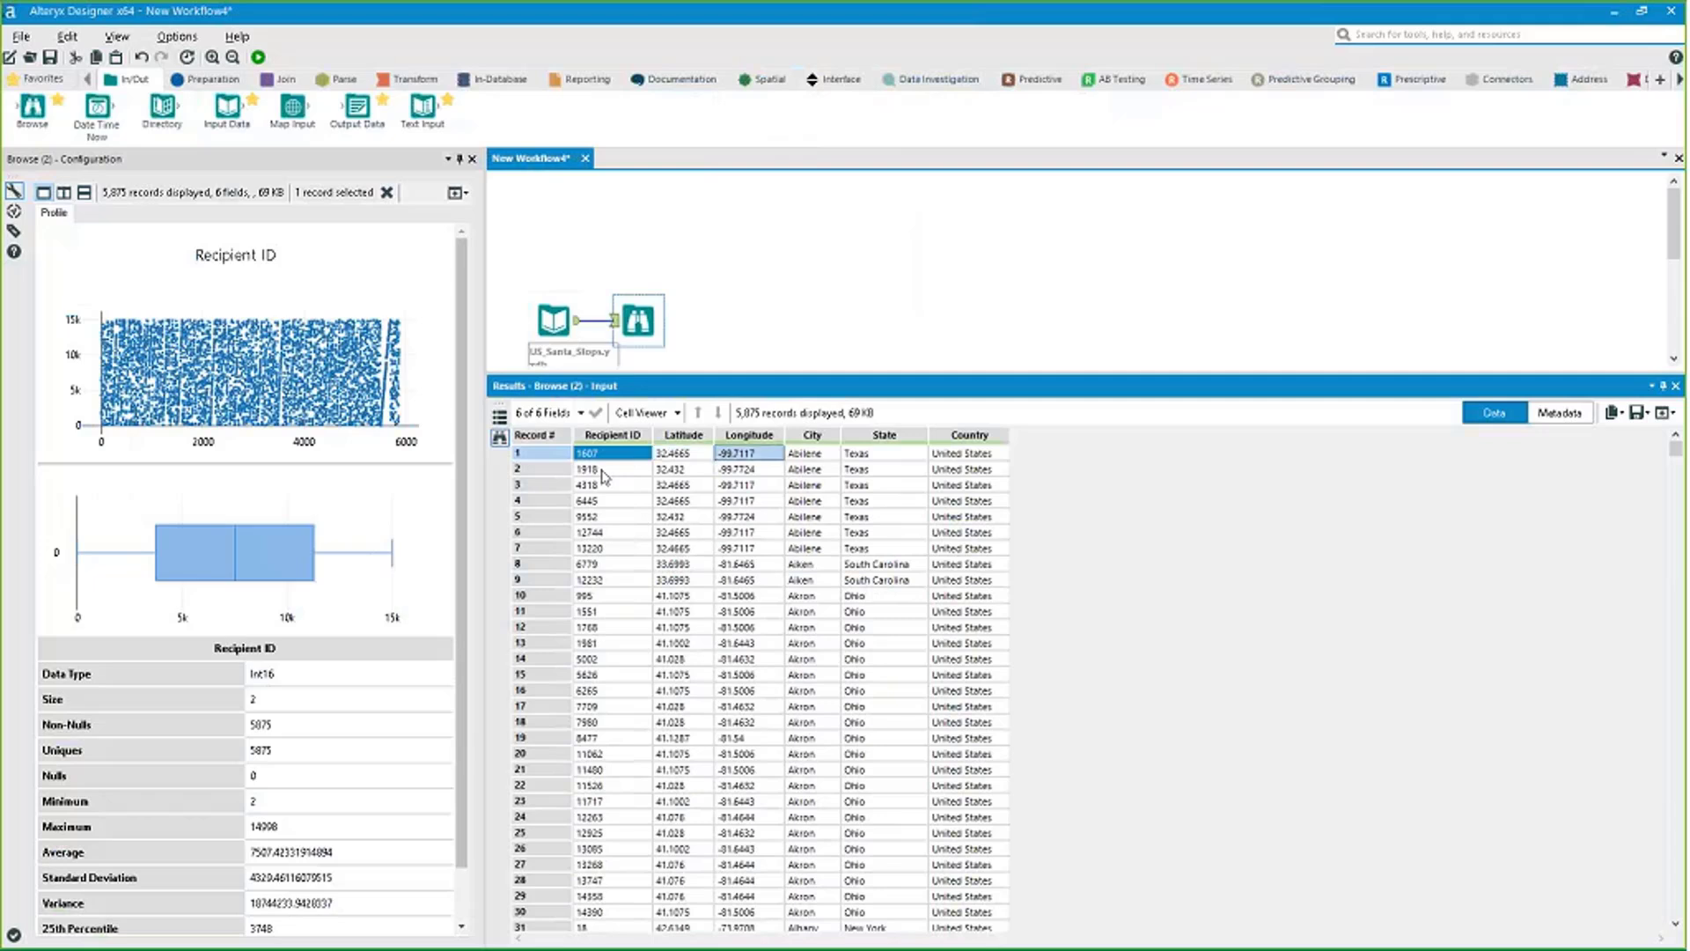
key(shift+Left)
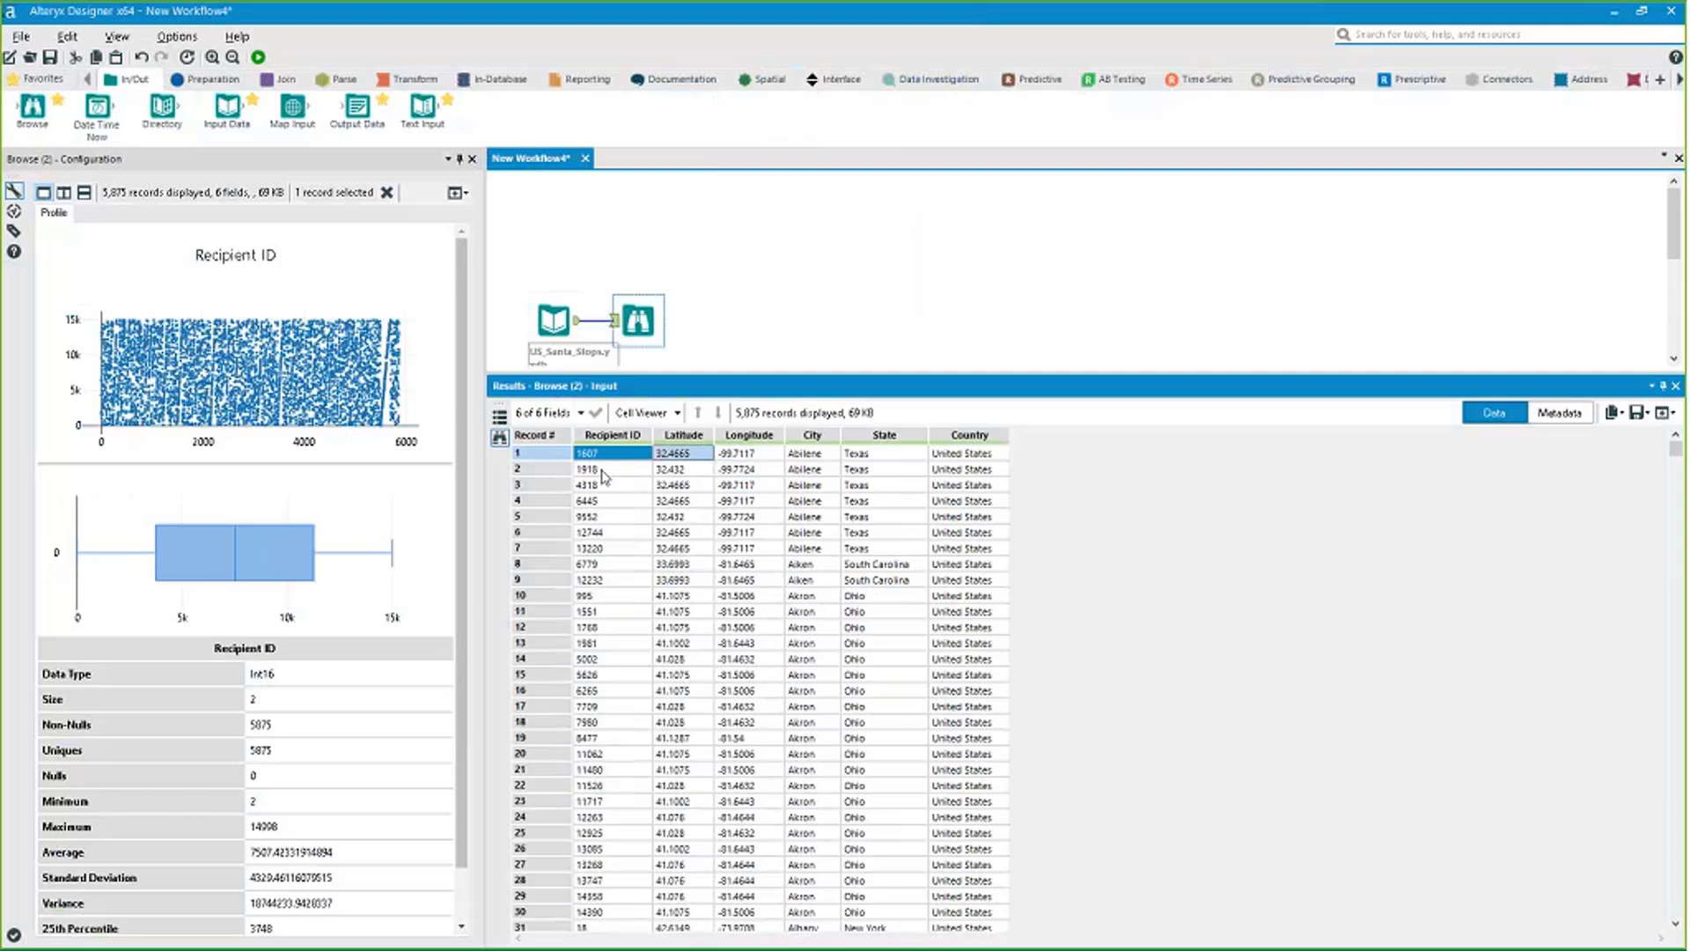
key(shift+Left)
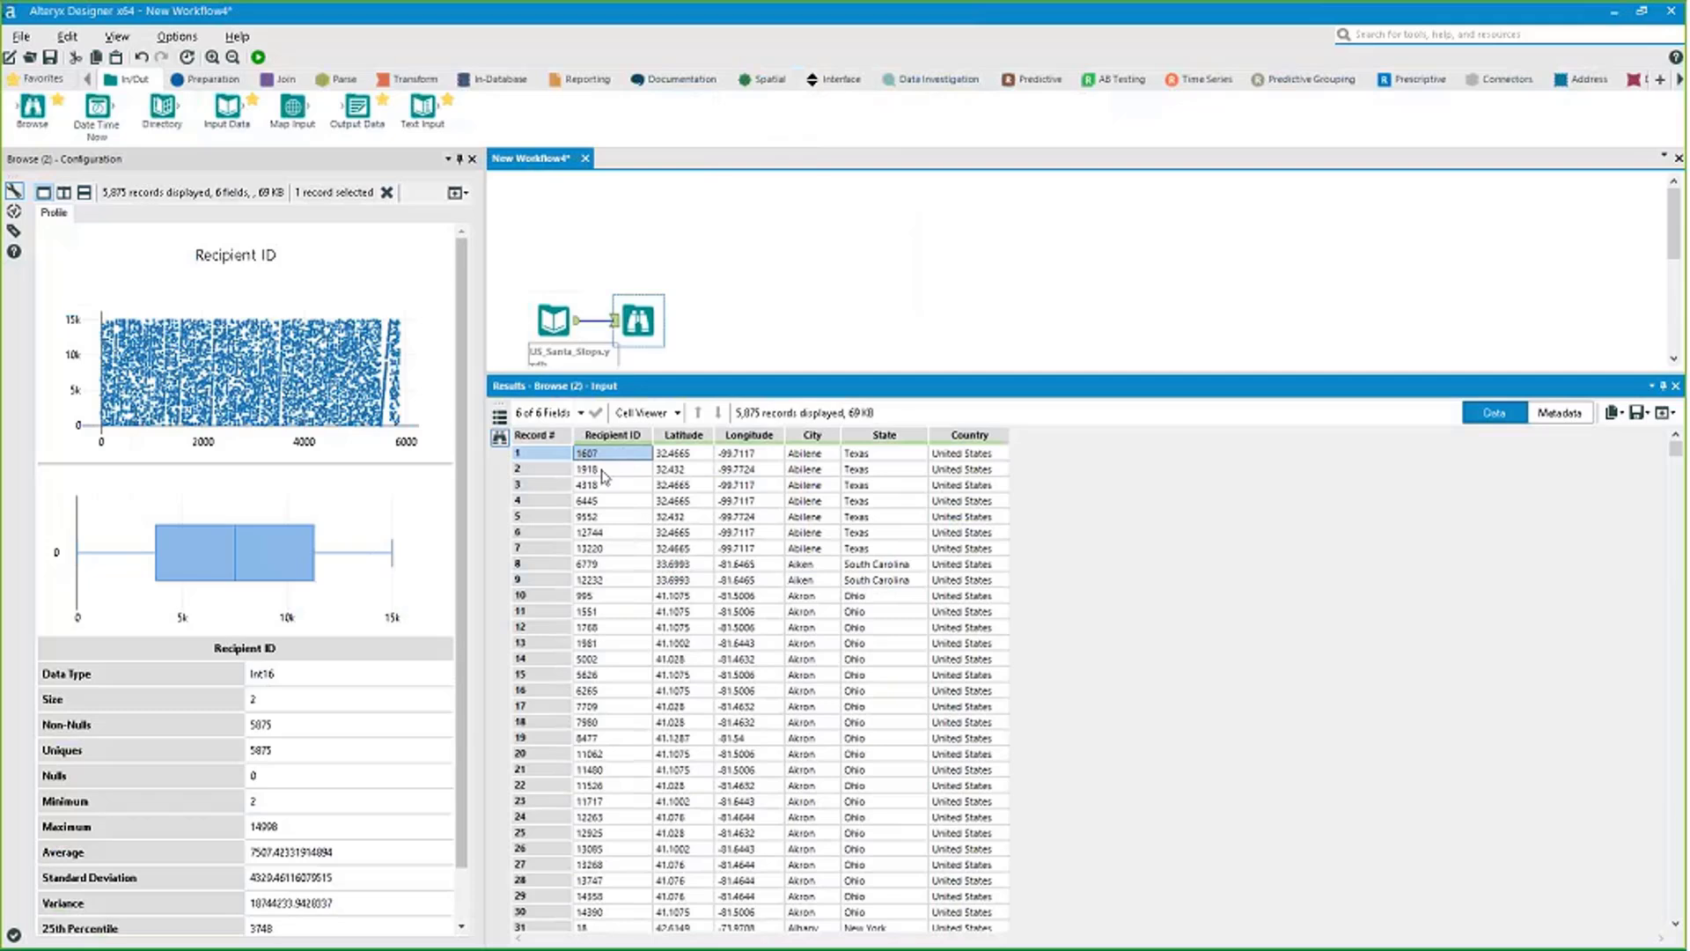
key(shift+Down)
drag(638, 320, 712, 257)
drag(612, 468, 639, 566)
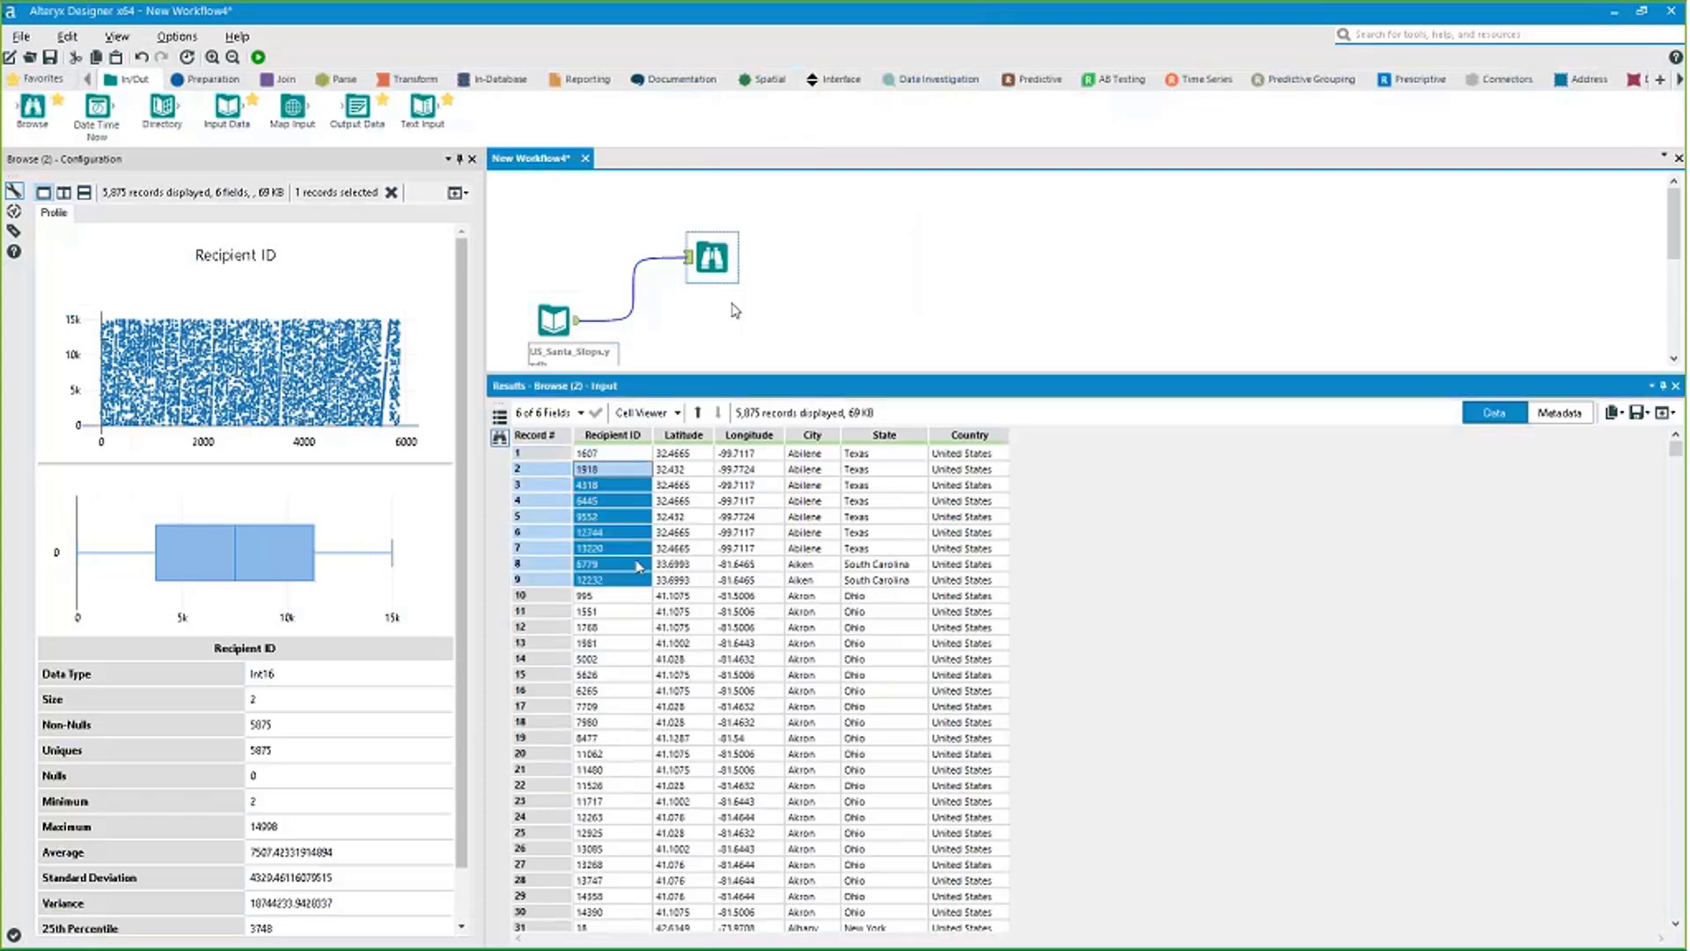
click(639, 566)
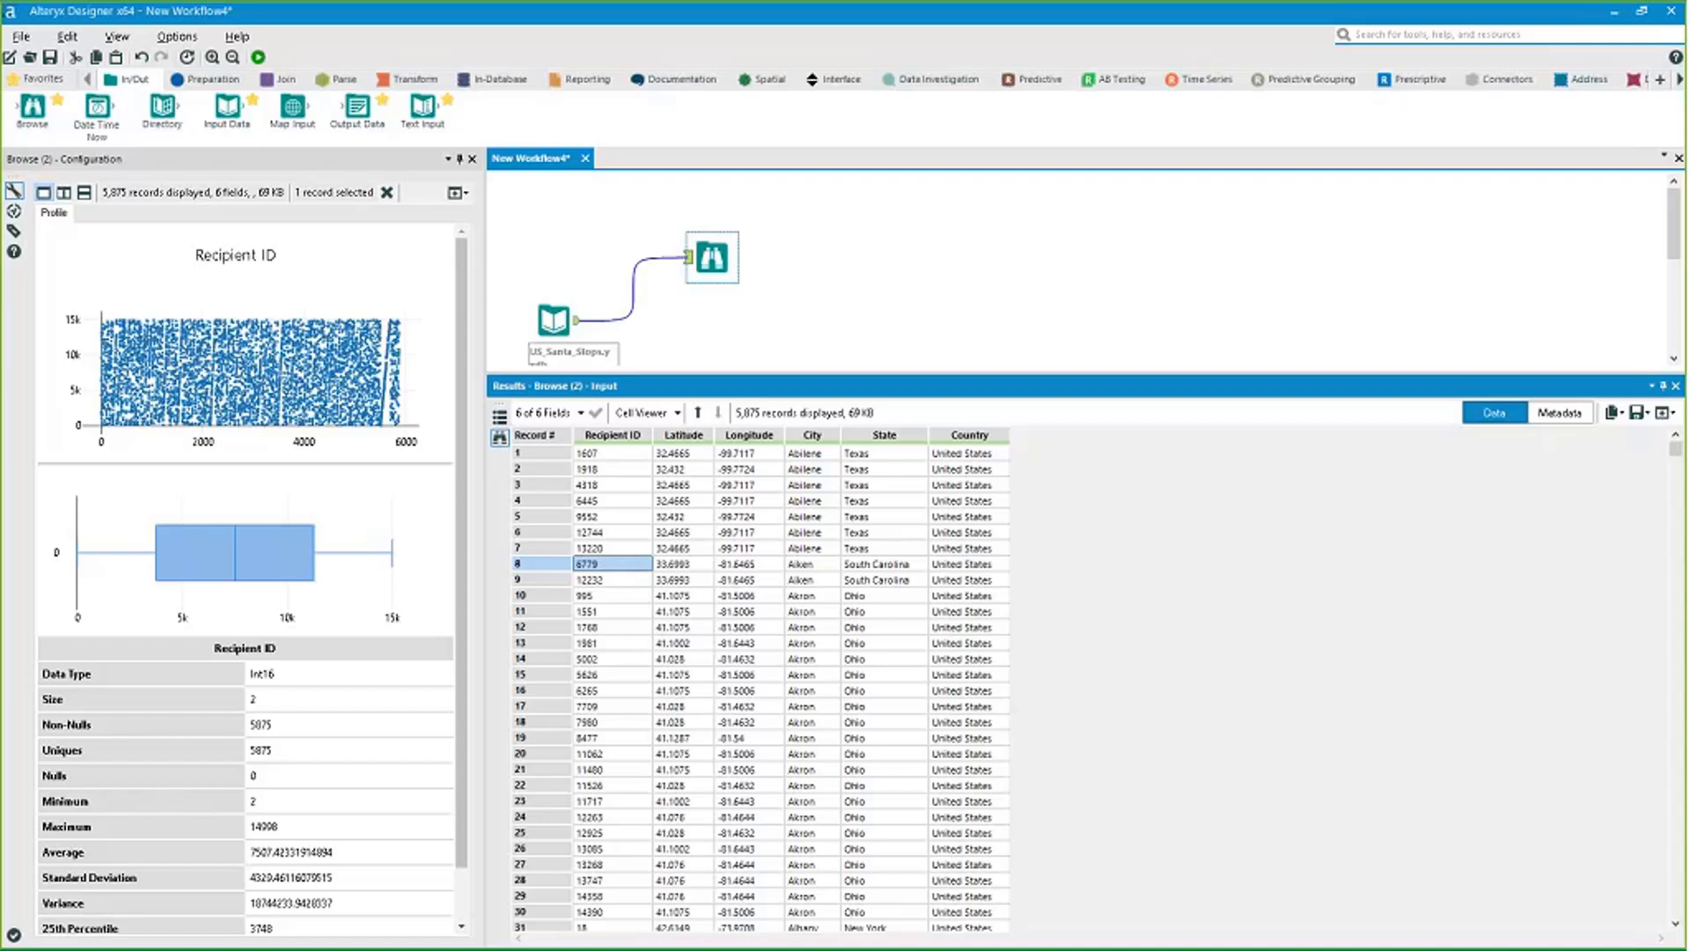
key(ctrl+Home)
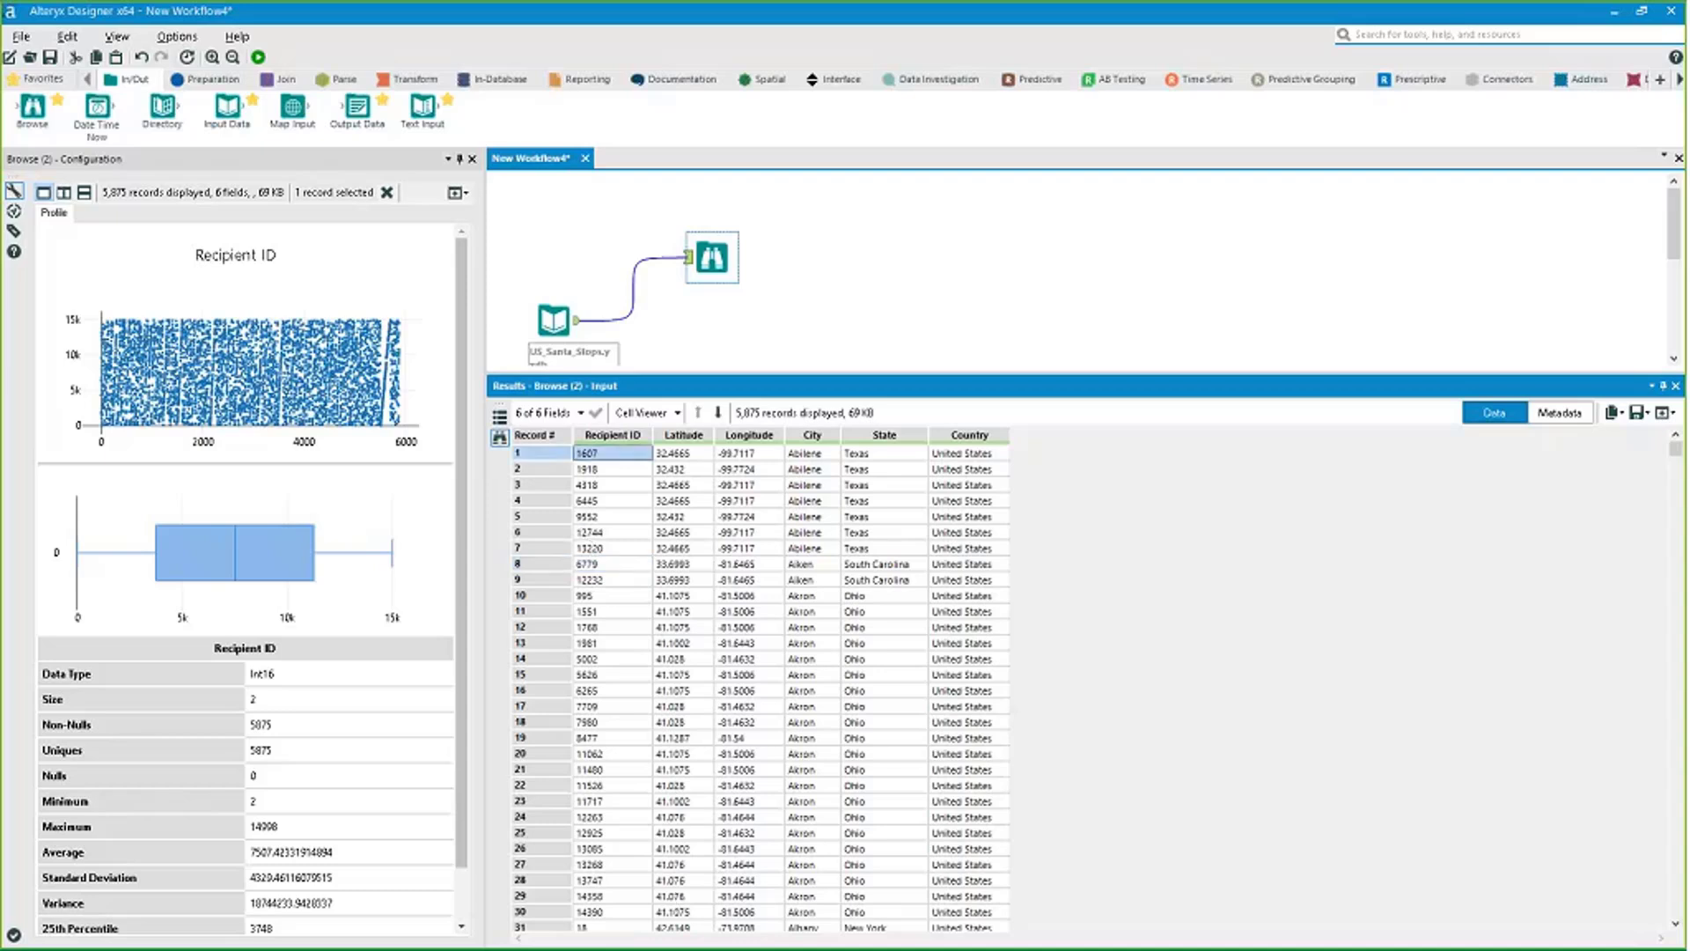
Examine the Latitude and Longitude pairs of the first four records in the Browse results.
drag(712, 257, 722, 236)
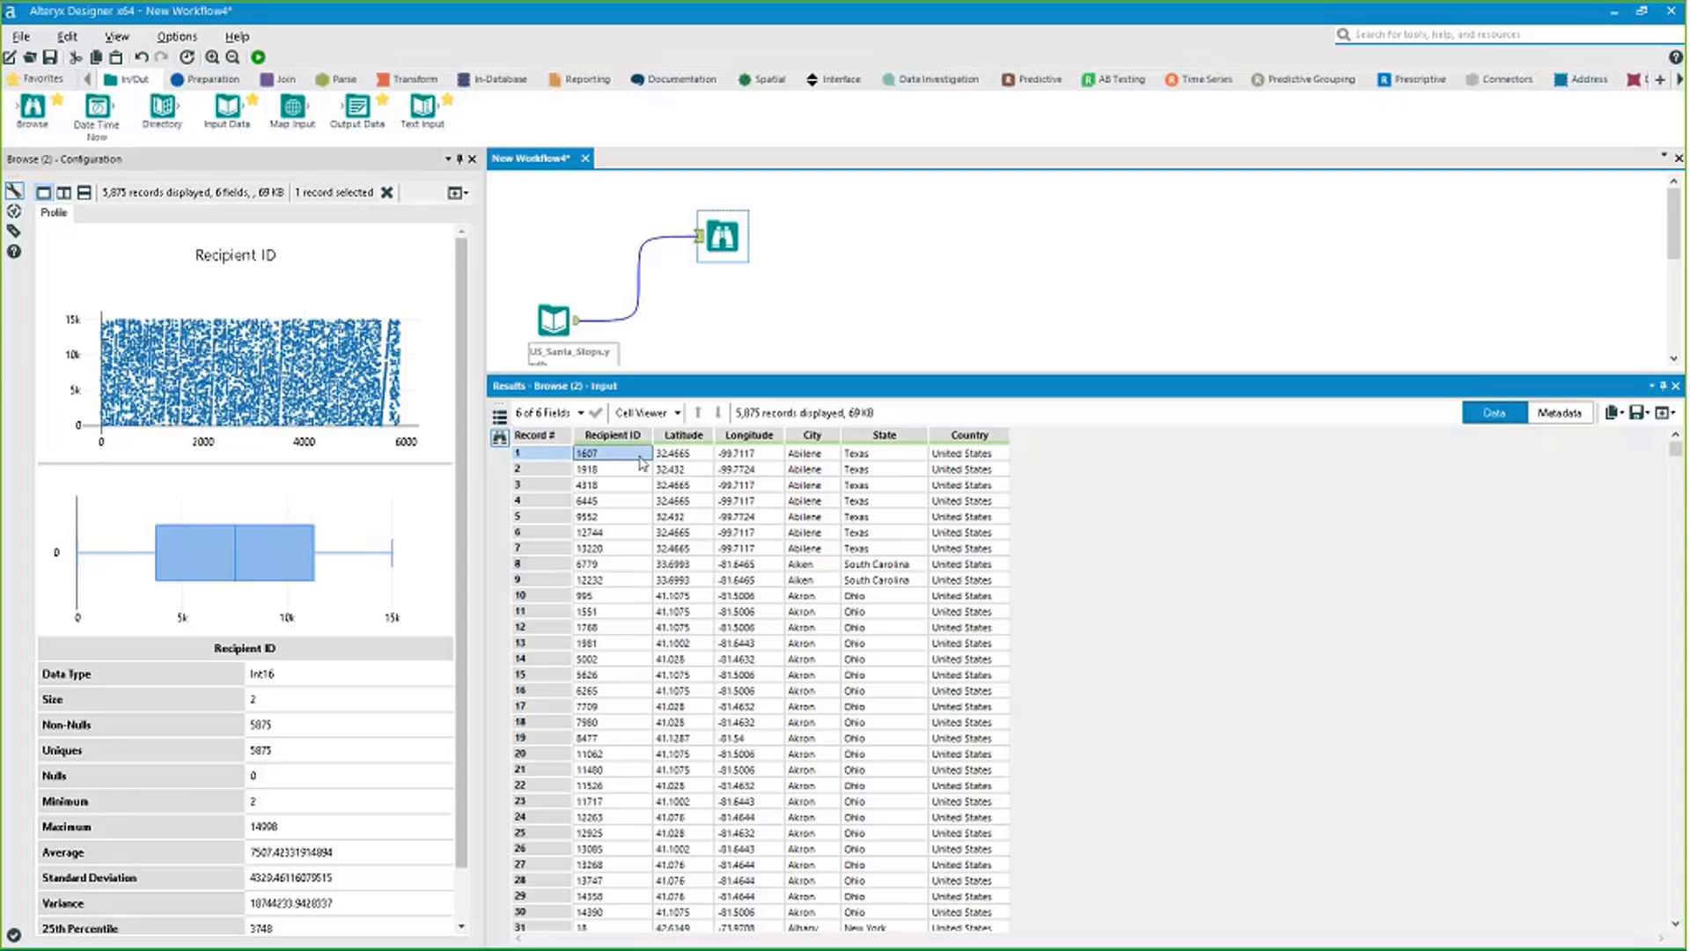
drag(640, 459, 692, 466)
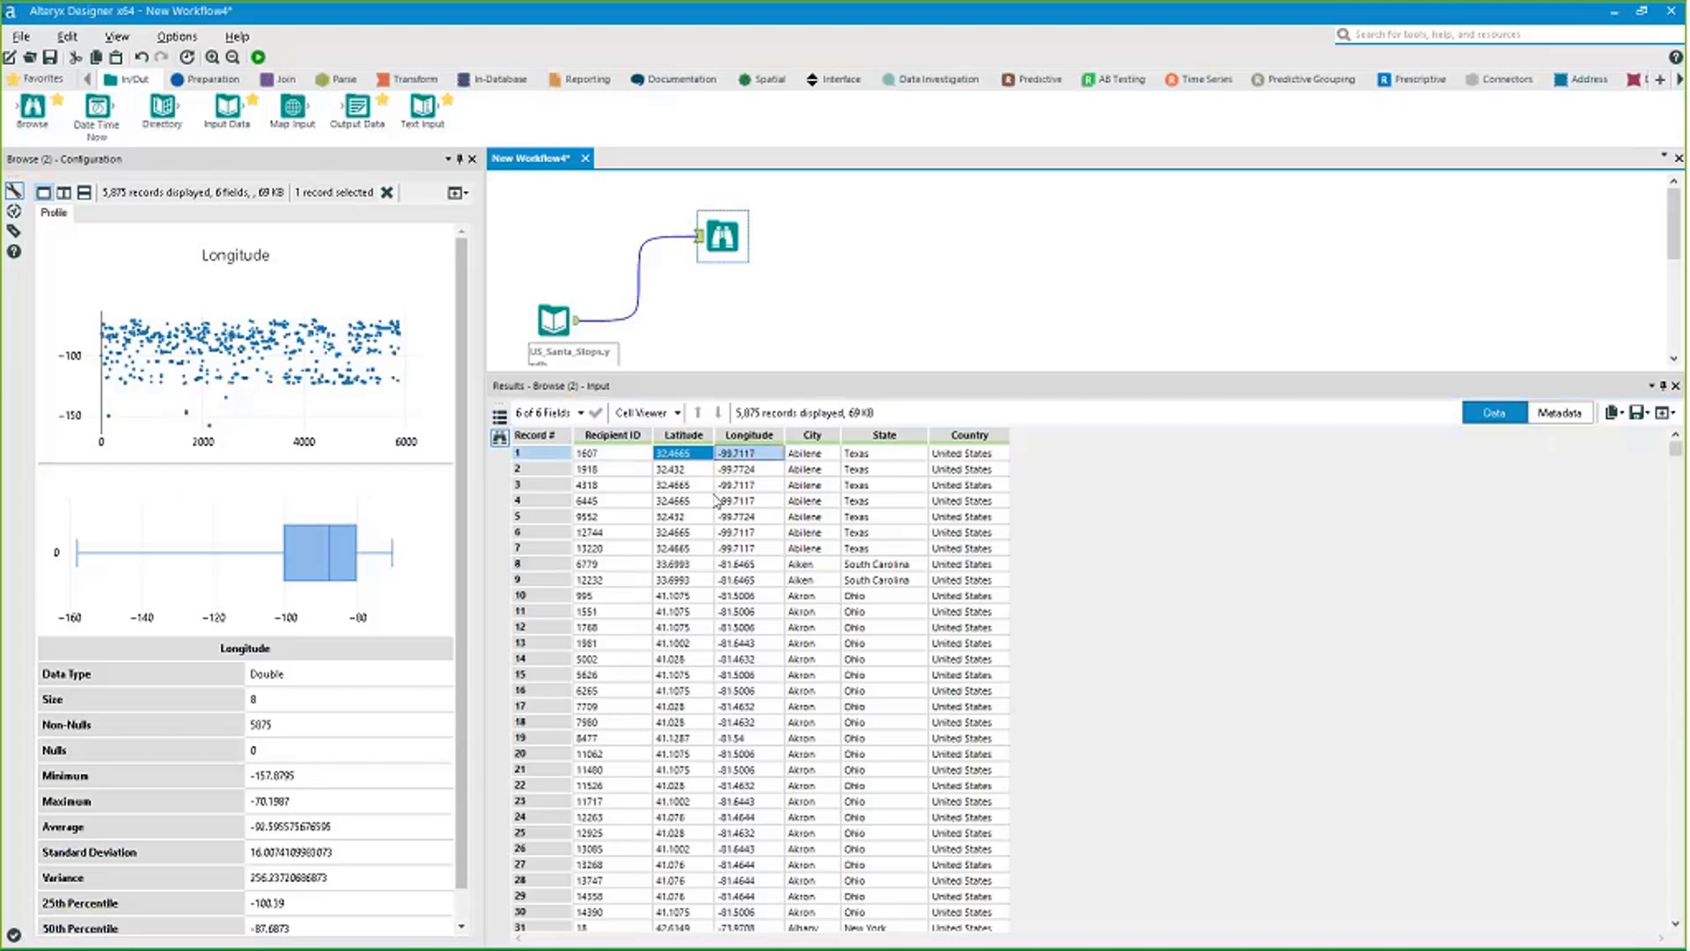
key(Down)
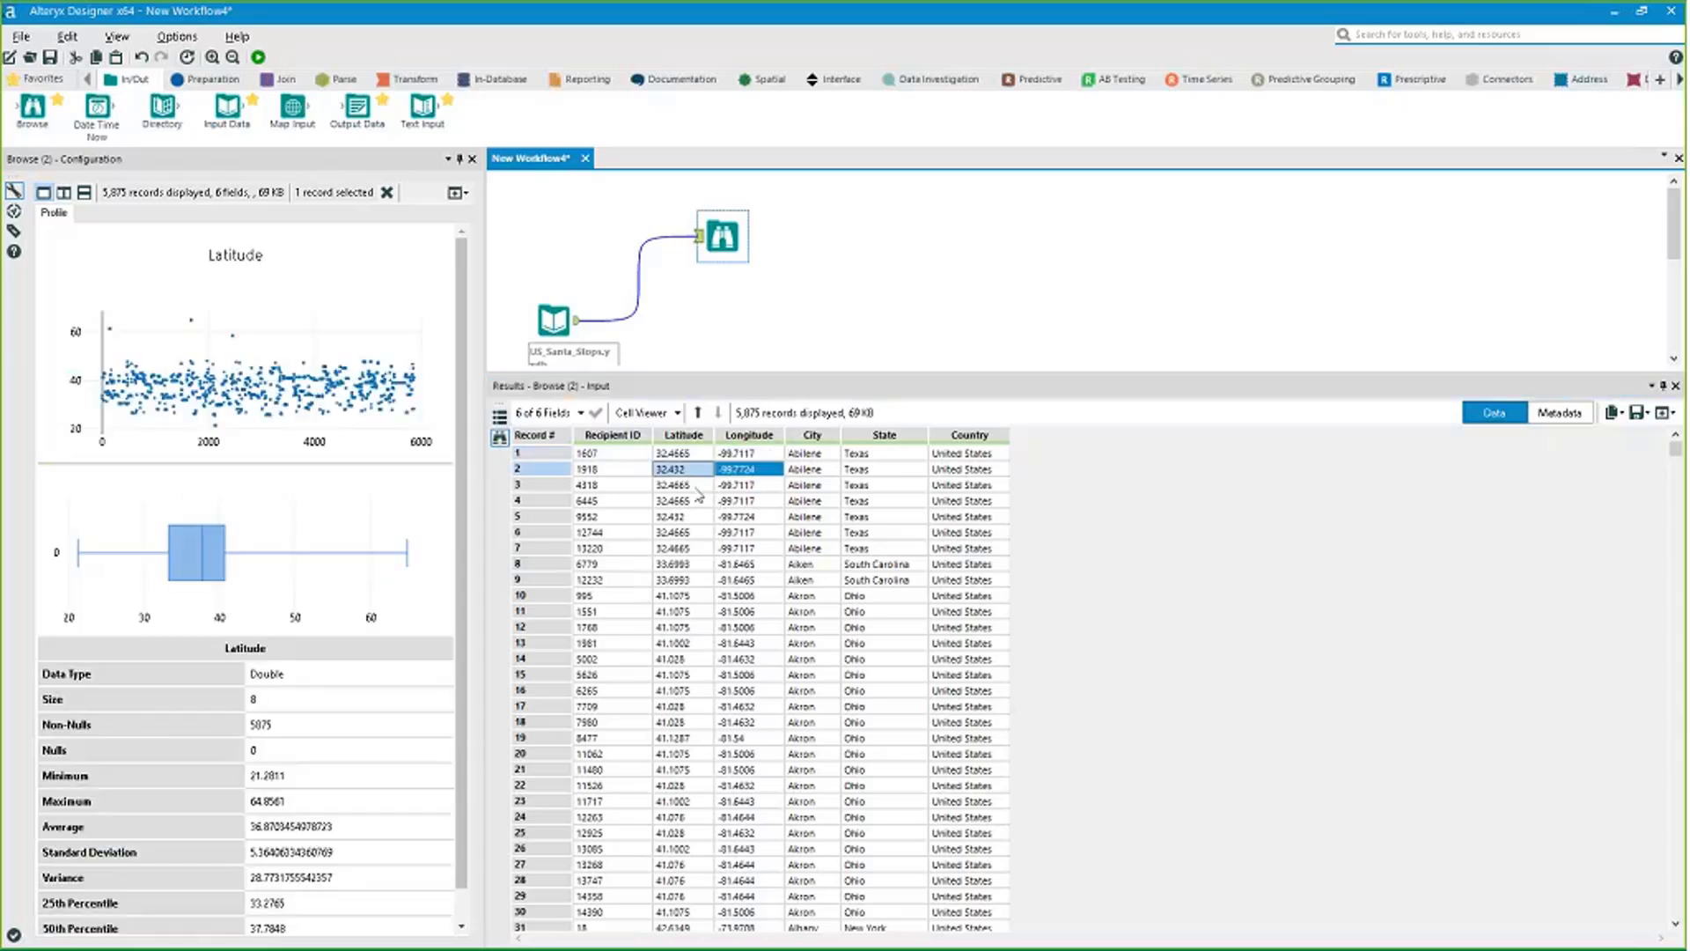
key(Down)
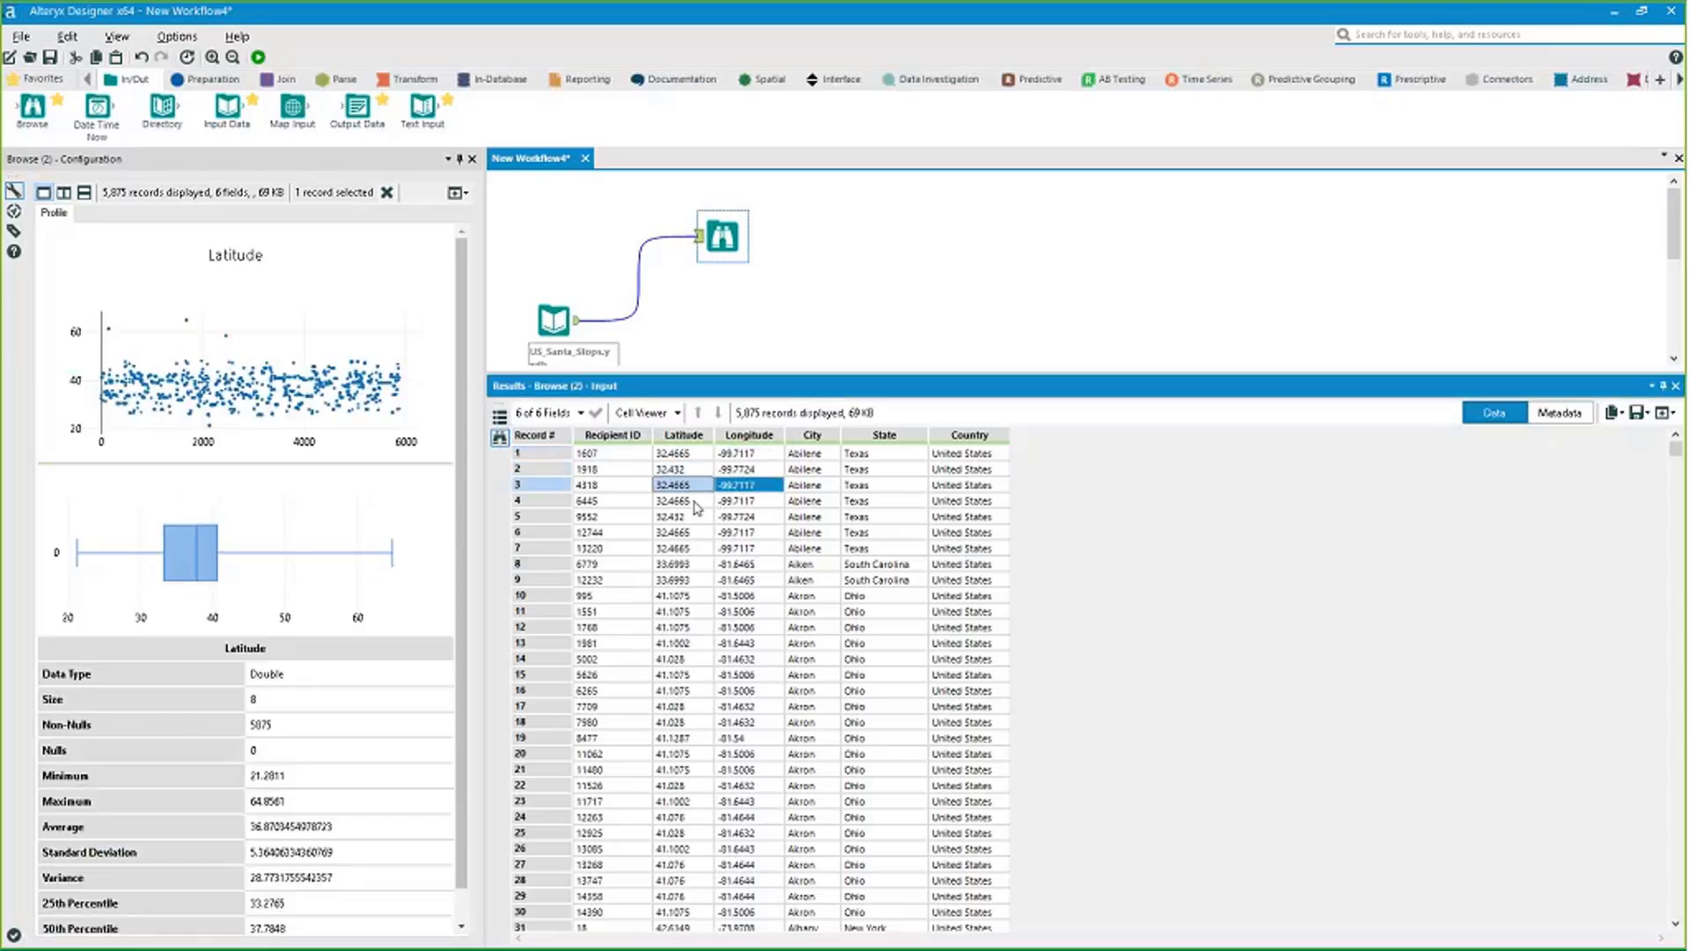
key(Down)
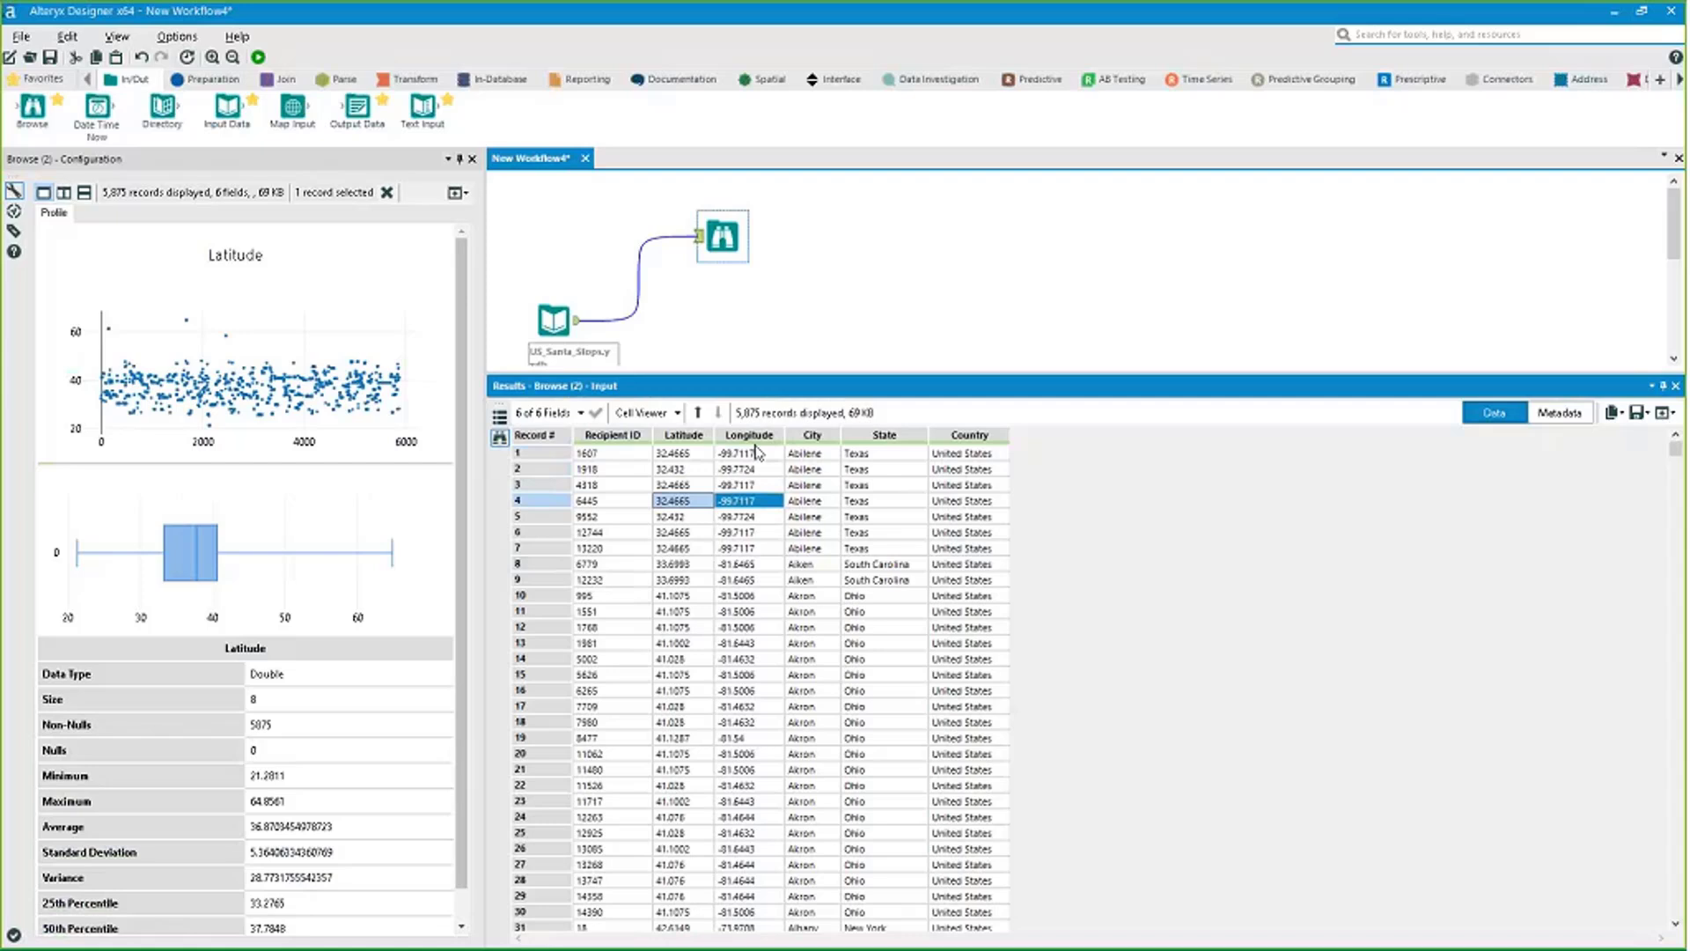
click(704, 485)
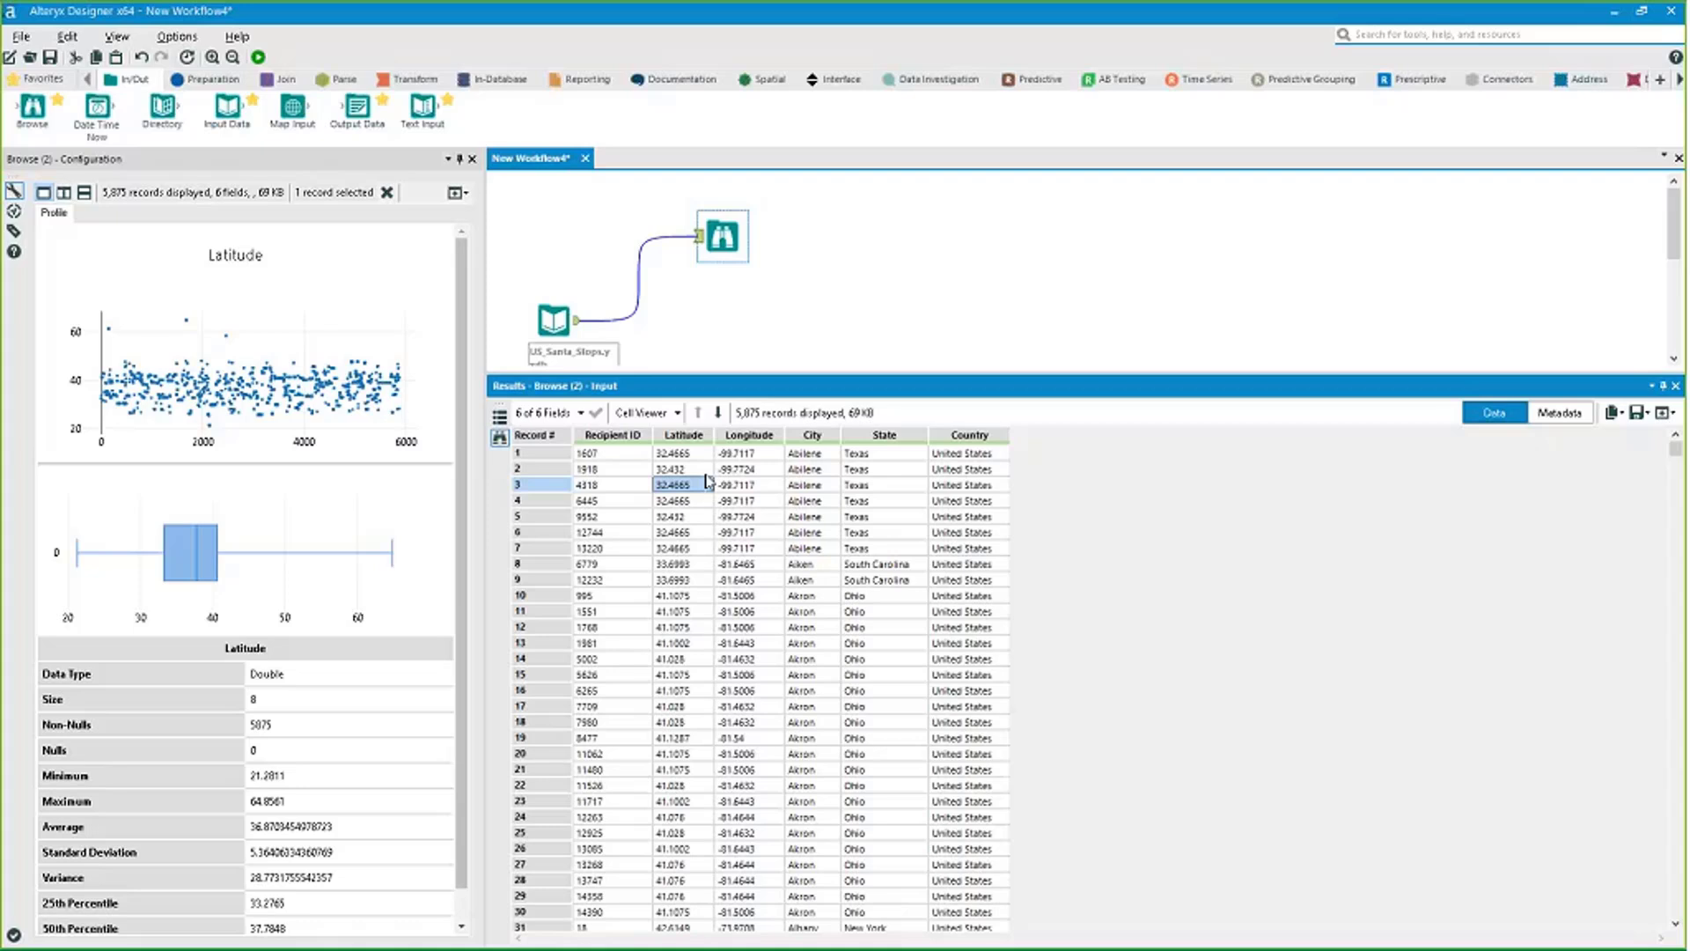
Align the Browse tool horizontally with the Input Data tool, leaving a wide gap between them, and enlarge the canvas area.
drag(723, 236, 838, 319)
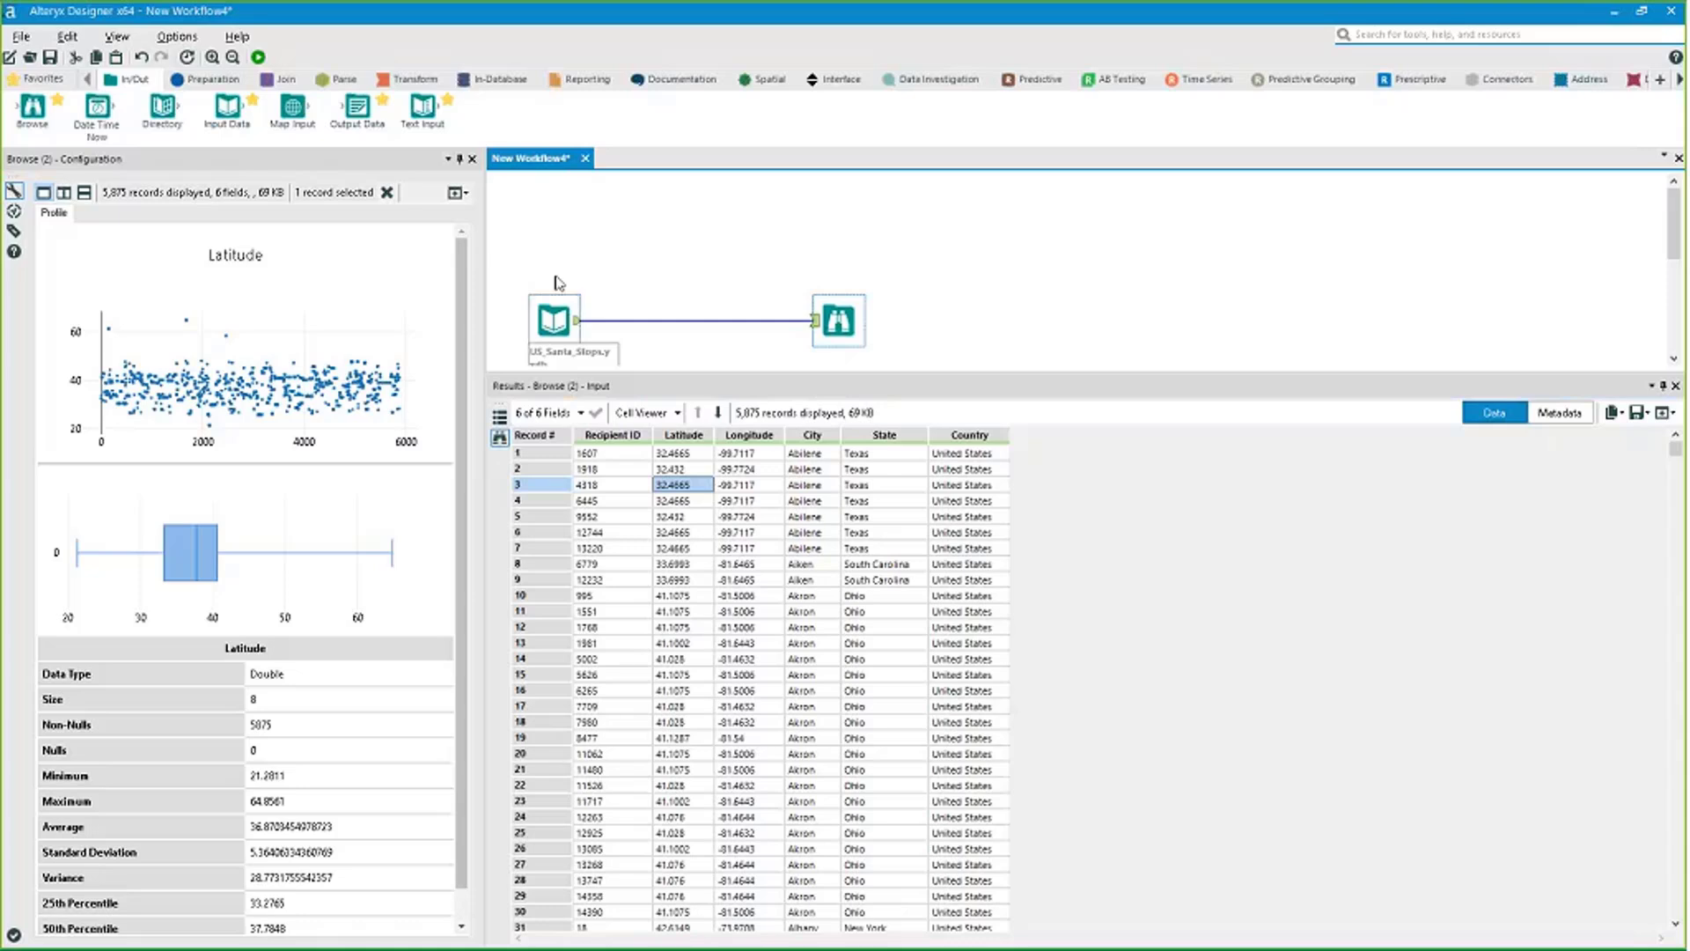
drag(855, 376, 836, 542)
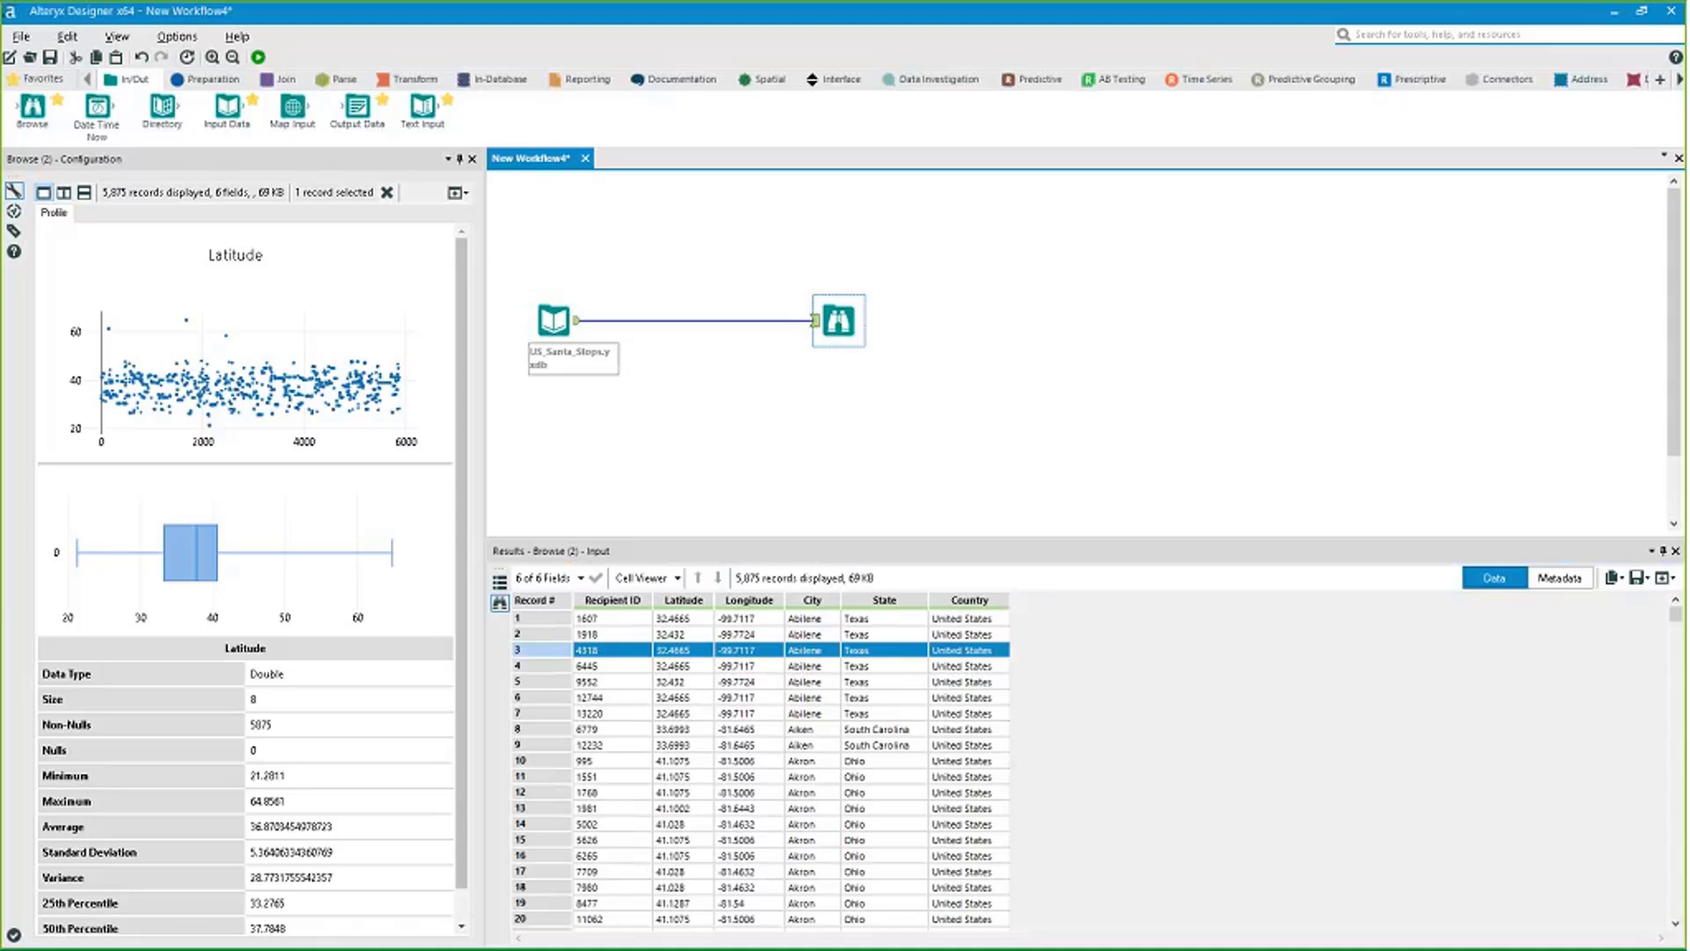
Save the workflow to the Desktop as santa_workflow in the Designer x64 Workflows (*.yxmd) format.
click(21, 37)
mouse_move(100, 199)
click(313, 83)
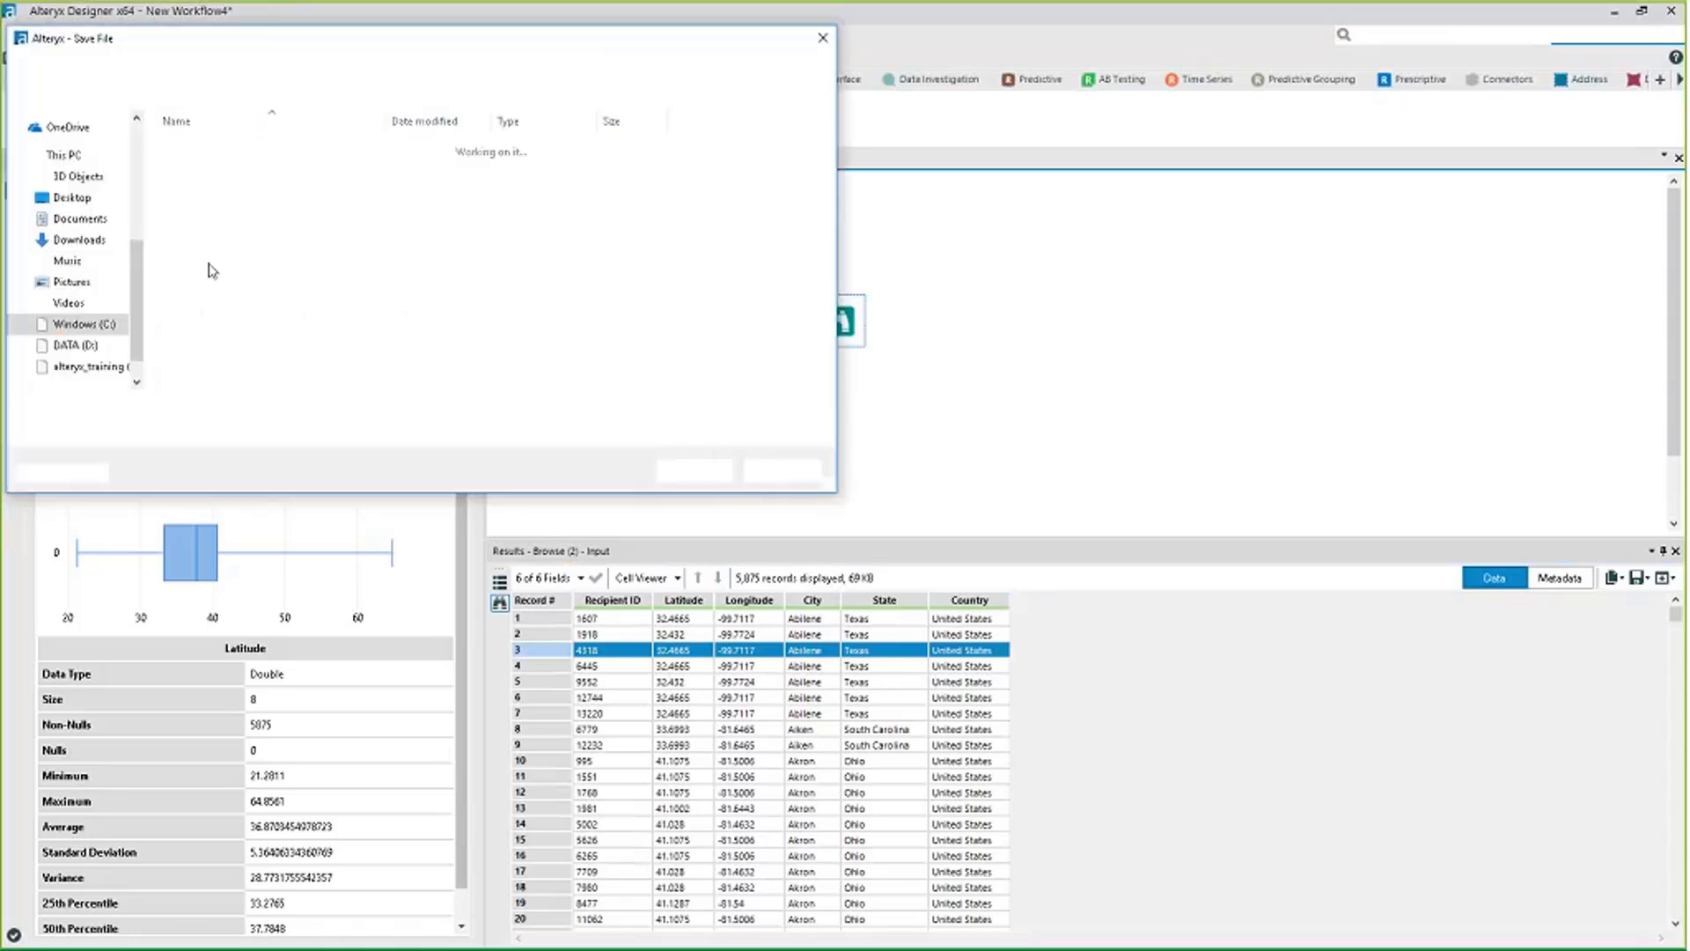
click(73, 197)
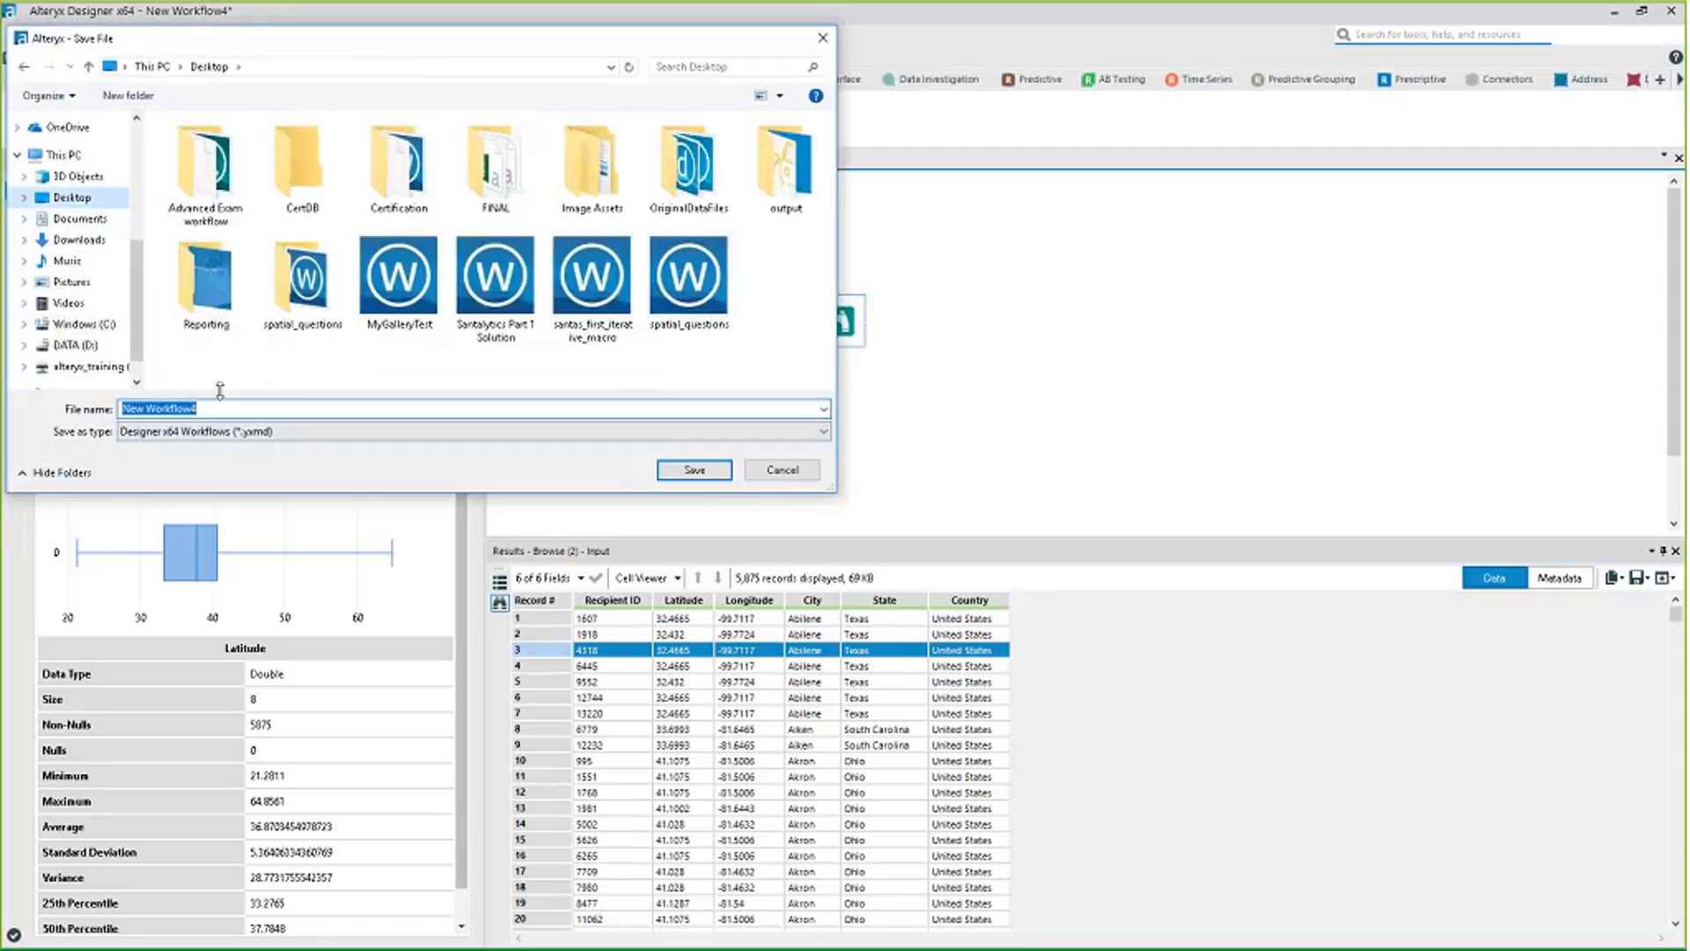
text(santa)
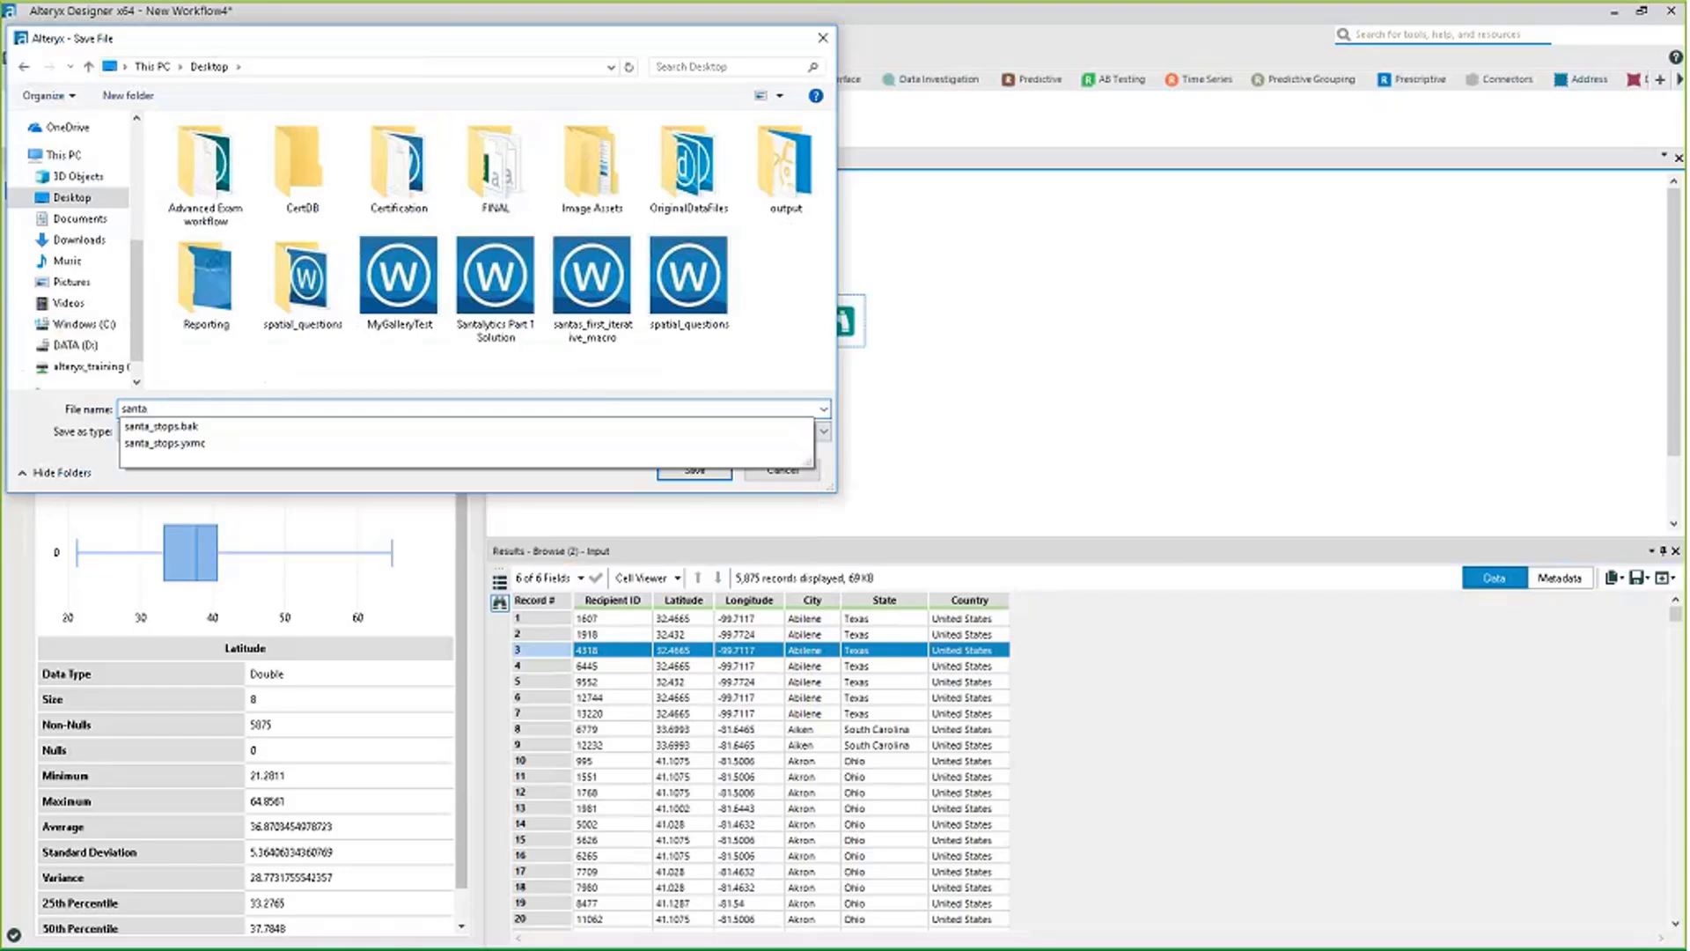
text(_worflo)
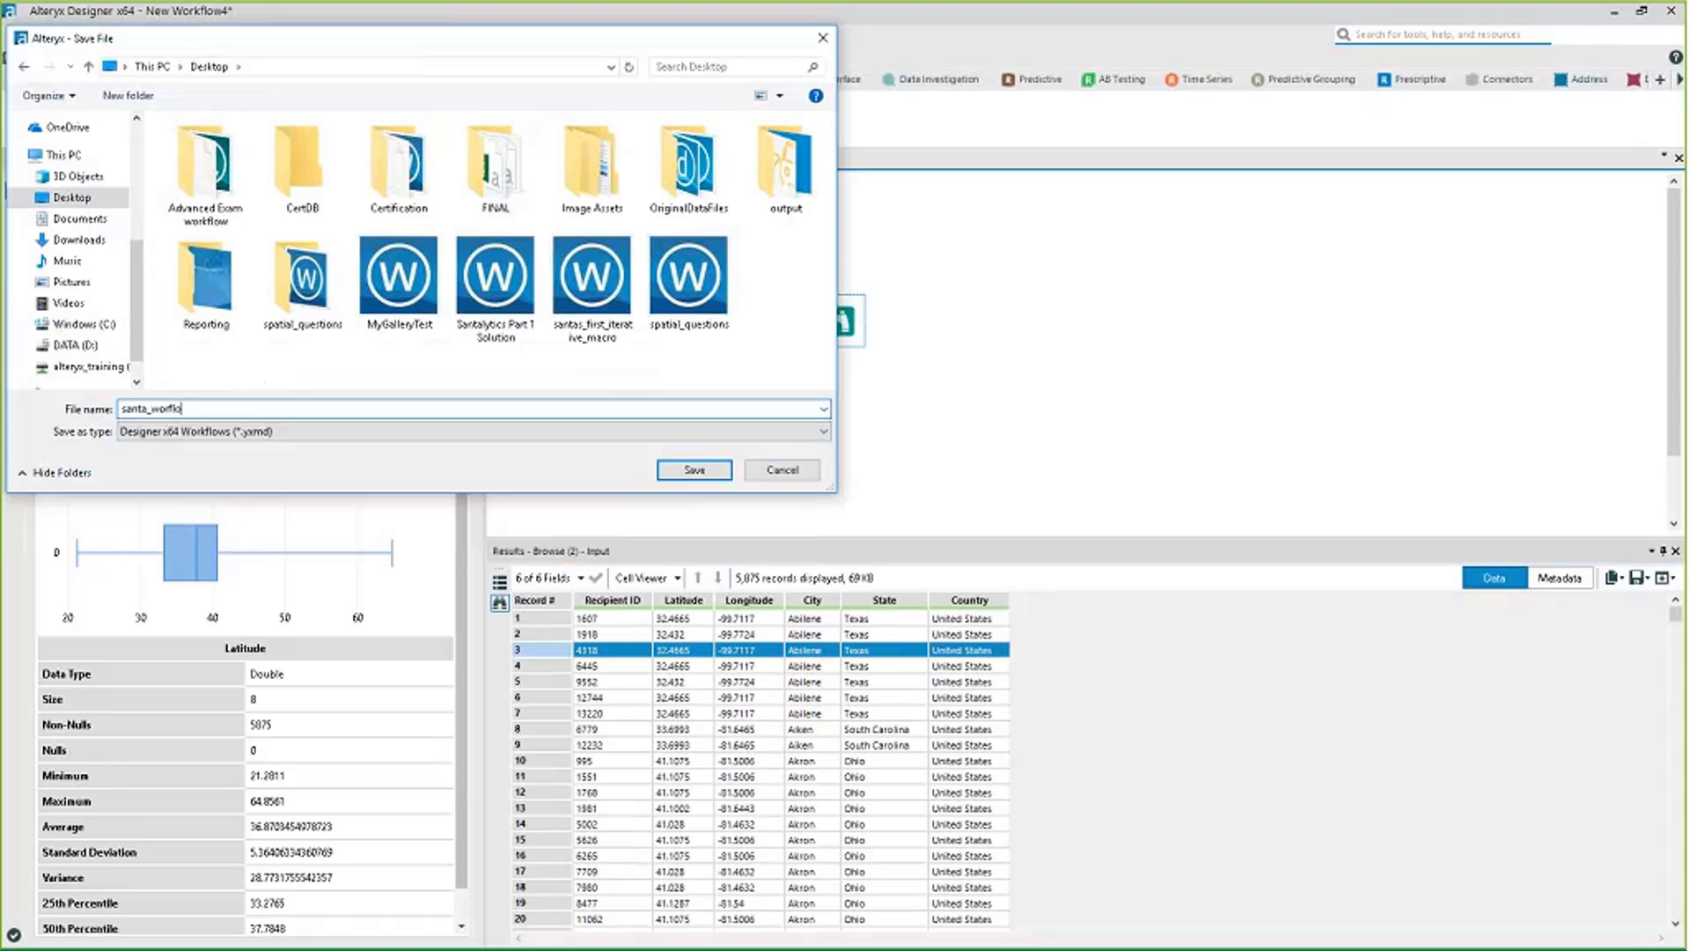
text(w)
key(Return)
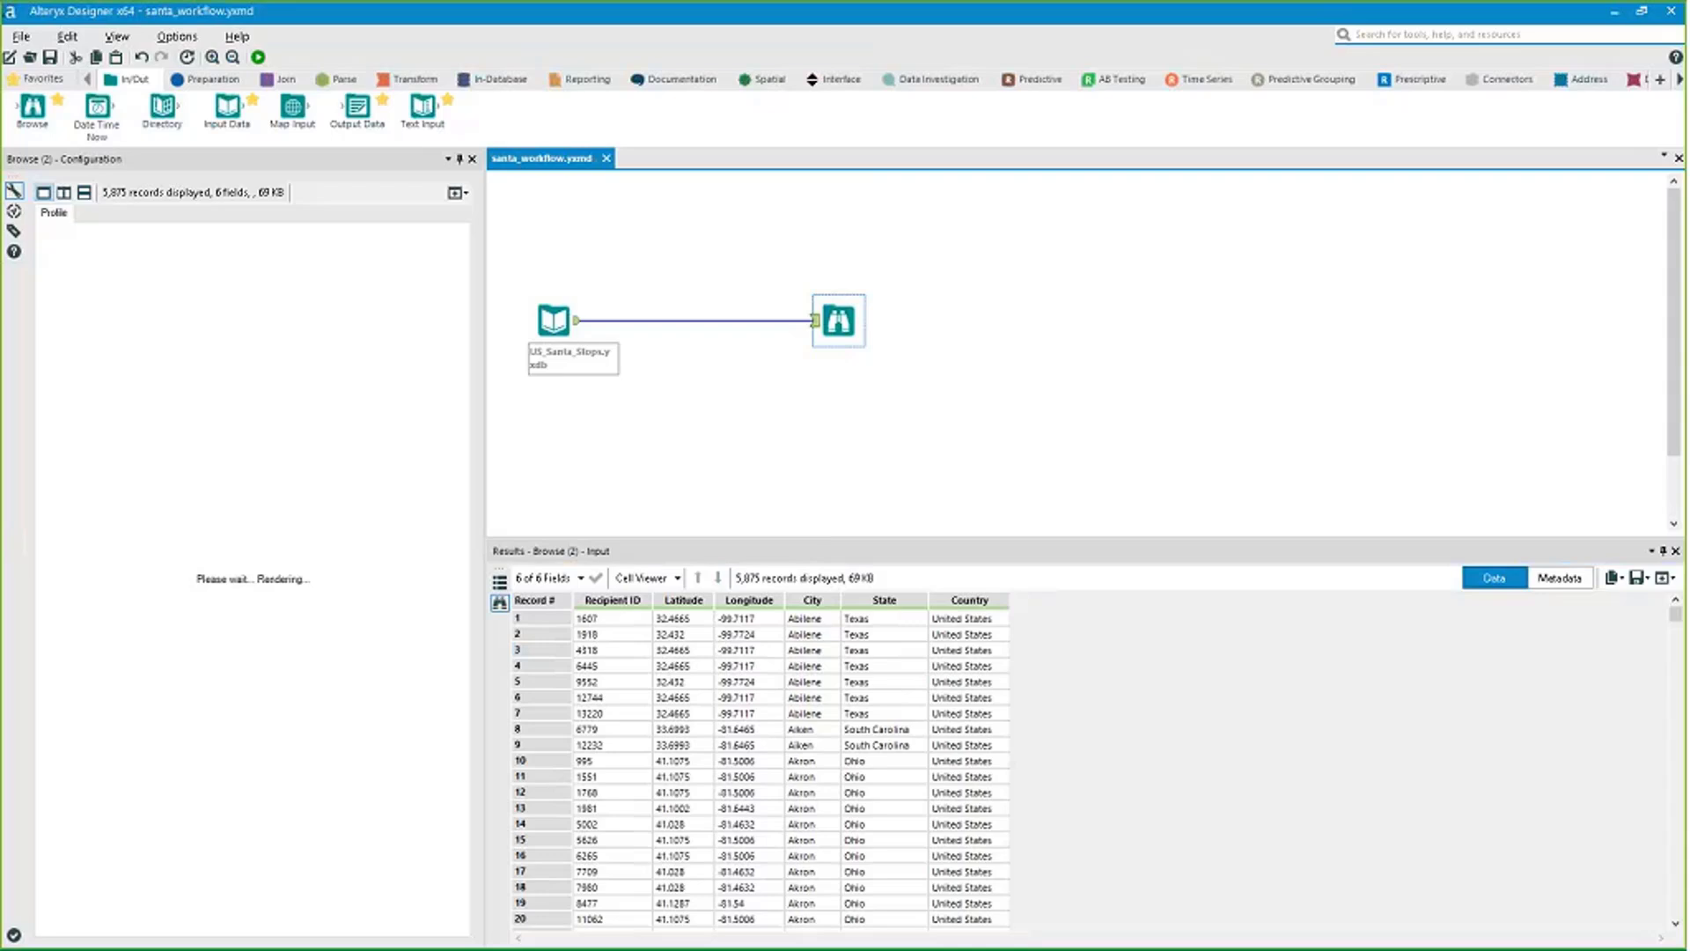
Create a new blank workflow and save it as route_macro.yxmd.
click(9, 56)
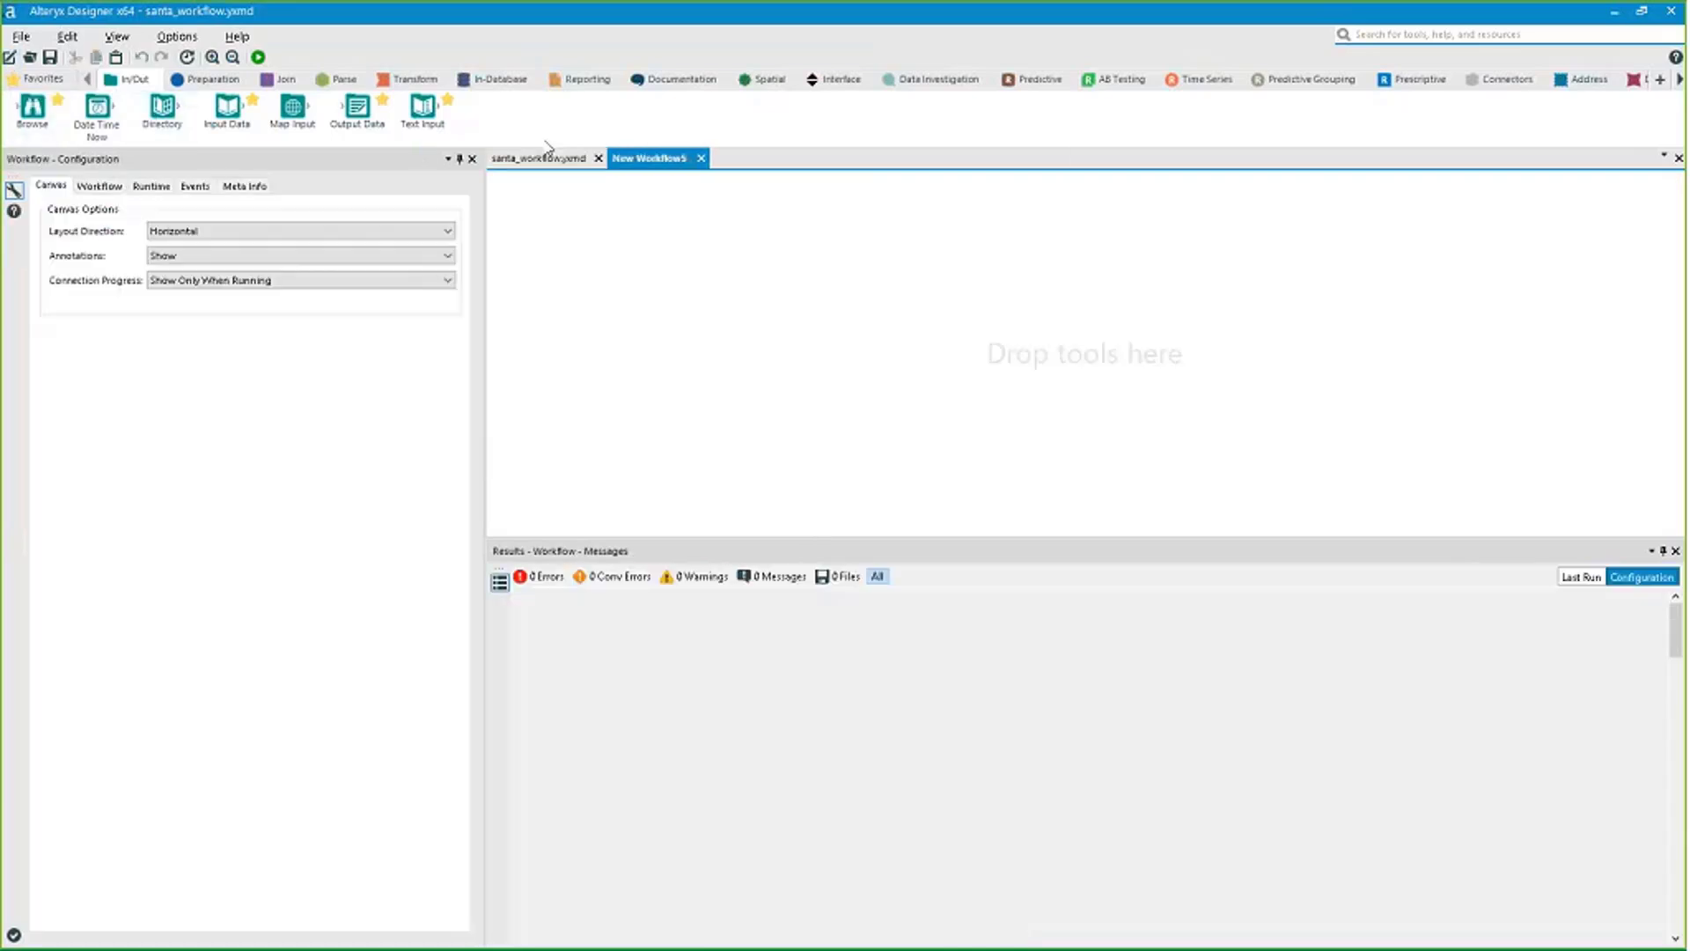
click(20, 36)
mouse_move(53, 199)
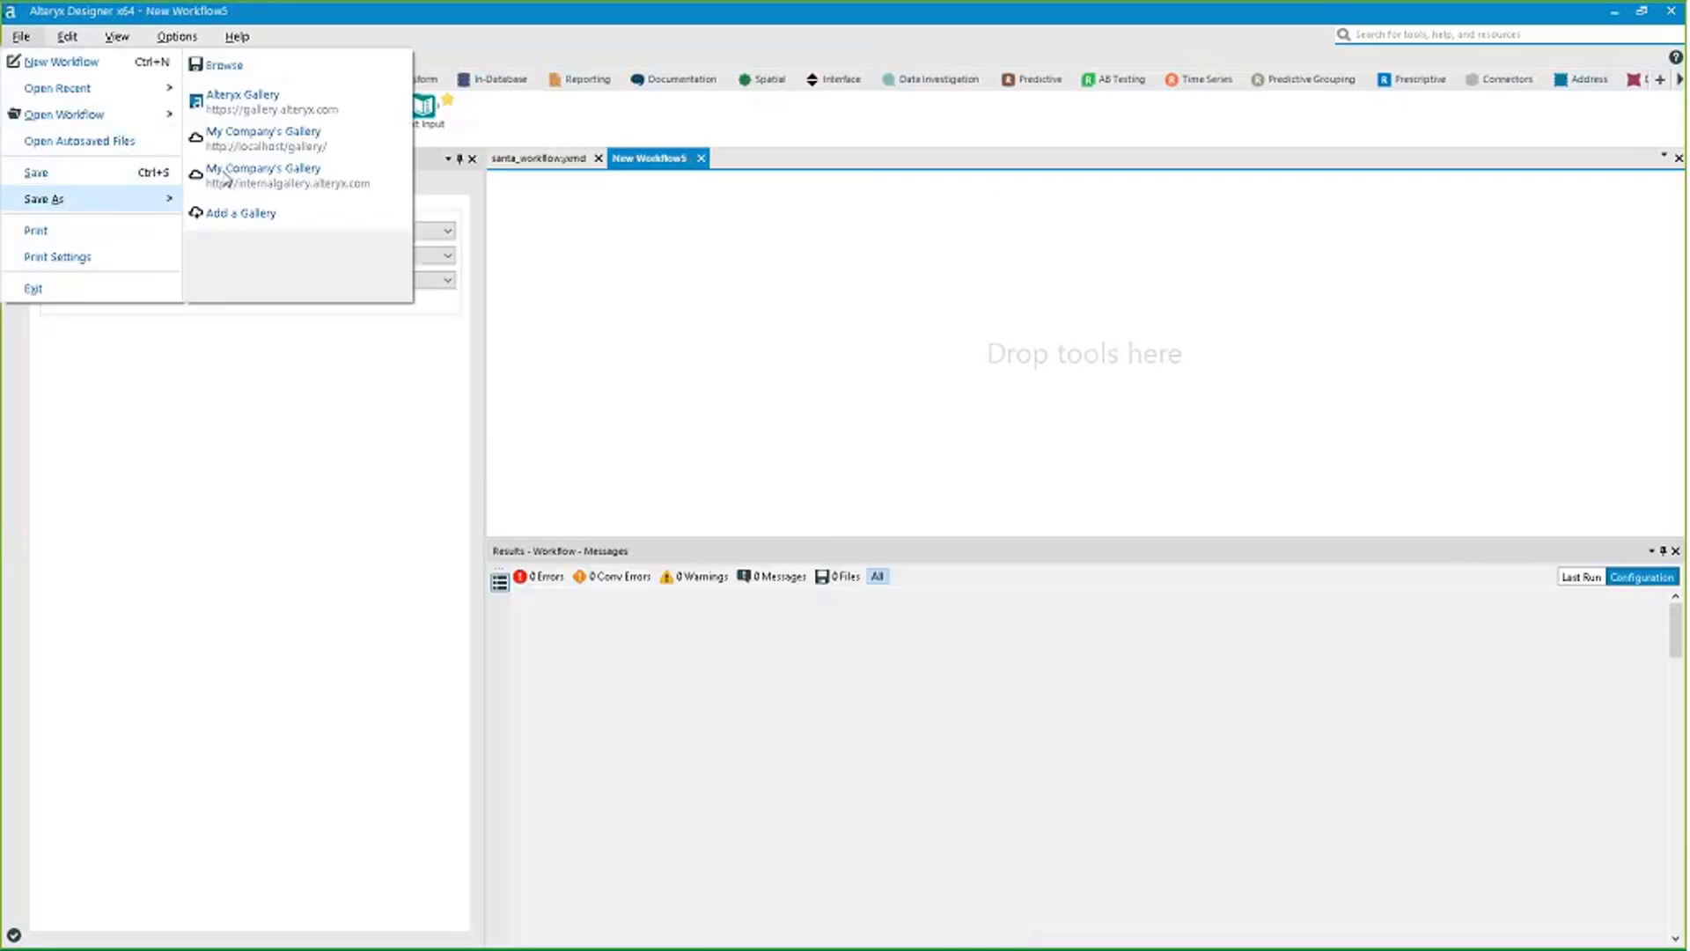
click(325, 67)
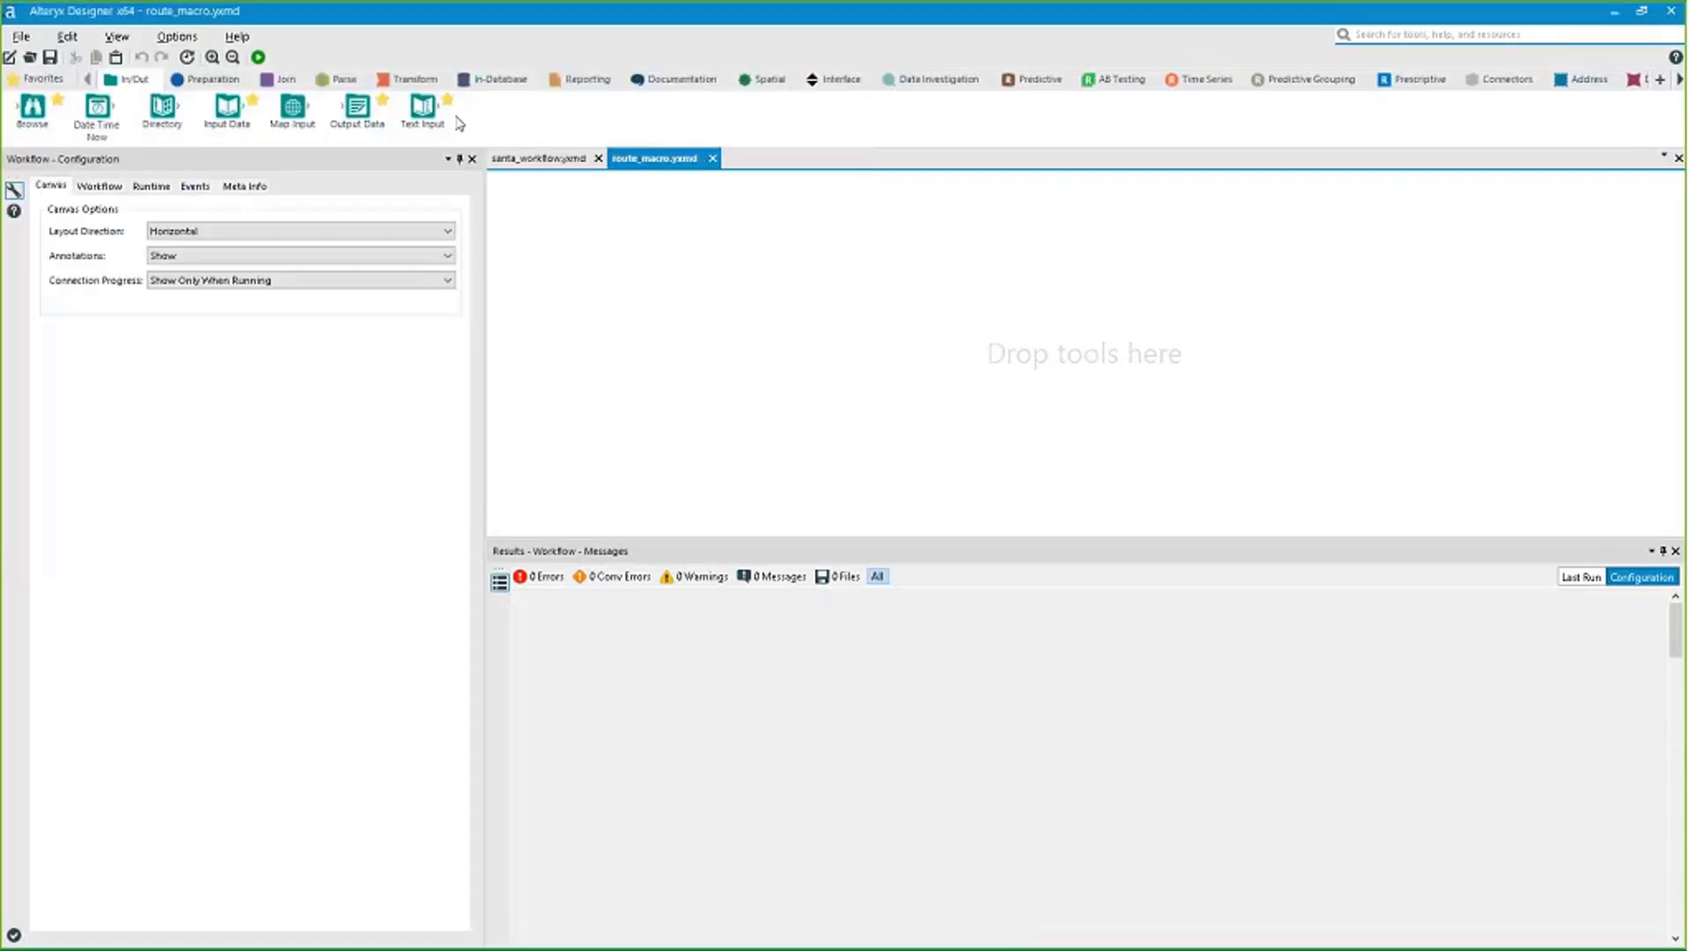
Return to santa_workflow and examine the Longitude, Latitude and Recipient ID of the first record in the Browse results.
click(554, 160)
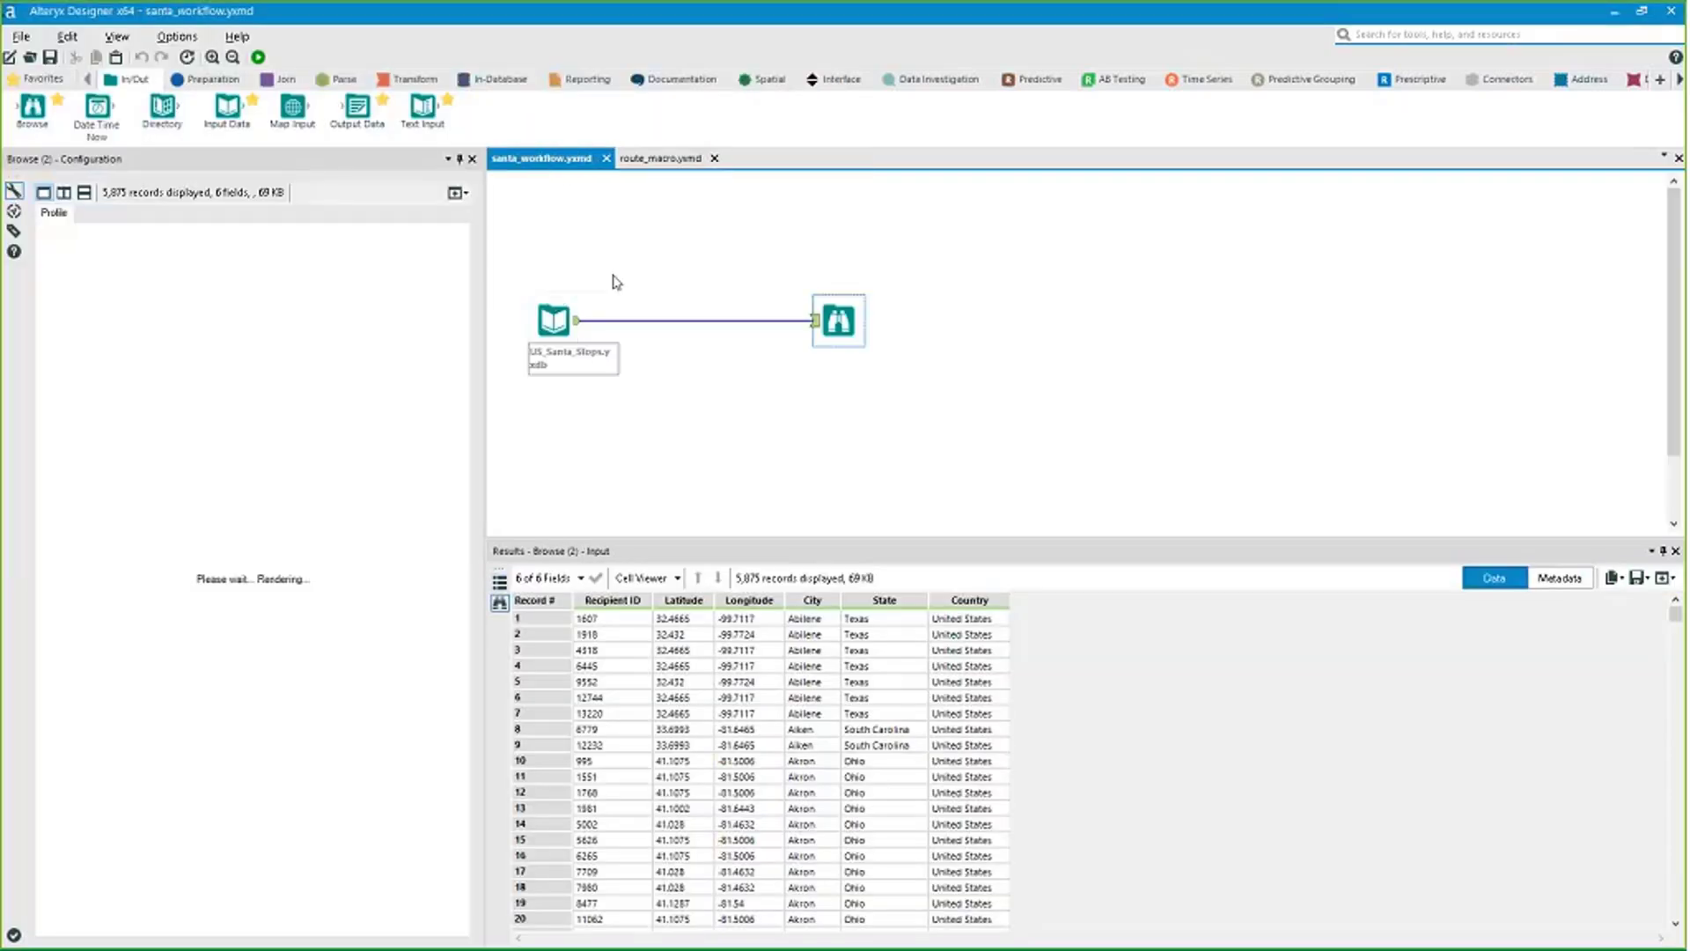
click(676, 160)
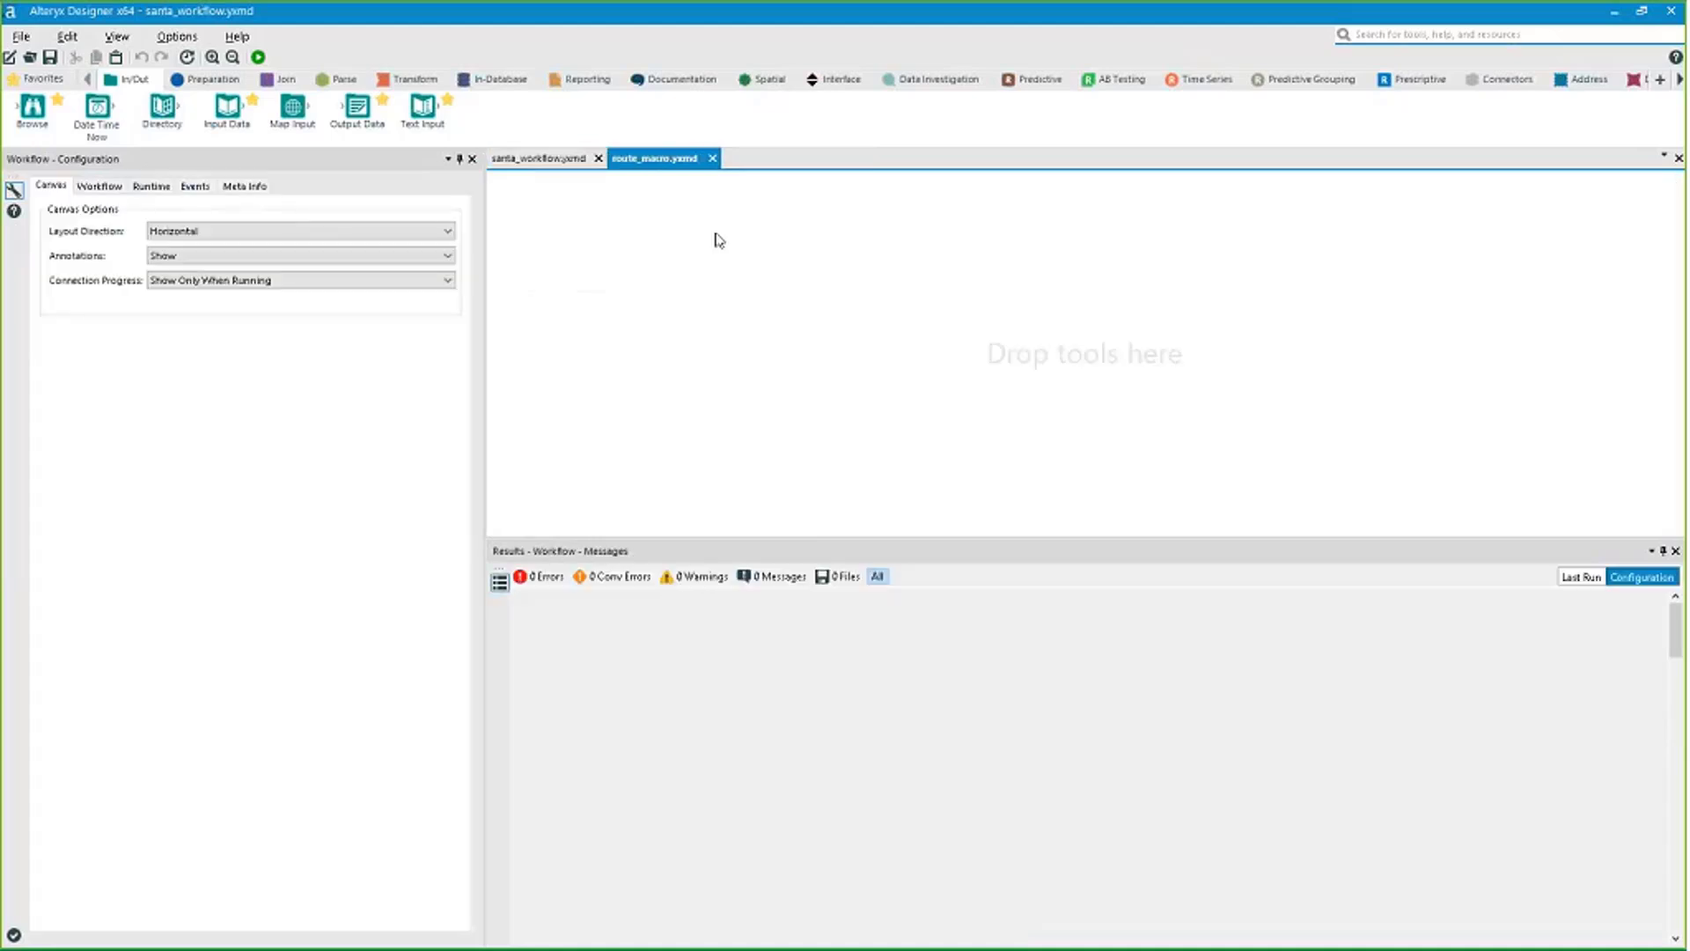
click(538, 158)
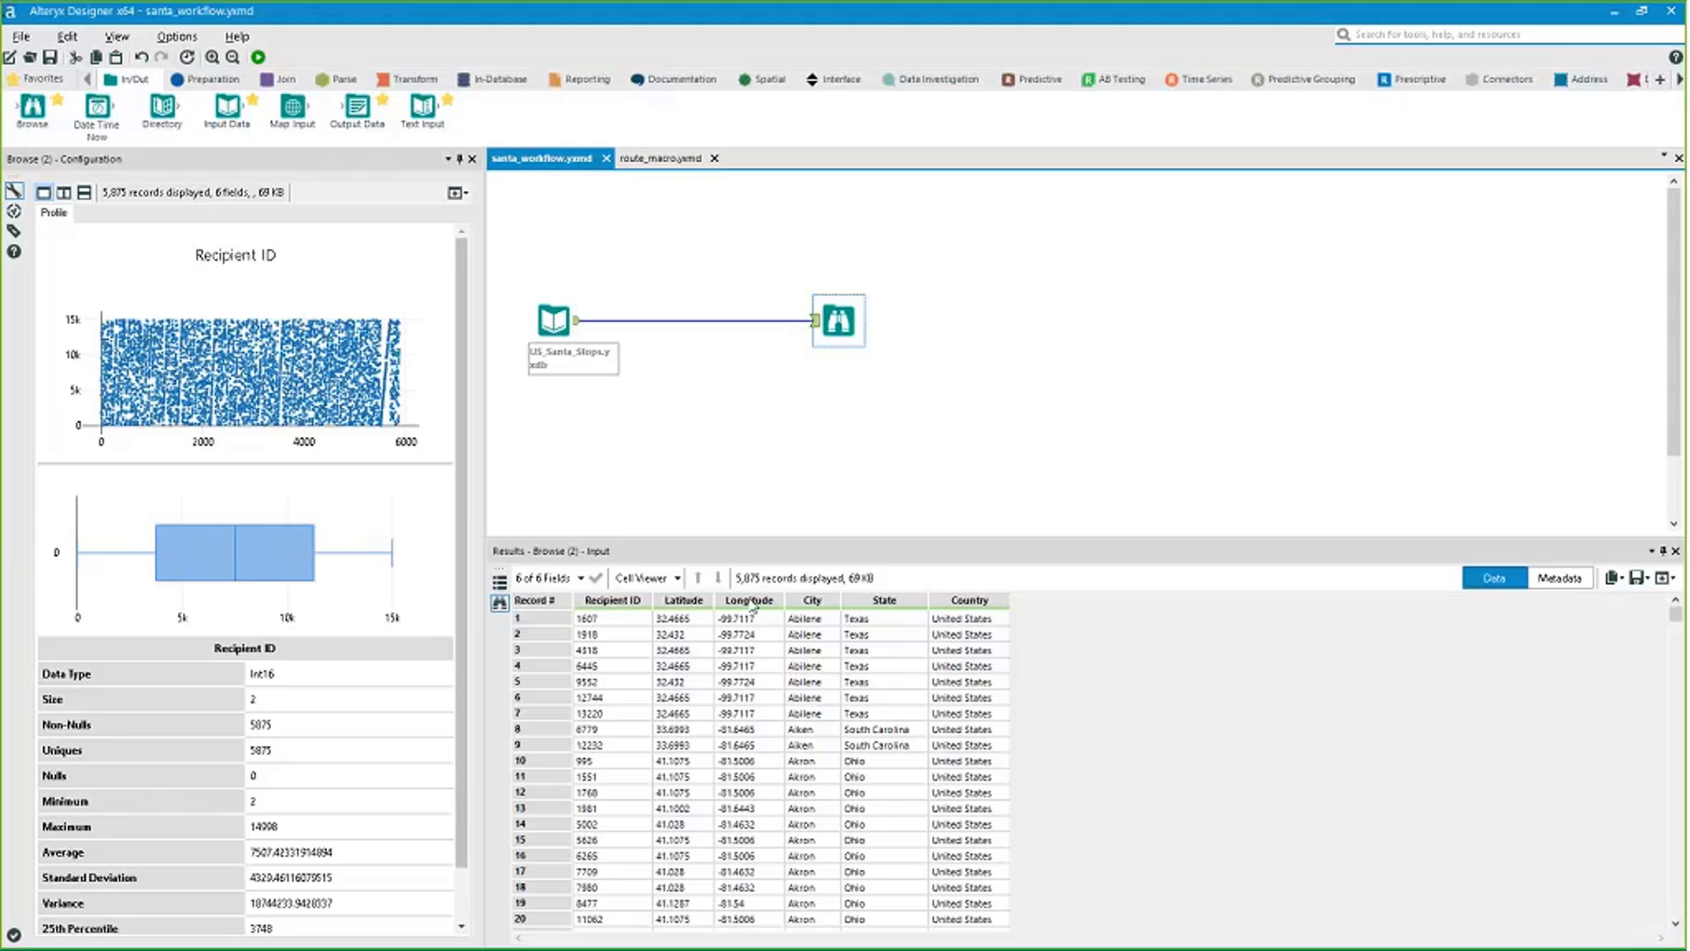
drag(748, 617, 682, 617)
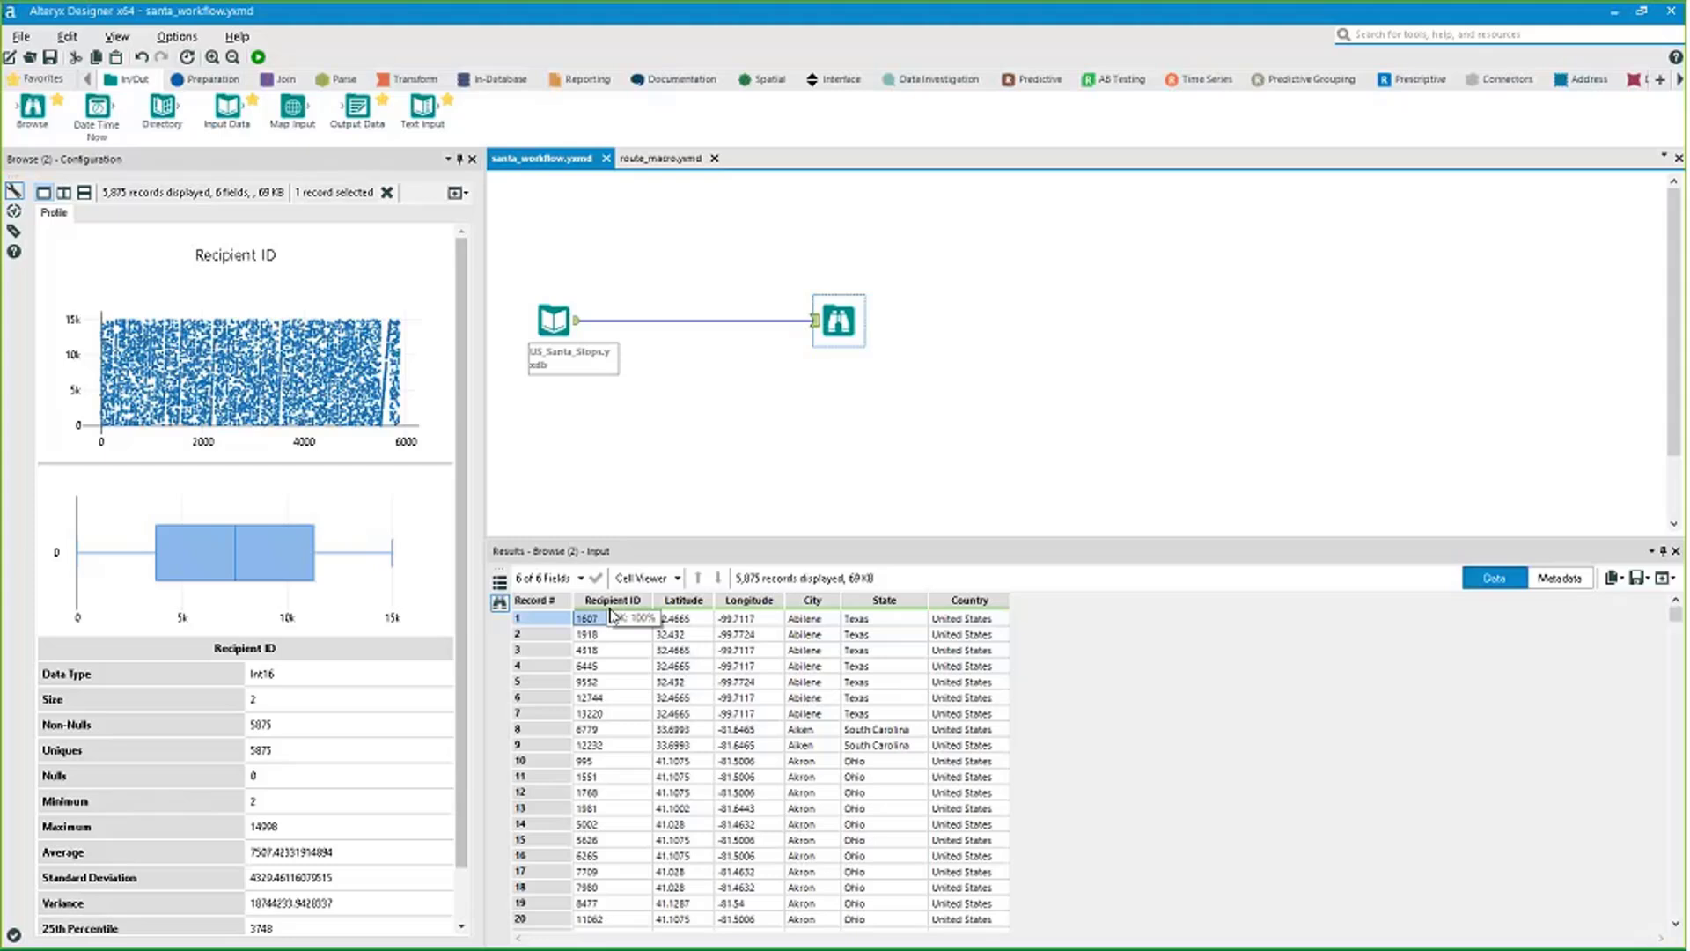
Insert a Create Points tool between the Input Data and Browse tools, with Longitude as X field and Latitude as Y field.
click(767, 78)
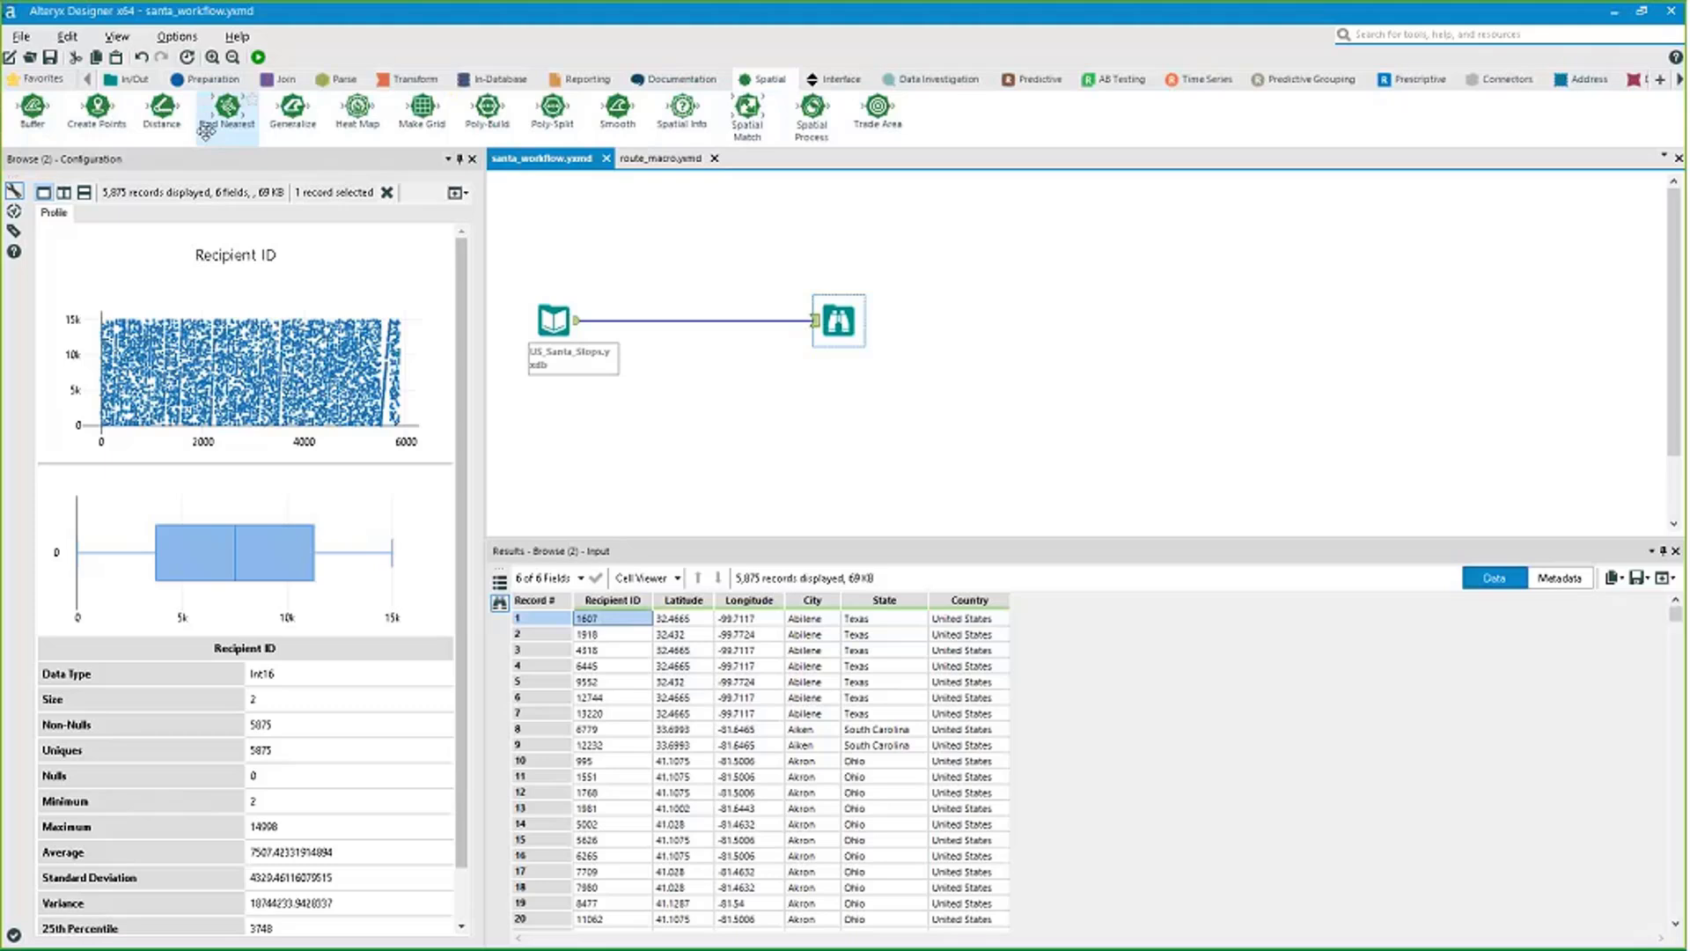
drag(97, 107, 626, 320)
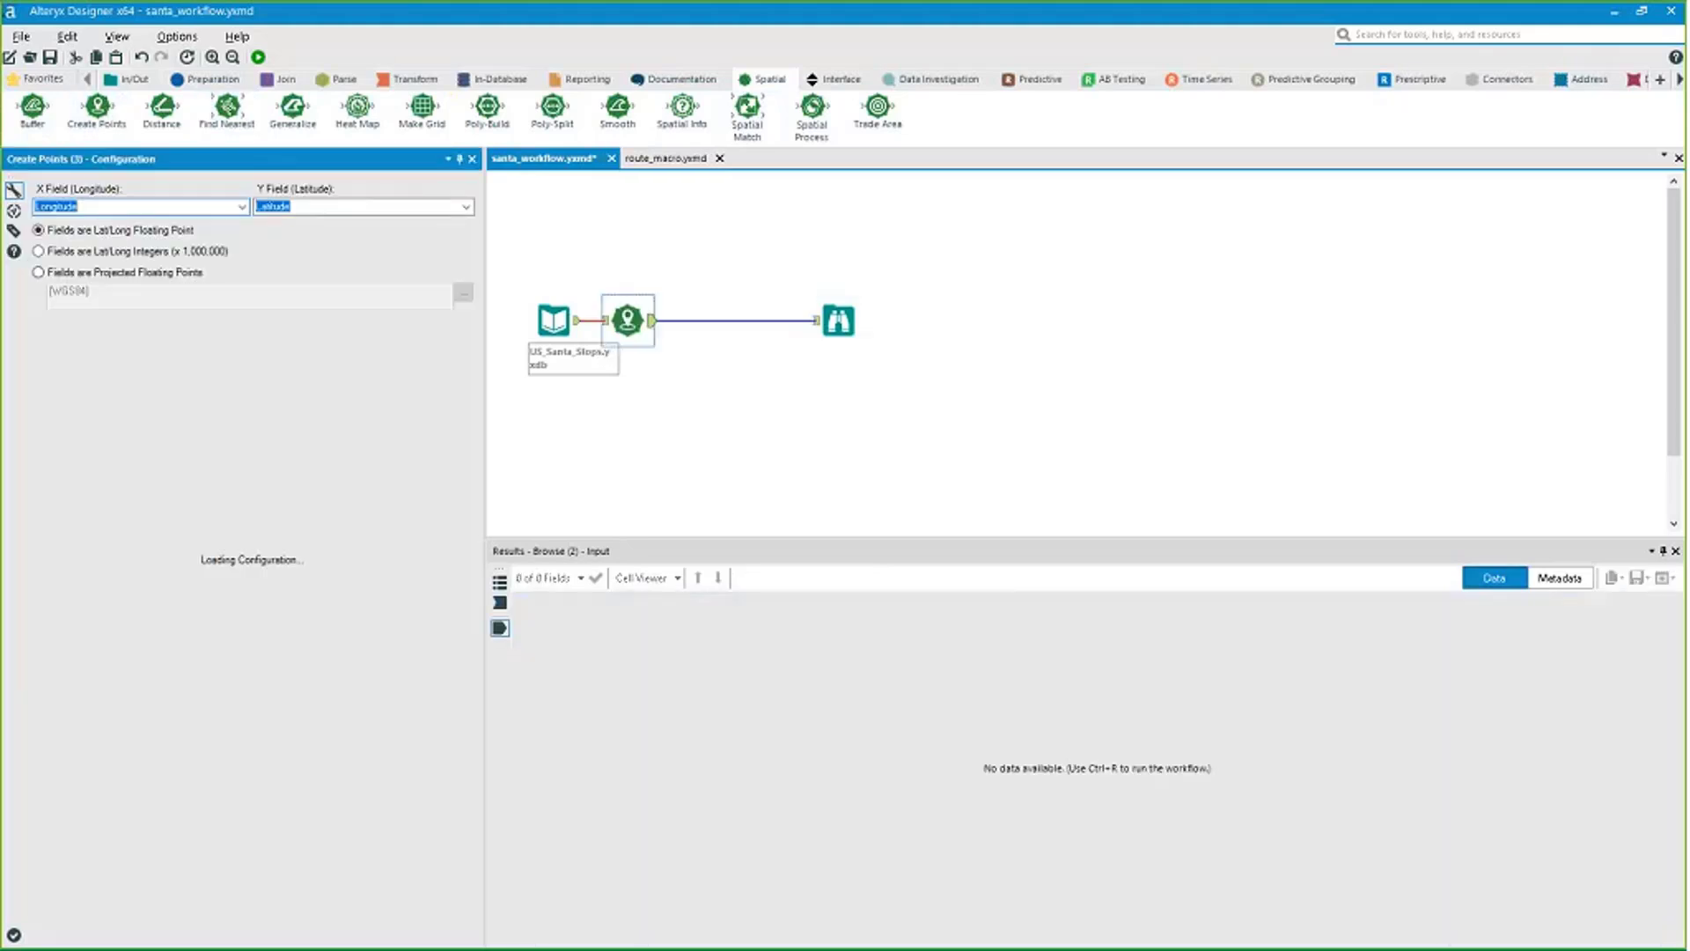
click(625, 315)
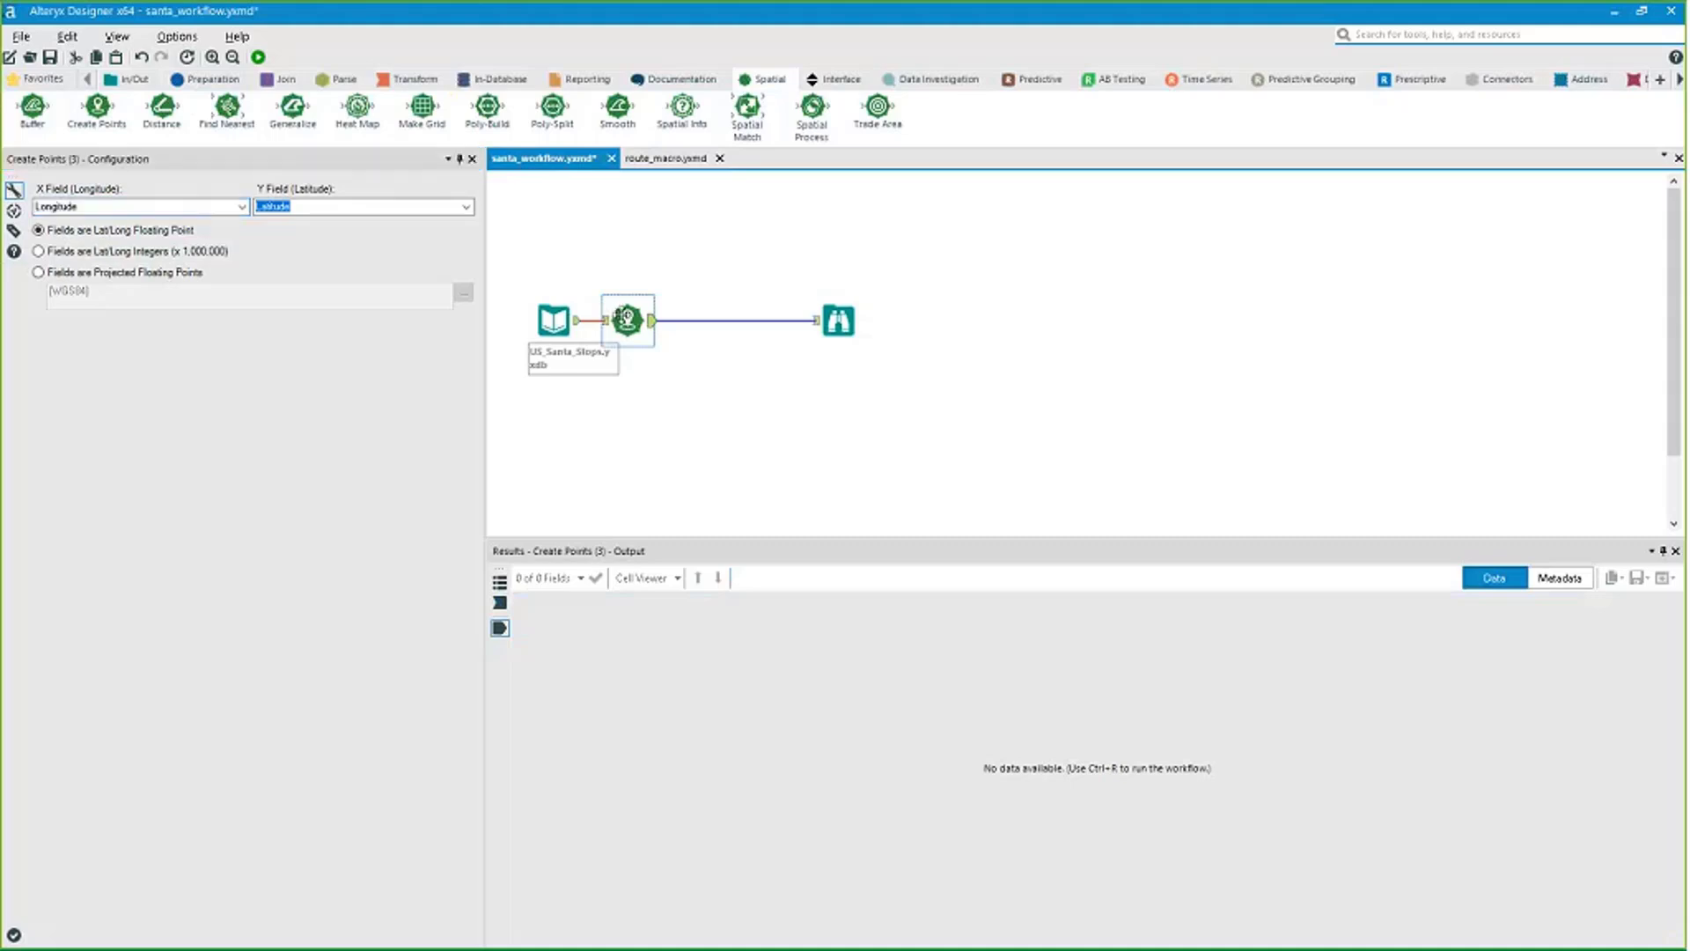
drag(625, 316, 635, 316)
Insert a Sample tool before Create Points that keeps the first 10 records, and run the workflow.
click(205, 78)
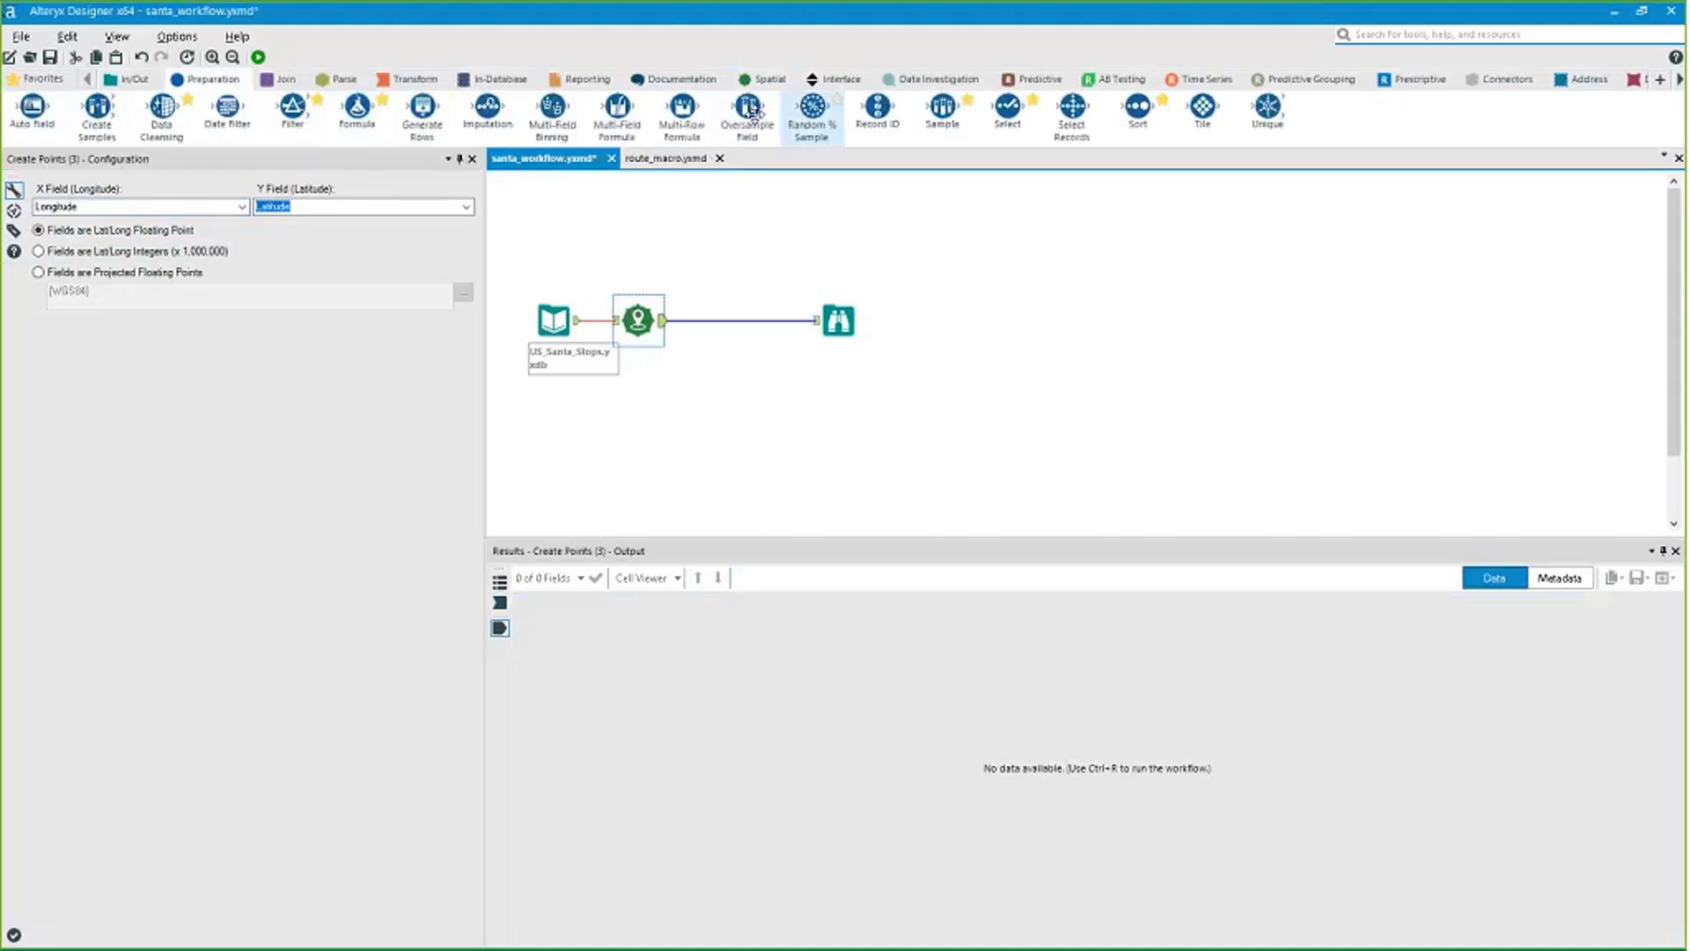
drag(752, 112, 613, 323)
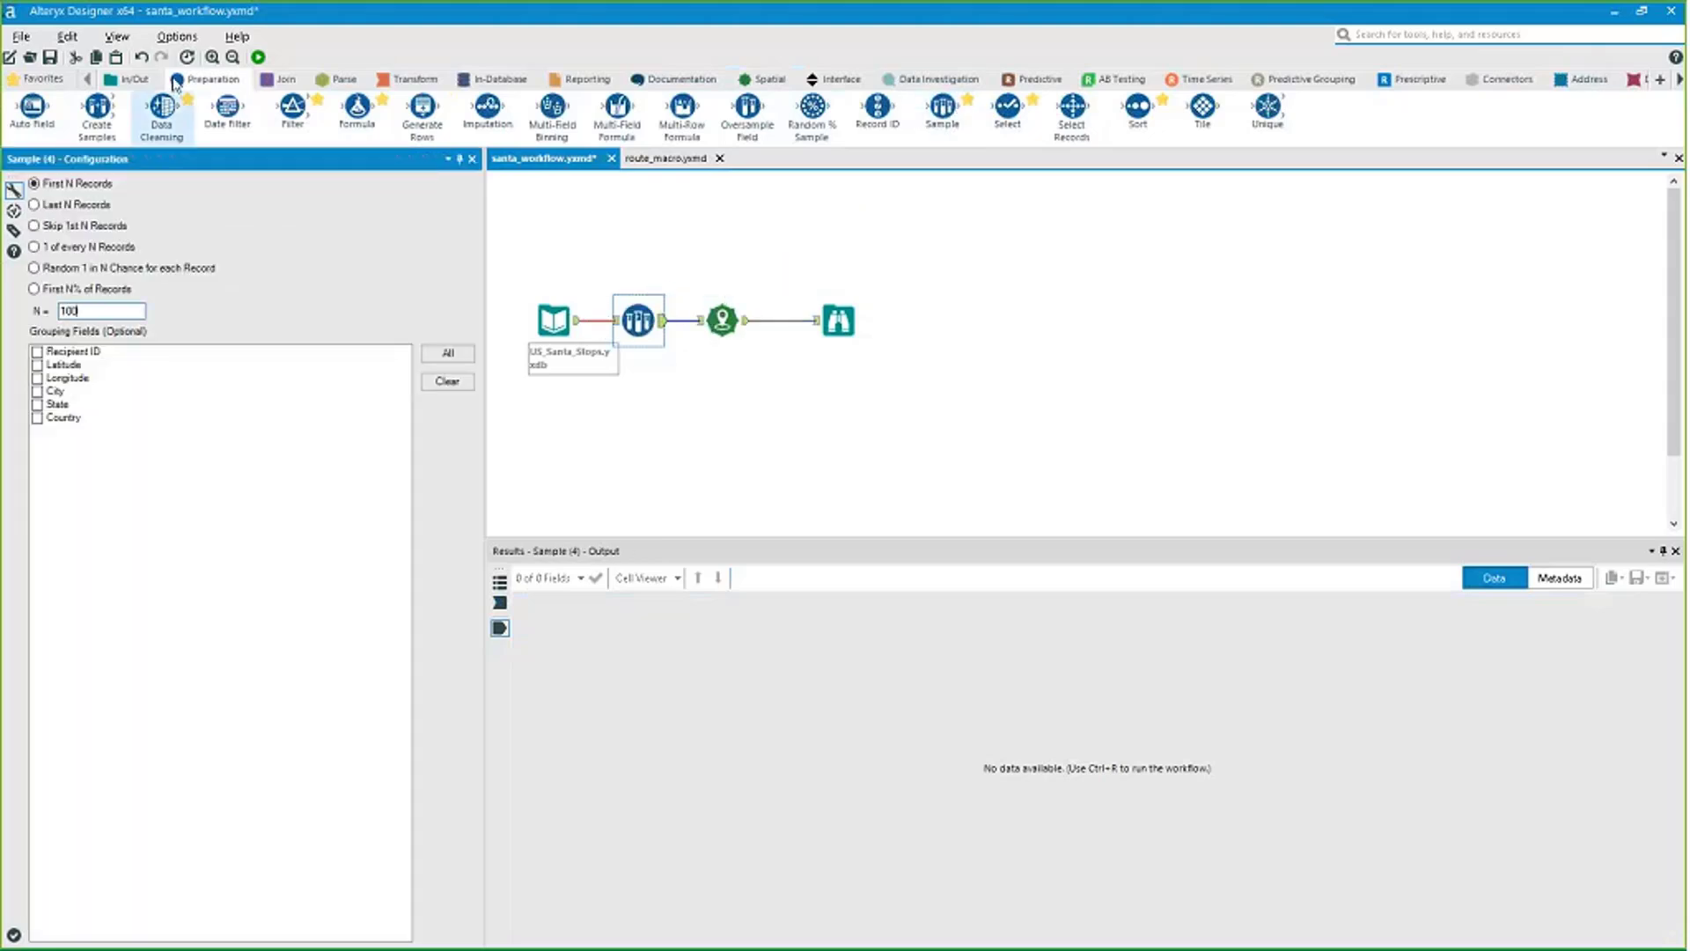
click(258, 59)
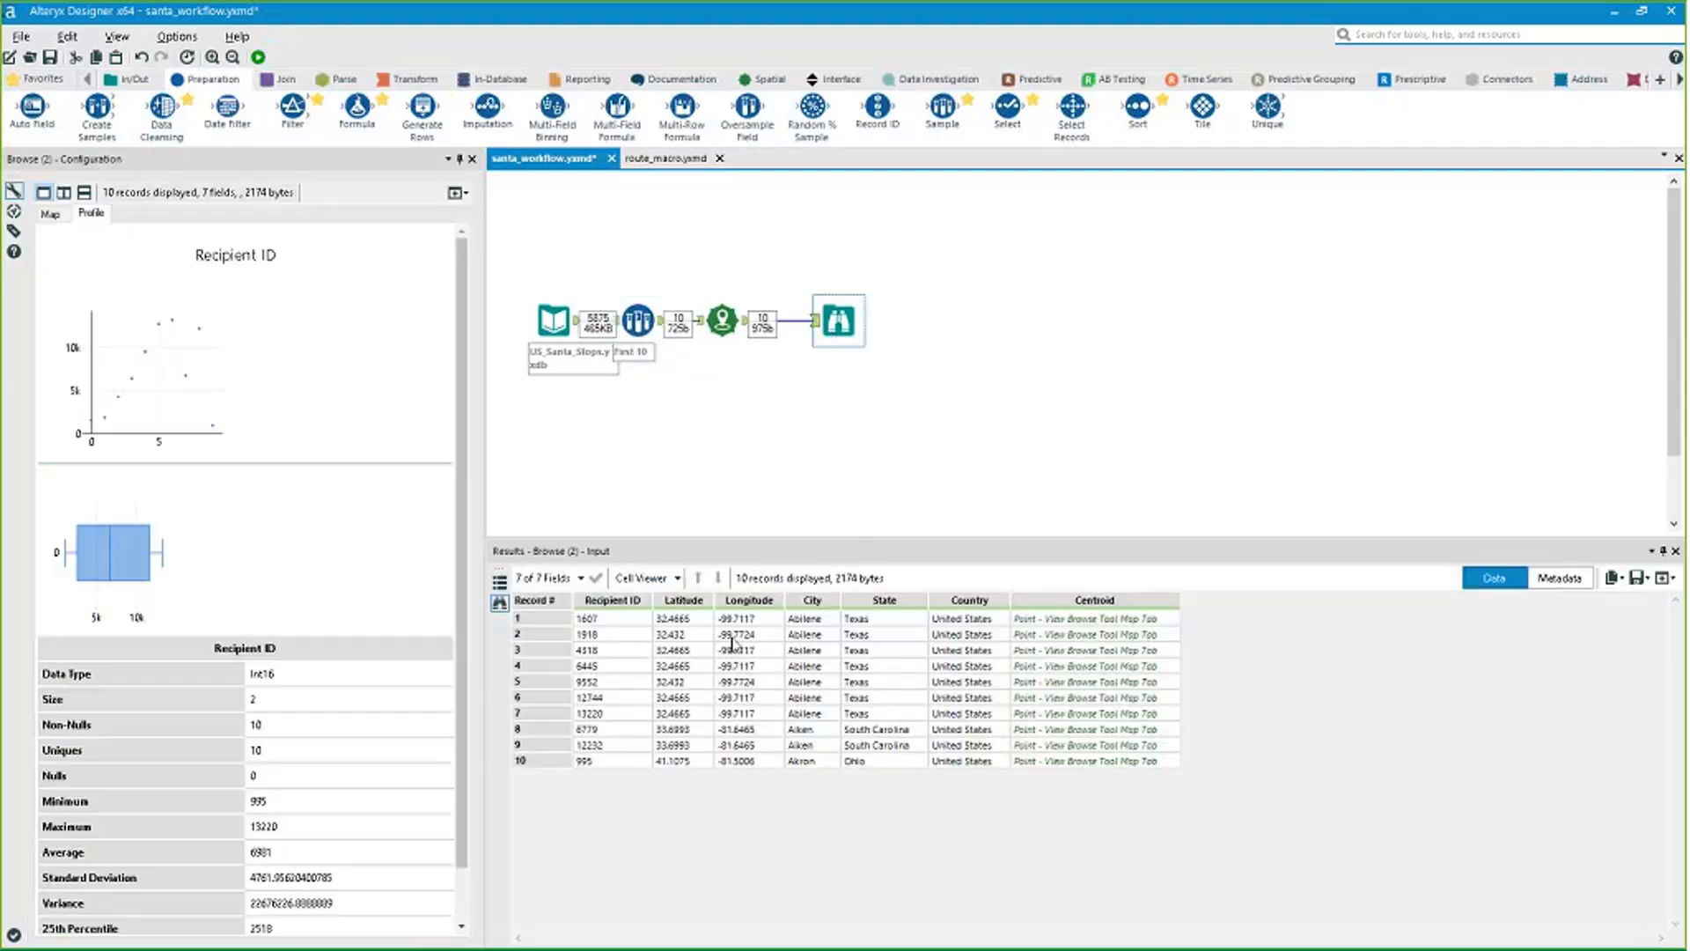
View the created points on a widened Browse map, keeping the Carto (Dark Matter) - Most Recent Vintage base map.
click(51, 214)
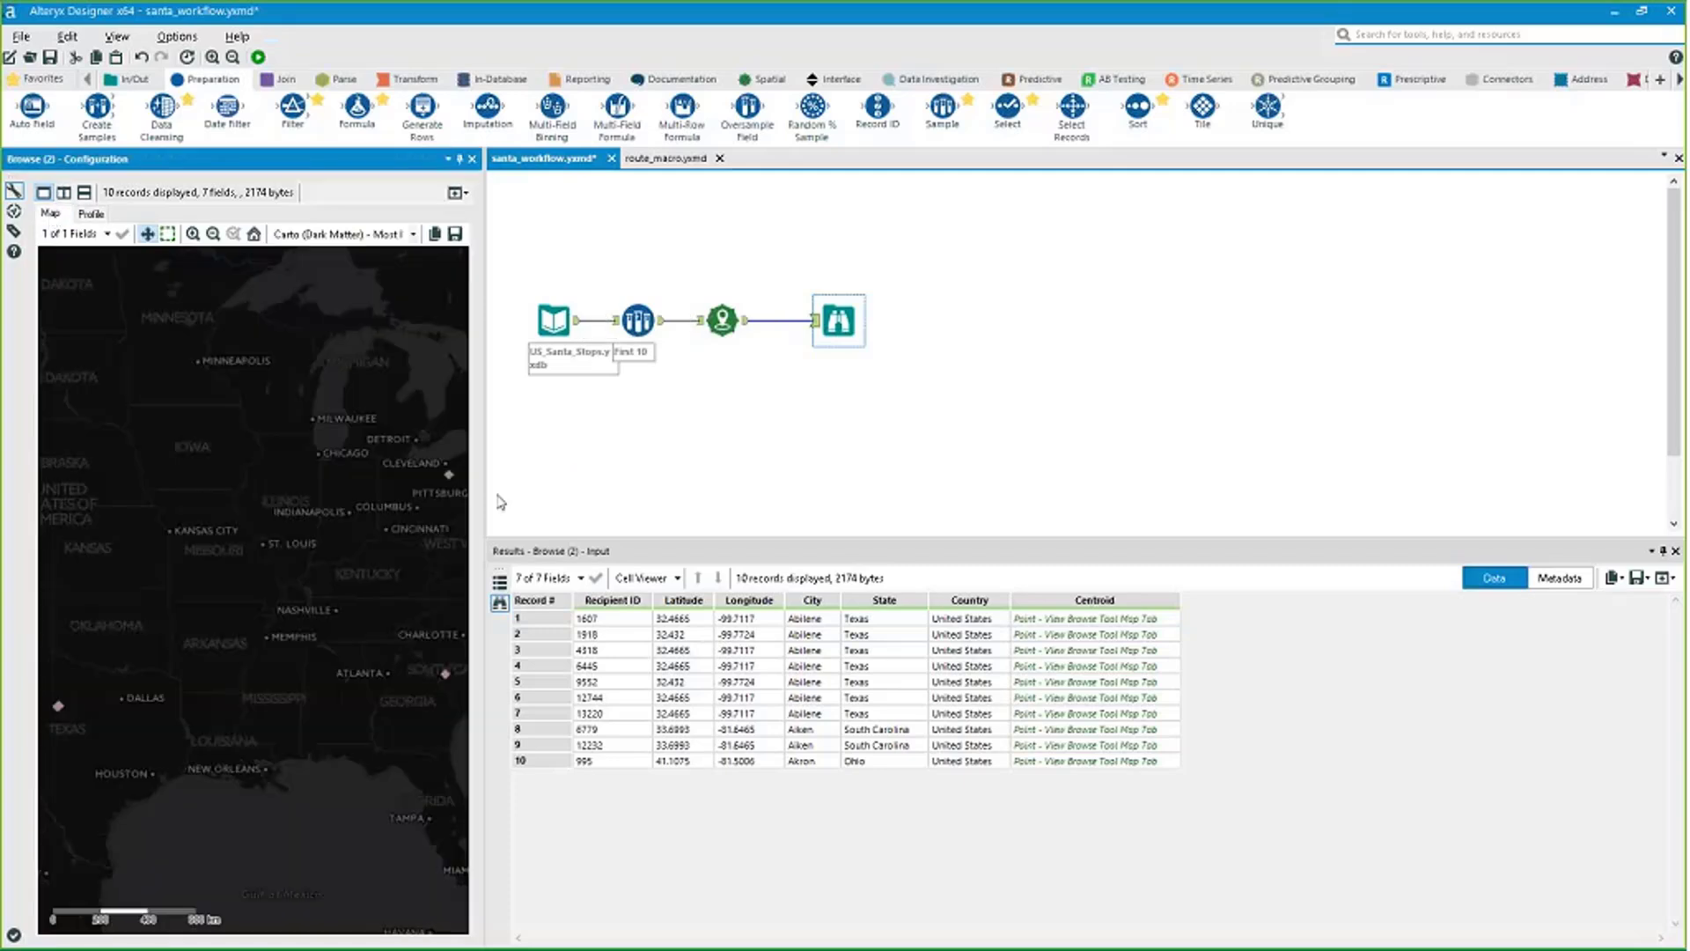
drag(484, 501, 556, 506)
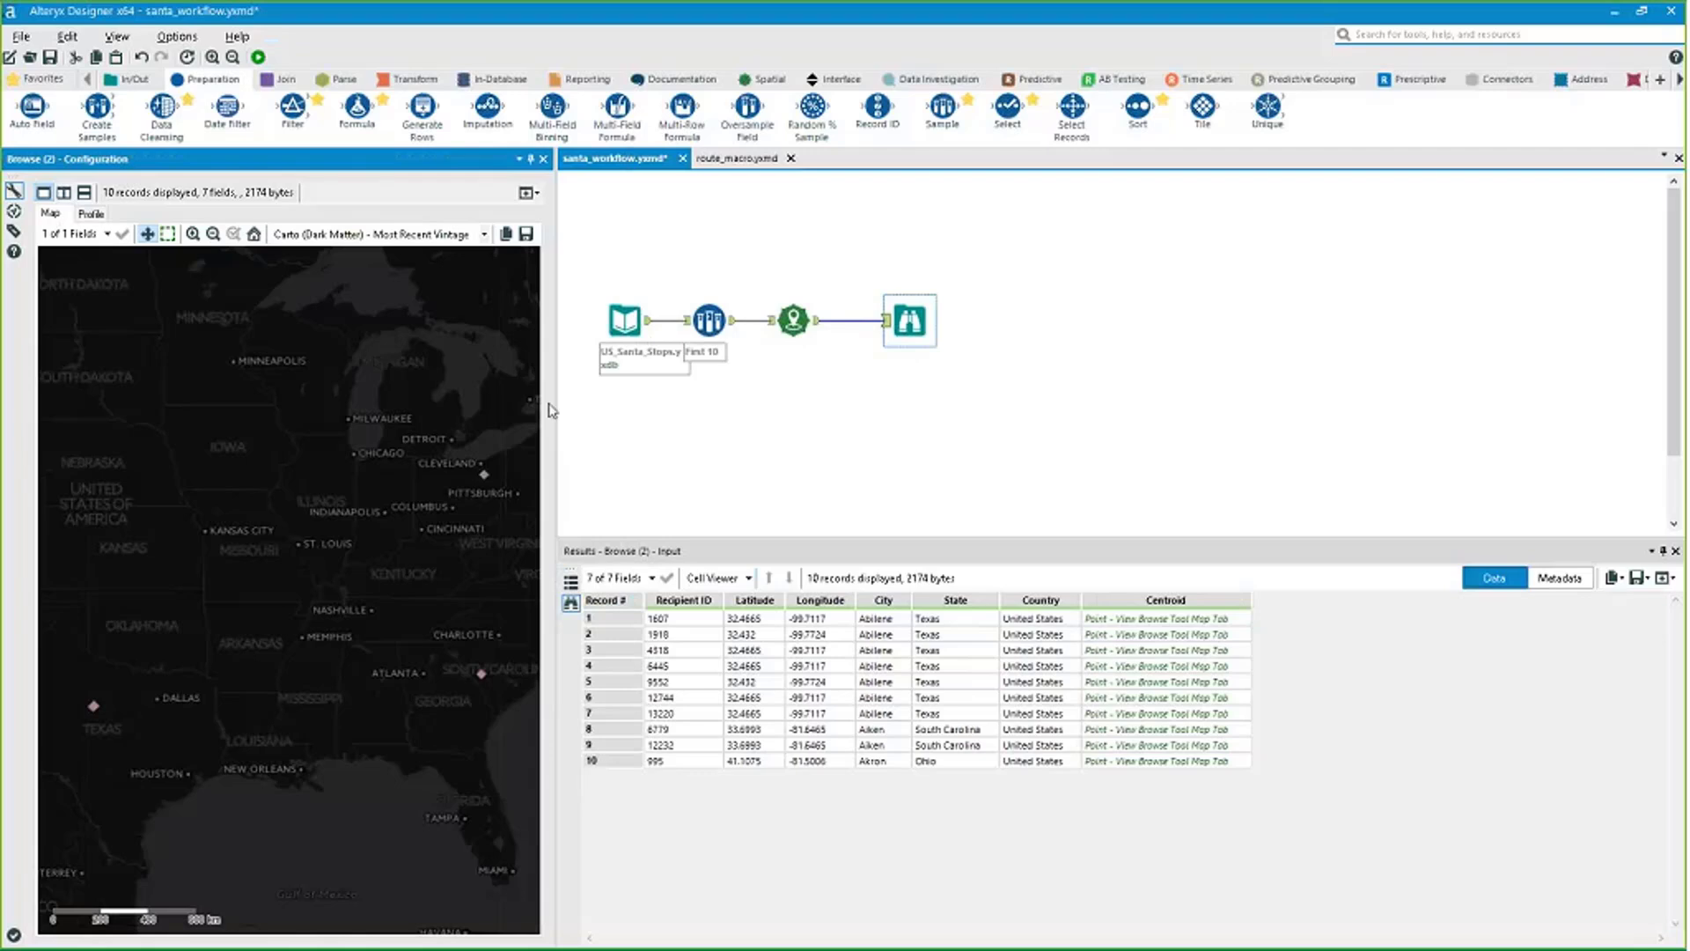
scroll(423, 564, down, 1)
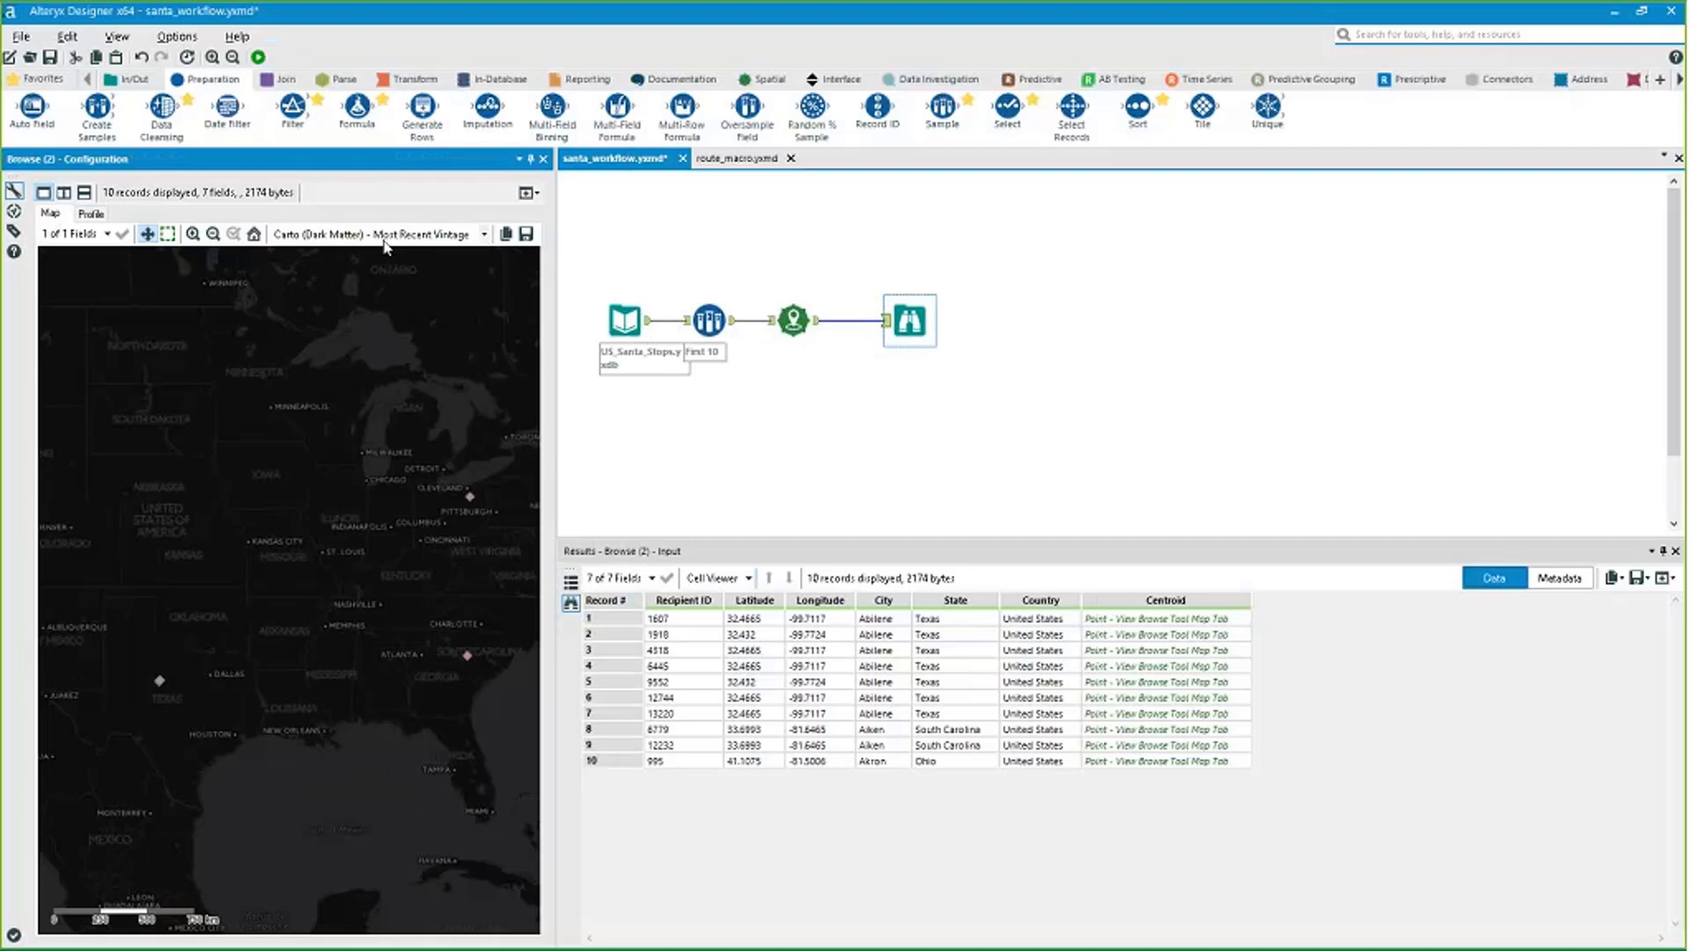
click(385, 235)
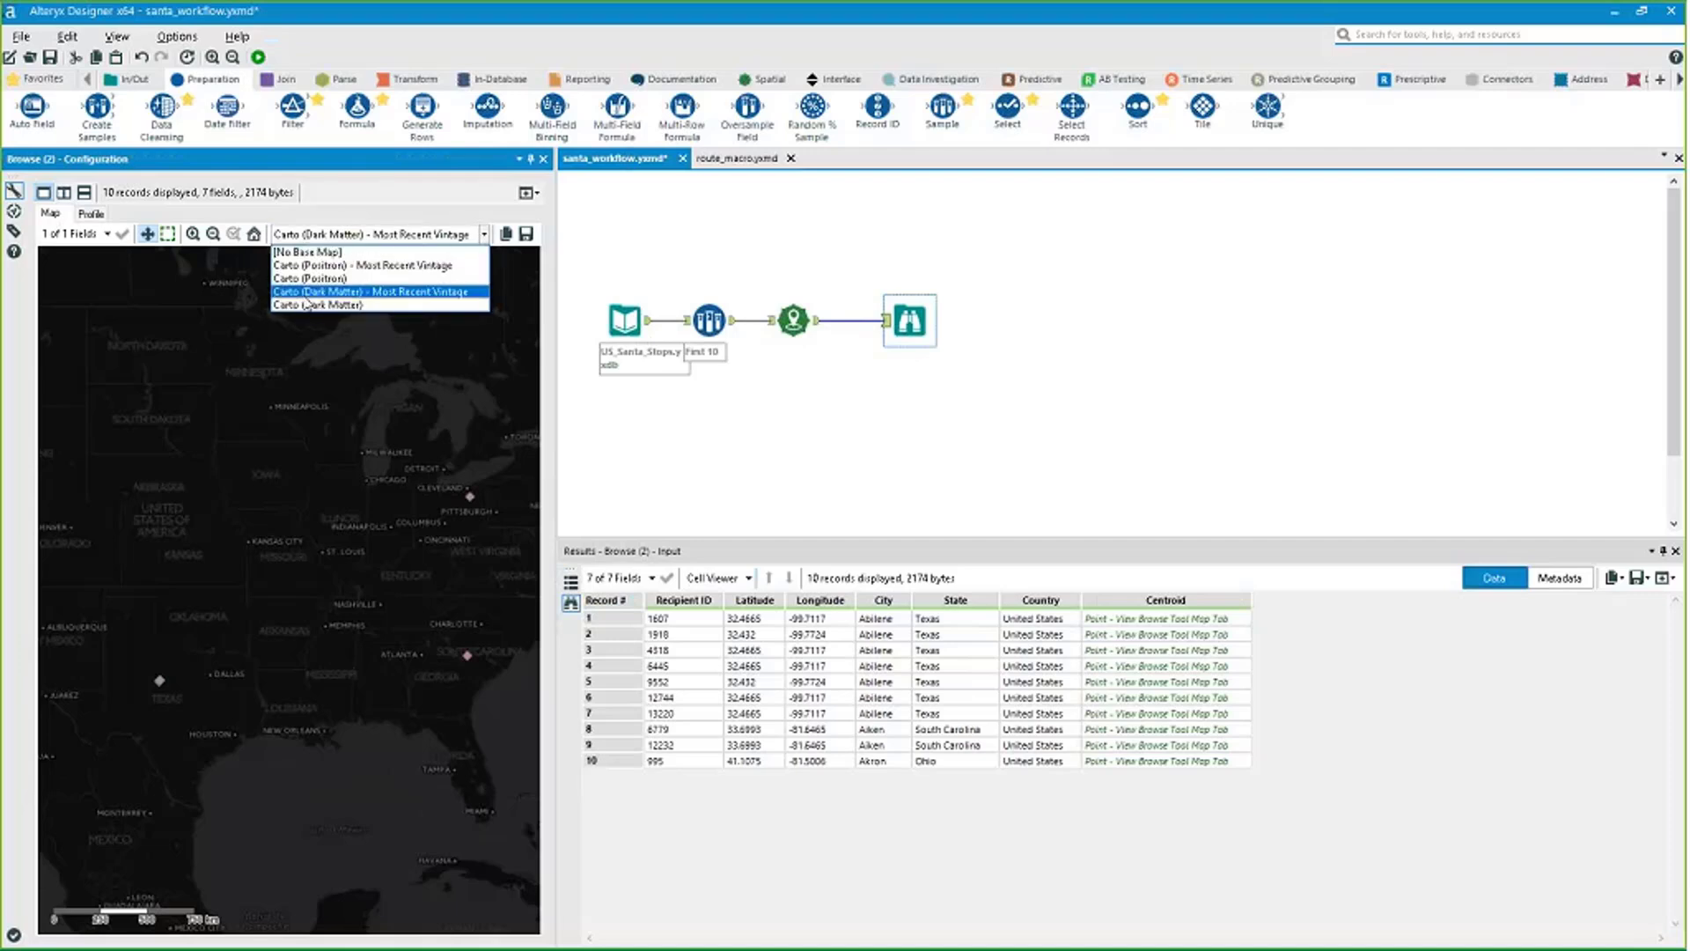
click(304, 294)
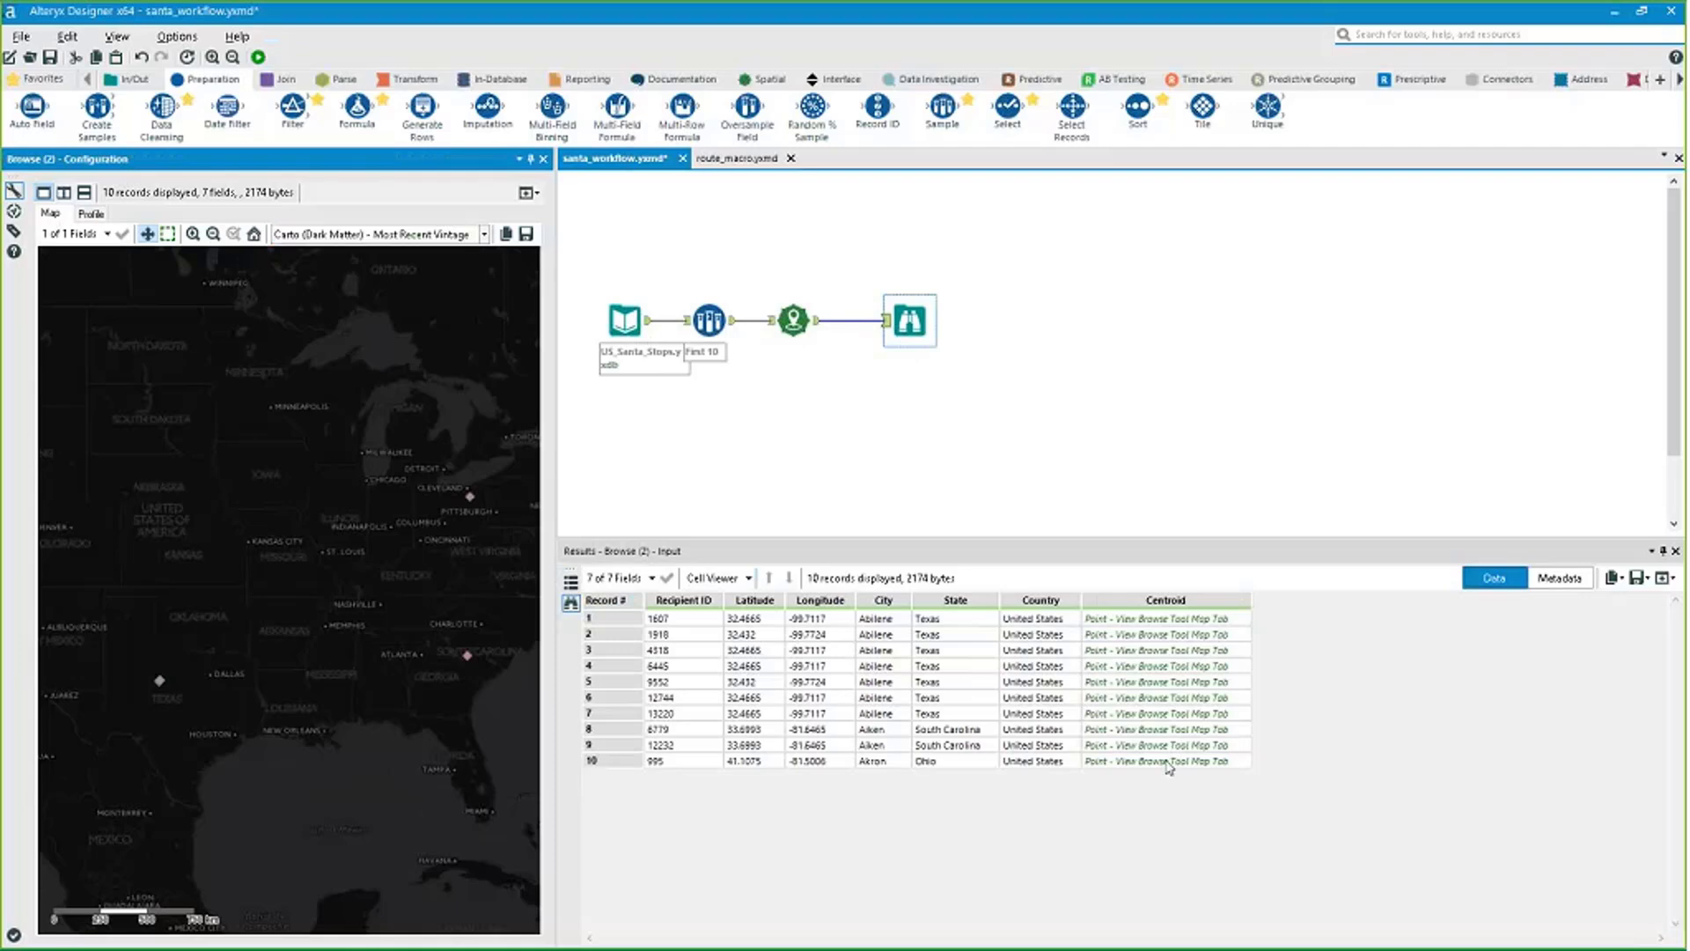
Copy all records with headers from the Browse results, including the Centroid field.
click(1621, 578)
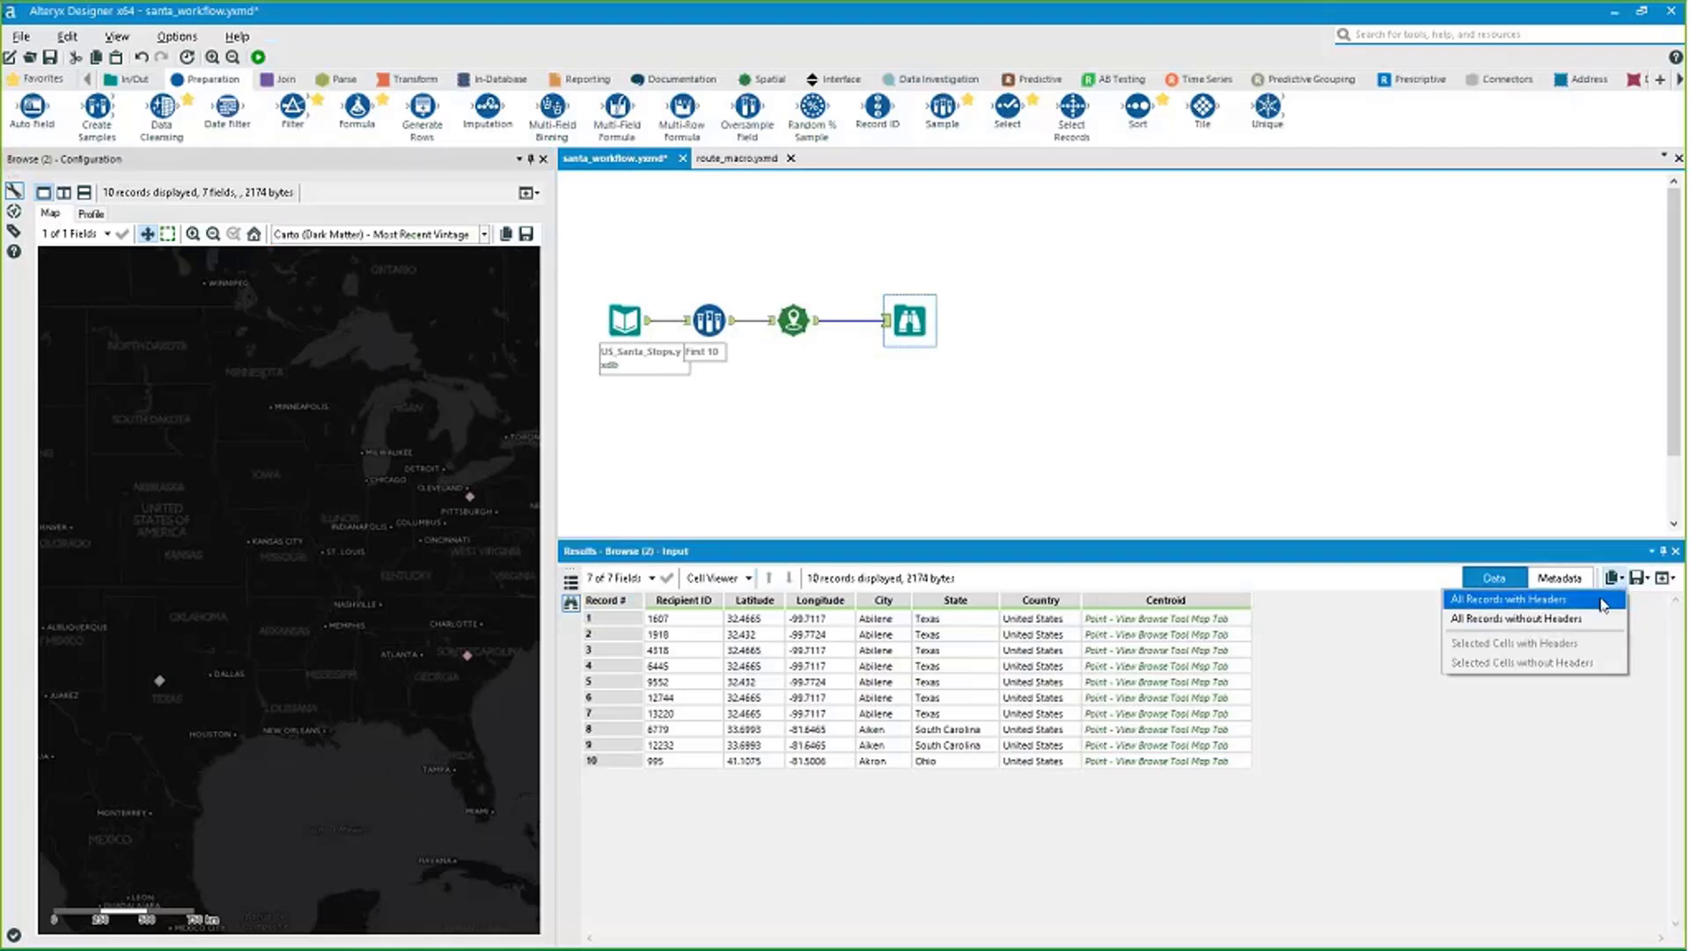
click(1600, 602)
key(Return)
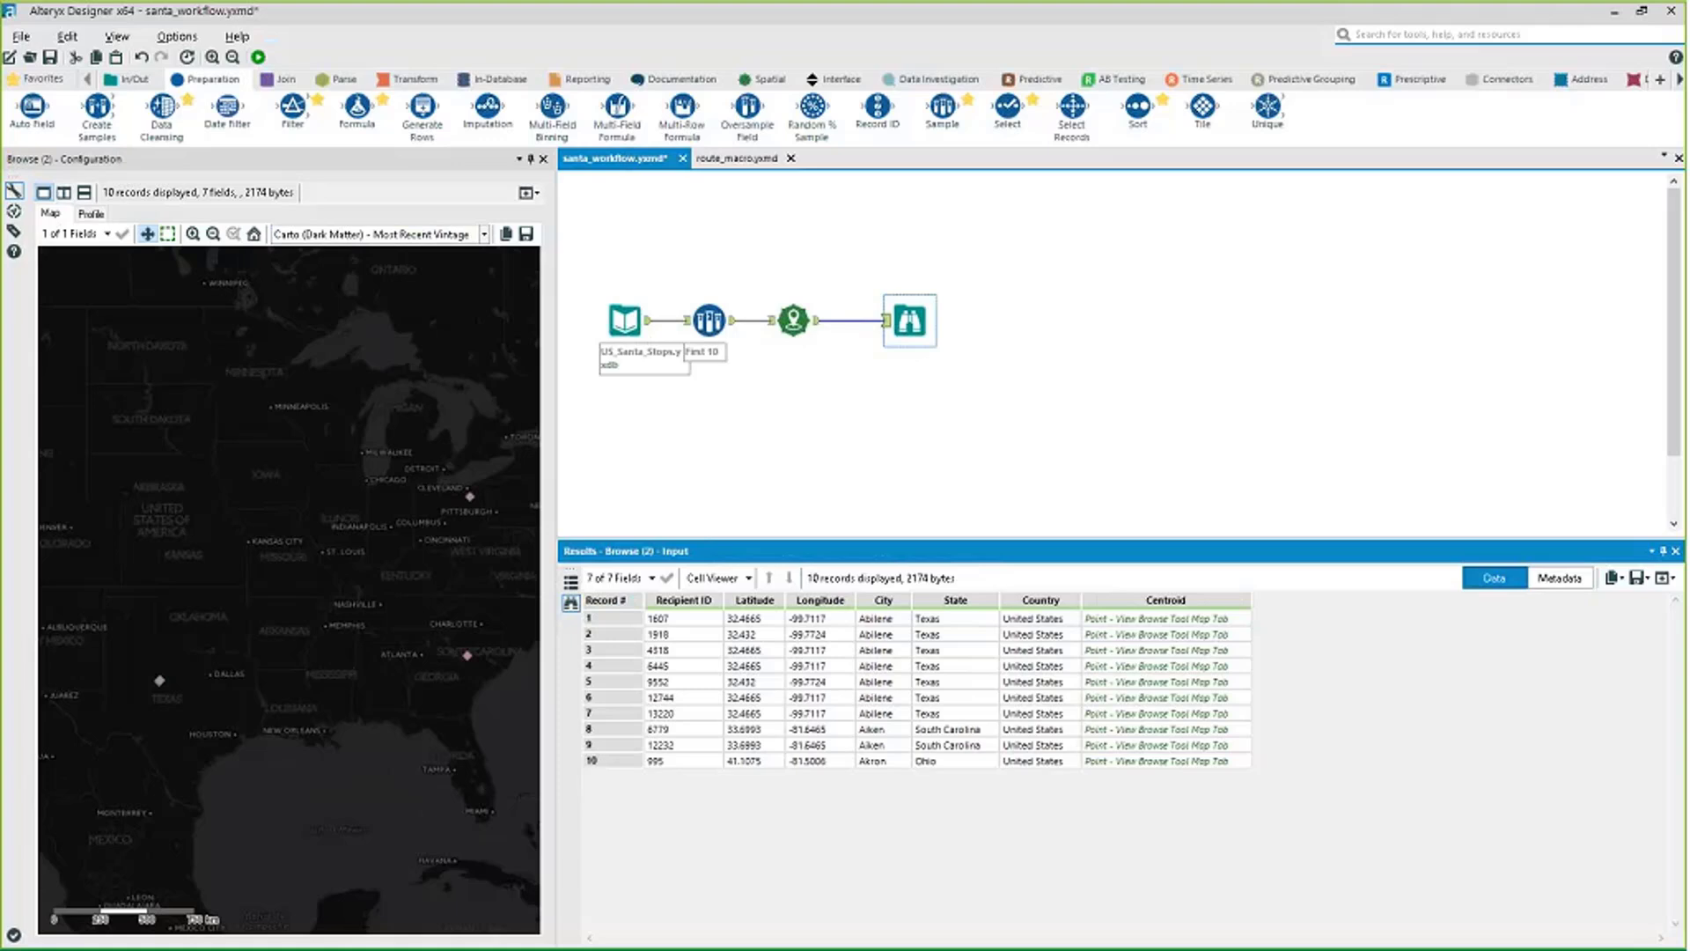
drag(1166, 760, 662, 616)
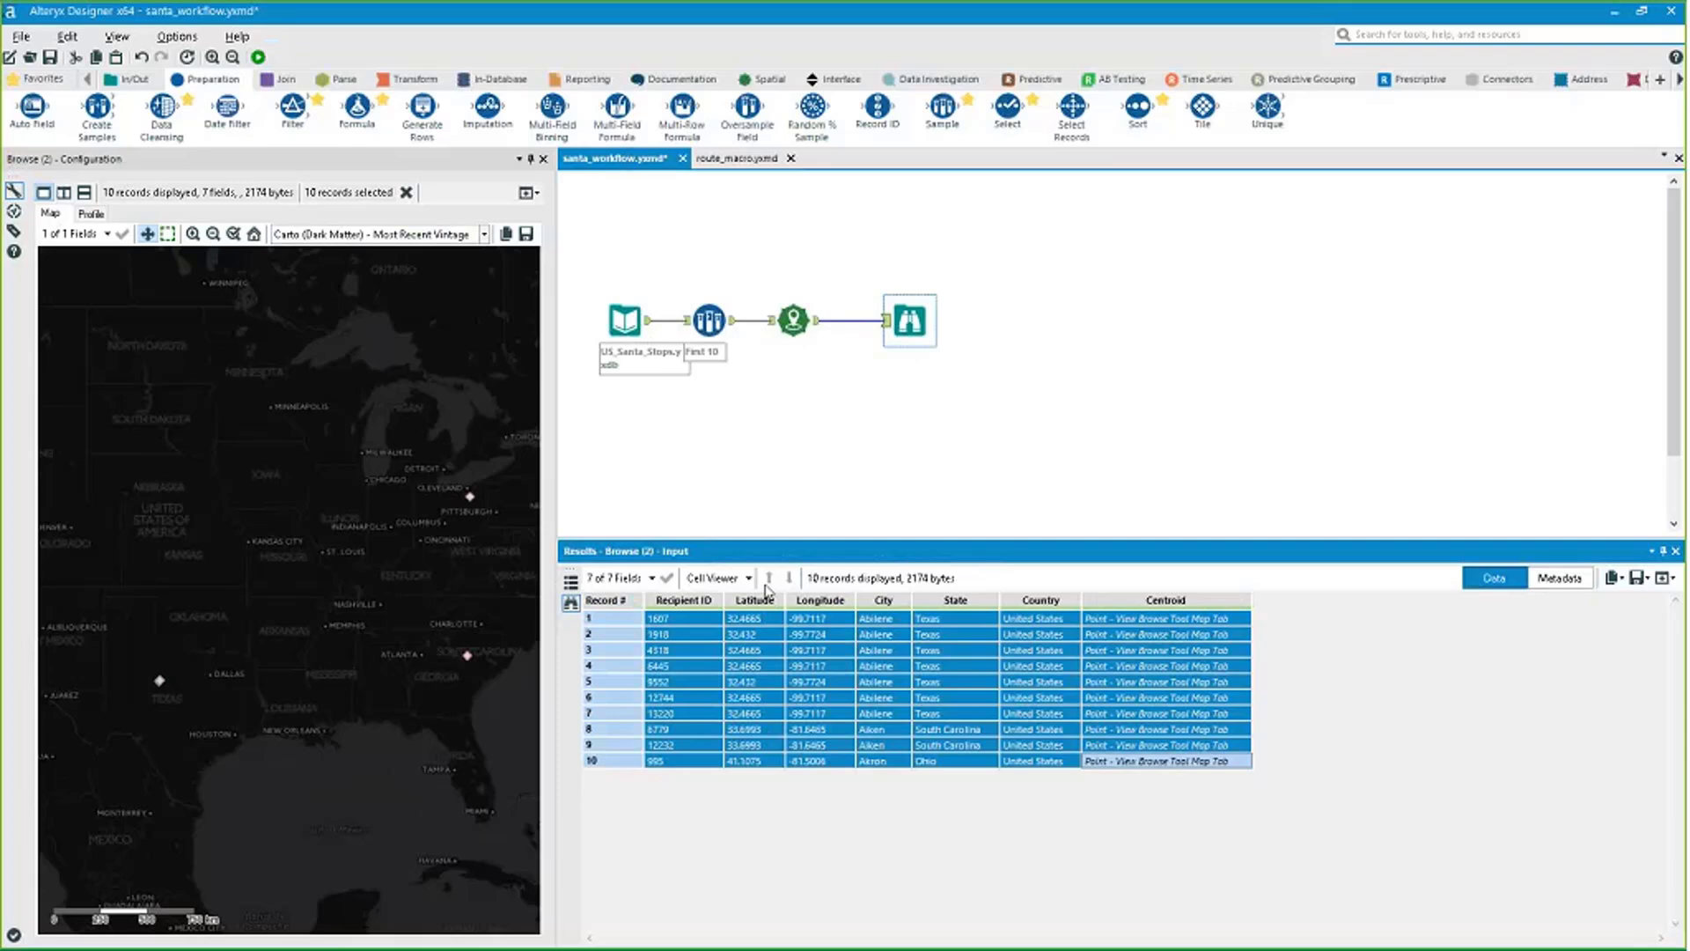
Paste the copied records into route_macro as a Text Input tool and move it slightly lower on the canvas.
click(737, 158)
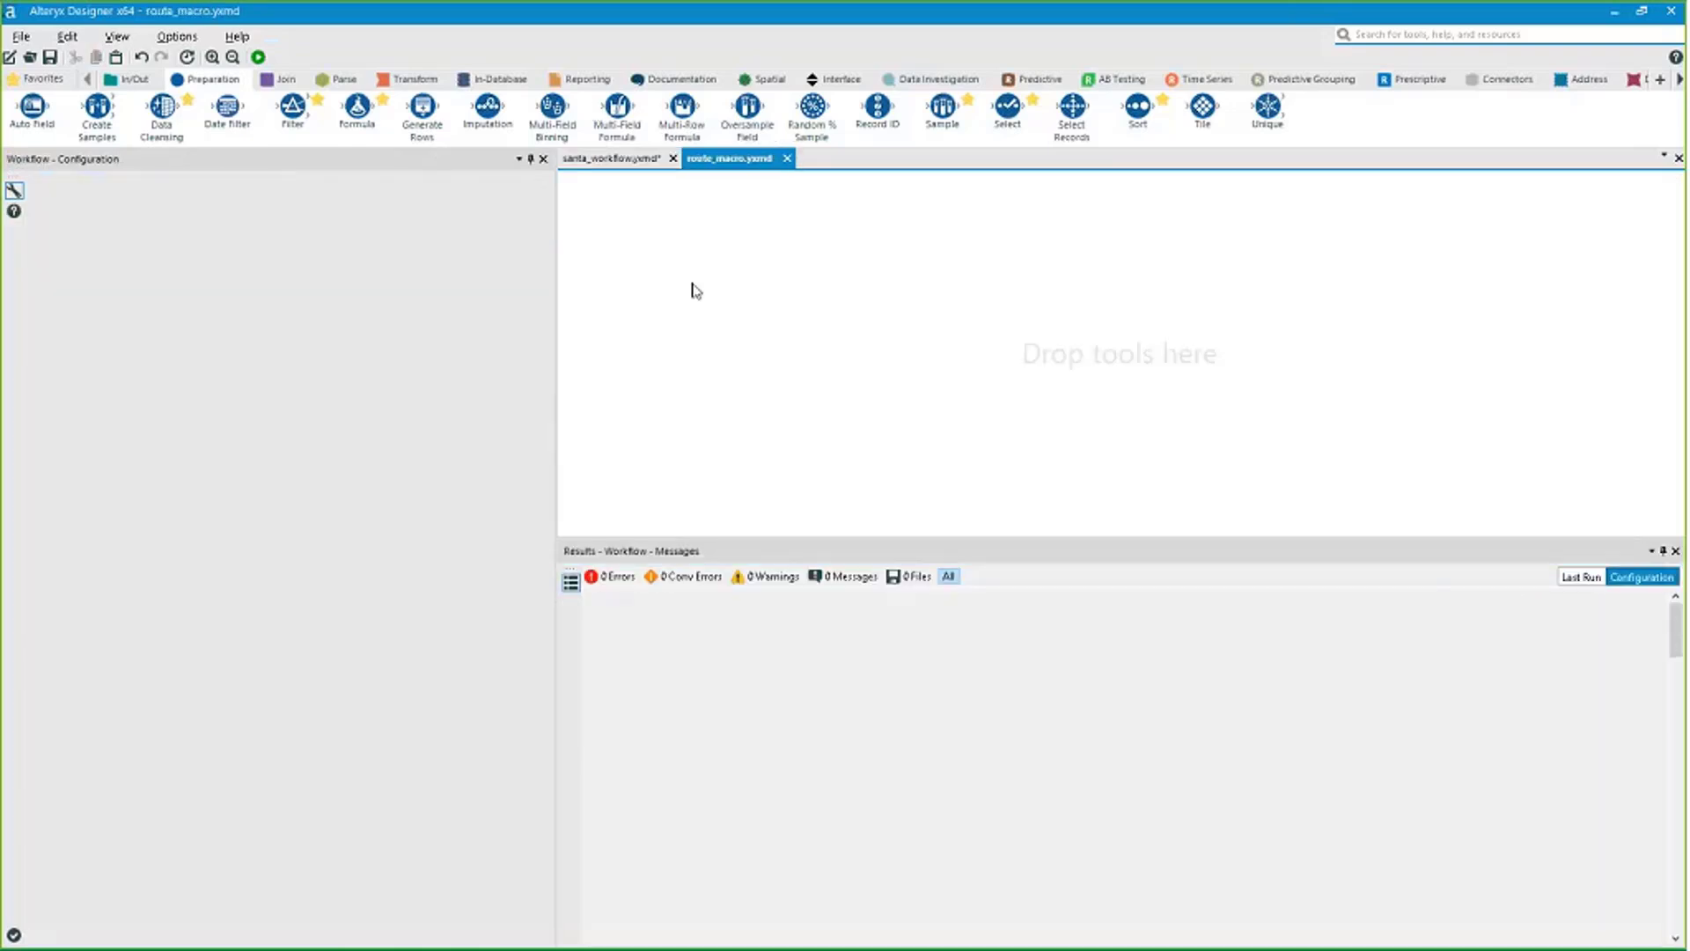
key(ctrl+v)
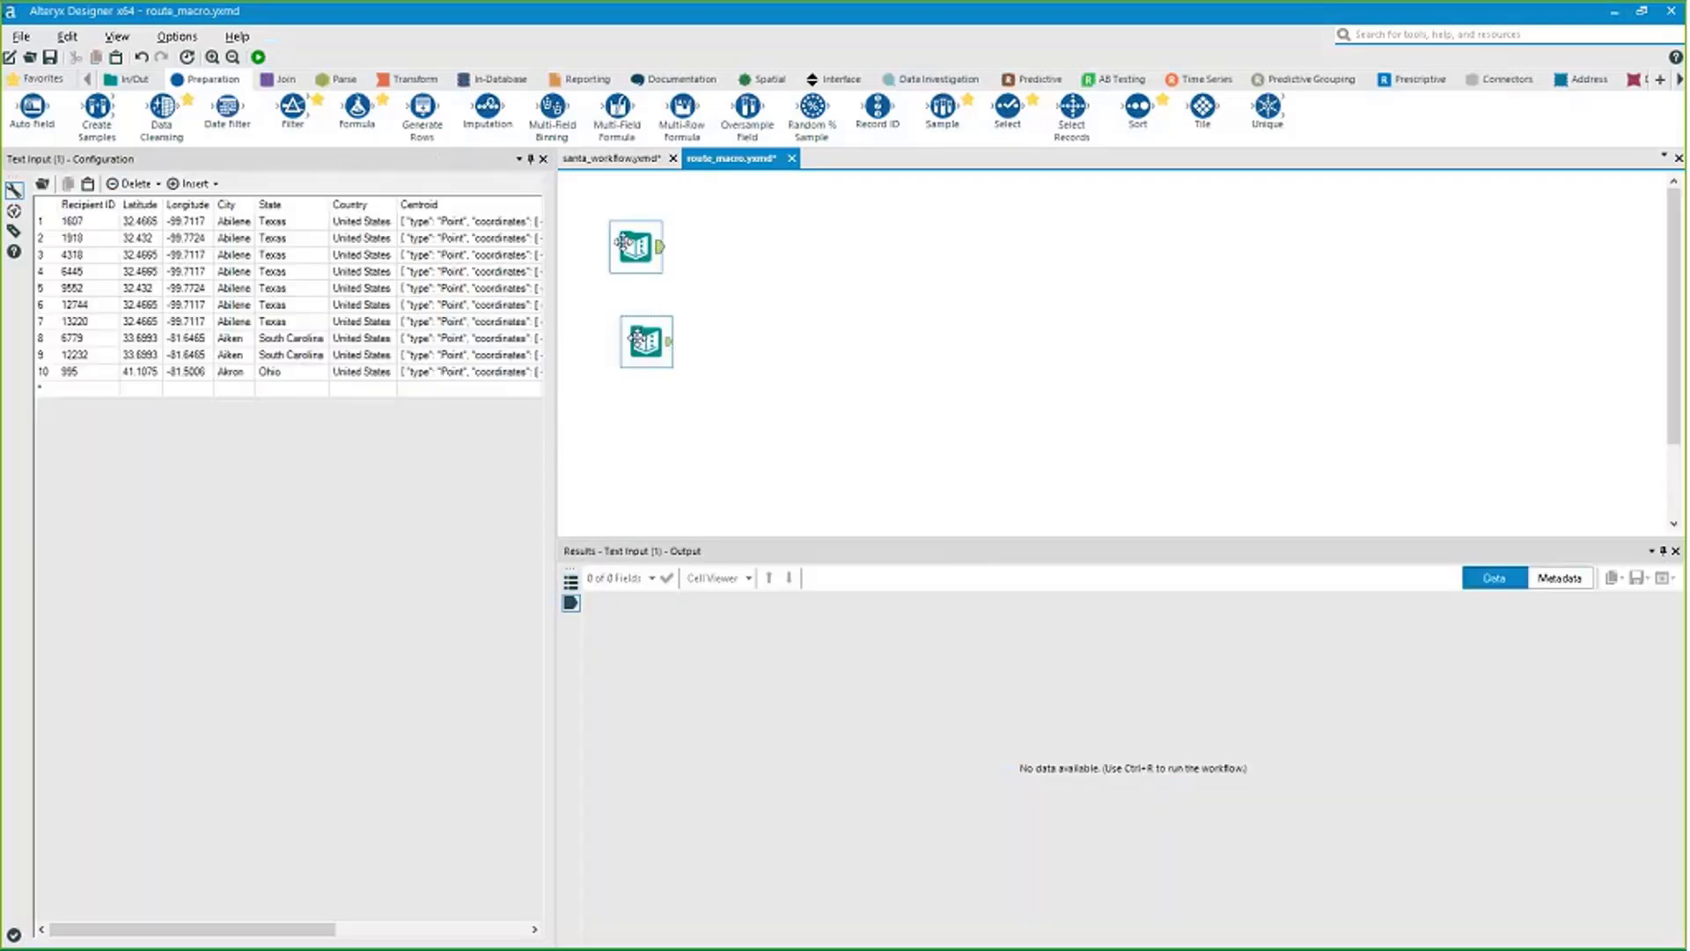
drag(623, 242, 636, 338)
Attach a Browse tool to the Text Input and run route_macro to show the points on the map.
key(ctrl+shift+b)
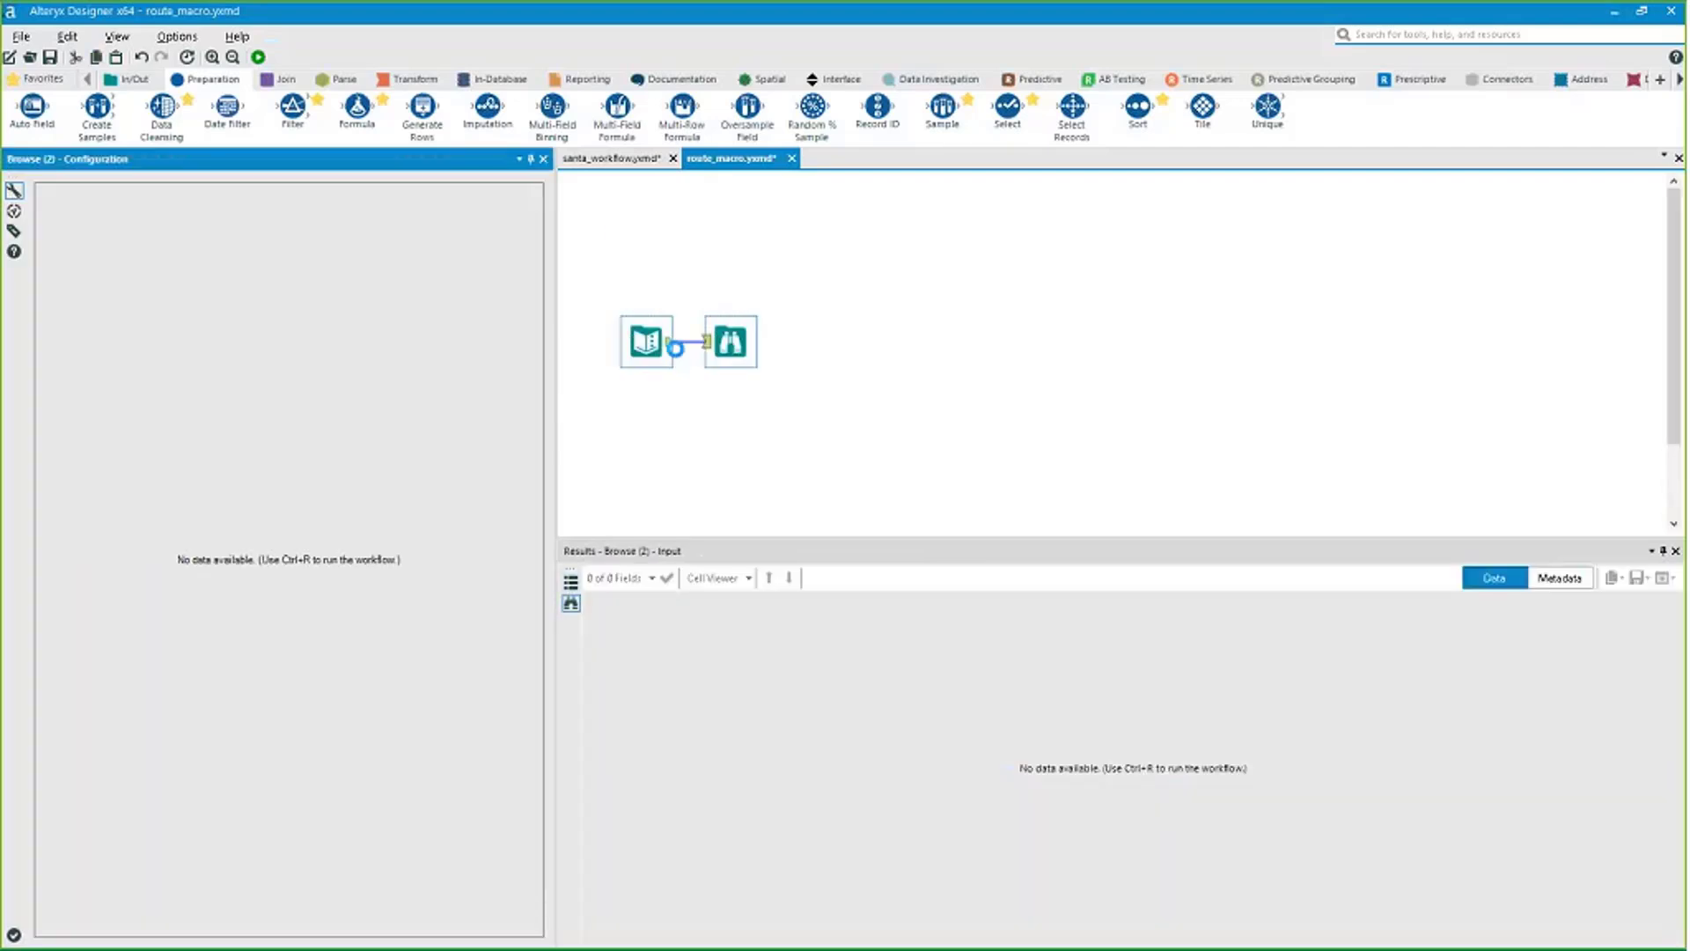
key(ctrl+r)
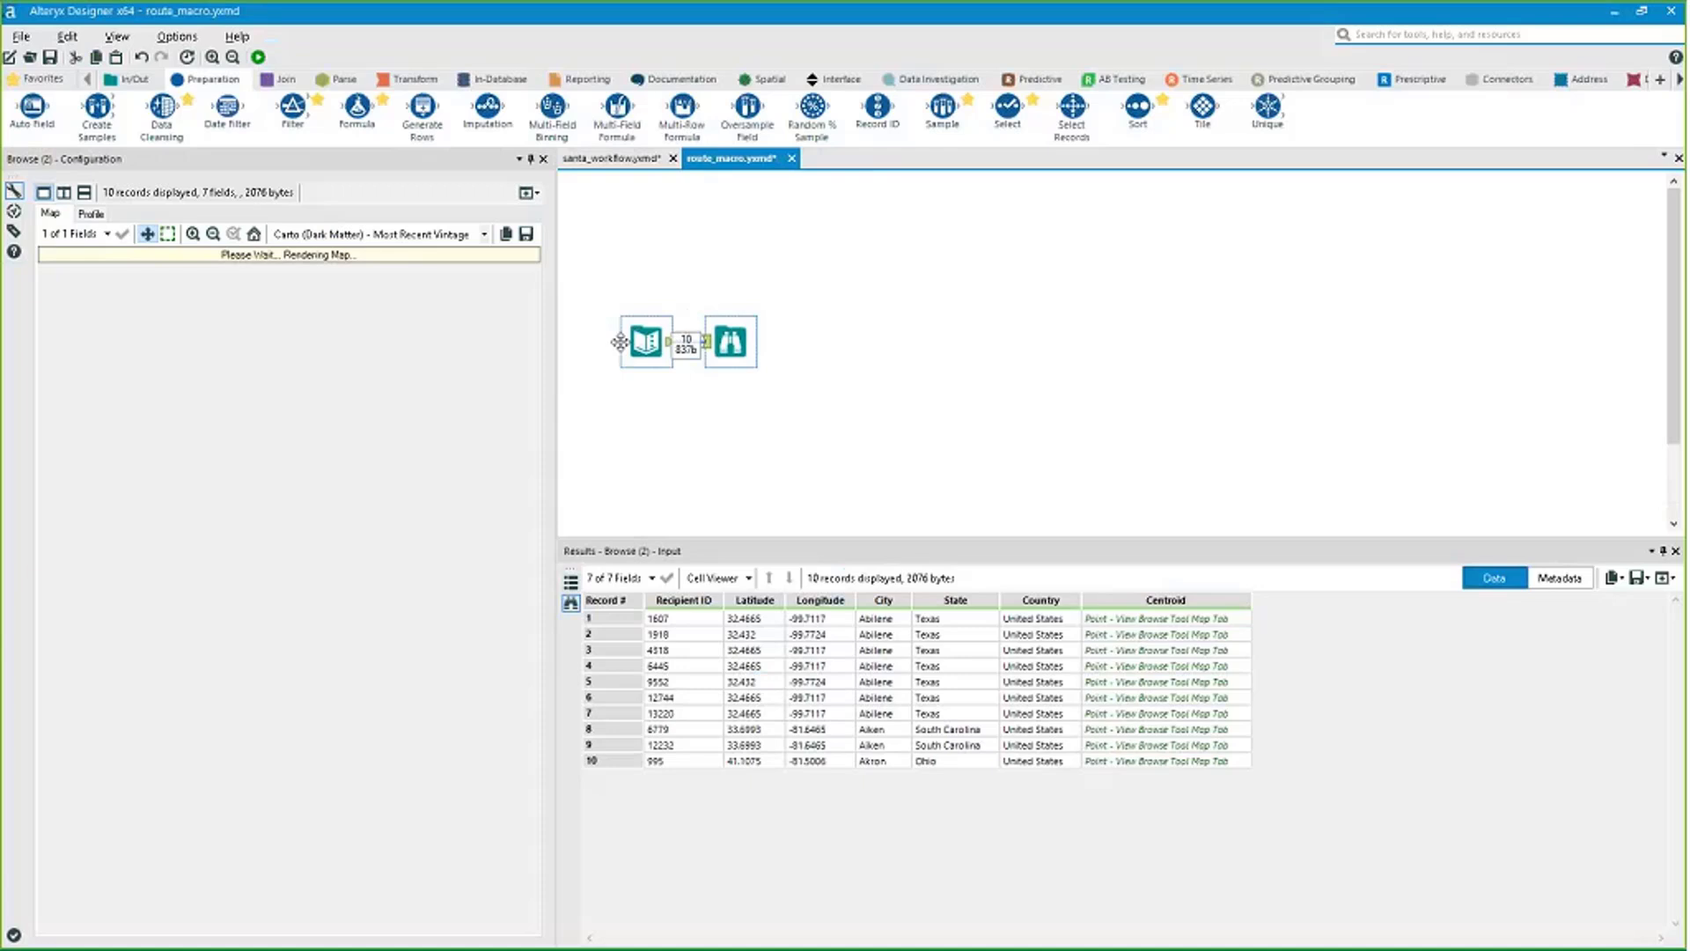
click(463, 541)
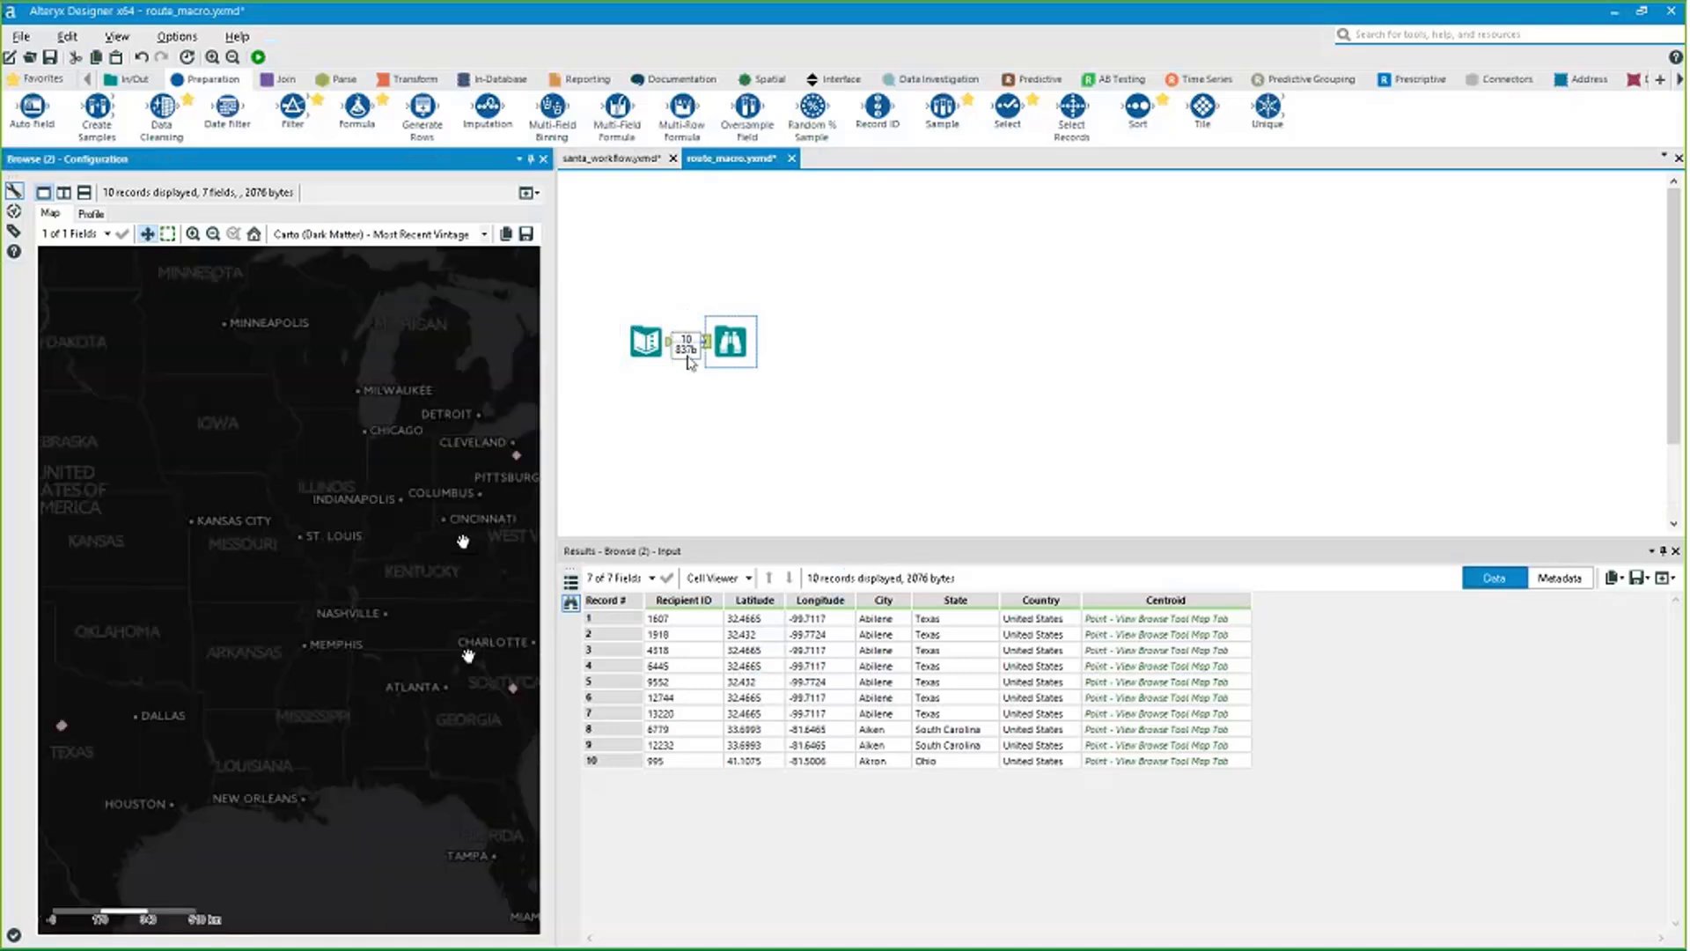
Space the Text Input and Browse tools apart, and convert the Text Input to a Macro Input level with the Browse.
drag(655, 351, 645, 298)
drag(739, 349, 824, 286)
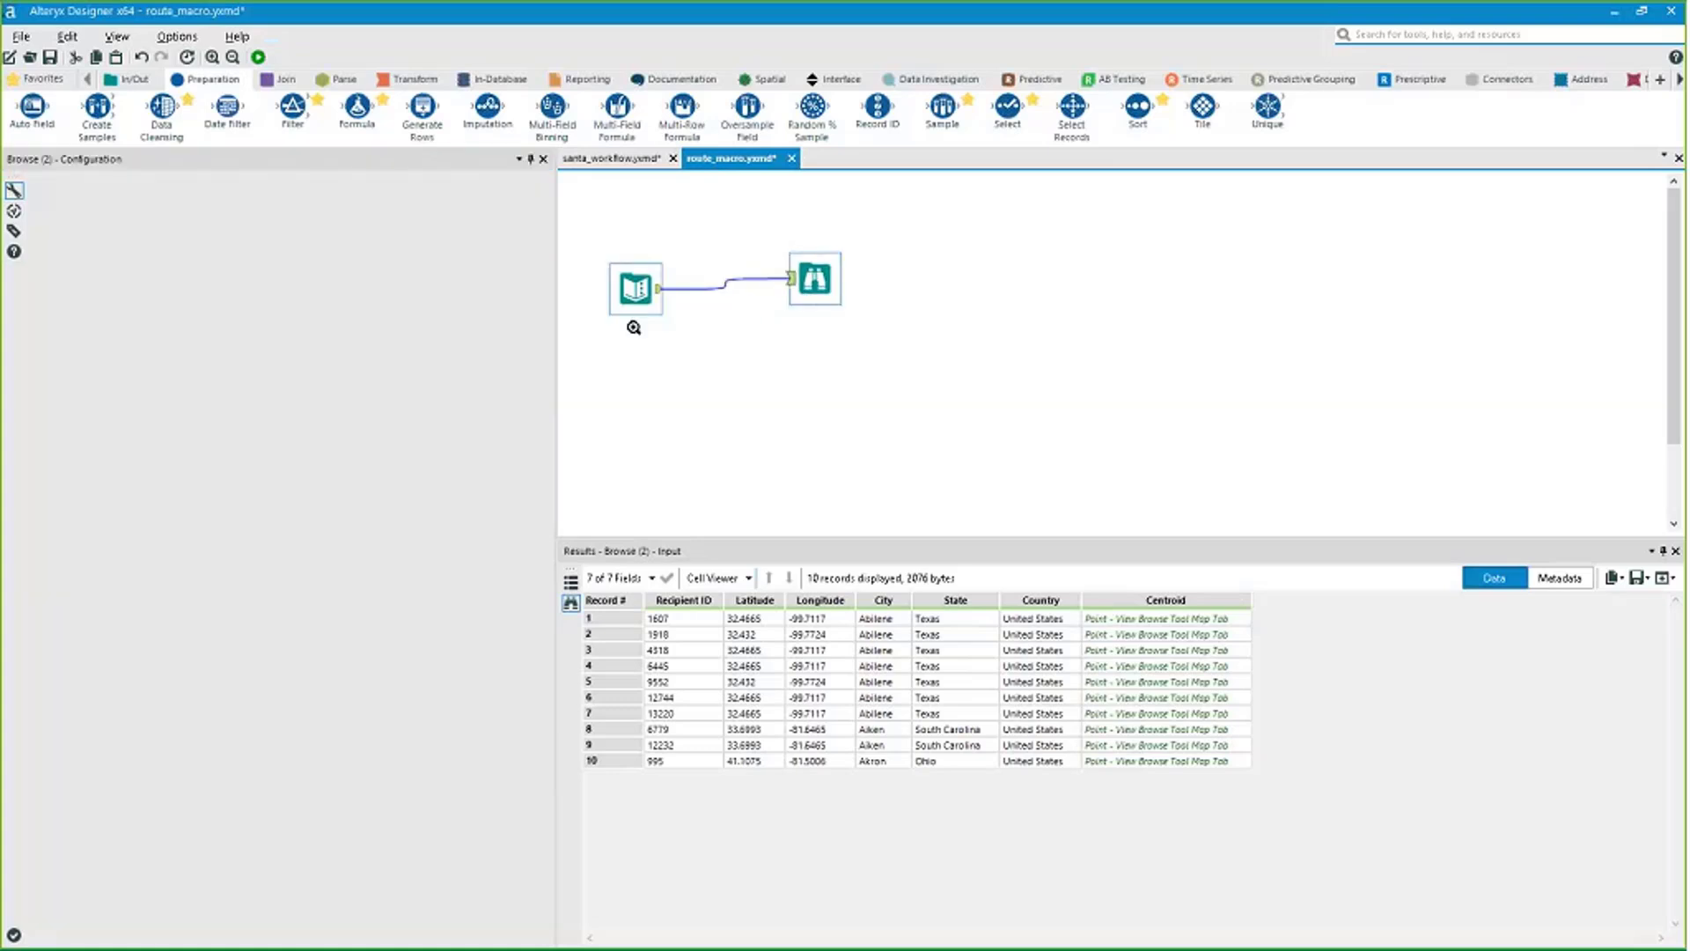
right_click(629, 304)
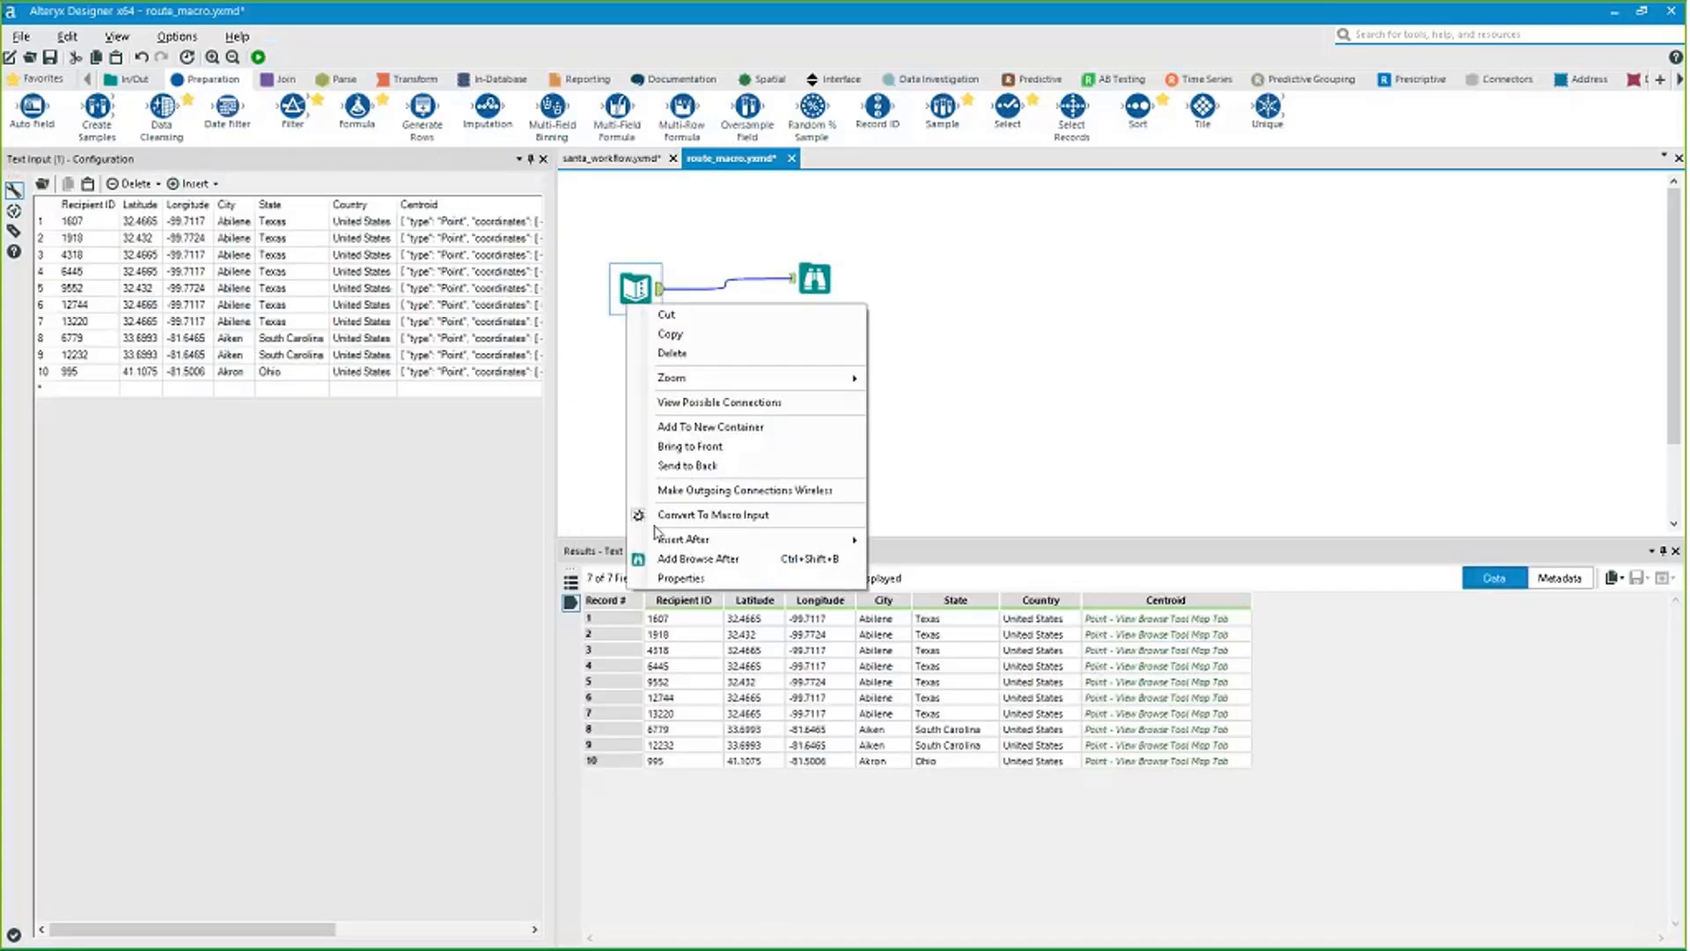
click(713, 514)
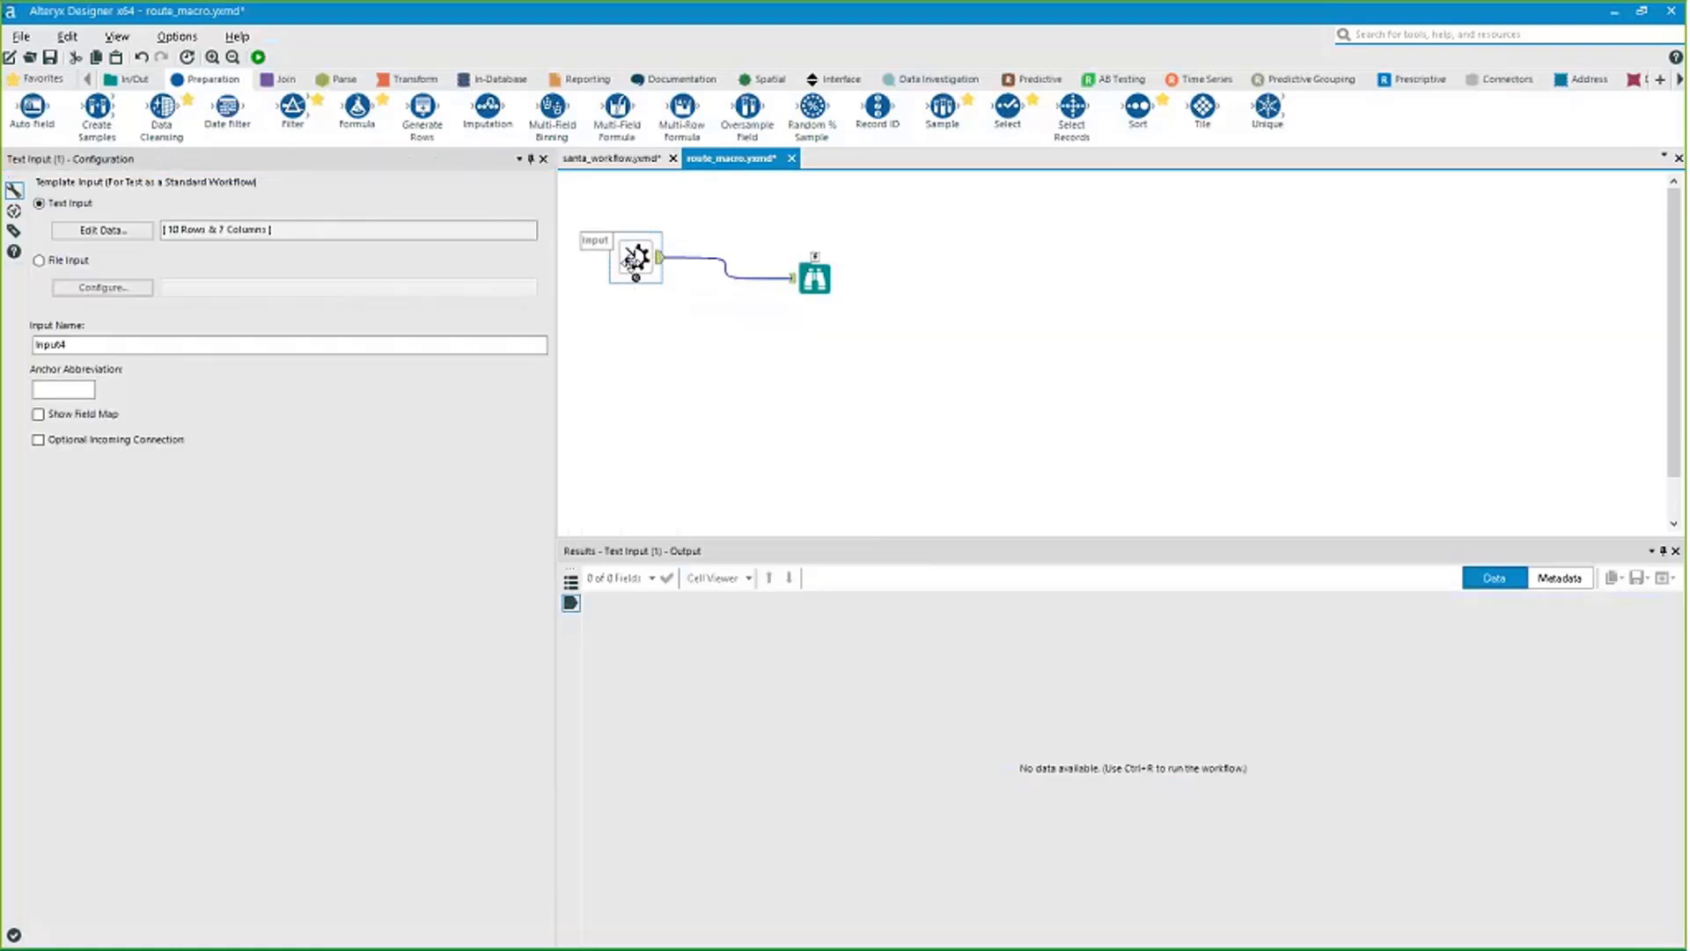
drag(630, 261, 630, 282)
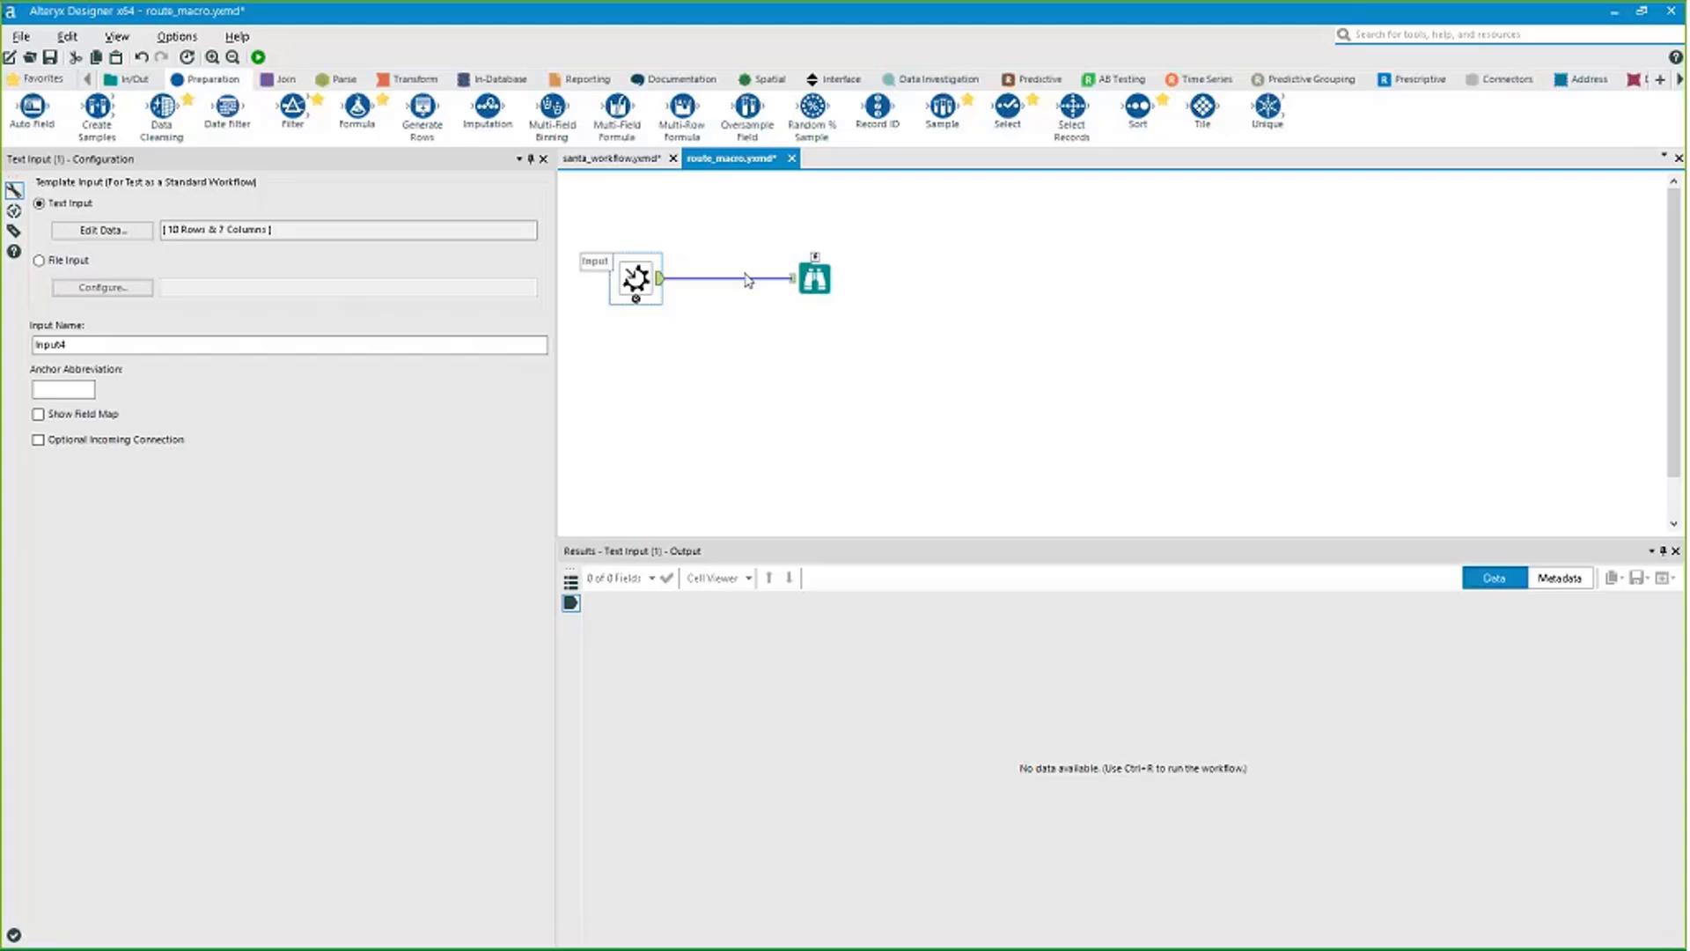
Save route_macro to the Desktop in the Designer x64 Macros (*.yxmc) format and switch back to santa_workflow.
key(ctrl+s)
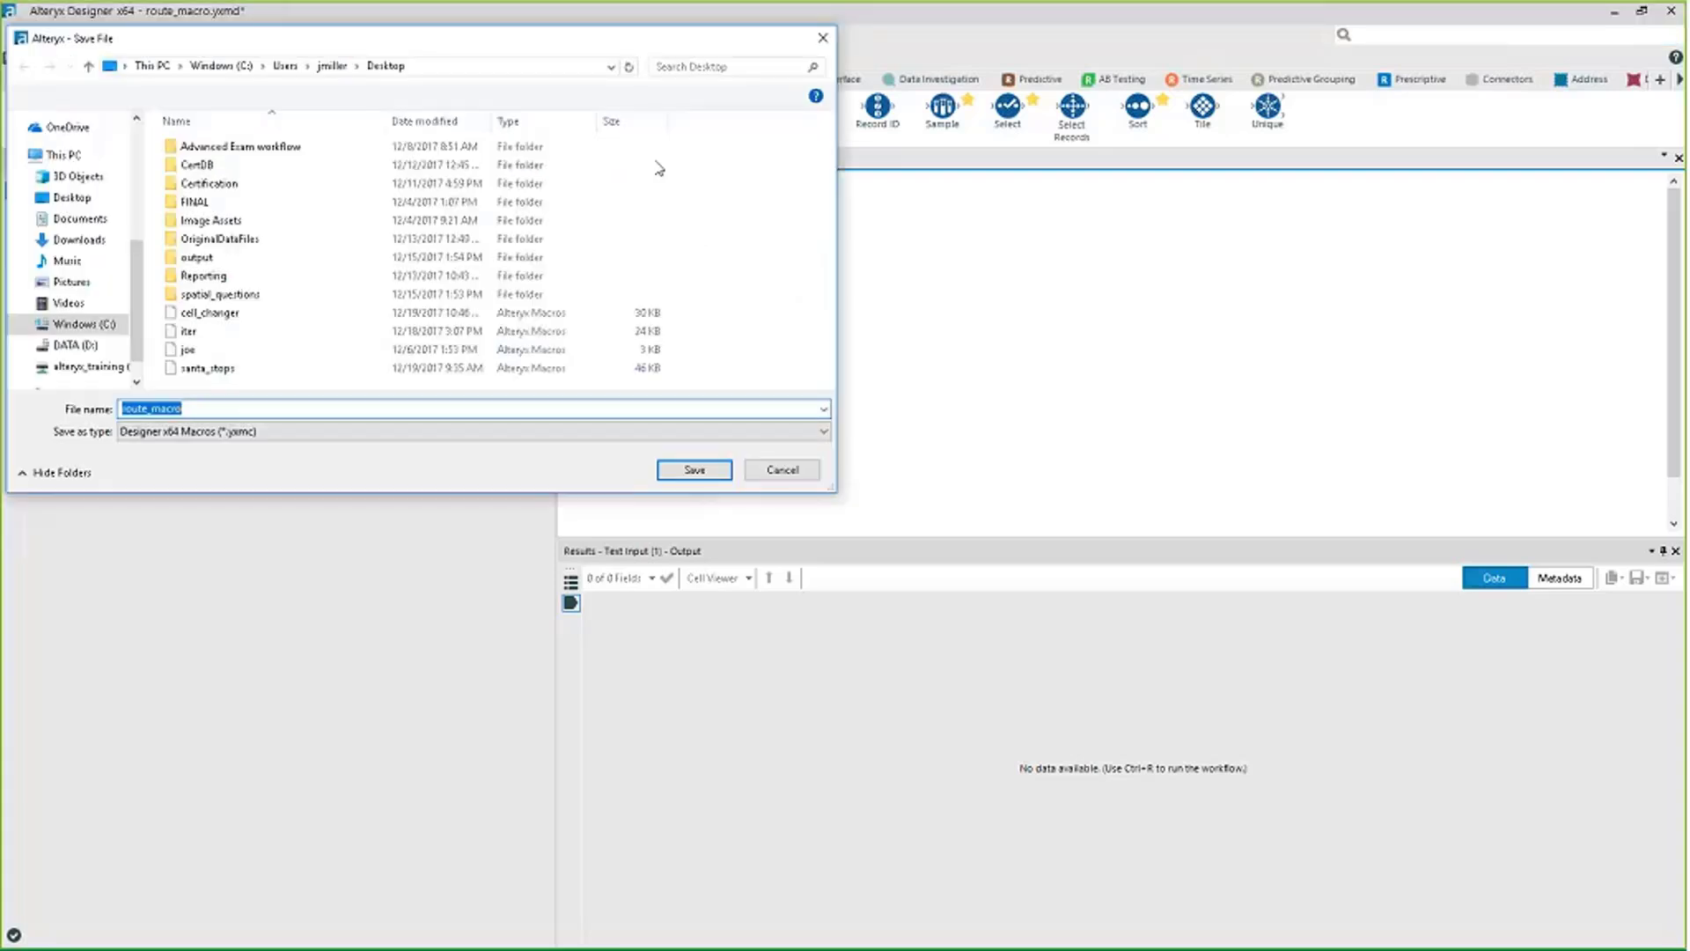
key(Escape)
click(21, 36)
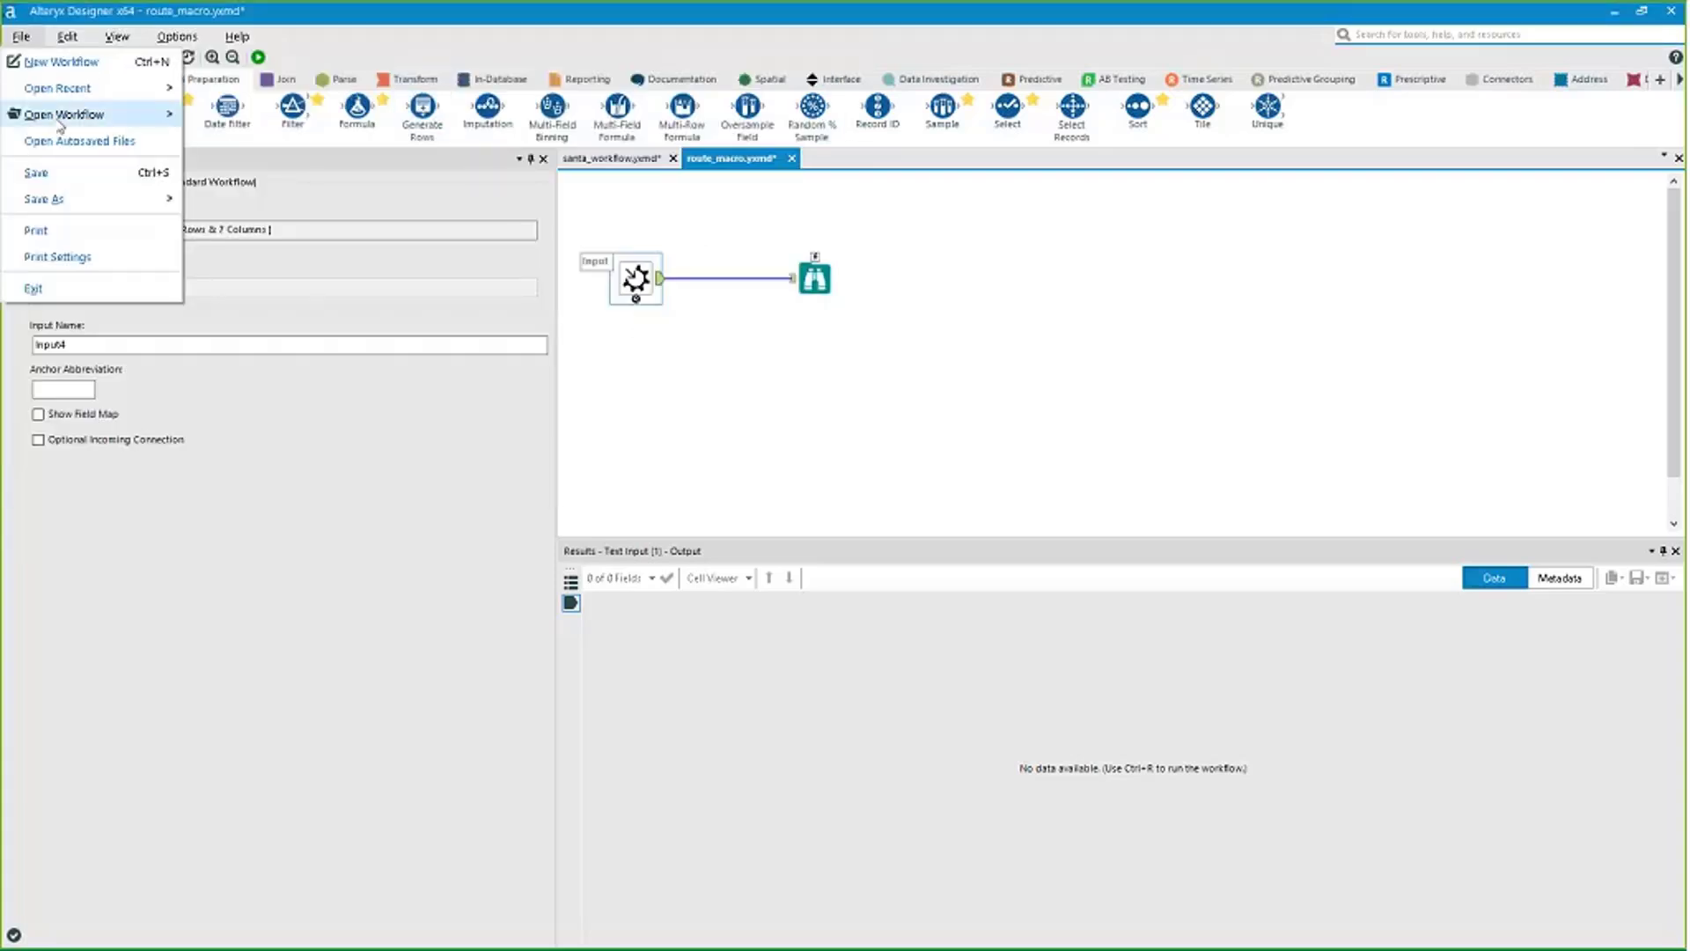
click(22, 170)
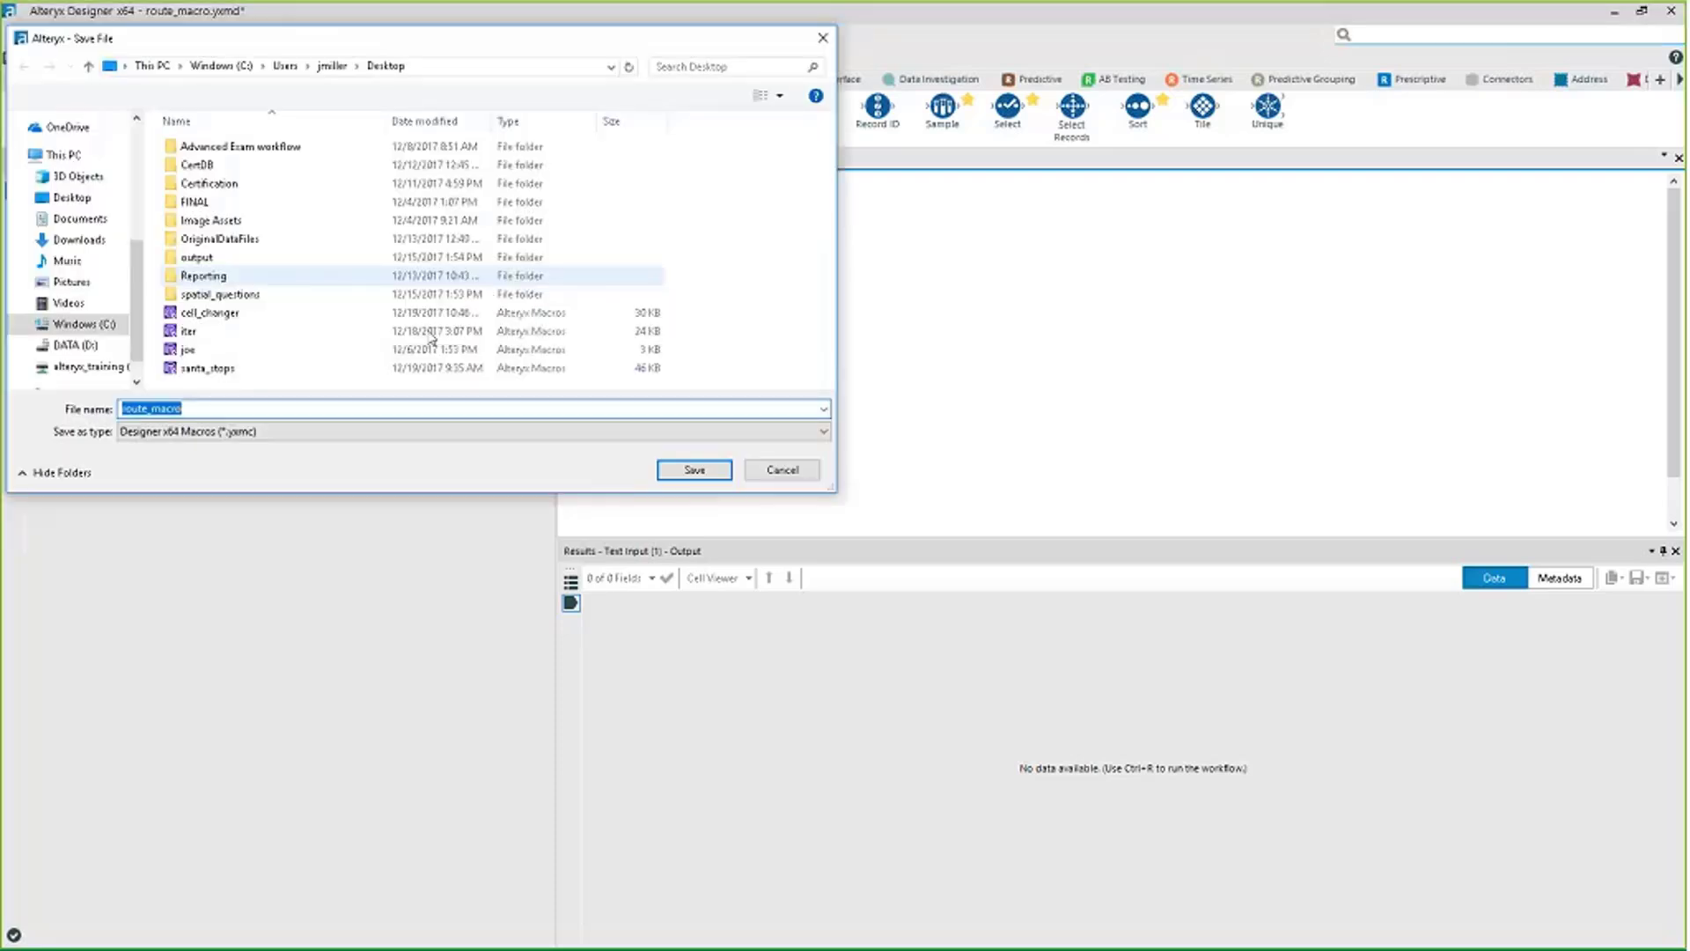
key(Return)
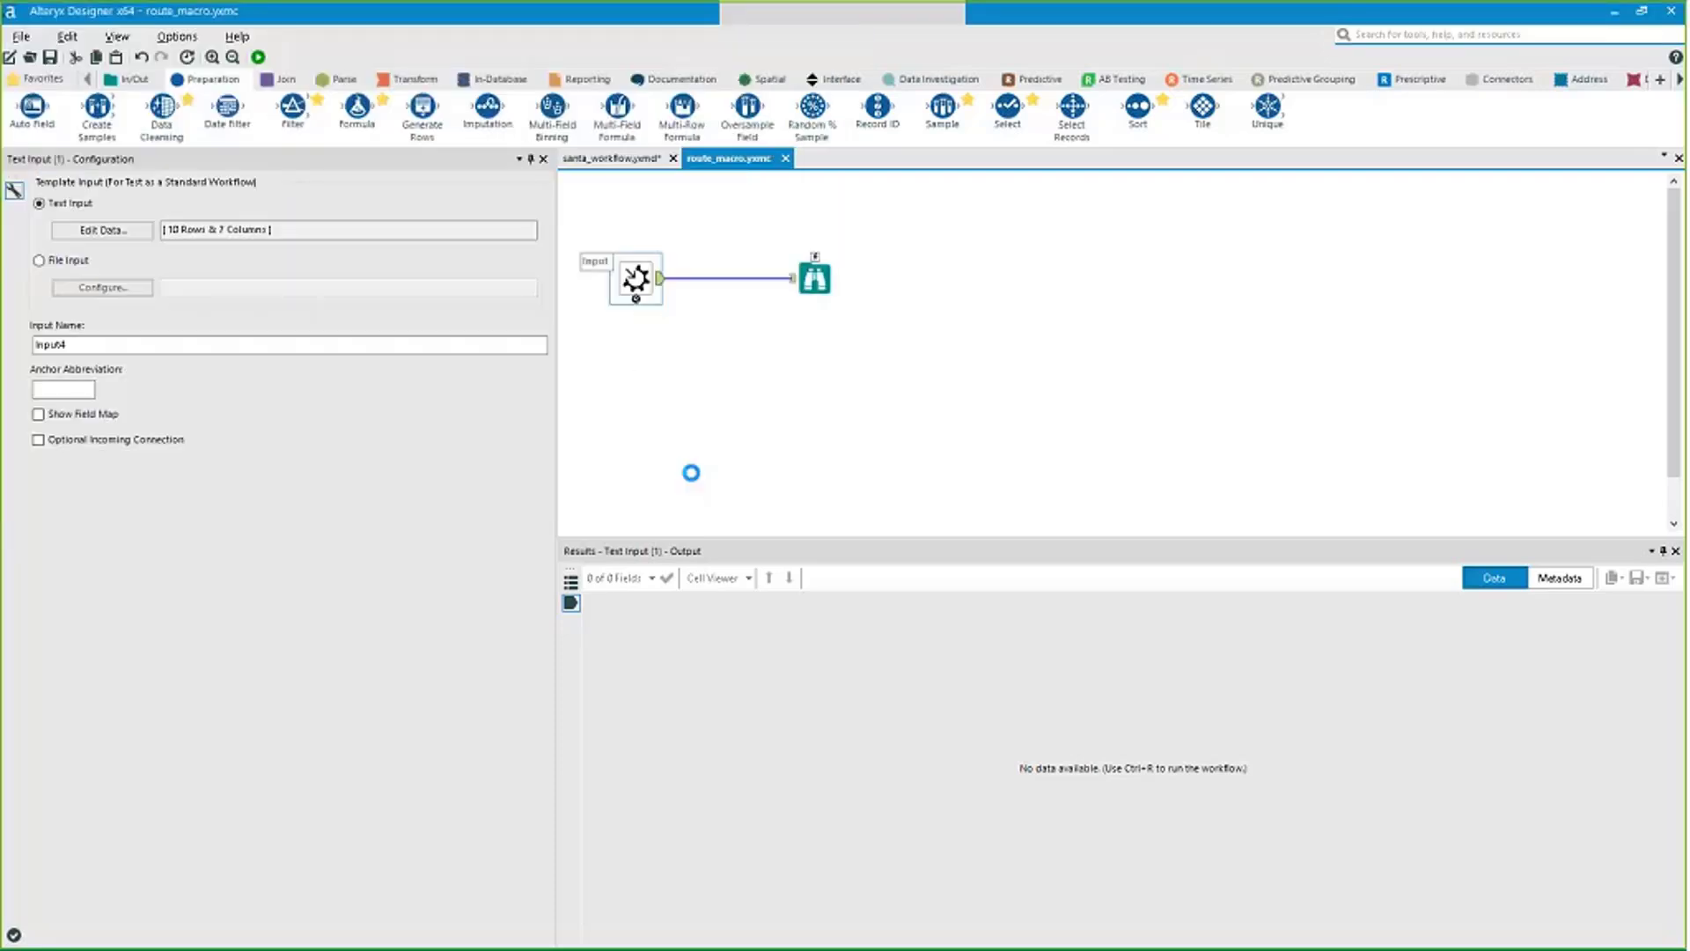
key(ctrl+Tab)
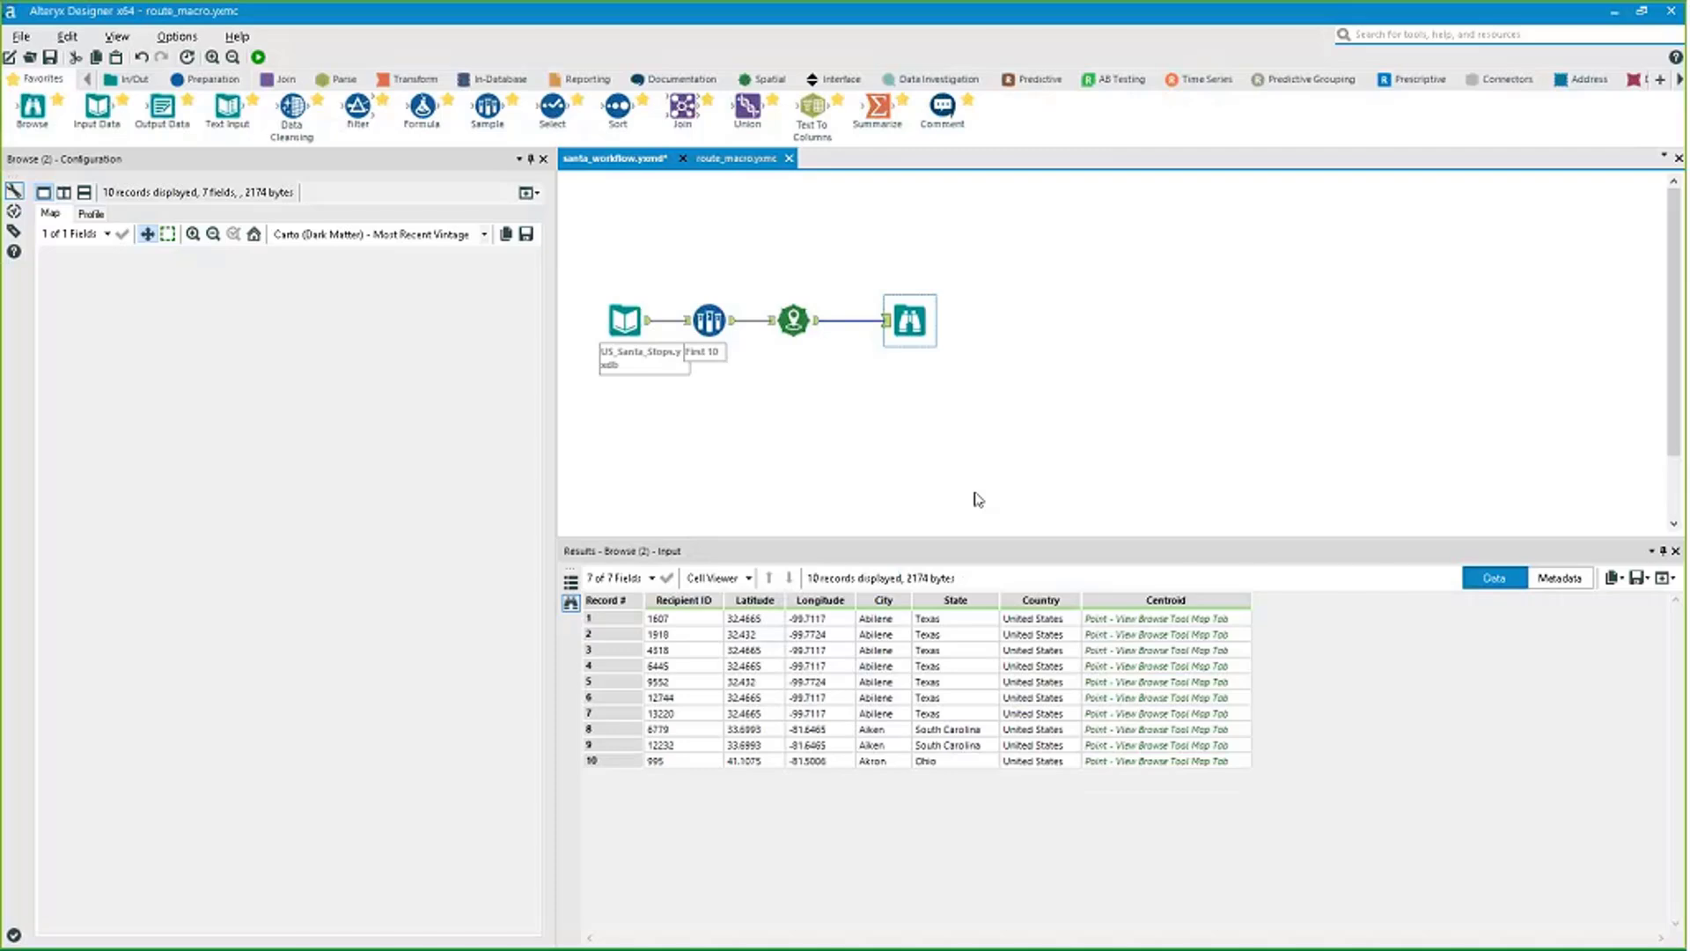
Insert the route_macro tool into santa_workflow below the Create Points and Browse tools and shift it slightly to the right.
right_click(801, 386)
mouse_move(880, 450)
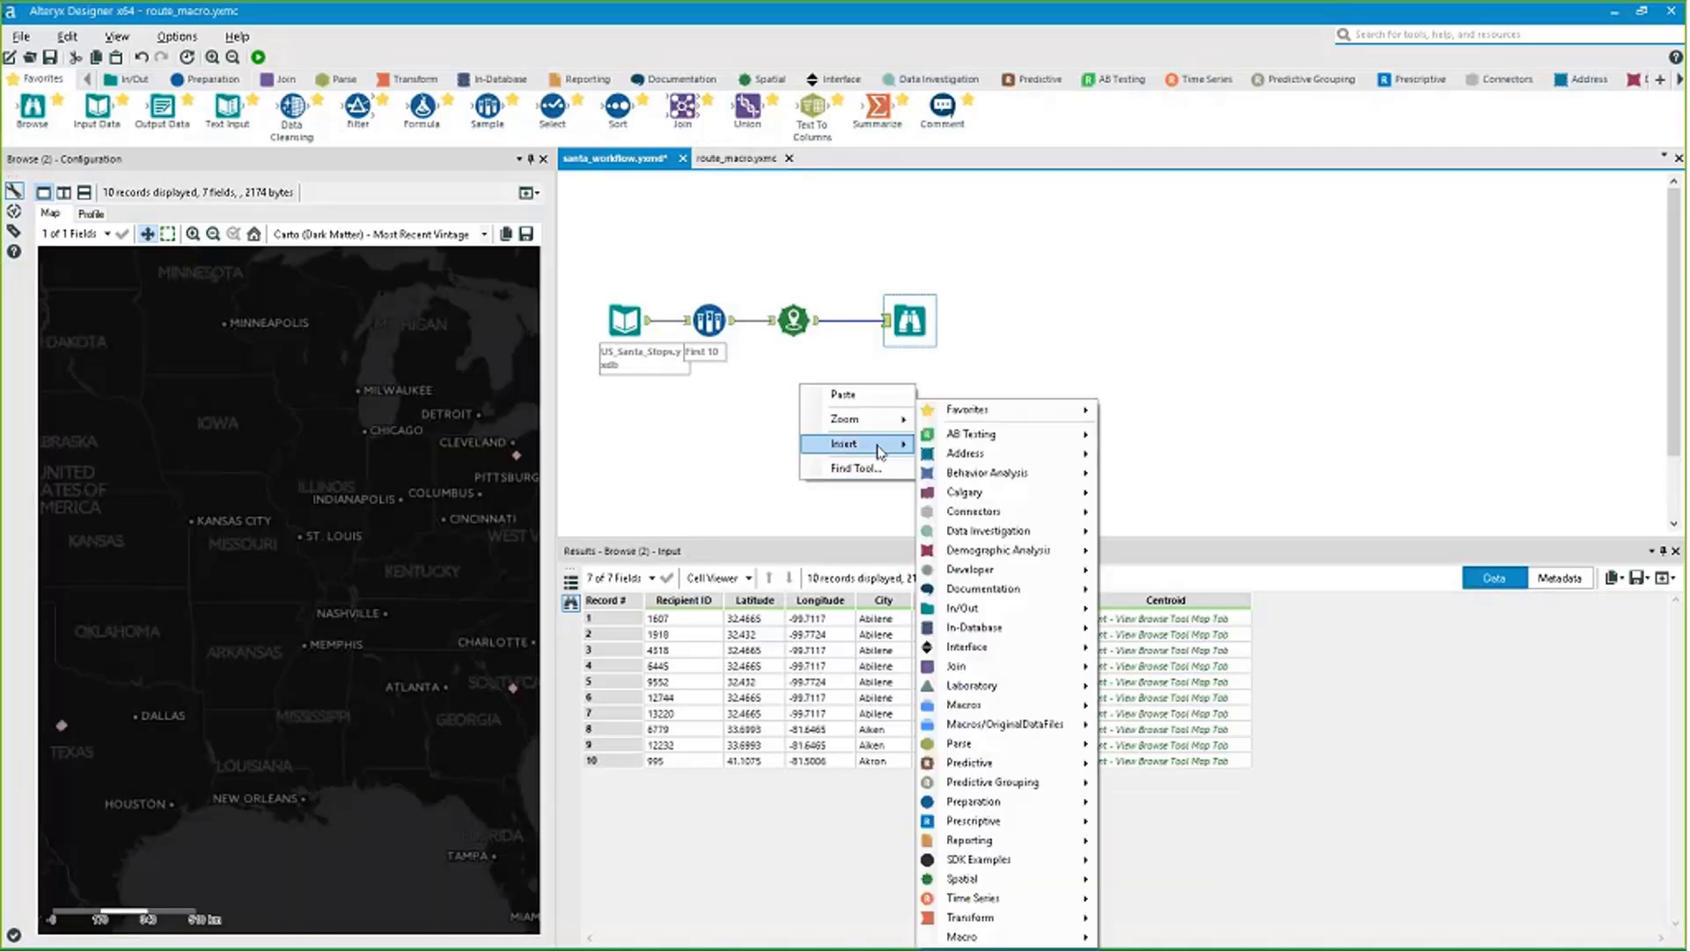
mouse_move(1008, 936)
click(1153, 931)
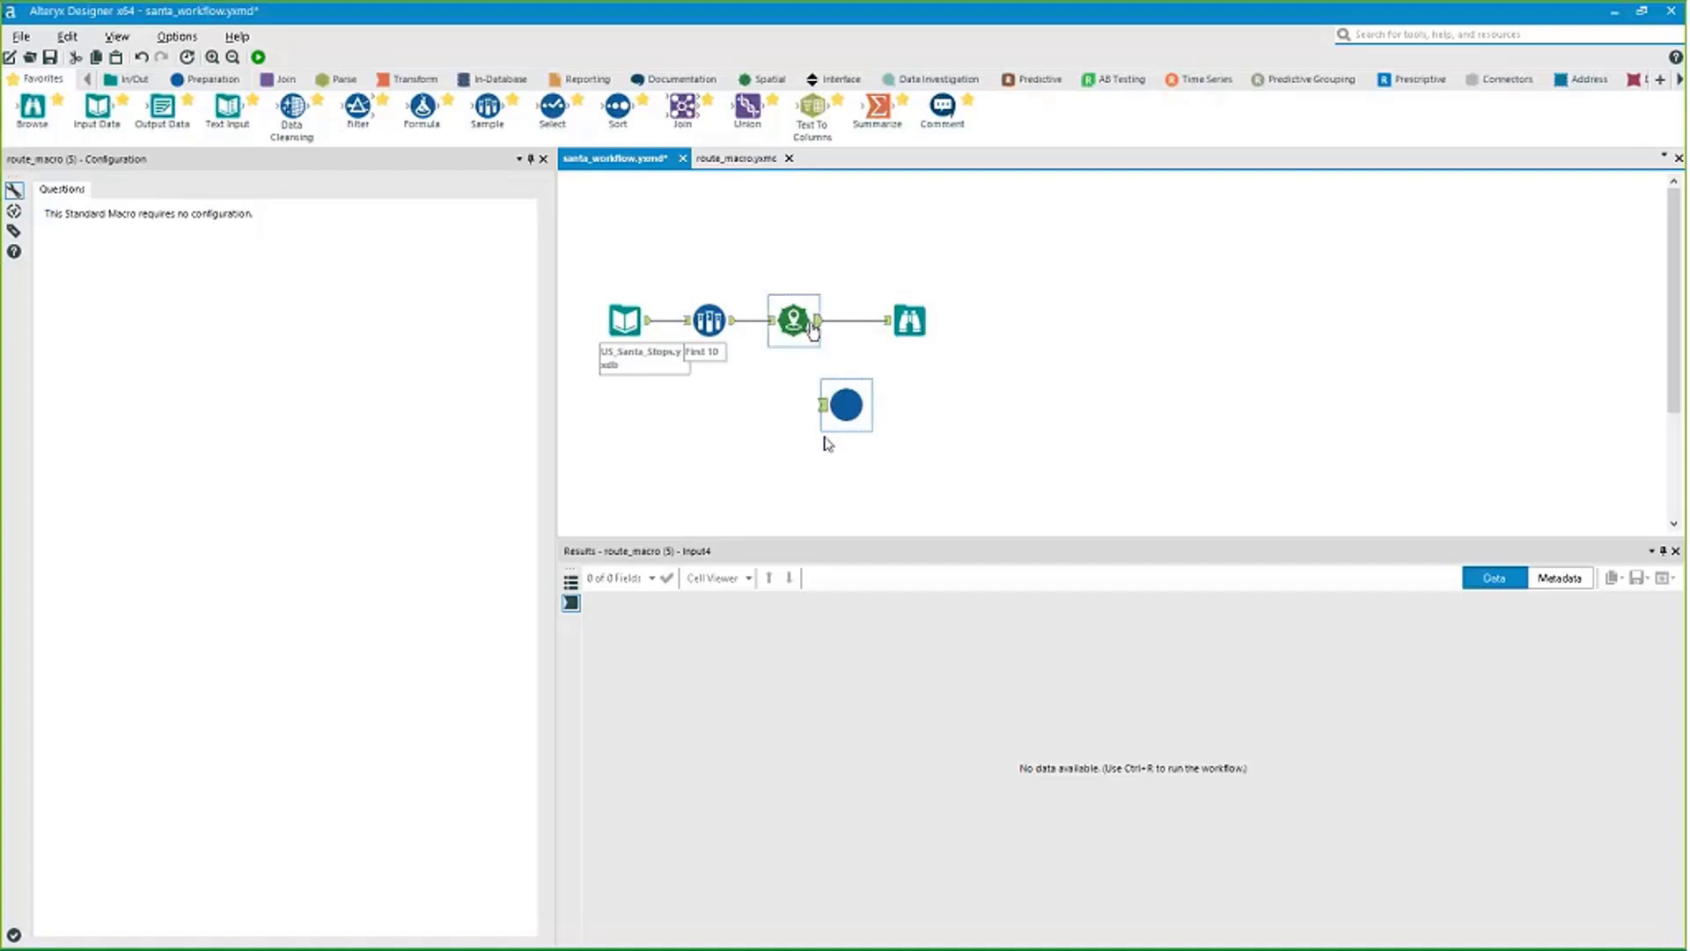
drag(798, 408, 830, 397)
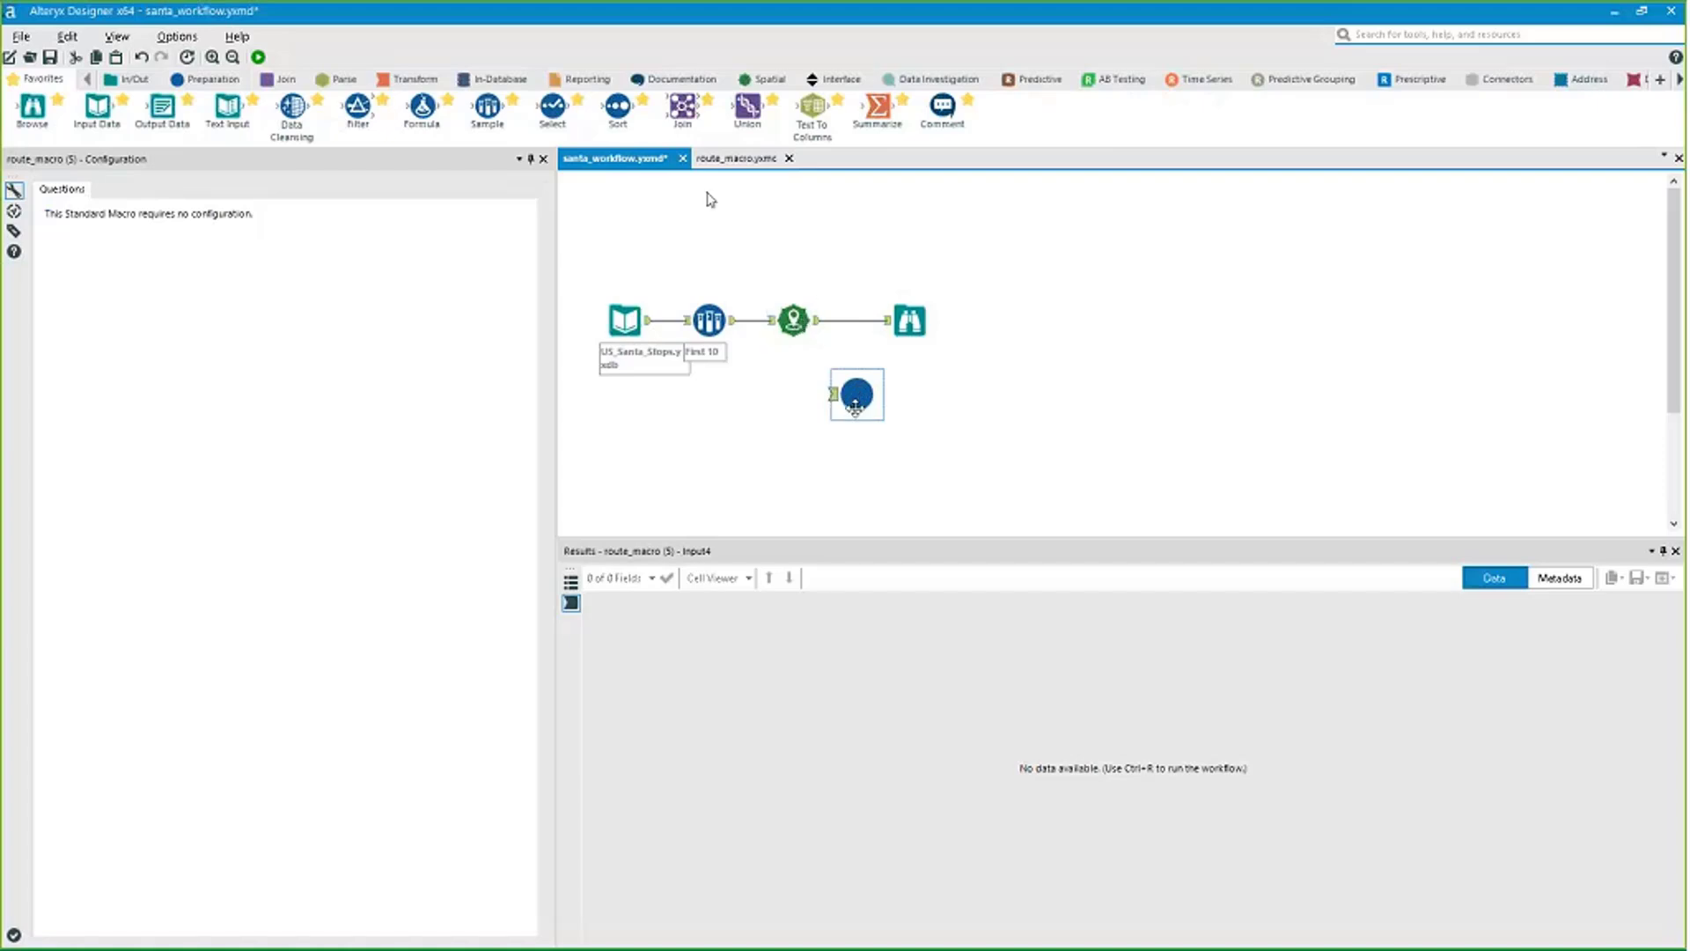
Add a Macro Output tool to route_macro, connected to the Macro Input below the Browse, and save the macro.
click(734, 159)
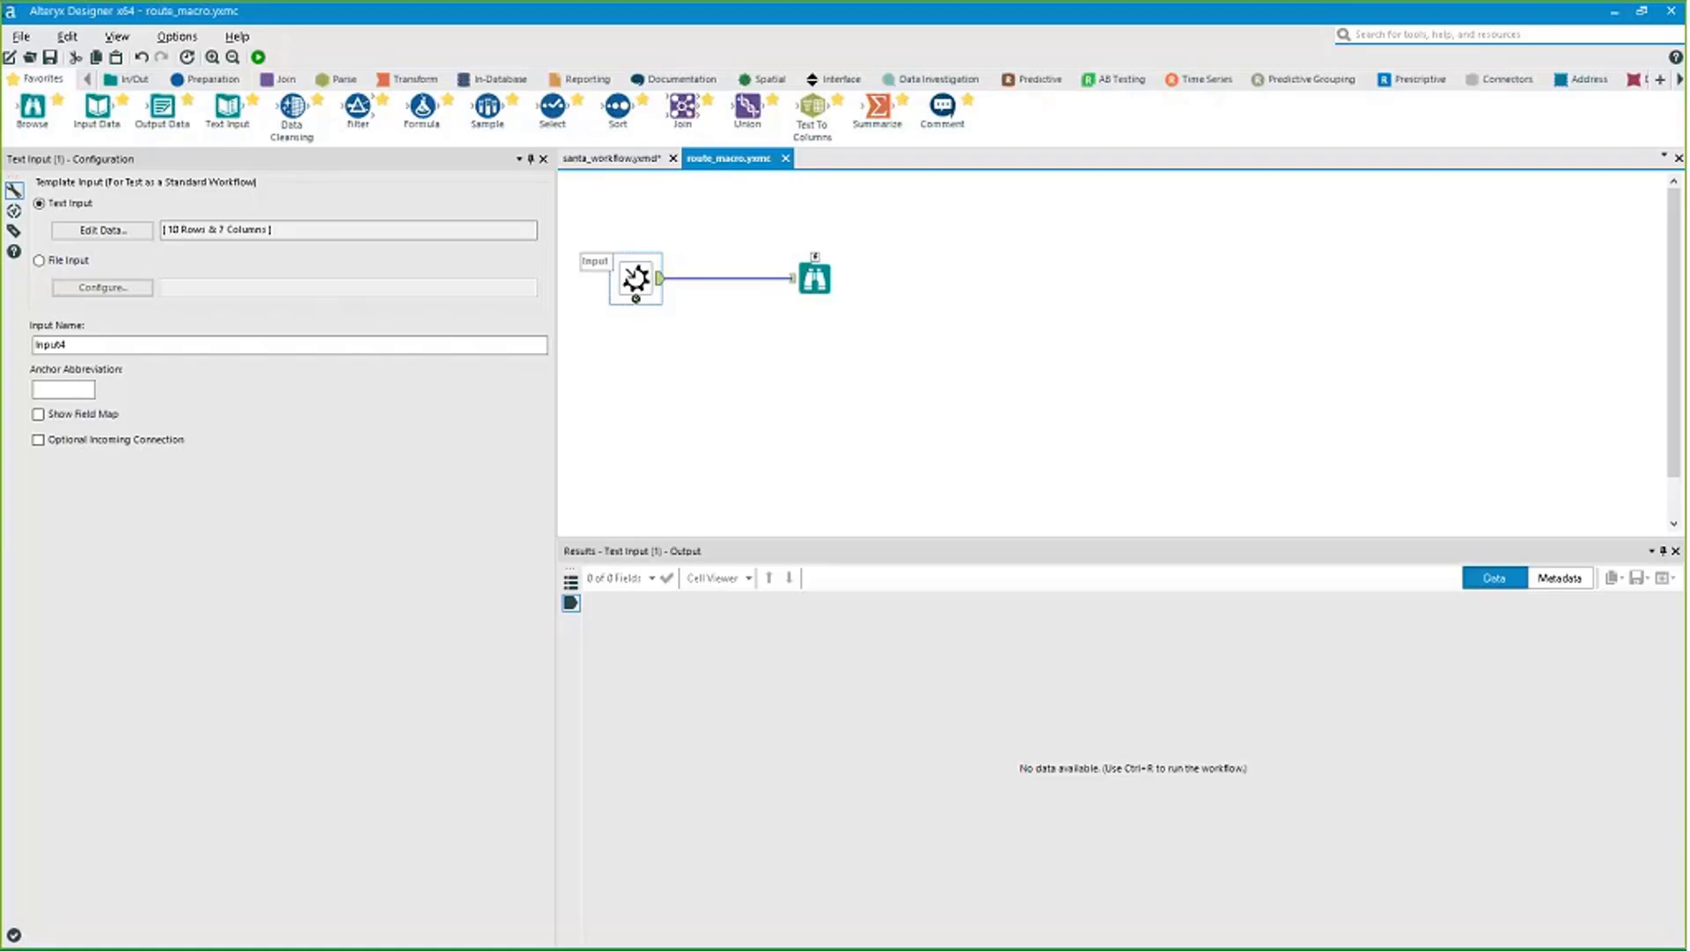
click(611, 158)
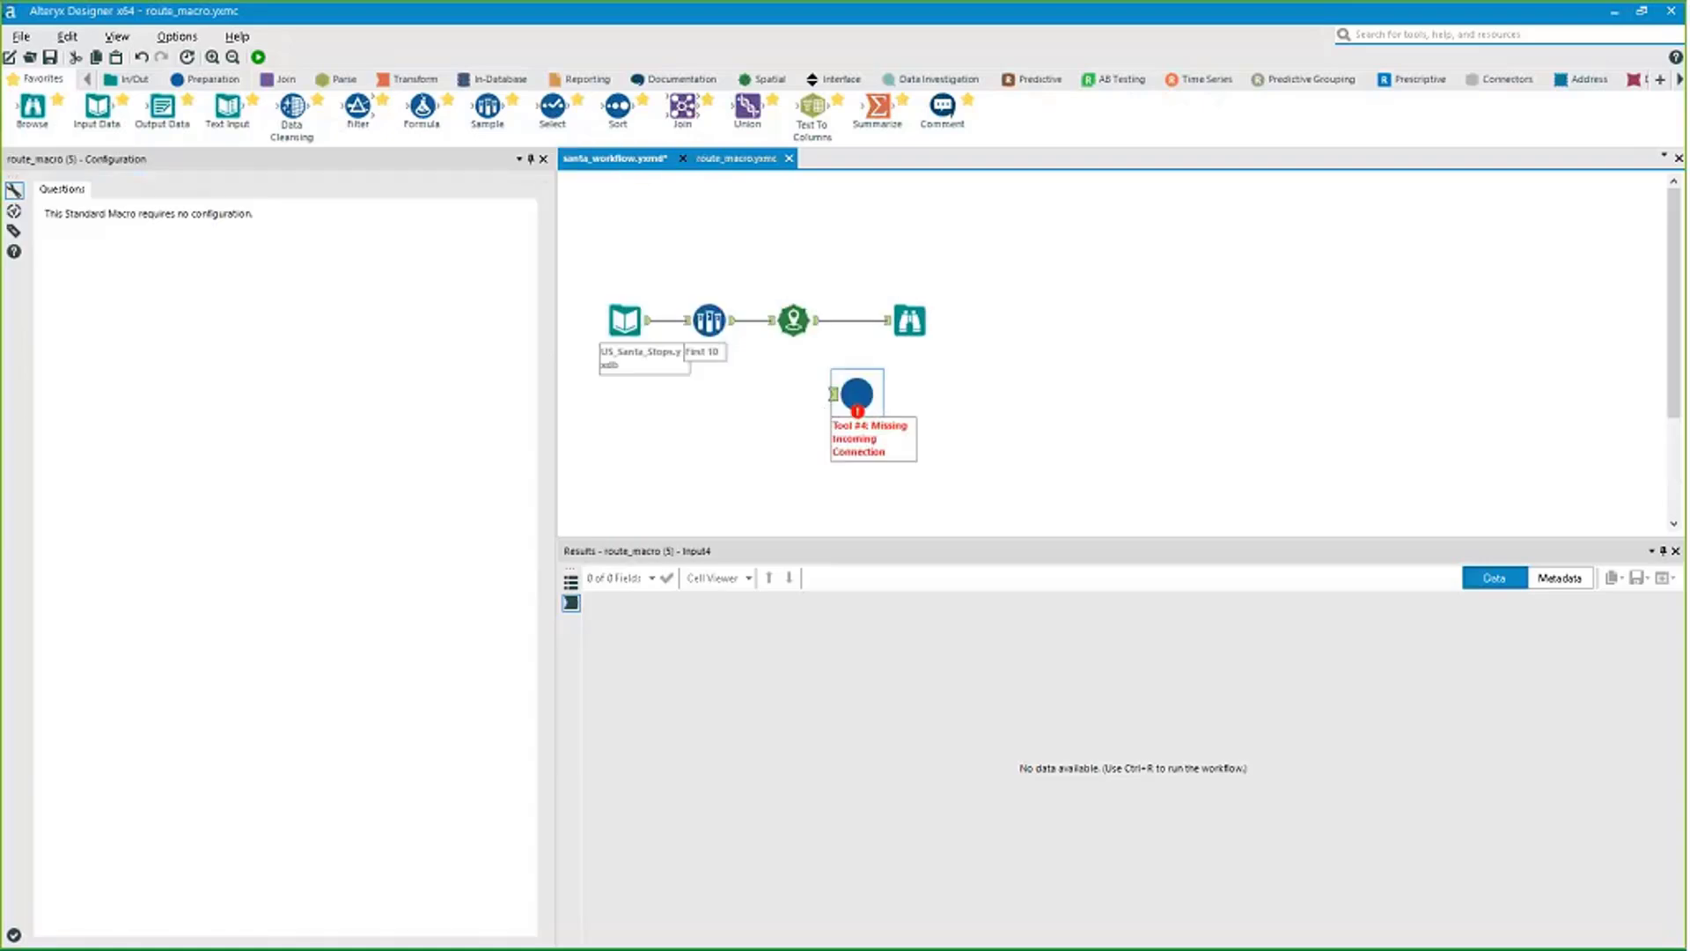
click(739, 160)
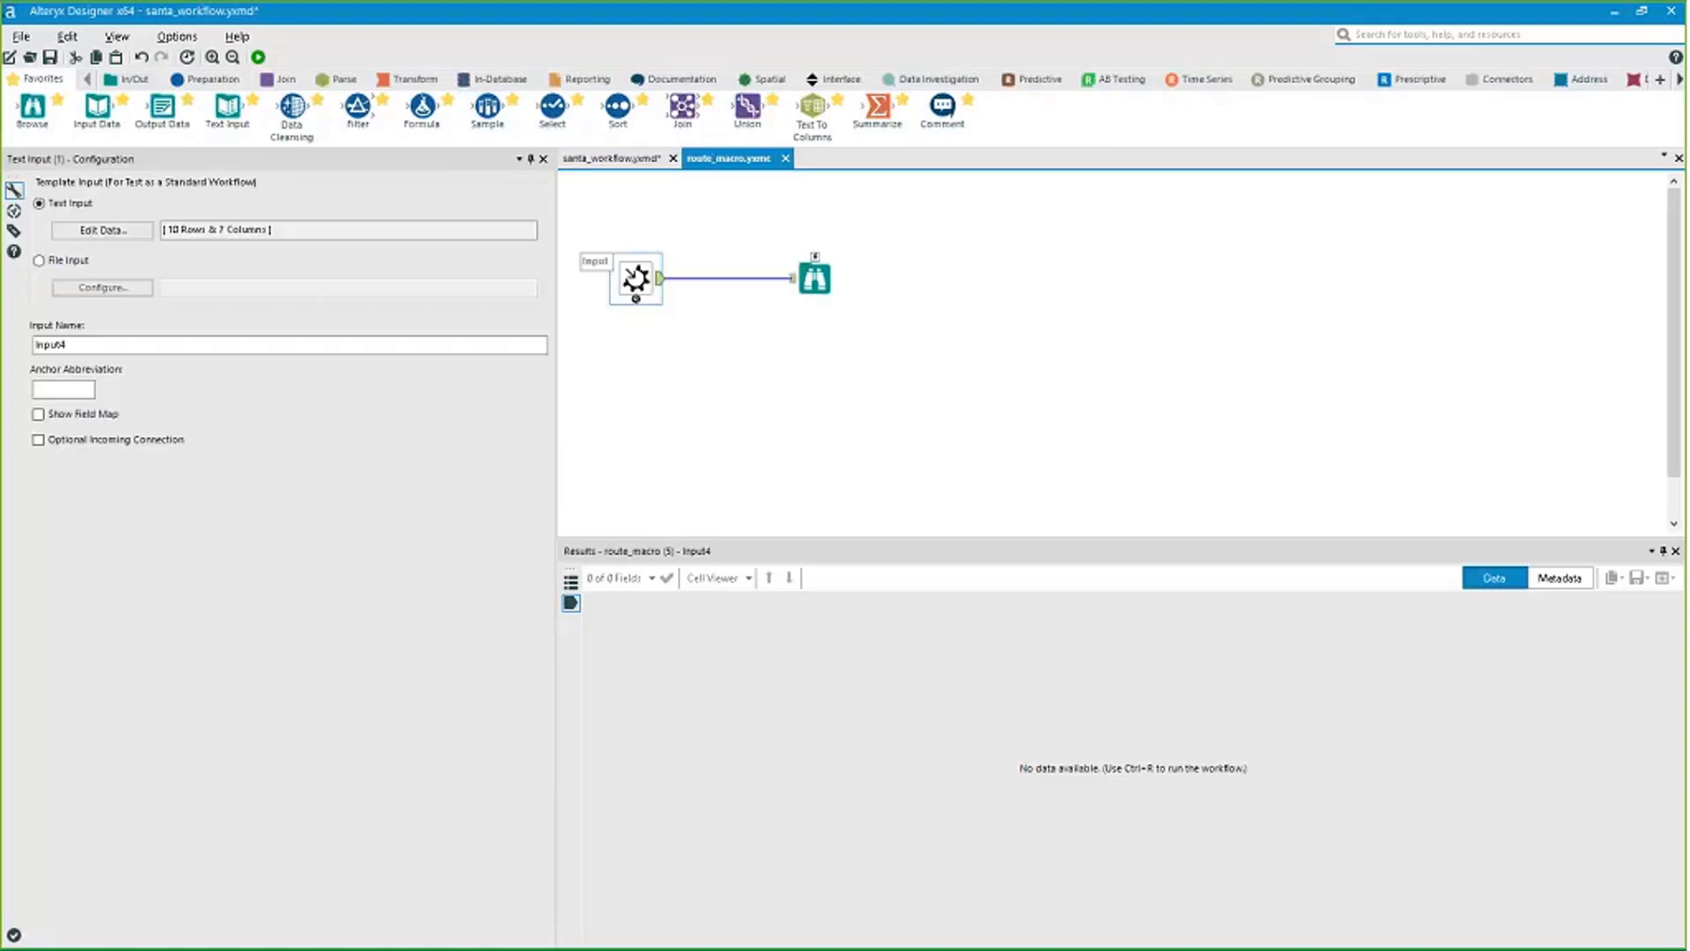
click(1360, 33)
text(r)
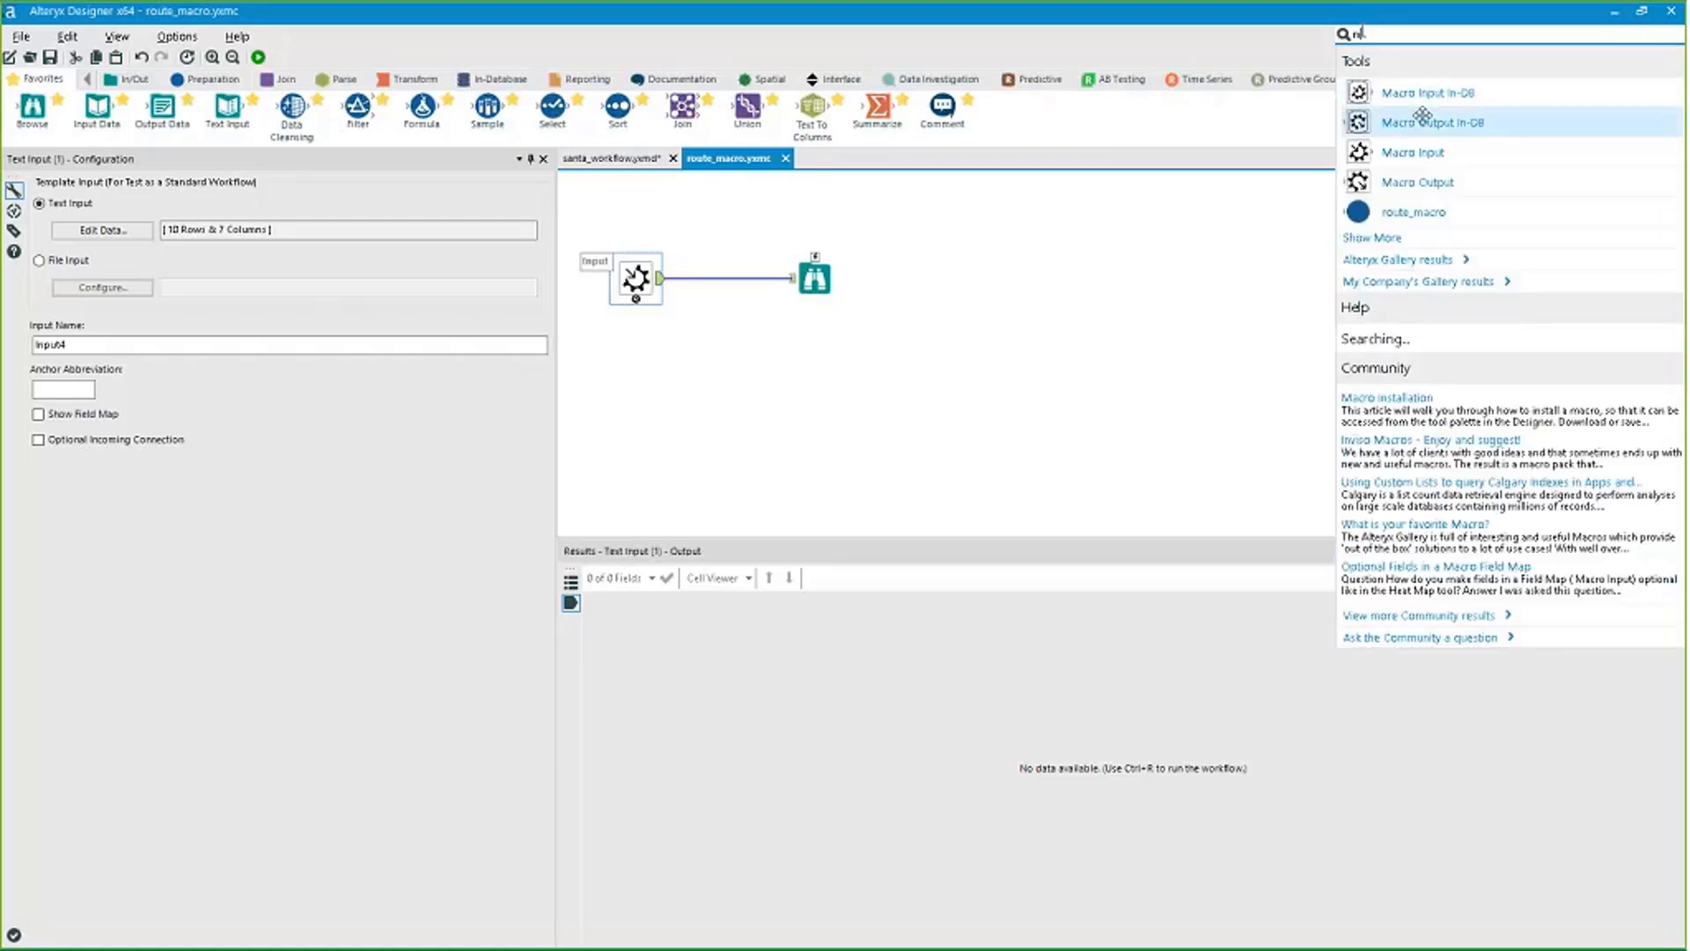
drag(1435, 122, 758, 350)
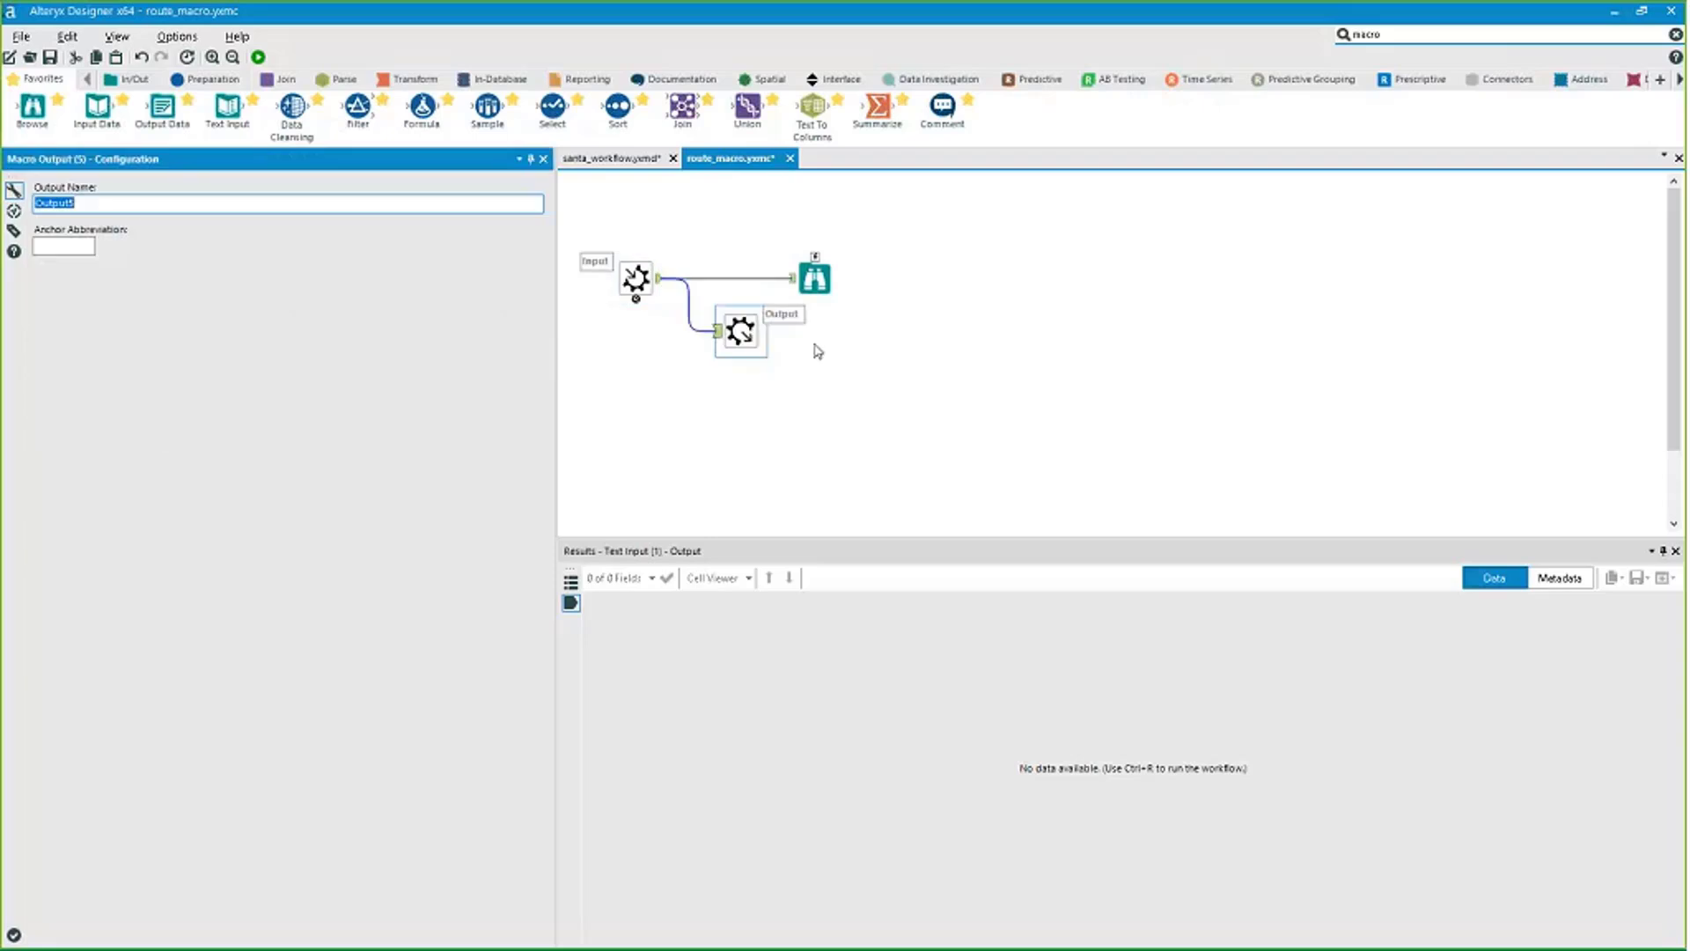
key(ctrl+s)
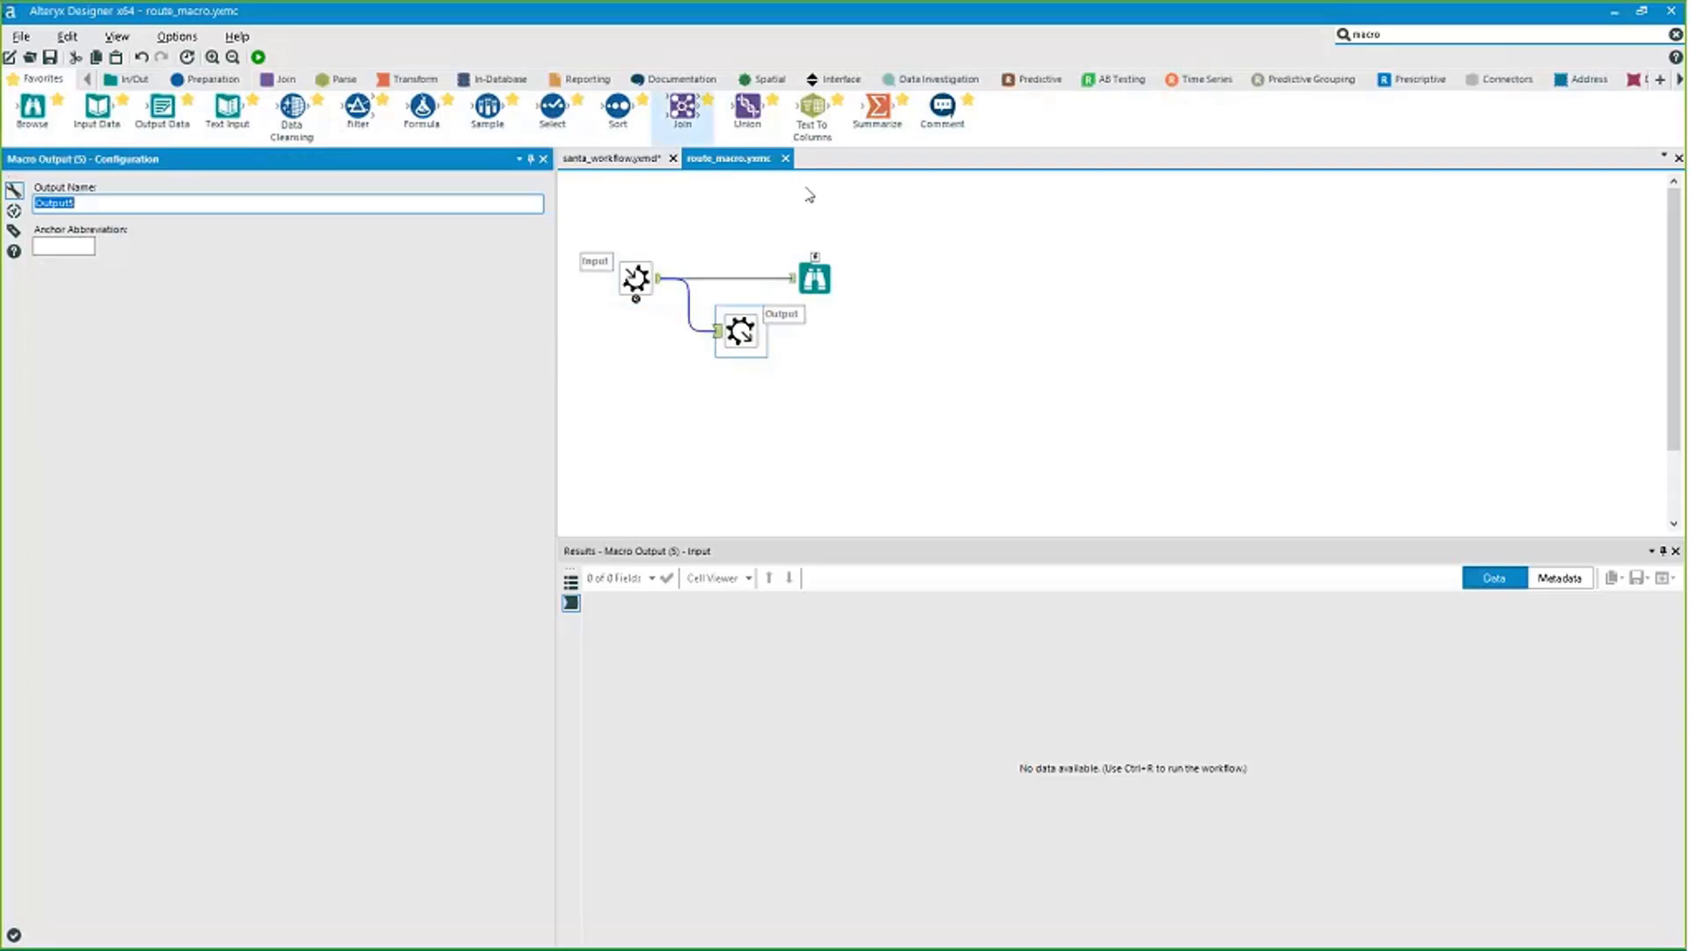
Return to santa_workflow and move the route_macro tool slightly lower, below the gap between Create Points and Browse.
click(612, 157)
click(1003, 545)
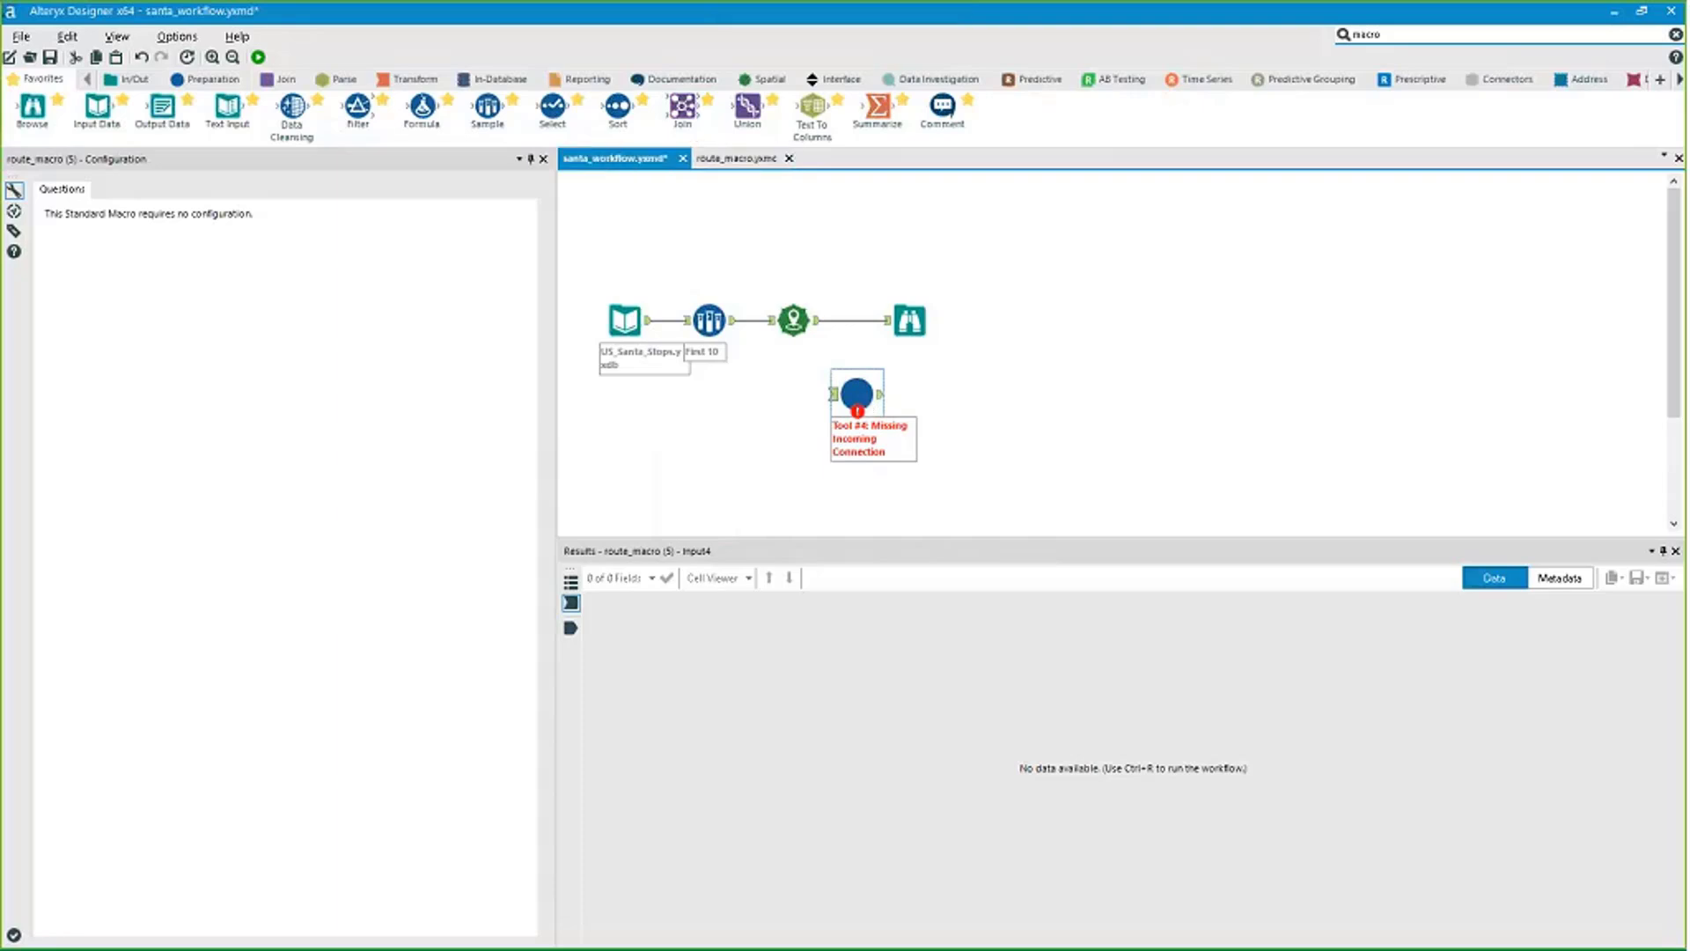
drag(857, 394, 888, 393)
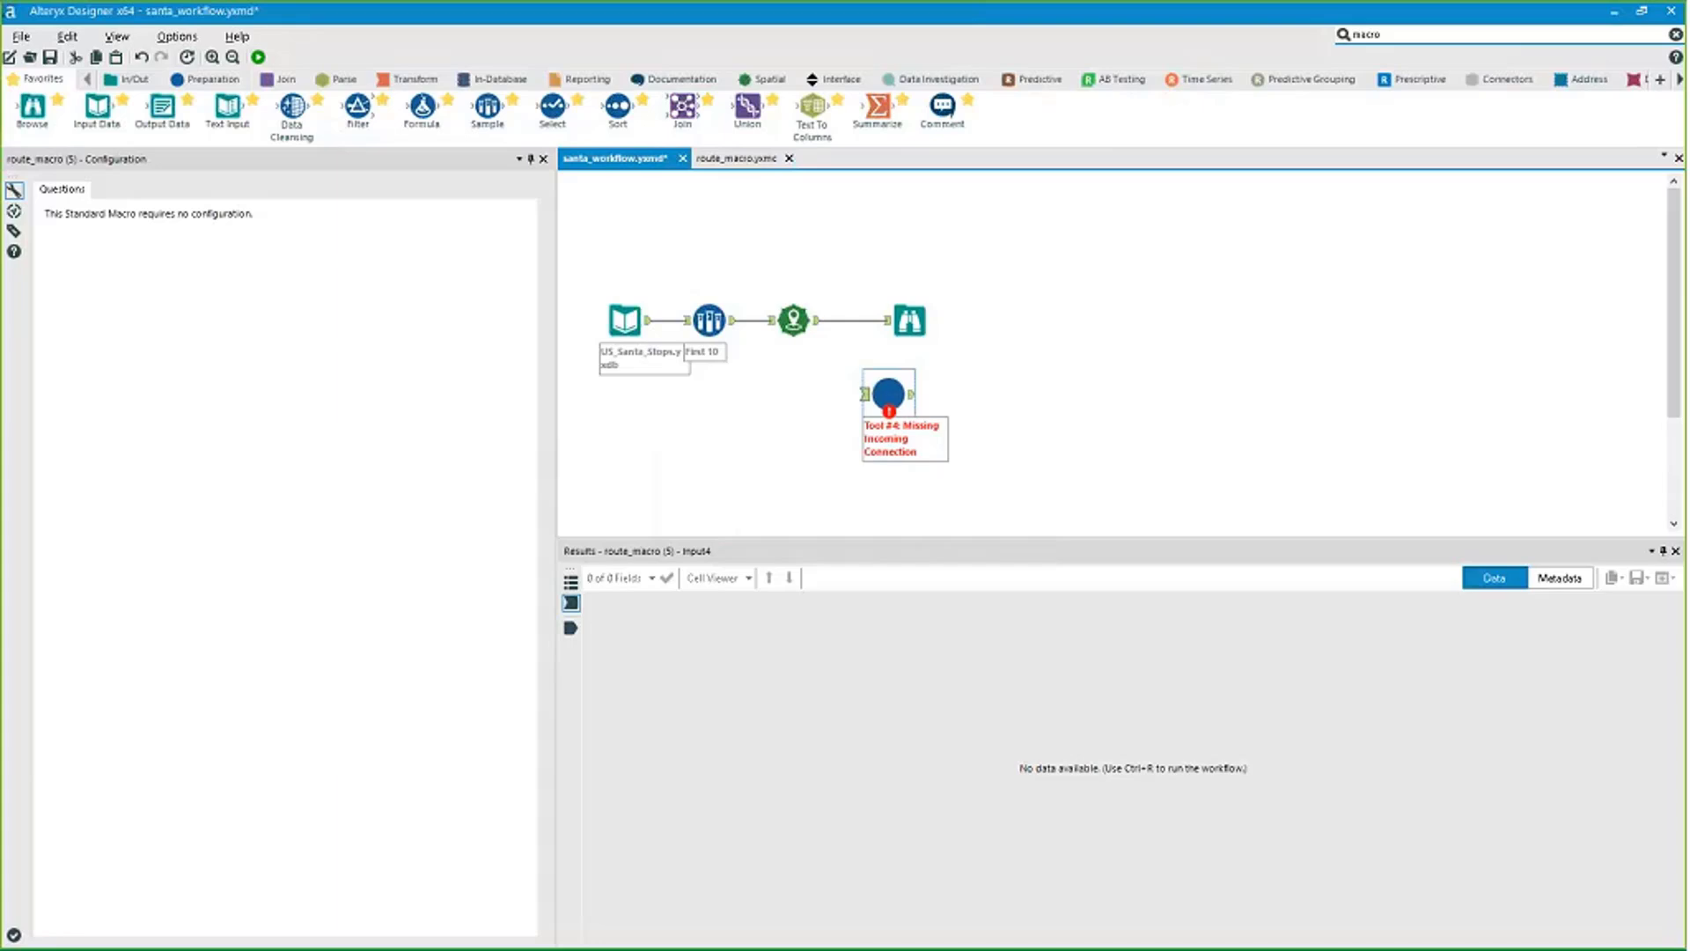
mouse_move(888, 396)
mouse_down()
mouse_move(865, 384)
mouse_move(874, 421)
mouse_up()
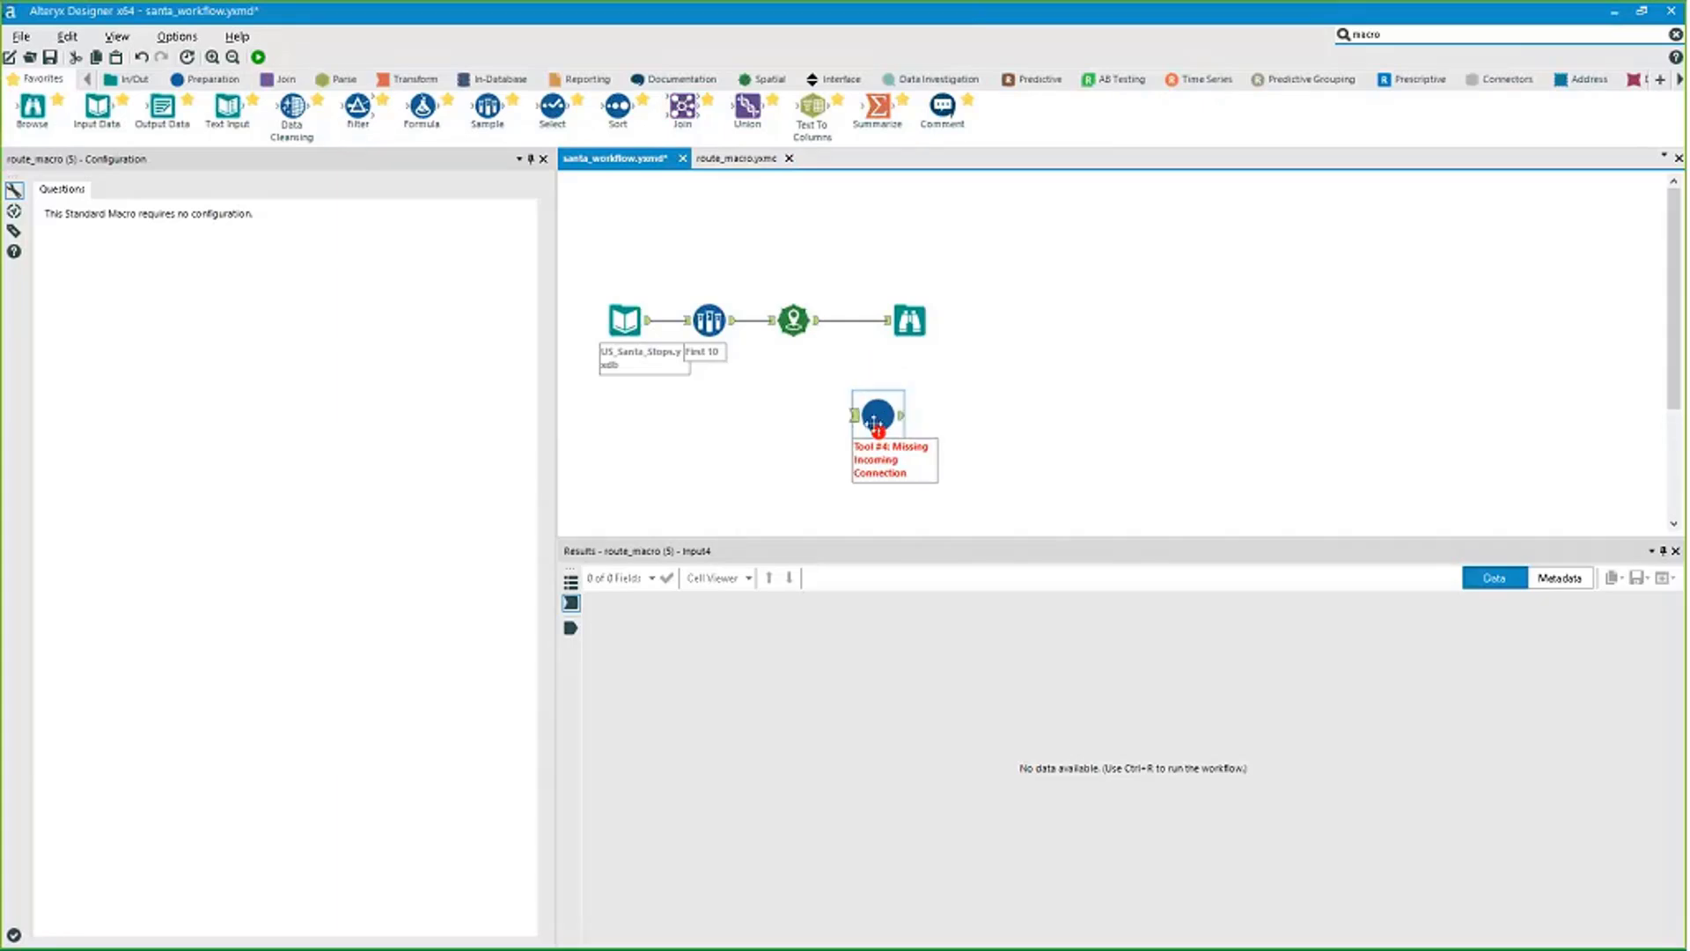
Select all output records of the Create Points tool and nudge the route_macro tool slightly to the right.
click(803, 330)
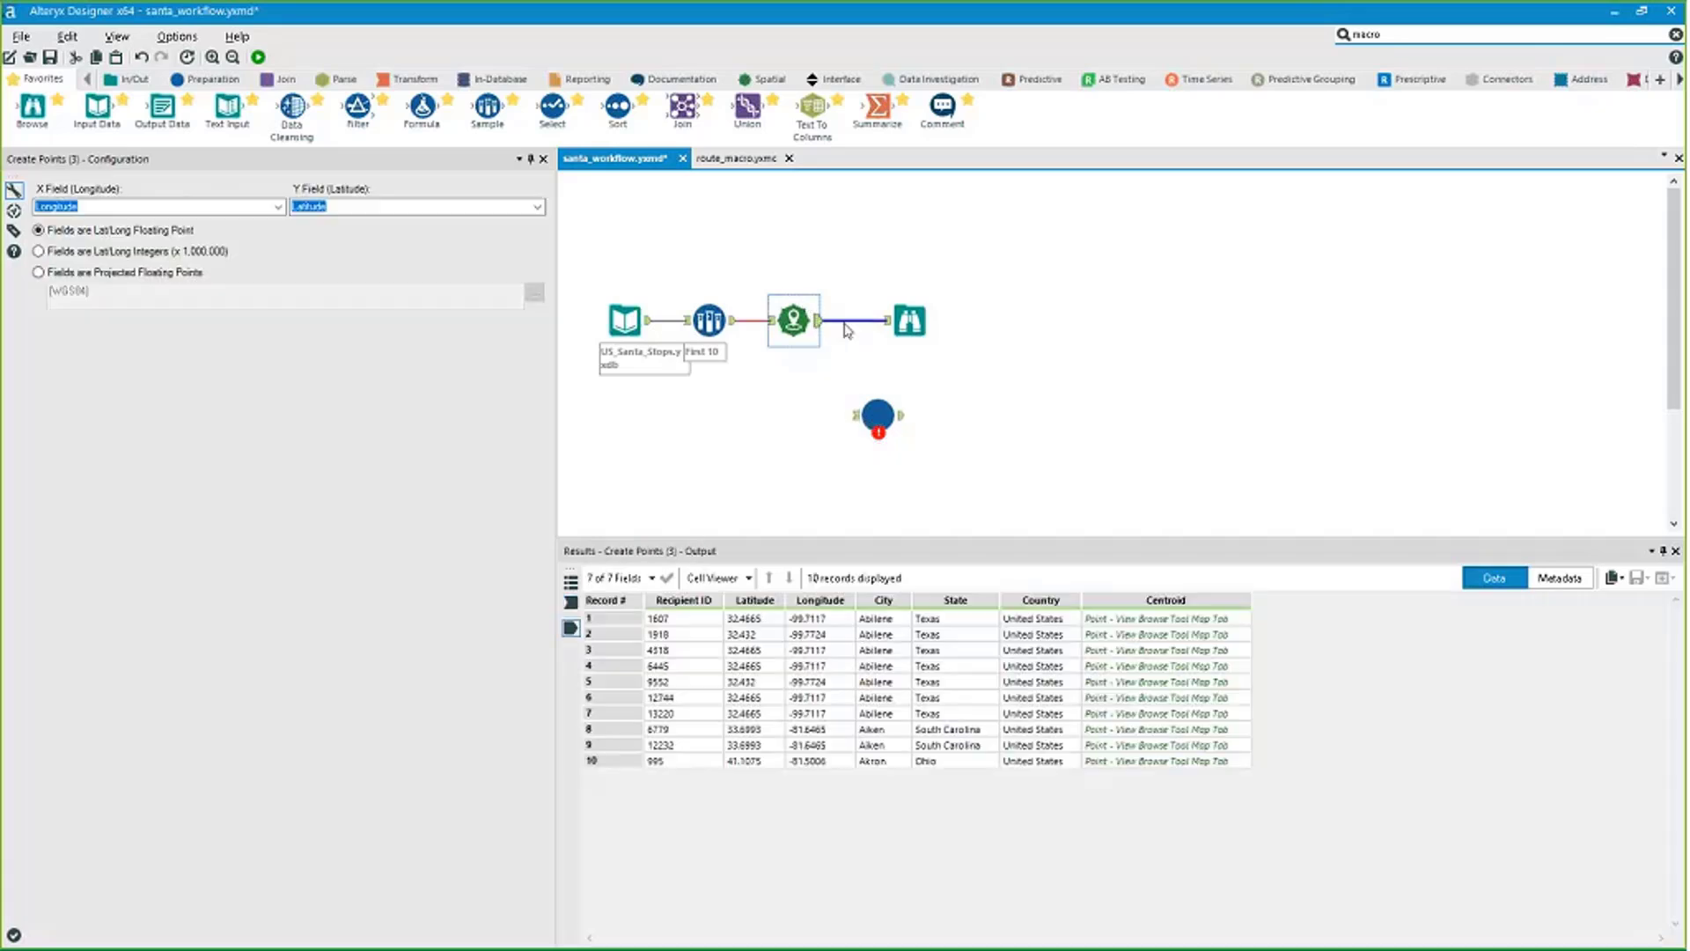
drag(1161, 760, 607, 617)
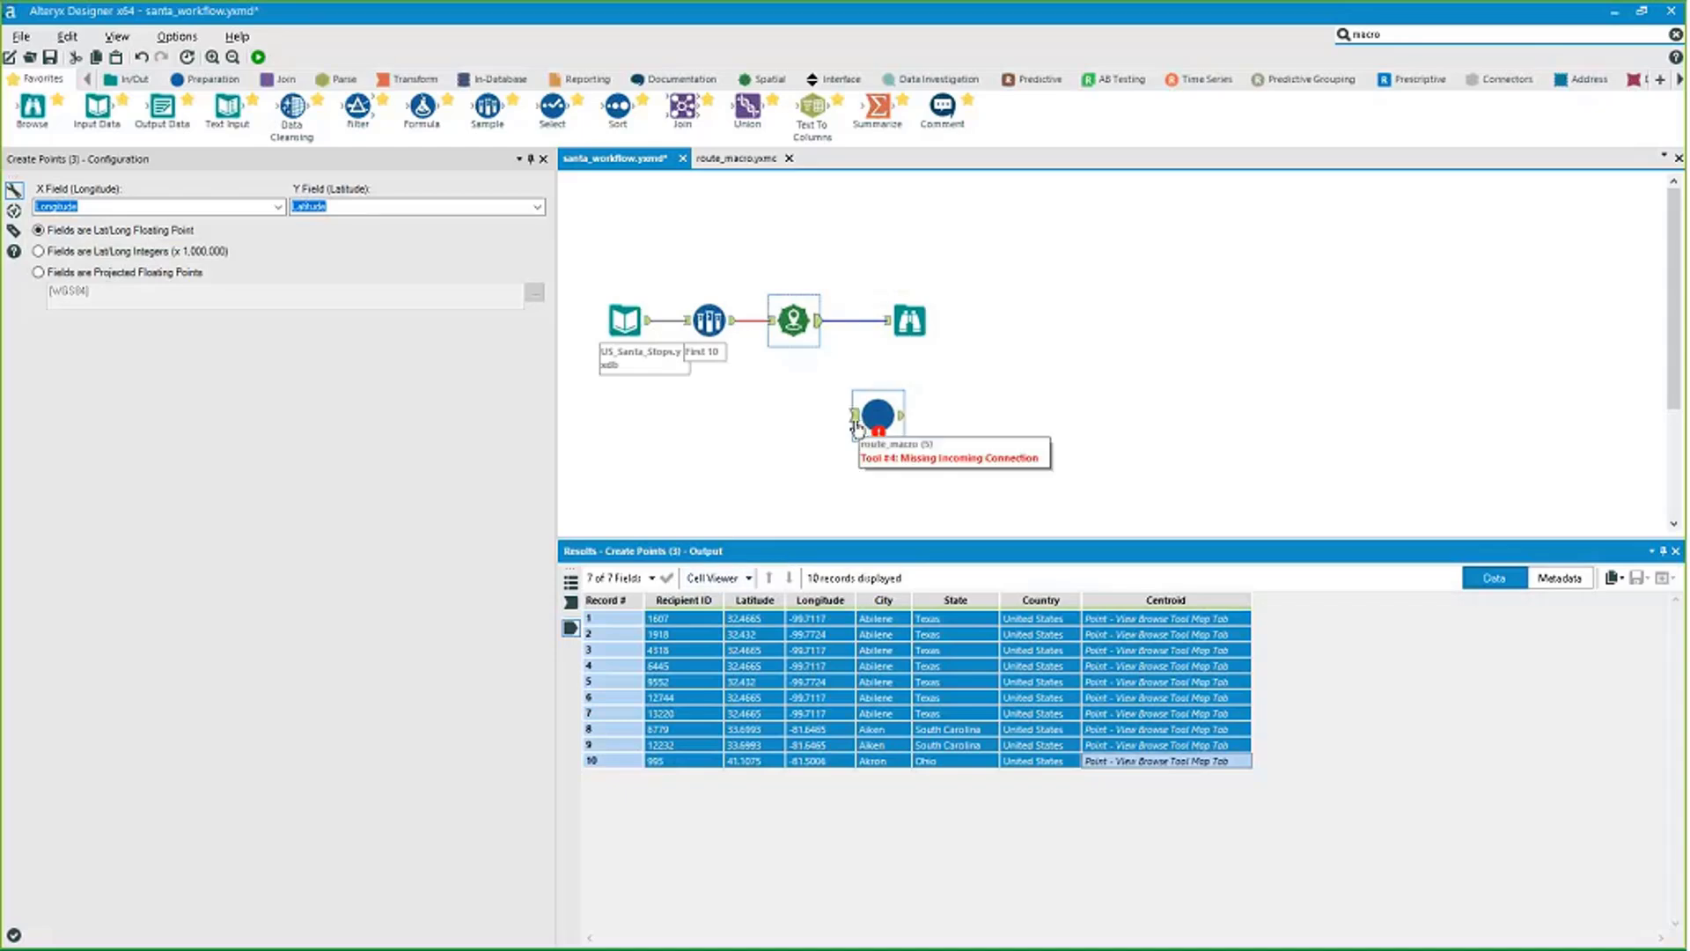
click(822, 344)
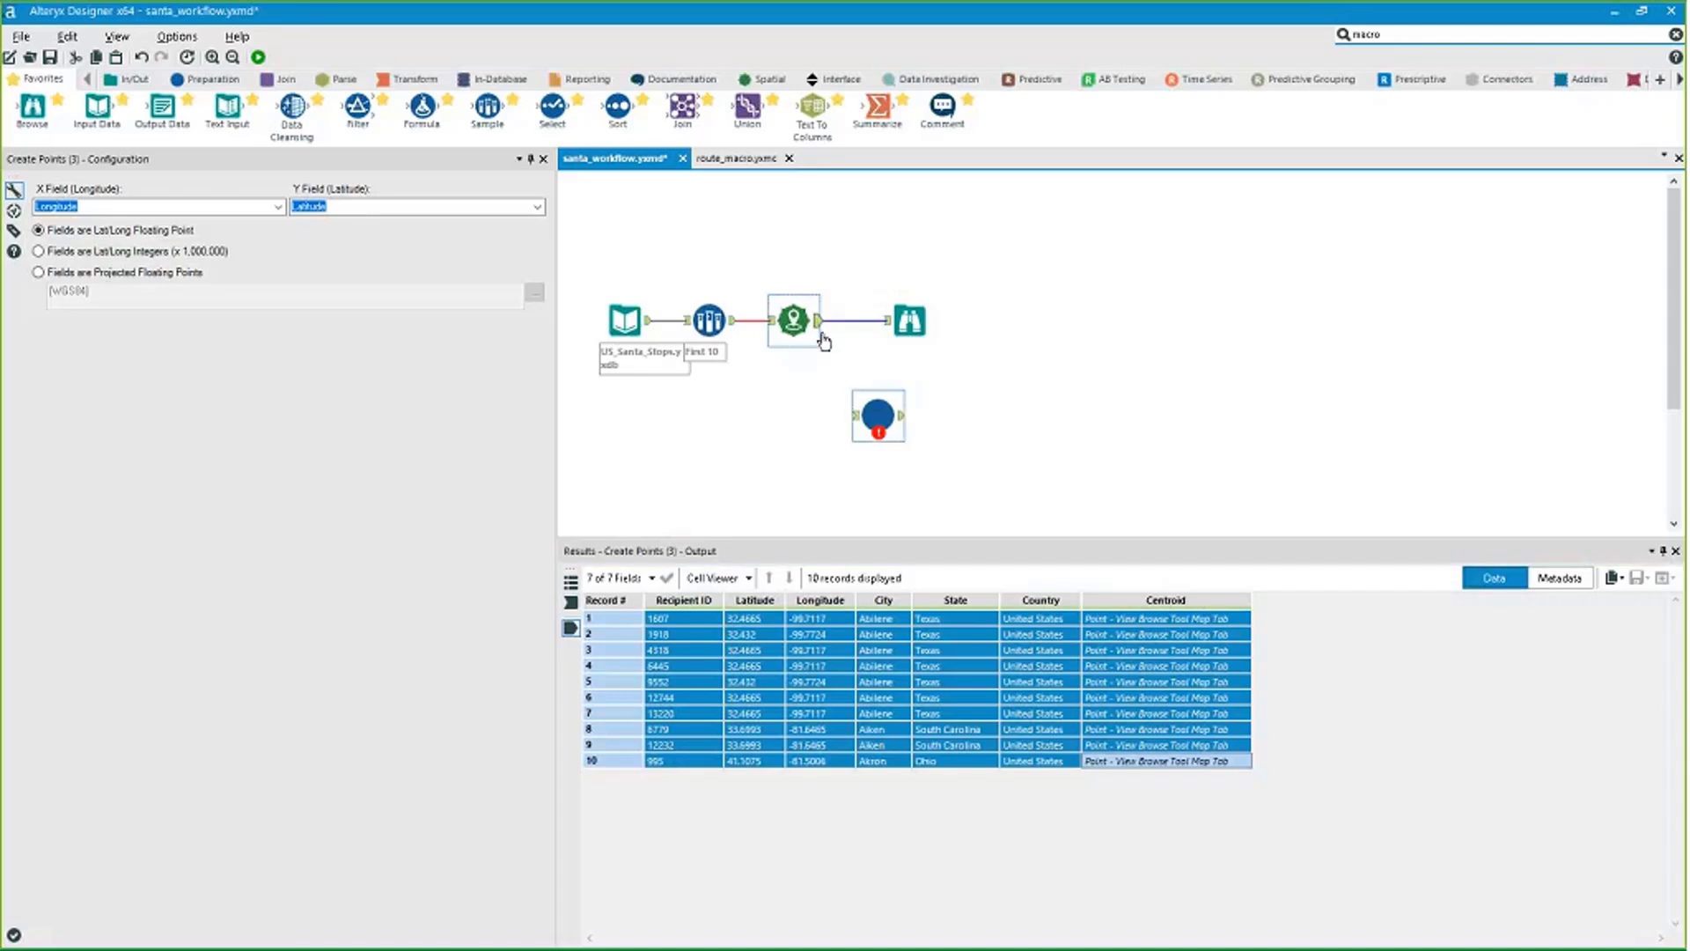
drag(859, 428, 870, 426)
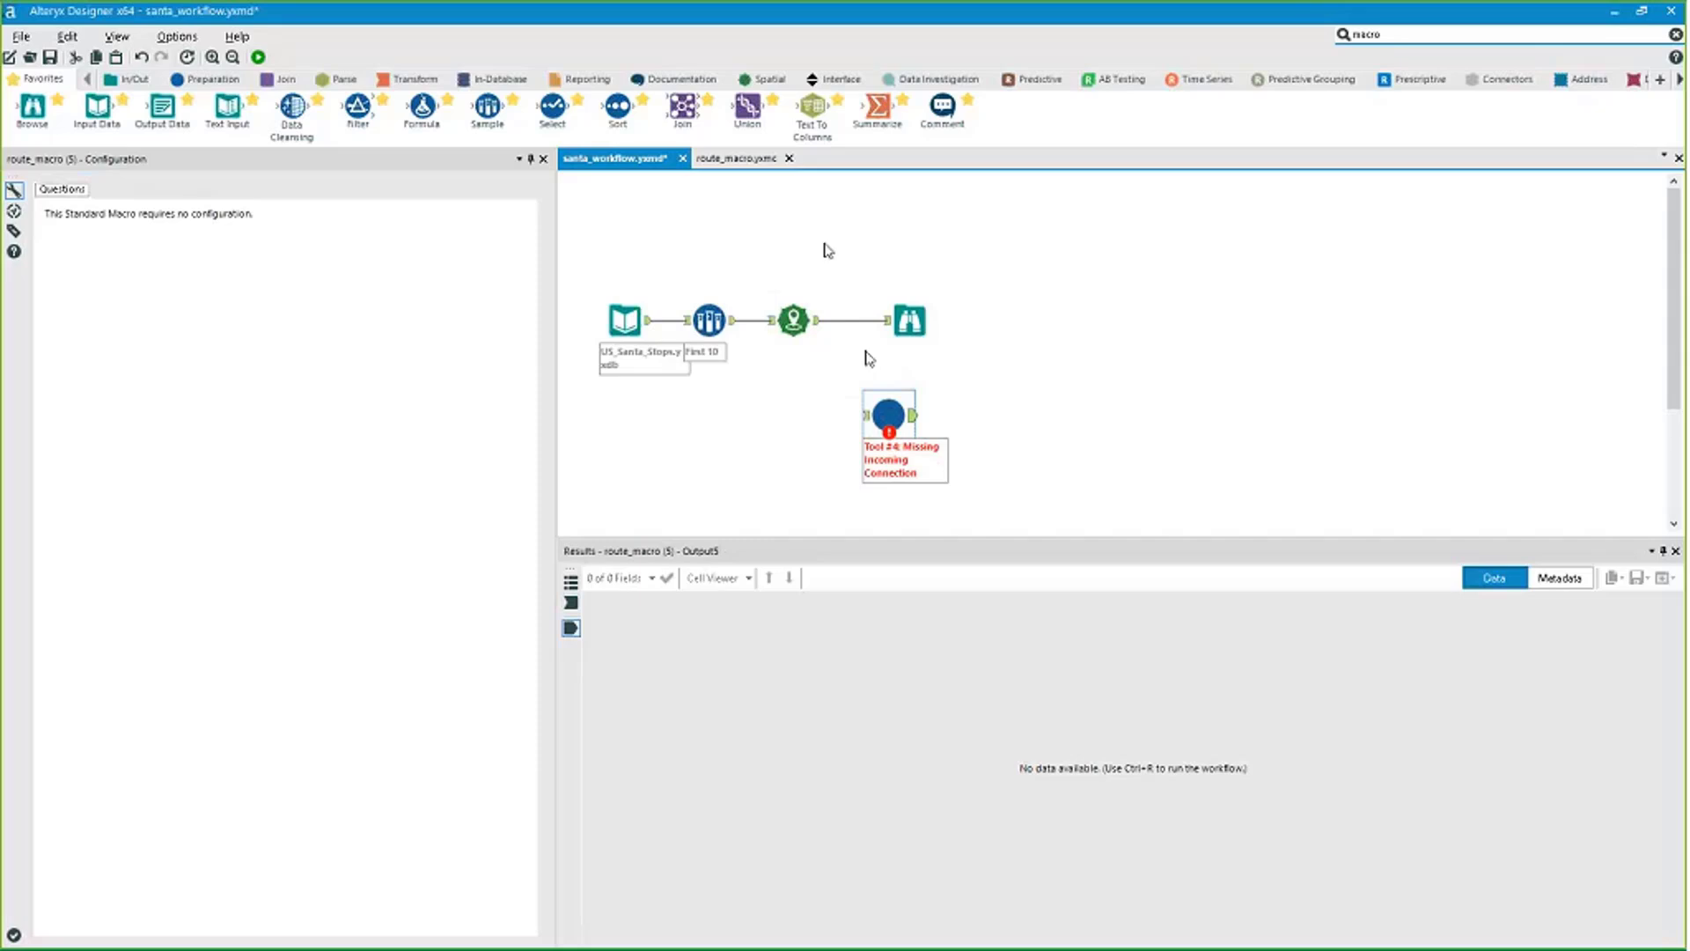
Add a second Macro Input below the first in route_macro and enter "qw" as its text template data.
click(736, 157)
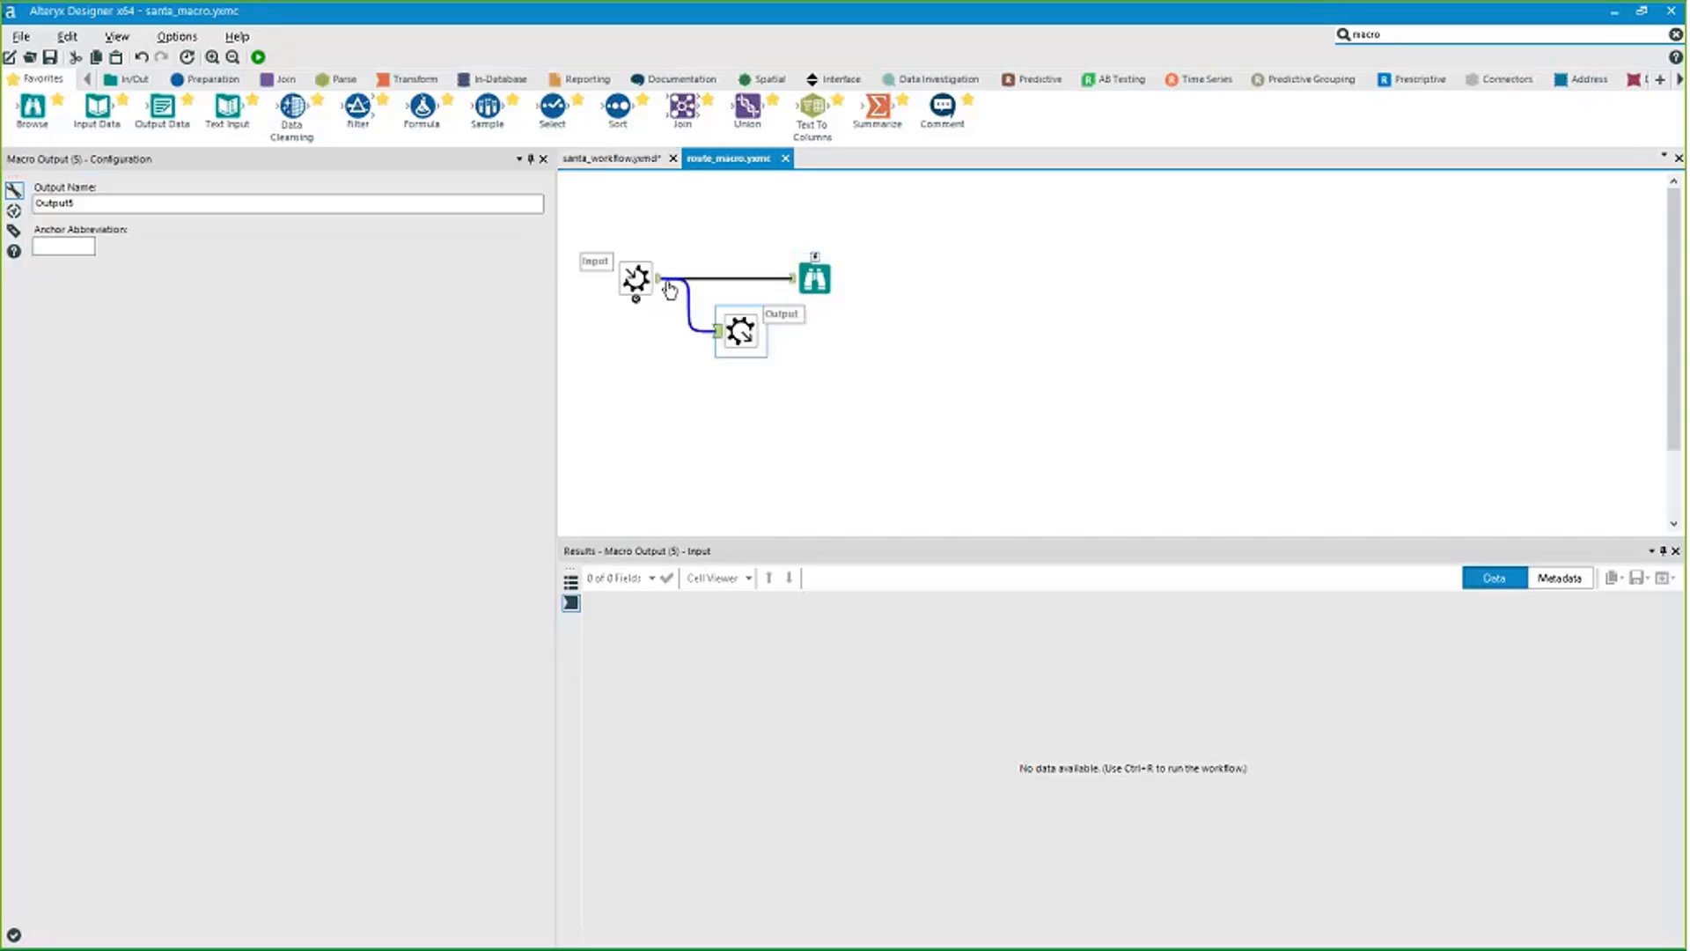
click(635, 280)
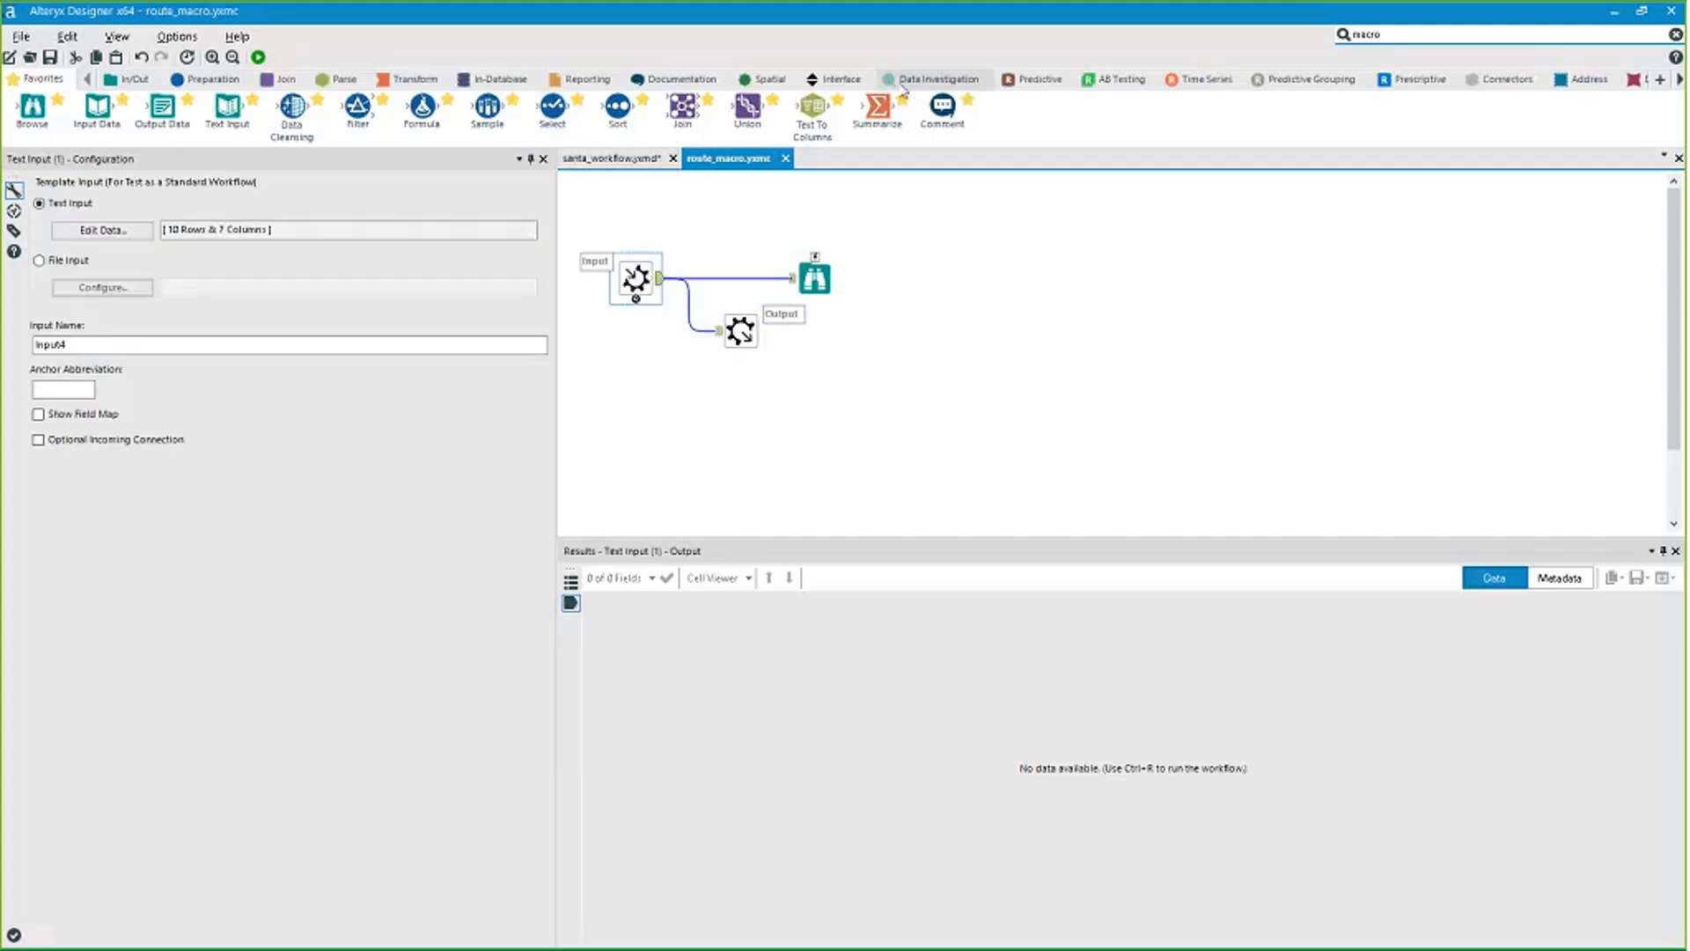
click(836, 78)
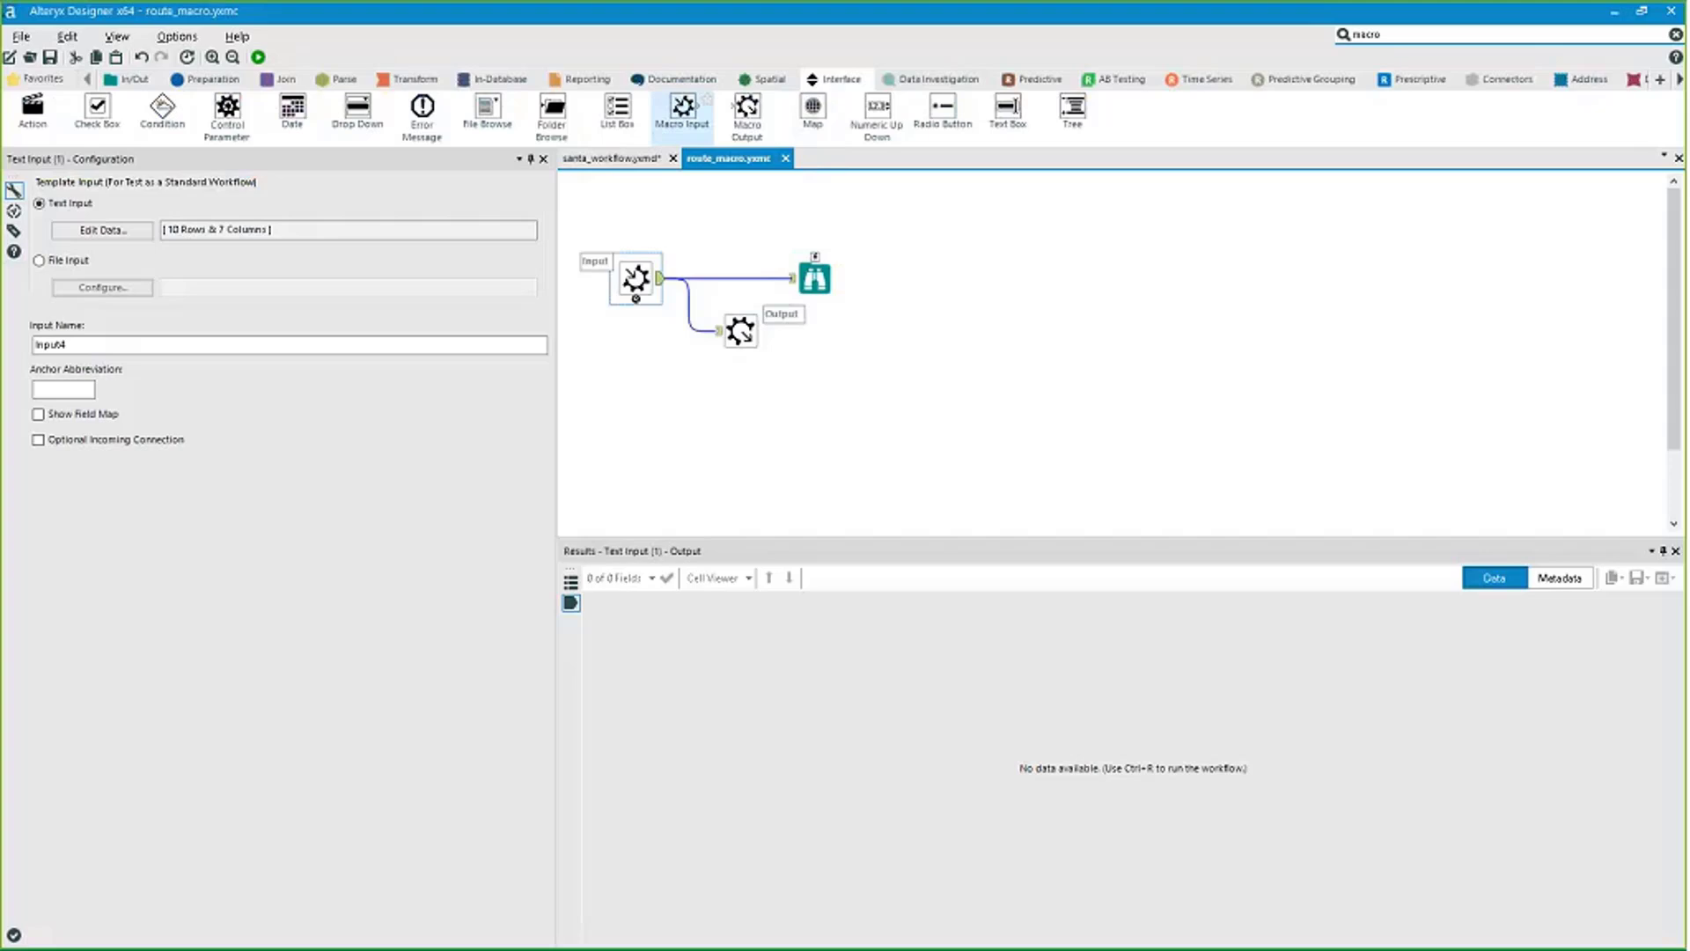
drag(682, 107, 667, 394)
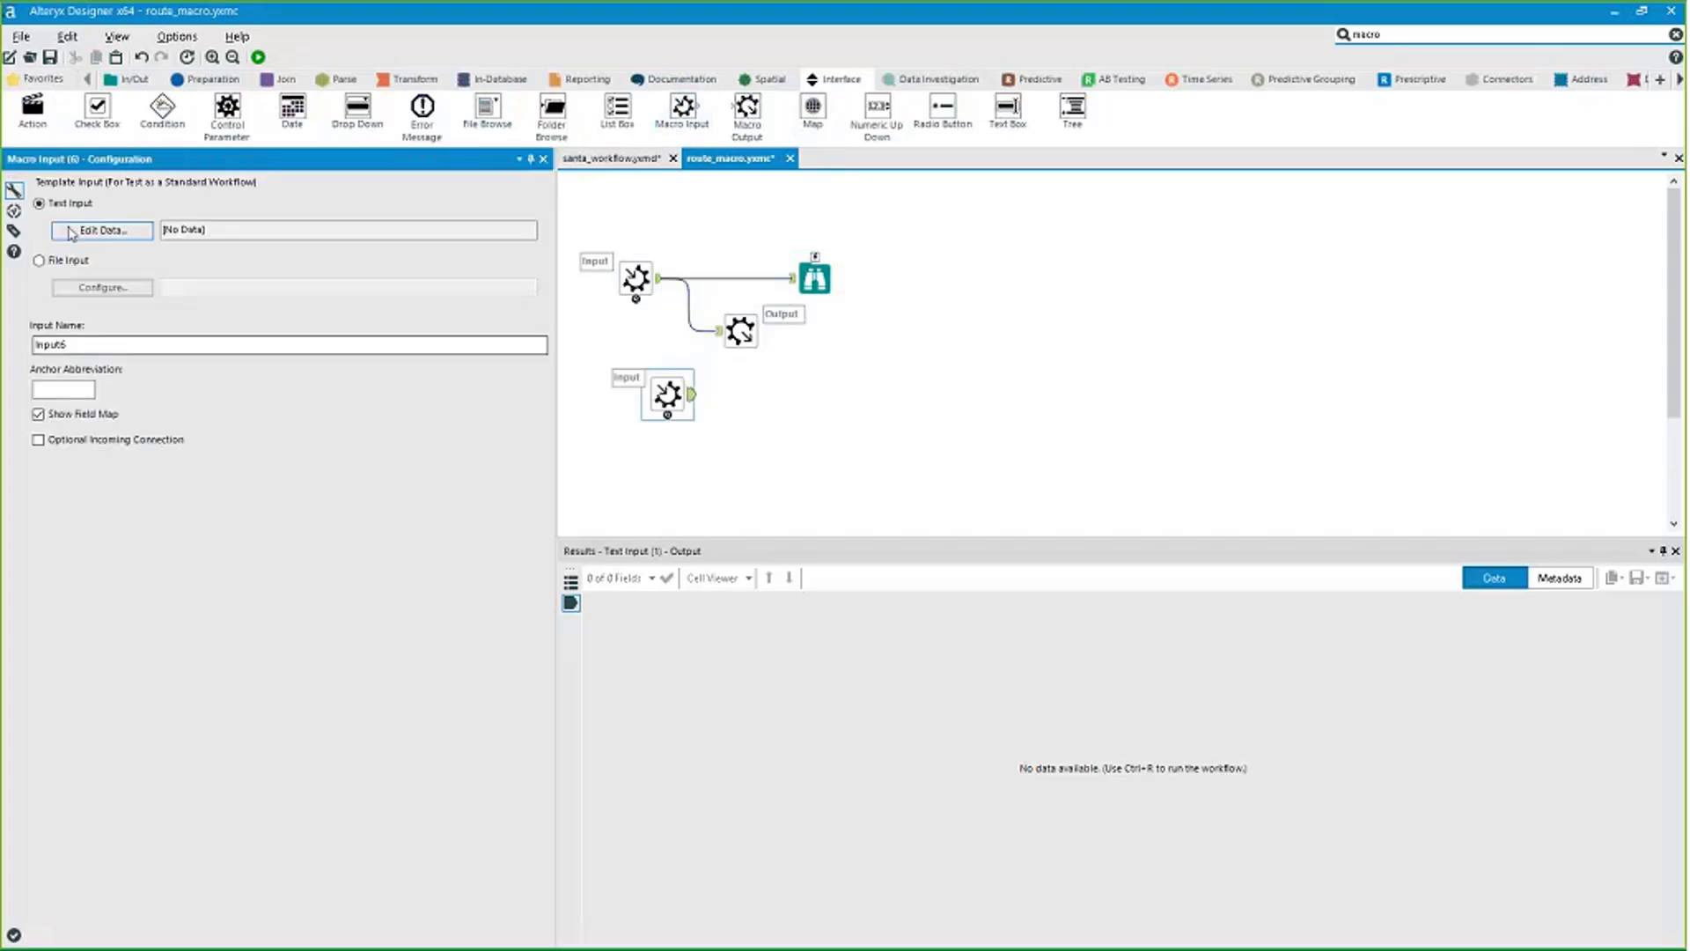
click(100, 231)
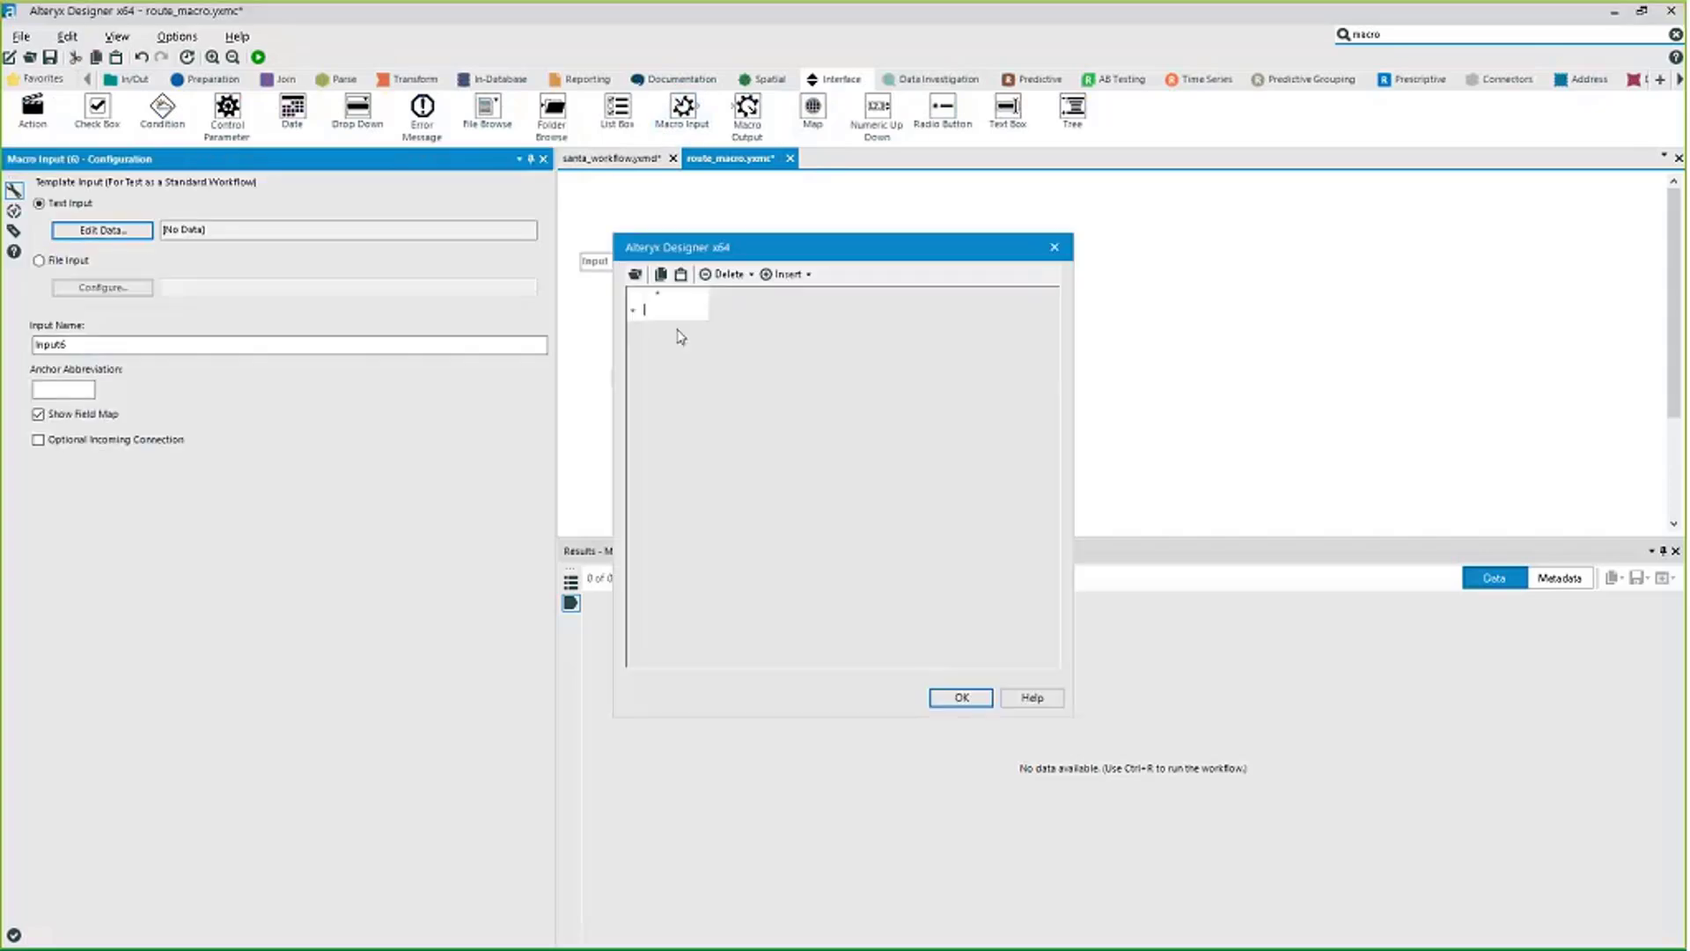
text(qw)
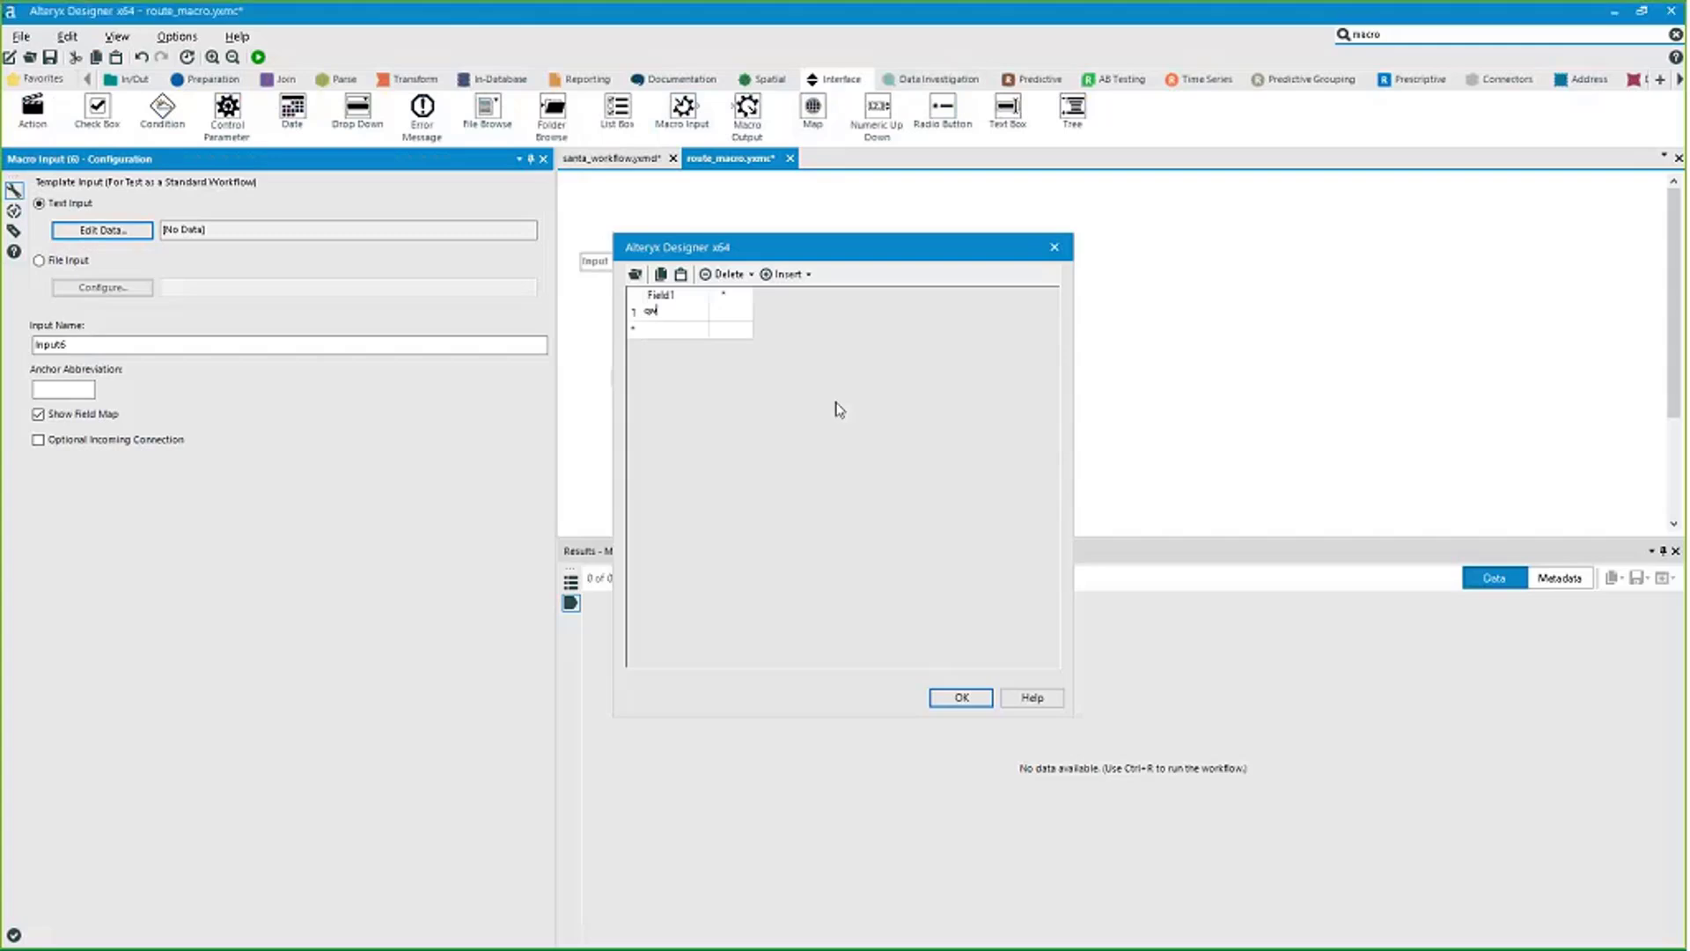
key(Return)
Switch the second Macro Input's template to File Input and delete that tool.
click(40, 260)
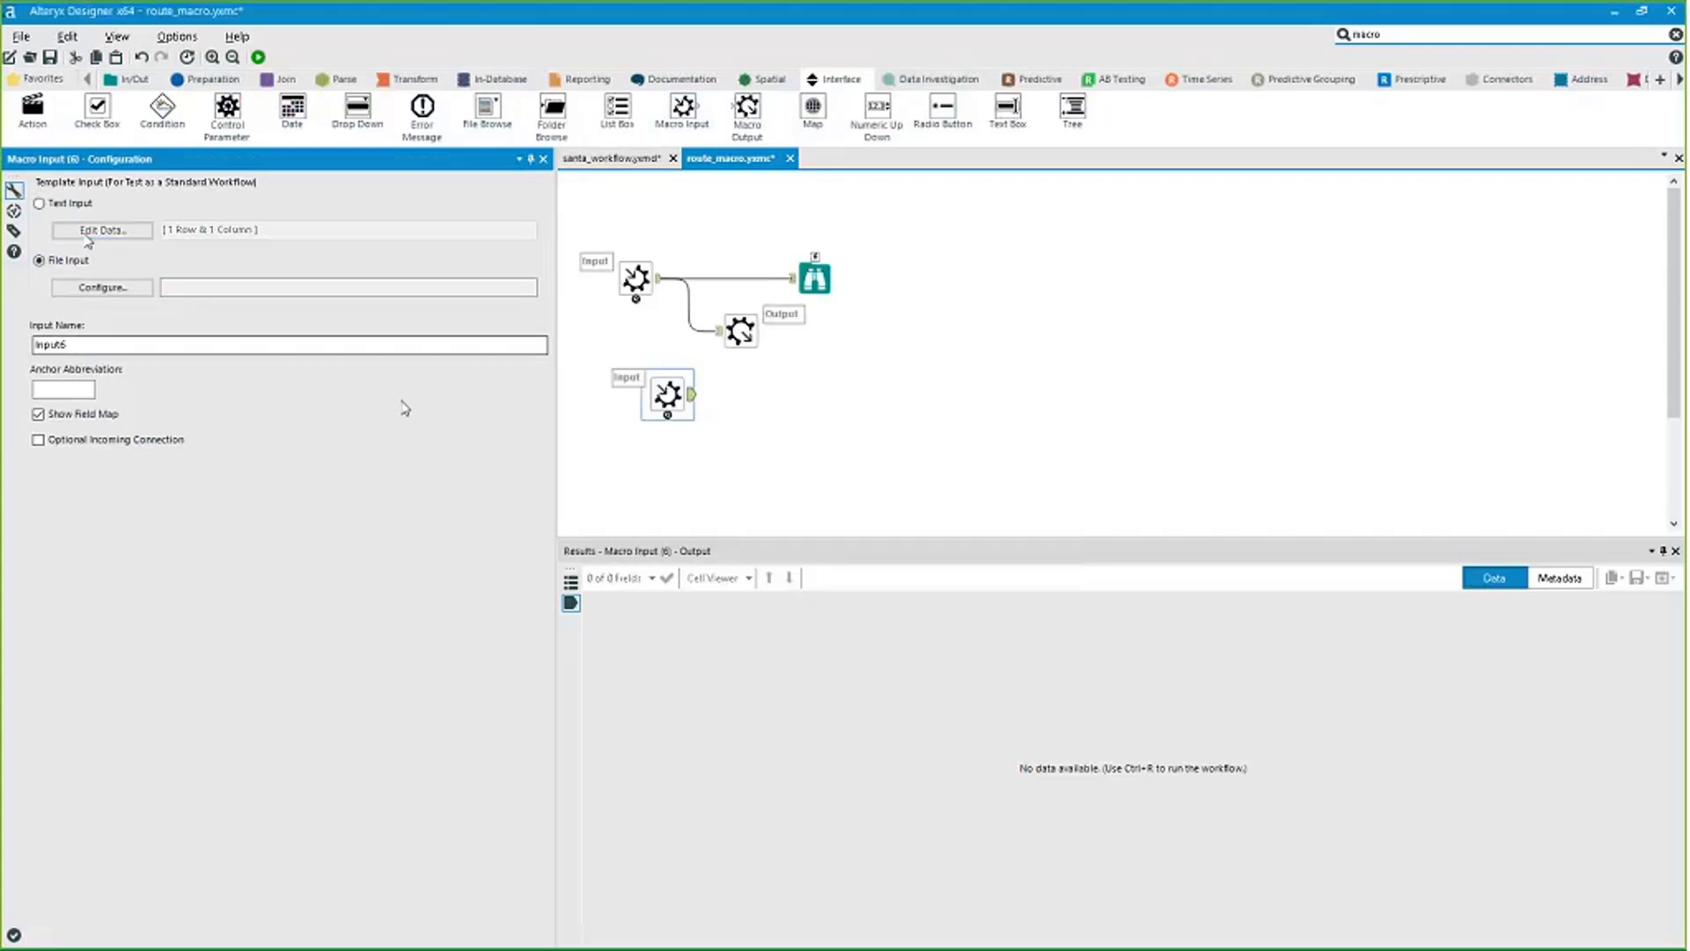
click(120, 291)
key(ctrl+r)
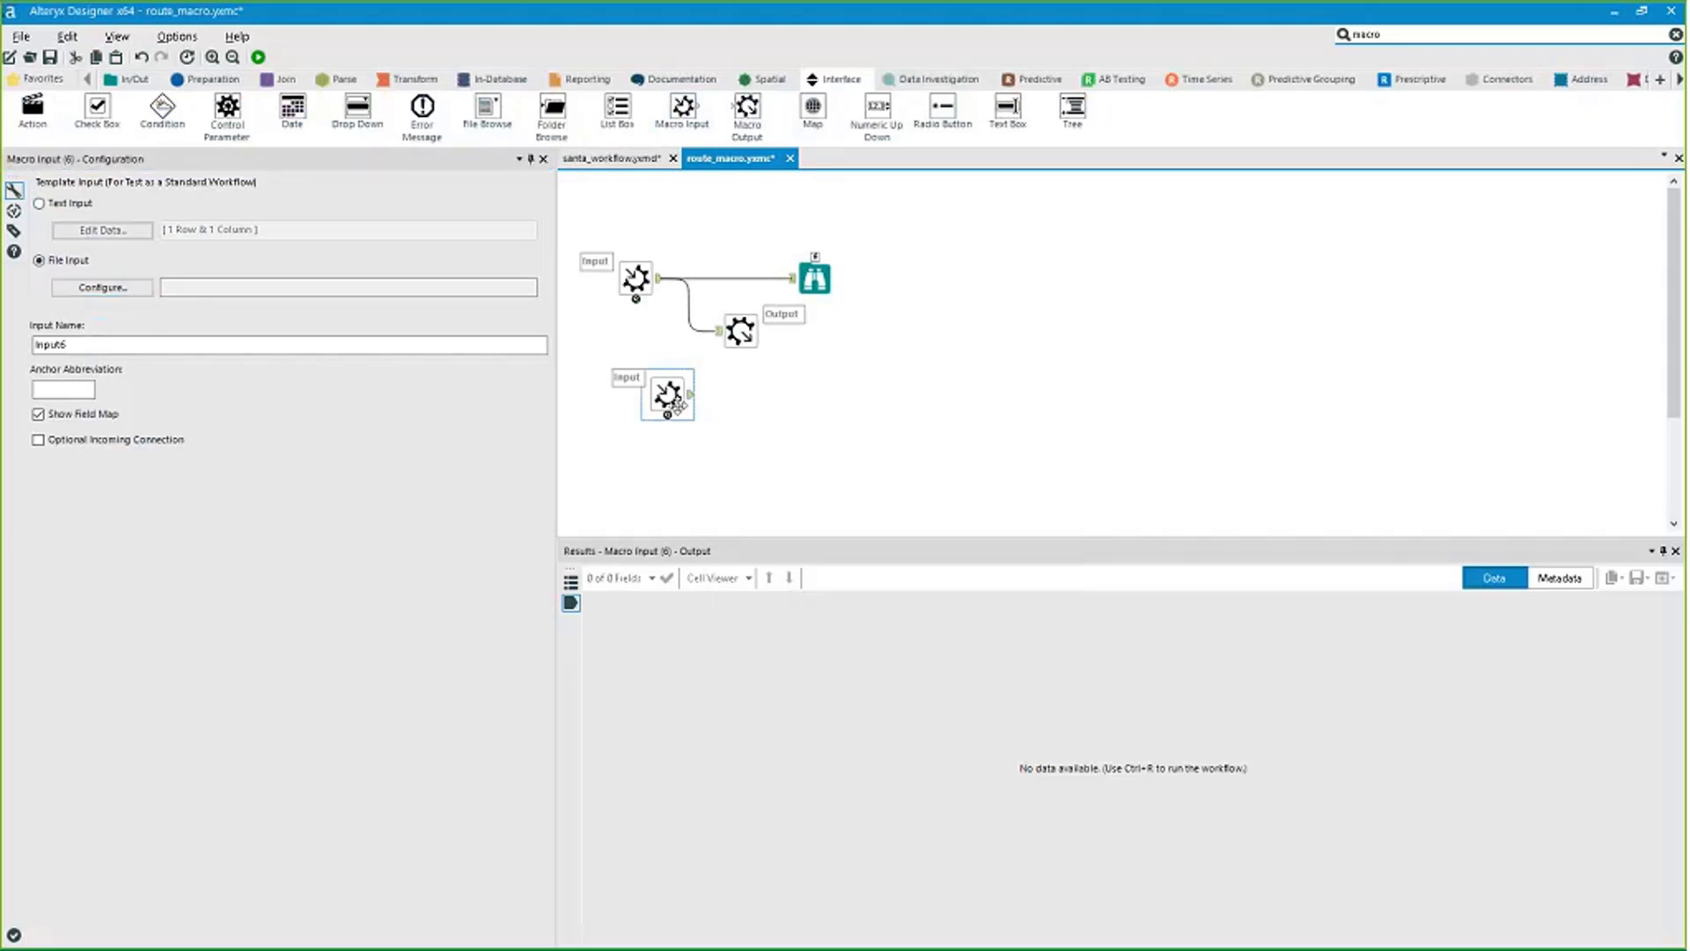
key(Delete)
Remove the Macro Output tool from route_macro and save the macro.
click(634, 275)
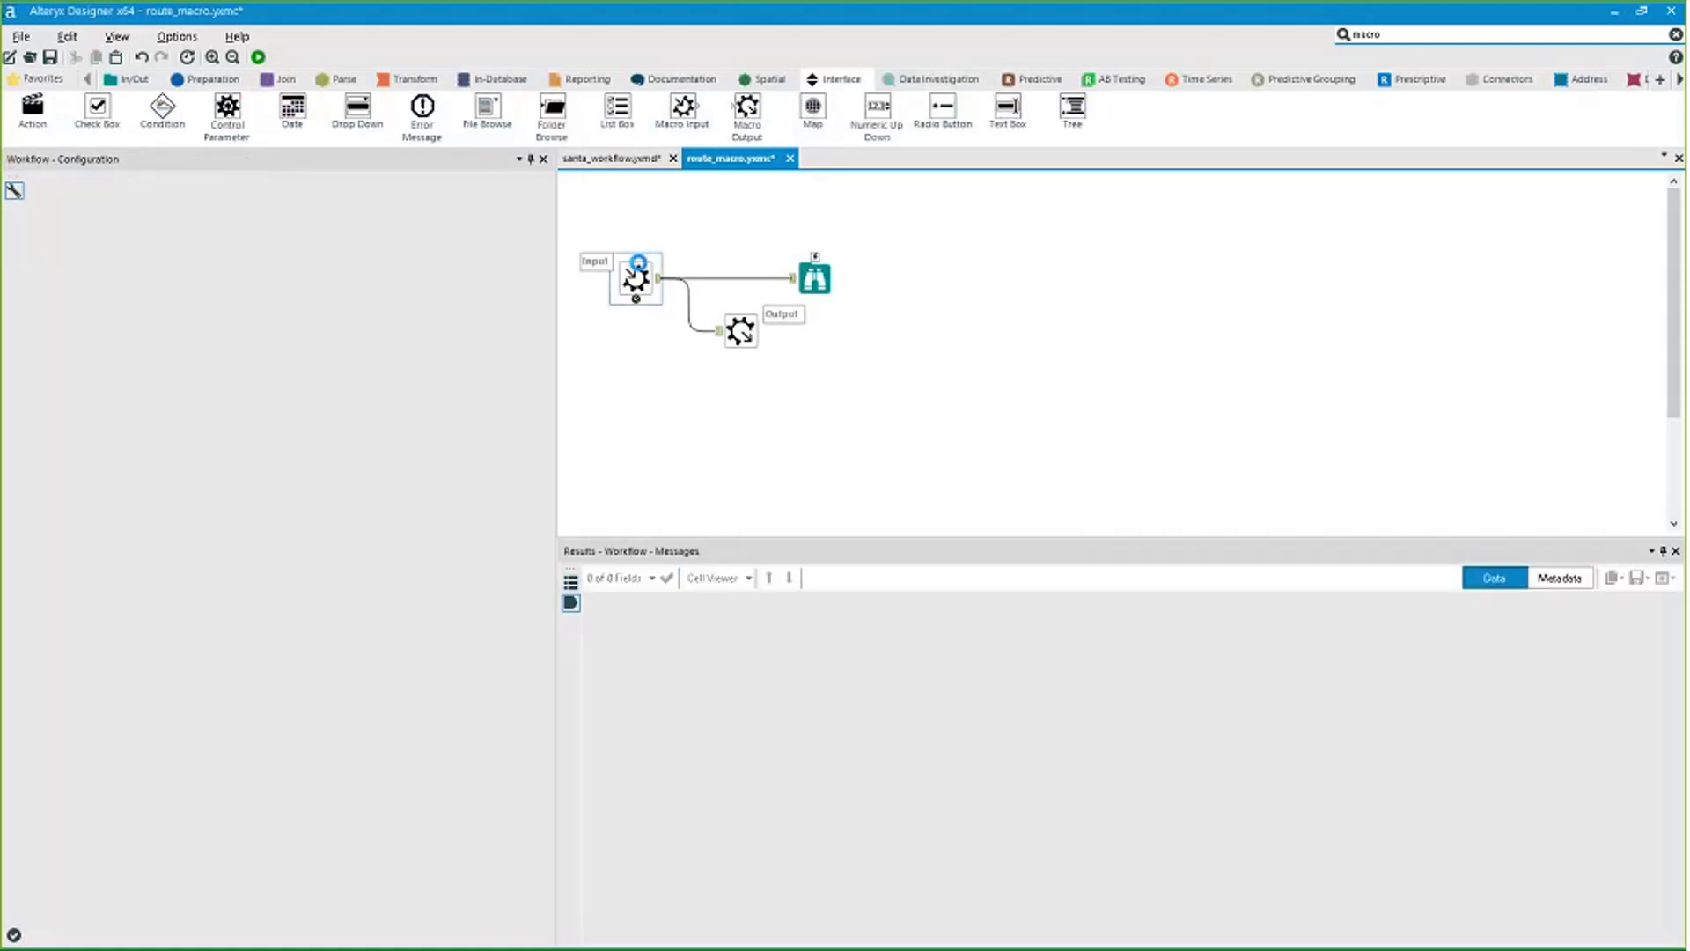
drag(739, 330, 761, 373)
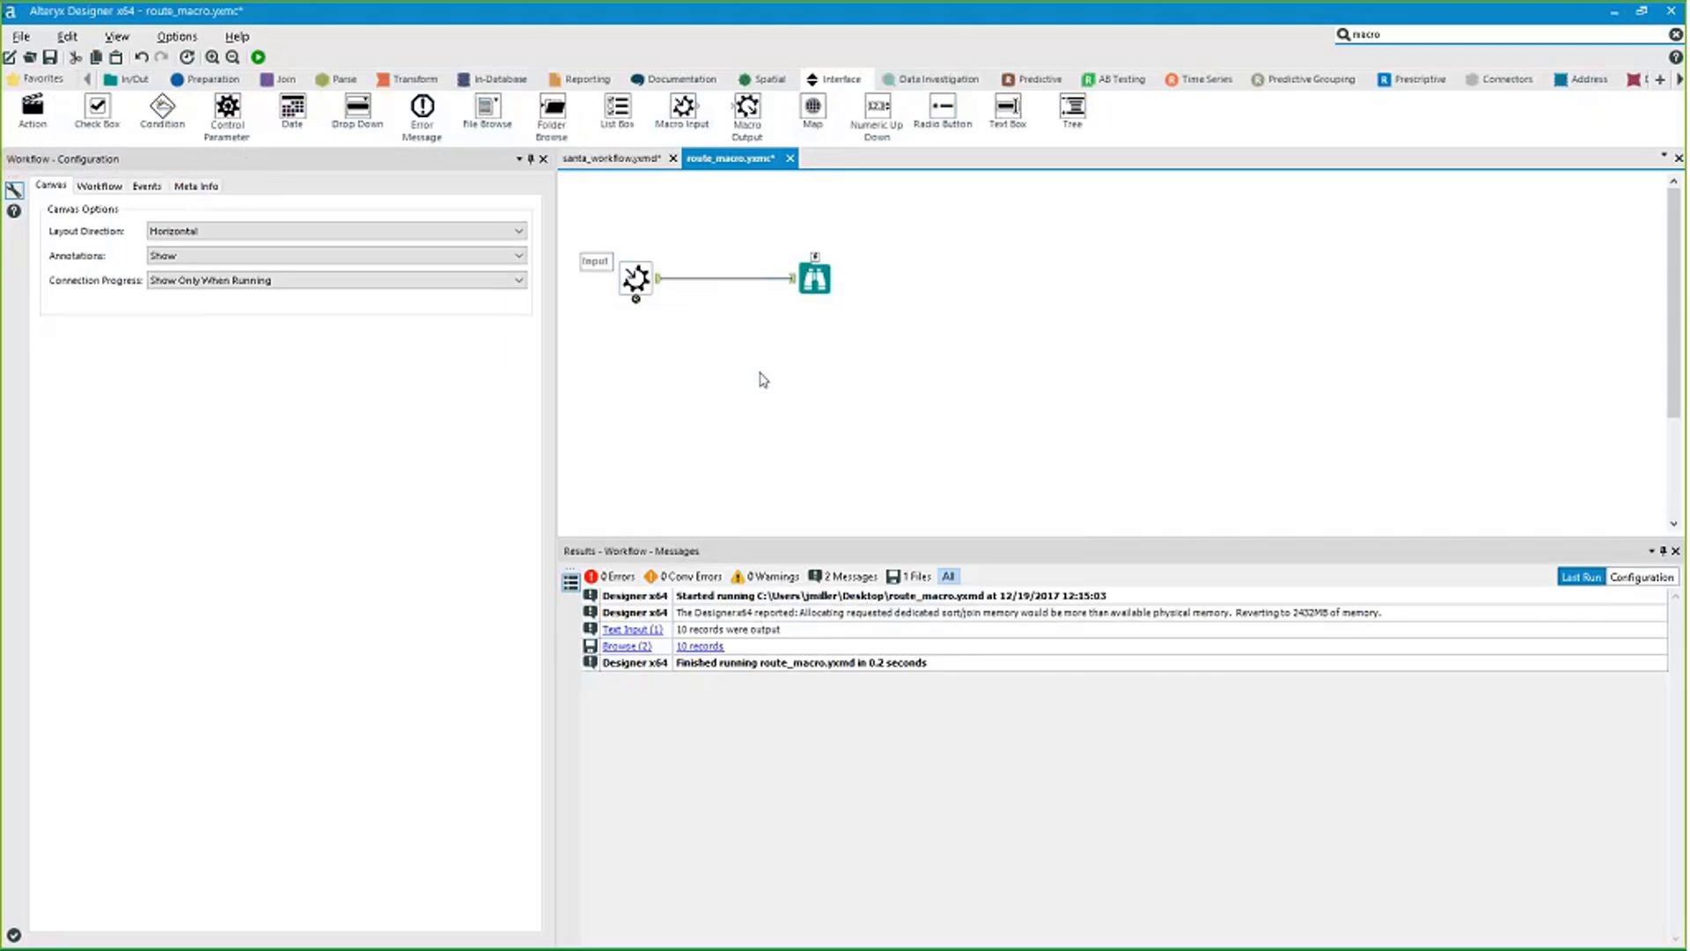
key(ctrl+s)
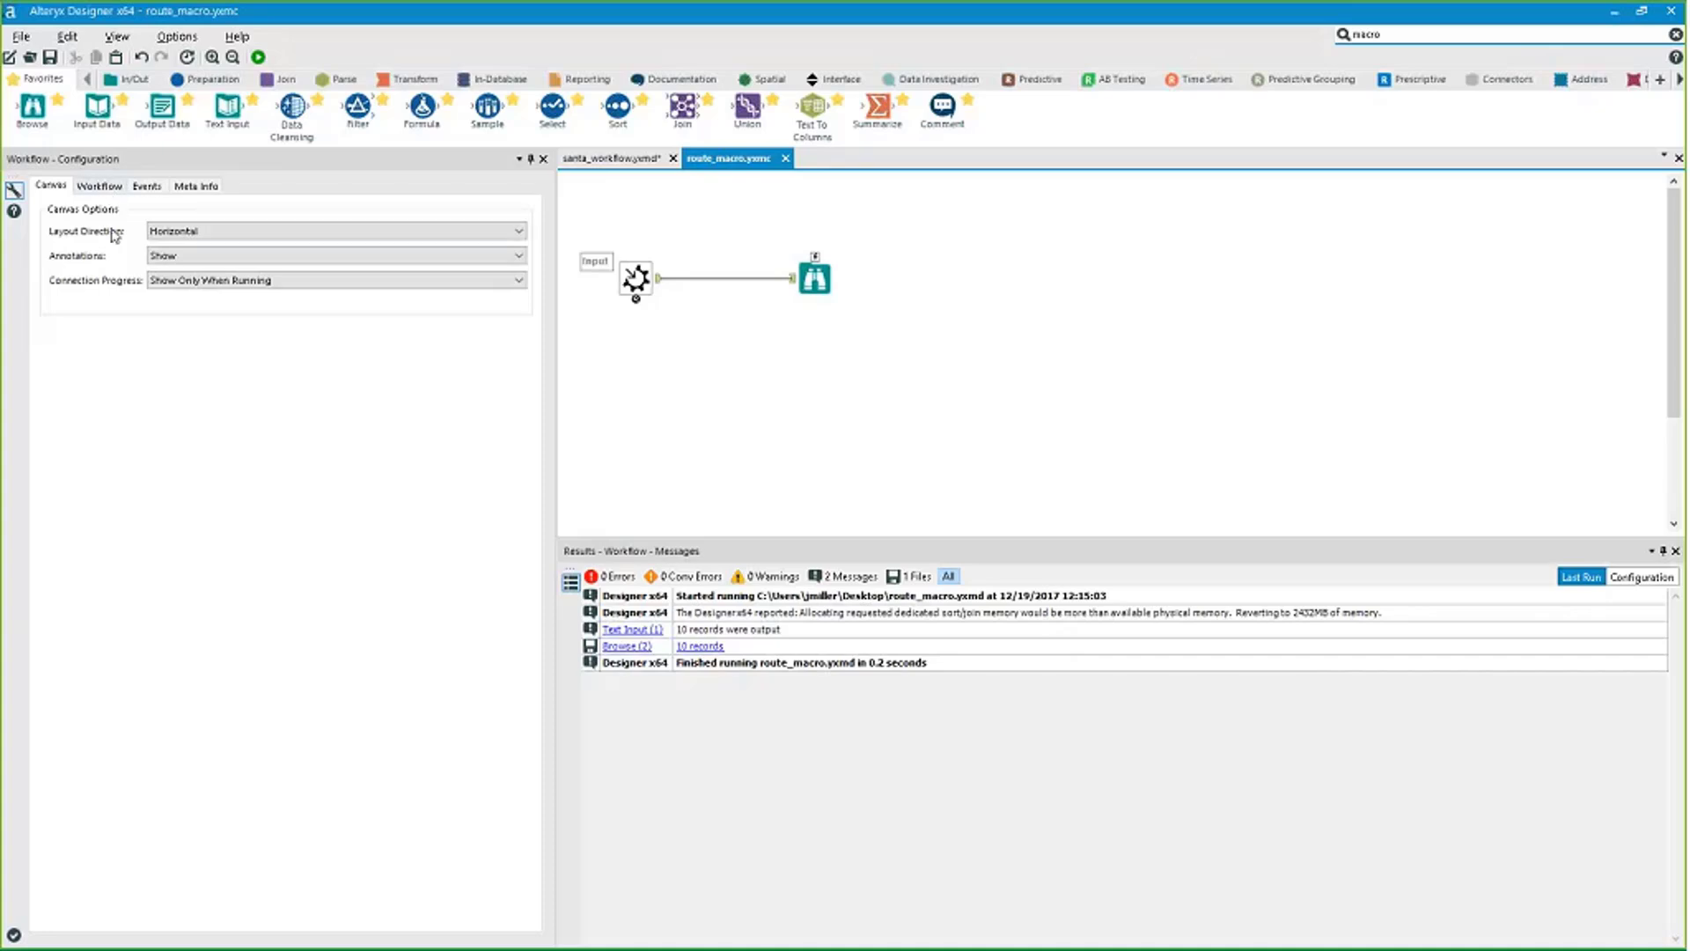
Change route_macro's type to Iterative Macro in the workflow configuration.
click(814, 278)
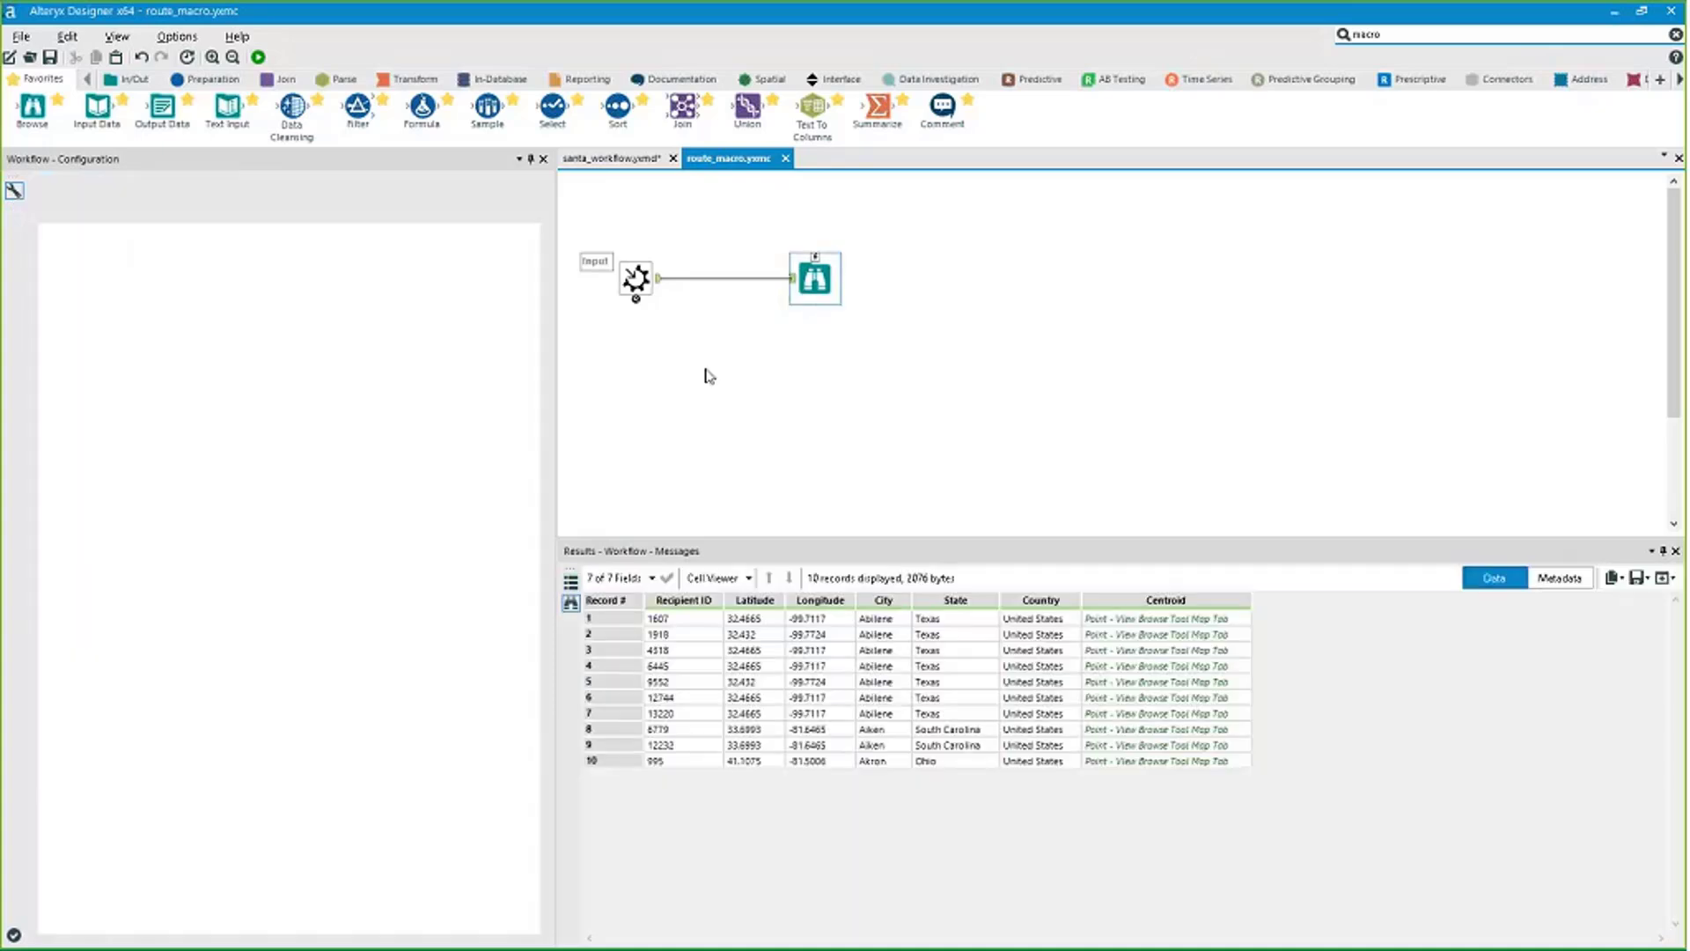
click(755, 400)
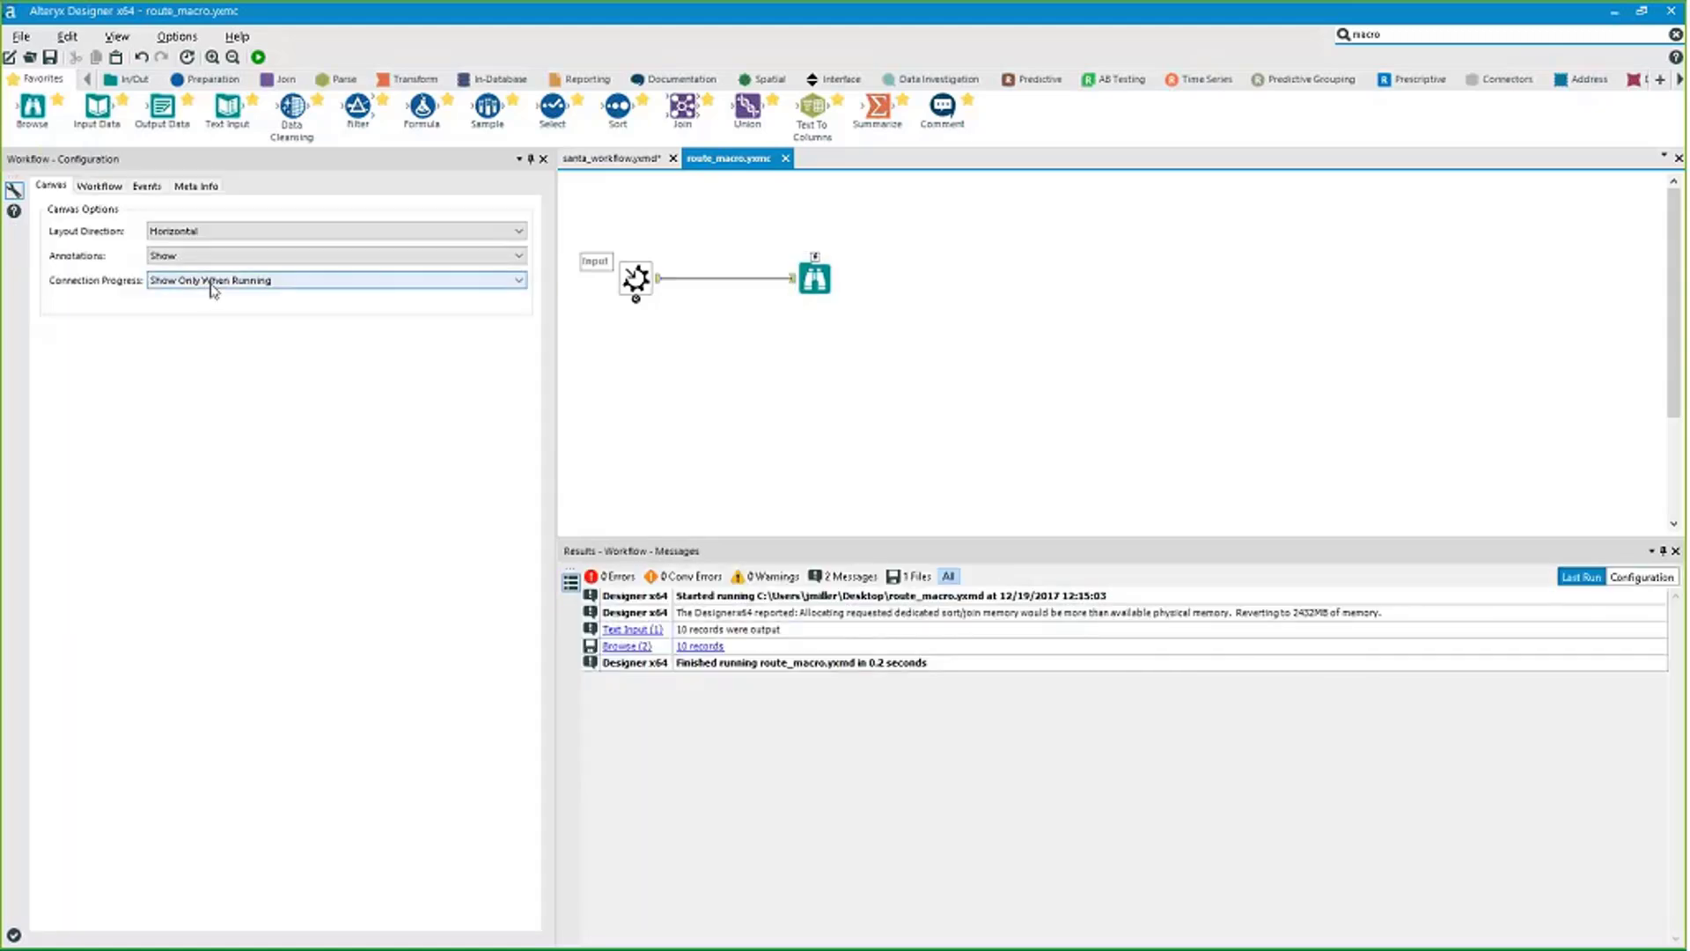
click(99, 185)
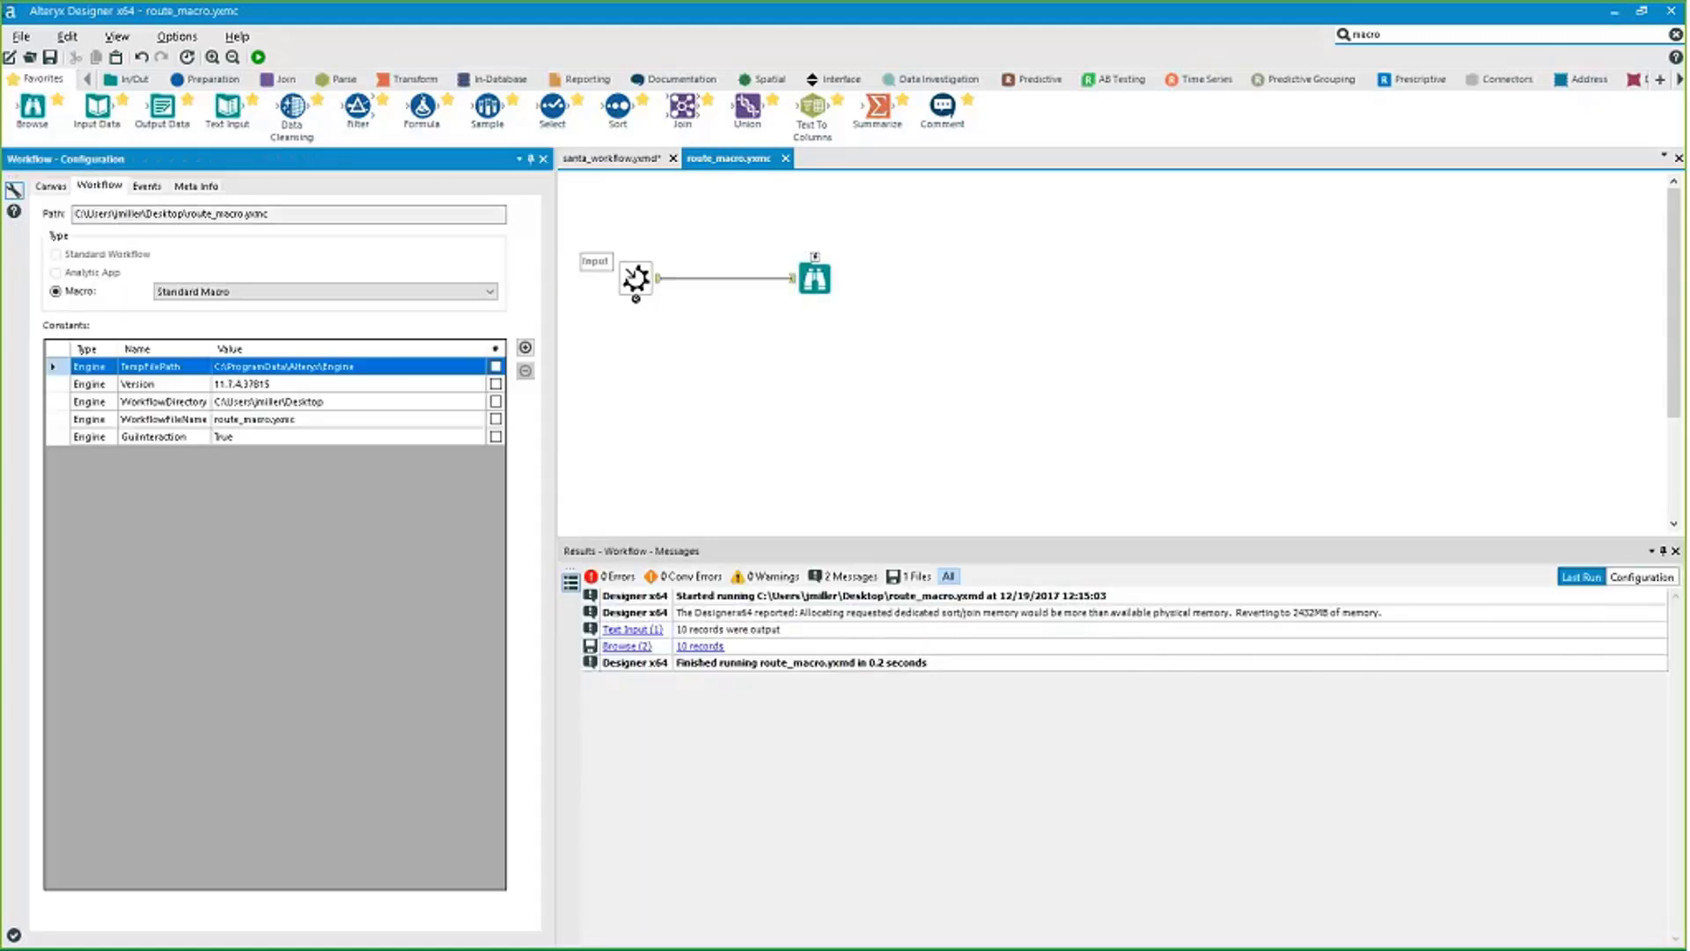
click(194, 291)
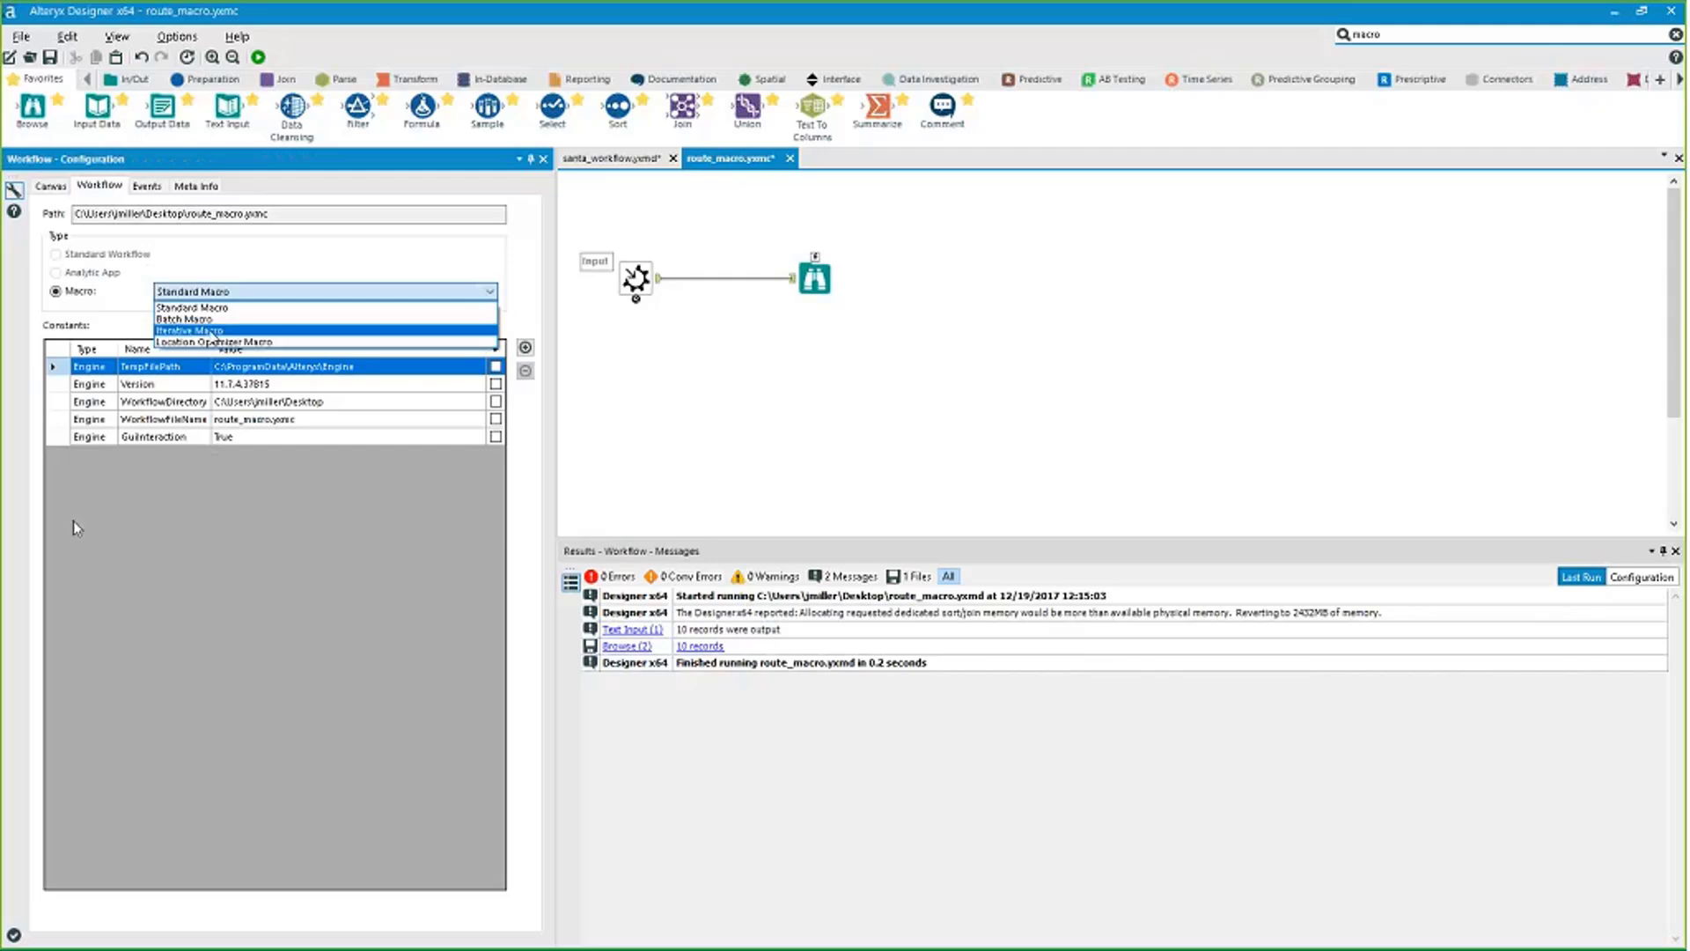
click(202, 330)
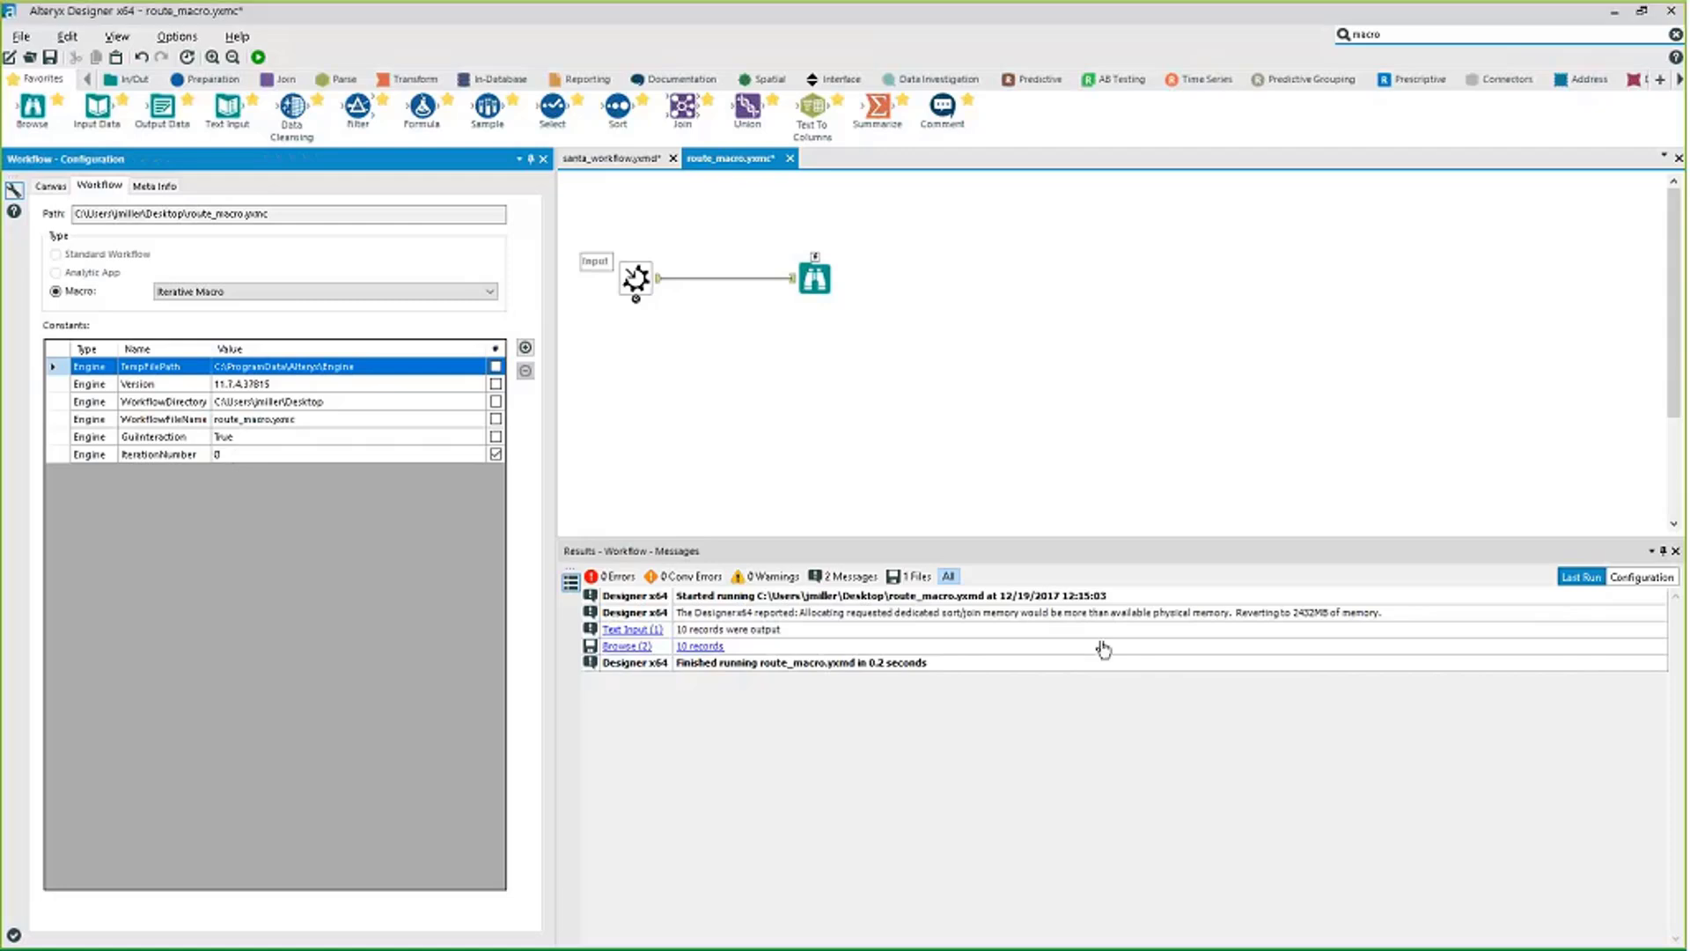
Add a Sample tool after the Macro Input that keeps the first 1 record, run route_macro and check the sampled record.
drag(814, 280, 887, 287)
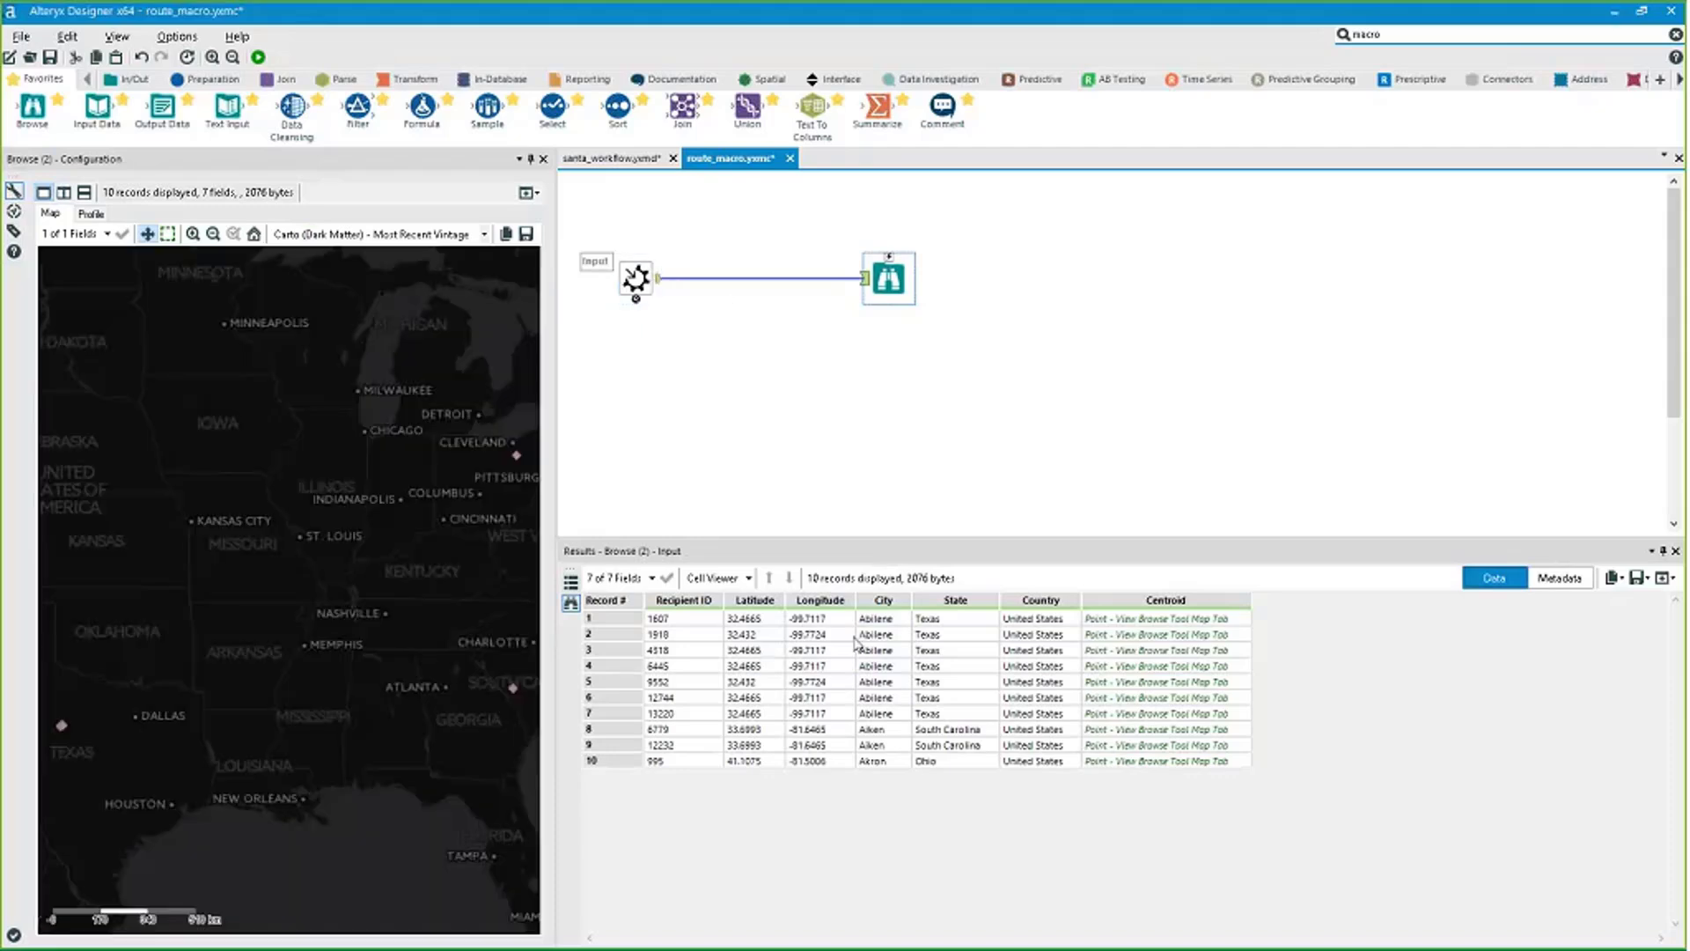
click(748, 618)
click(749, 622)
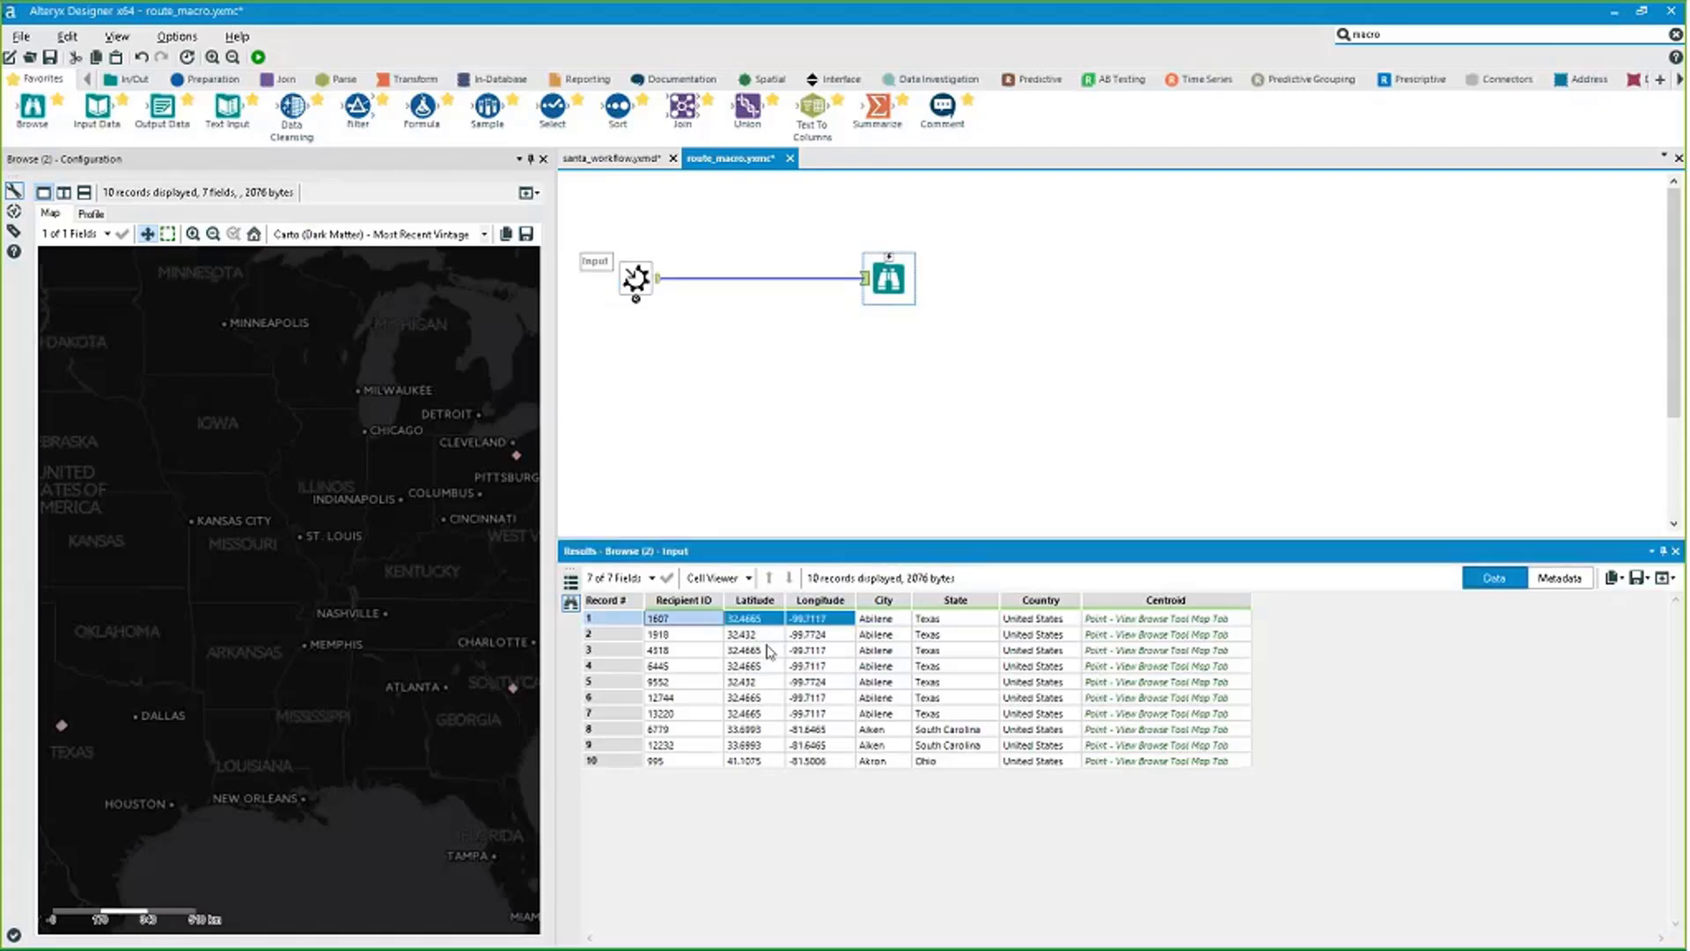
drag(487, 107, 731, 236)
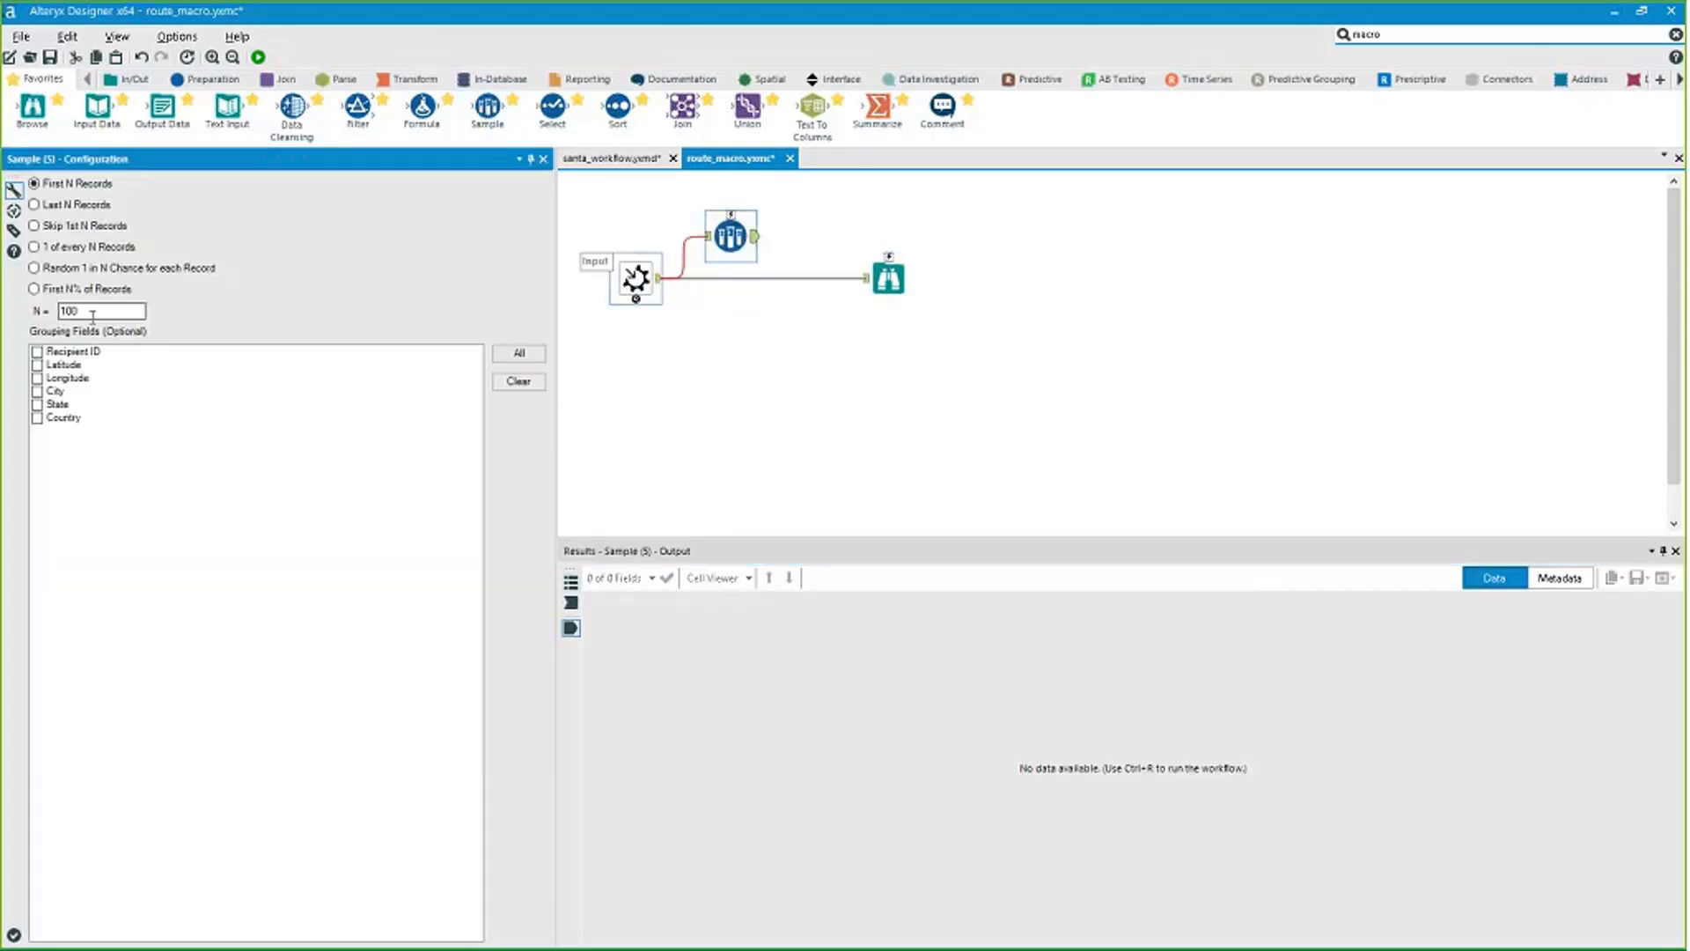
click(259, 57)
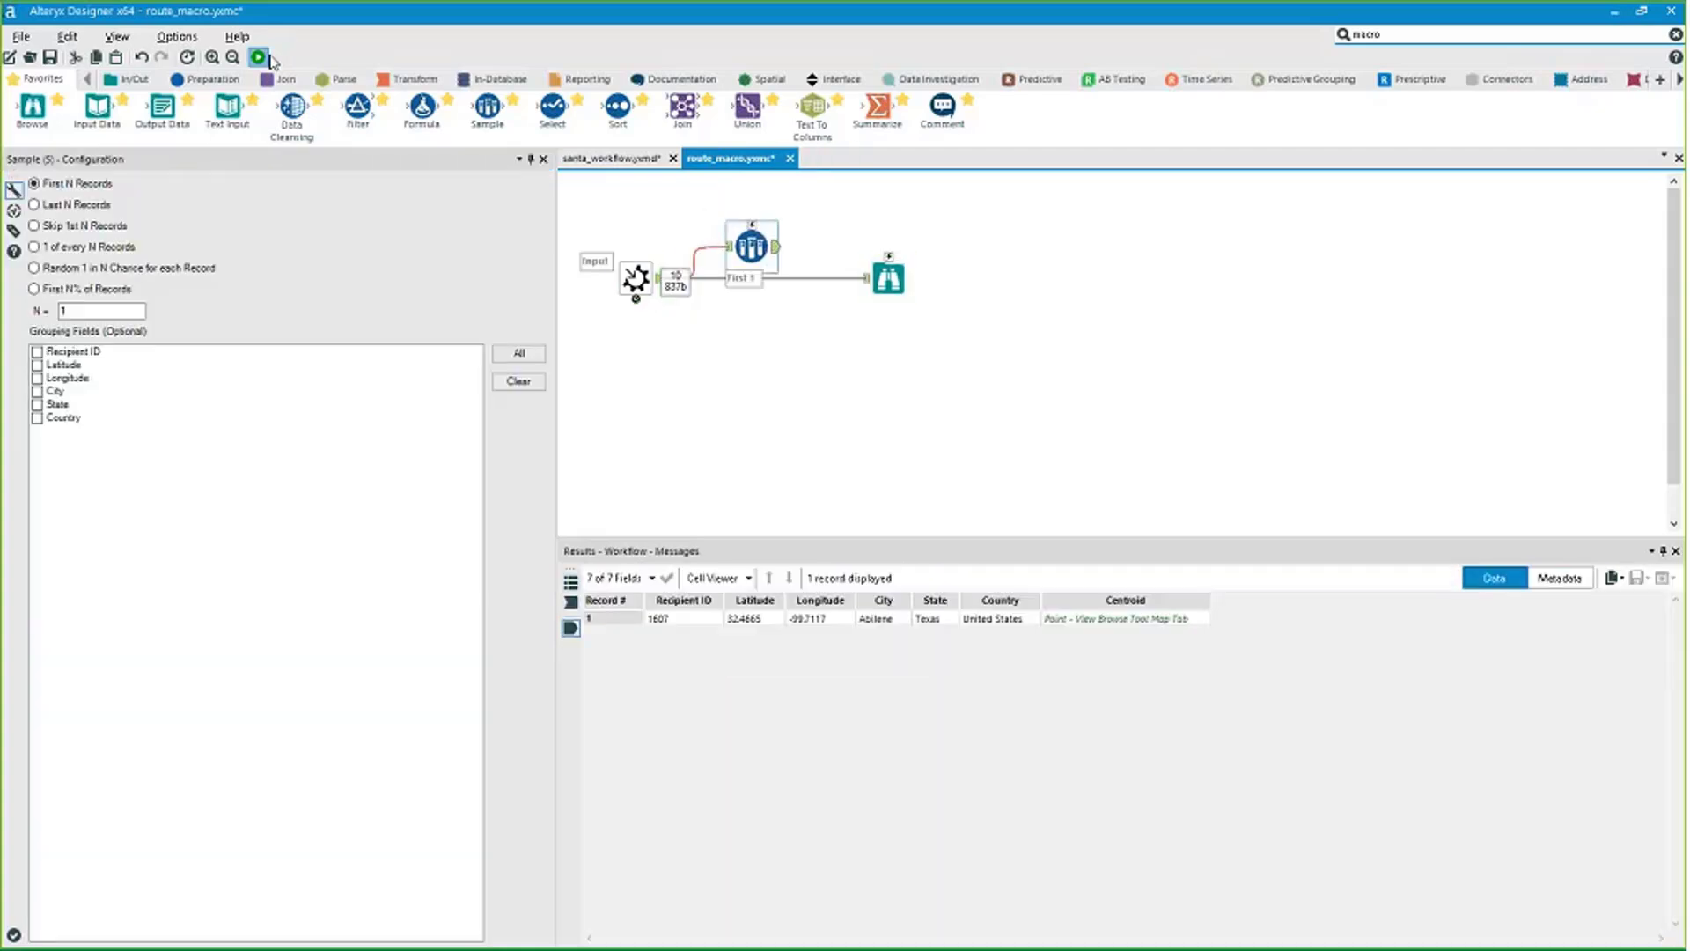
click(798, 623)
drag(799, 623, 883, 630)
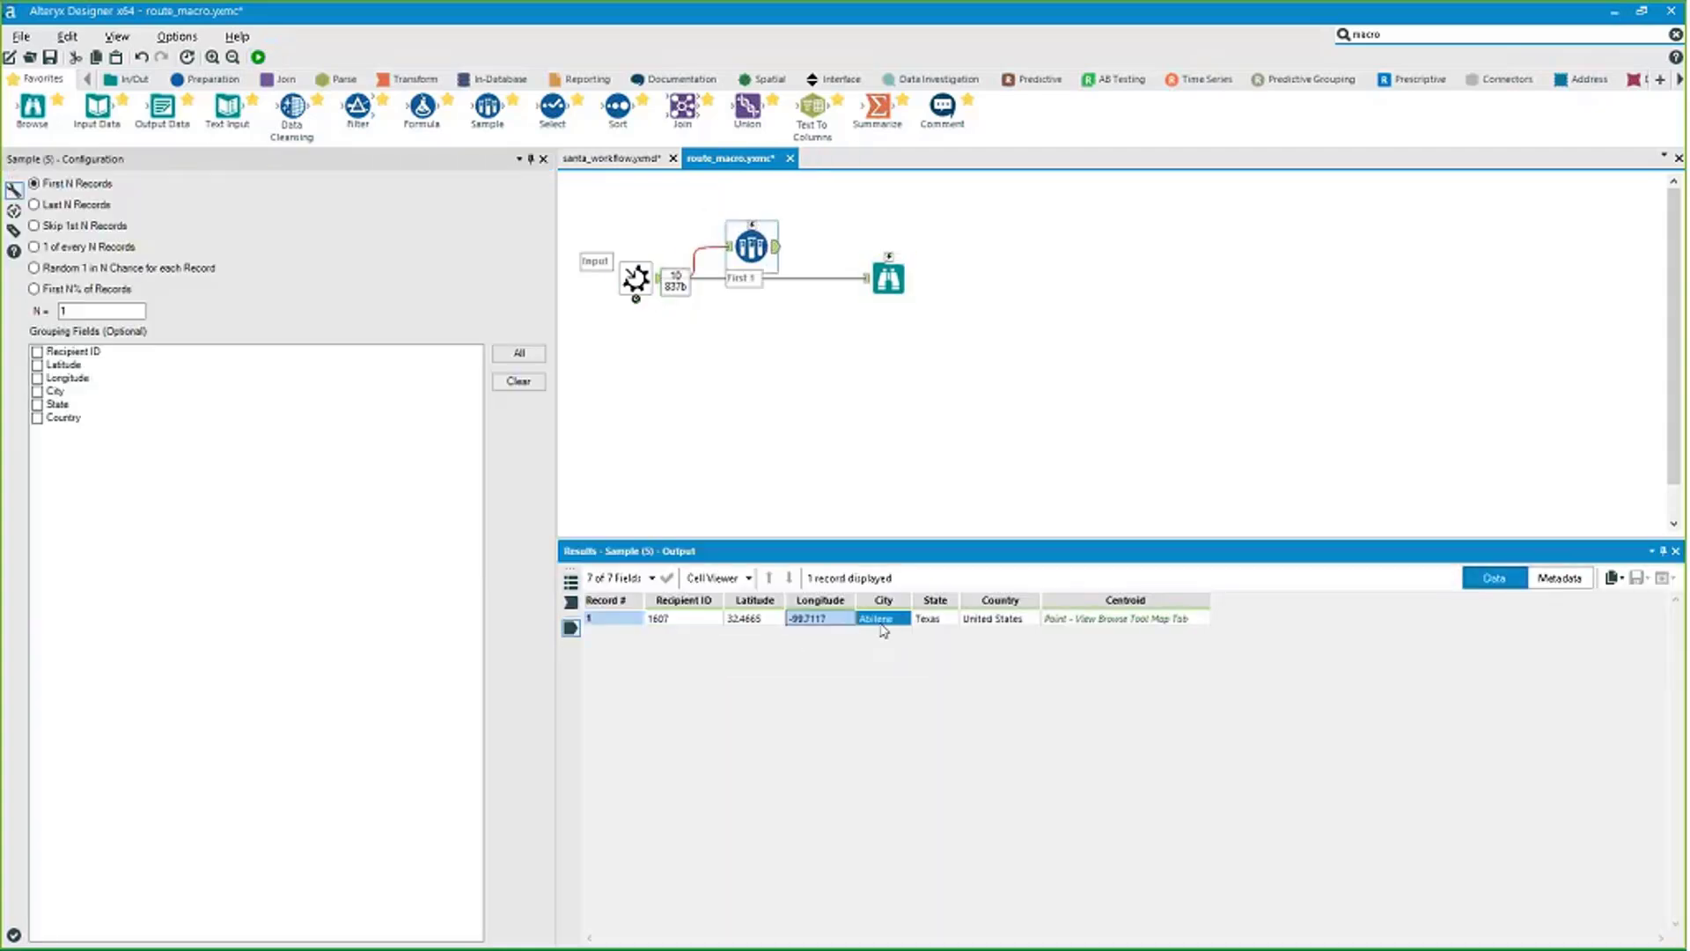
click(995, 628)
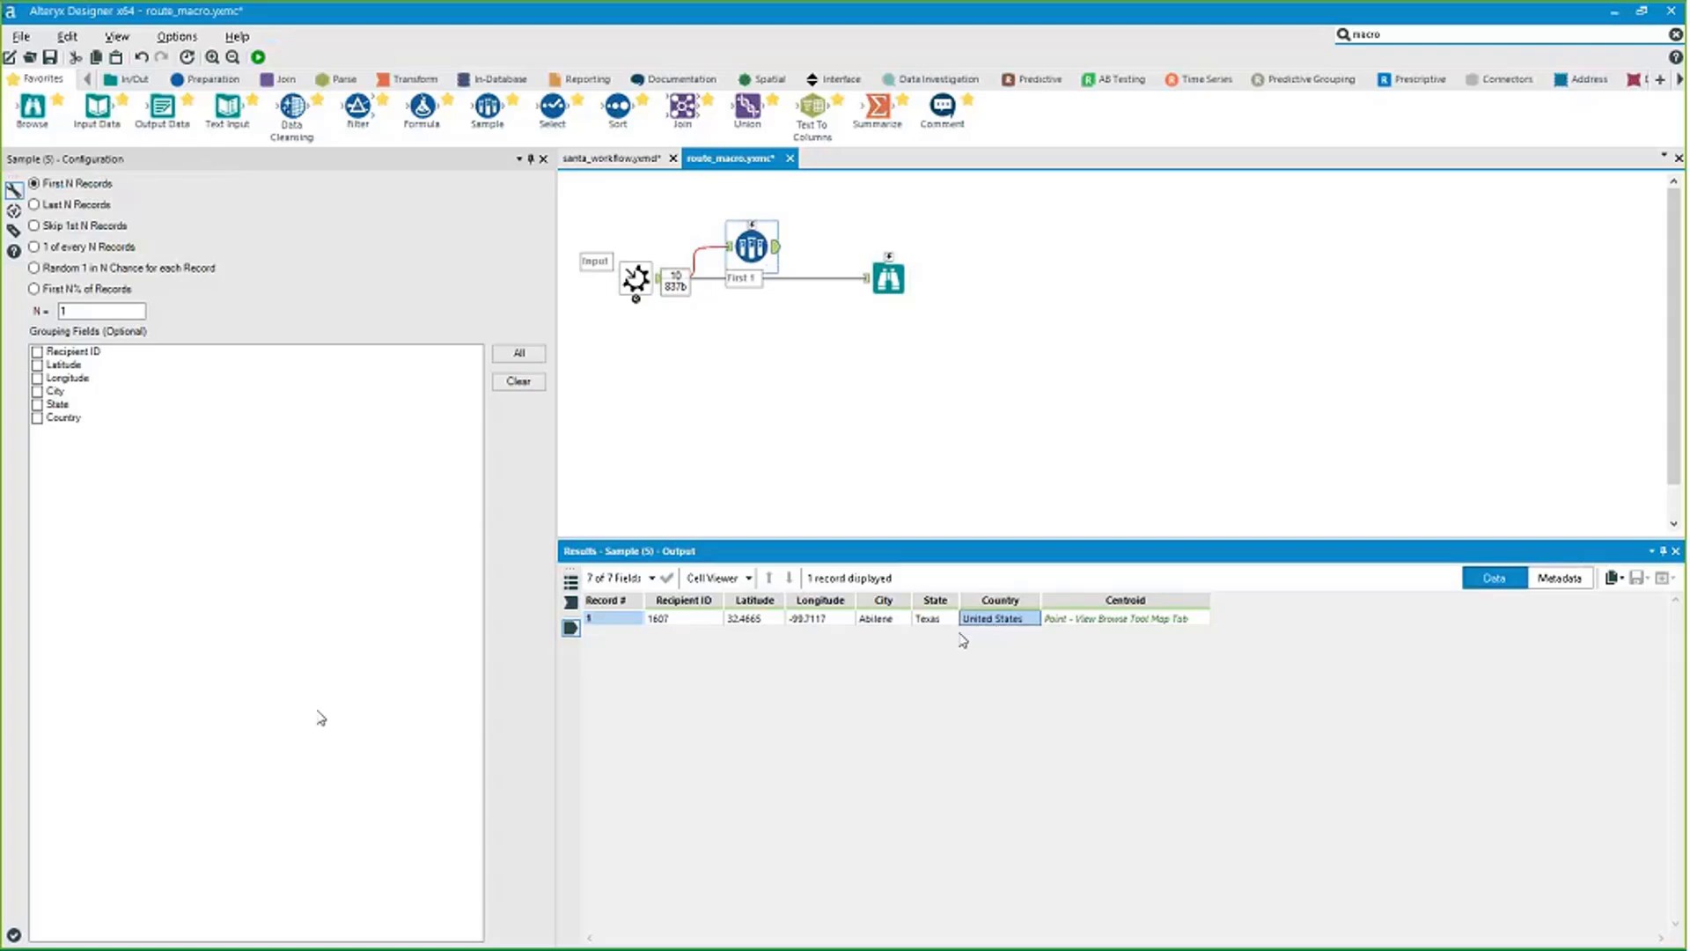
drag(935, 620, 827, 621)
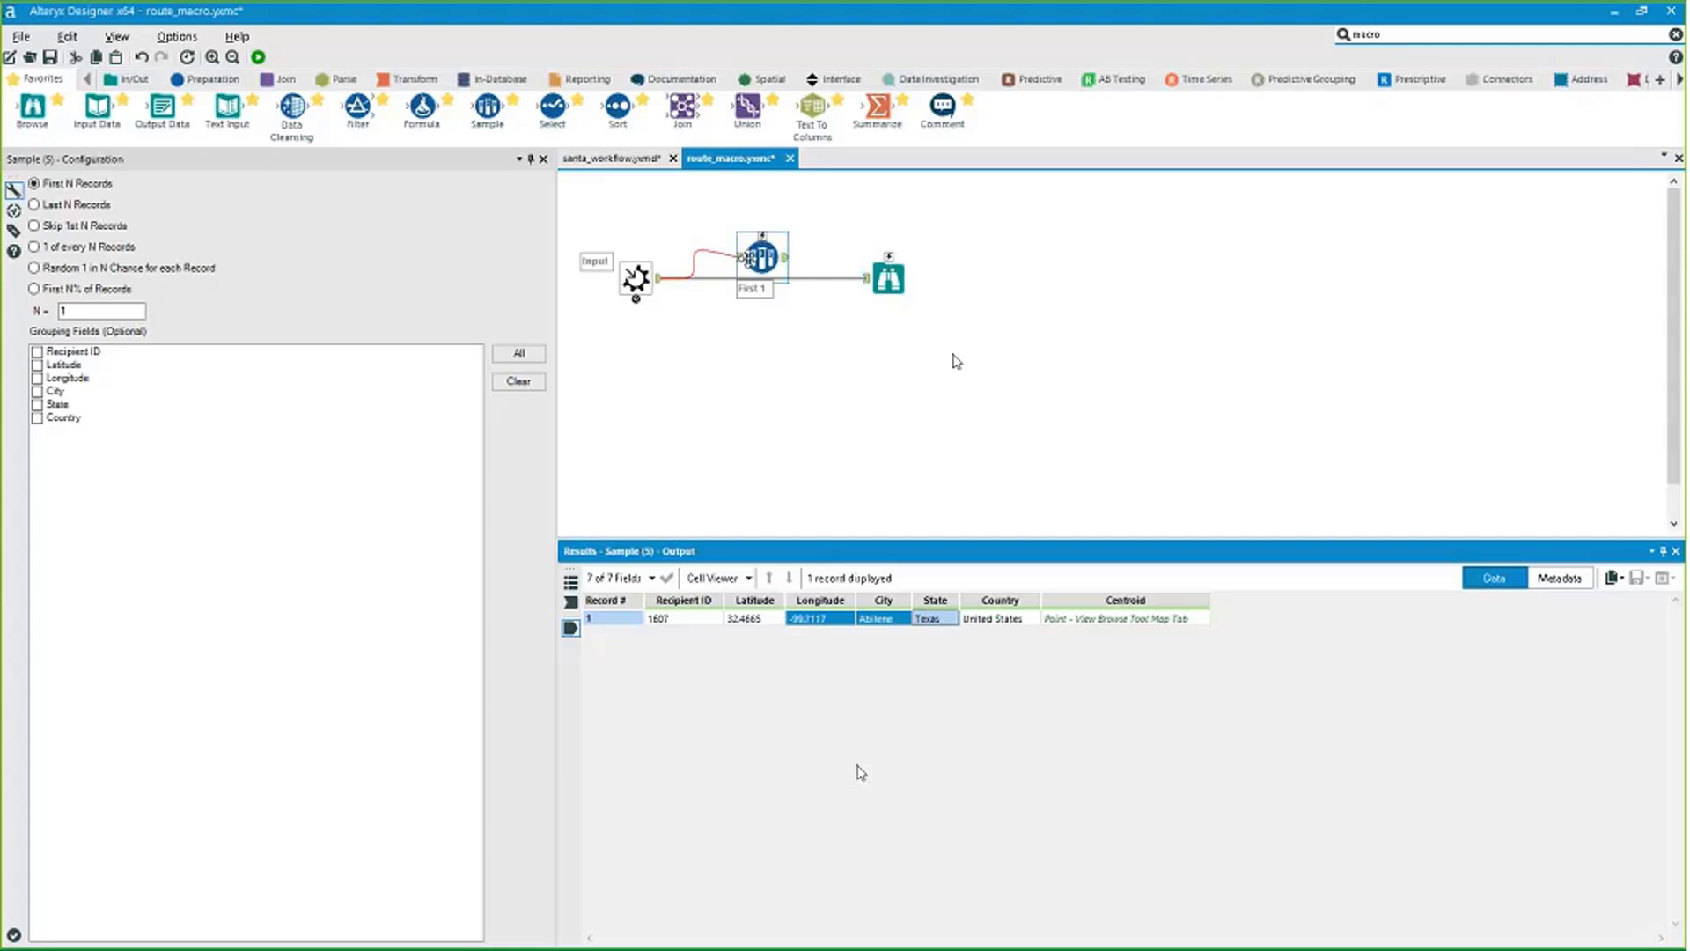
Add a second Sample tool below the first, fed by the Macro Input, set it to skip the 1st 1 record, and run route_macro.
drag(762, 268, 792, 323)
click(1098, 620)
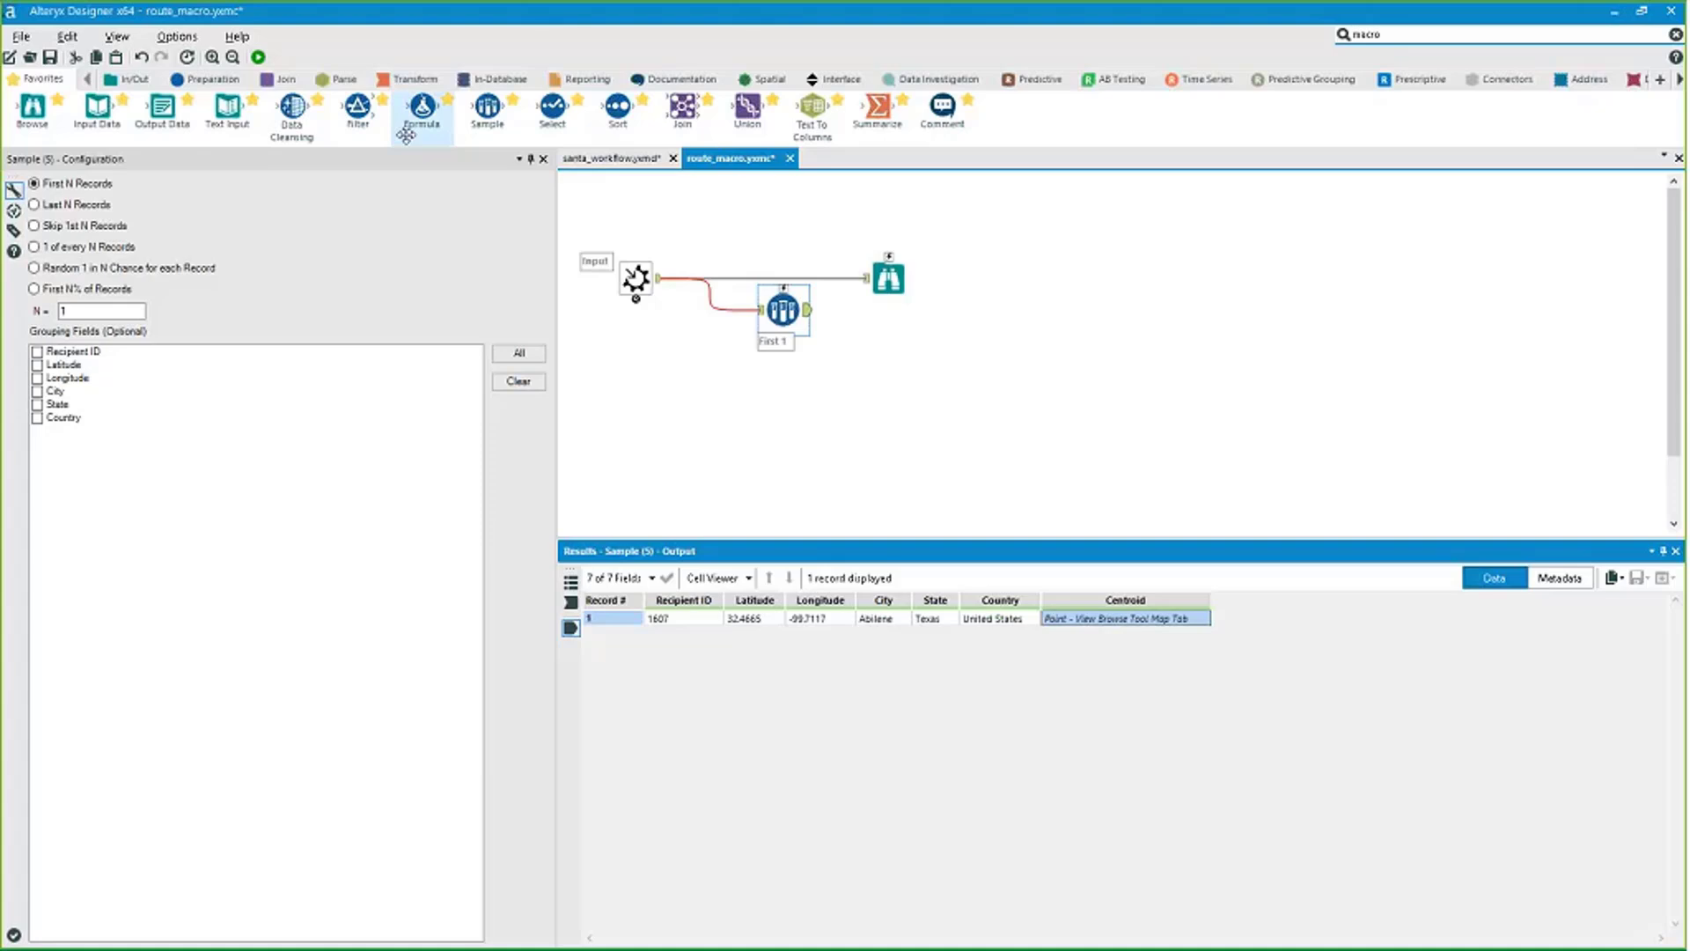
drag(486, 119, 771, 396)
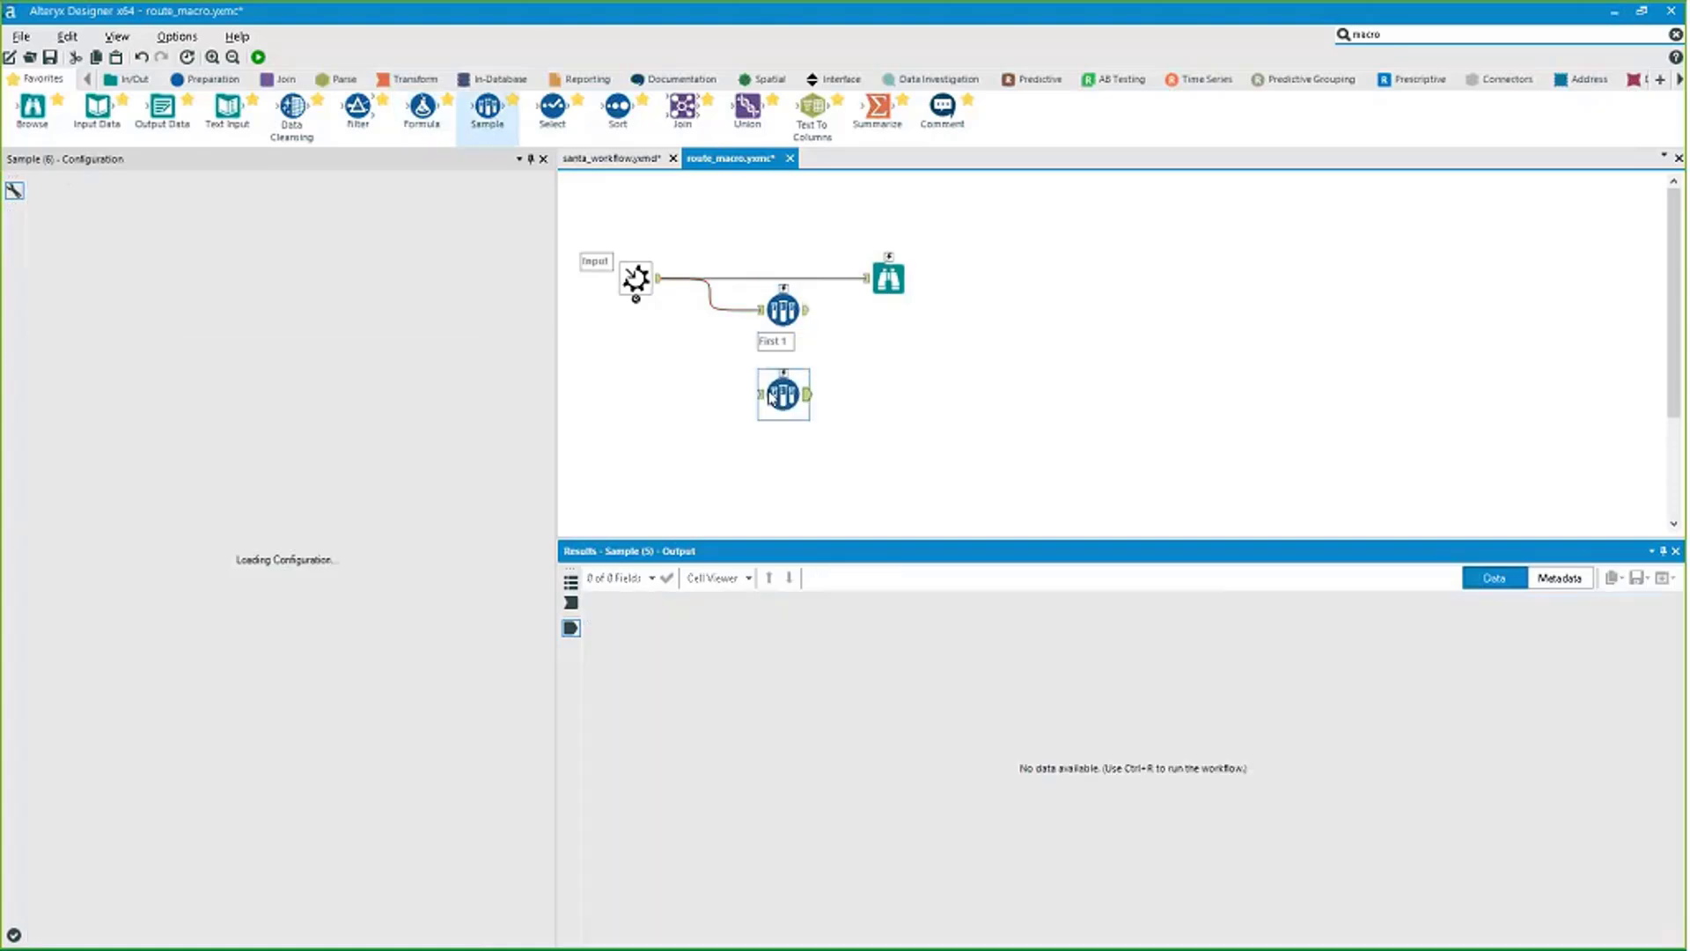
drag(660, 280, 758, 393)
click(79, 226)
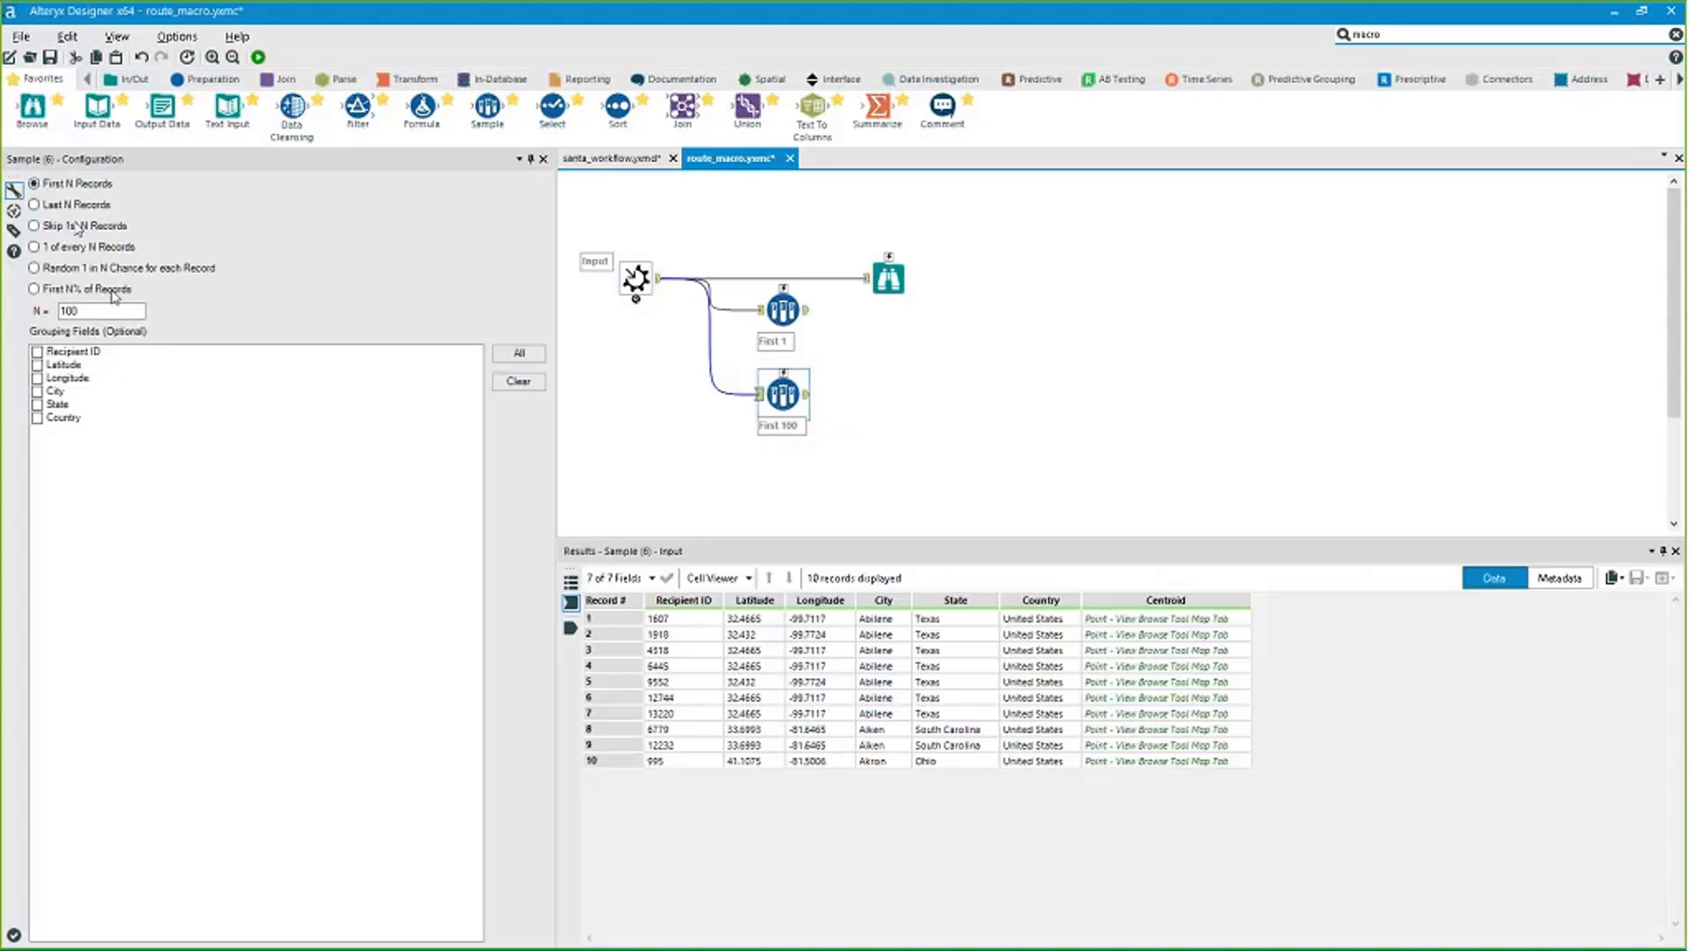
click(95, 309)
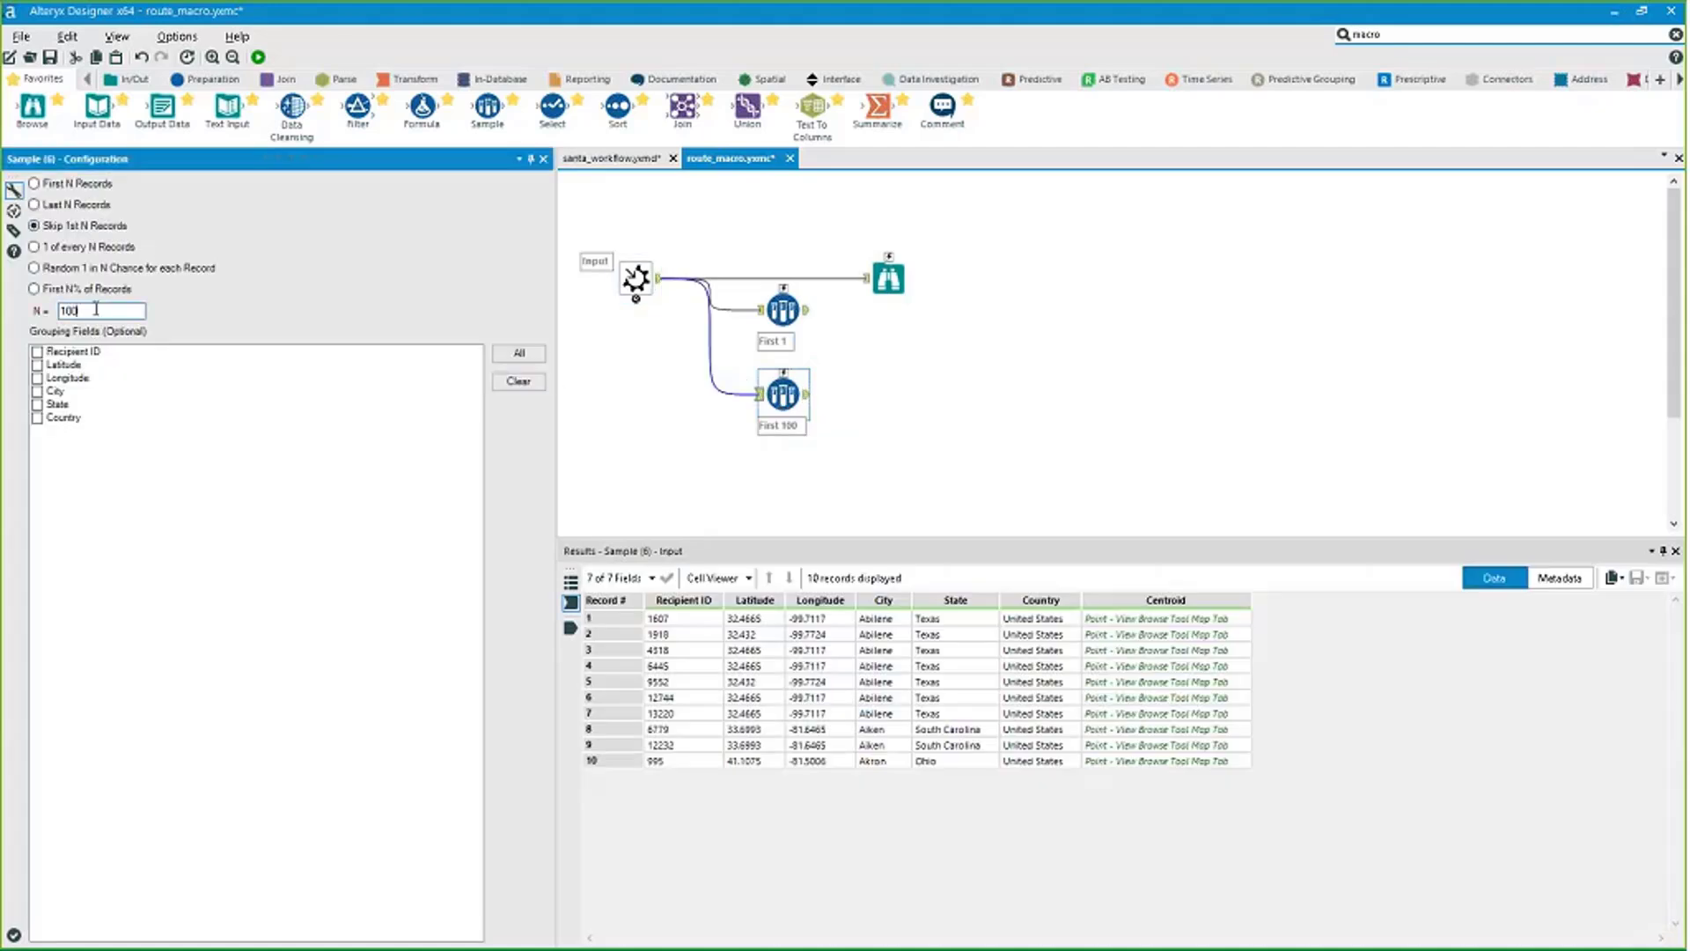
key(BackSpace)
key(BackSpace)
click(259, 58)
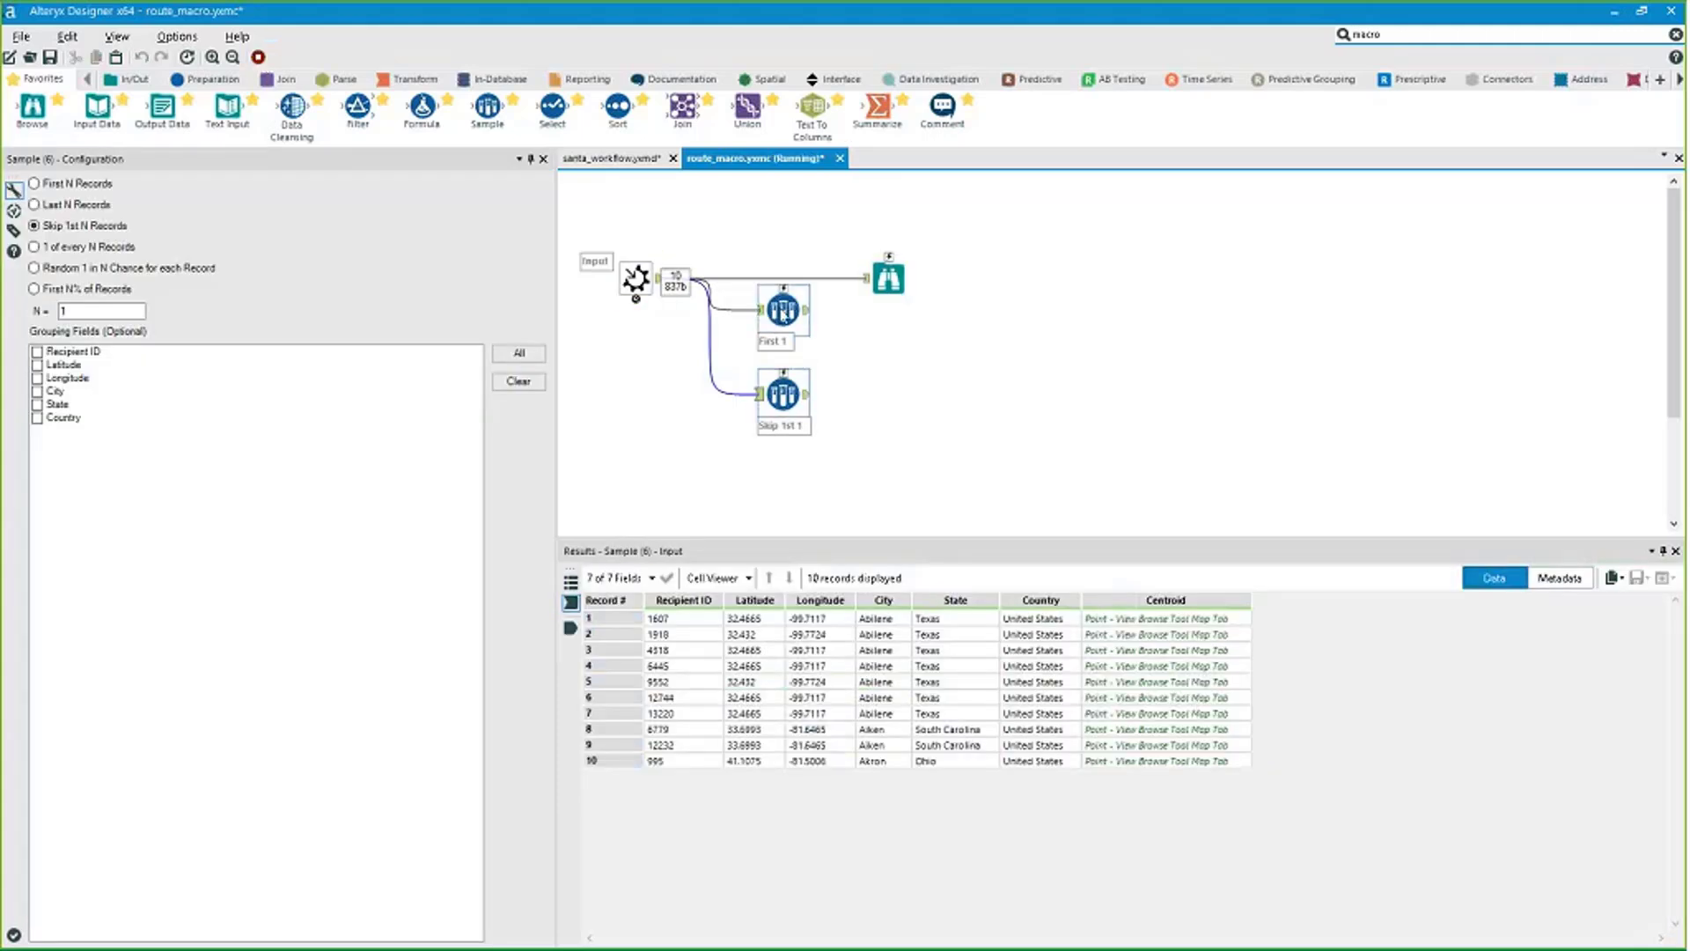
click(782, 313)
click(788, 405)
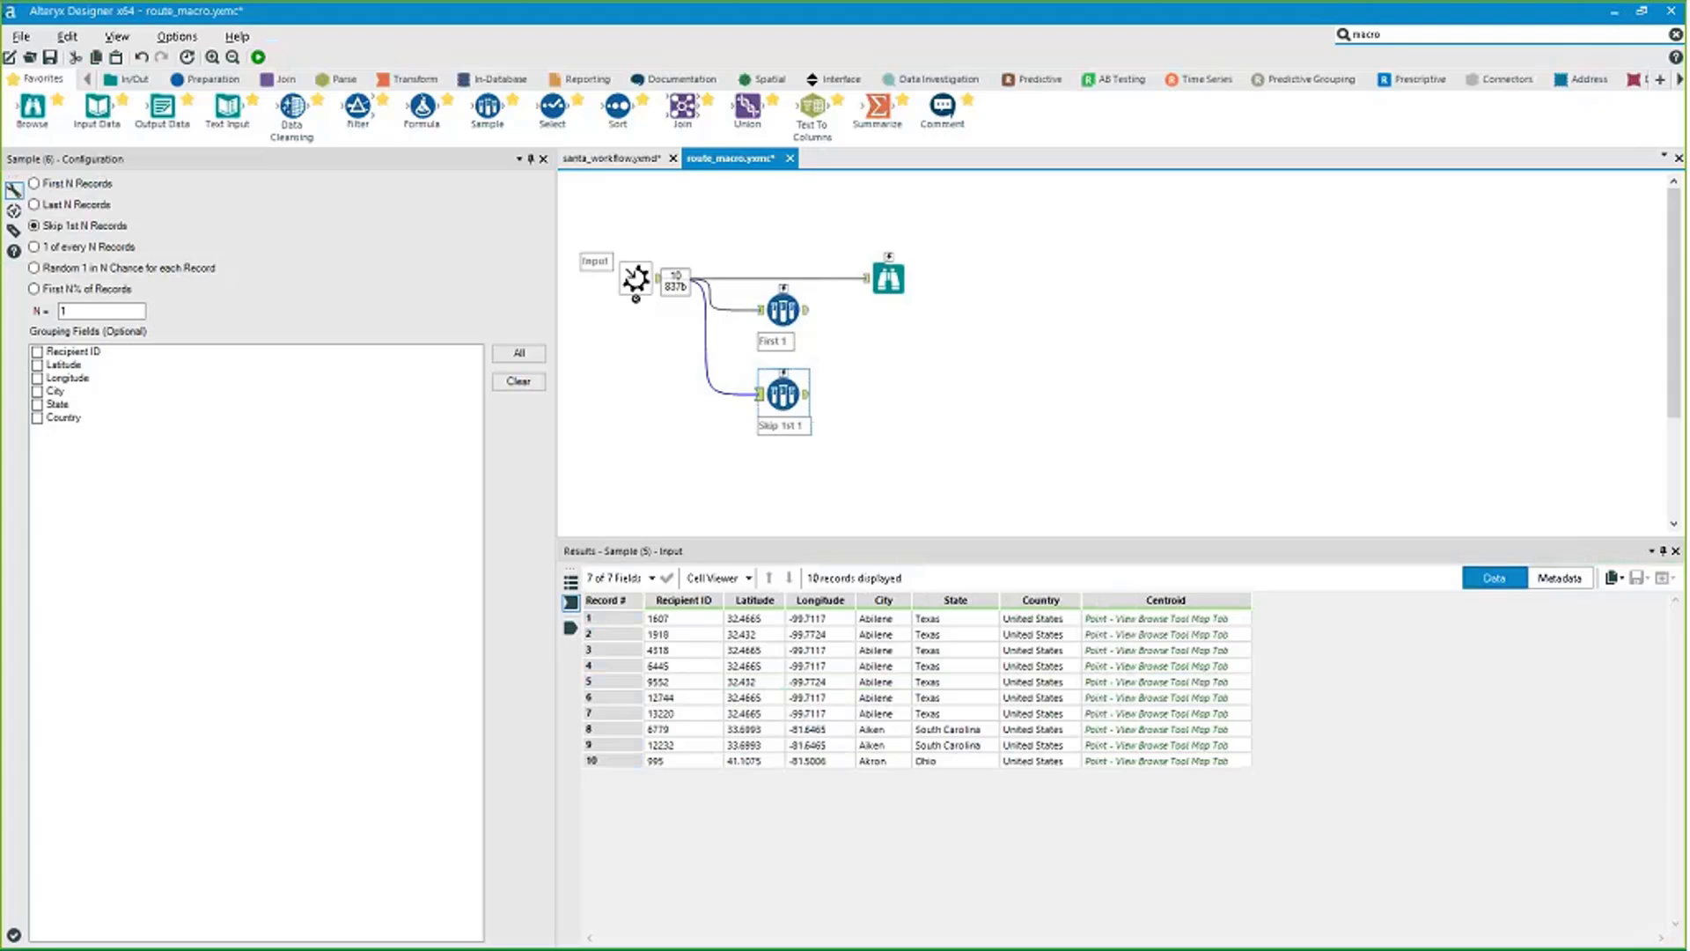
Add a Find Nearest tool with First 1 as targets and Skip 1st 1 as universe, and delete the old Browse tool.
click(762, 79)
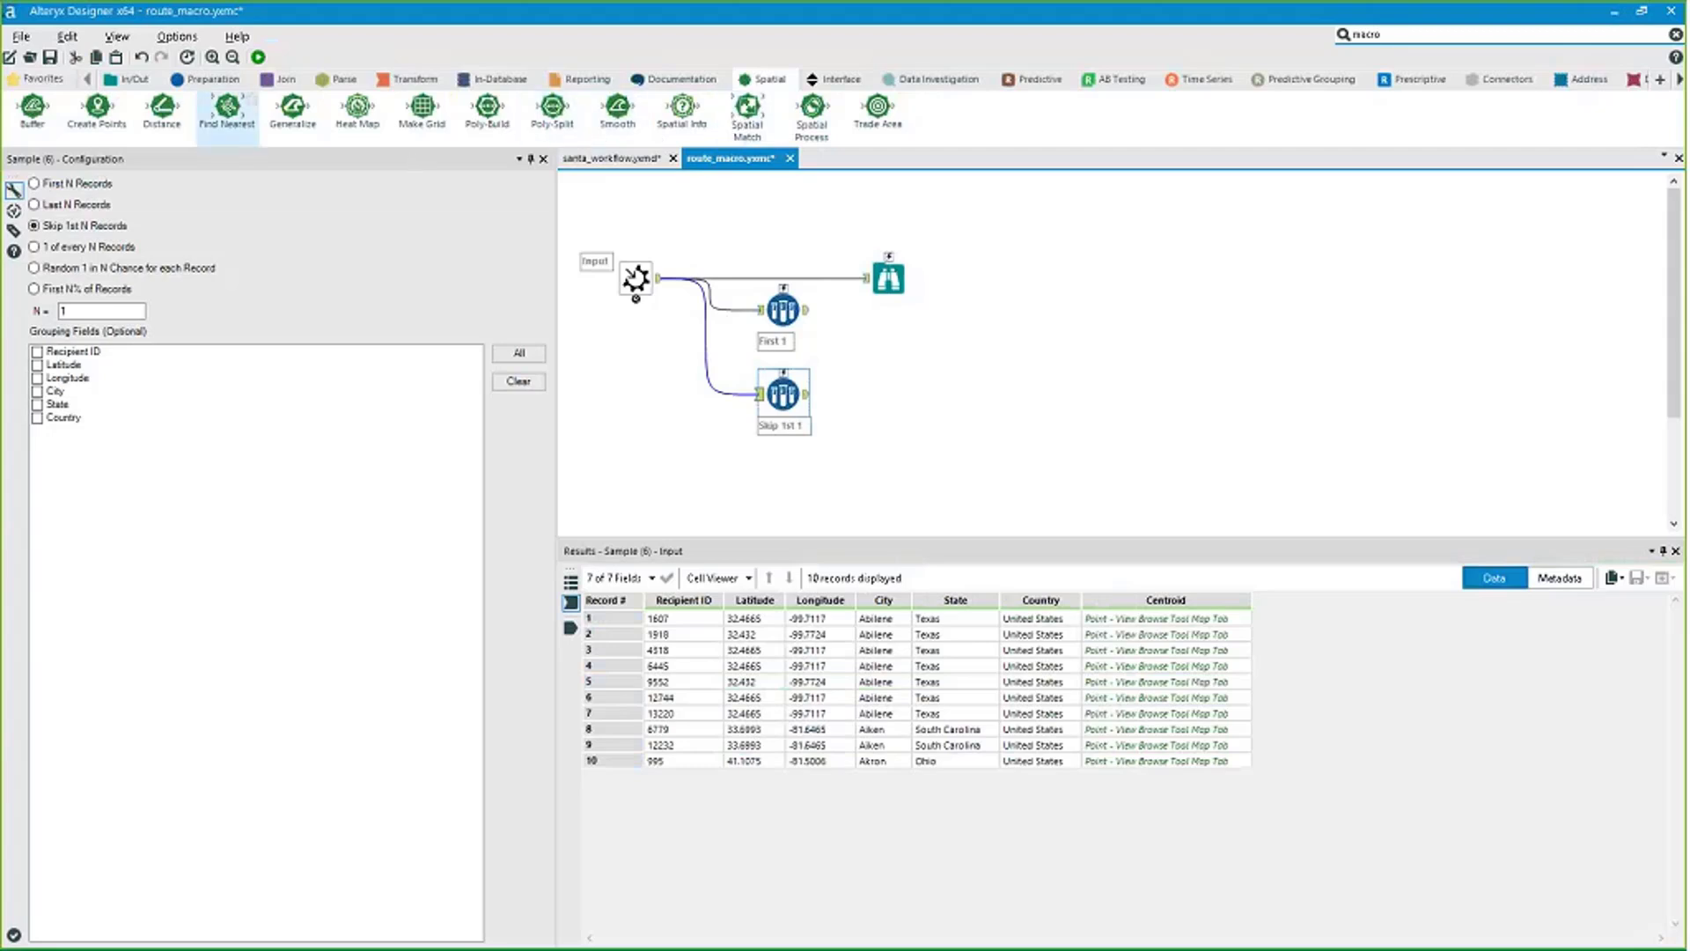
drag(227, 107, 889, 333)
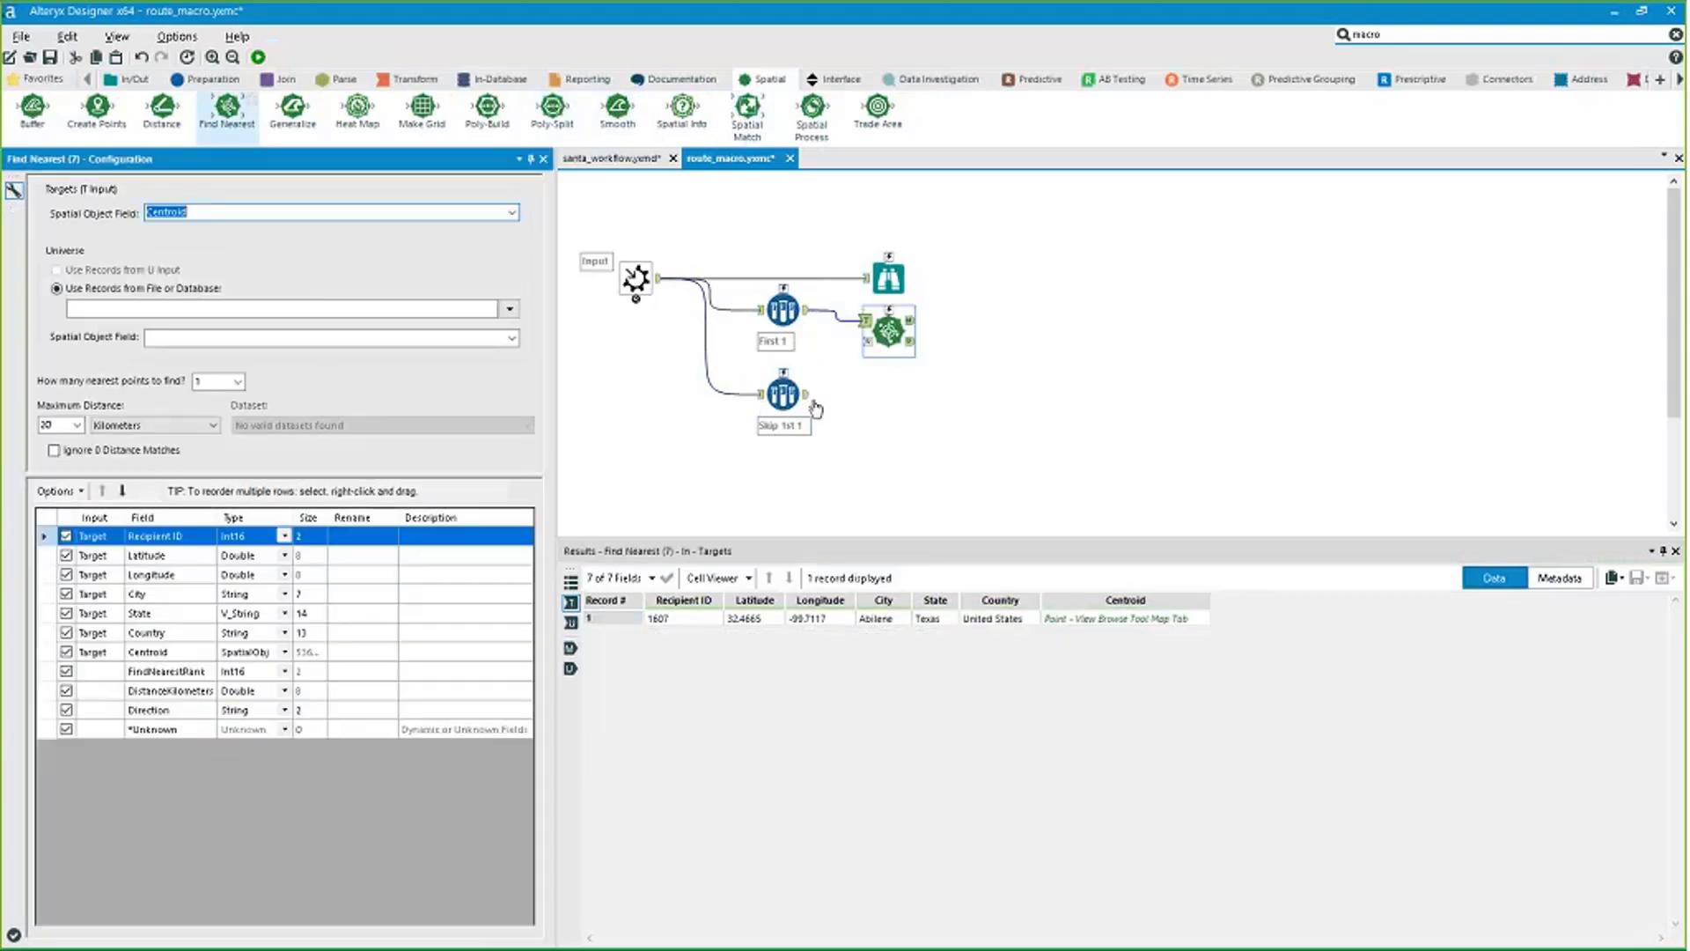
drag(806, 394, 888, 308)
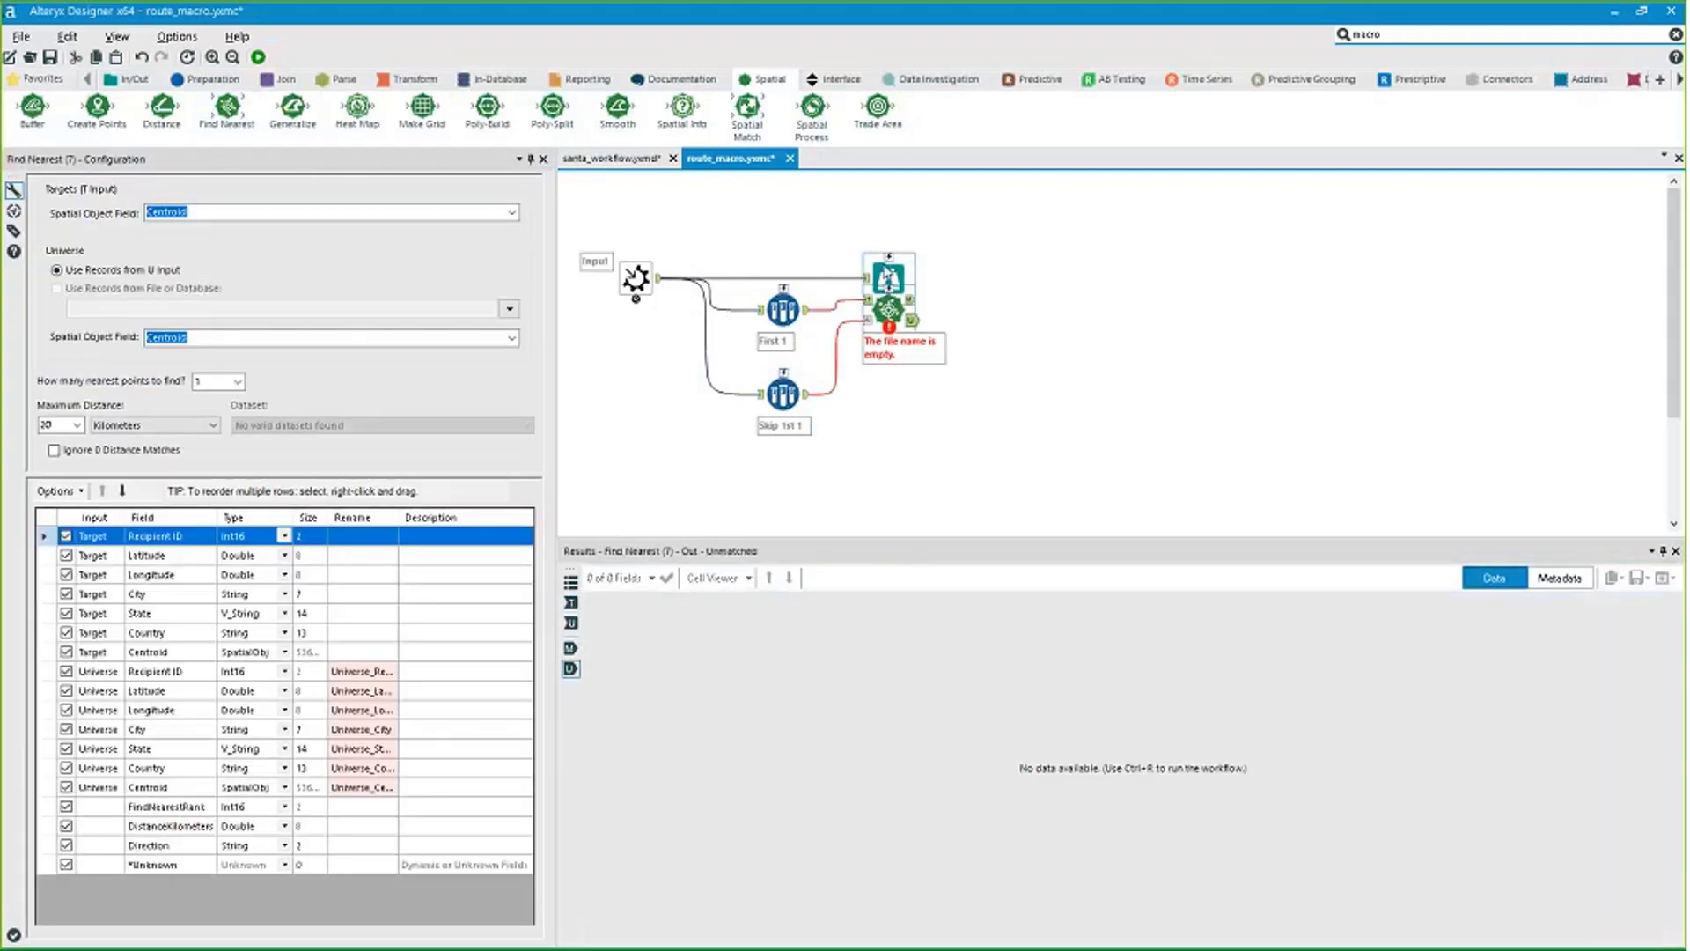
click(888, 278)
key(Delete)
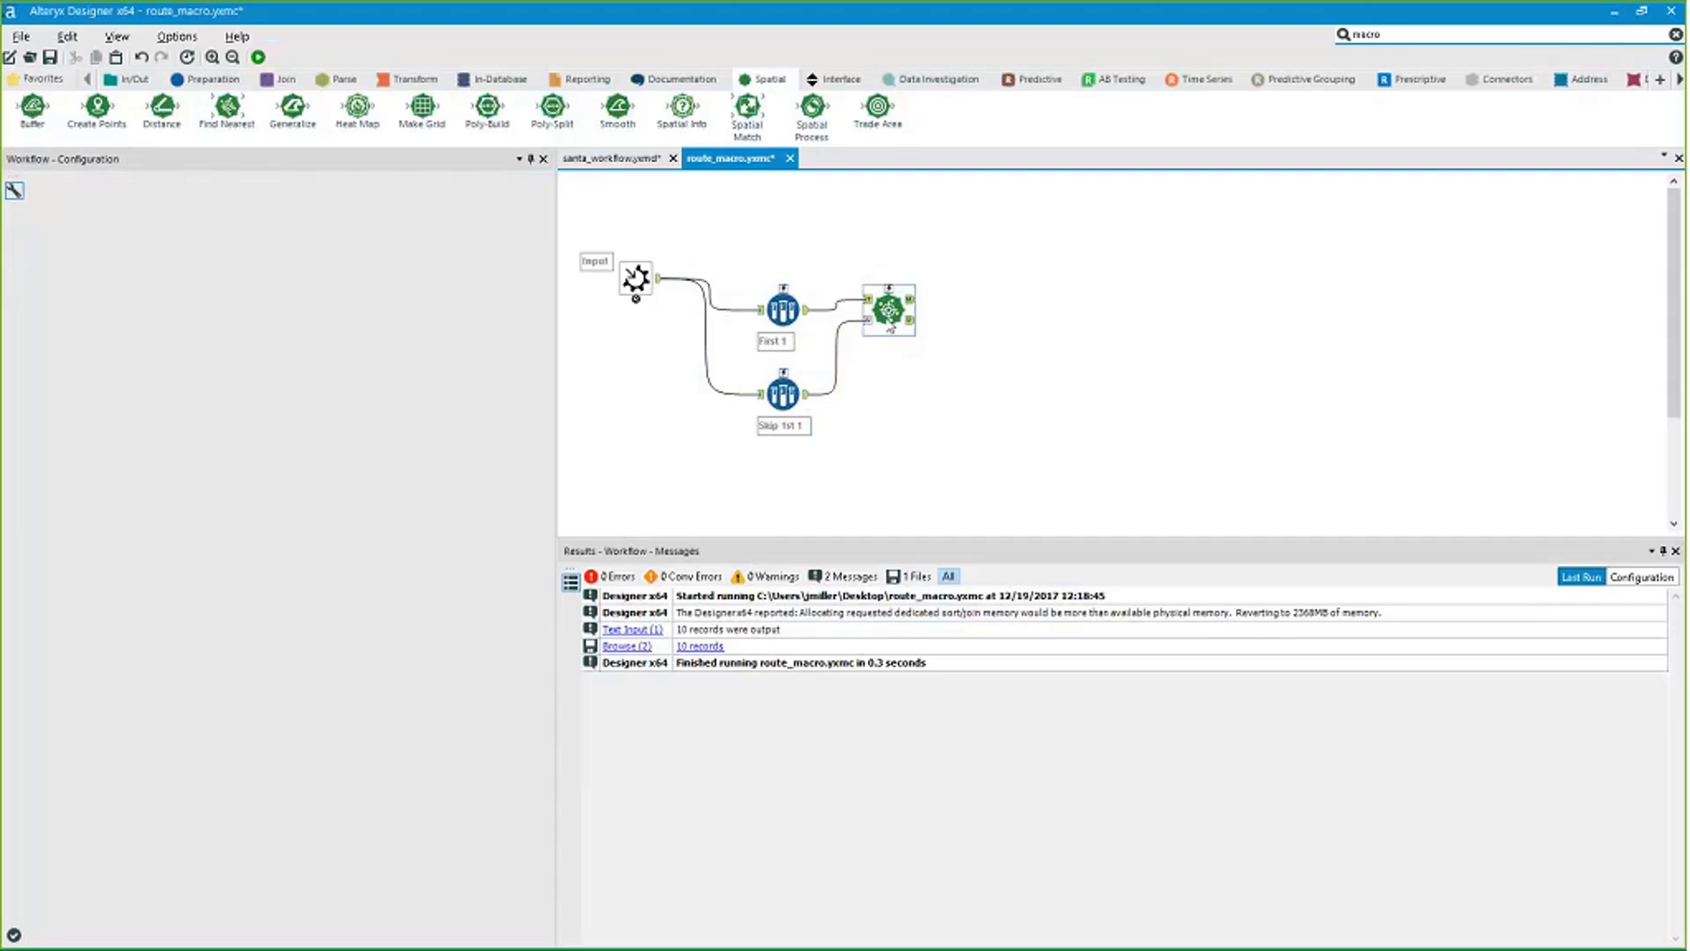
click(891, 327)
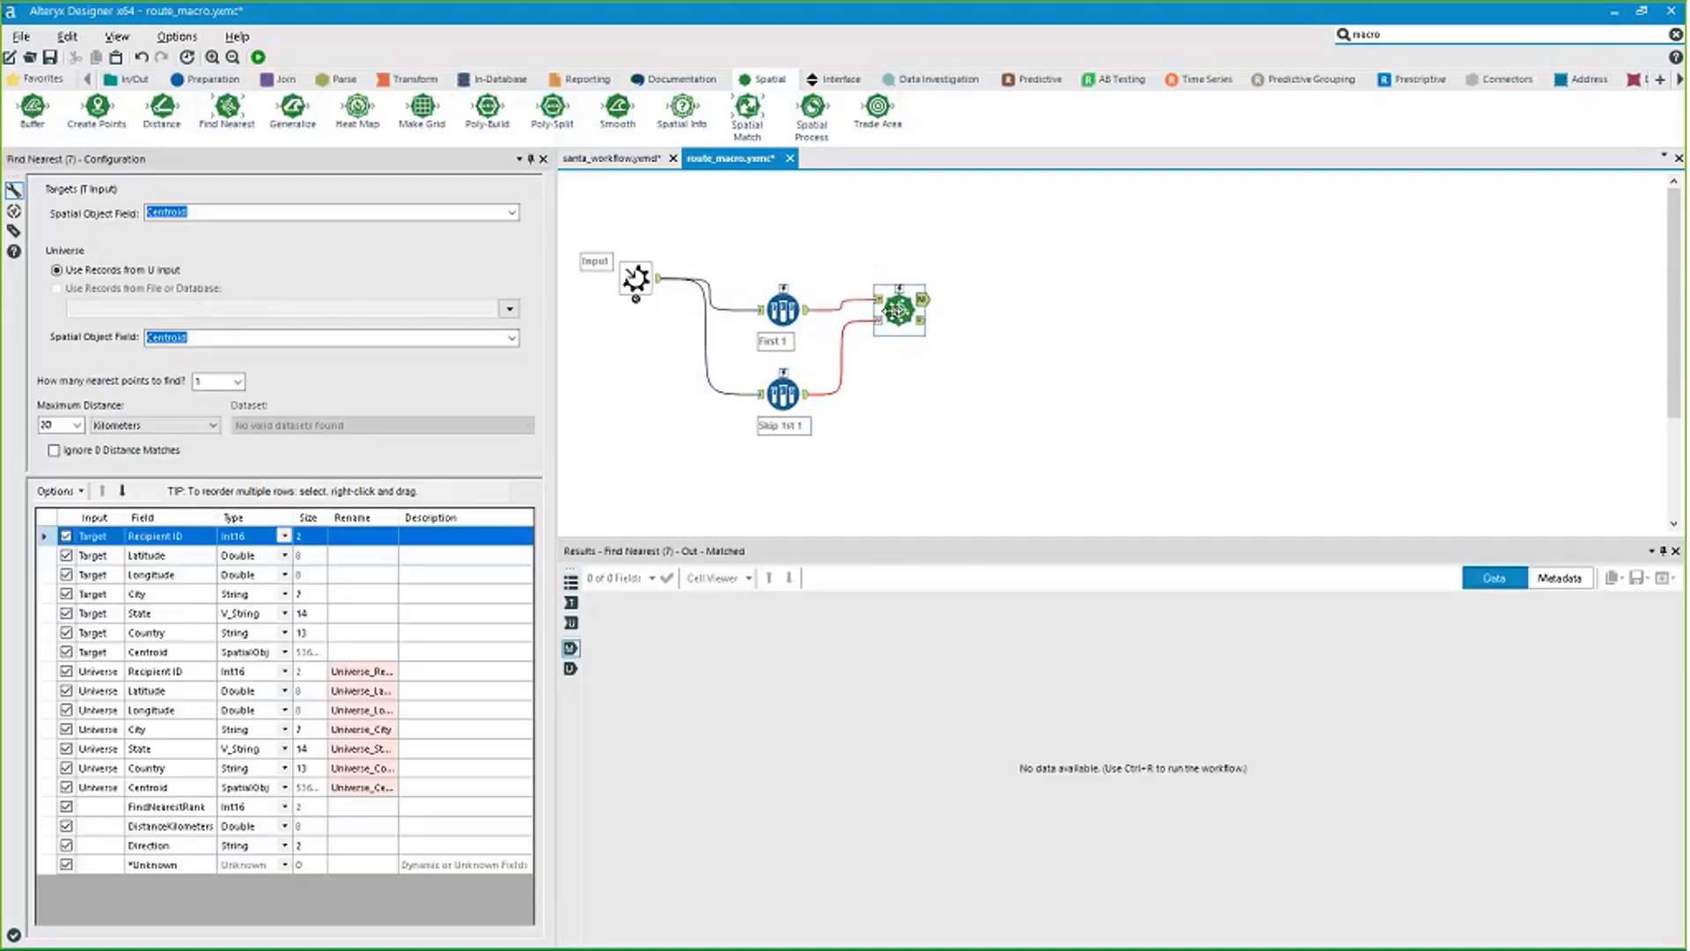
drag(898, 308, 898, 318)
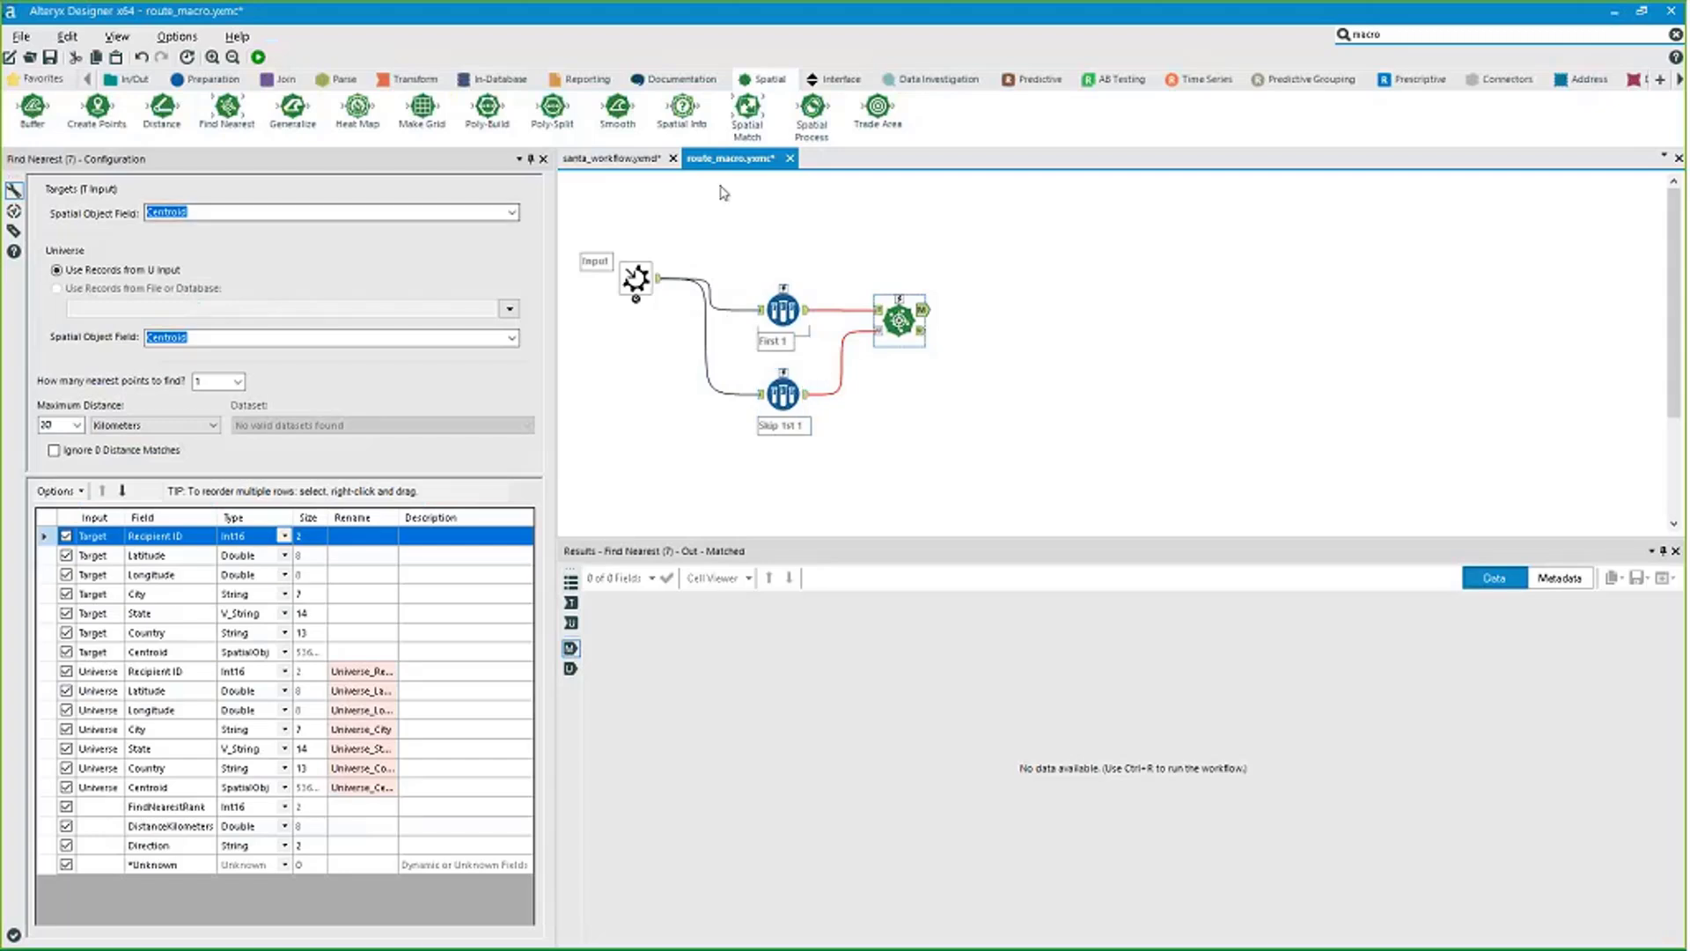
Set Find Nearest's maximum distance to 6000 miles.
click(513, 214)
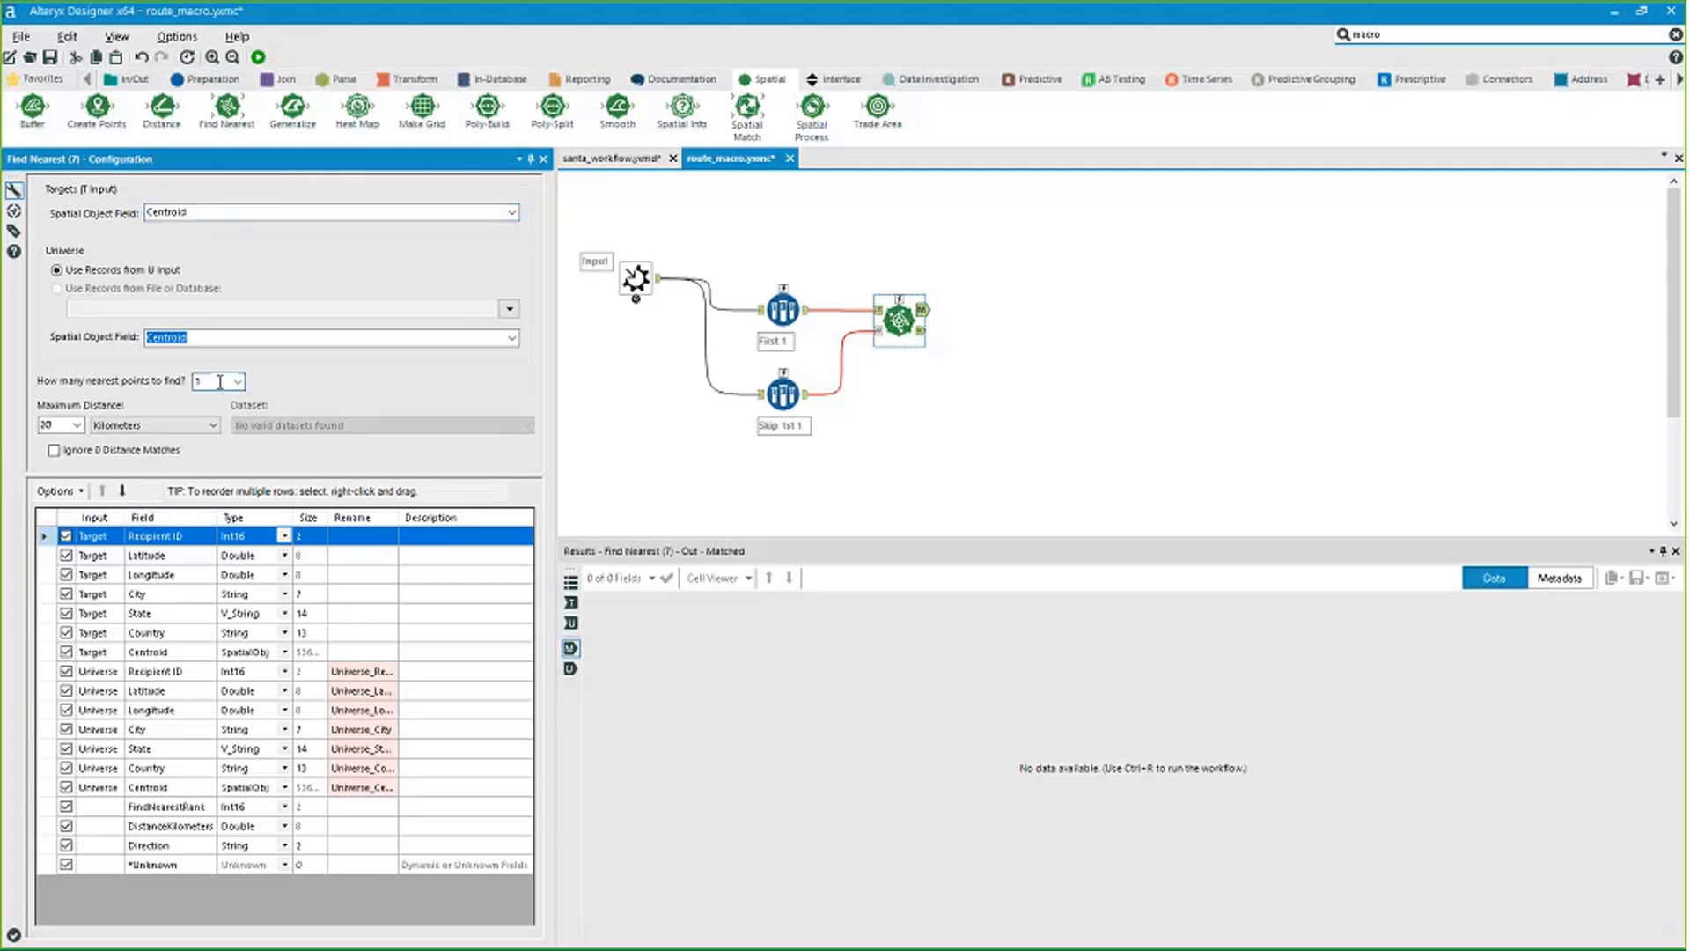
click(199, 380)
click(121, 425)
click(106, 443)
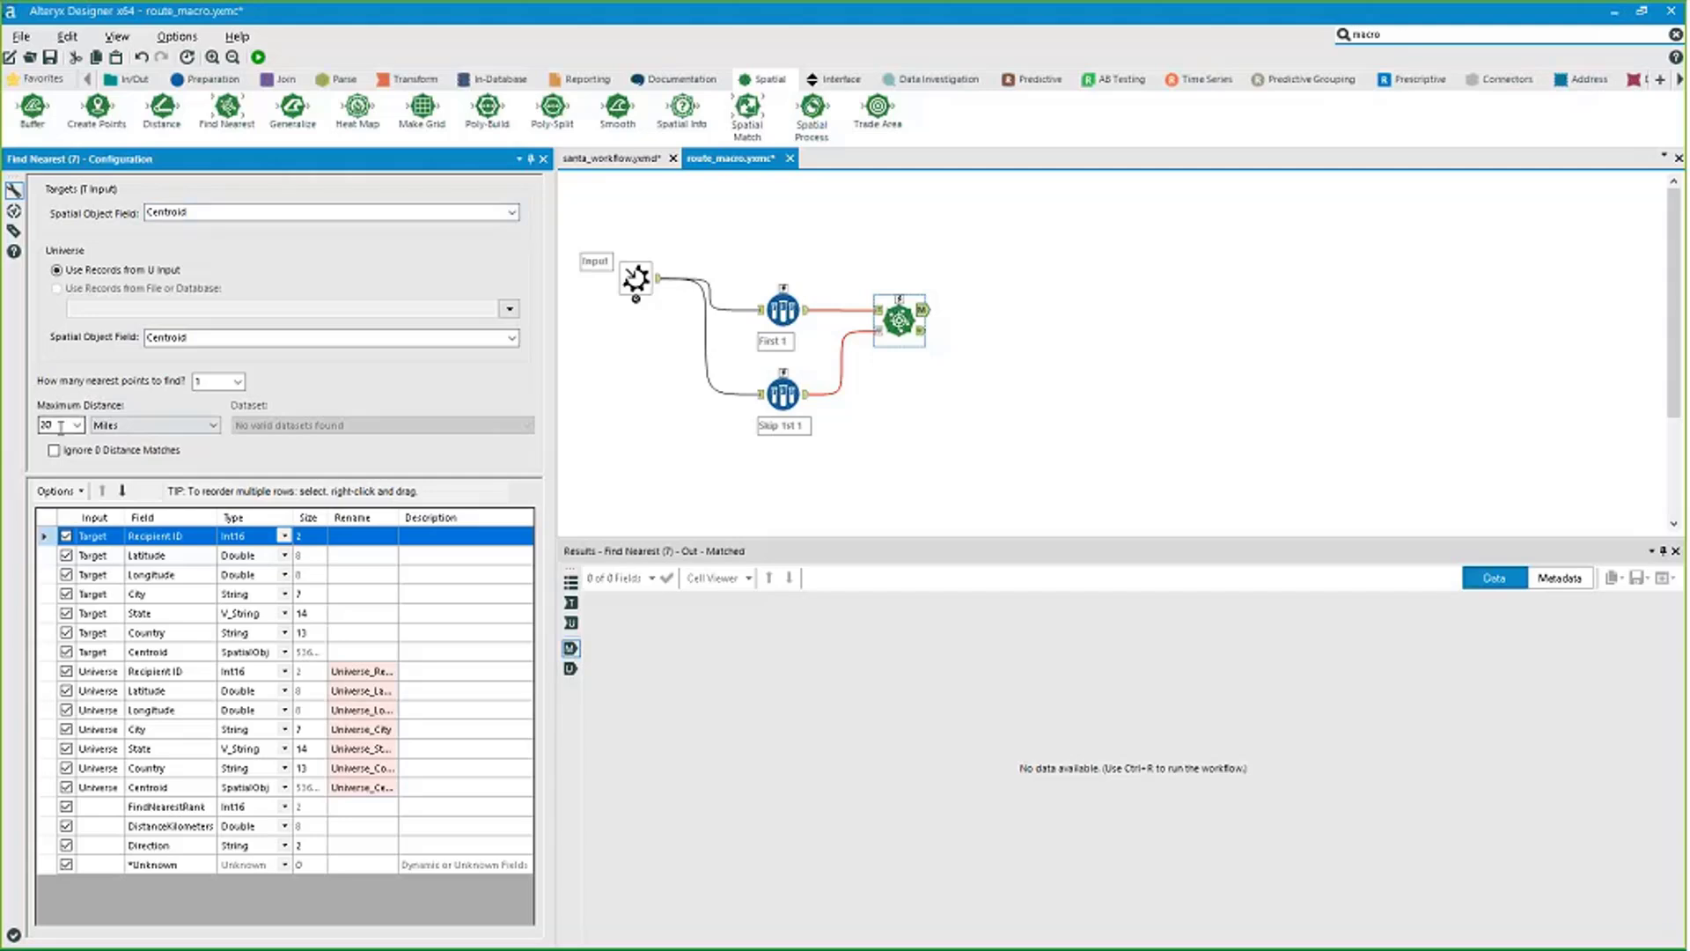
double_click(60, 428)
text(8000)
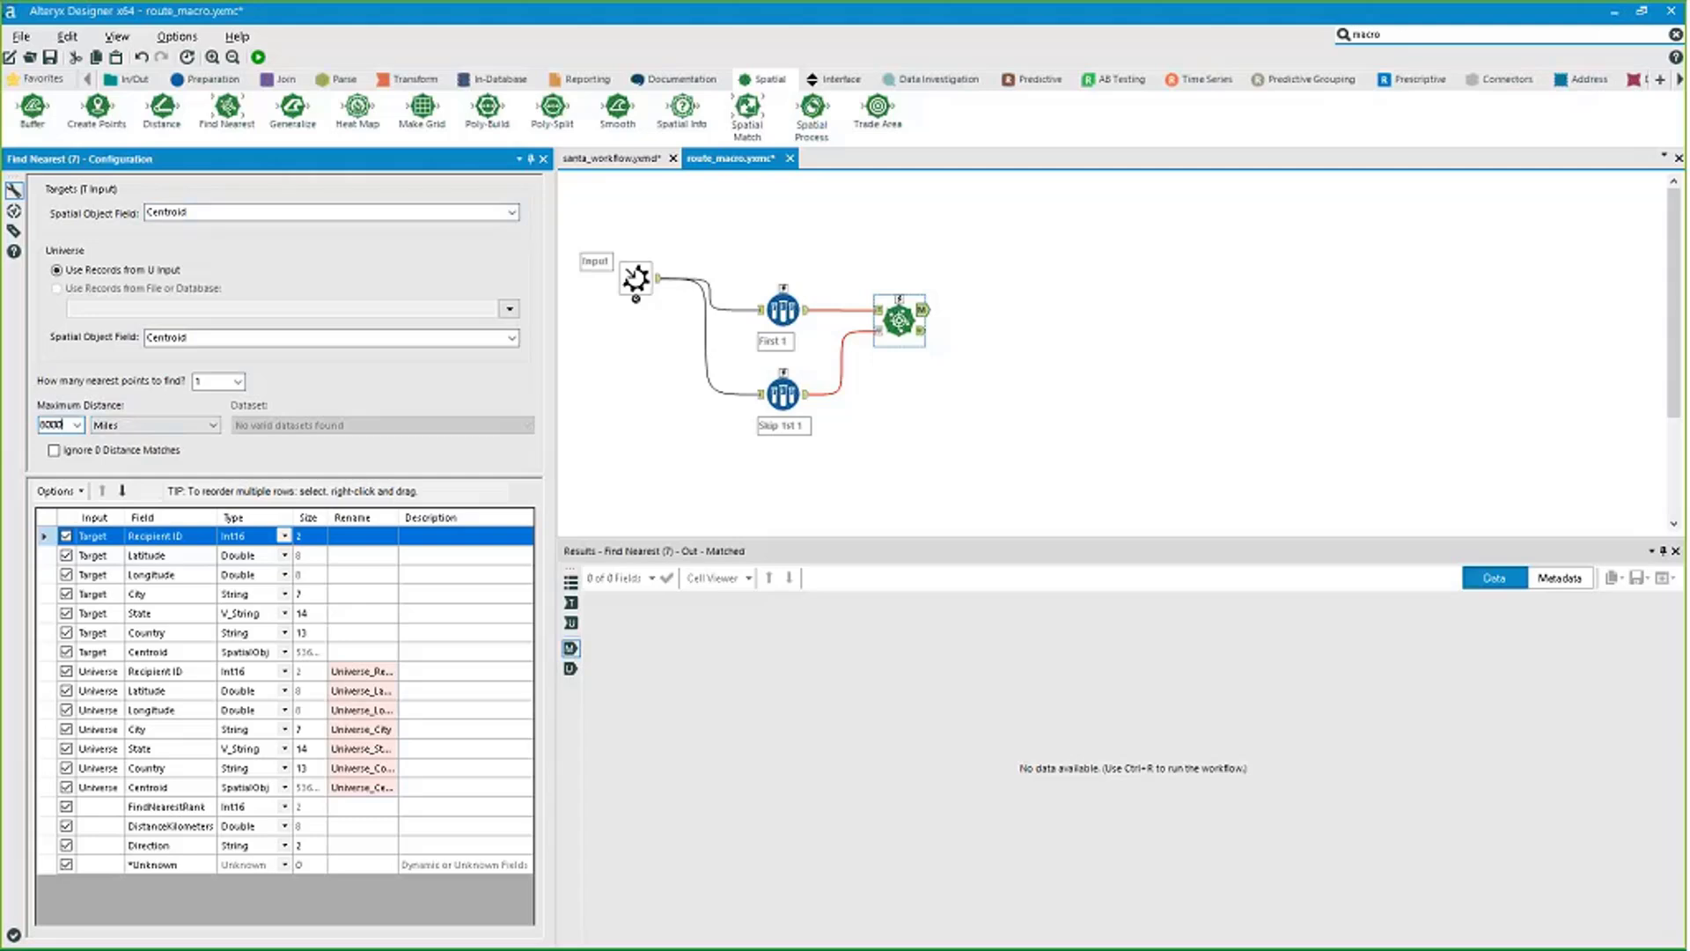
Add a Browse tool to Find Nearest's matched output, run route_macro and check the matched records.
click(133, 84)
drag(42, 111, 1036, 299)
click(258, 57)
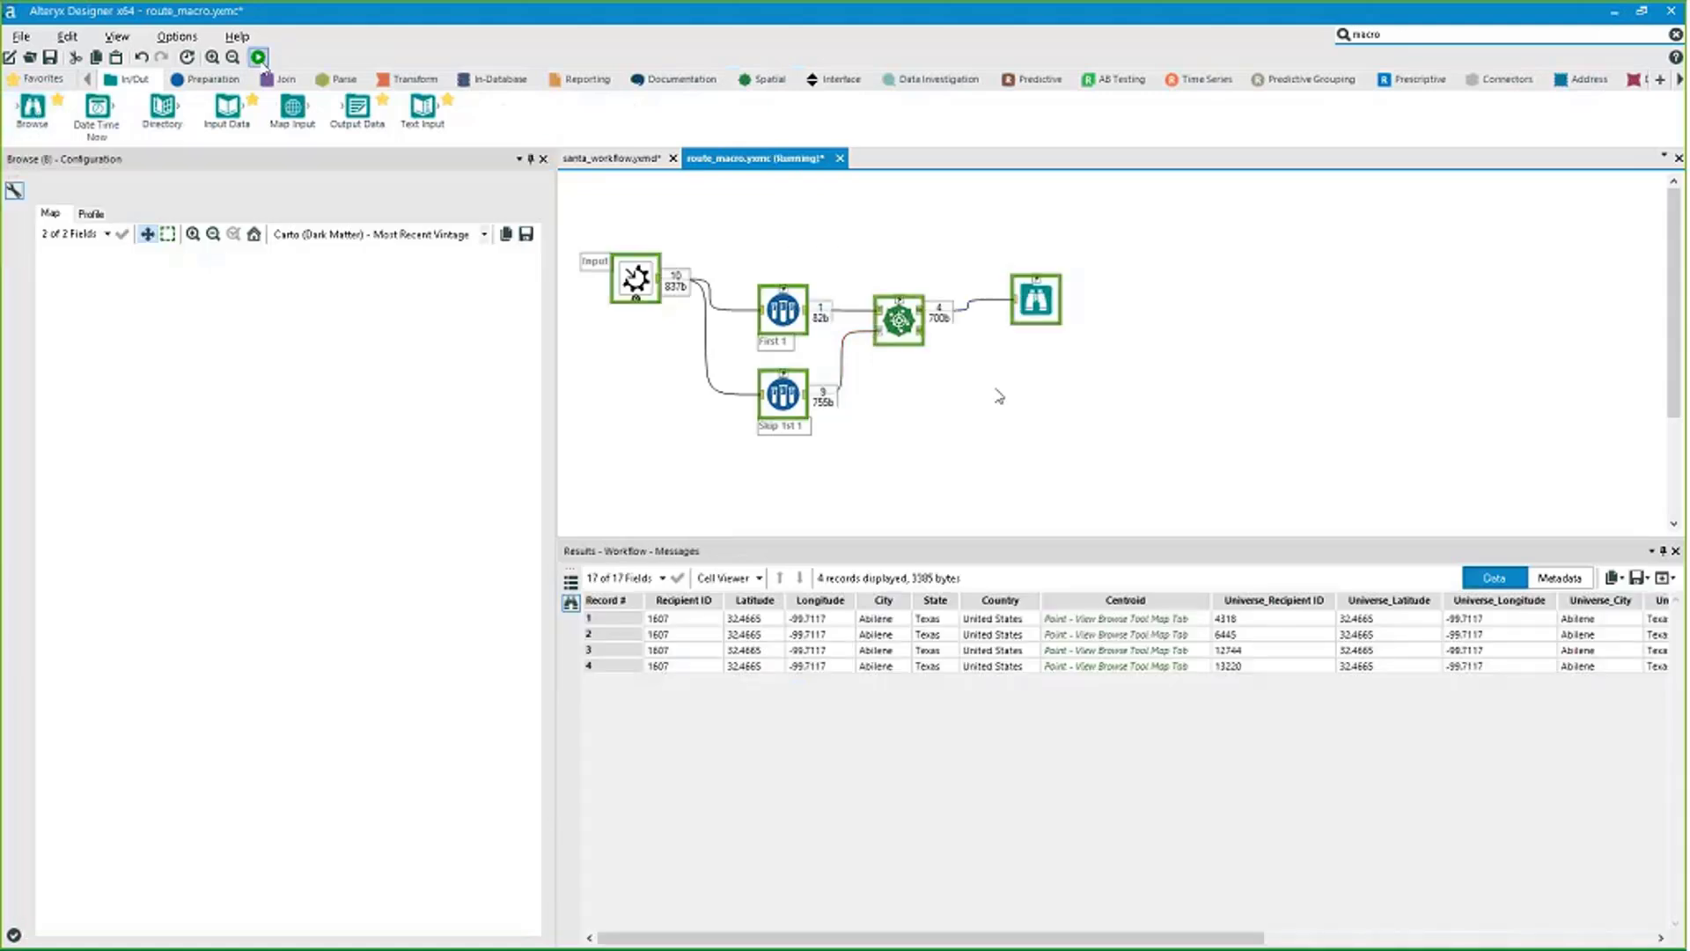
drag(1036, 301, 1036, 332)
click(915, 318)
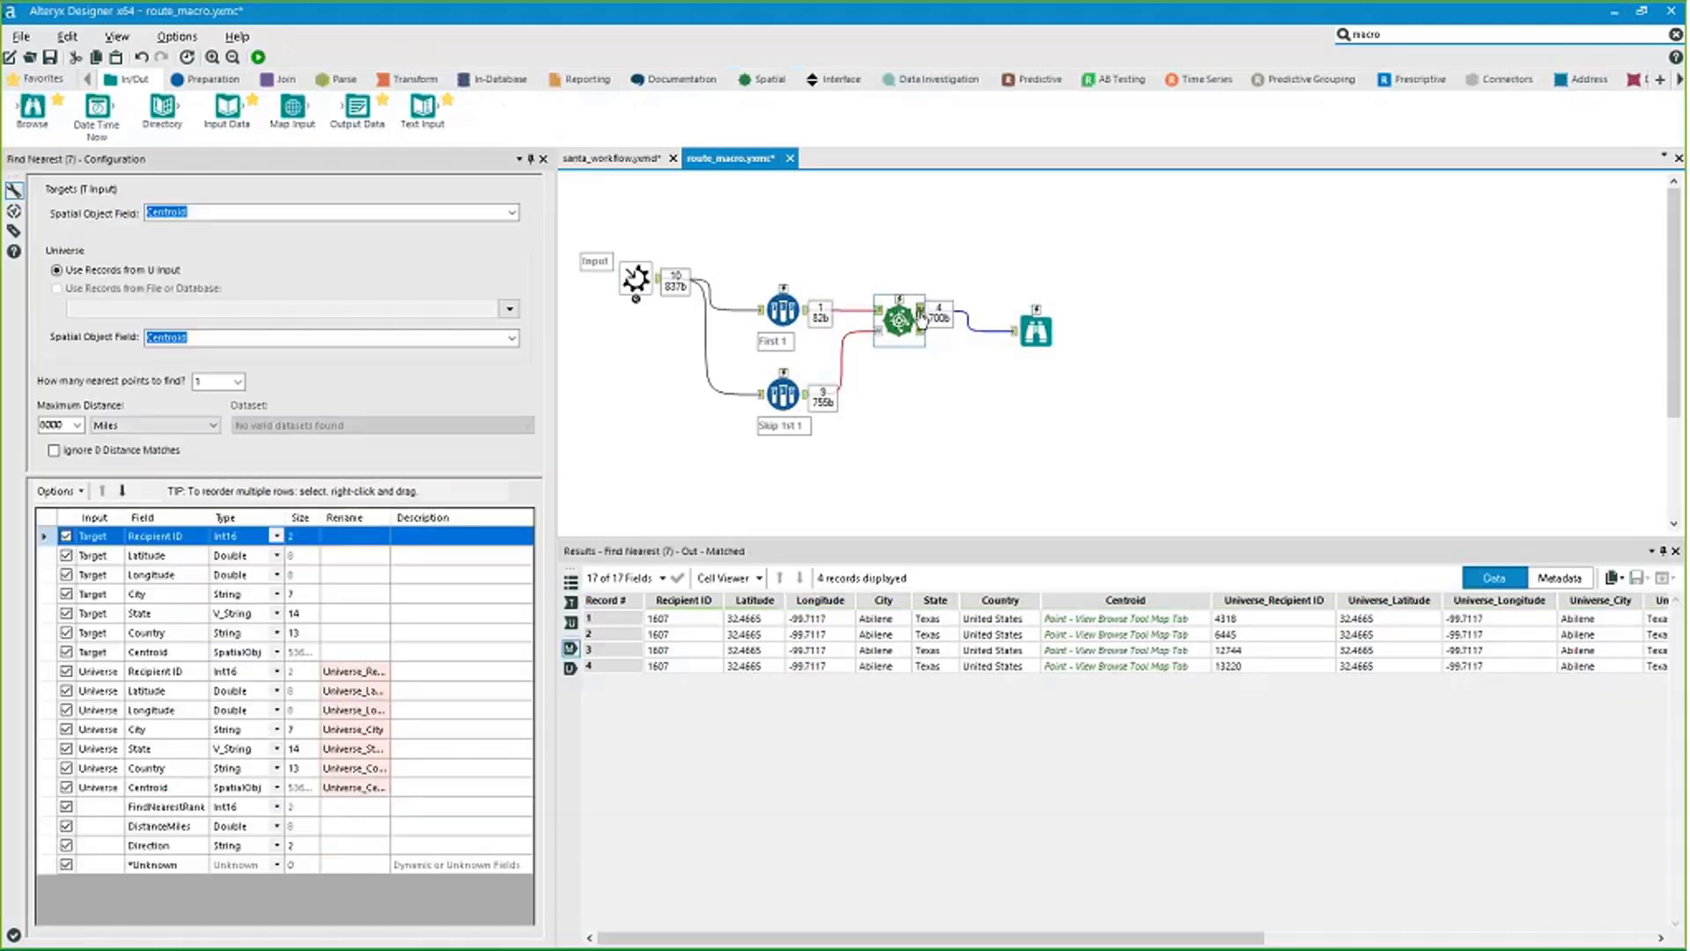
click(1032, 935)
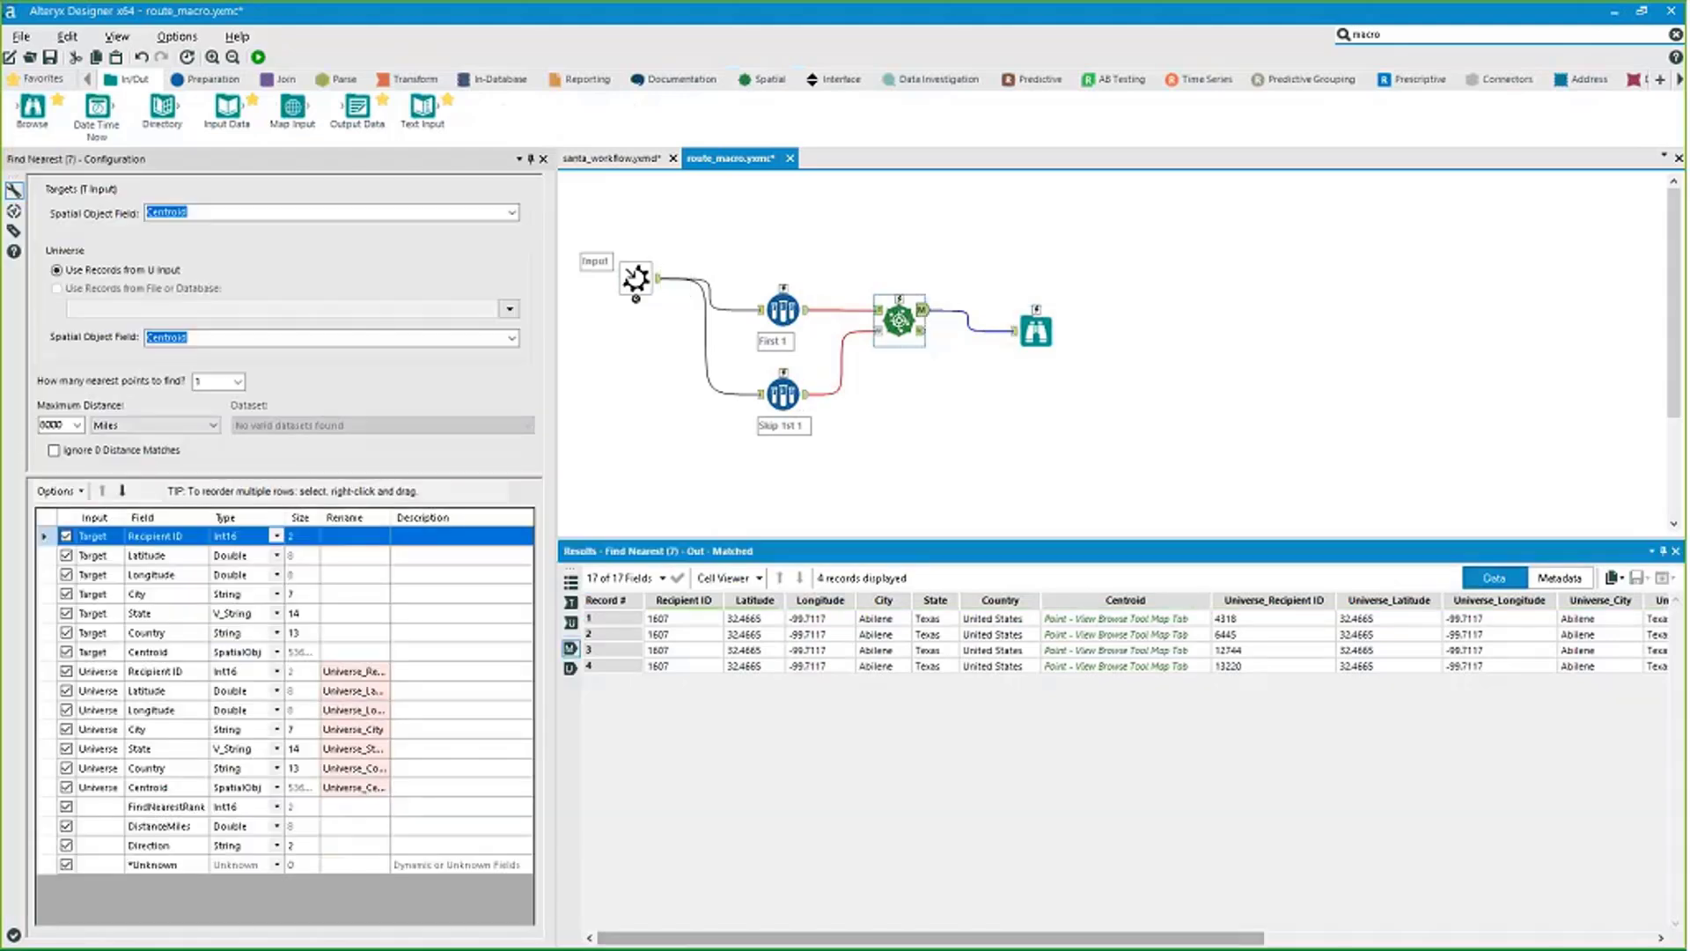
Make Find Nearest ignore 0 distance matches and rerun route_macro.
click(54, 449)
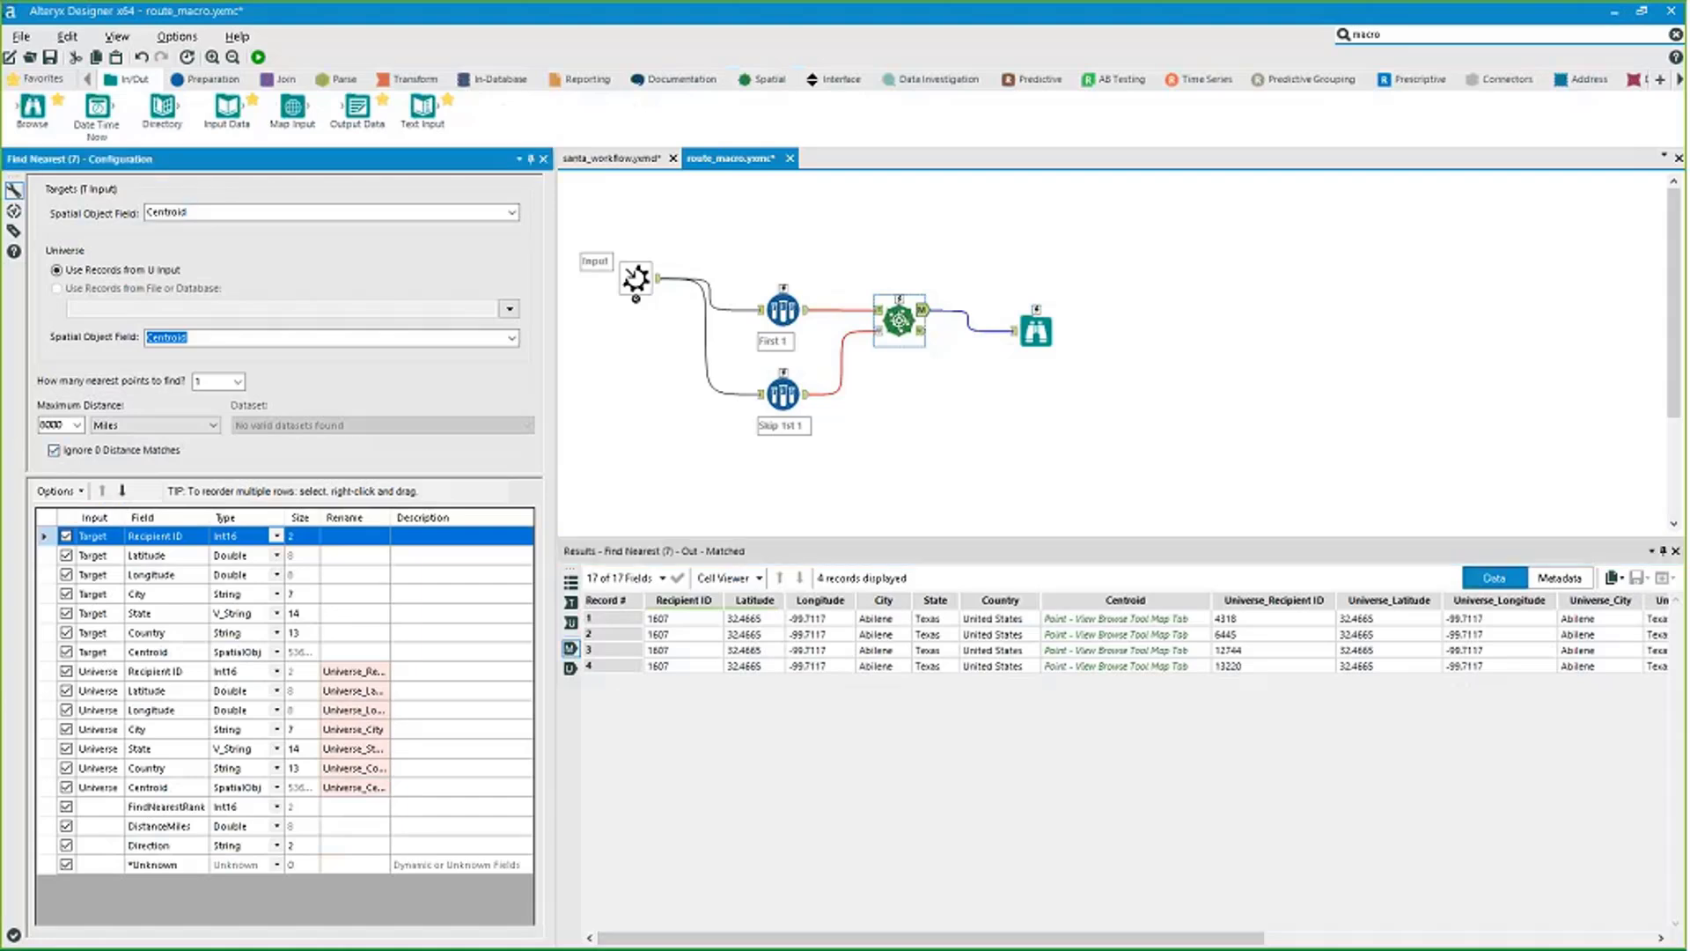
drag(730, 633, 985, 634)
click(258, 57)
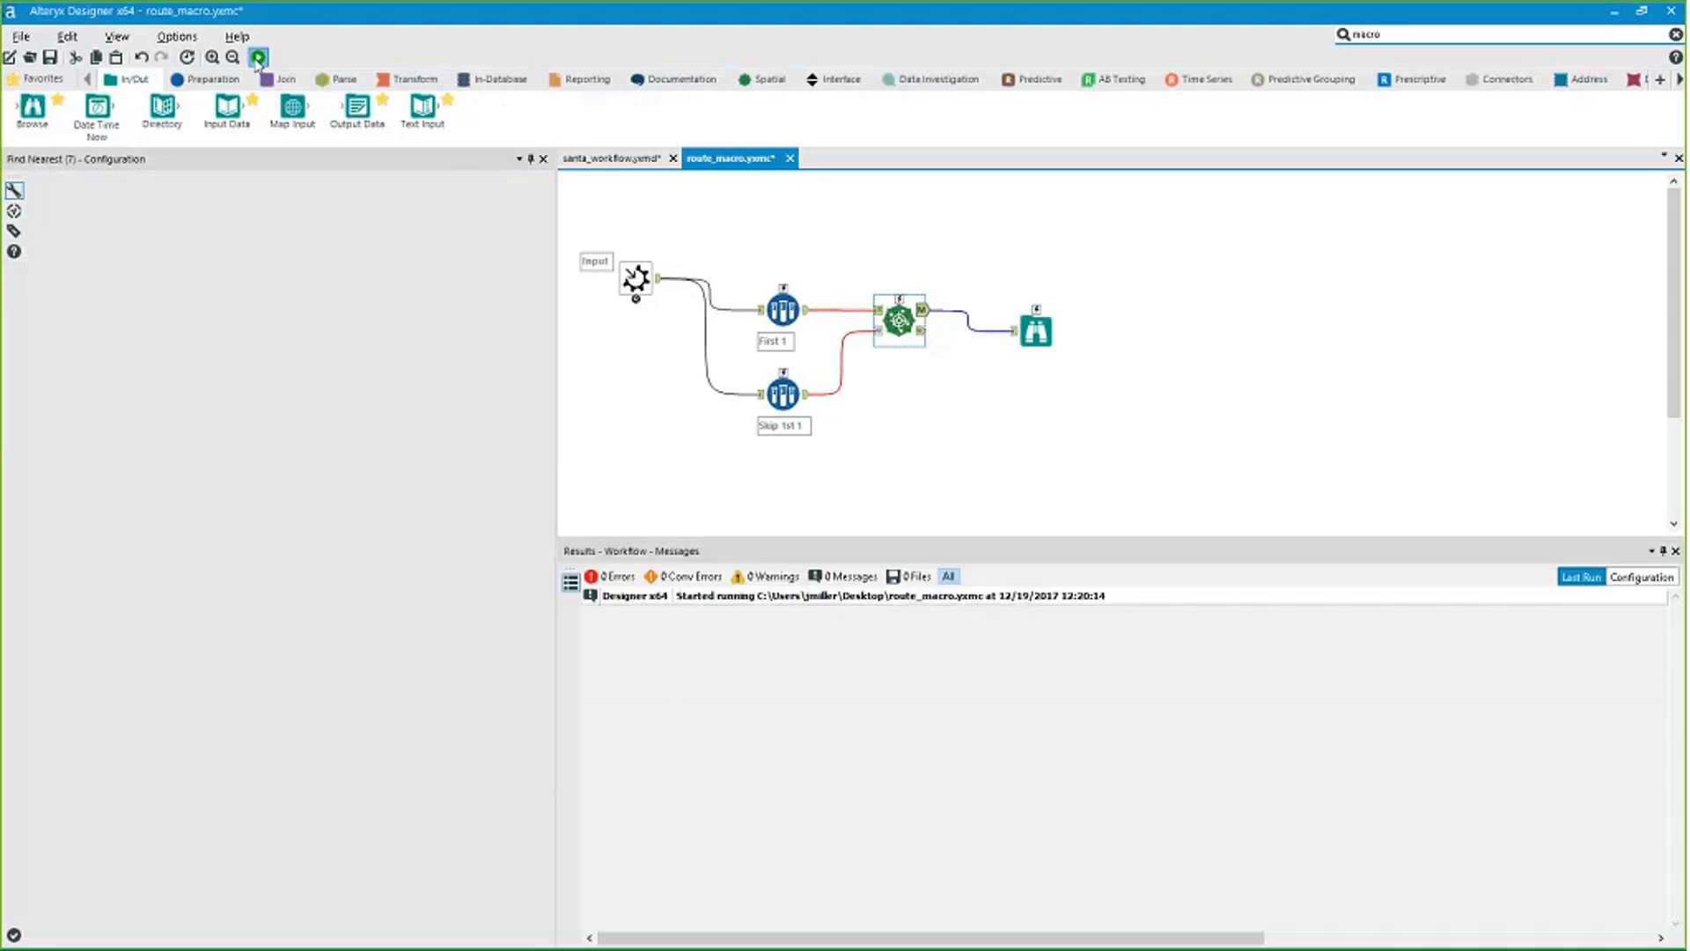
Examine the Browse tool's matched records, comparing their universe recipient IDs and DistanceMiles values.
click(1039, 335)
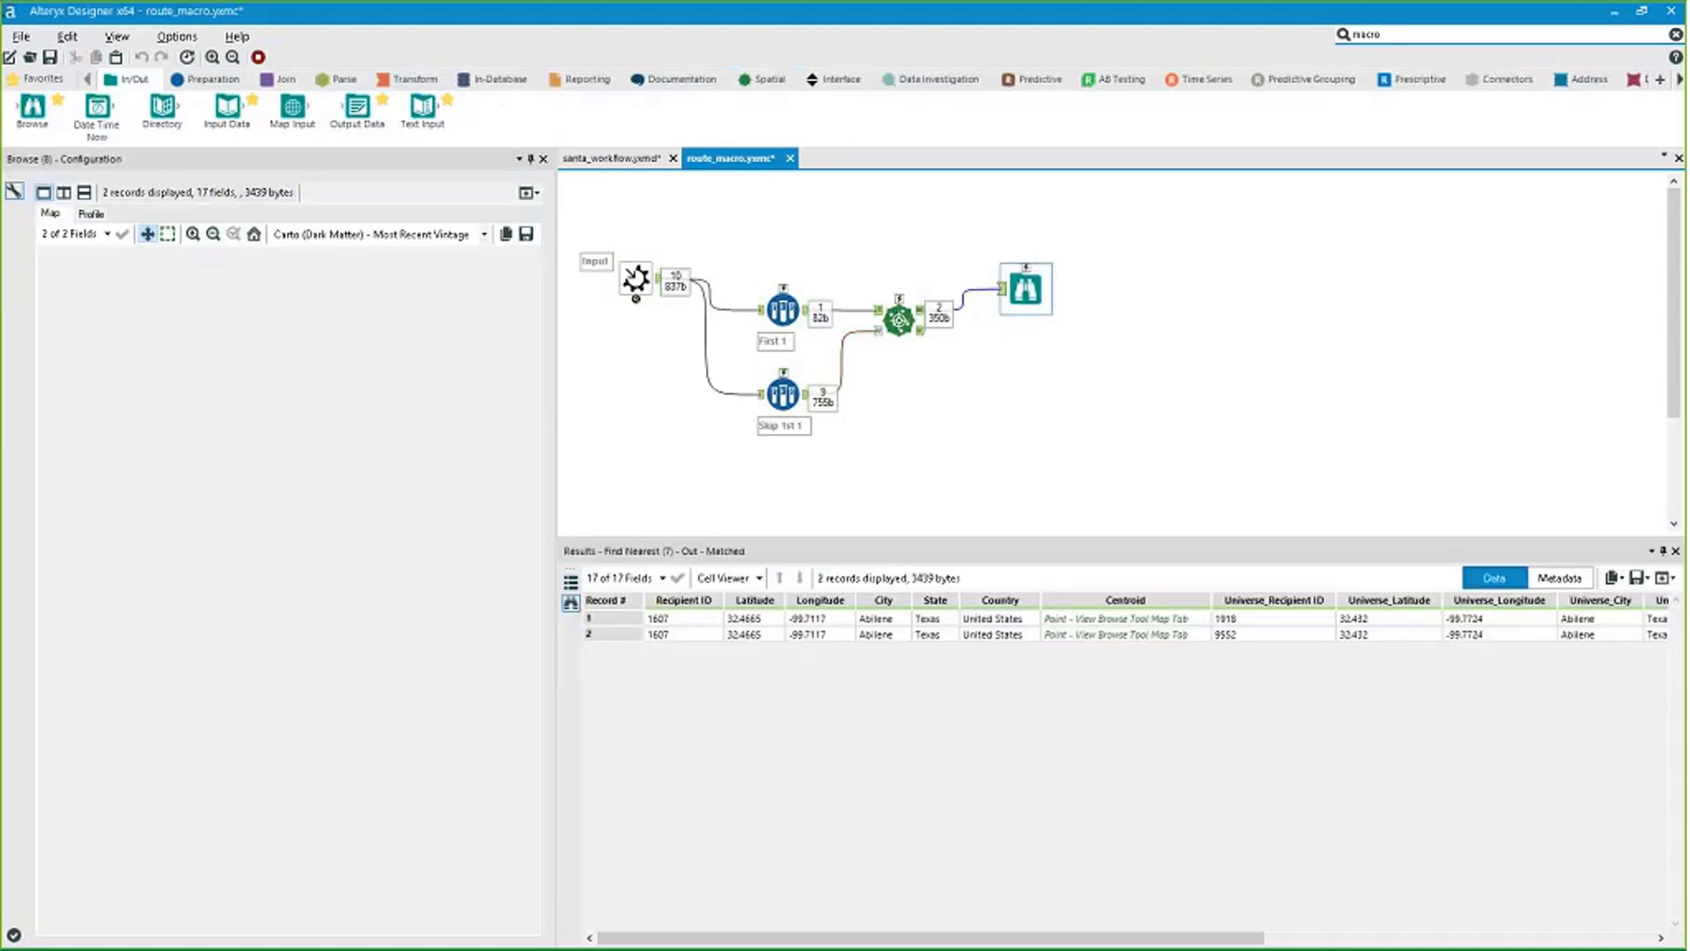
click(1261, 621)
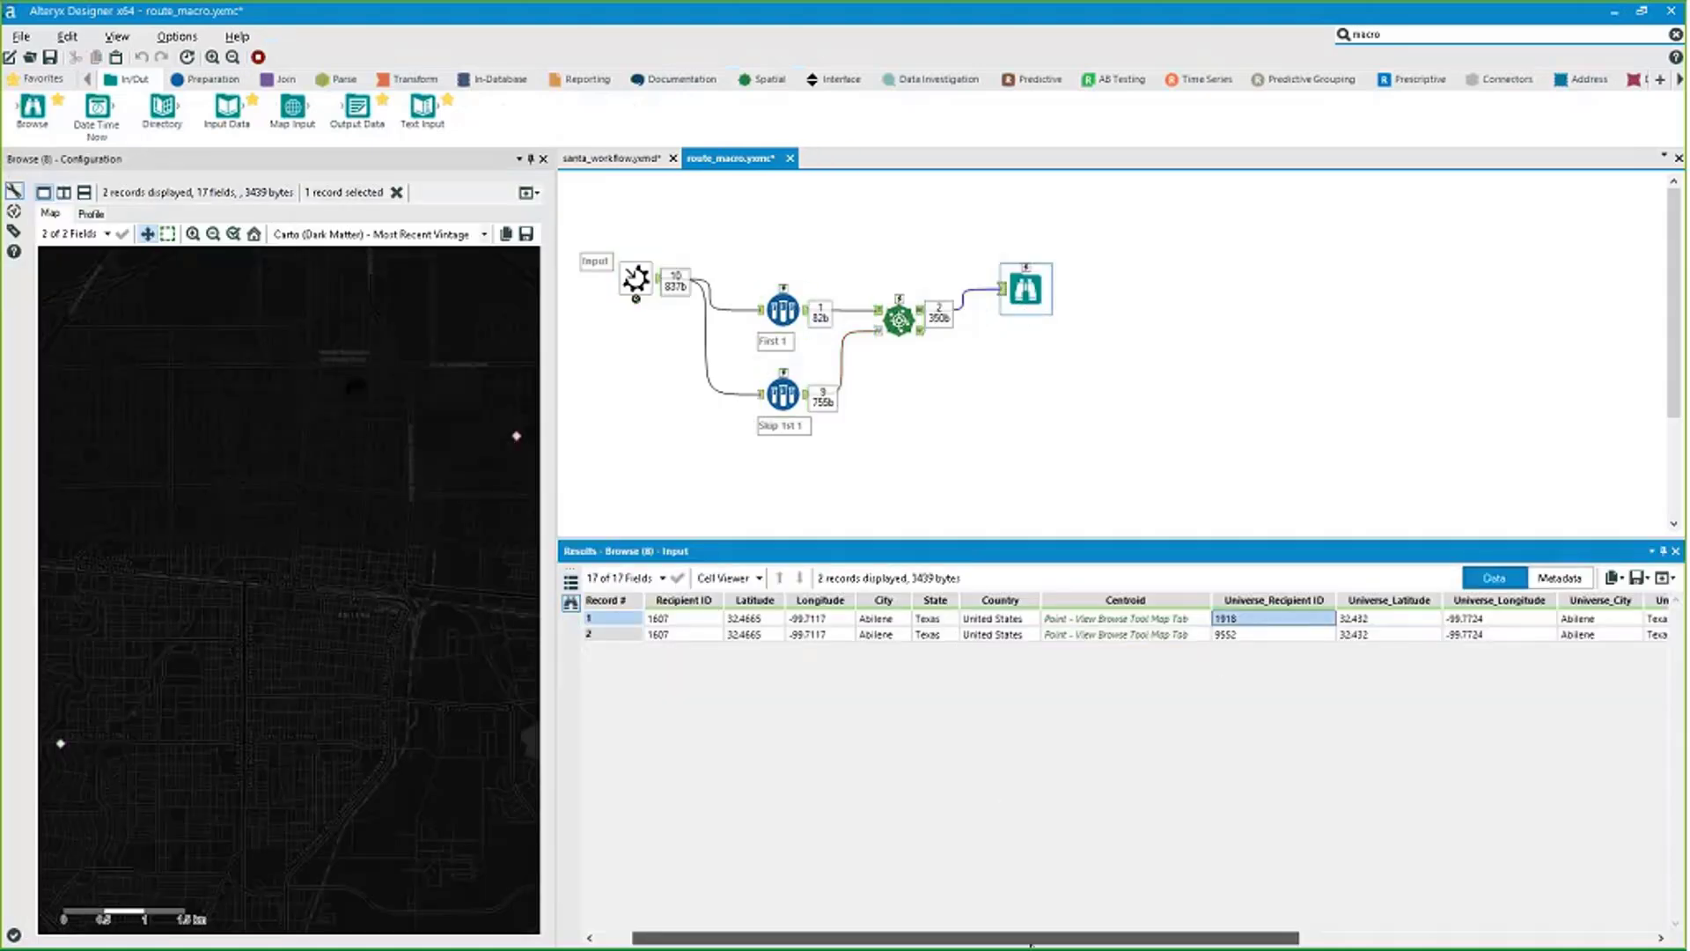
drag(995, 938, 1030, 938)
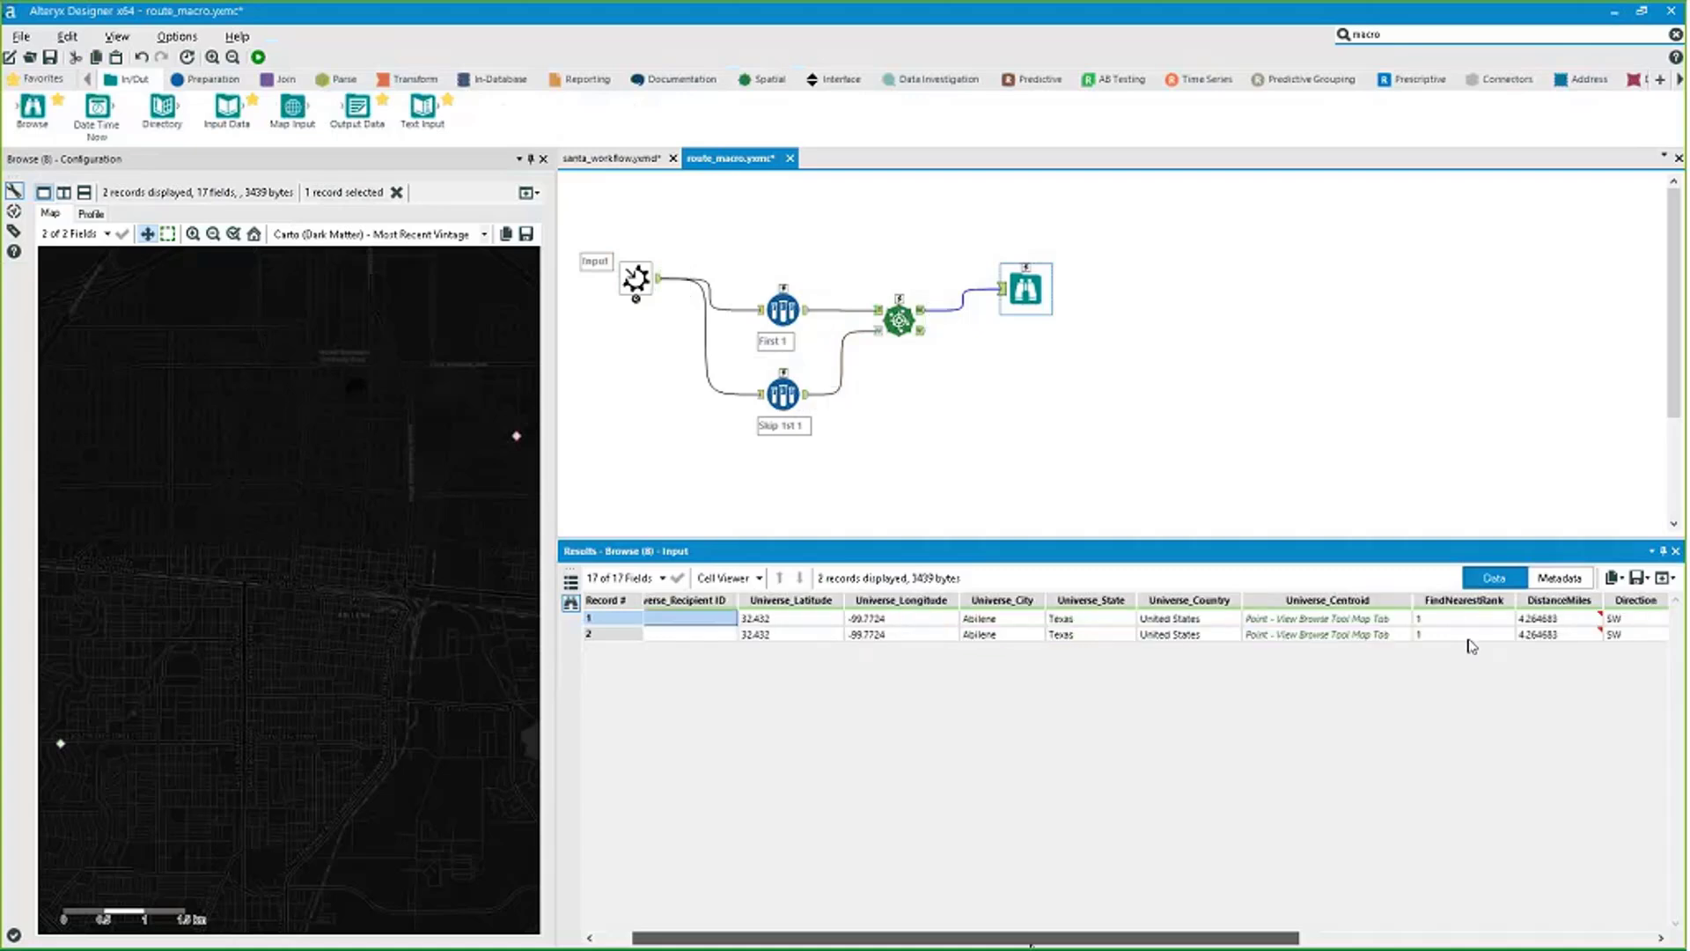
click(1534, 620)
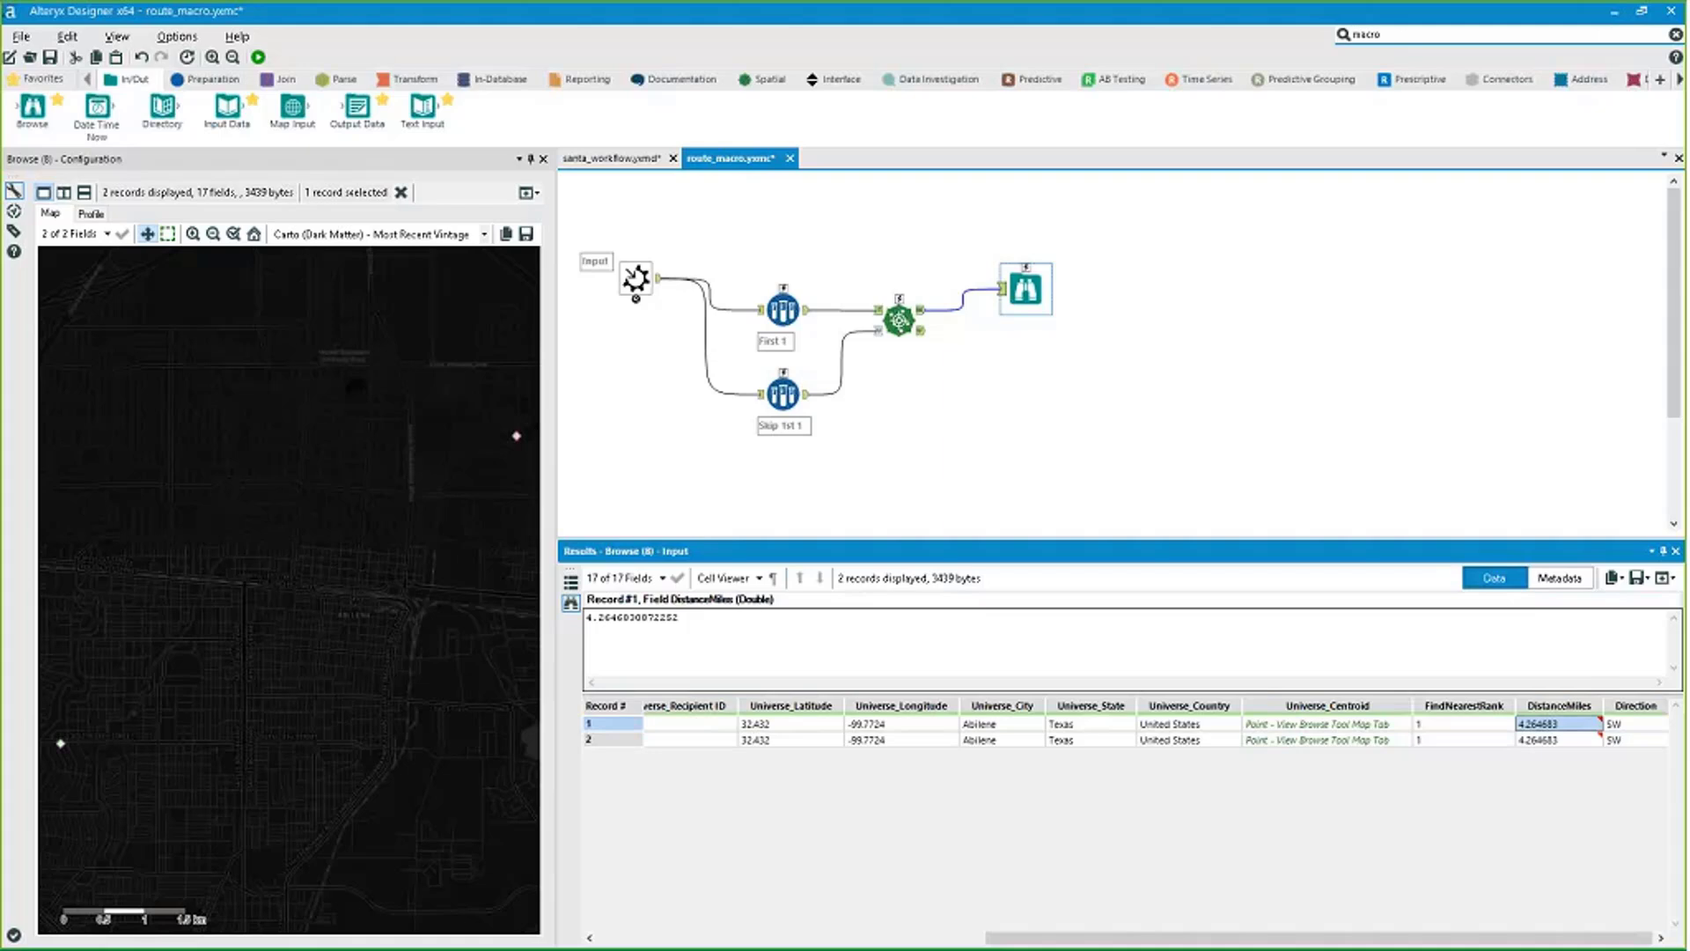
click(1532, 740)
click(1536, 723)
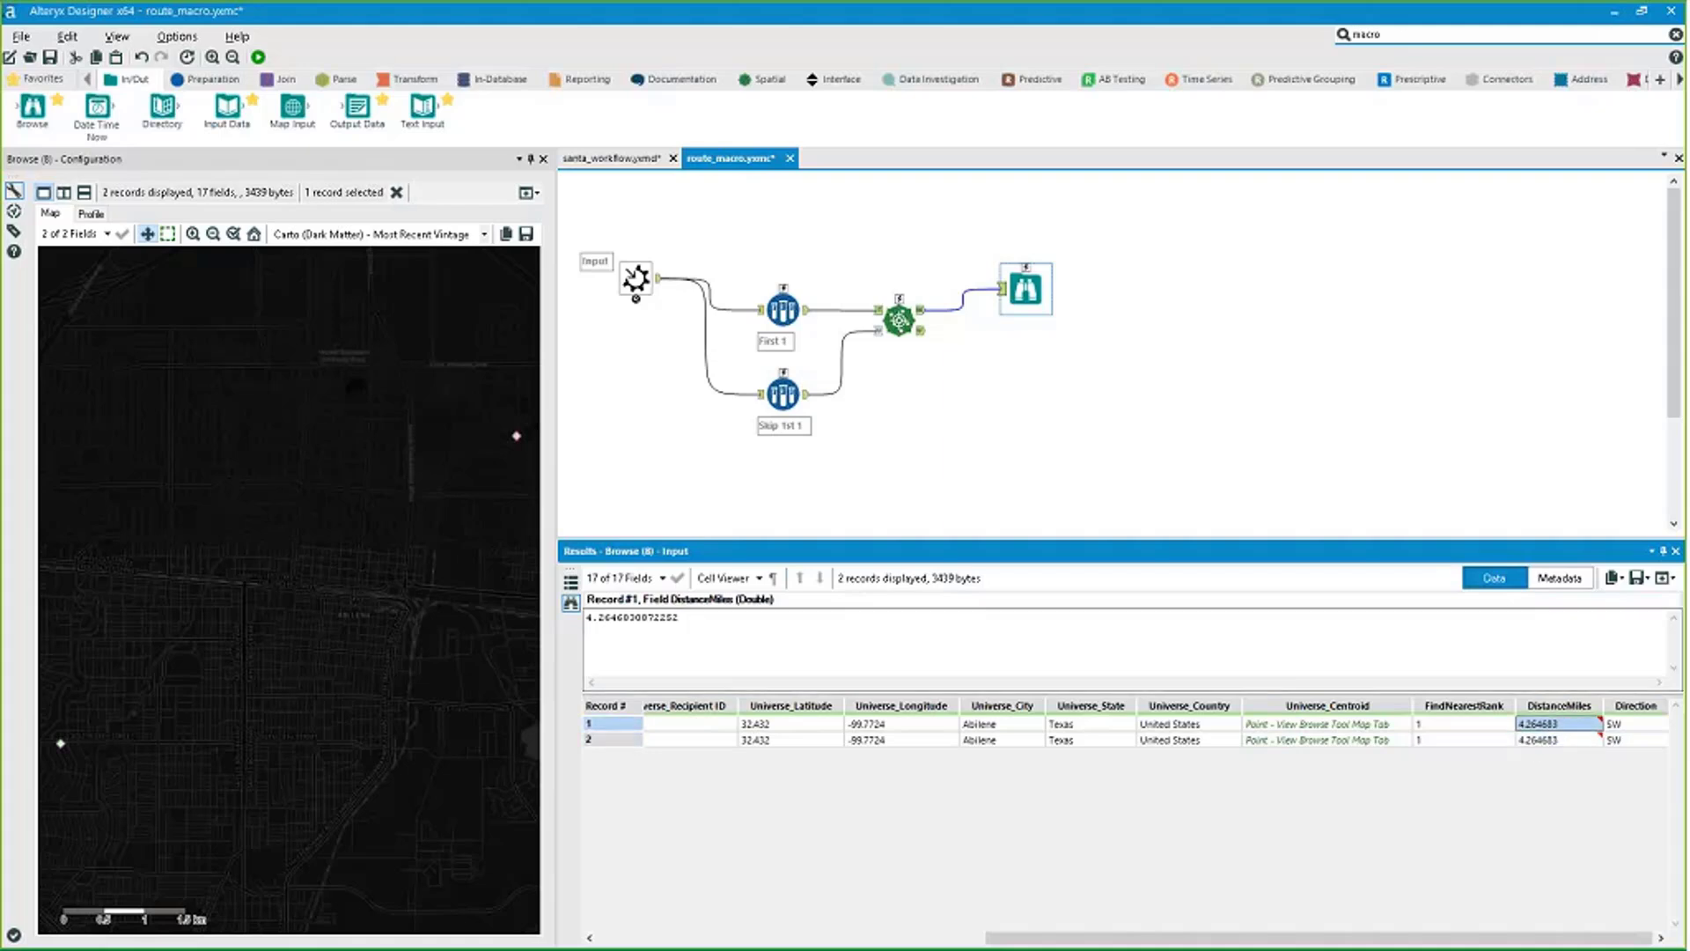
drag(1272, 938, 913, 929)
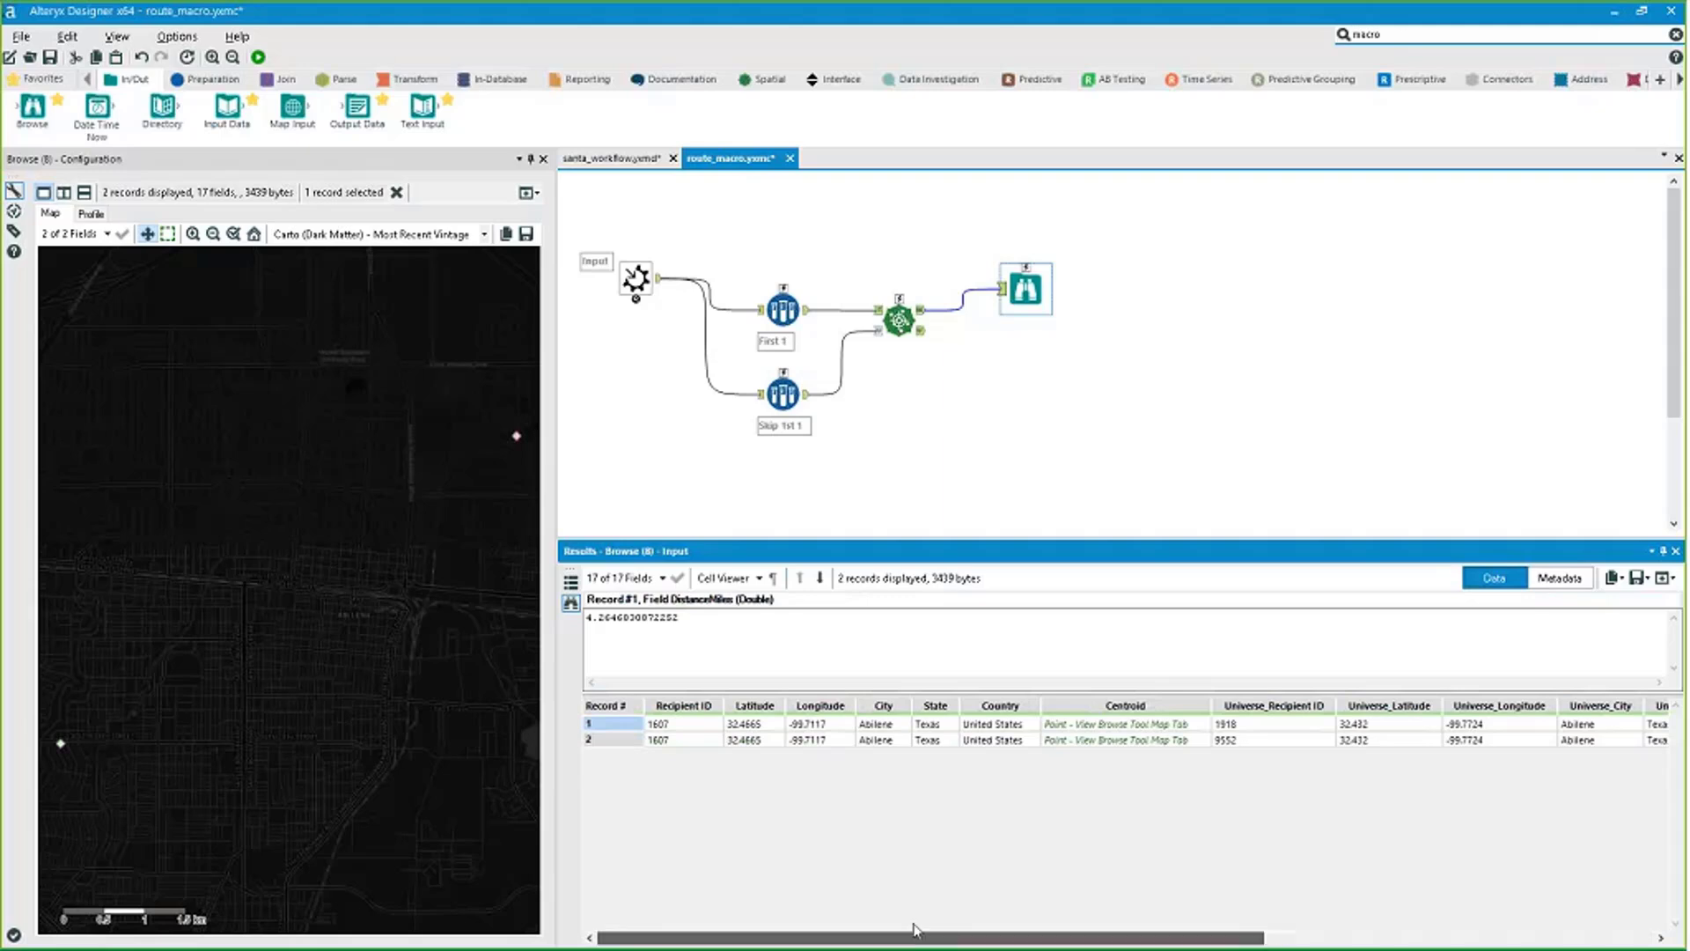
Return to santa_workflow, dismiss the macro refresh notice and view the First 10 Sample tool's output.
drag(783, 394, 783, 415)
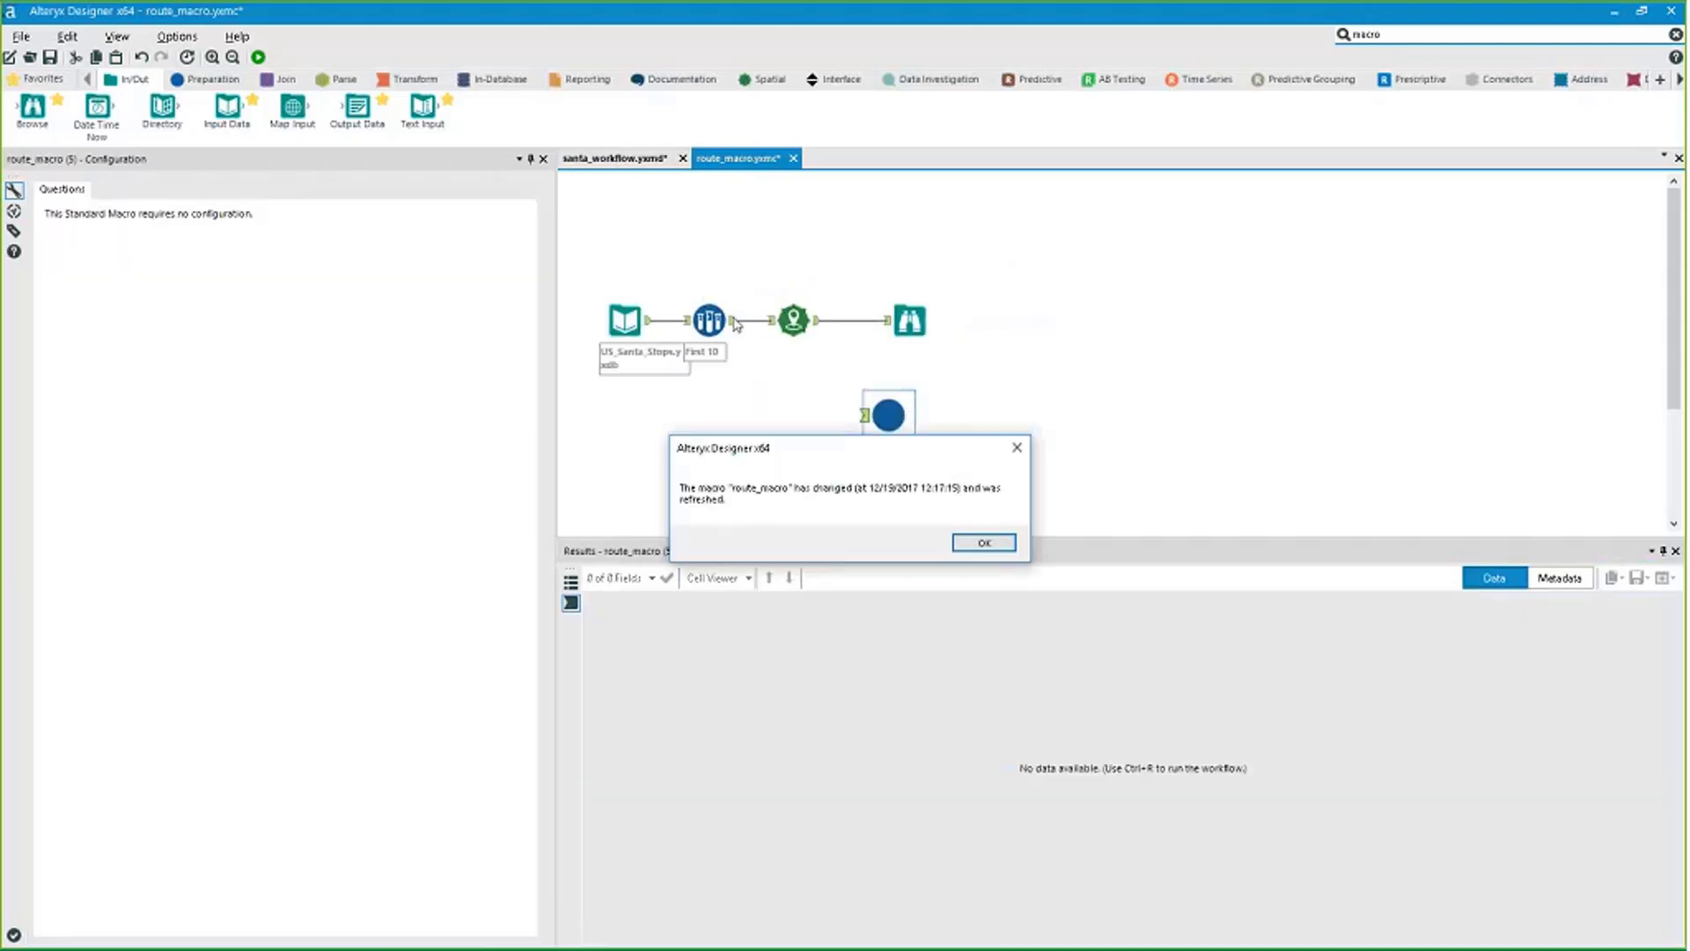
click(1018, 448)
click(734, 321)
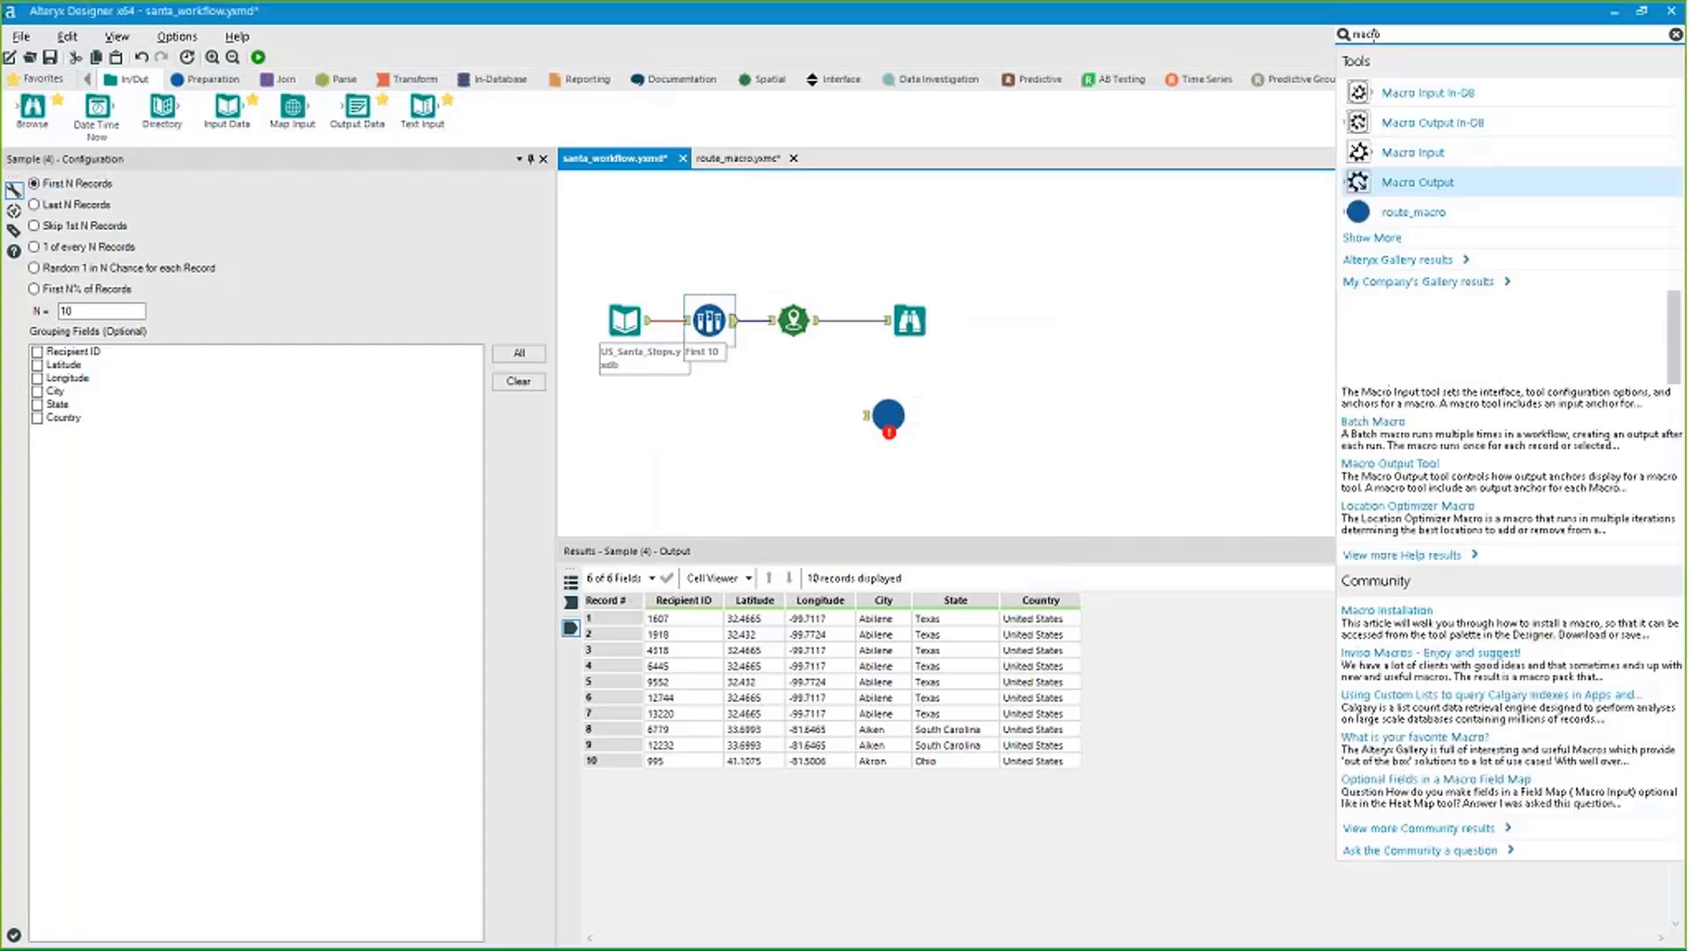
Replace the First 10 Sample tool between the US_Santa_Stops input and Create Points with a Random % Sample tool.
double_click(1366, 34)
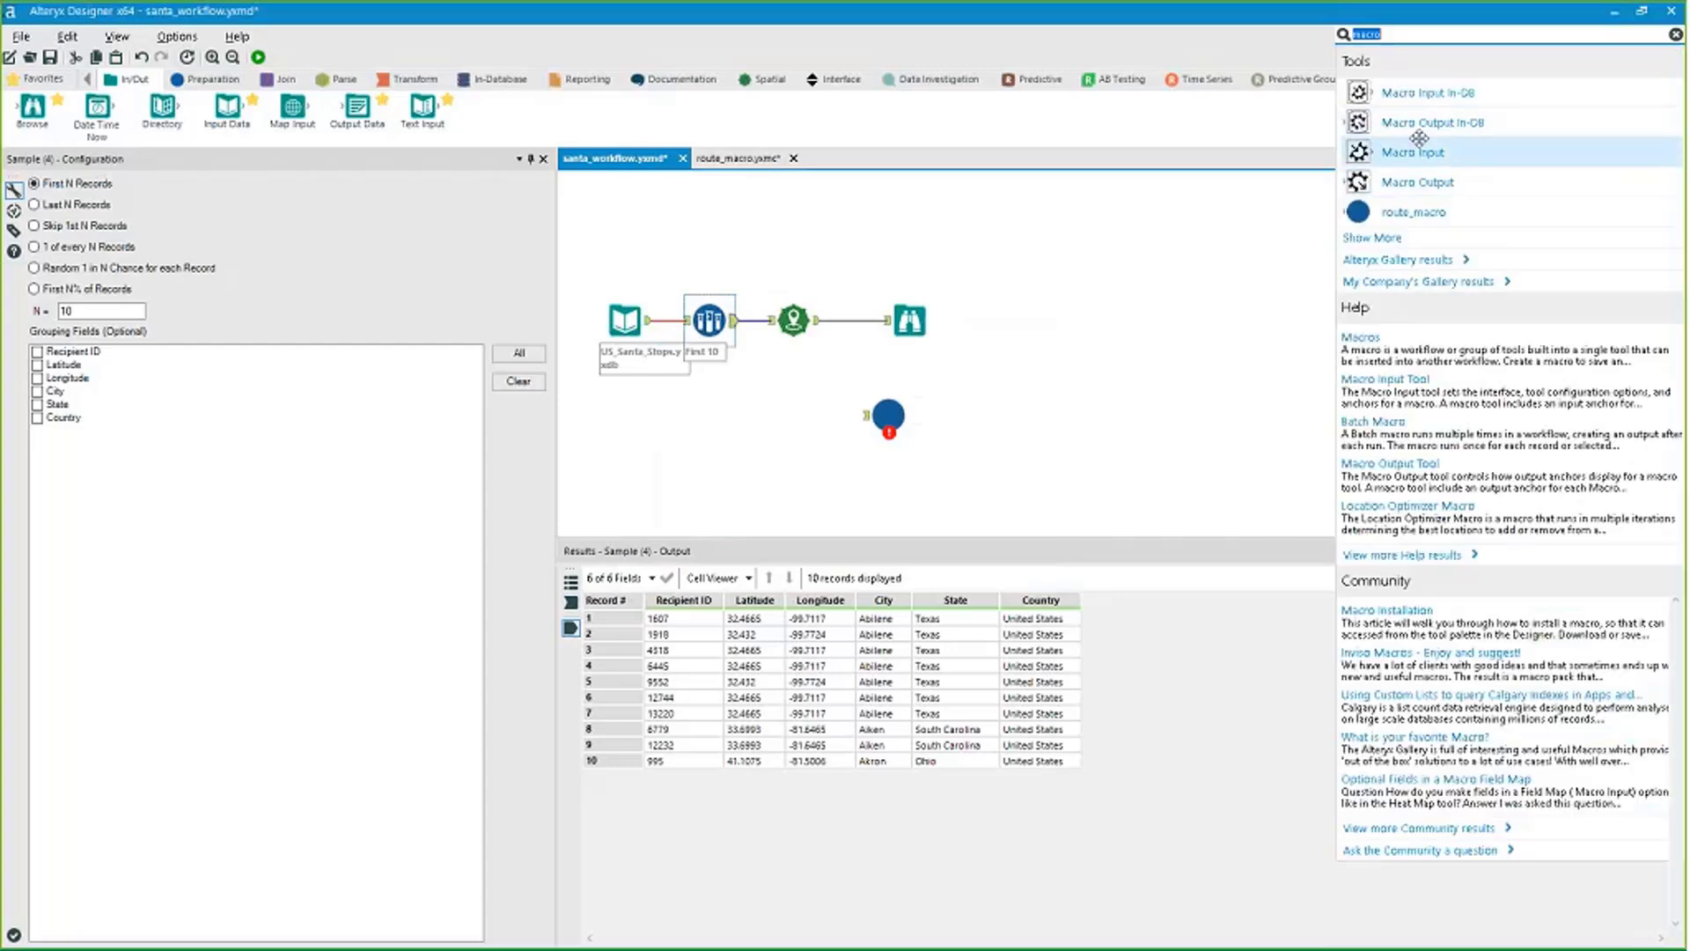
key(BackSpace)
text(r)
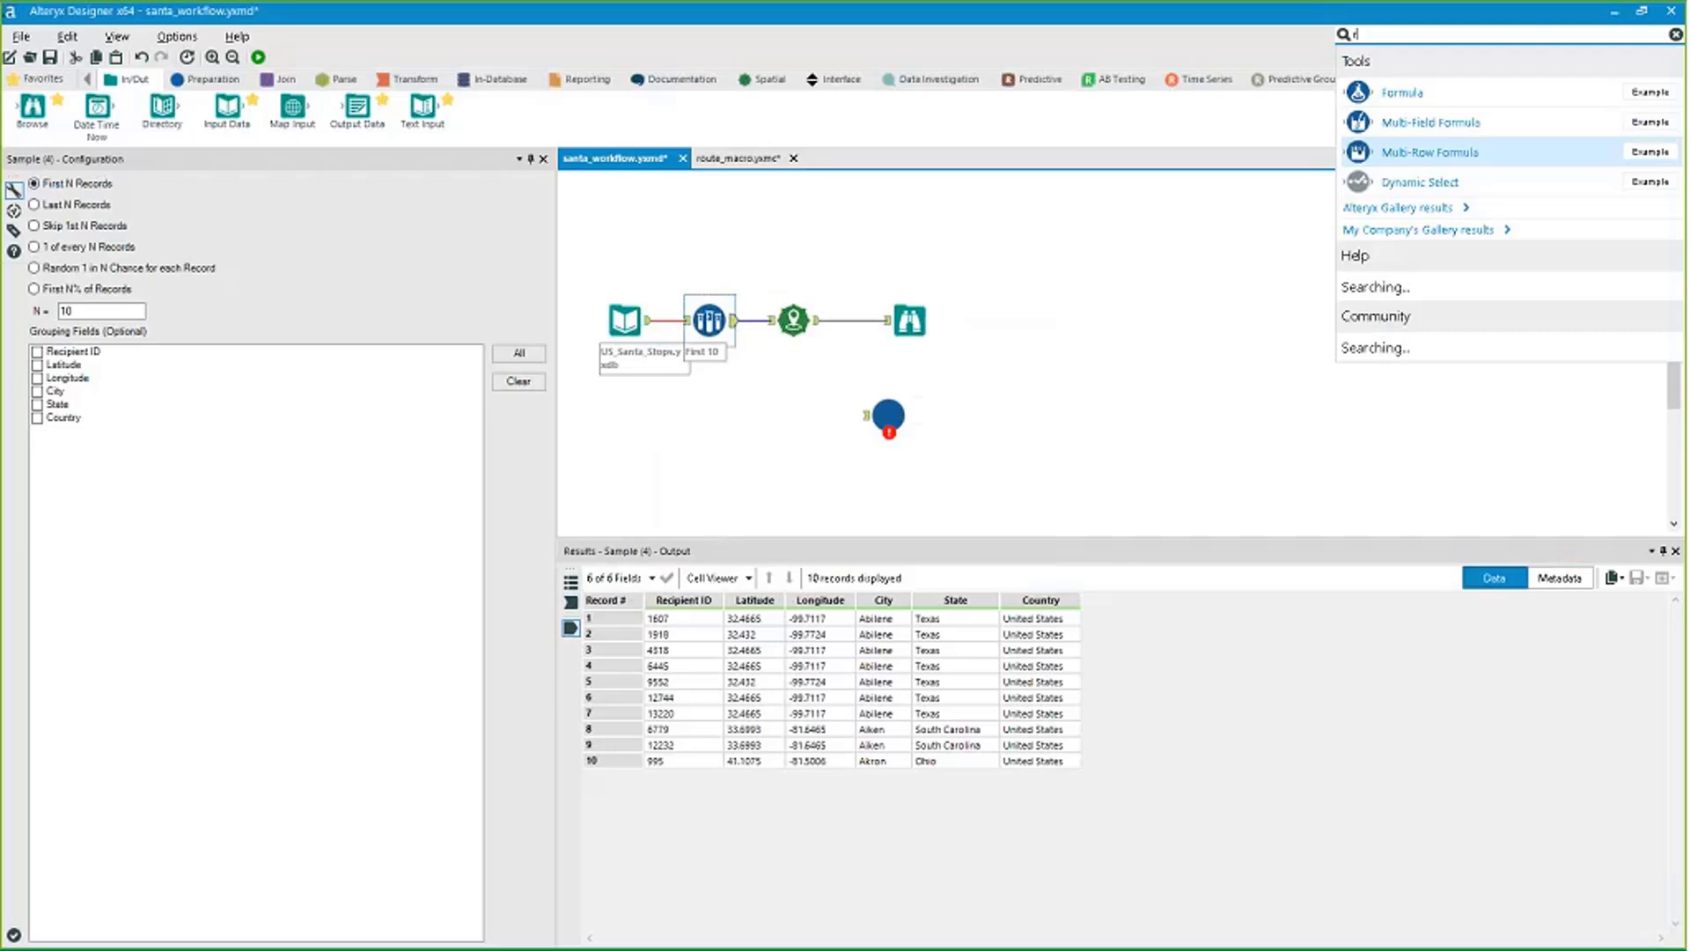
text(andom)
drag(1408, 93, 695, 381)
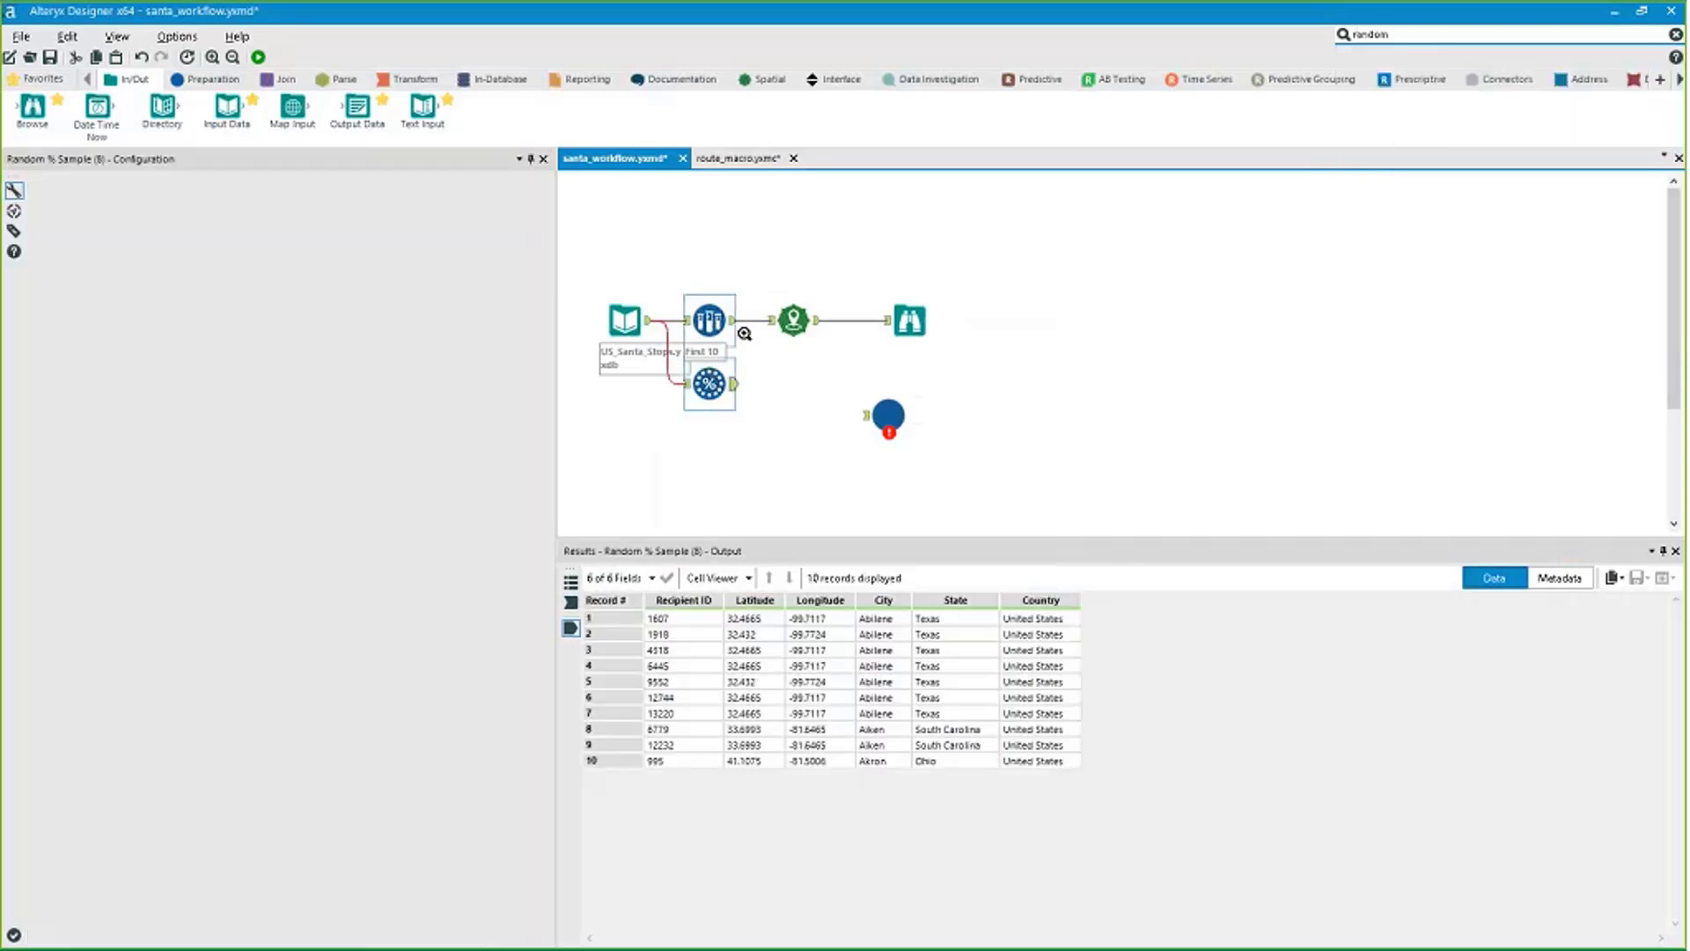
right_click(711, 318)
click(803, 369)
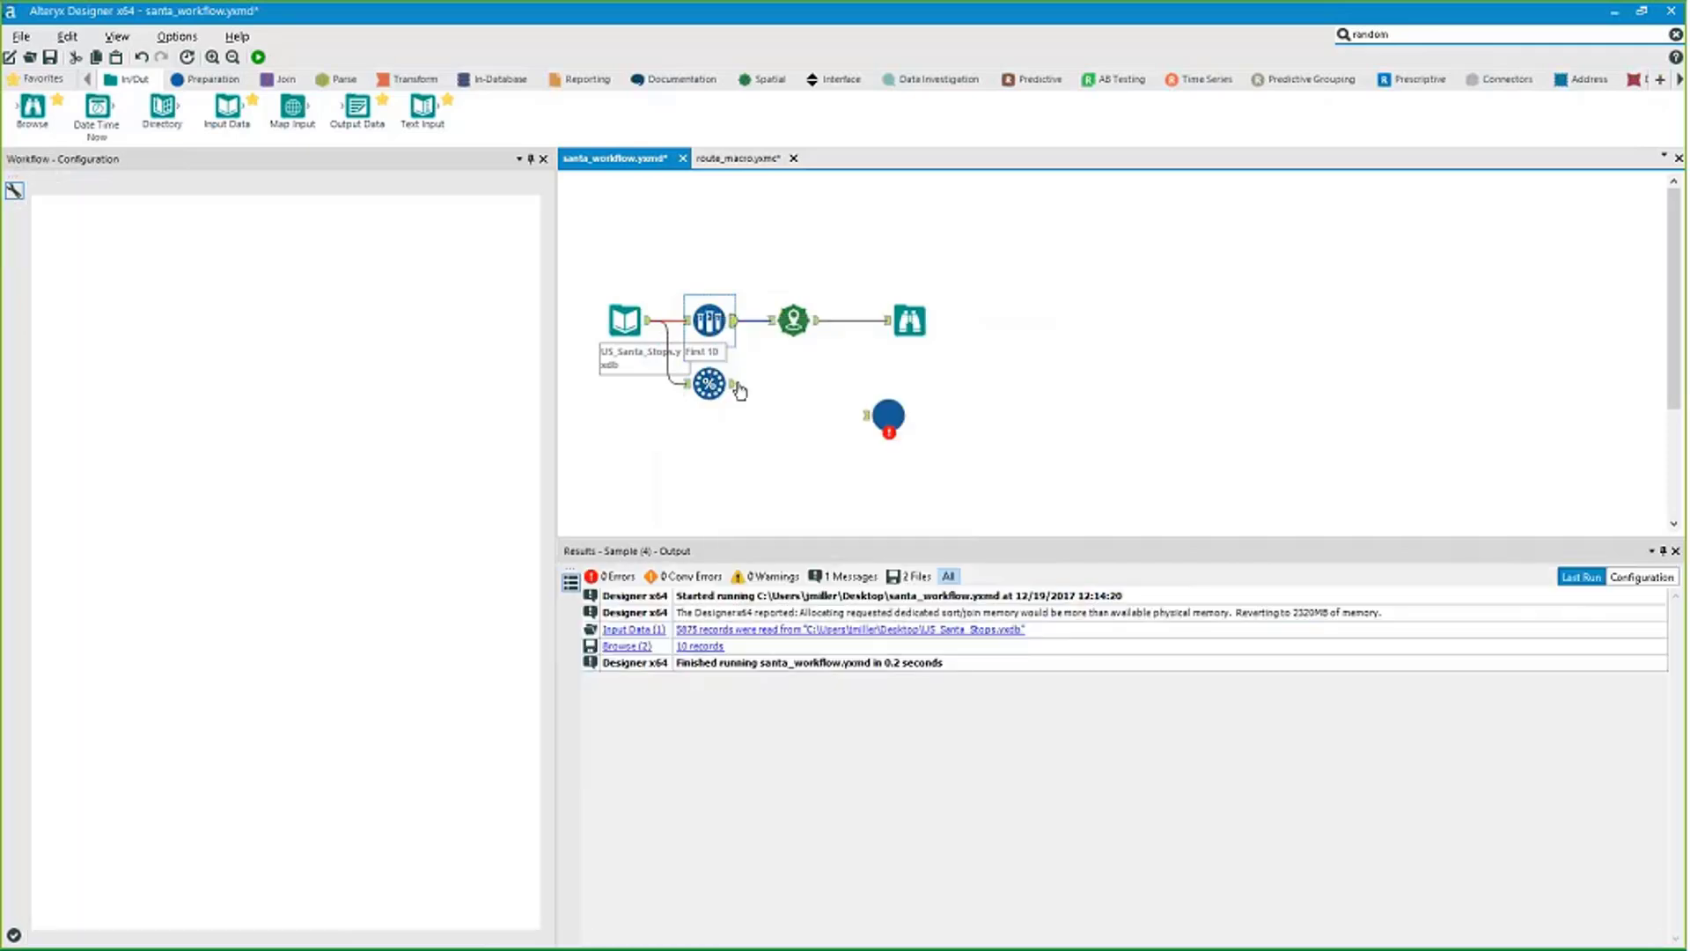
drag(709, 384, 719, 330)
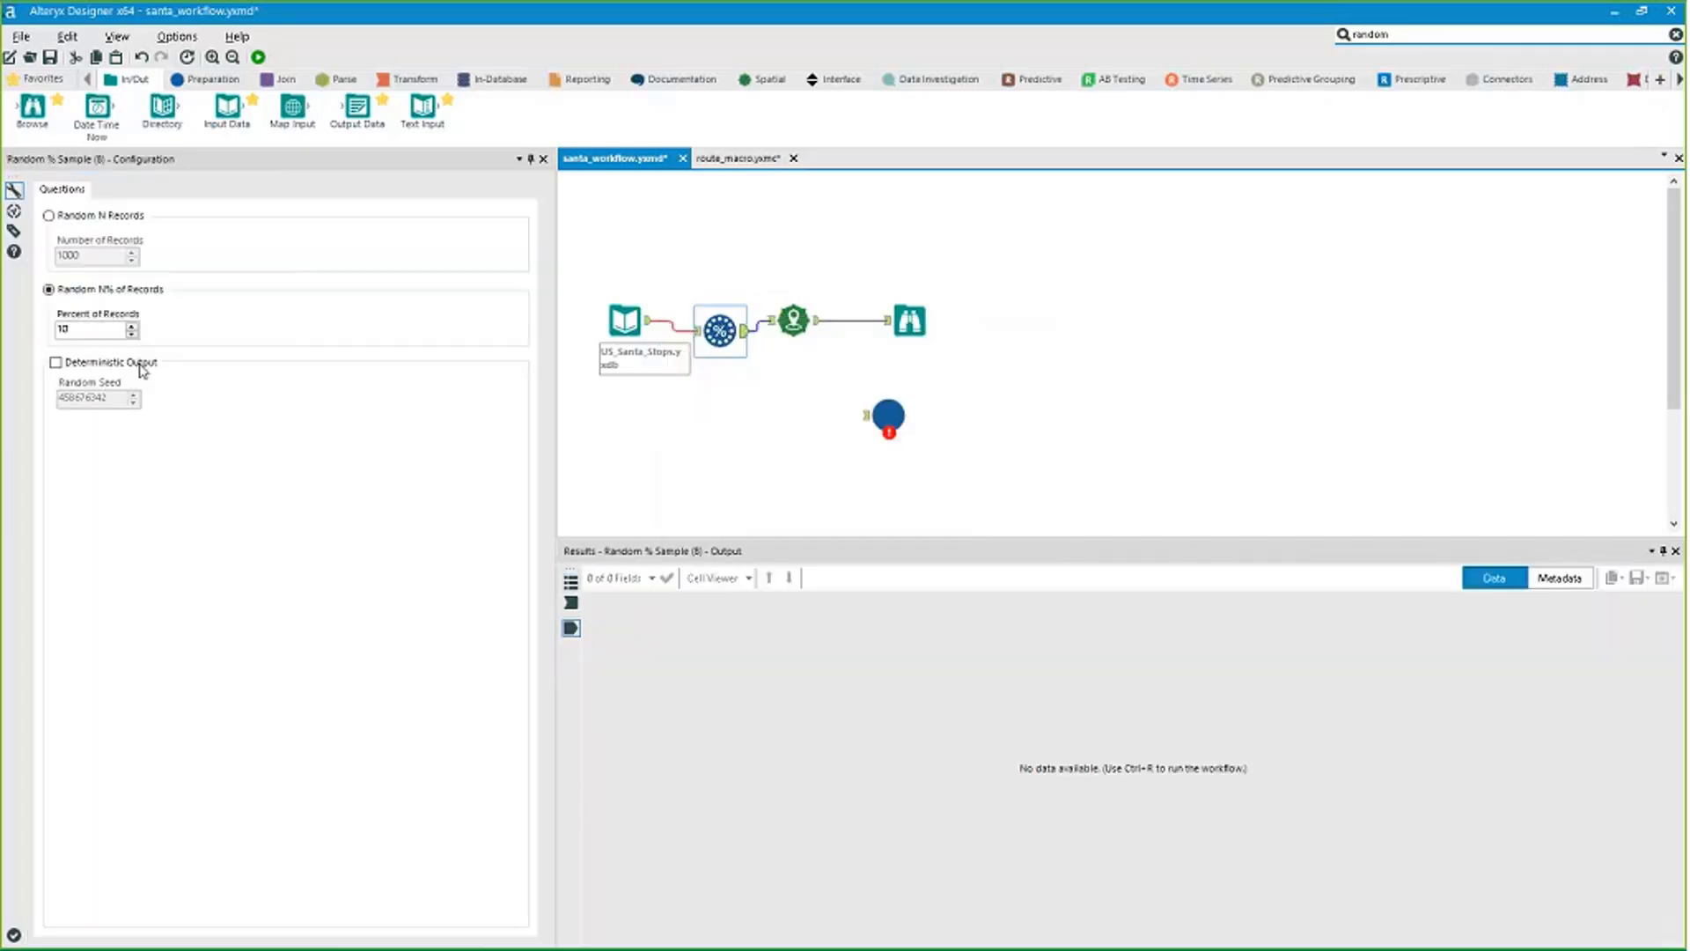
Set the random sample to 1 percent of records, run santa_workflow and view the Browse tool's output.
click(88, 331)
key(BackSpace)
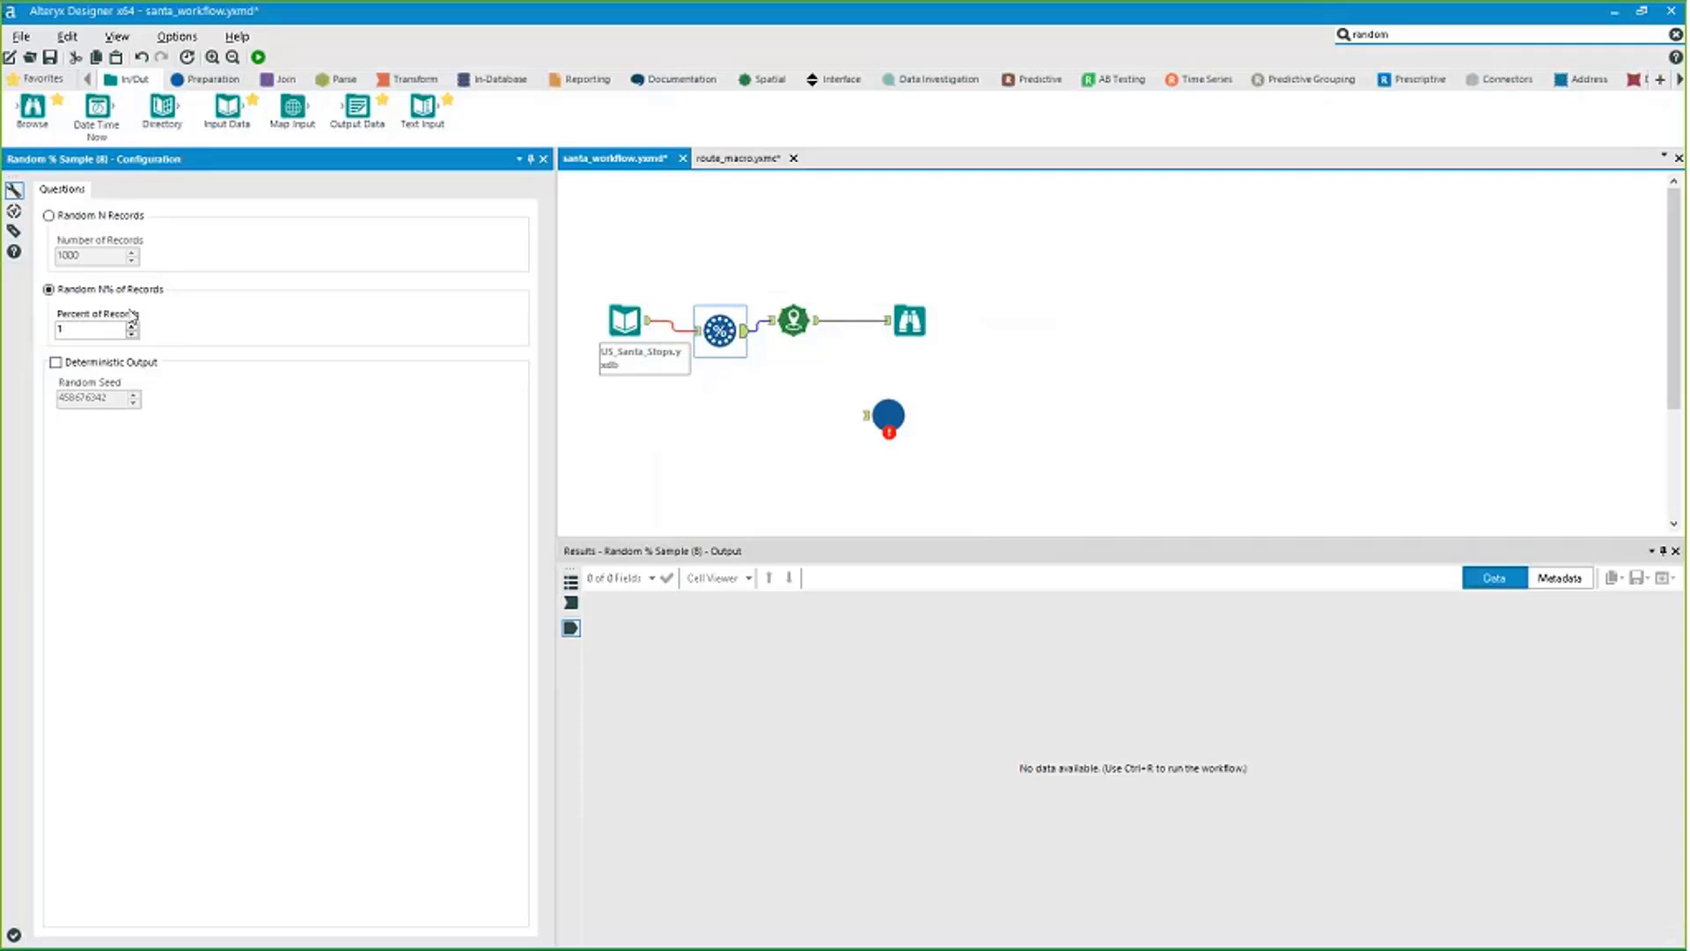
key(ctrl+r)
click(909, 319)
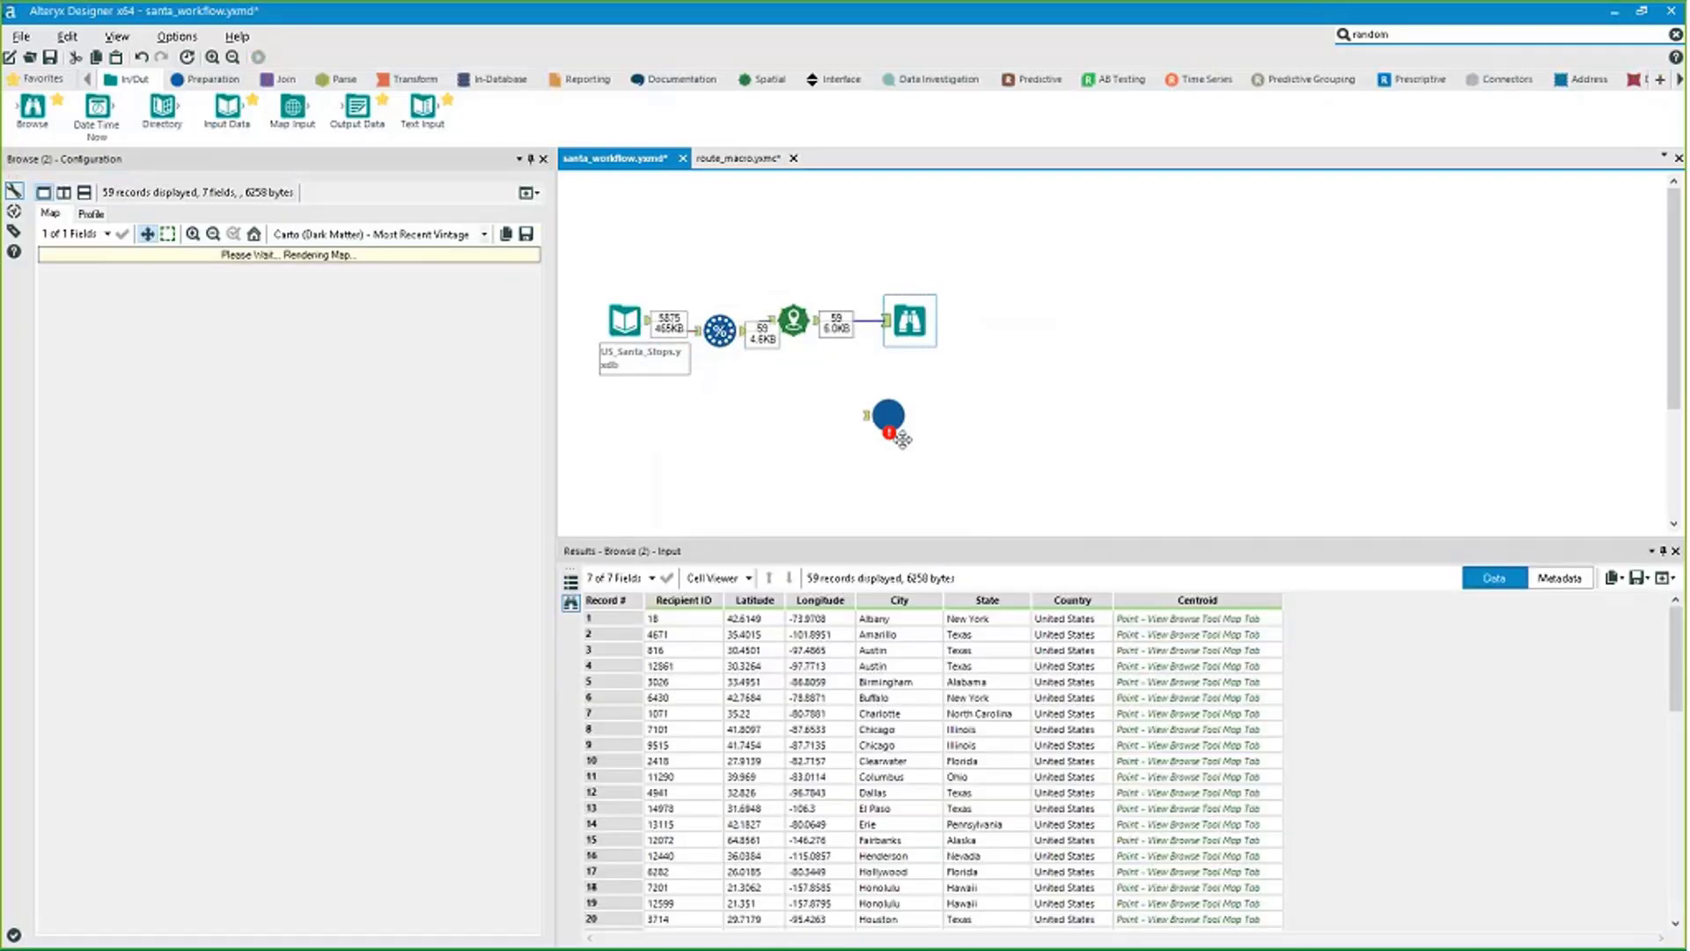
Copy all Browse records with headers, including the spatial objects, and paste them into route_macro as a Text Input.
click(1620, 578)
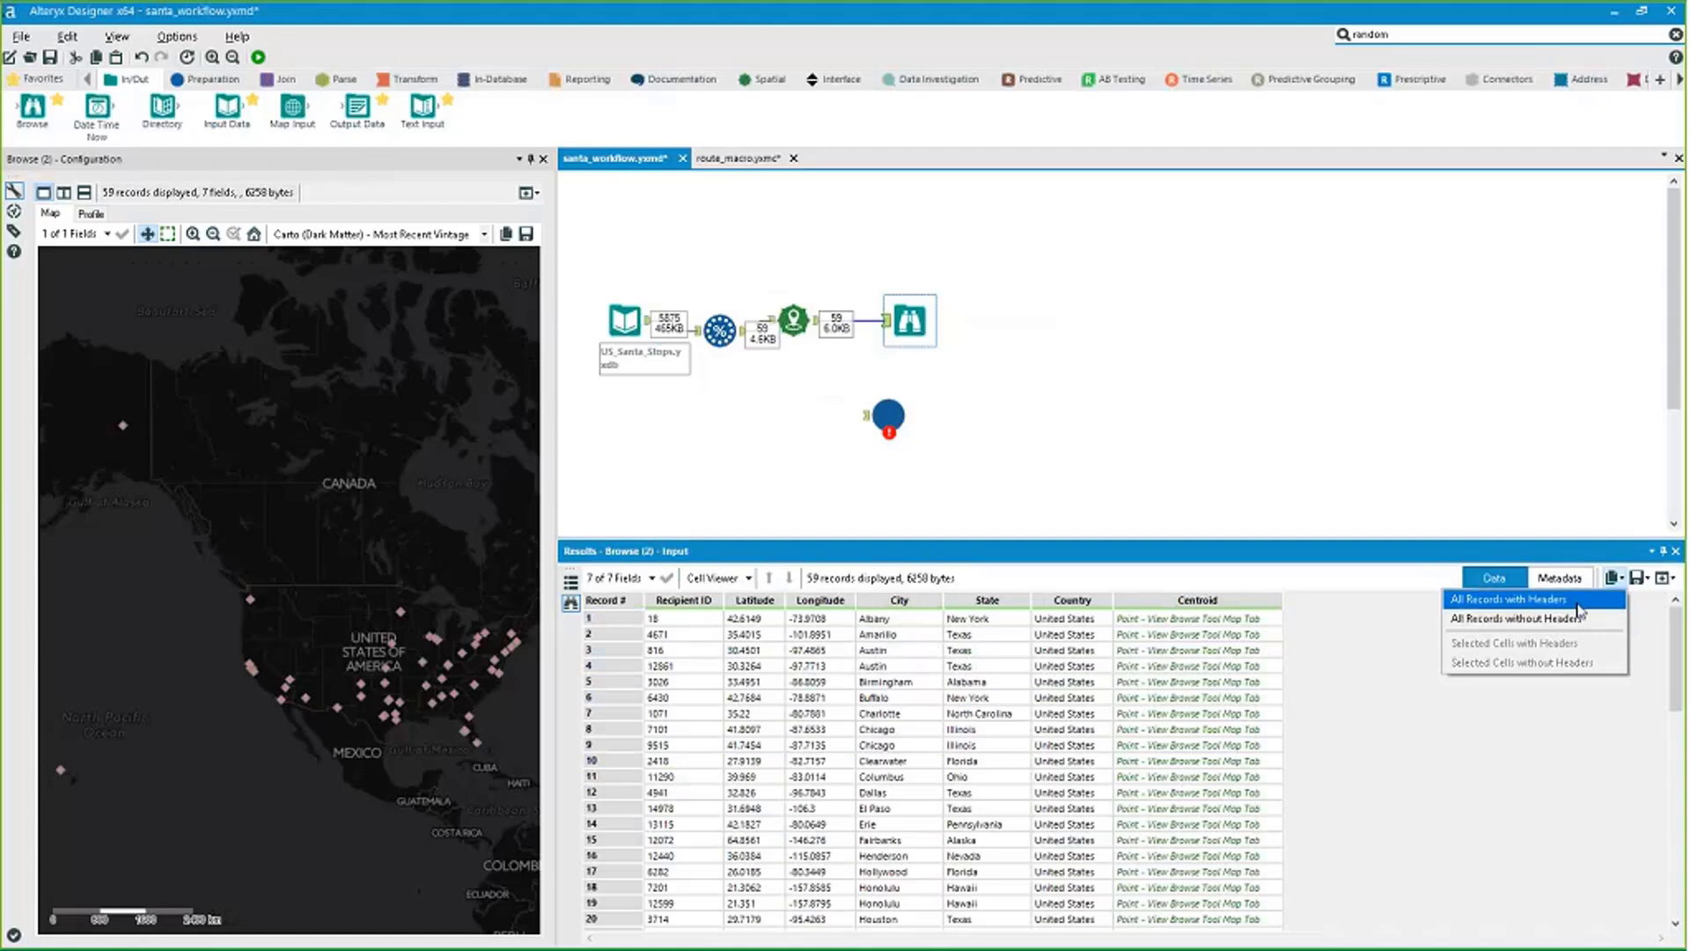
click(1509, 598)
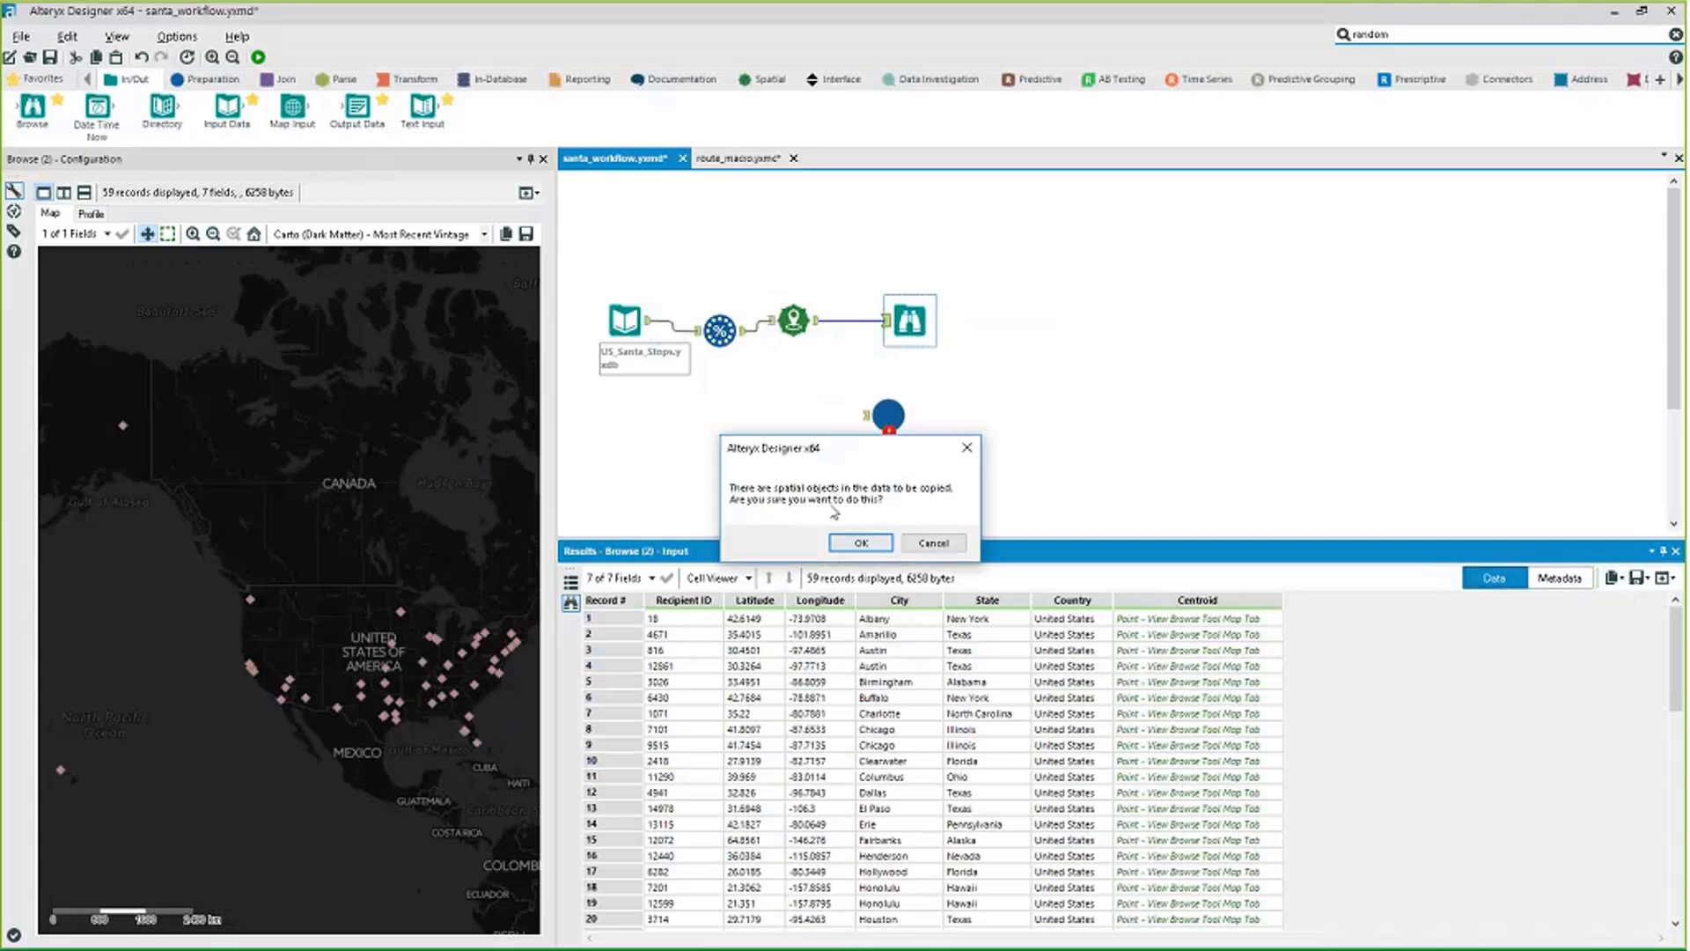
click(856, 542)
click(736, 158)
right_click(720, 333)
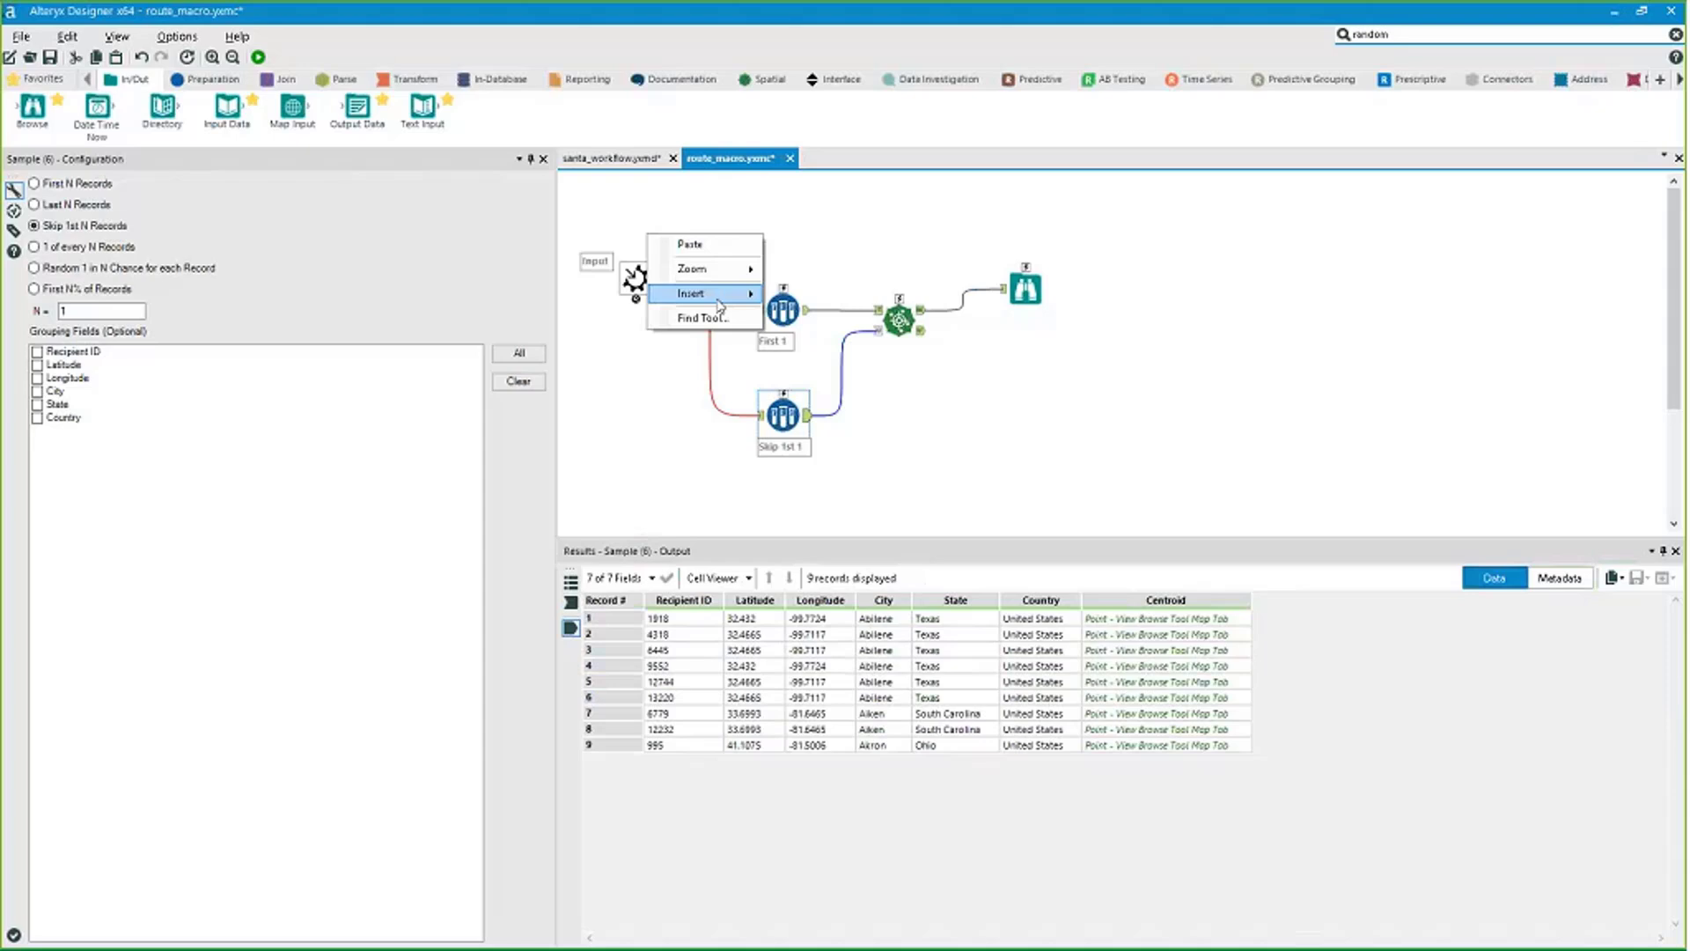
mouse_move(720, 305)
click(858, 273)
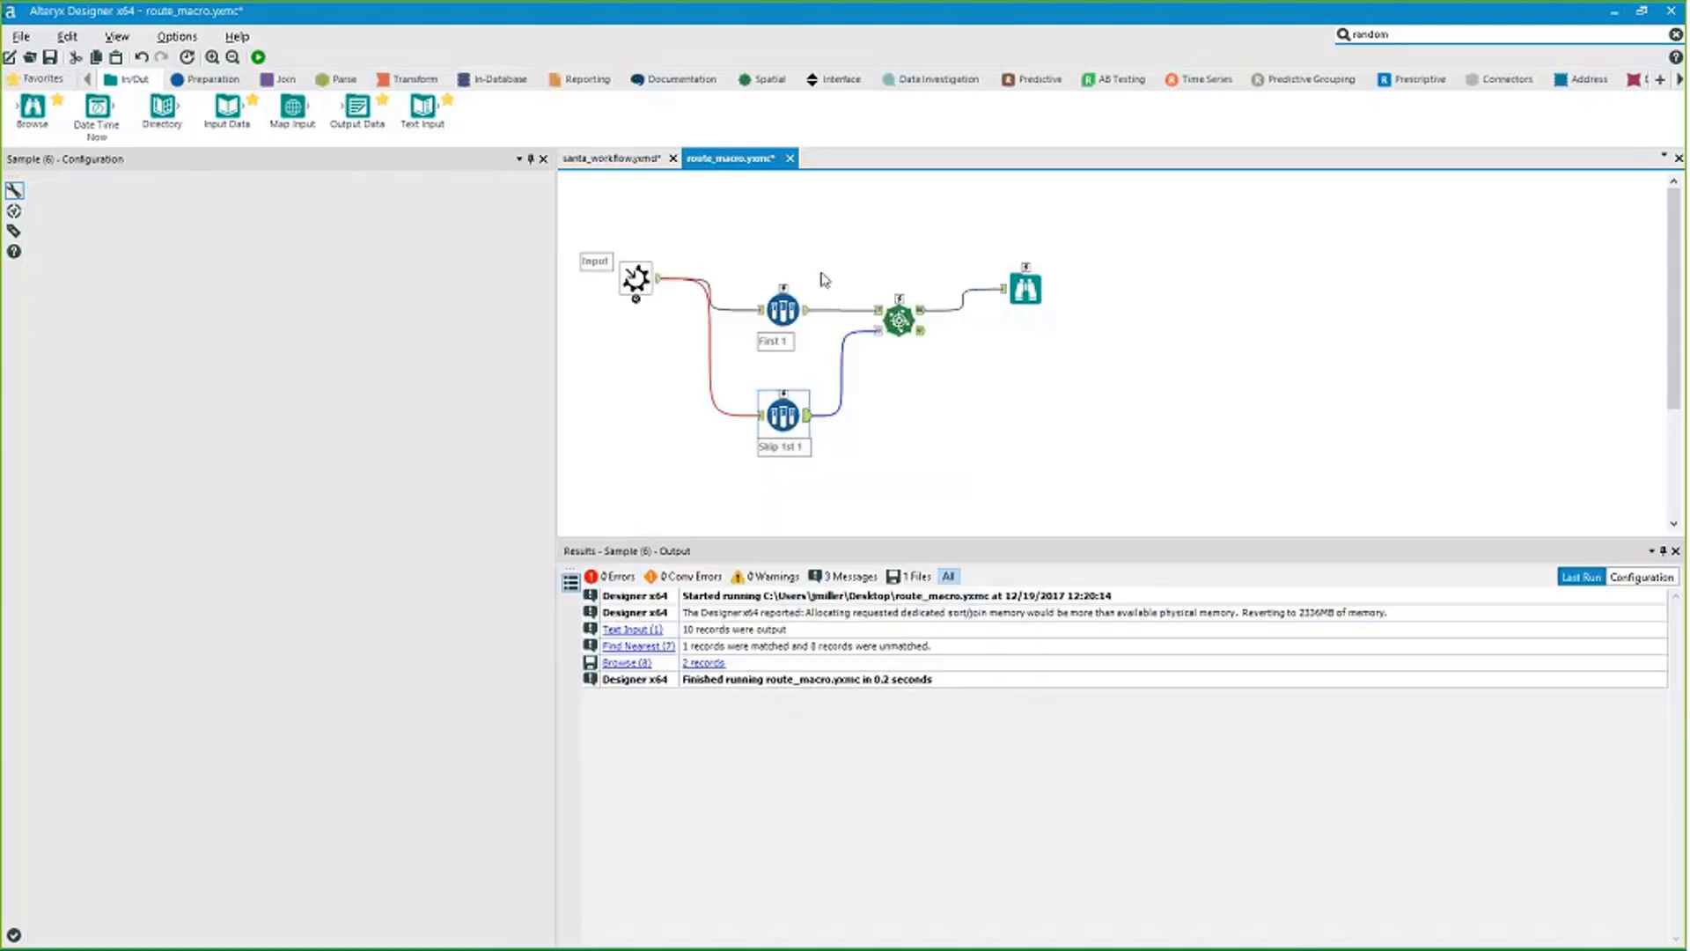
Replace the old macro input with the pasted Text Input converted to a Macro Input, feeding both the First 1 and Skip 1st 1 Sample tools.
click(635, 279)
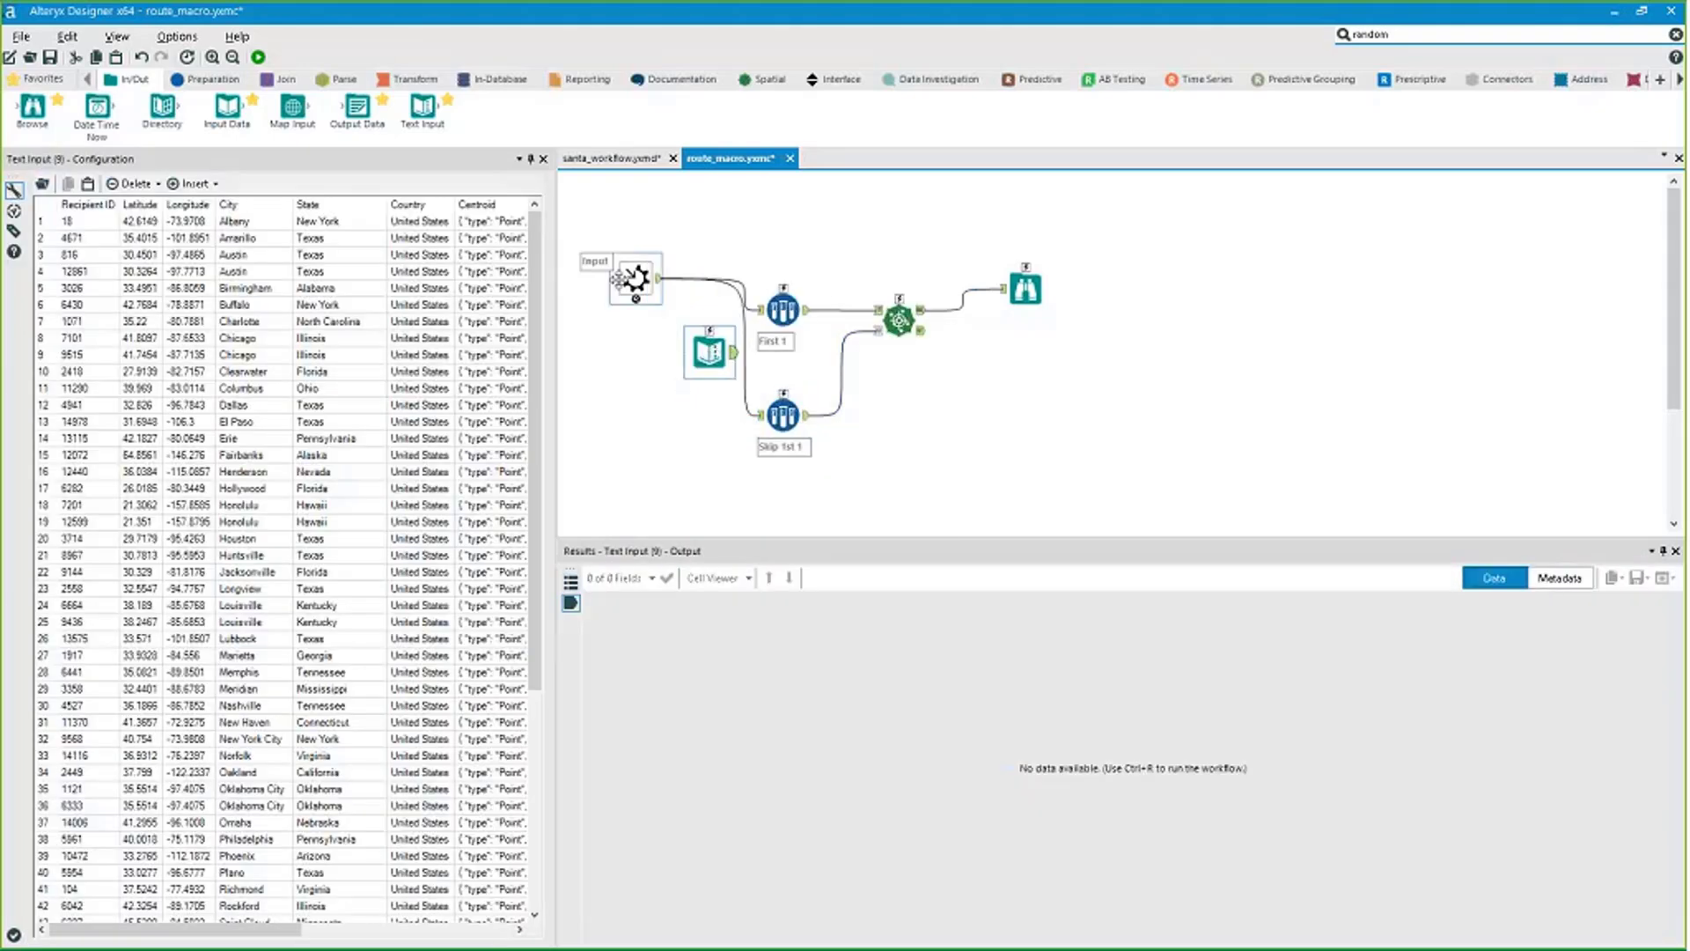
click(680, 322)
key(ctrl+z)
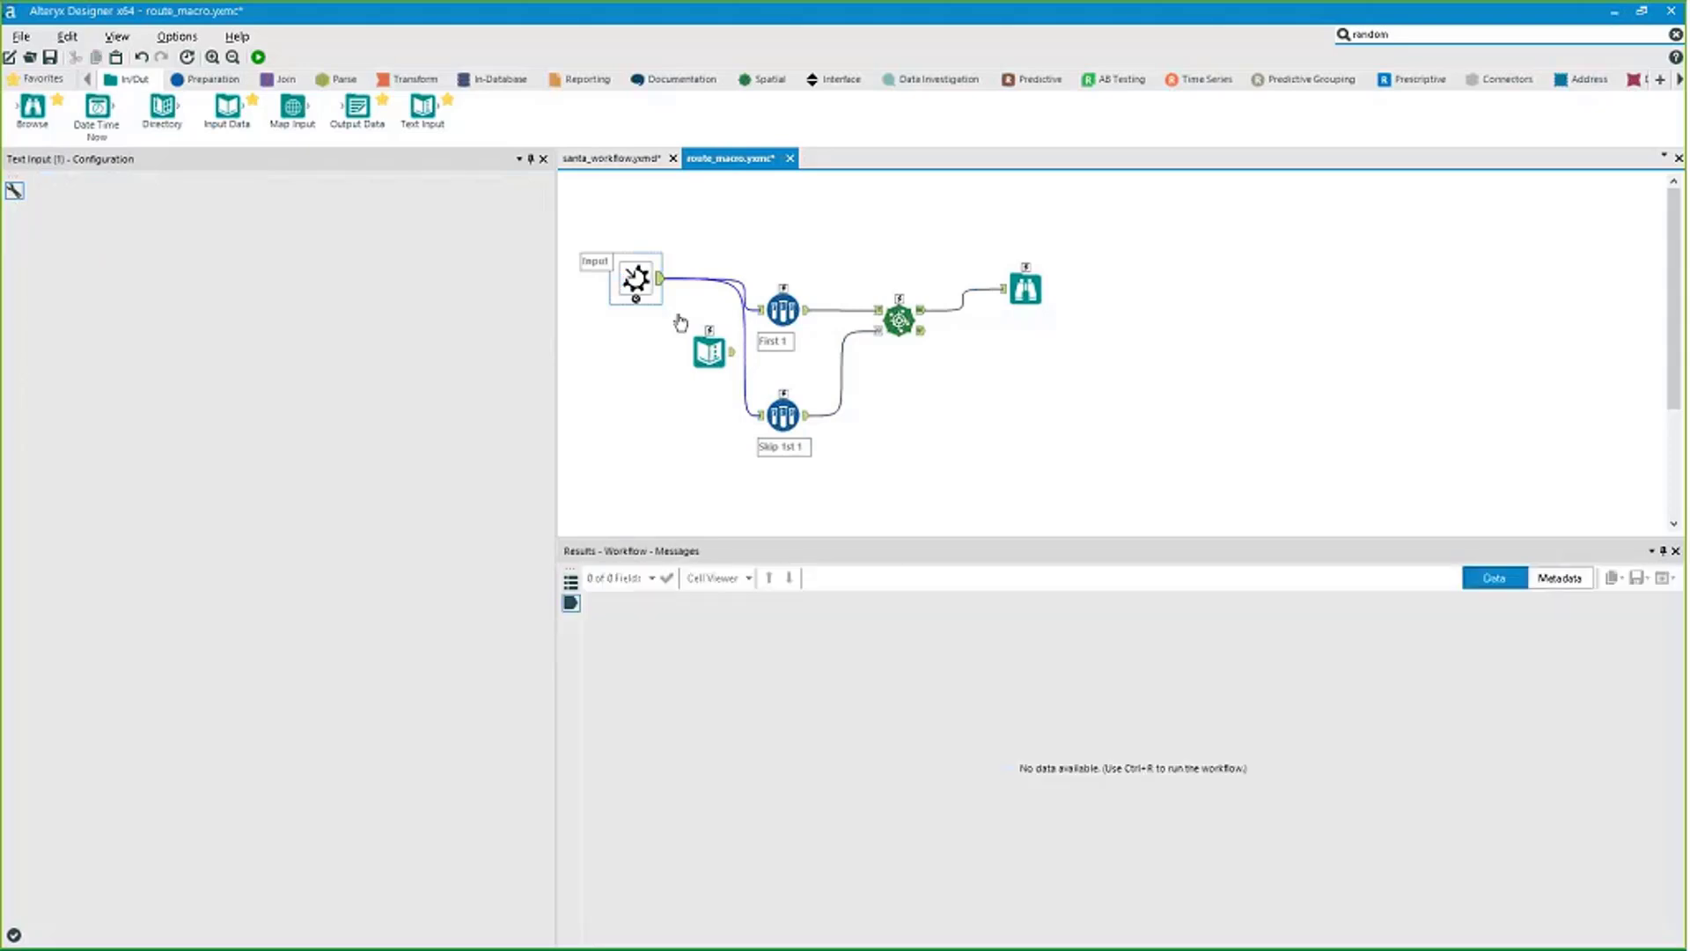
right_click(648, 310)
click(733, 520)
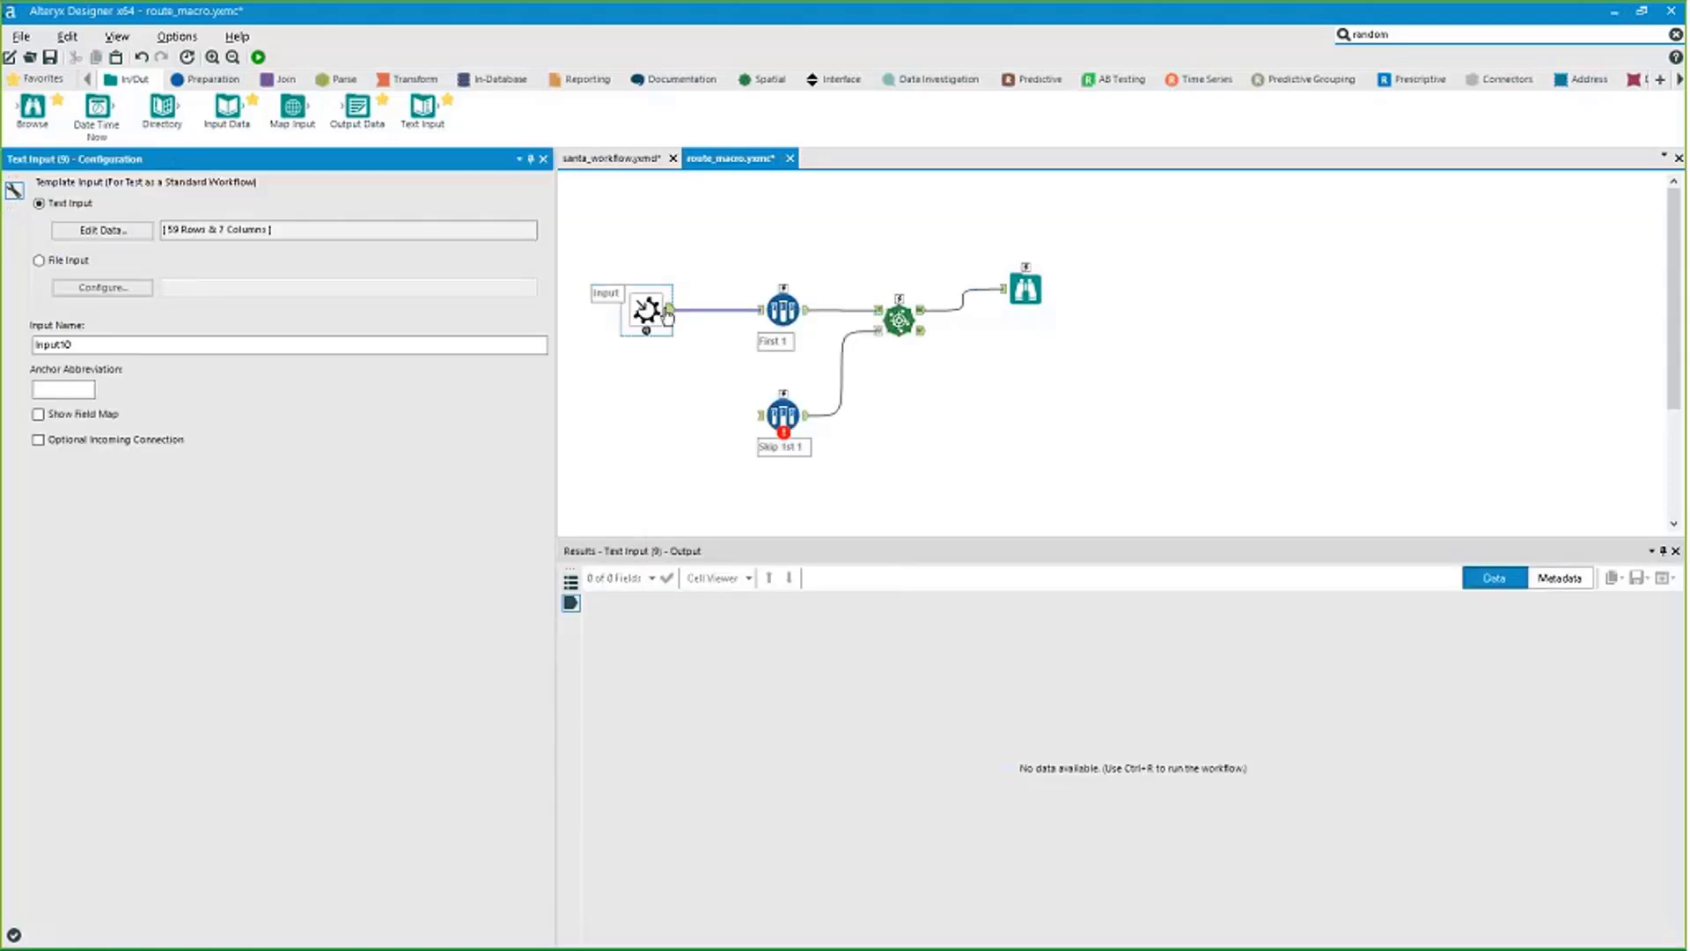
click(605, 210)
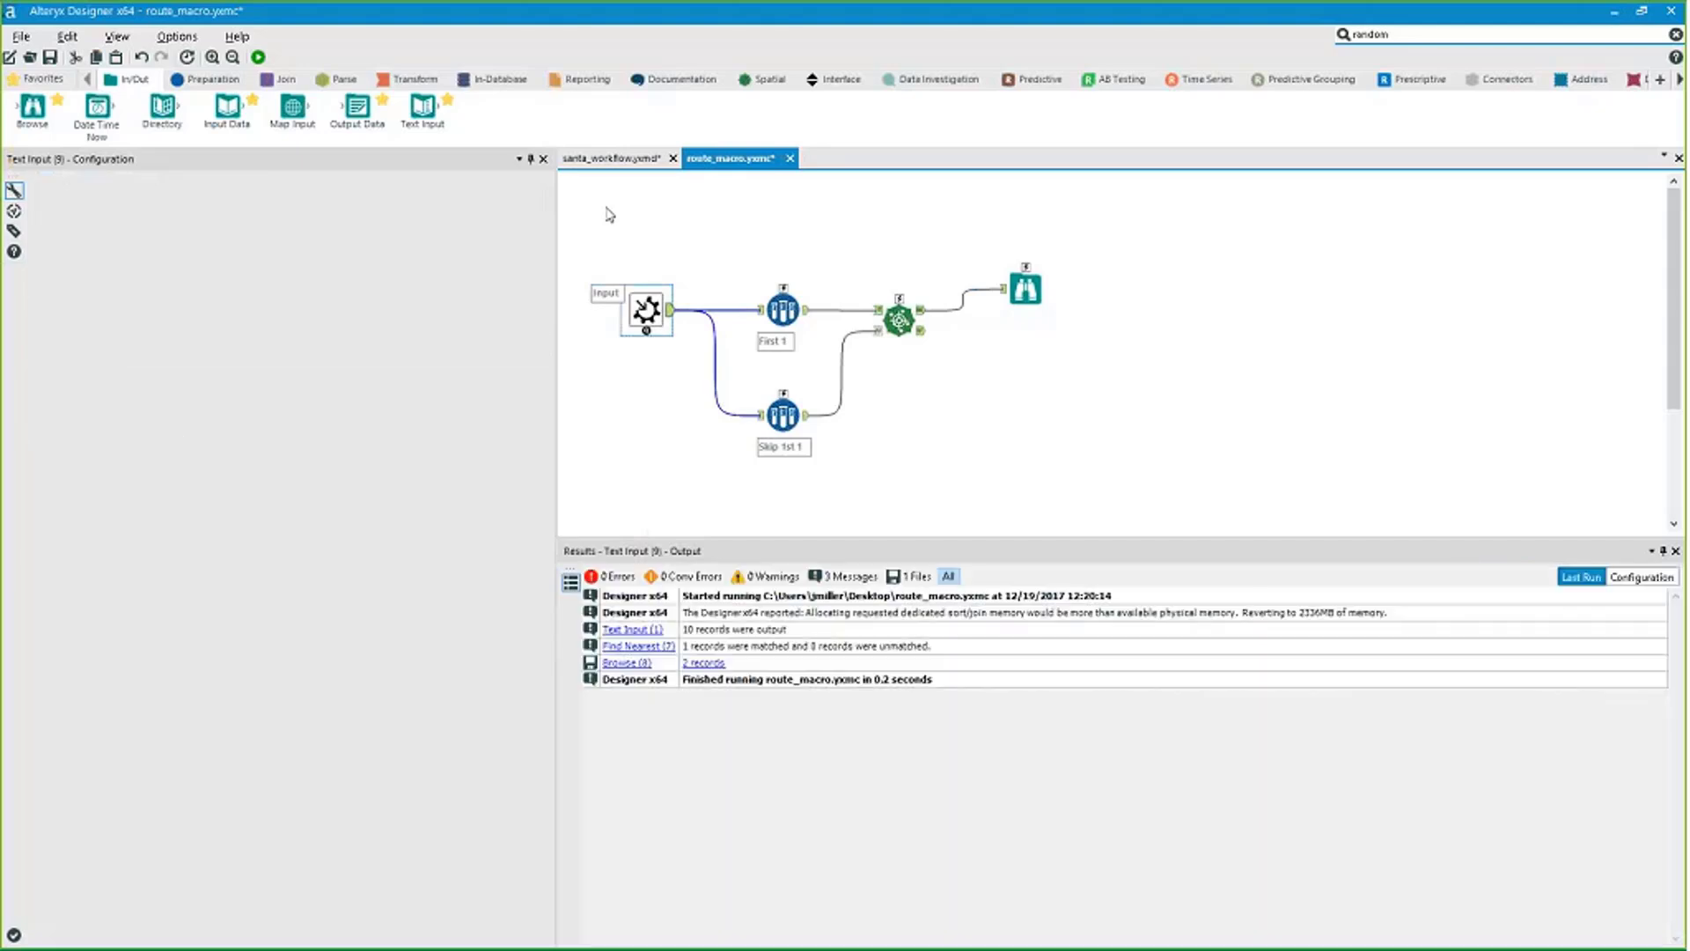
Run route_macro and compare the matched record's original stop fields with its universe fields in the Browse output.
key(ctrl+r)
click(1025, 289)
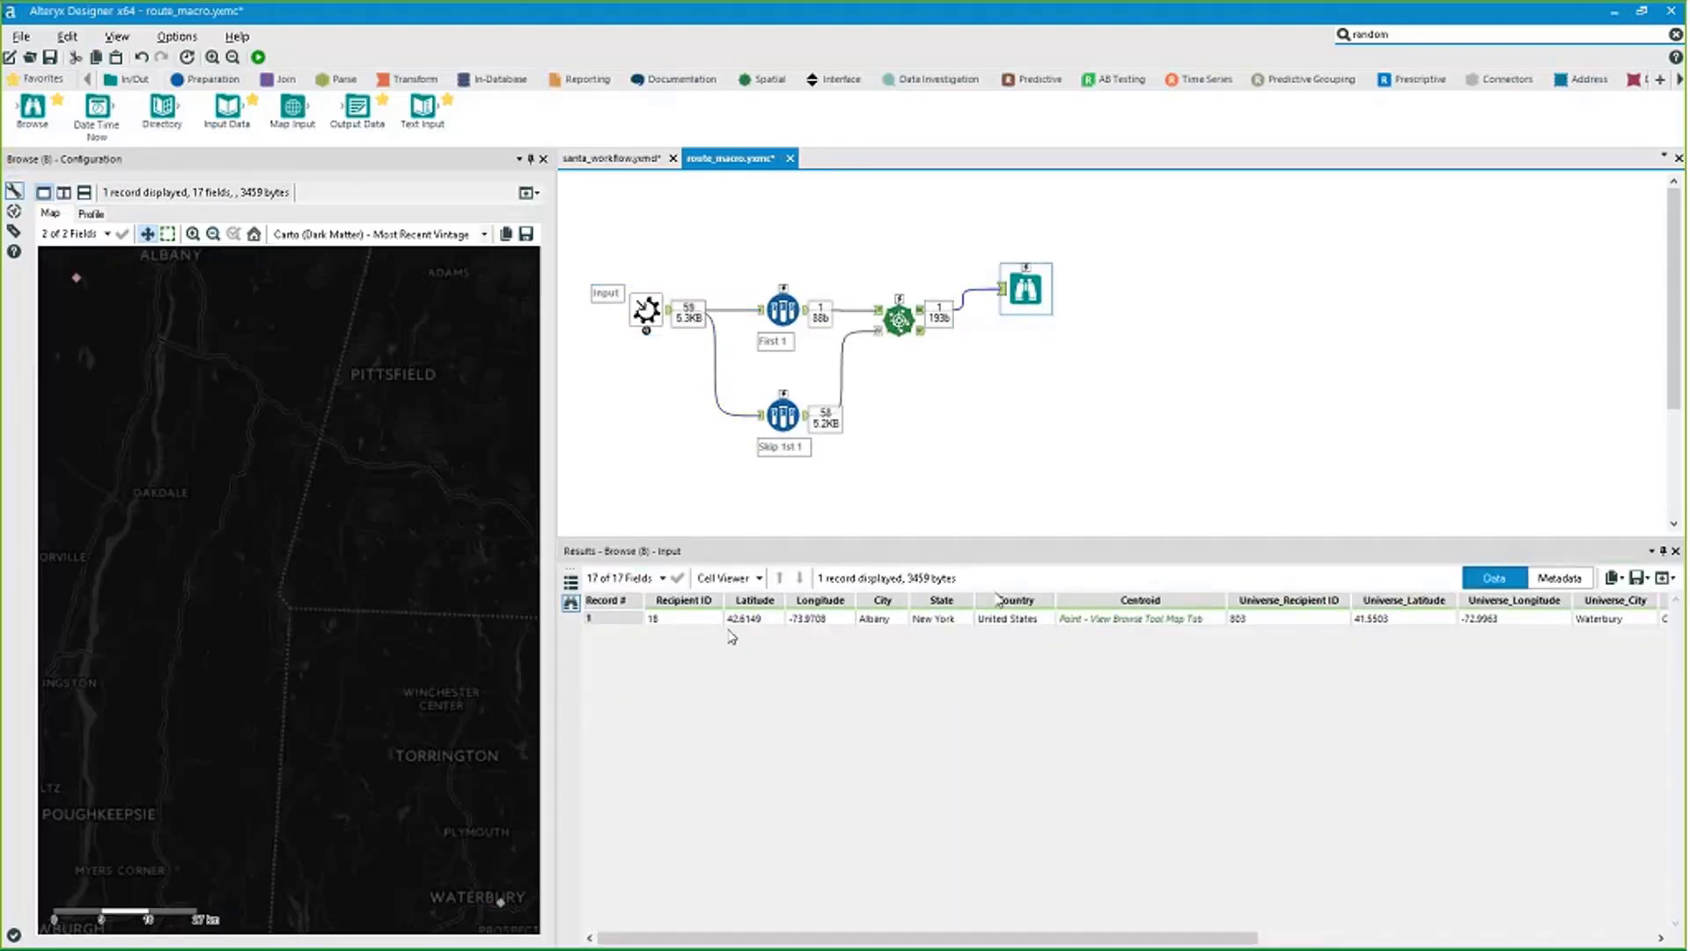
drag(923, 937, 1110, 934)
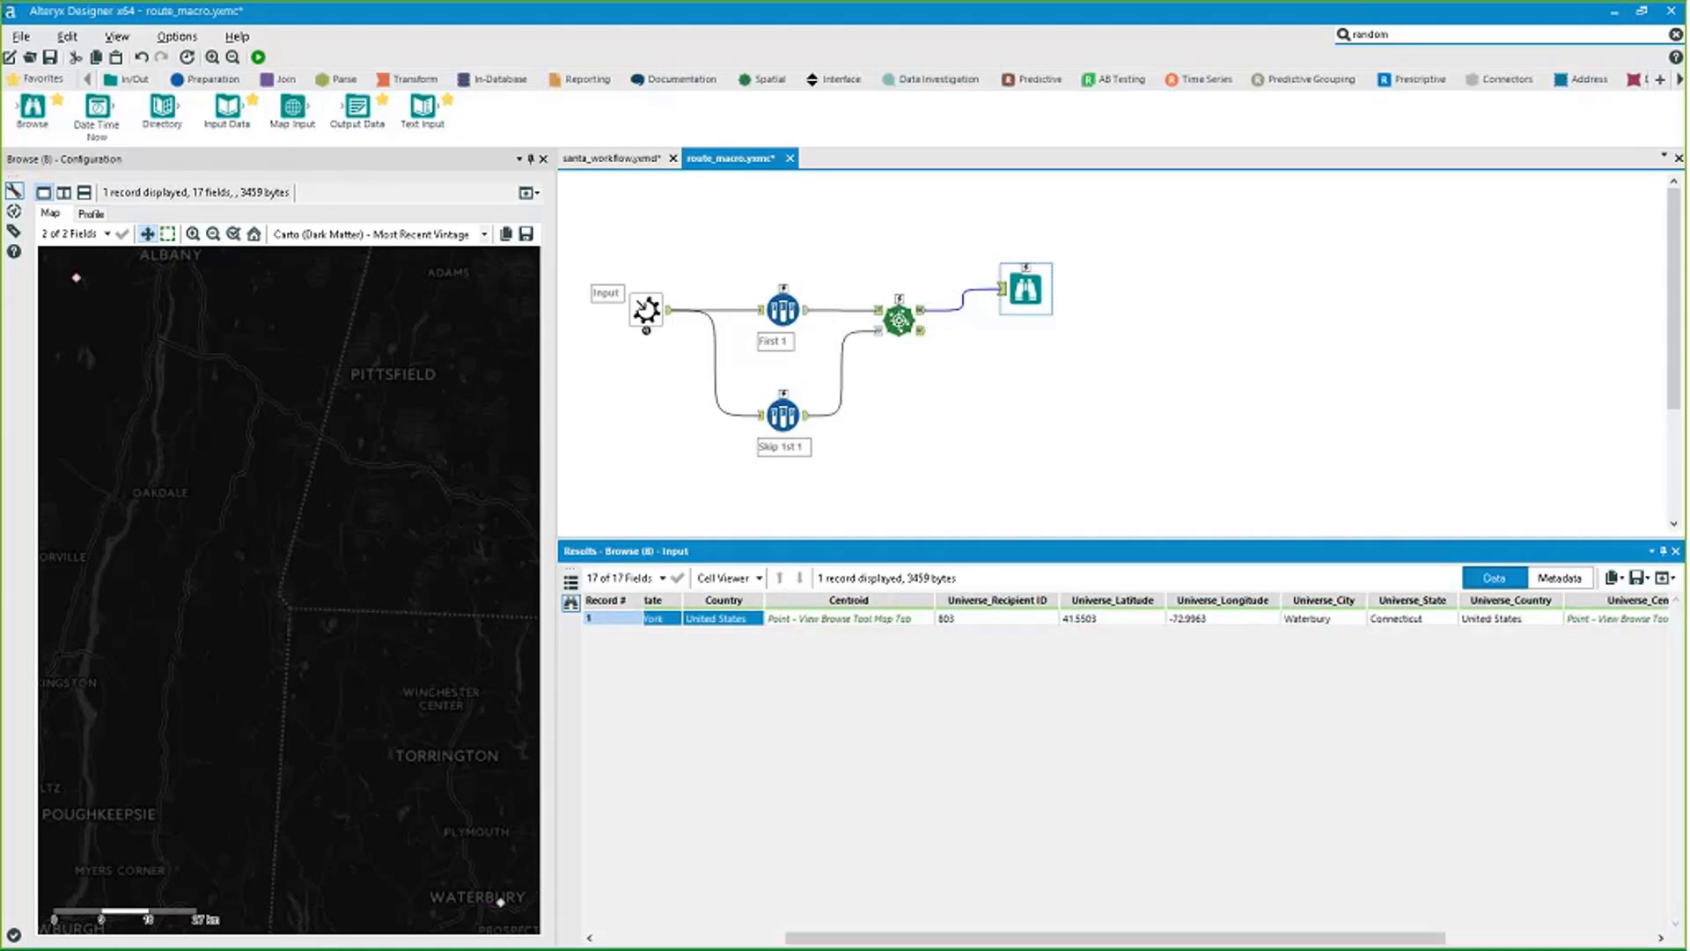
drag(1100, 619, 1408, 619)
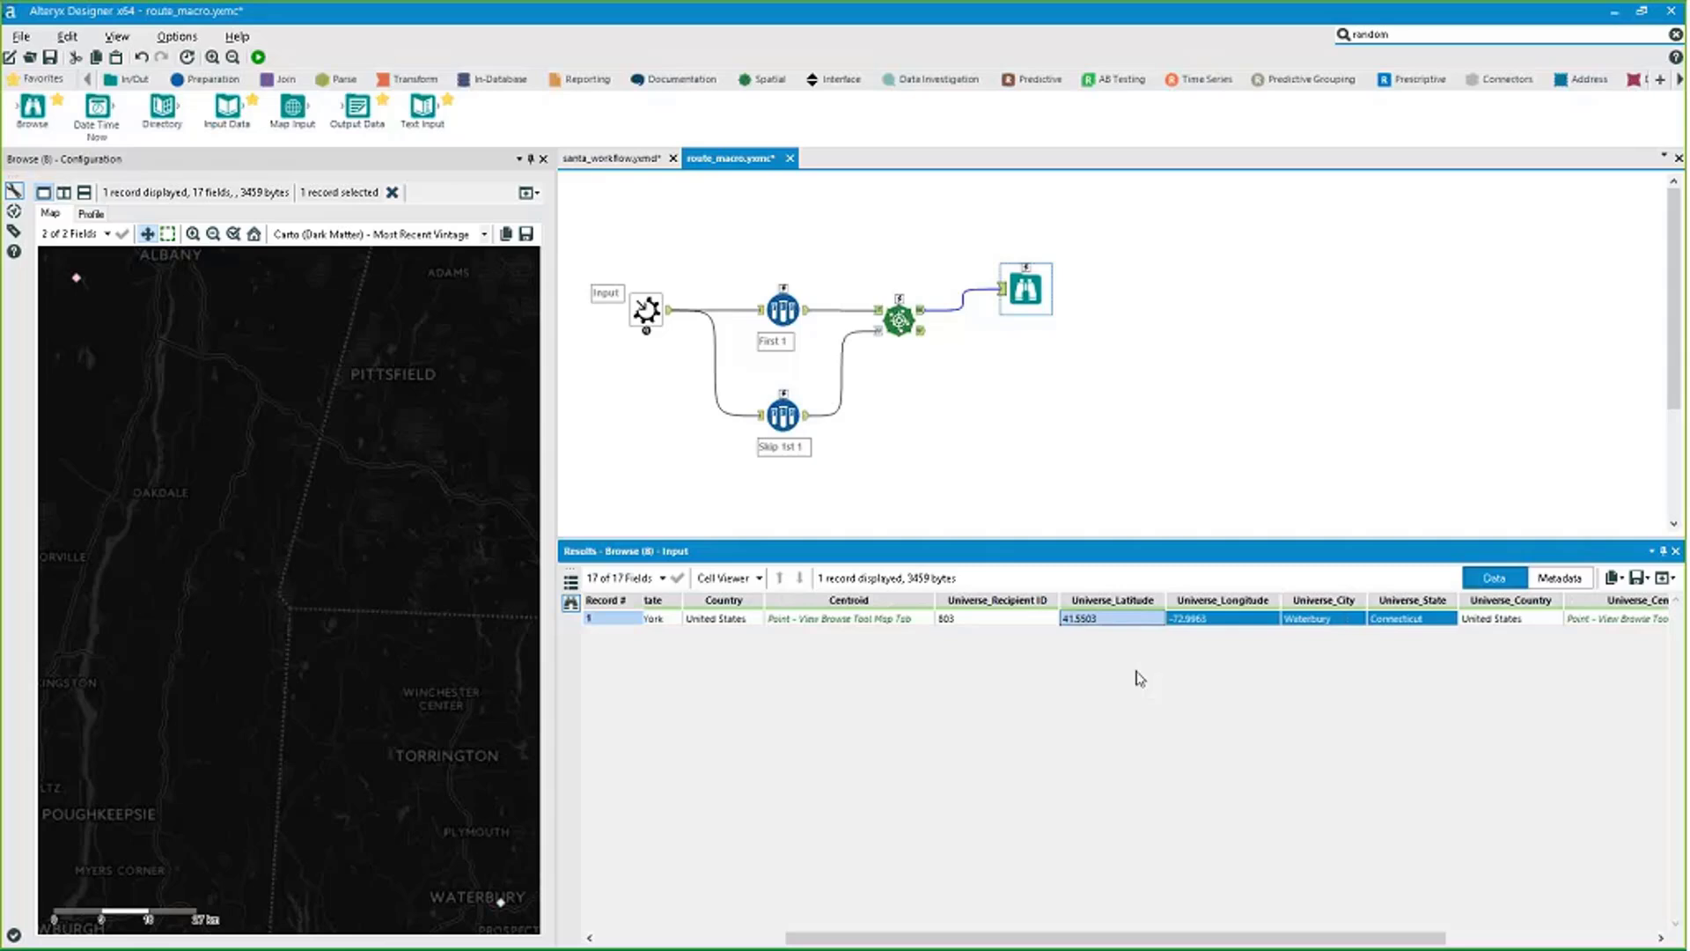
drag(1025, 289, 1025, 299)
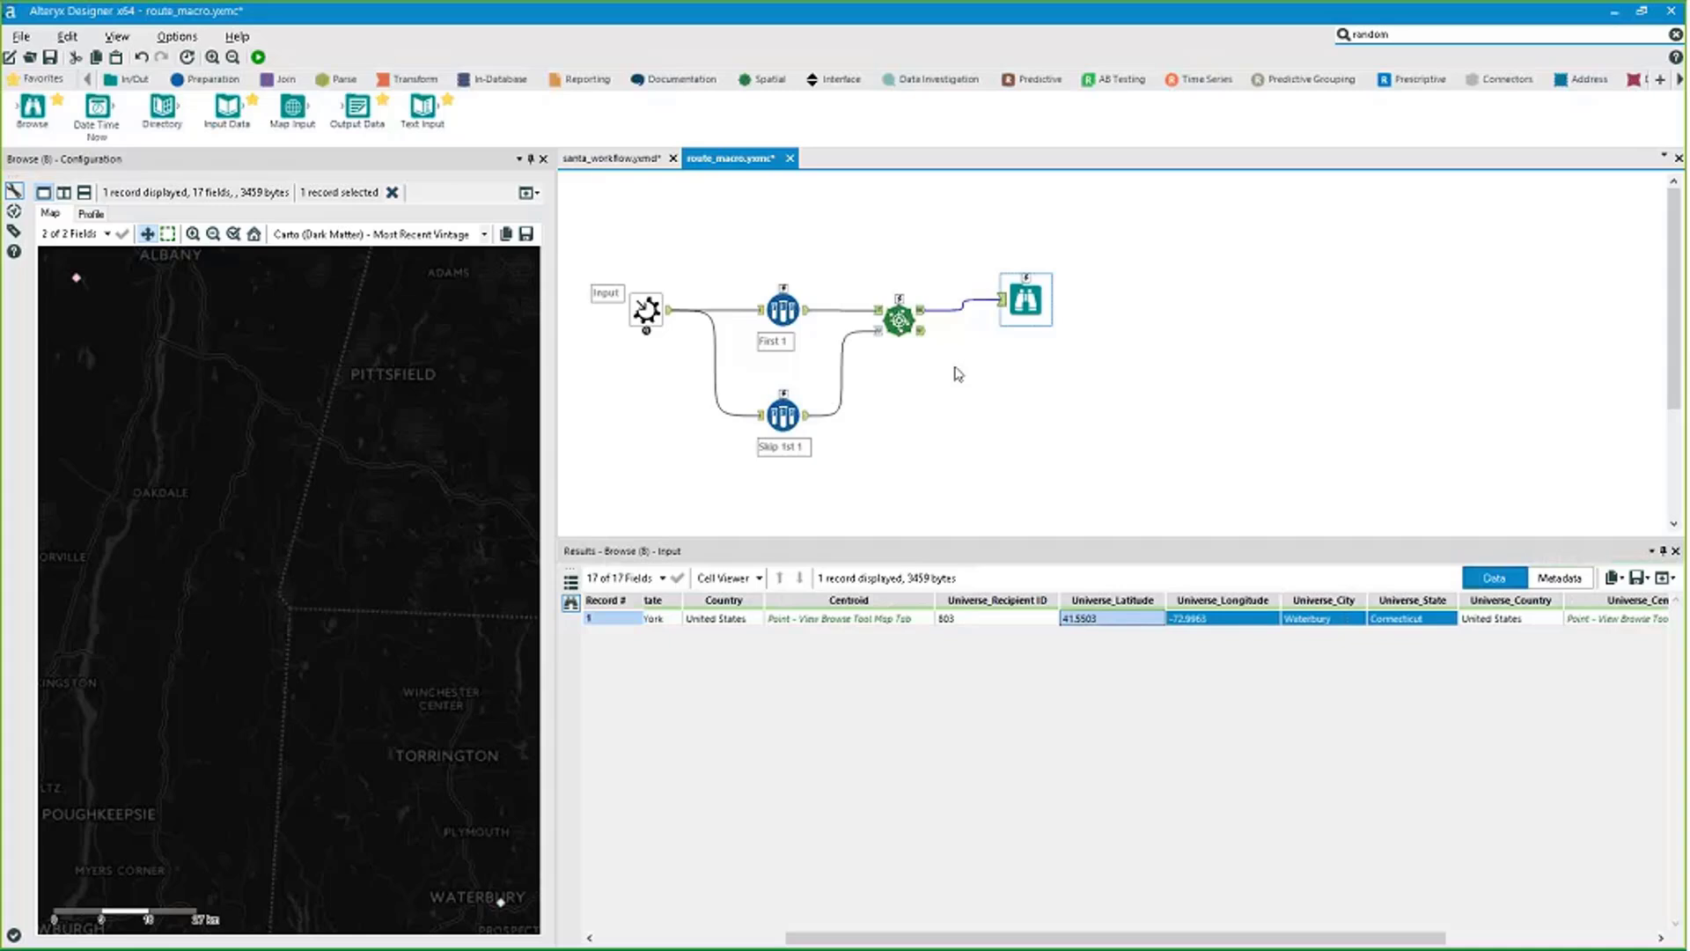
click(785, 619)
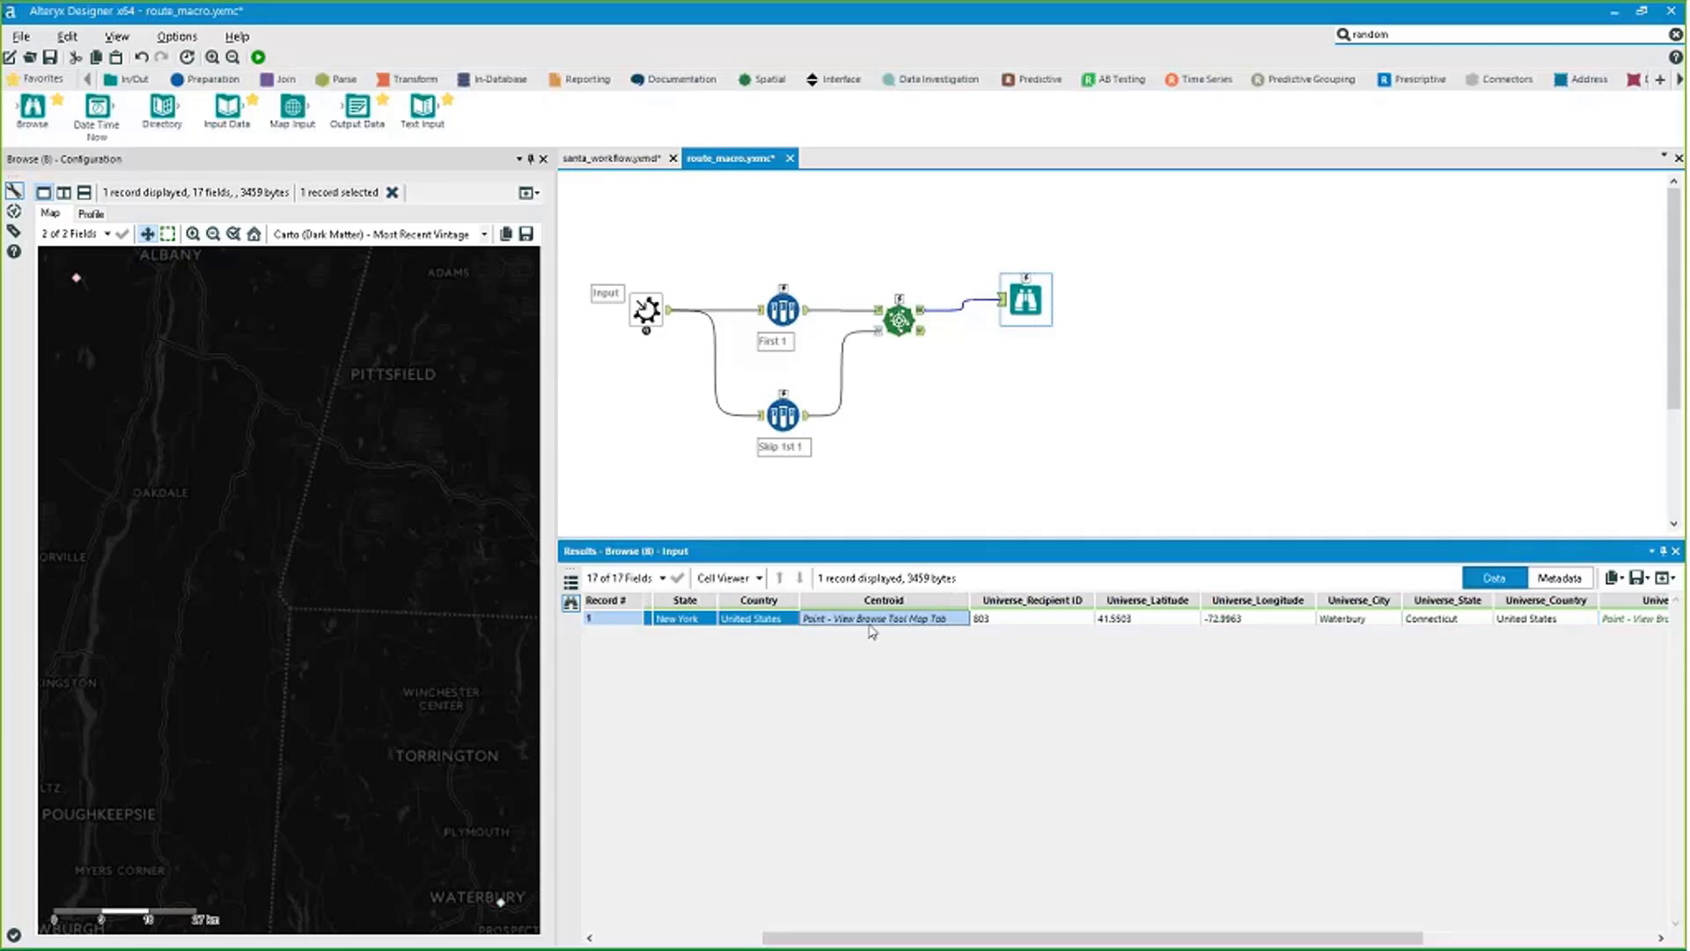
click(1333, 620)
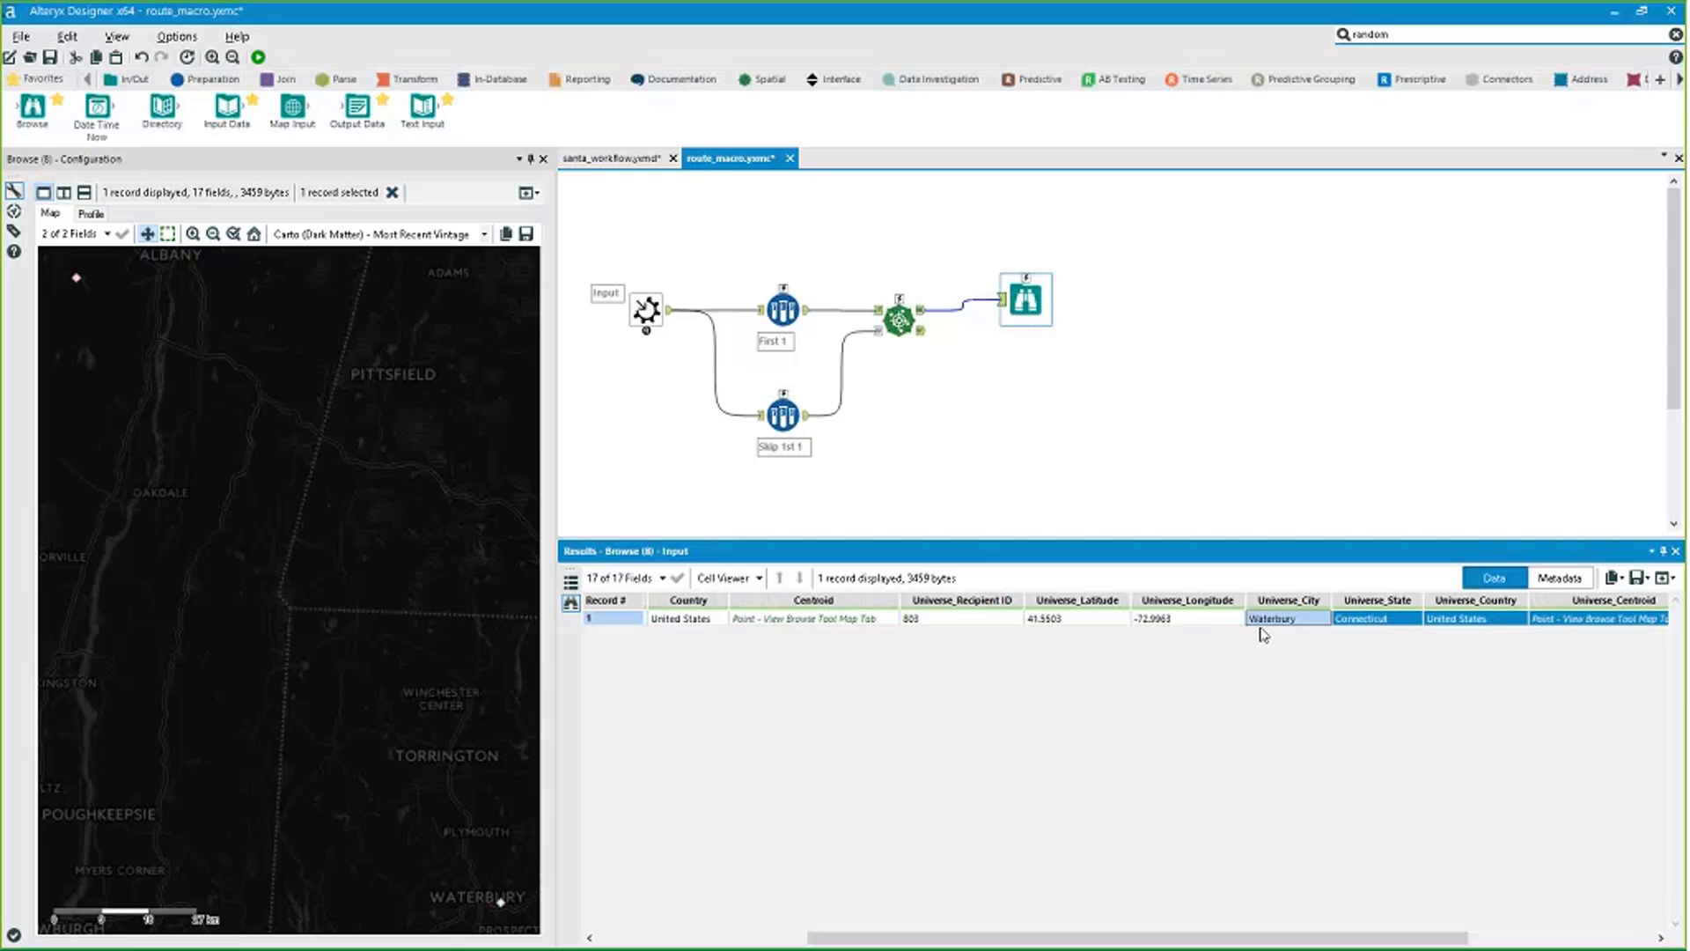
drag(1025, 300, 1036, 342)
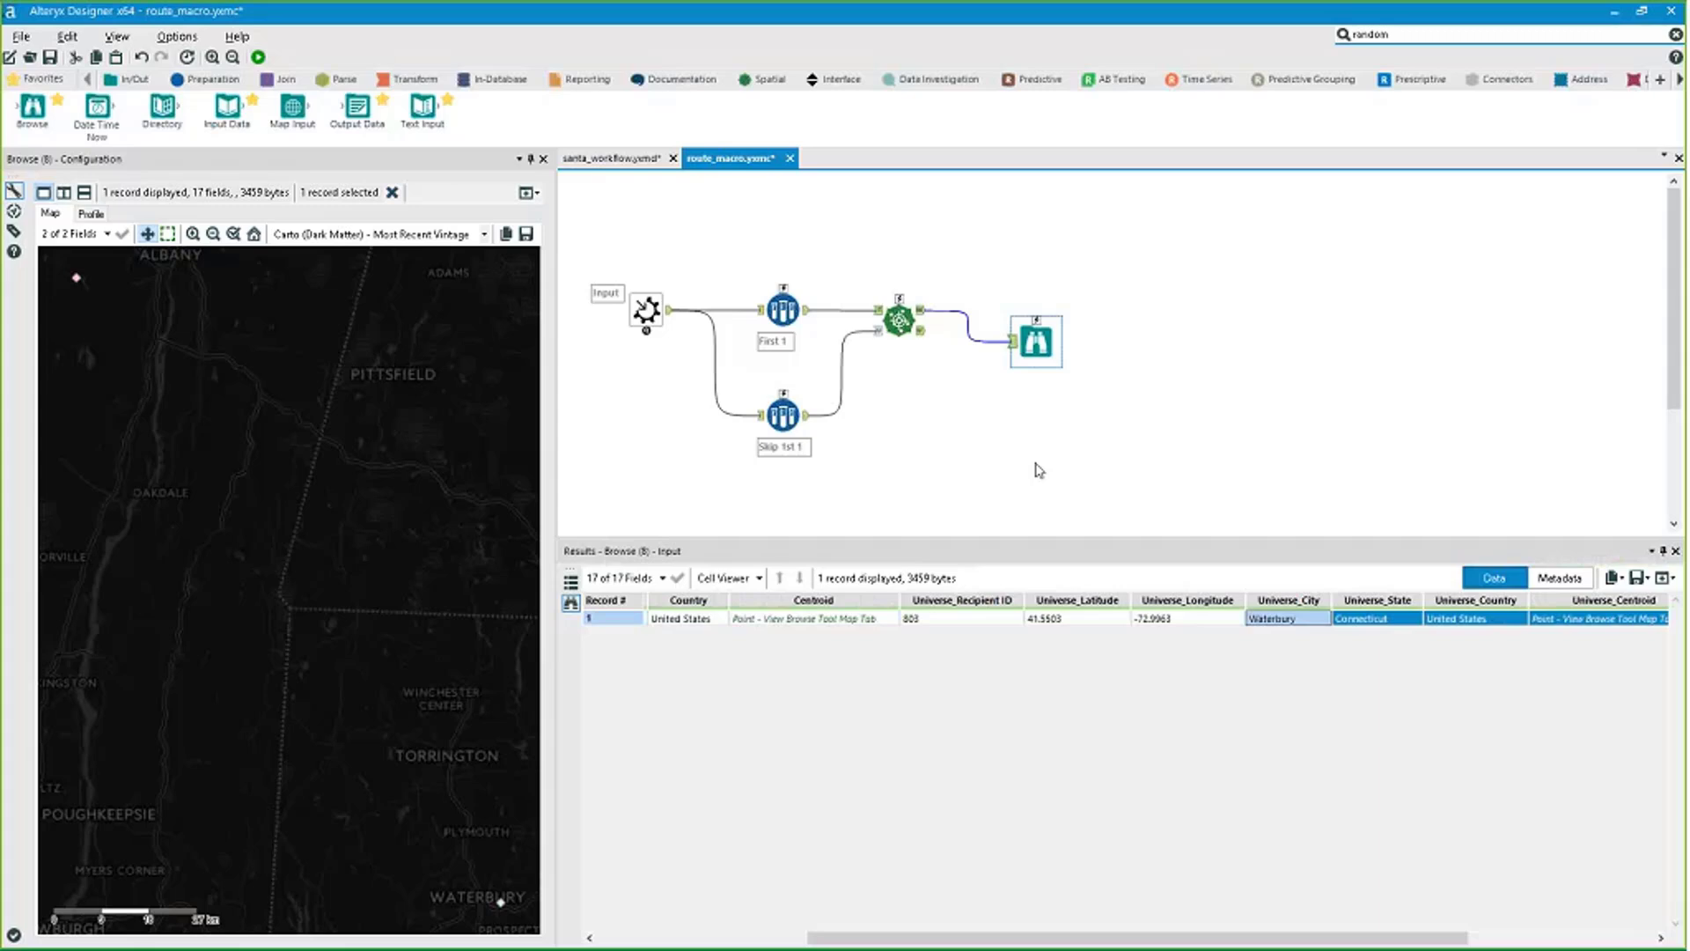
drag(964, 618, 607, 634)
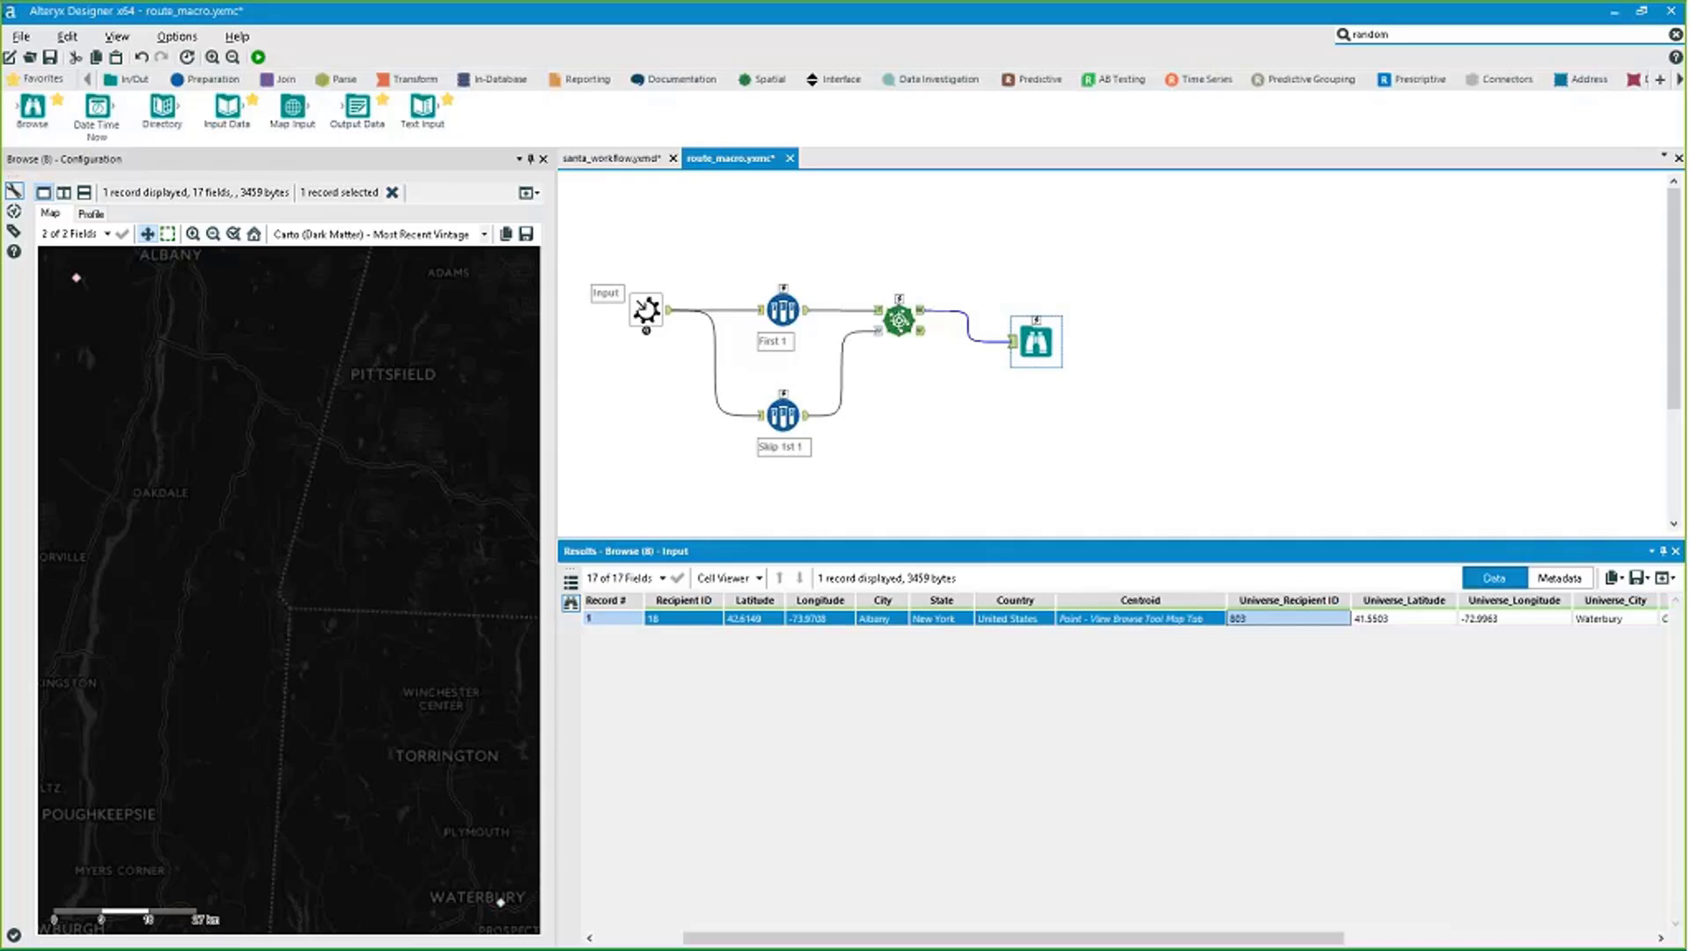
click(1068, 625)
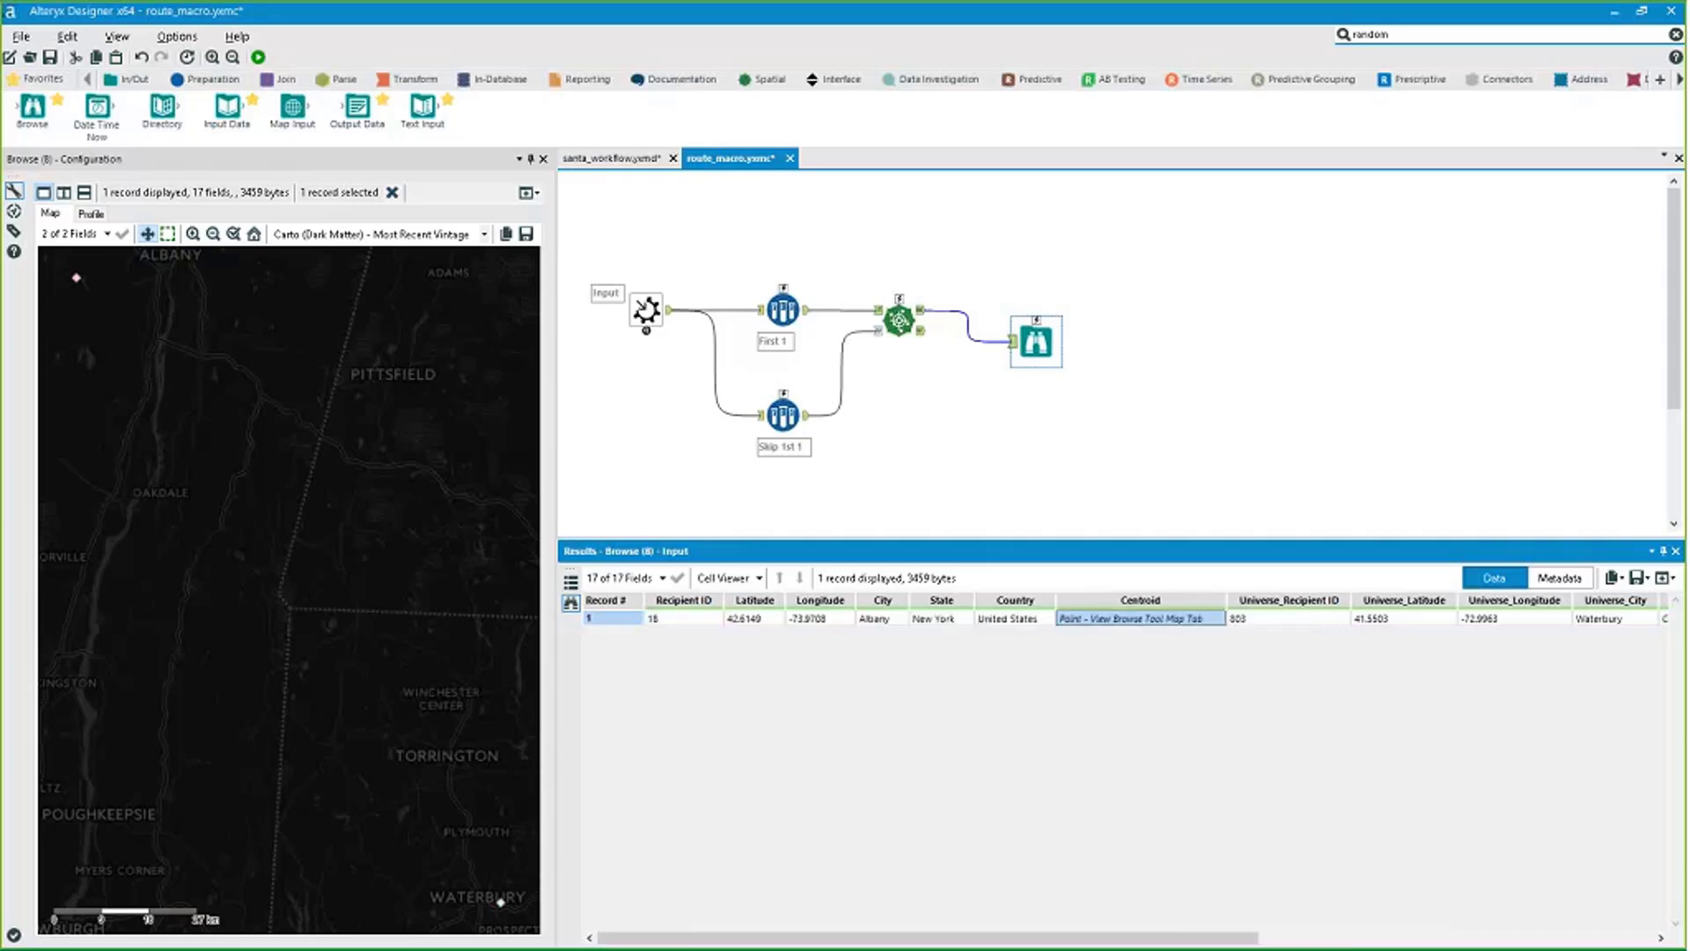
Add a Select tool to Find Nearest's matched output and deselect the fields from Universe_Recipient ID through Direction.
click(226, 85)
drag(162, 108, 308, 113)
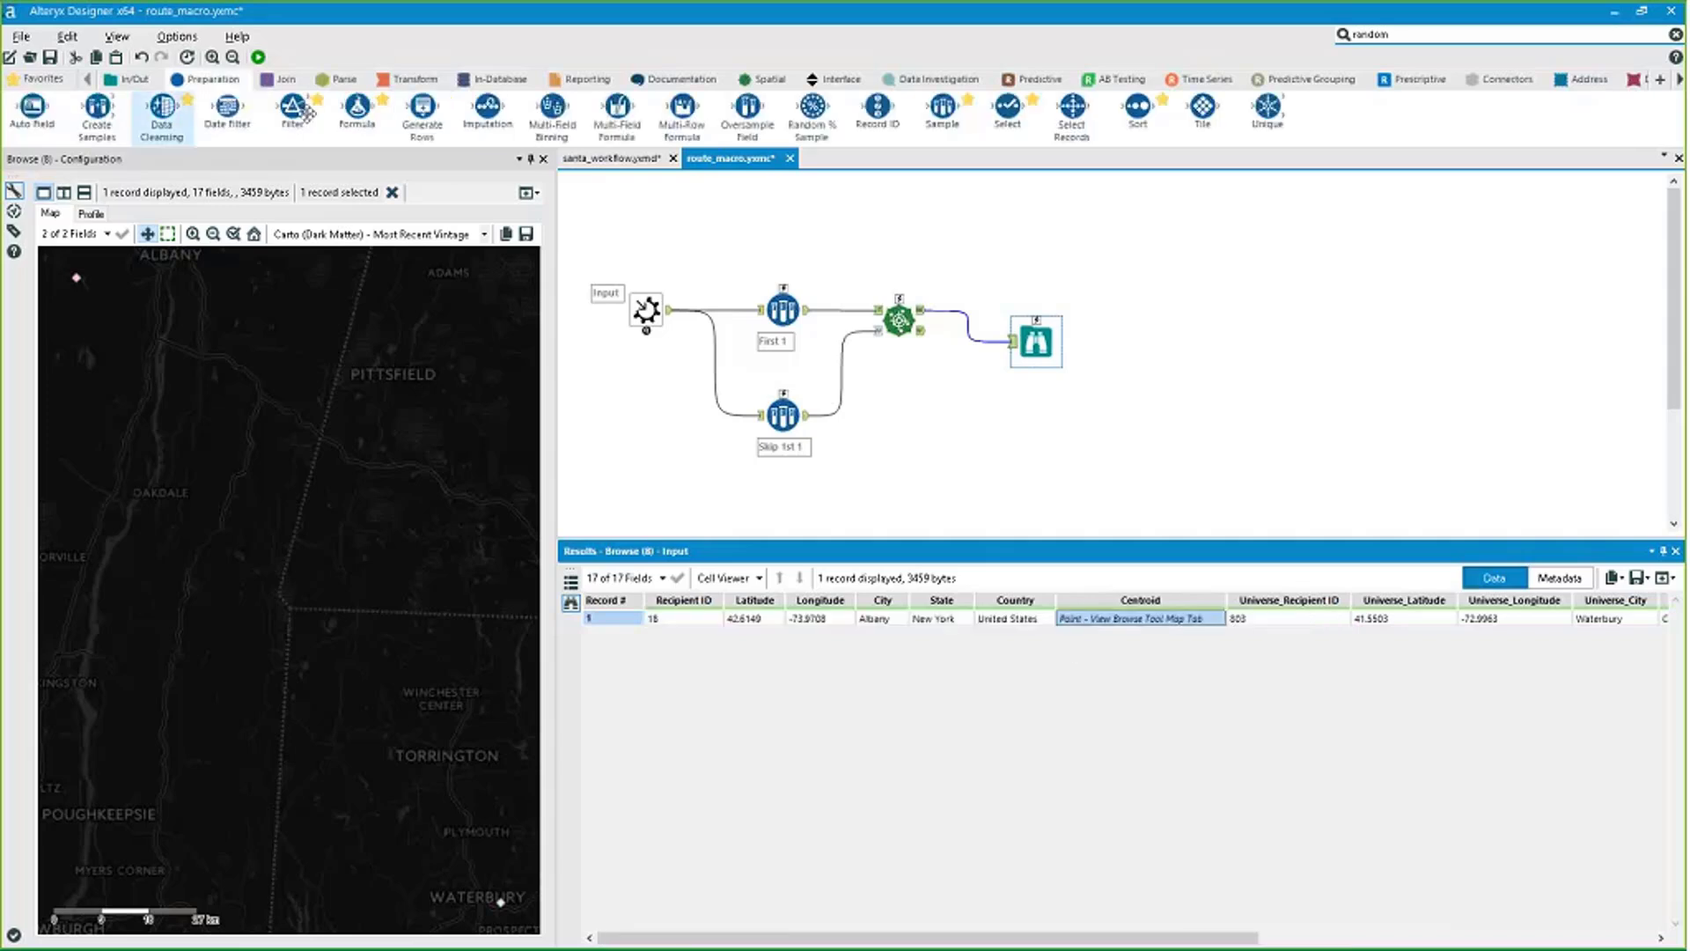
drag(1008, 106, 1036, 278)
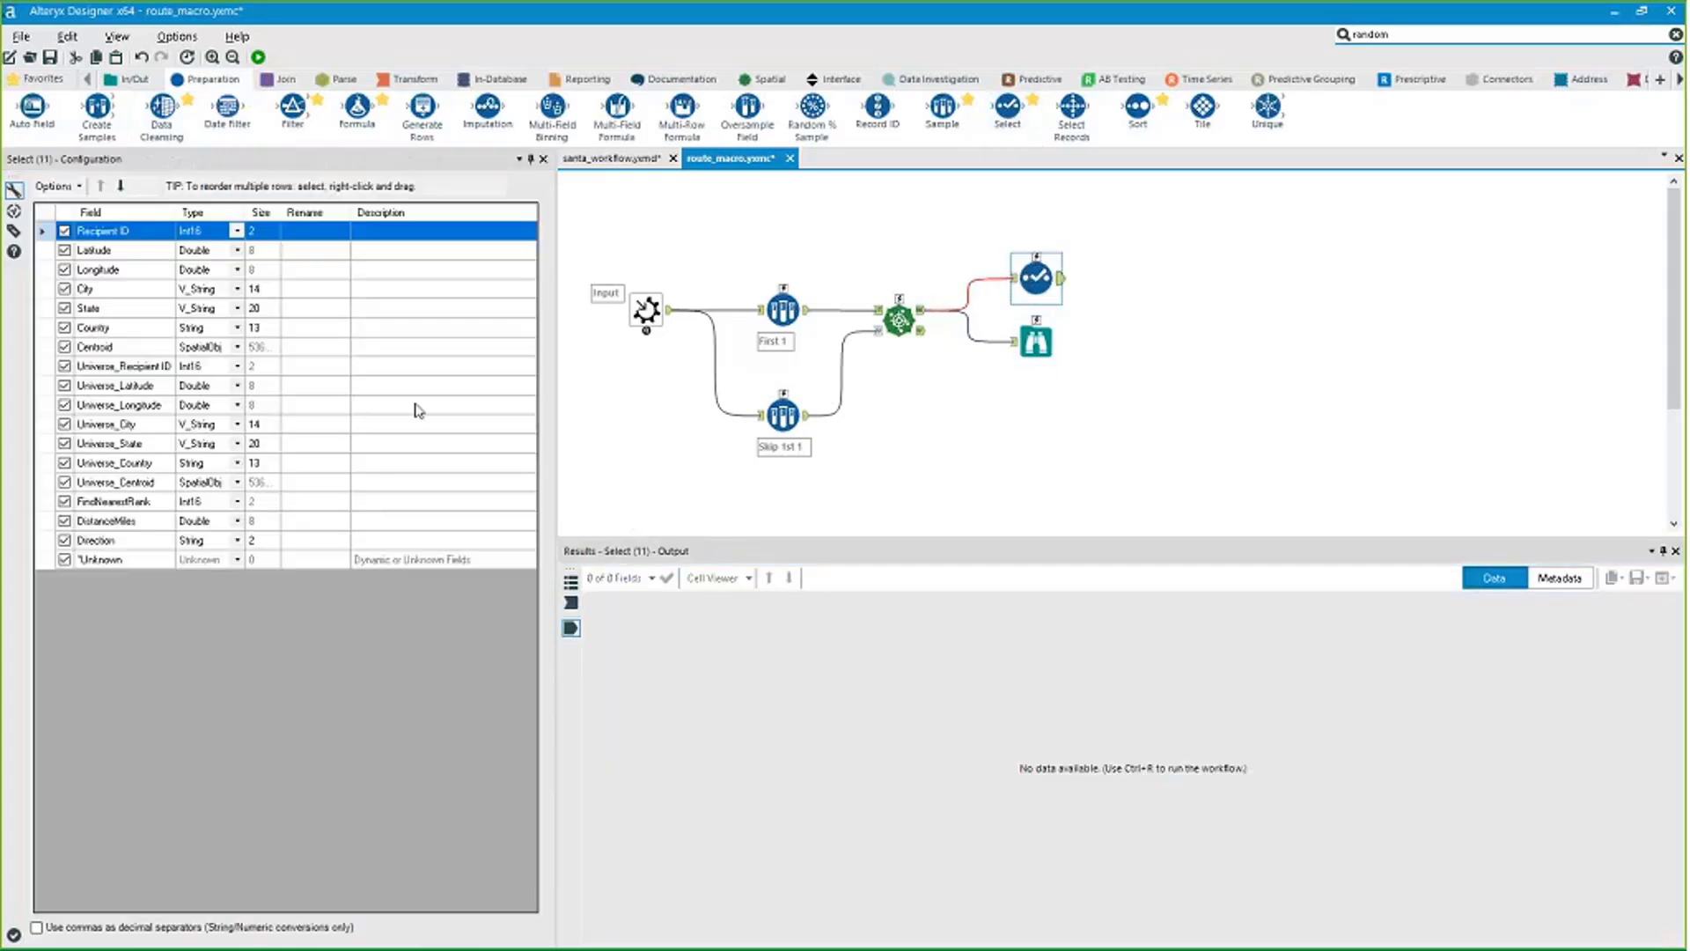
click(115, 365)
shift+click(123, 539)
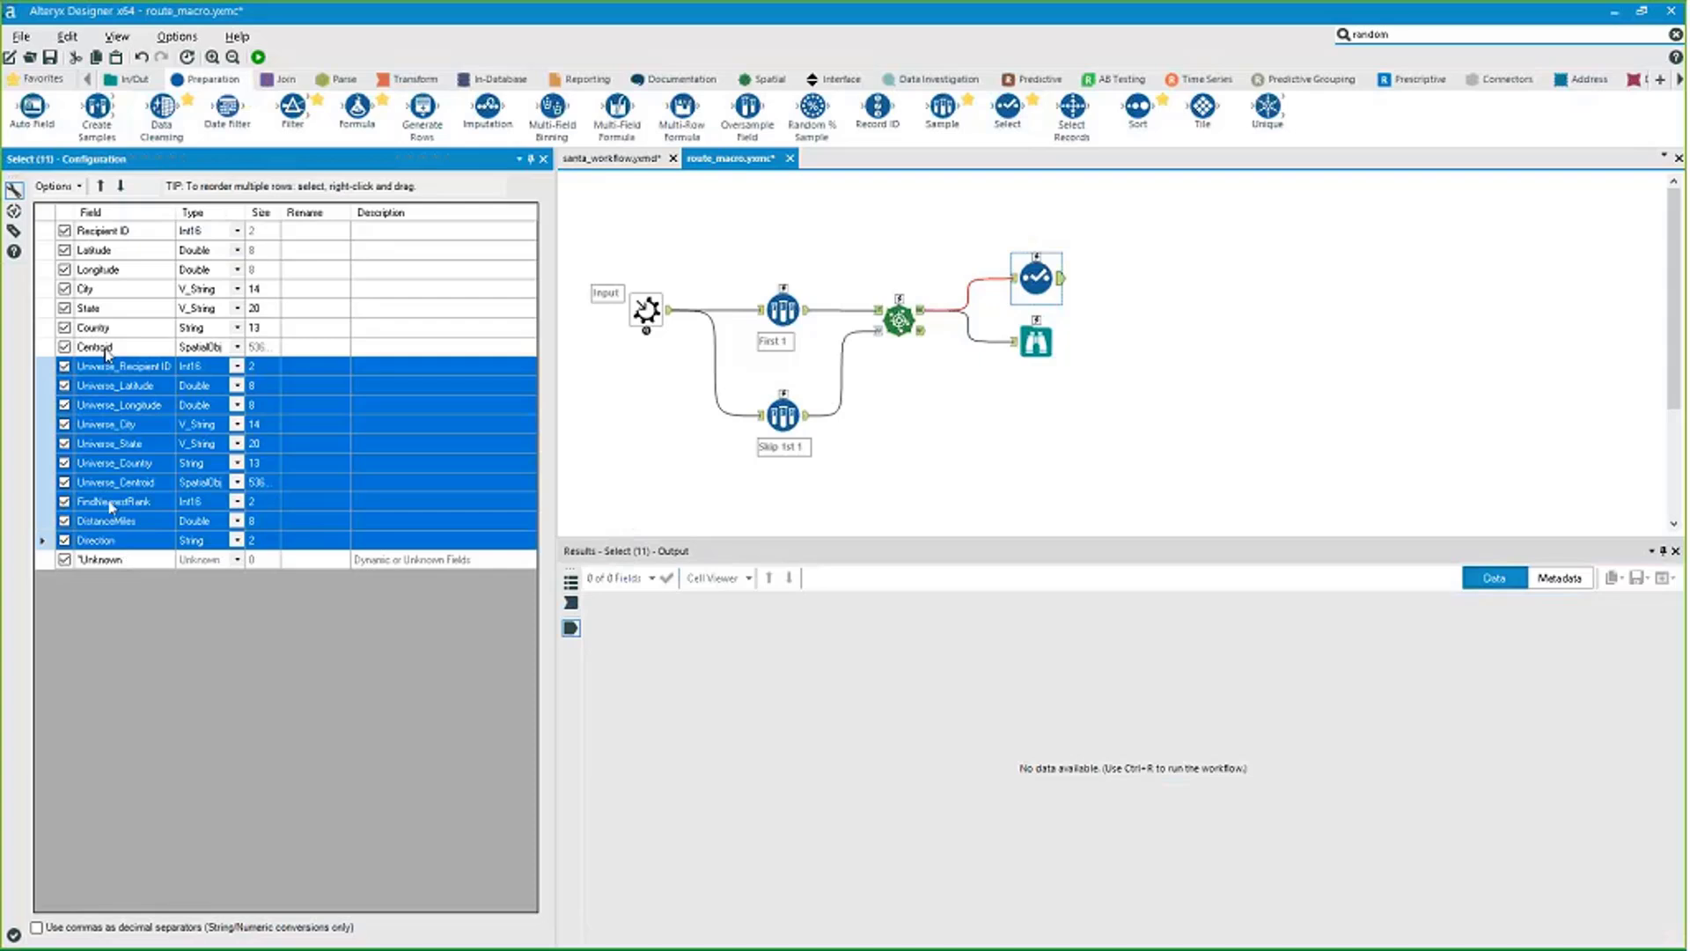
click(56, 186)
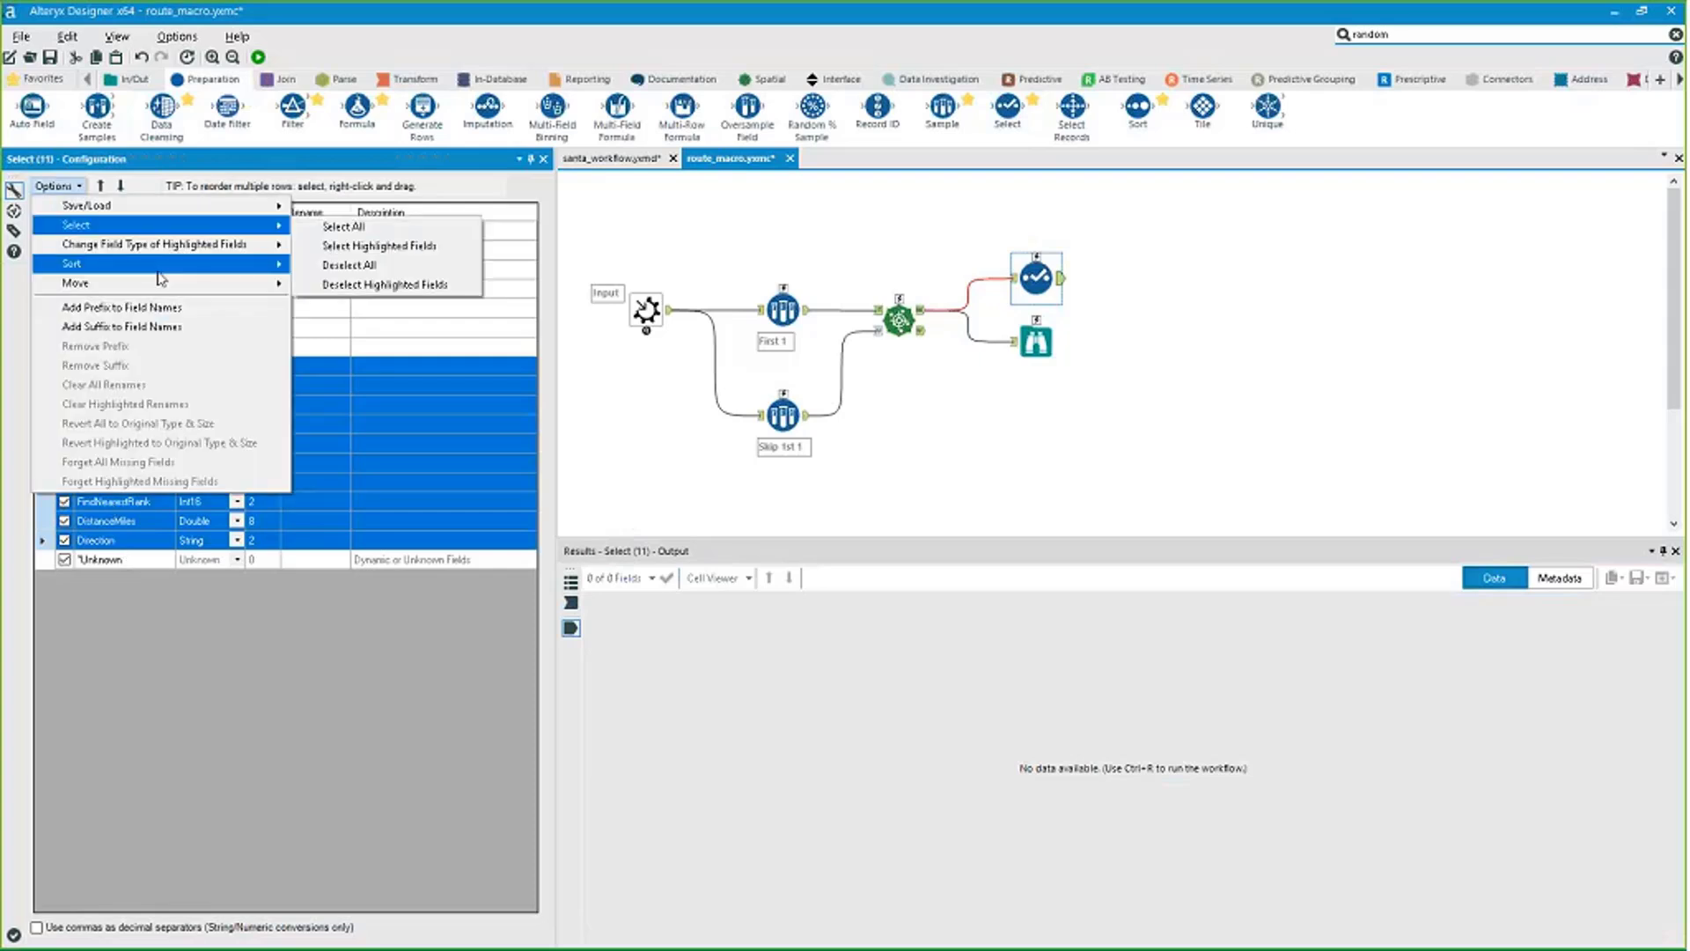
mouse_move(205, 247)
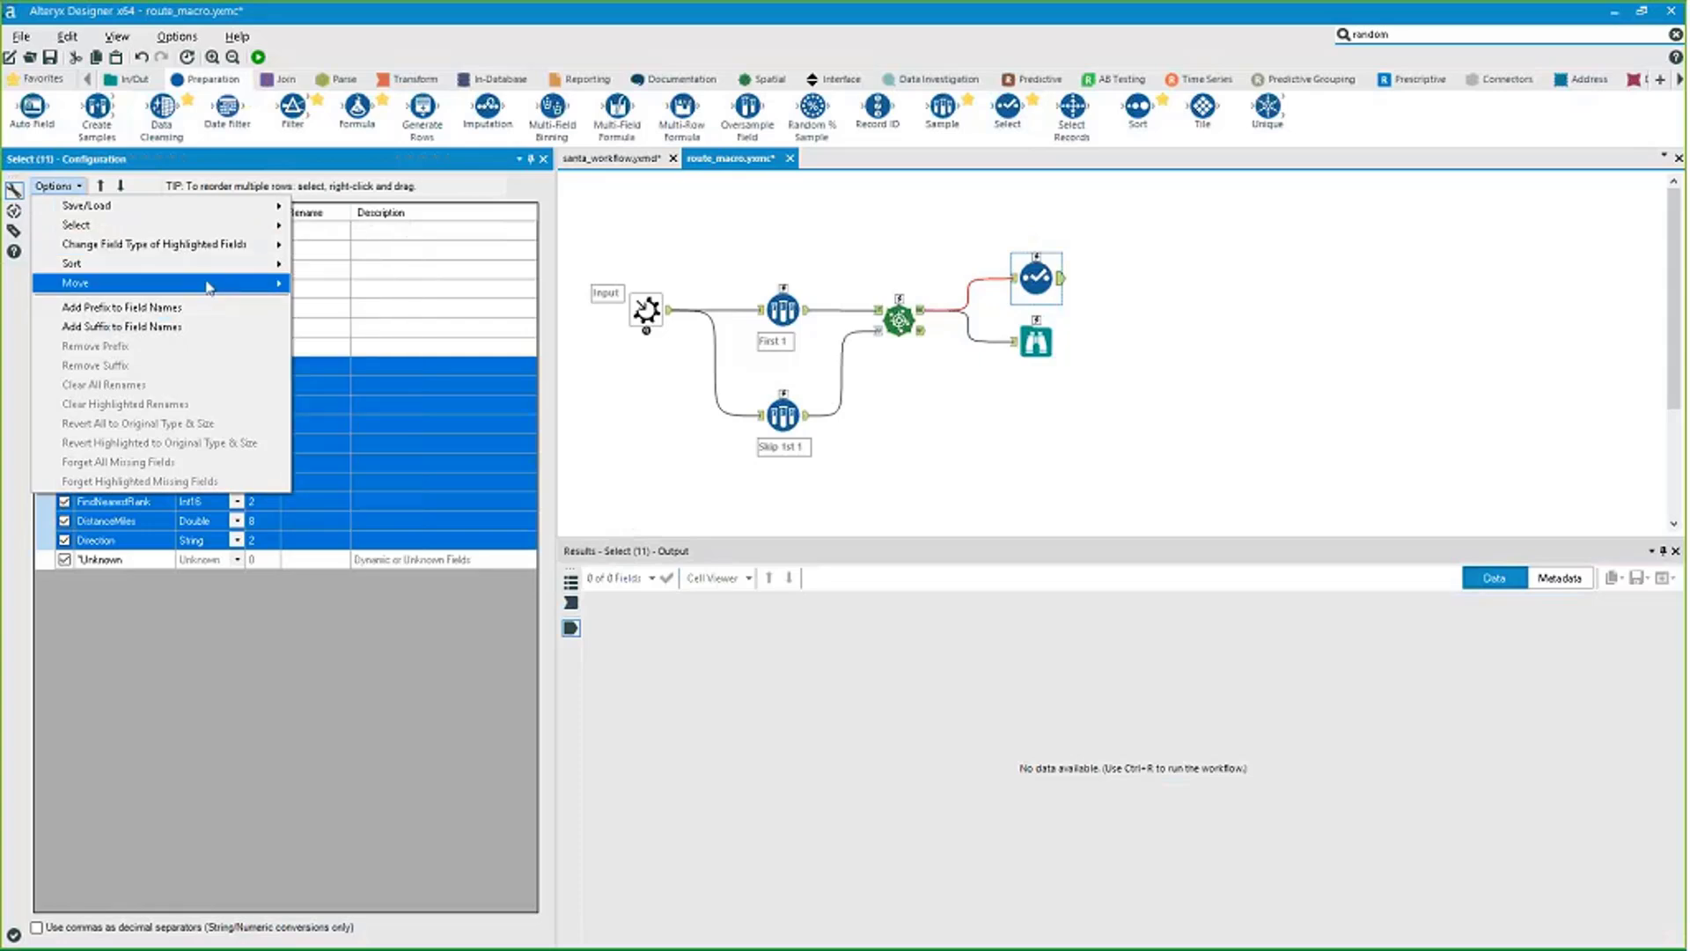
mouse_move(255, 231)
click(385, 284)
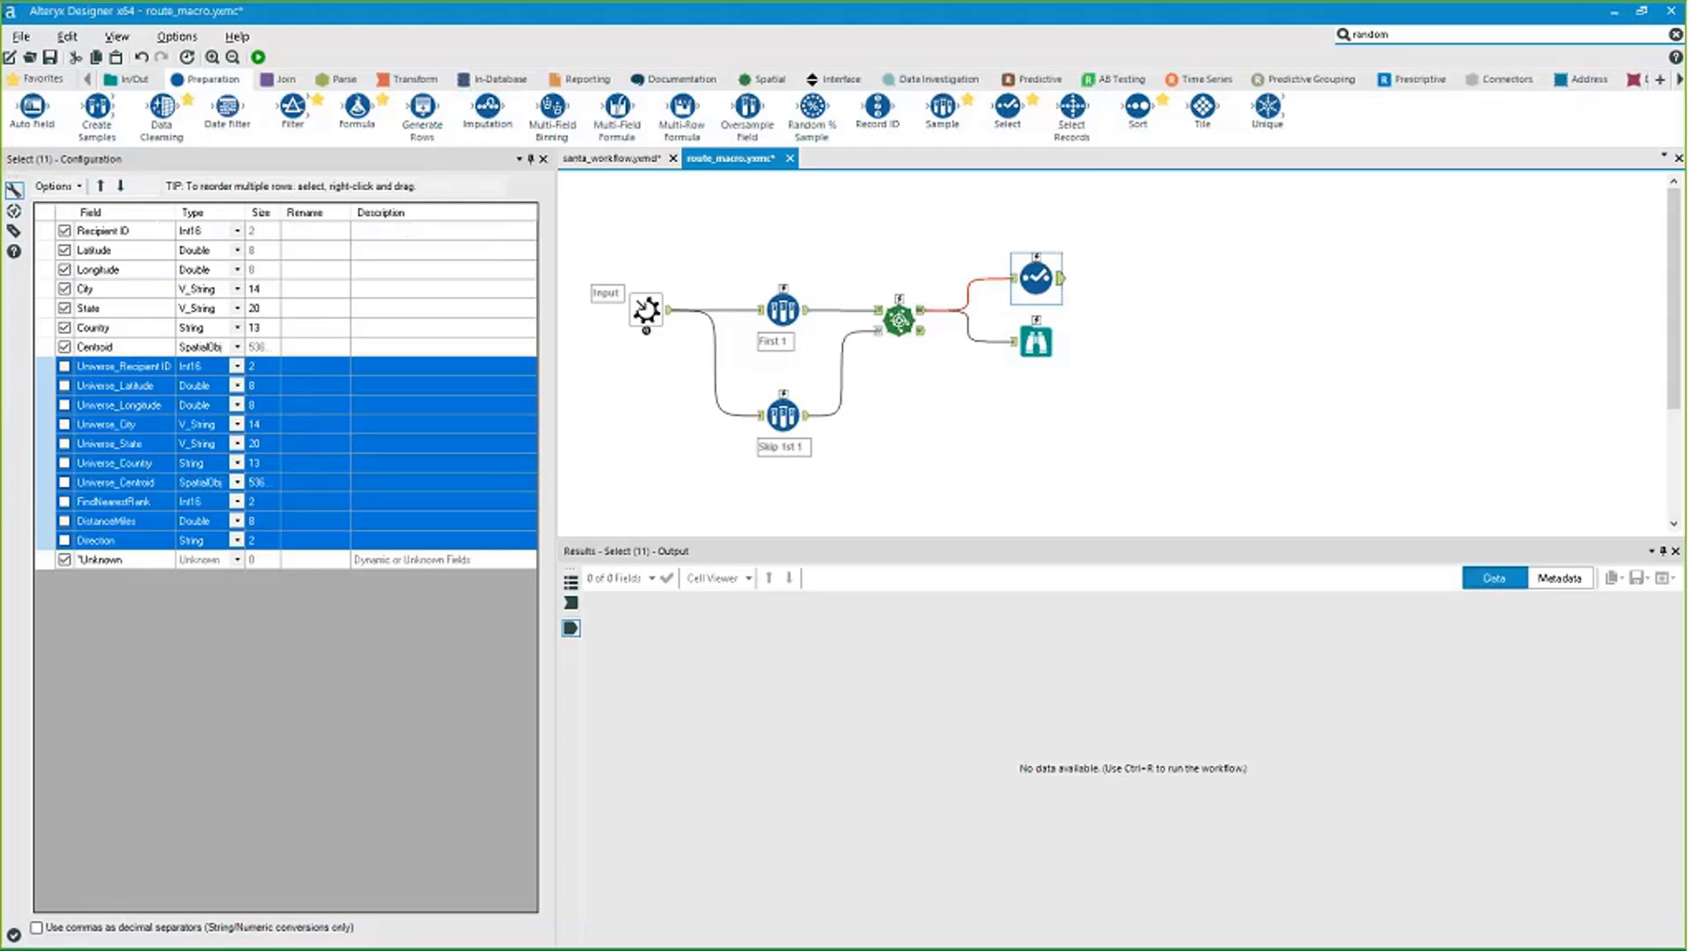
Add a Formula tool after the Select tool, creating a StopNumber column with the expression [Engine.IterationNumber].
drag(1036, 278, 1015, 257)
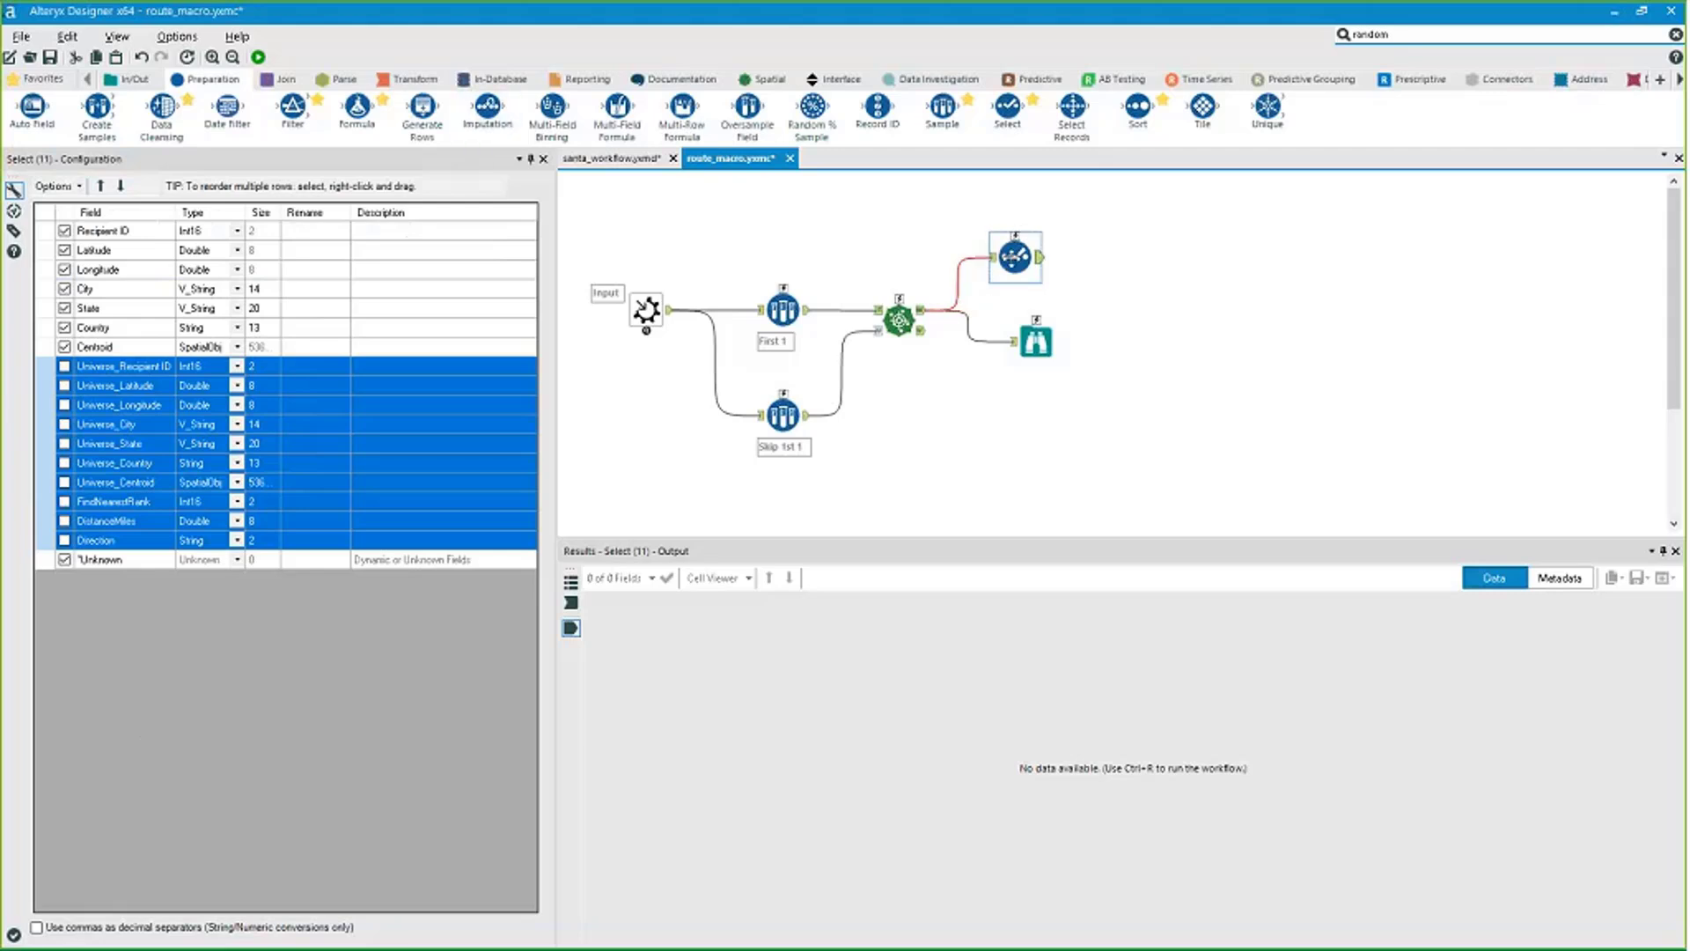
drag(356, 110, 1100, 257)
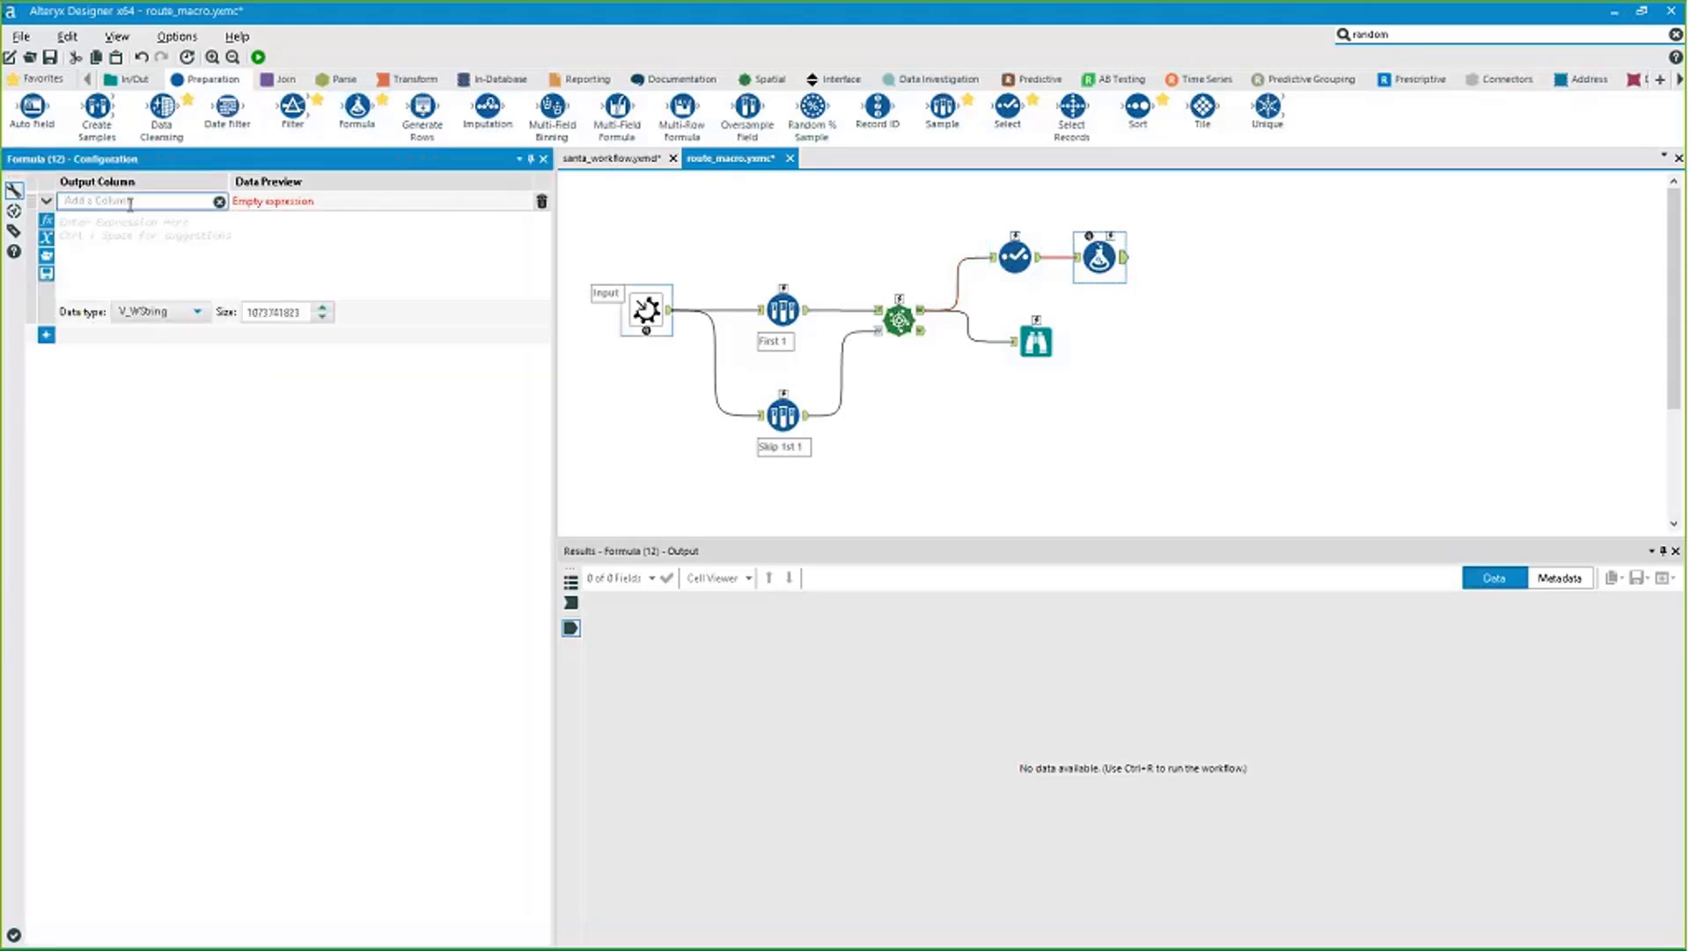
text(StopNumber)
click(47, 237)
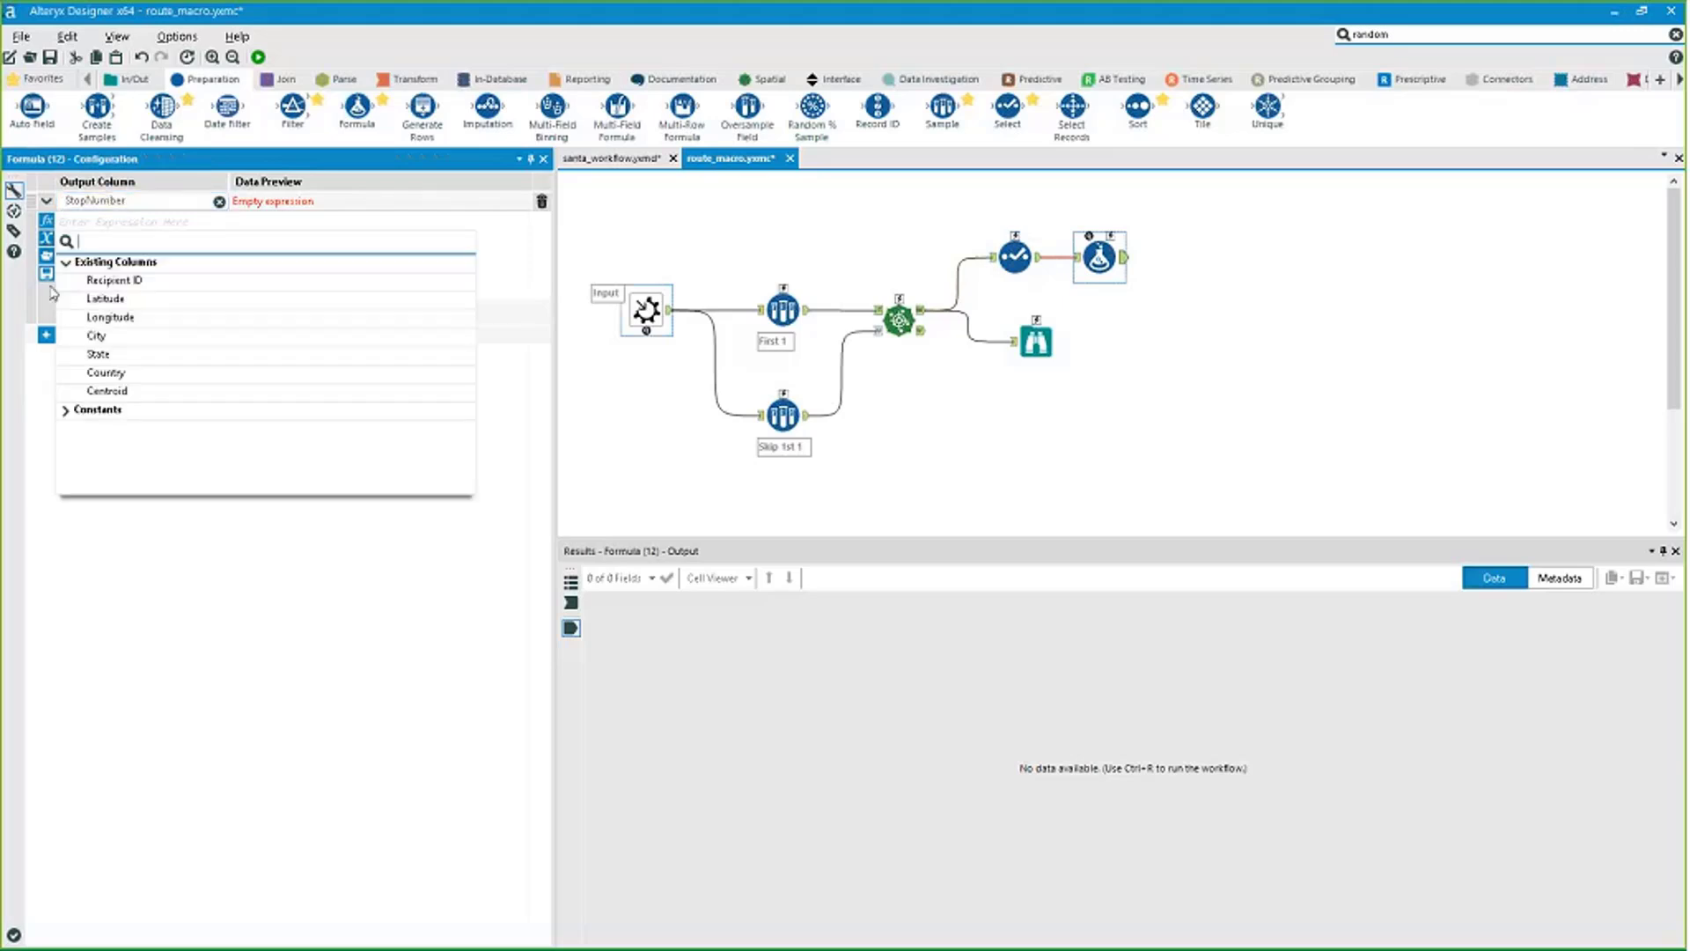
click(66, 409)
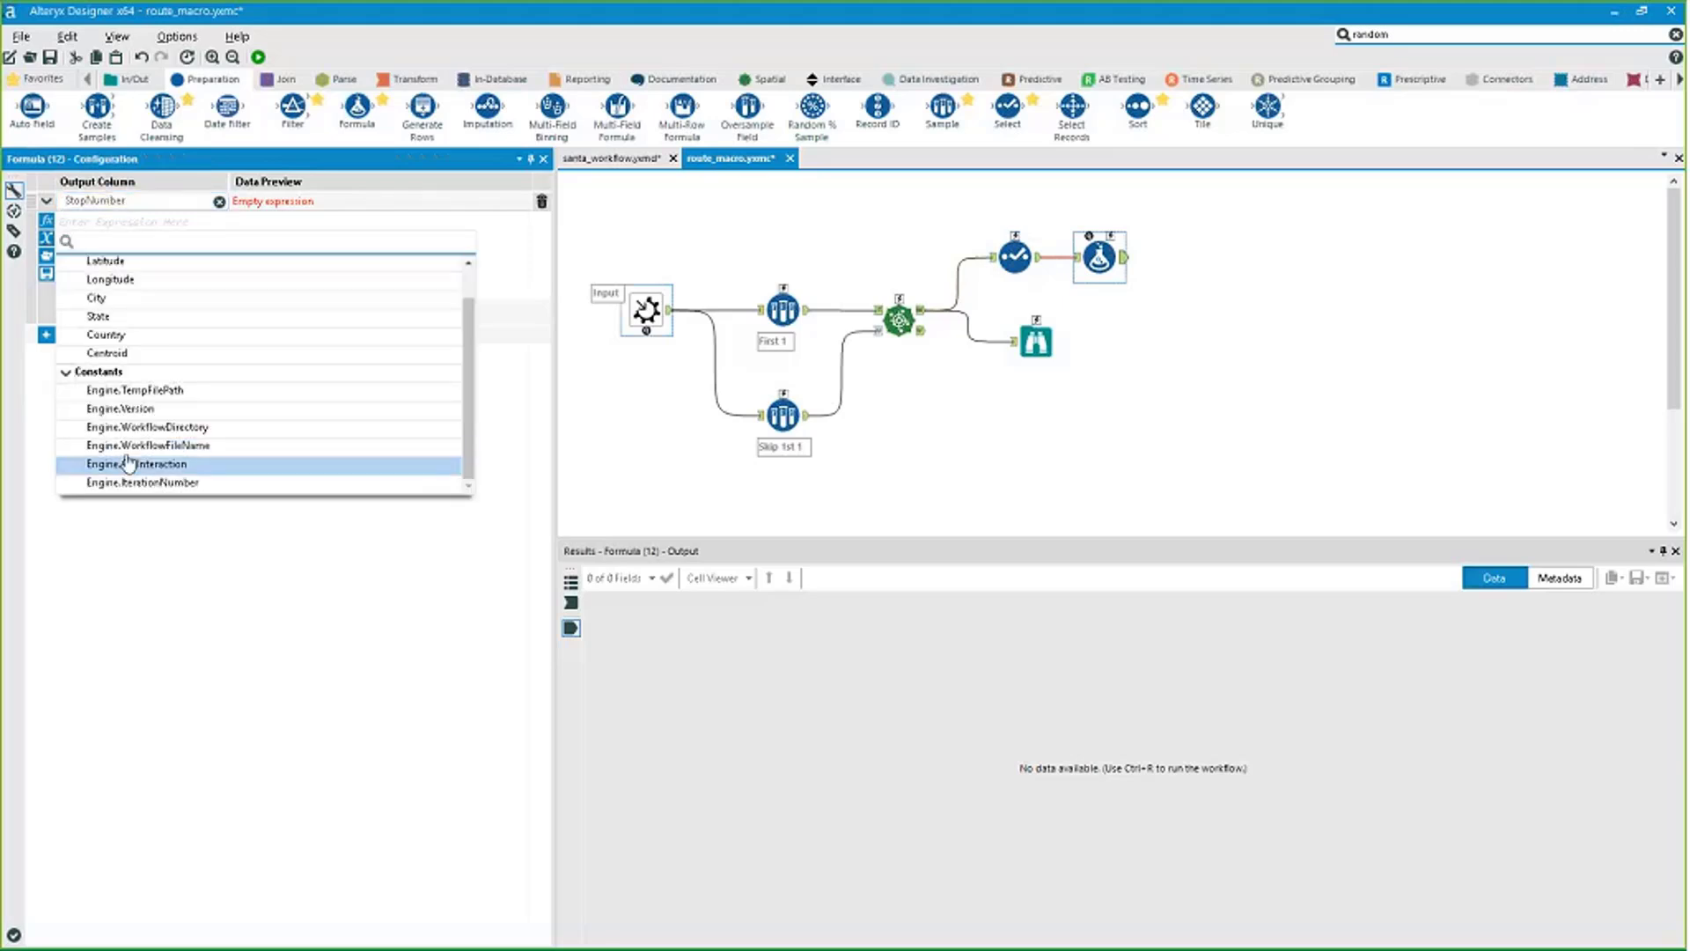
click(113, 457)
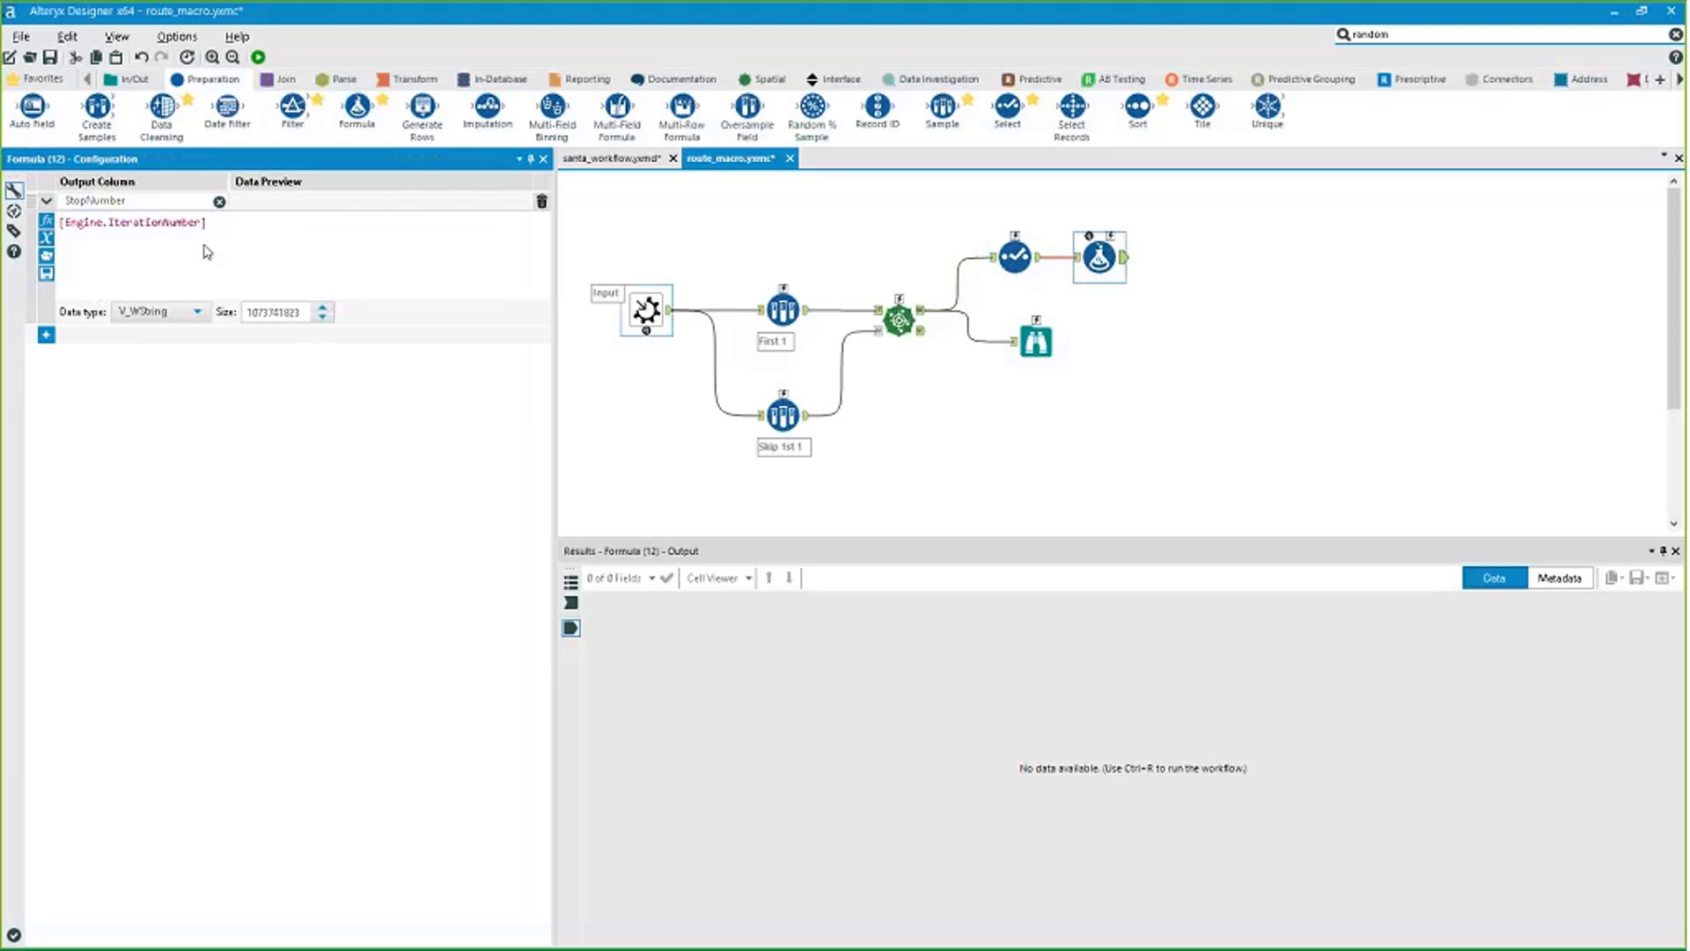
Change the StopNumber expression to [Engine.IterationNumber]+1 and run the macro.
text(+)
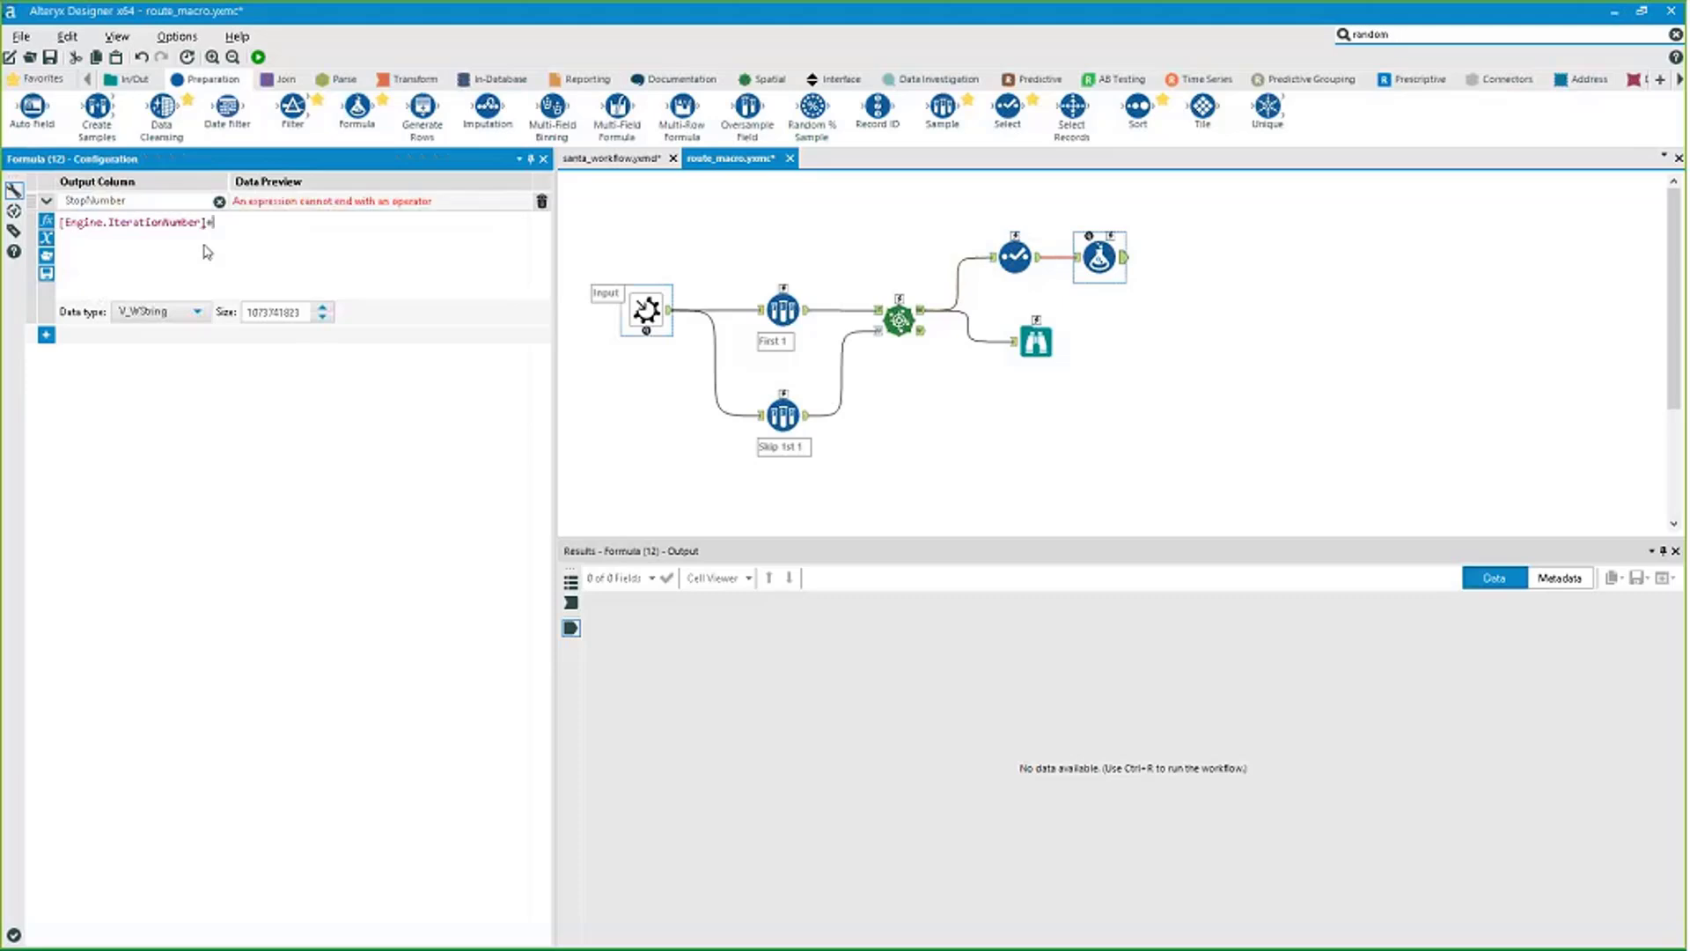
text(1)
key(ctrl+r)
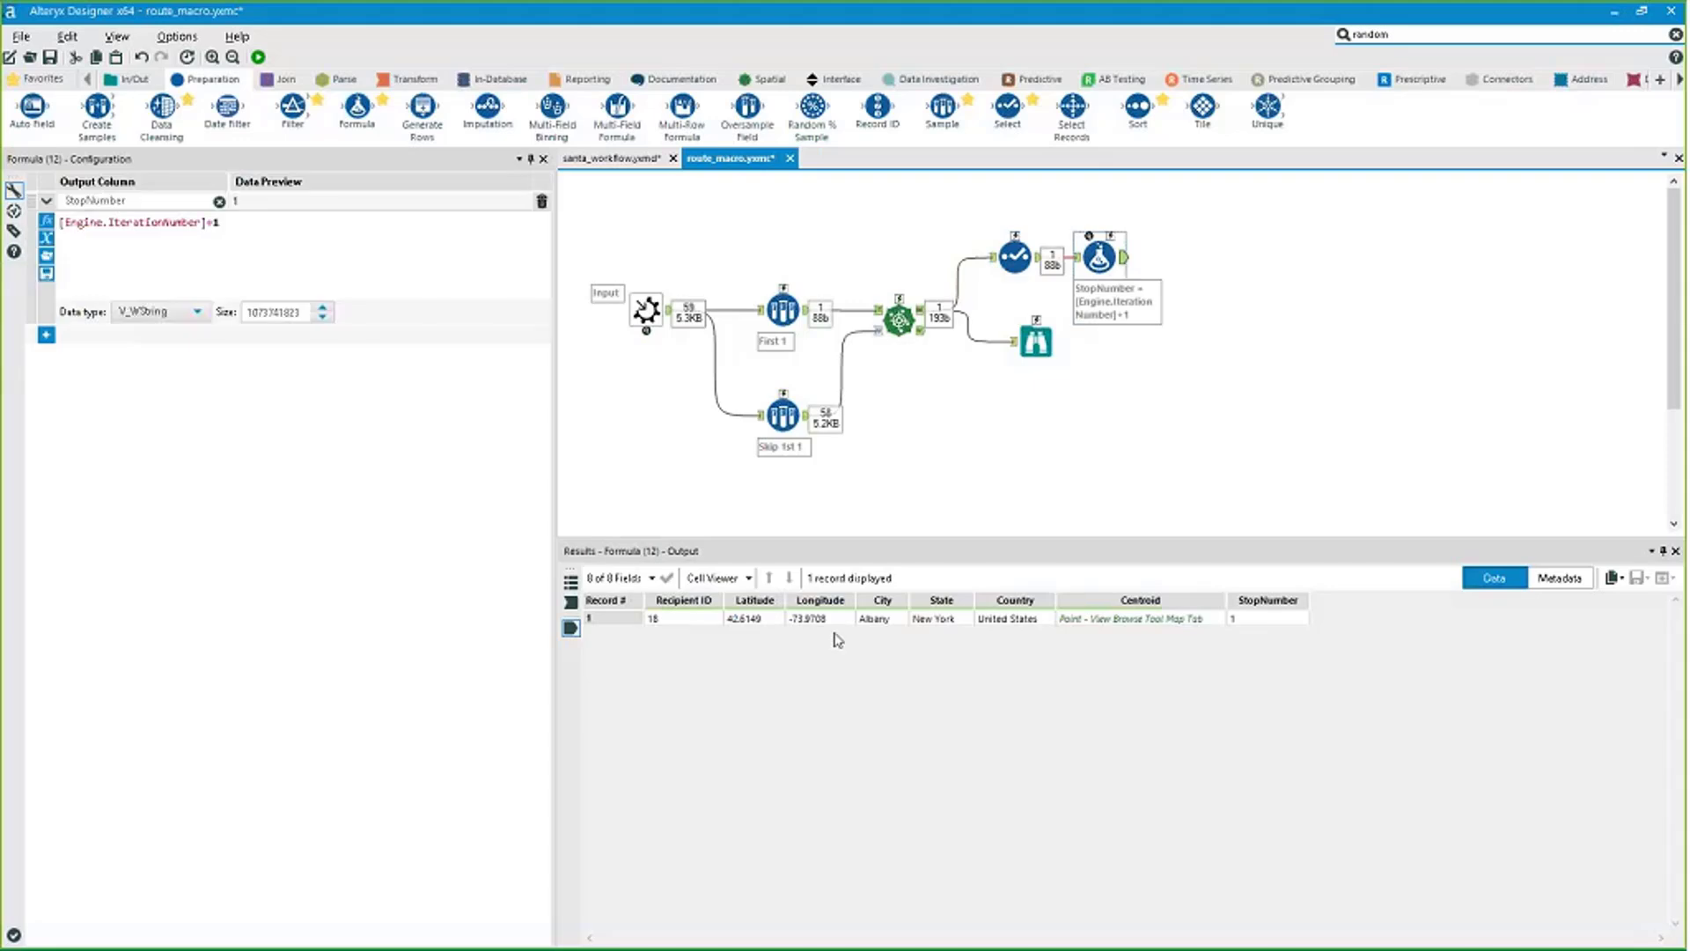
Try the StopNumber expression without the +1 and rerun the macro to compare the numbering.
click(1344, 637)
click(309, 226)
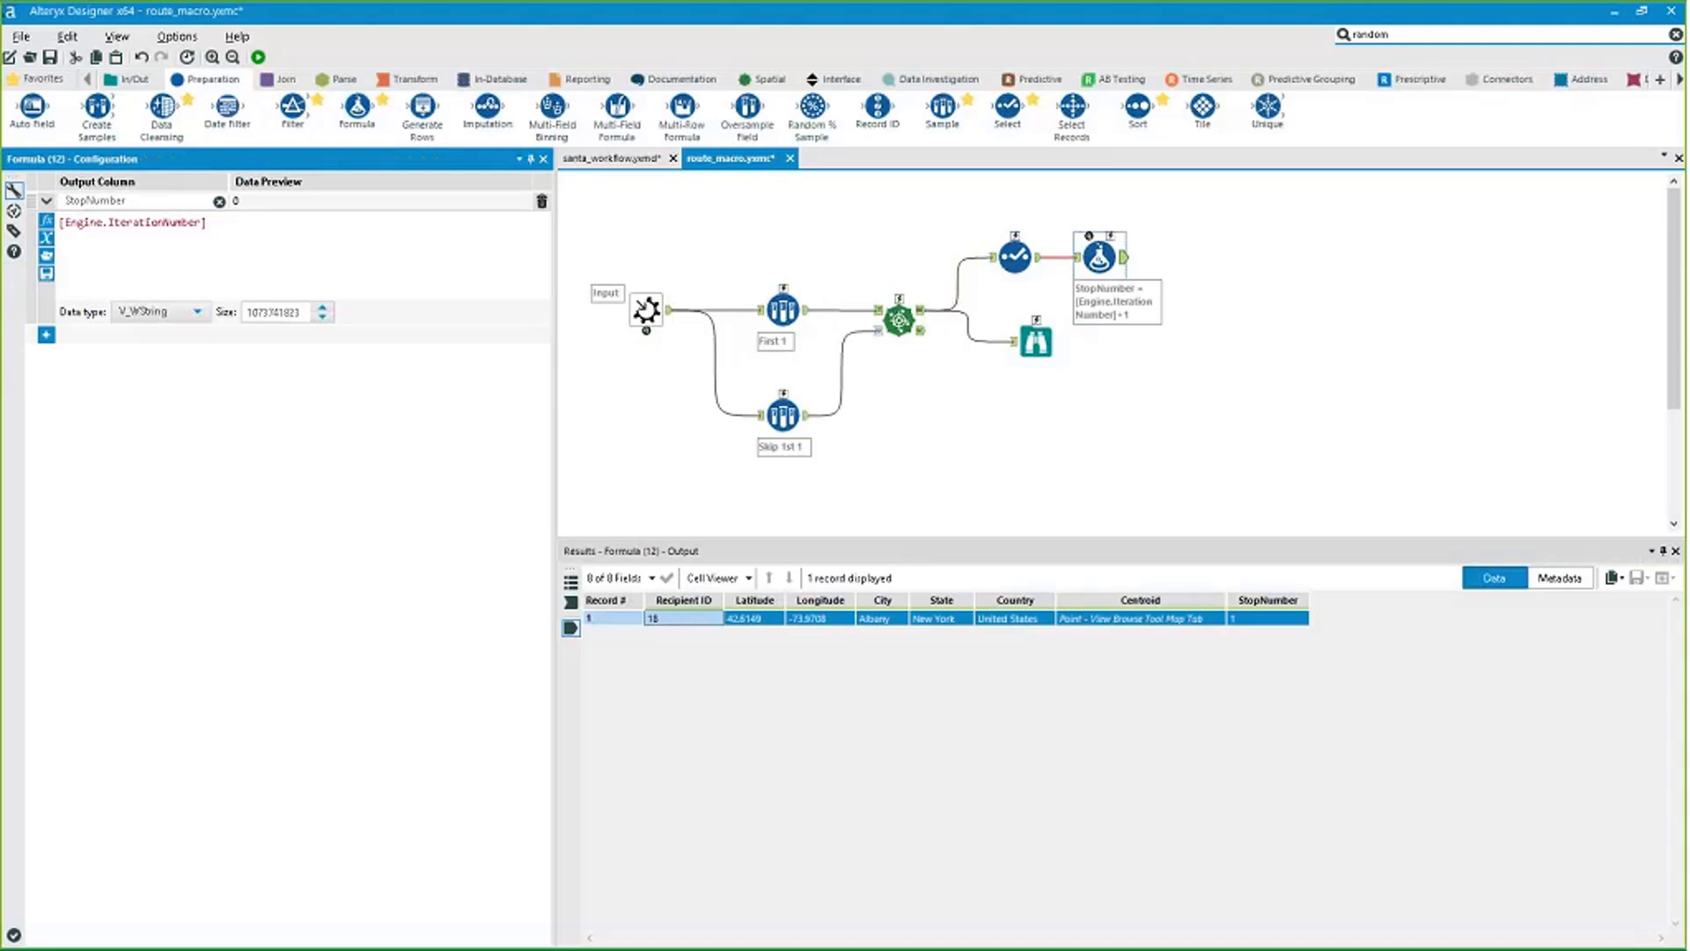
click(260, 58)
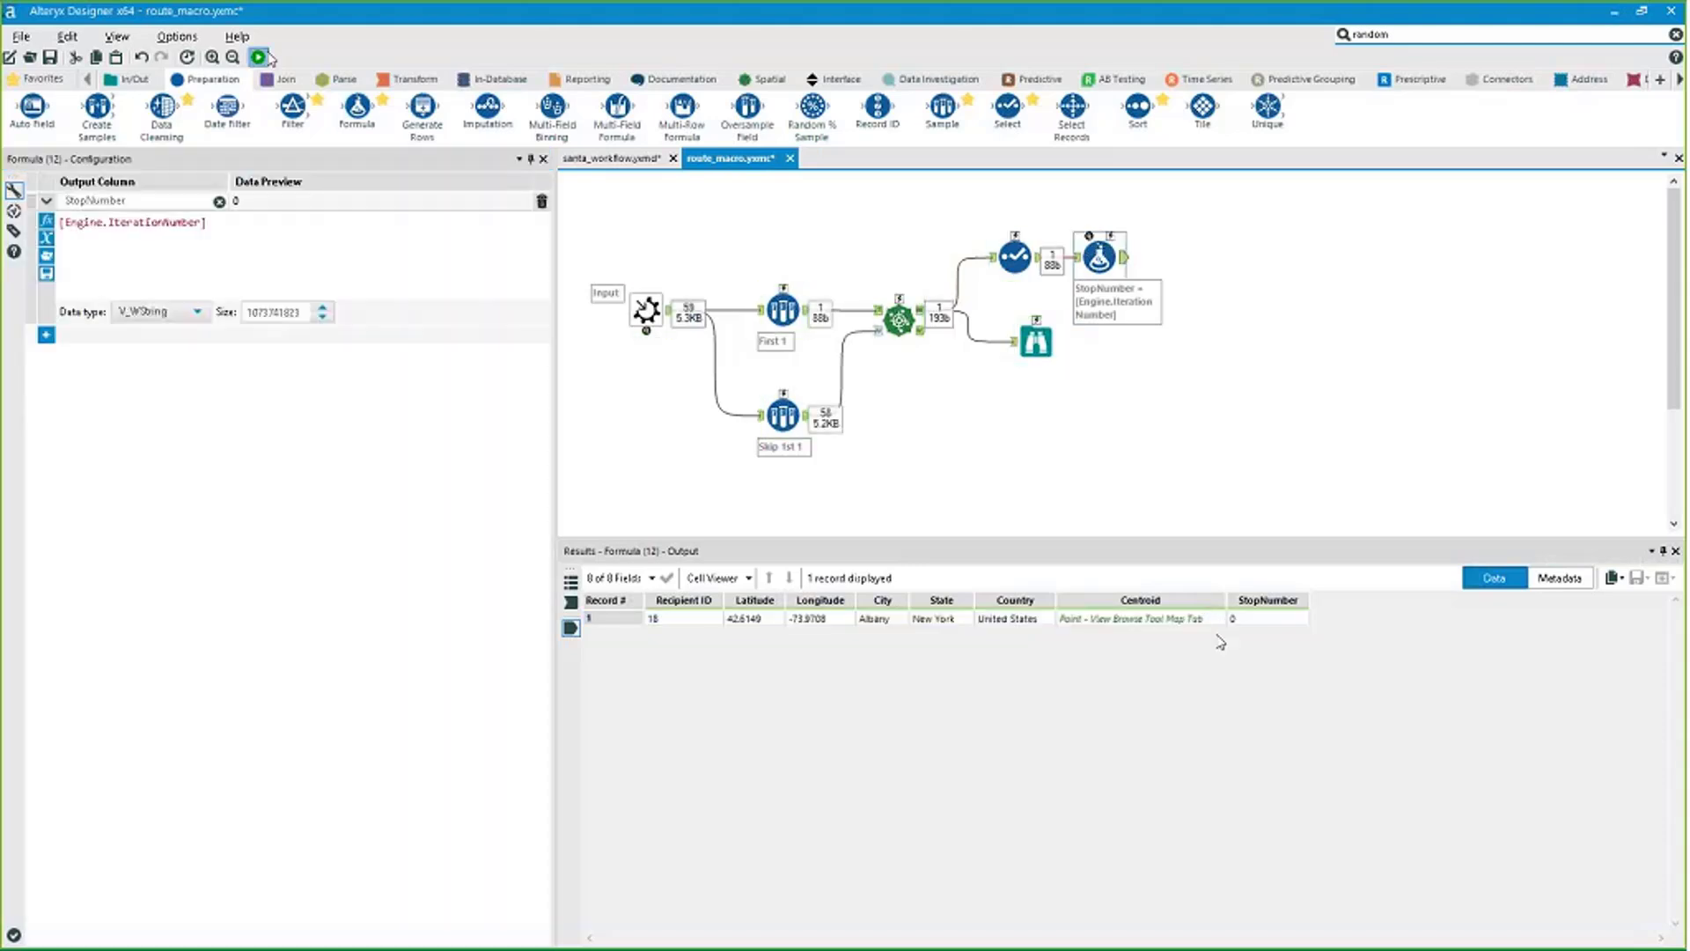
Restore +1 at the end of the StopNumber expression, rerun the macro and check the Formula tool's output record.
click(277, 265)
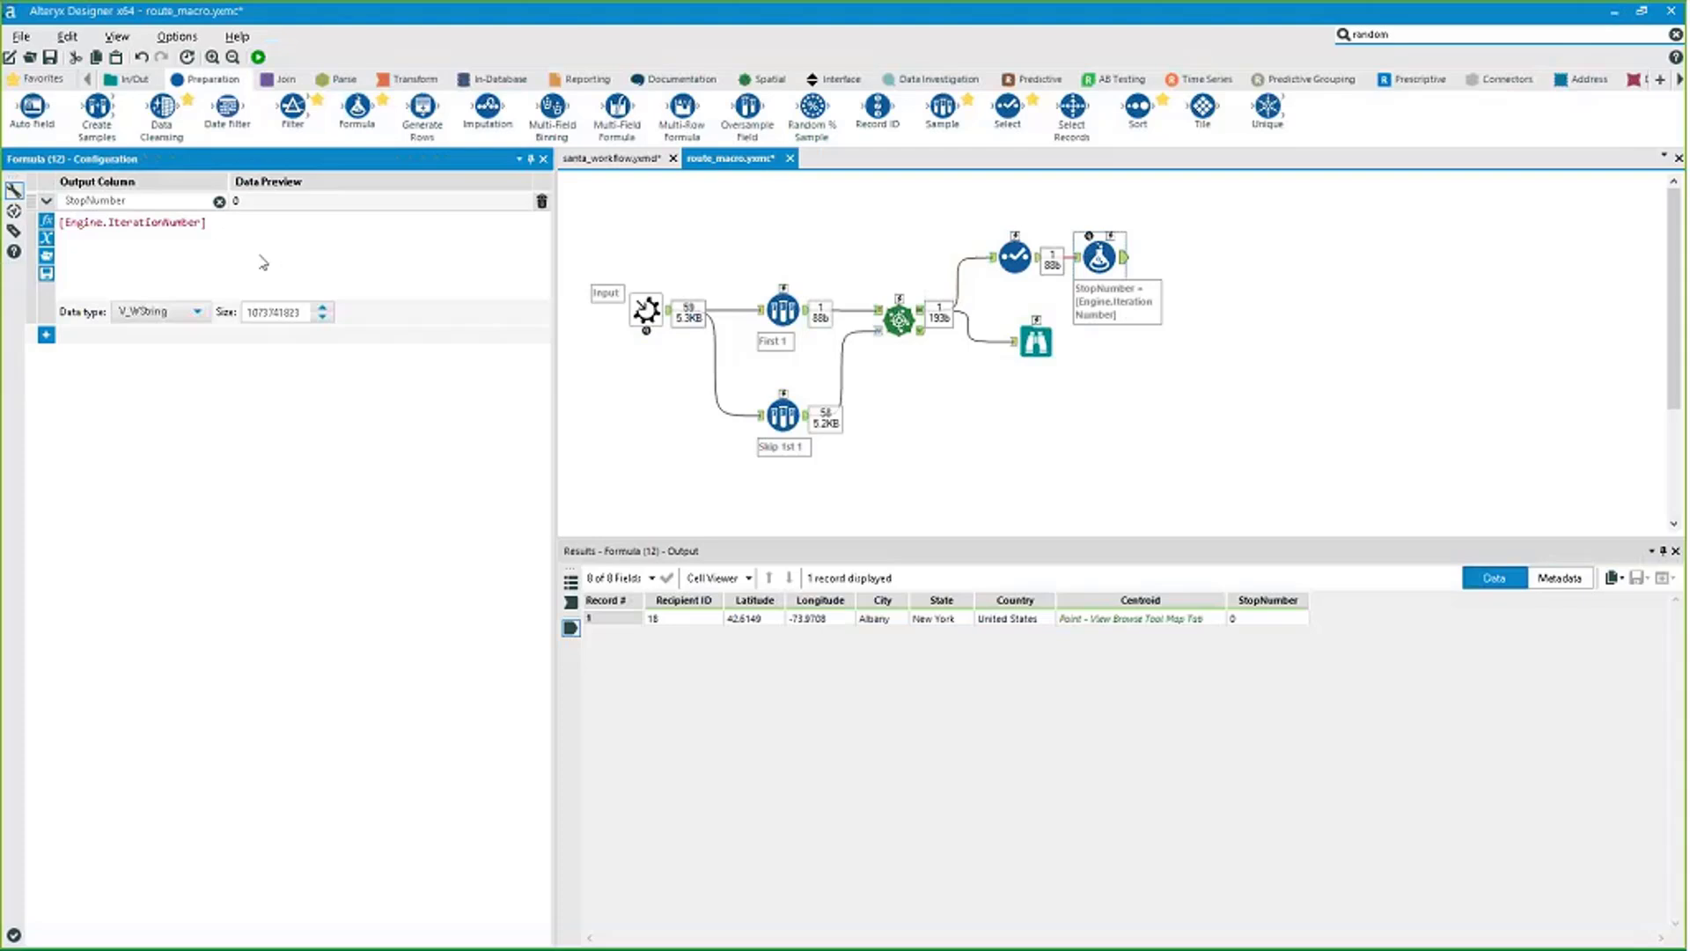
text(+1)
key(ctrl+r)
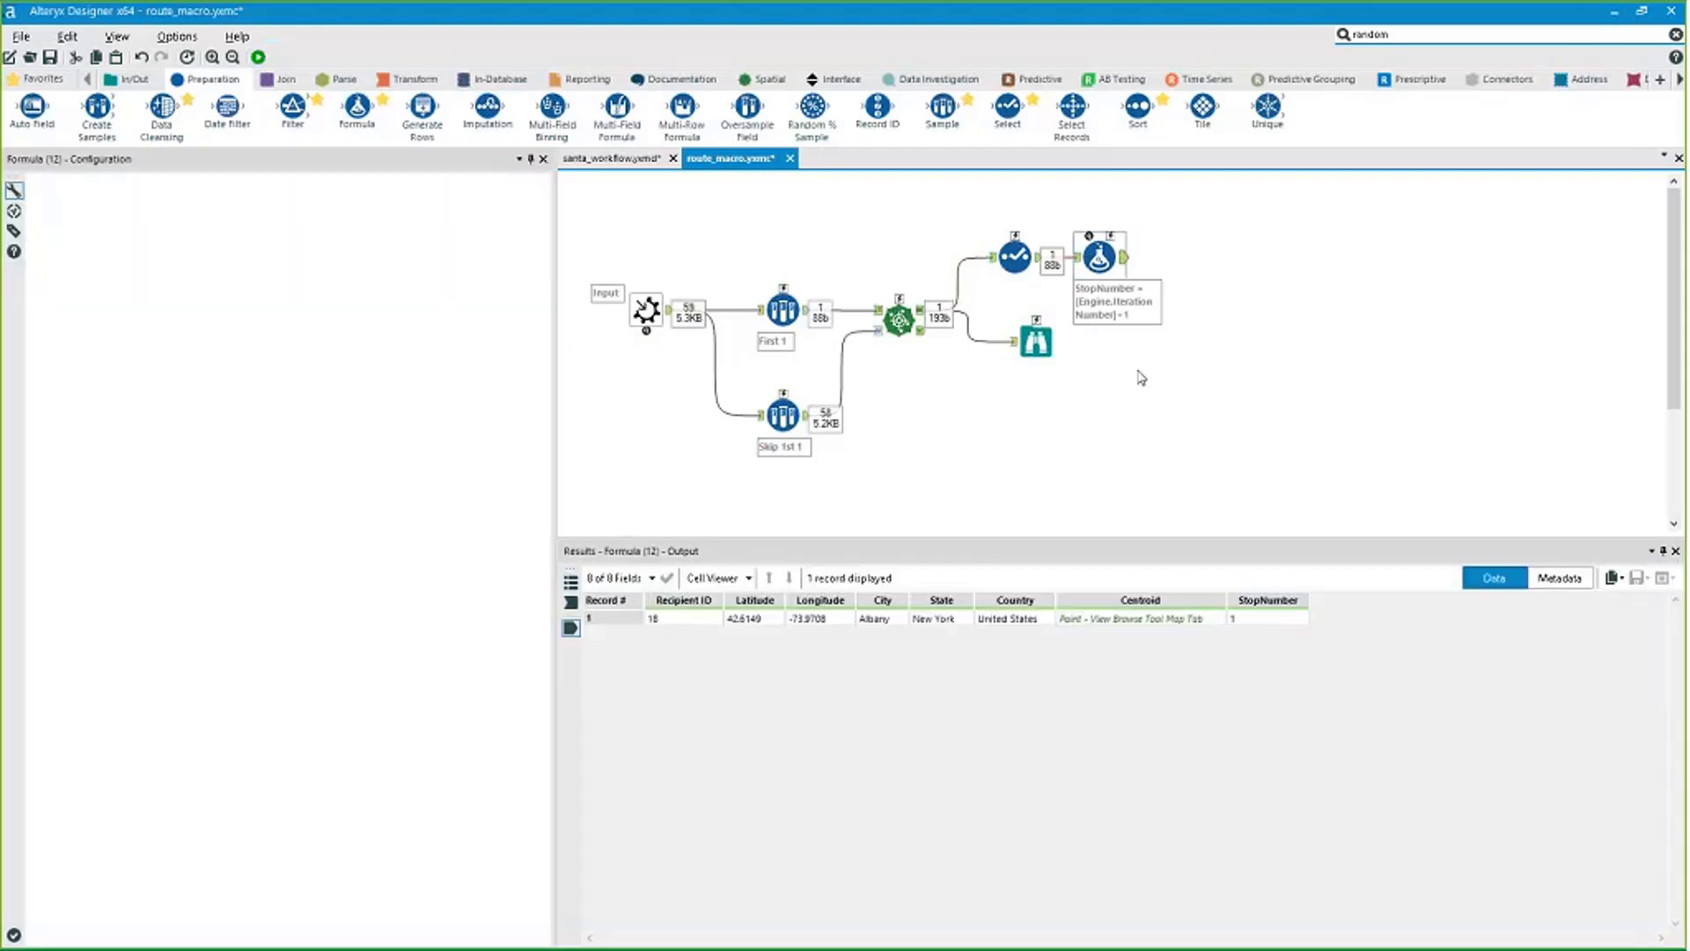
click(689, 618)
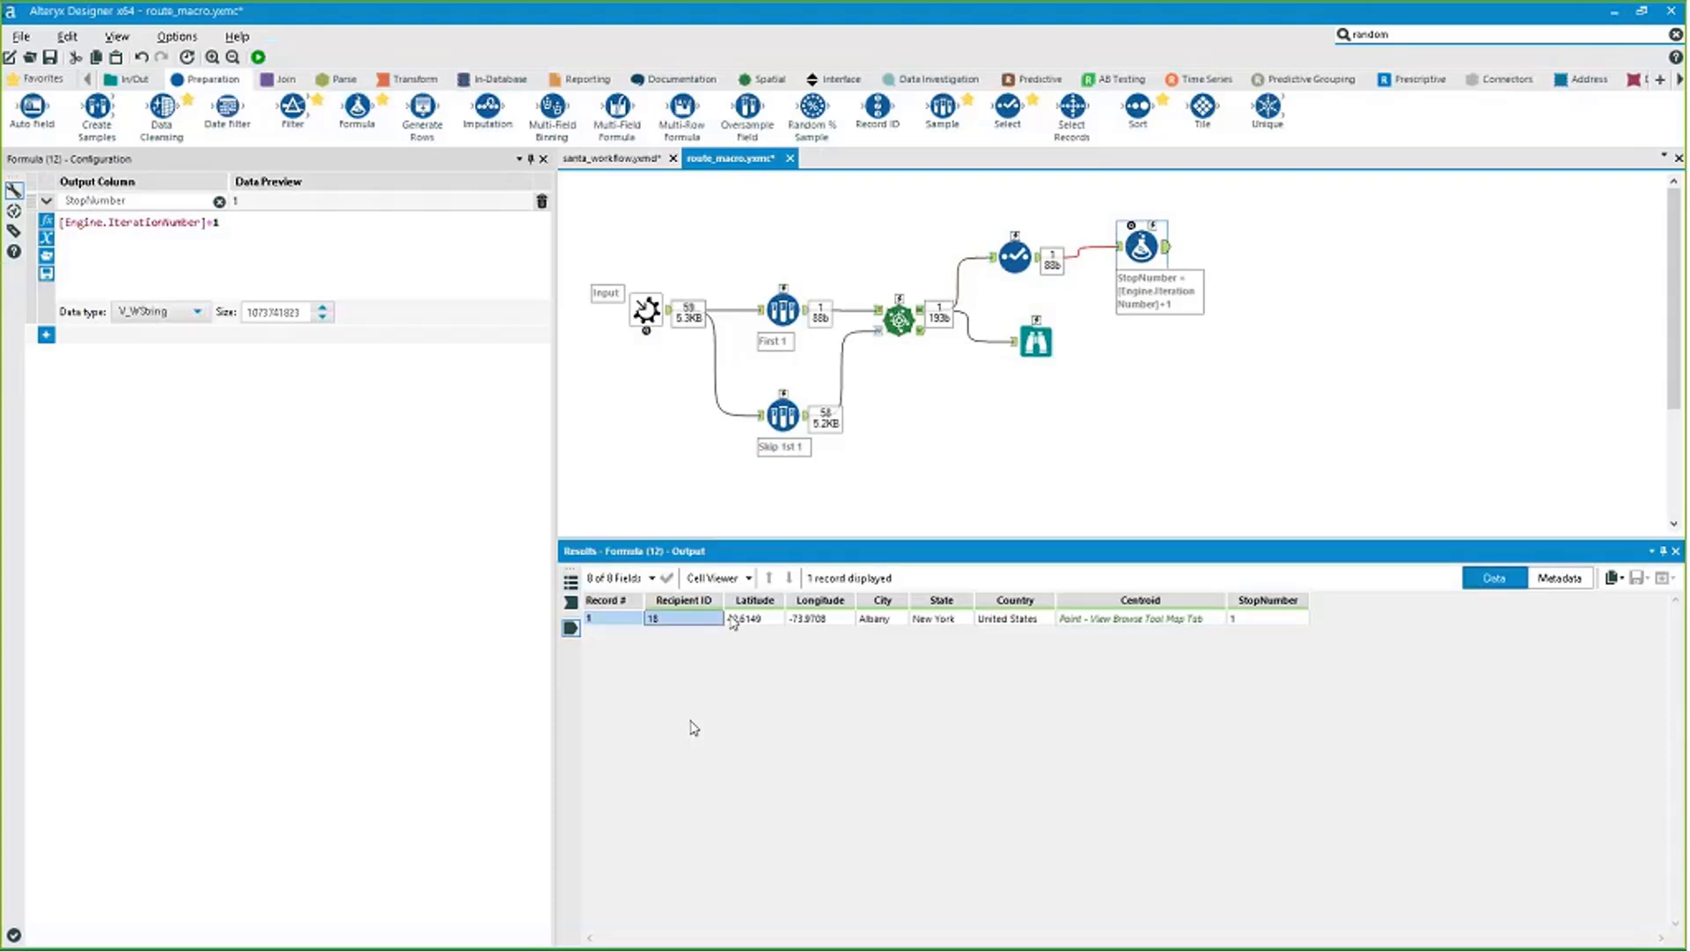
Search the tools for macro and connect a Macro Output after the StopNumber Formula tool.
click(1429, 34)
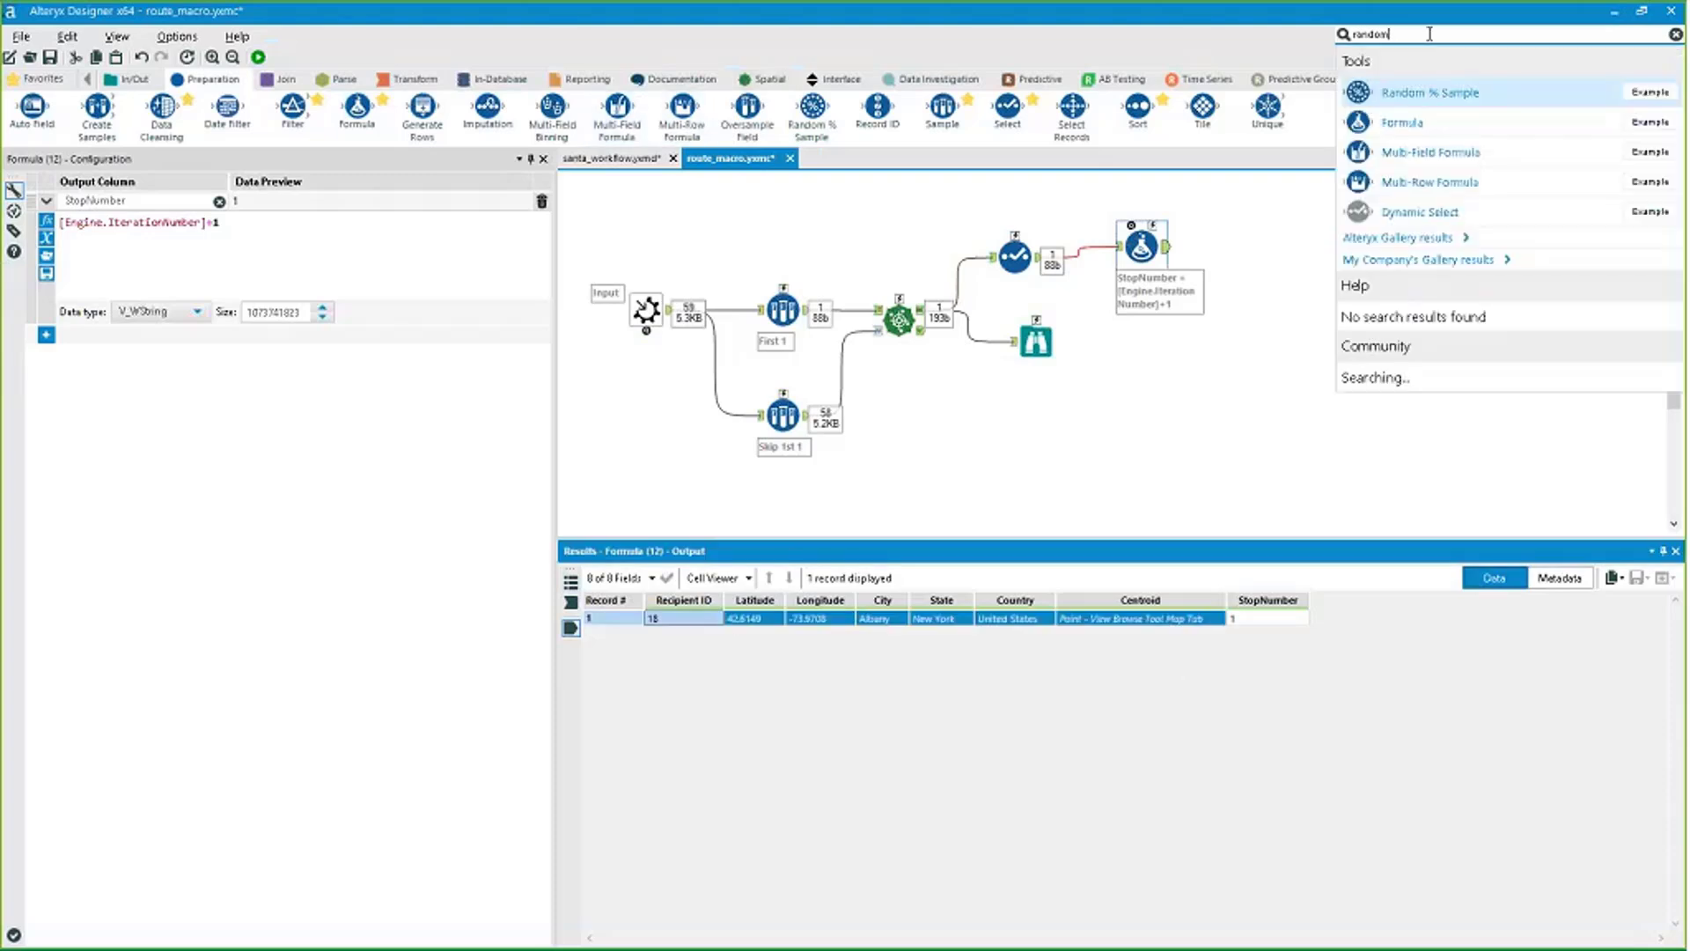
key(ctrl+a)
text(macro)
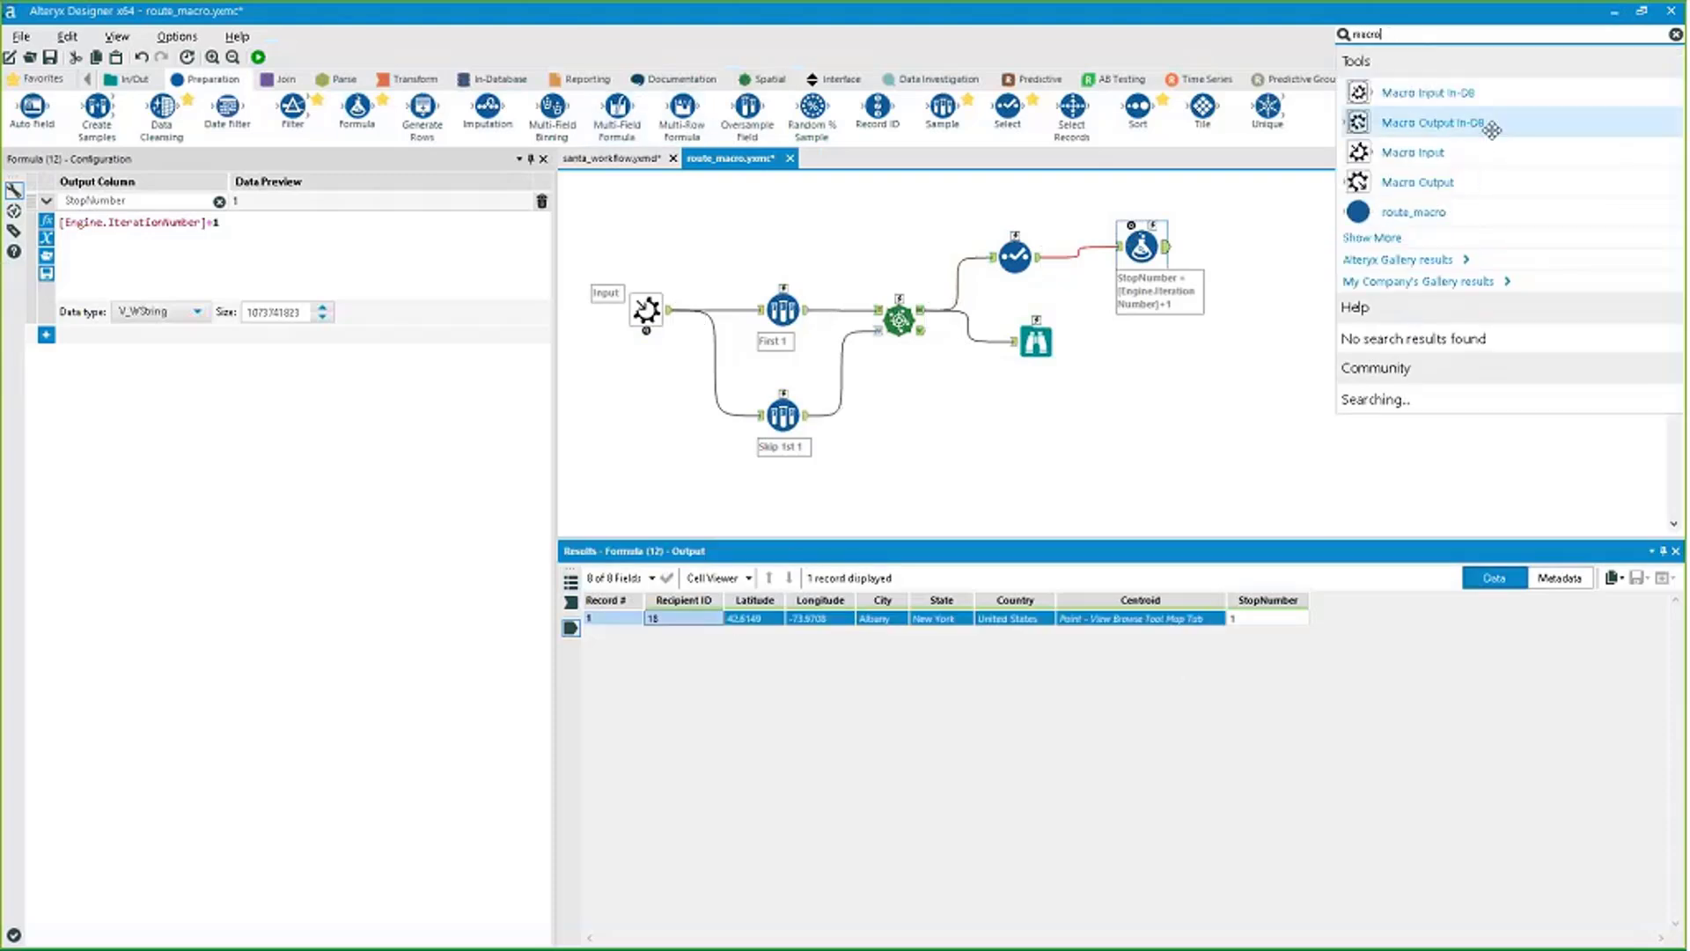
drag(1488, 124, 1238, 246)
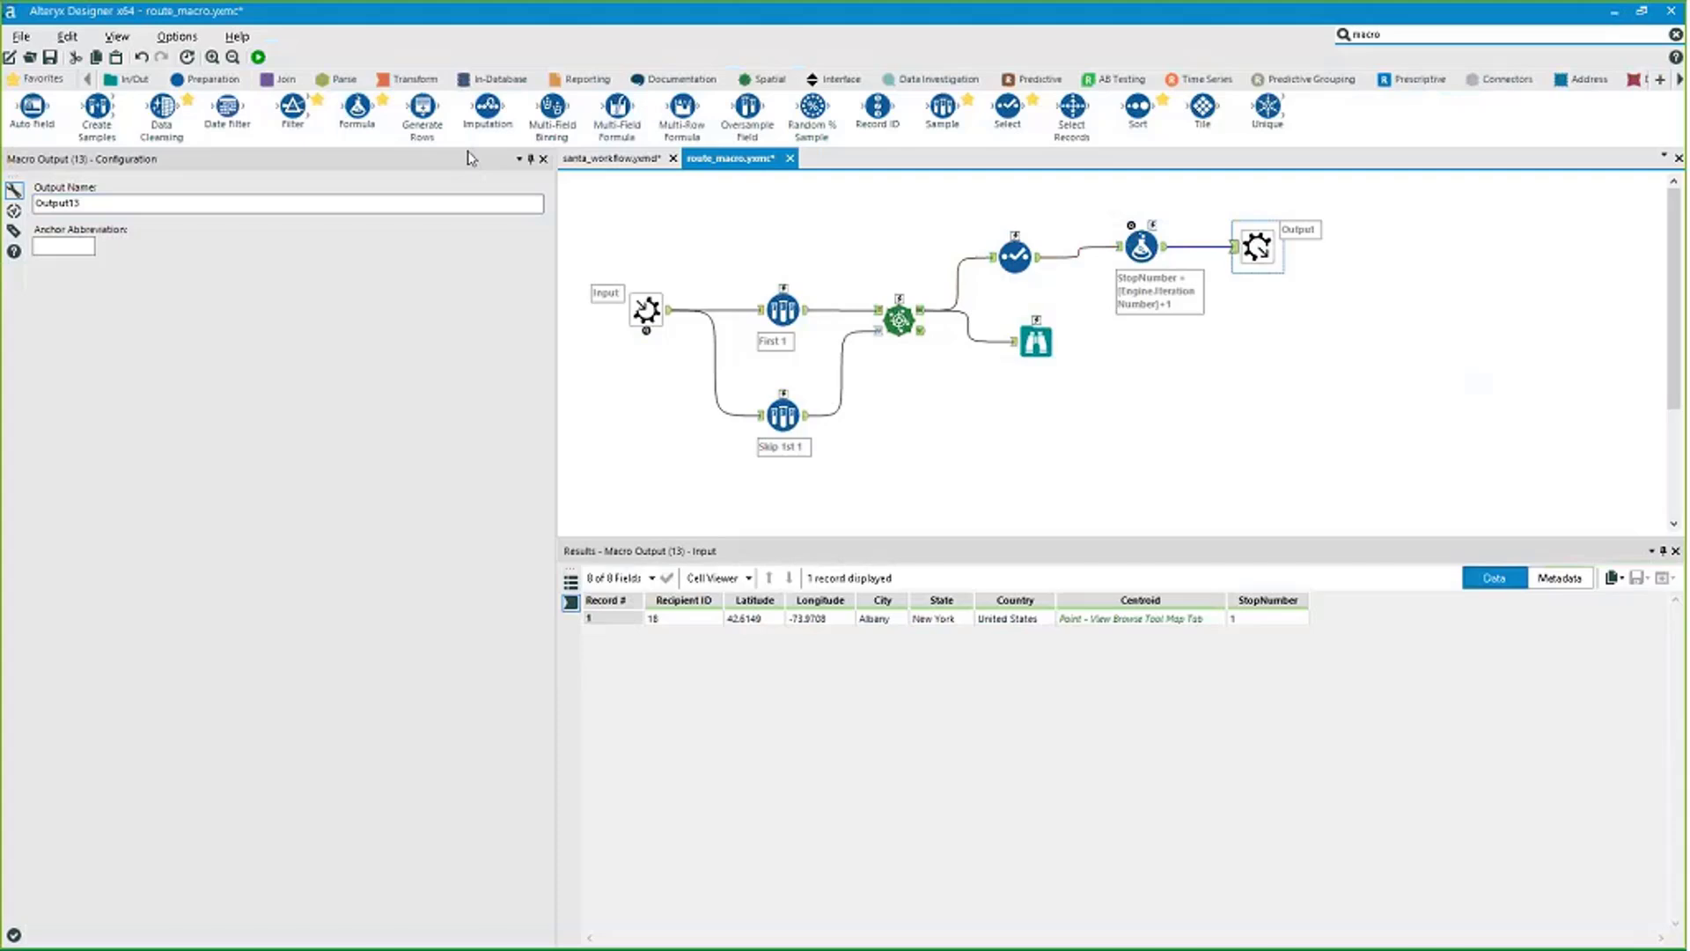
Add a second Select tool to Find Nearest's matched output and deselect the original fields from Recipient ID through Centroid.
drag(1008, 110, 1026, 404)
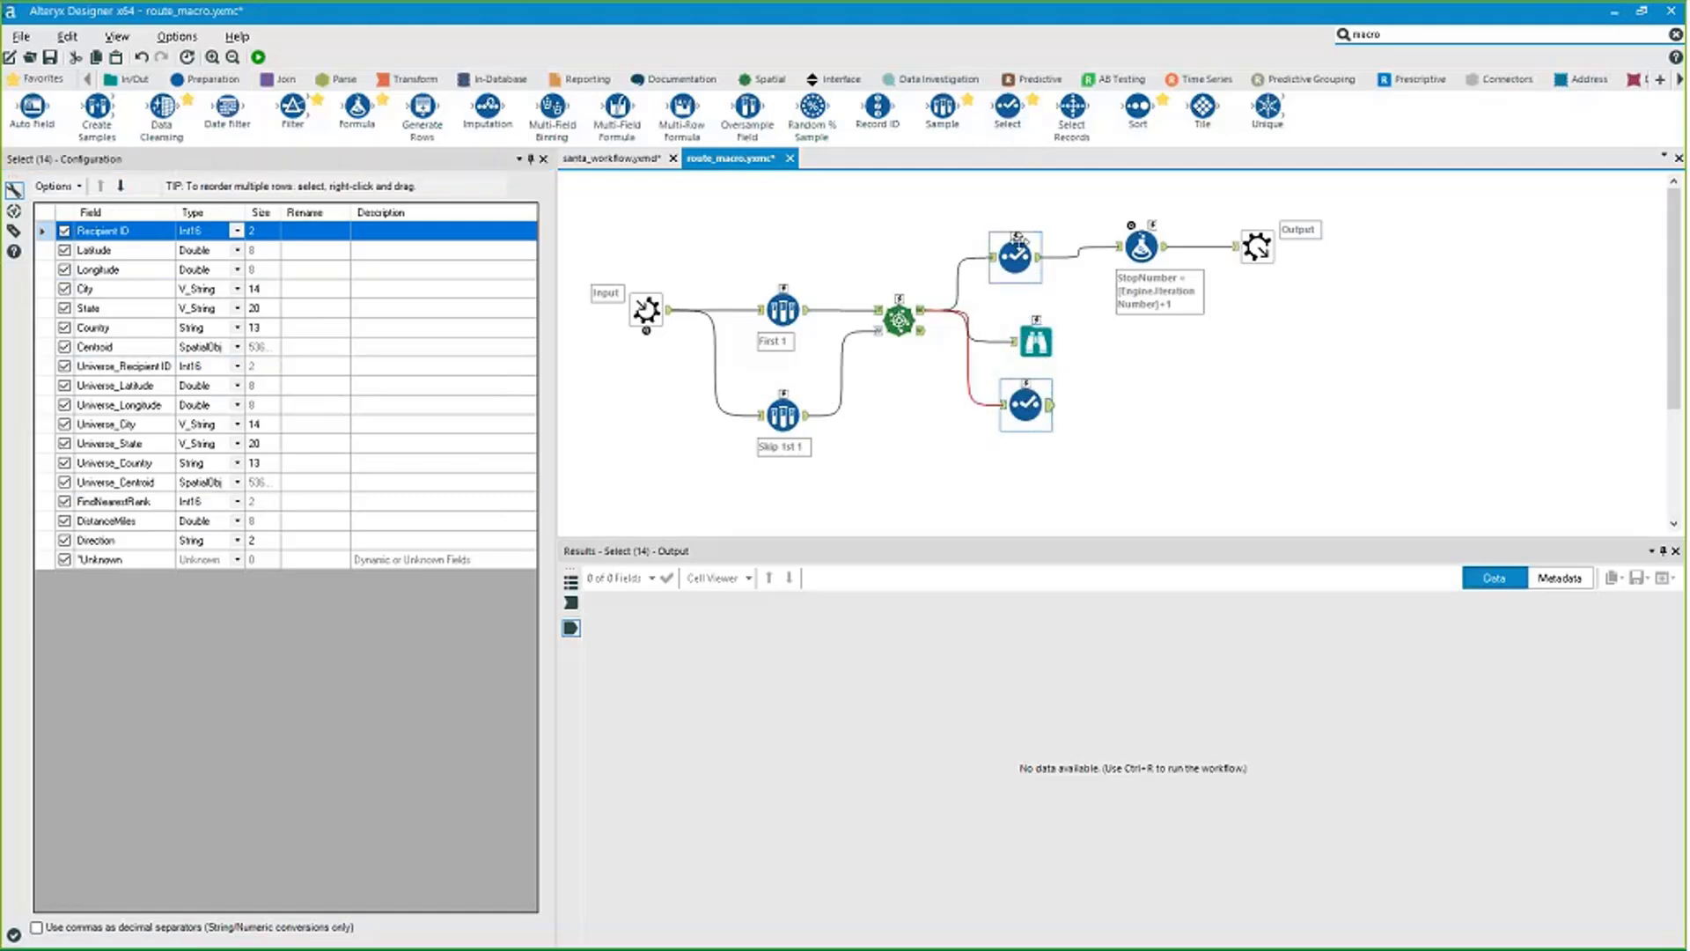
click(1018, 237)
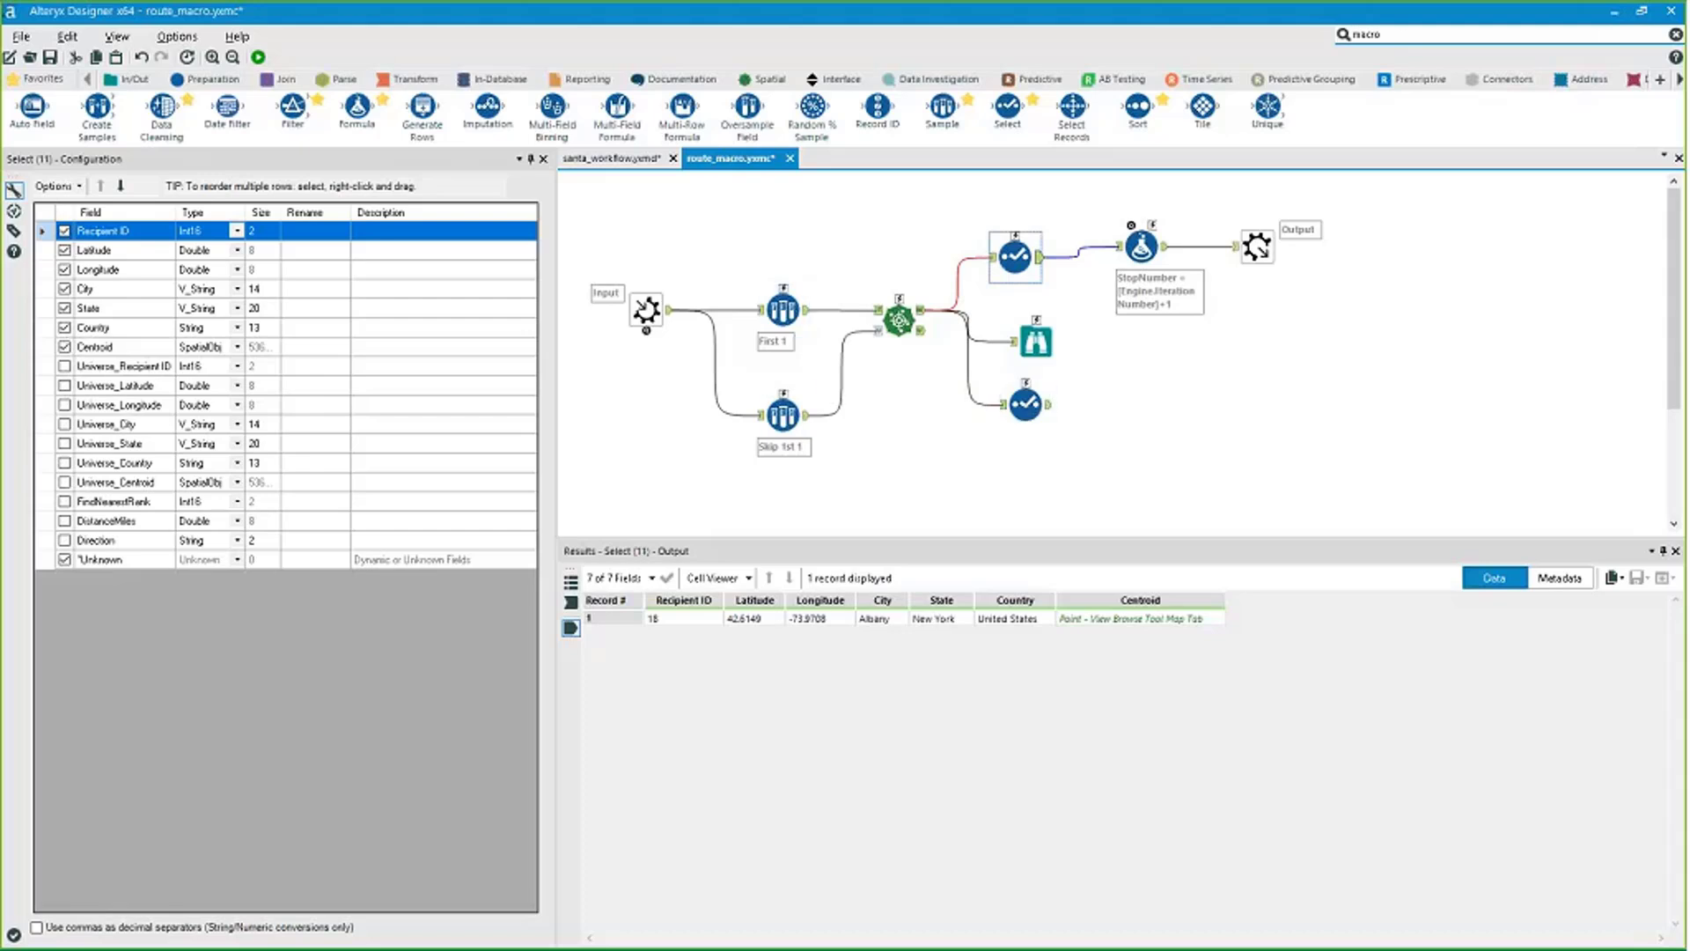
drag(115, 366, 114, 482)
click(1026, 404)
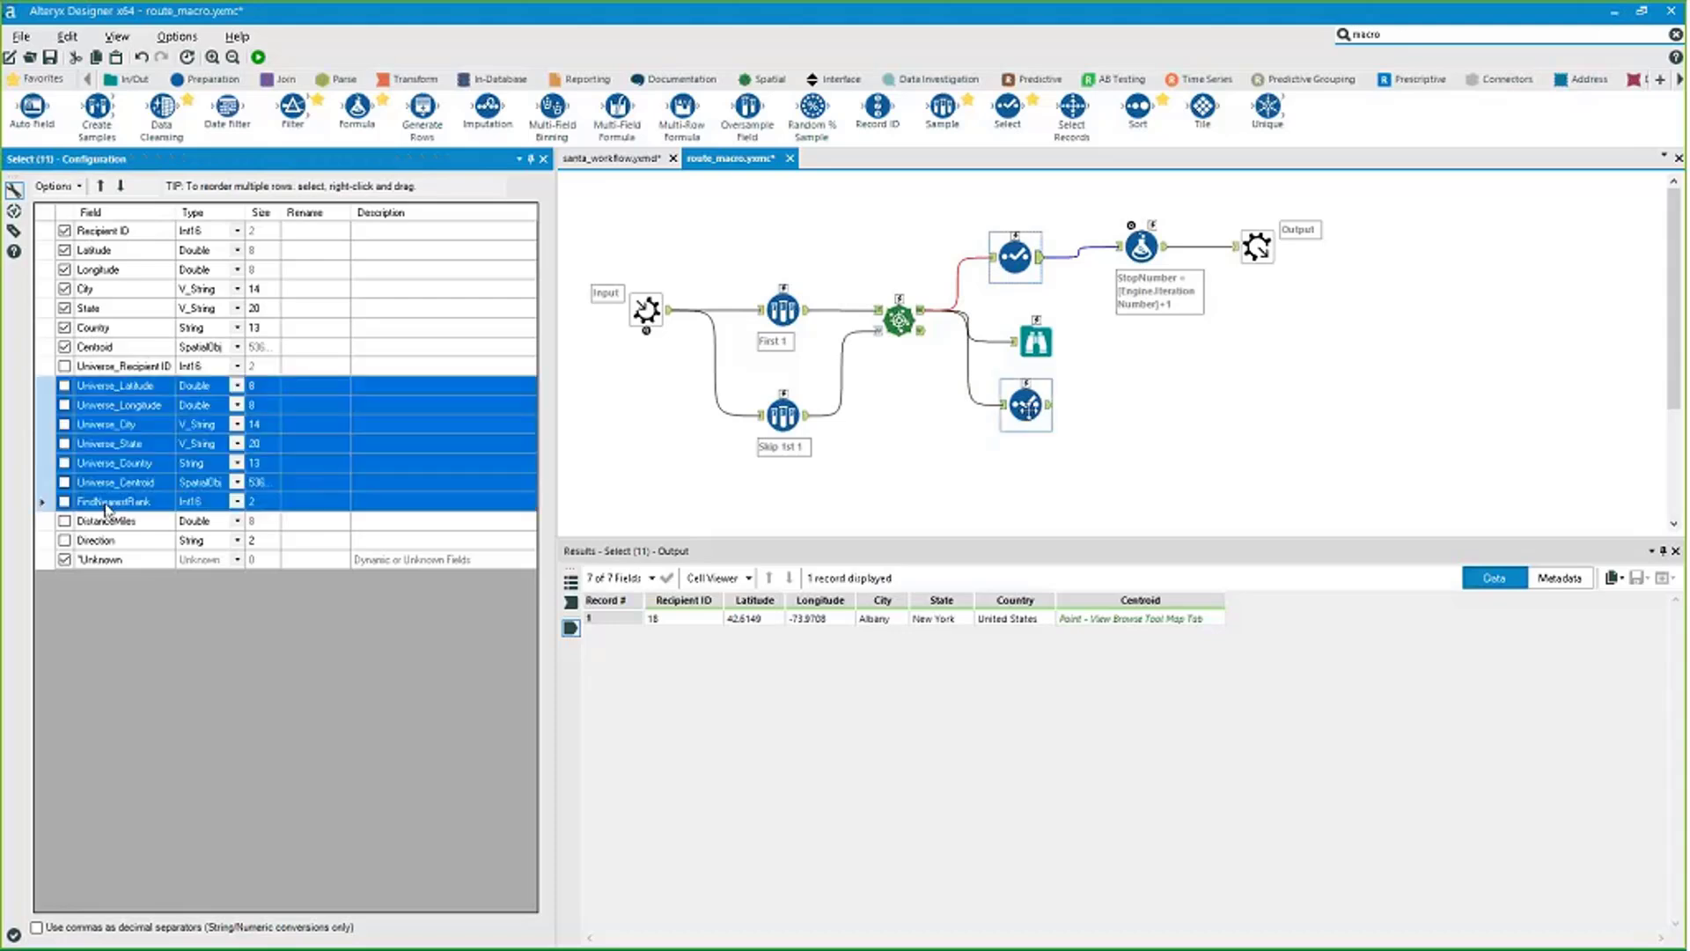
click(143, 348)
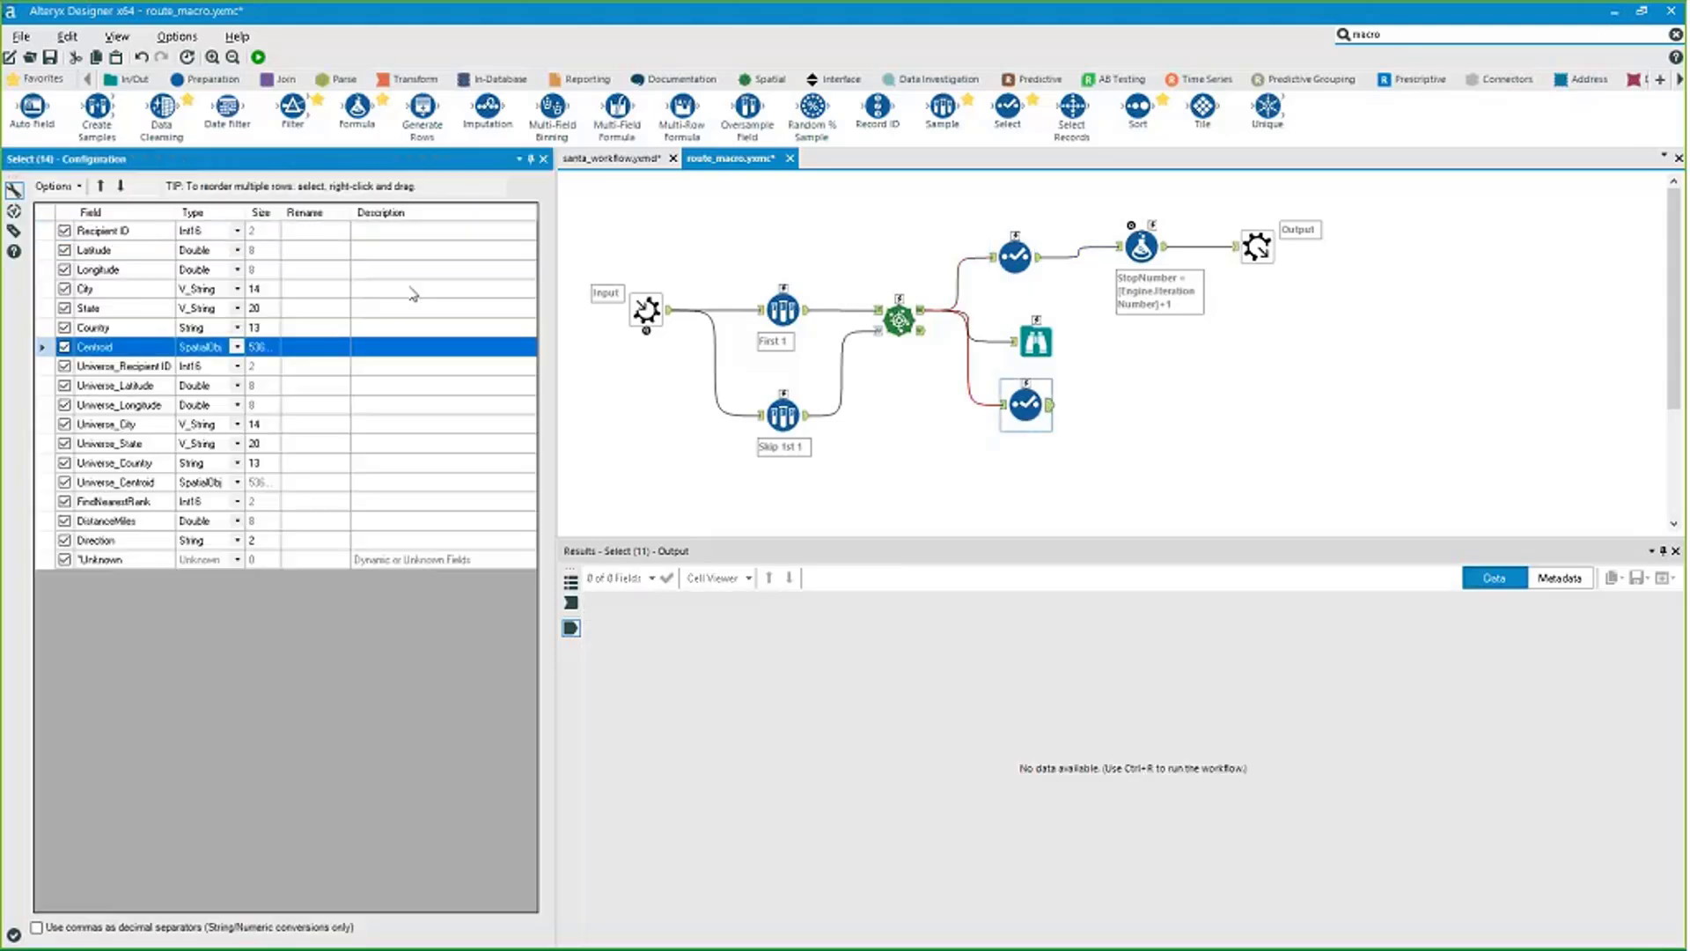
shift+click(96, 230)
click(54, 186)
mouse_move(96, 226)
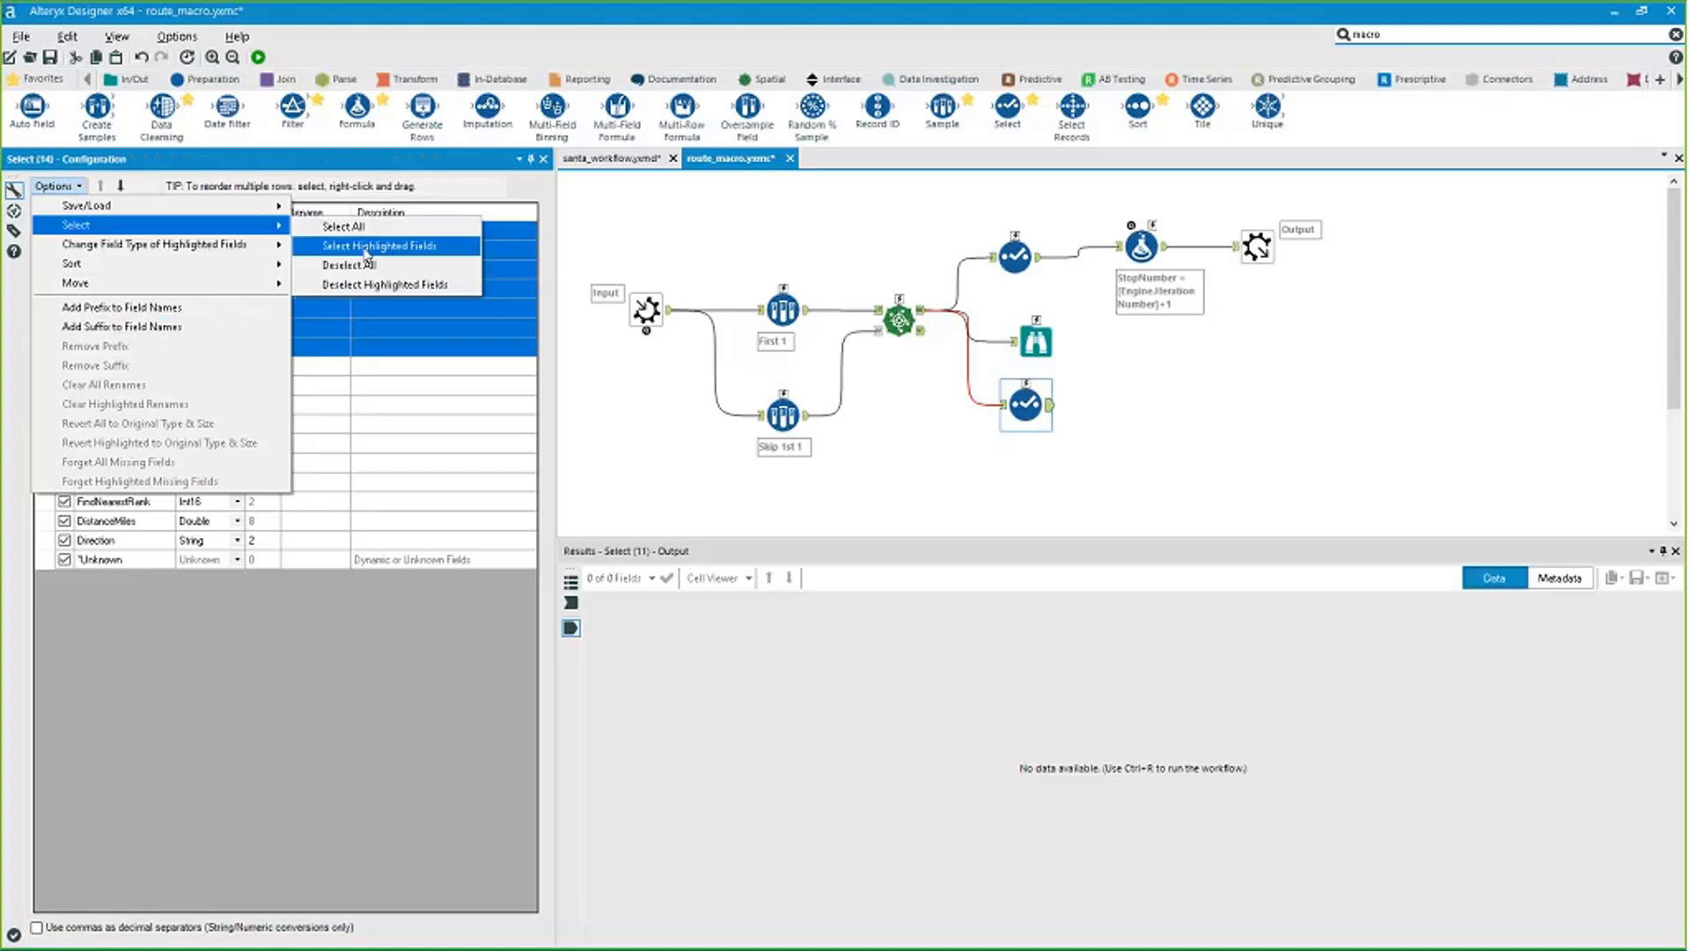
click(372, 287)
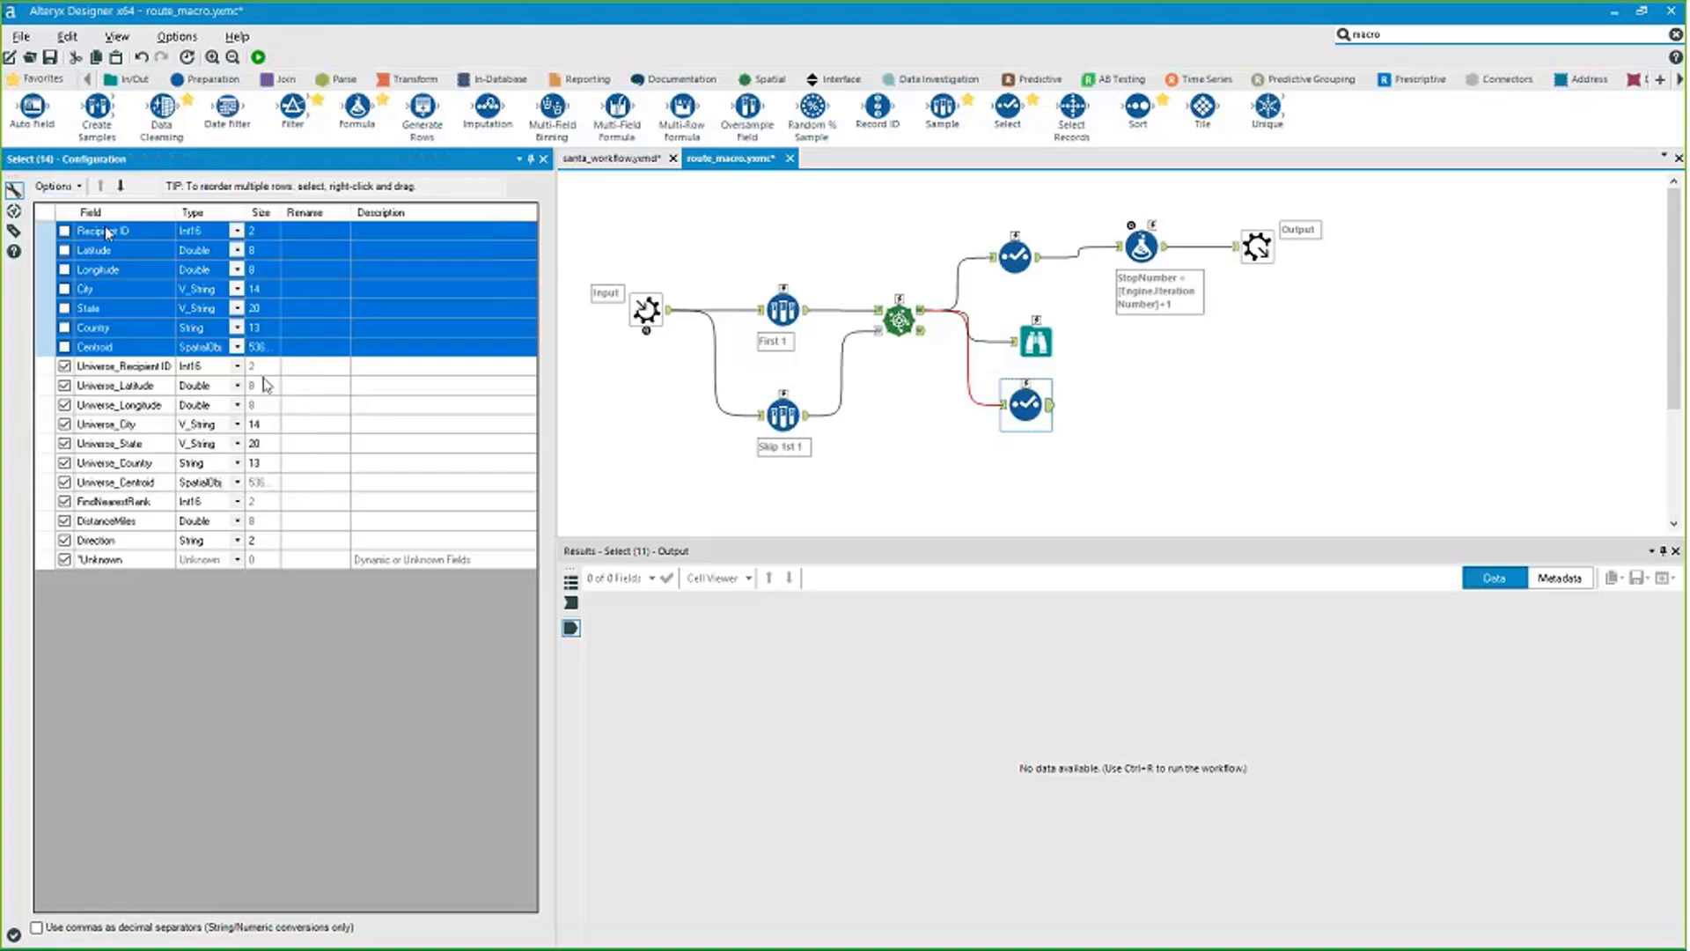
click(105, 228)
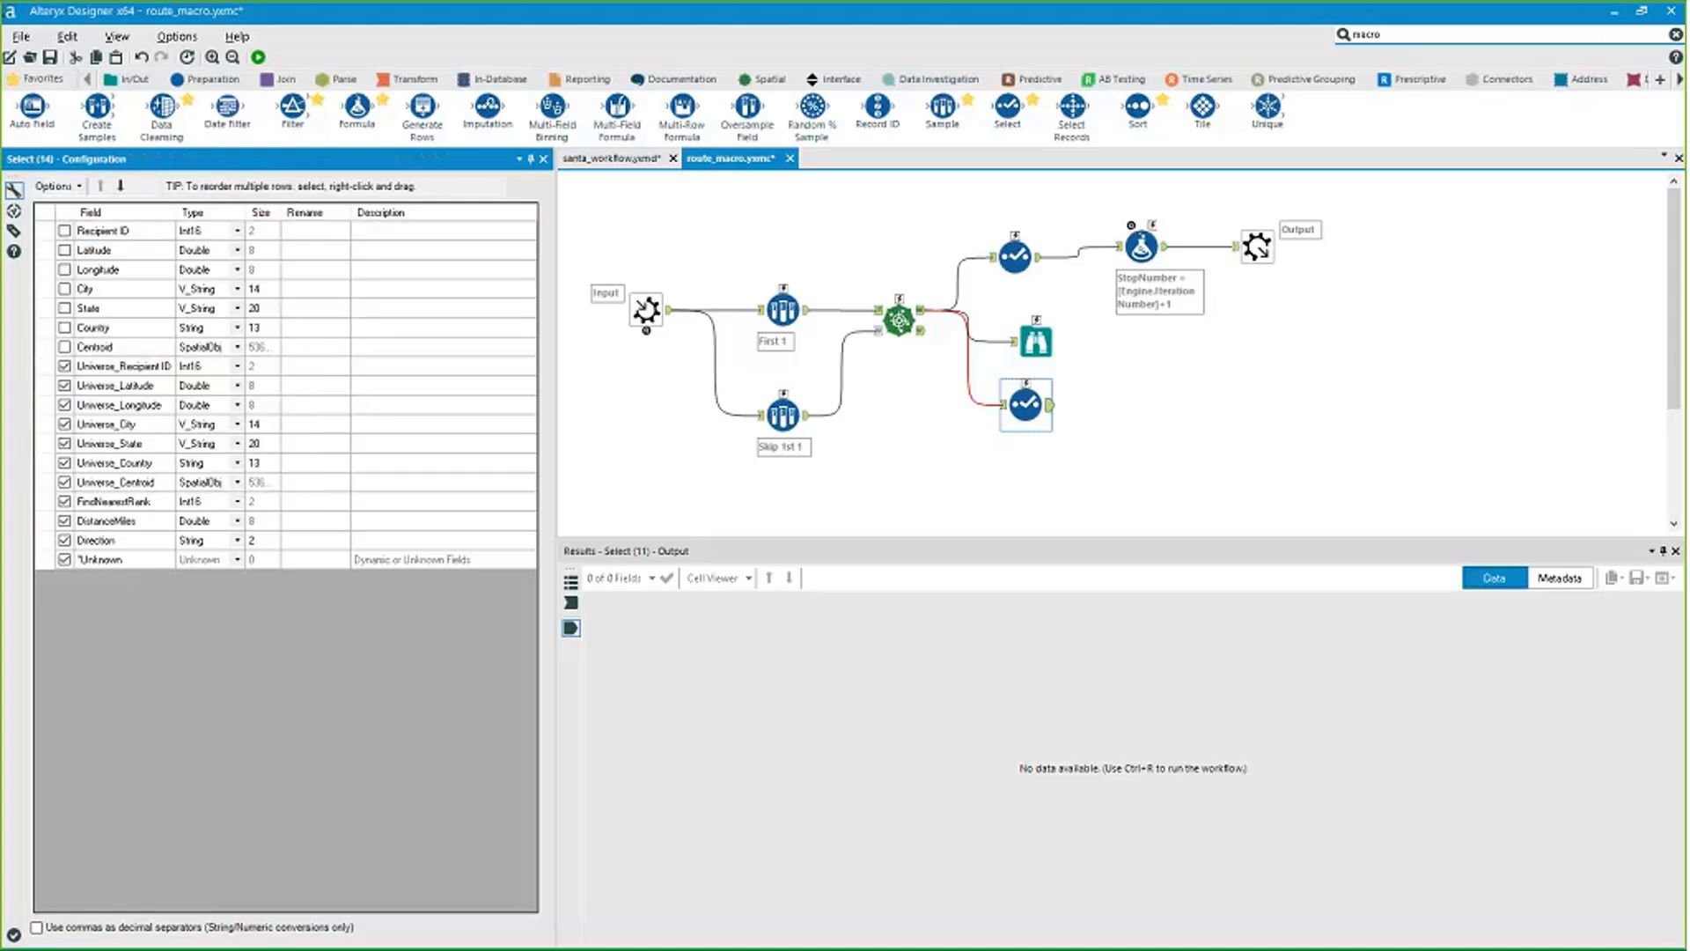
Deselect FindNearestRank, DistanceMiles, Direction and *Unknown in the second Select tool.
click(106, 346)
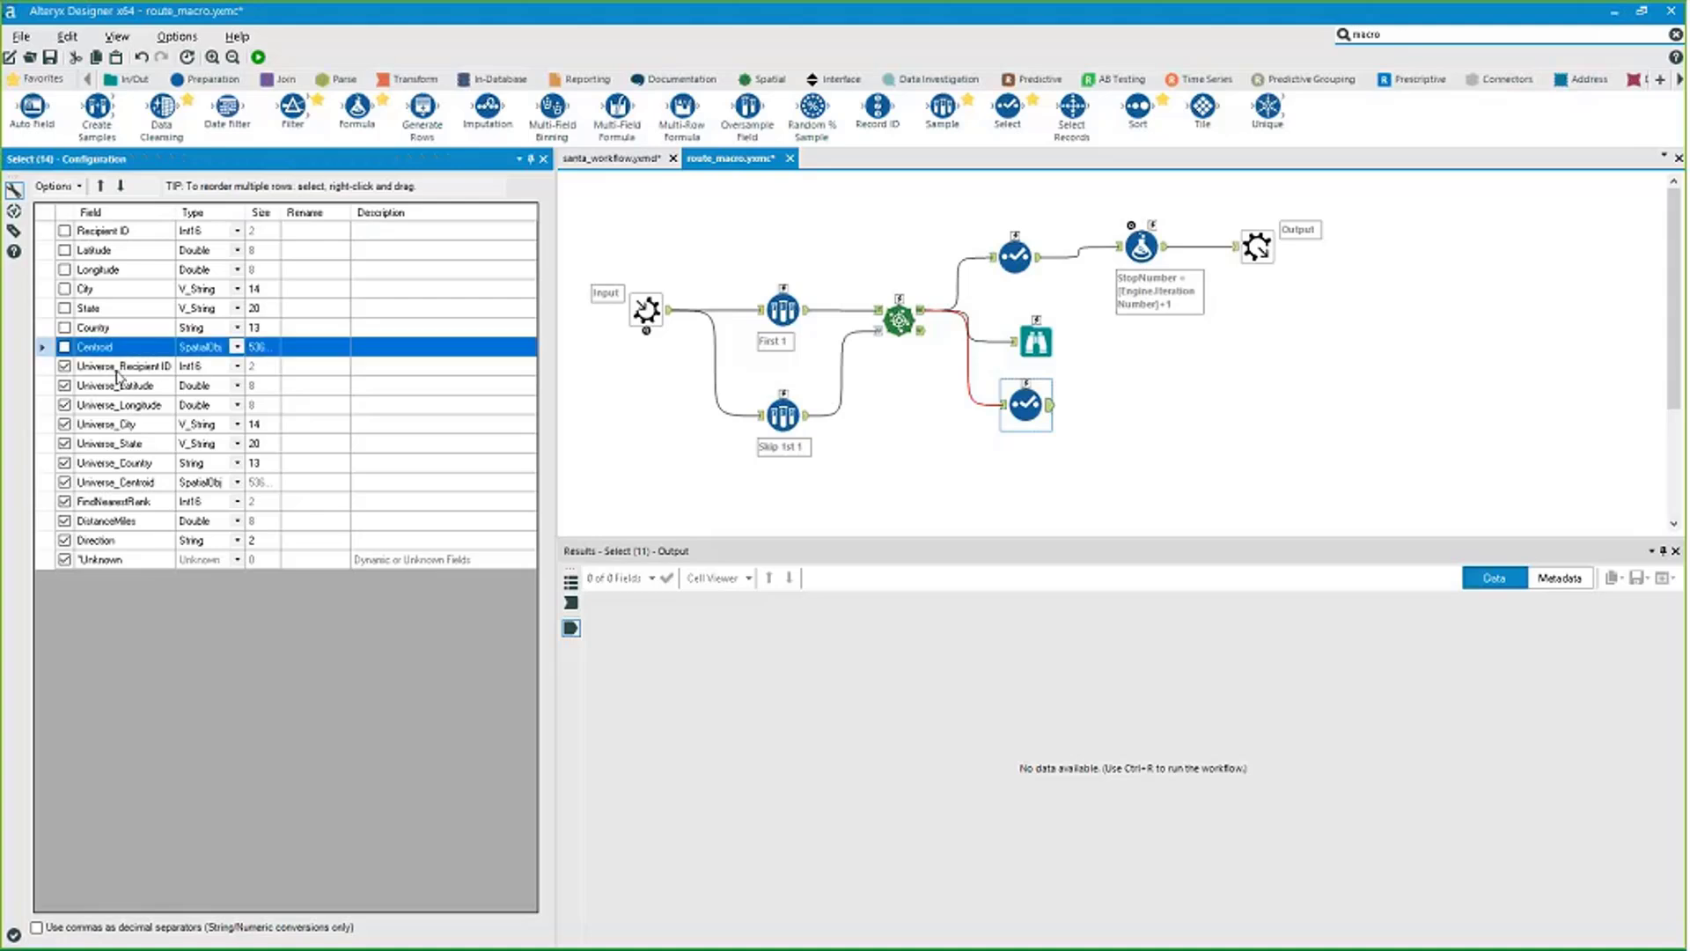
click(116, 368)
click(64, 501)
click(64, 520)
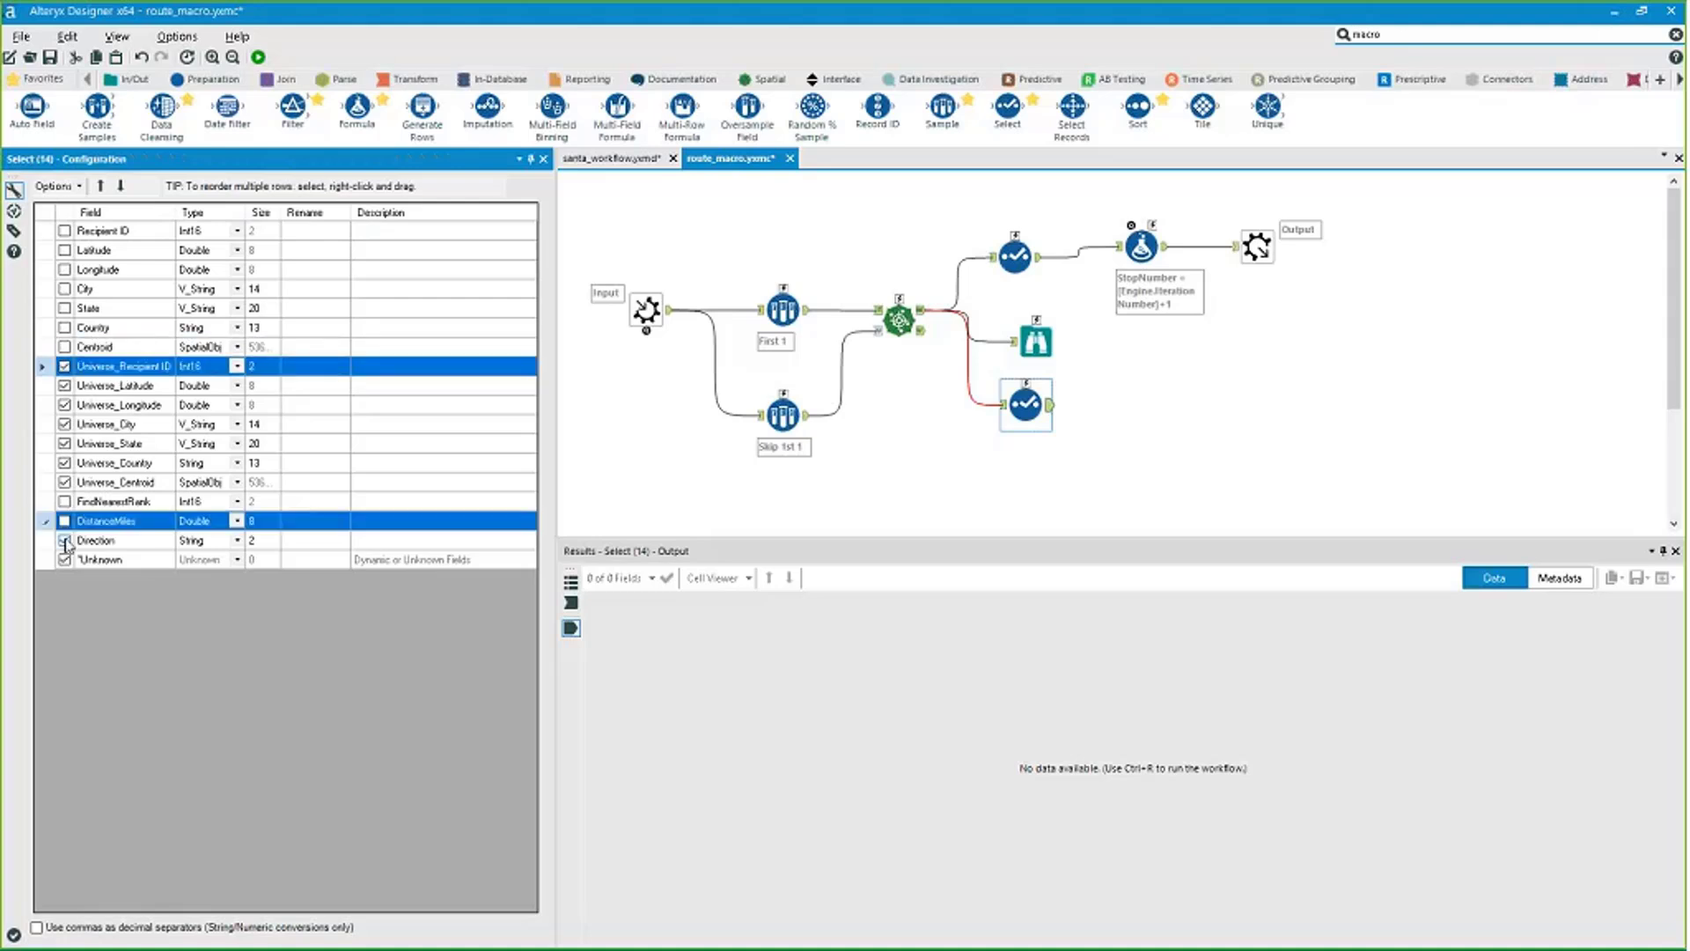
click(64, 539)
click(64, 559)
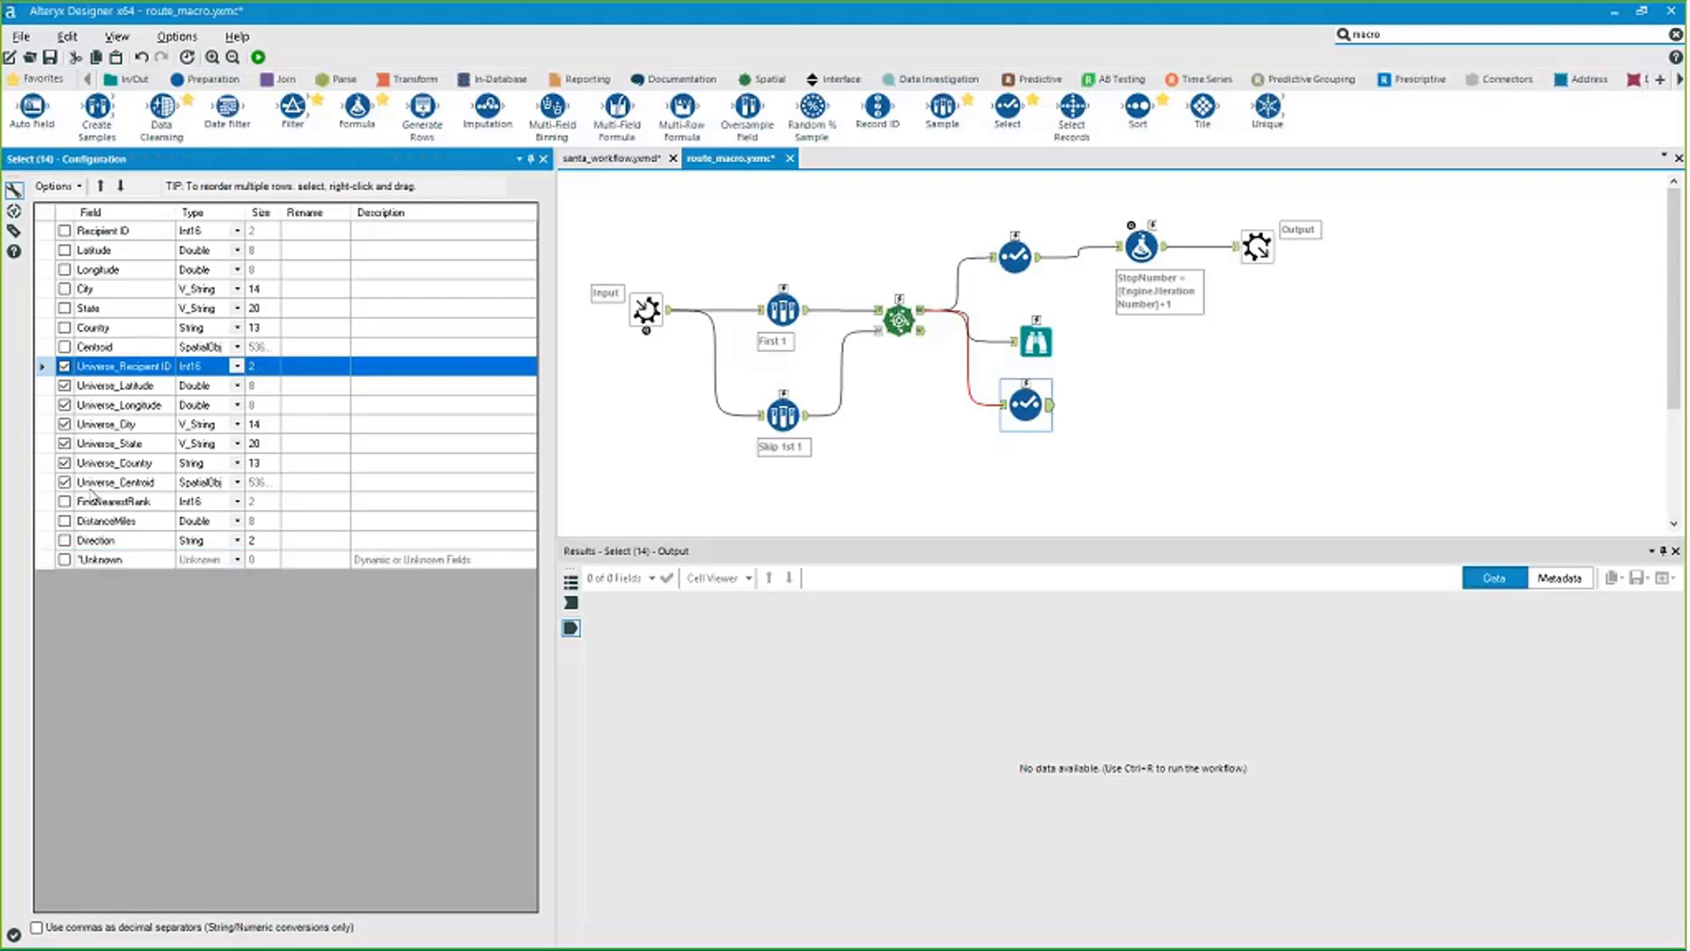
Remove the Universe_ prefix from the fields Universe_Recipient ID through Universe_Centroid in the second Select tool.
shift+click(114, 483)
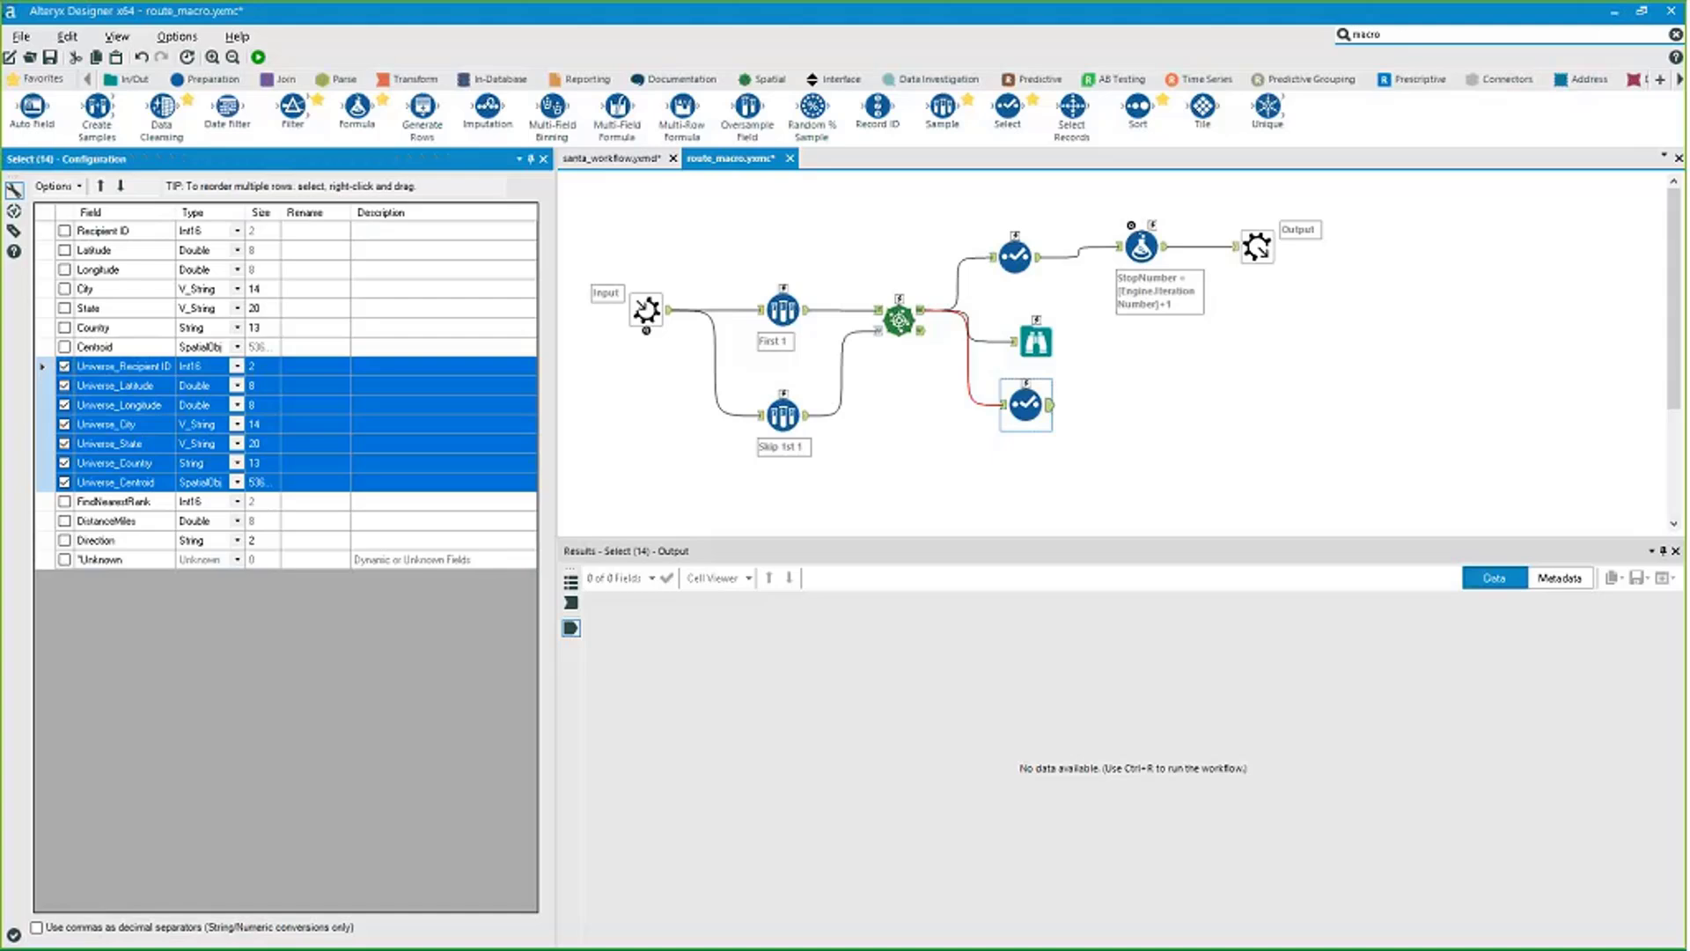
click(57, 186)
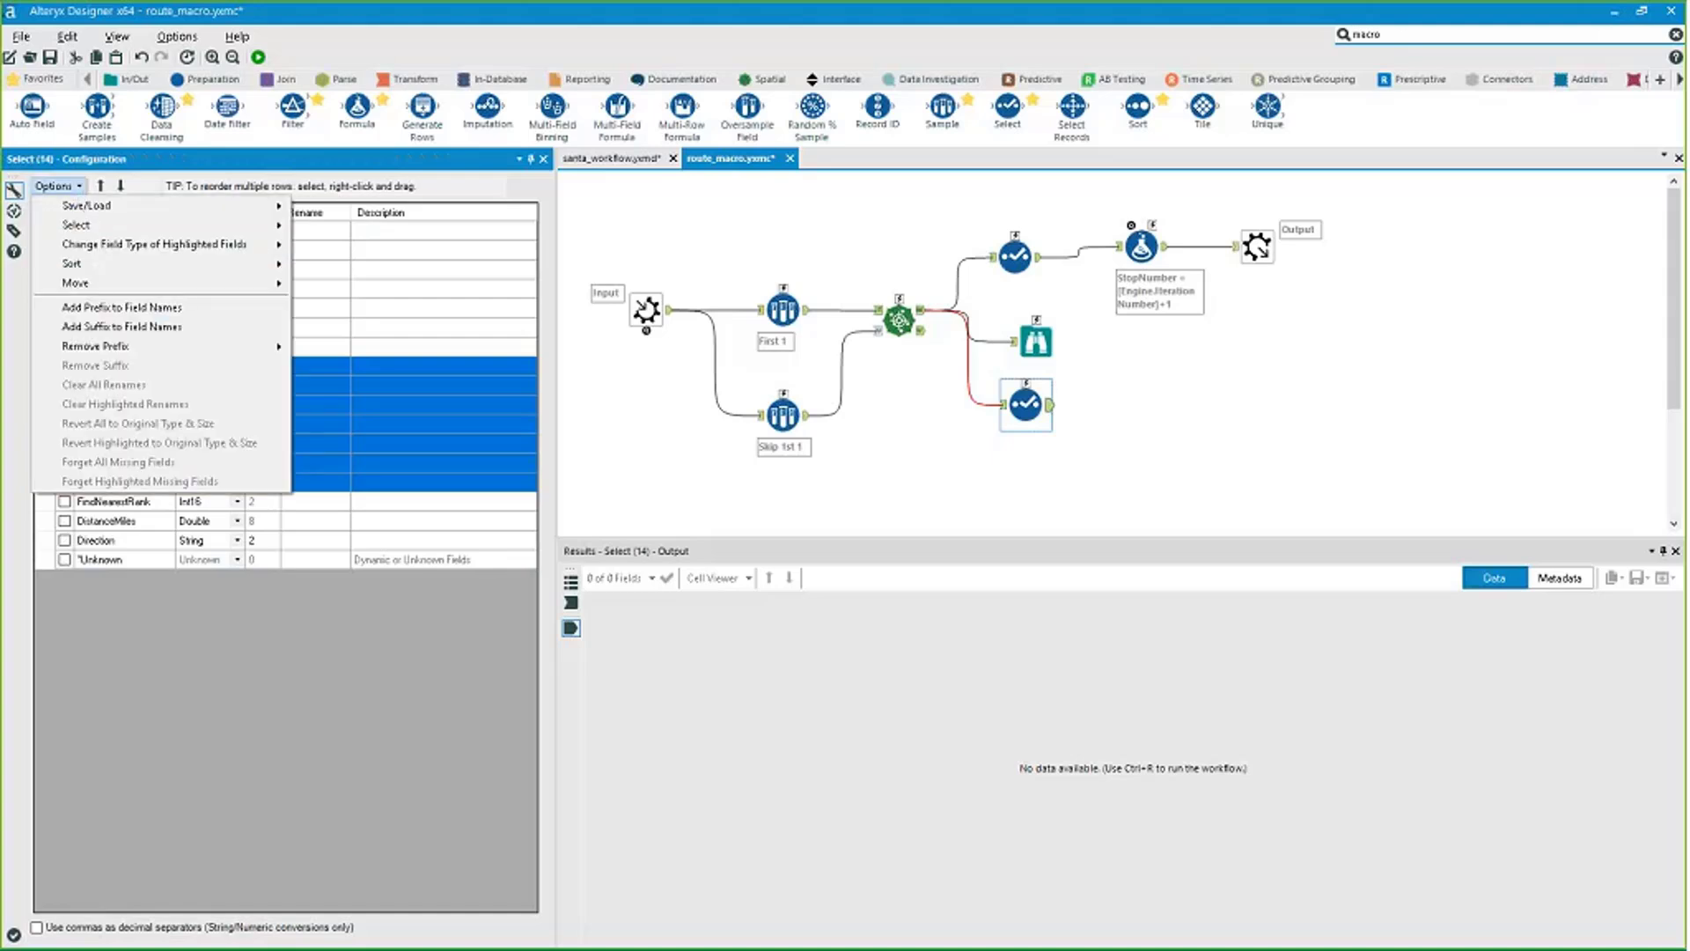
mouse_move(138, 350)
click(407, 504)
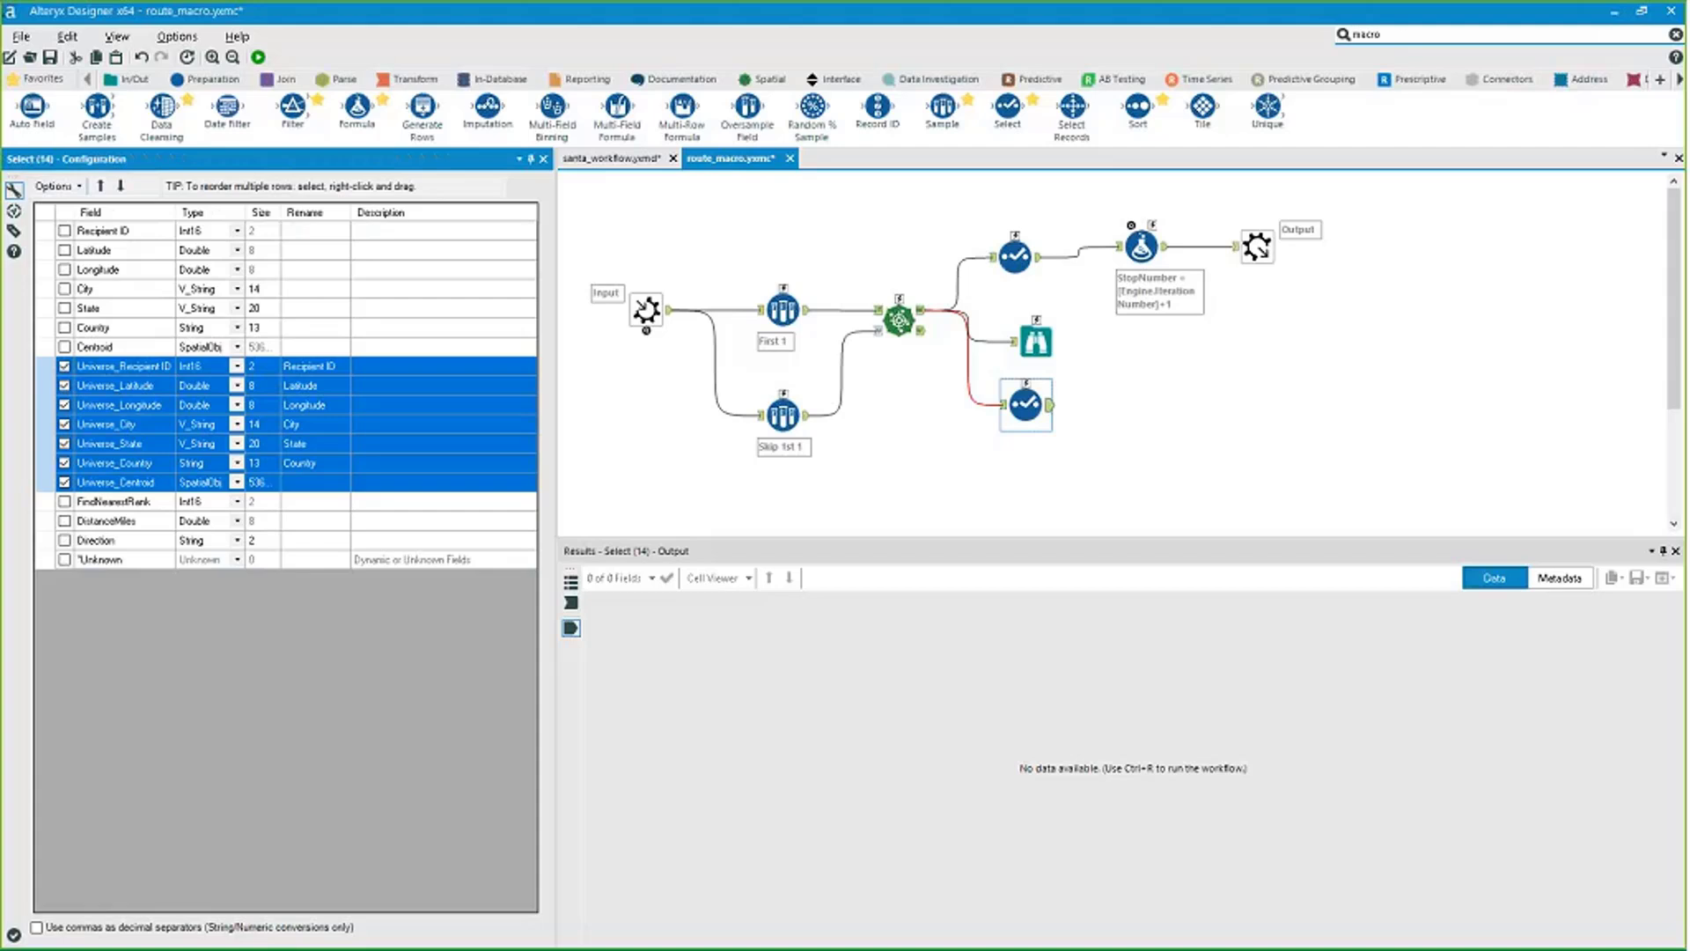
Run the macro and compare the numbered stop from the Formula tool with the nearest stop from the second Select tool.
click(258, 57)
click(1049, 407)
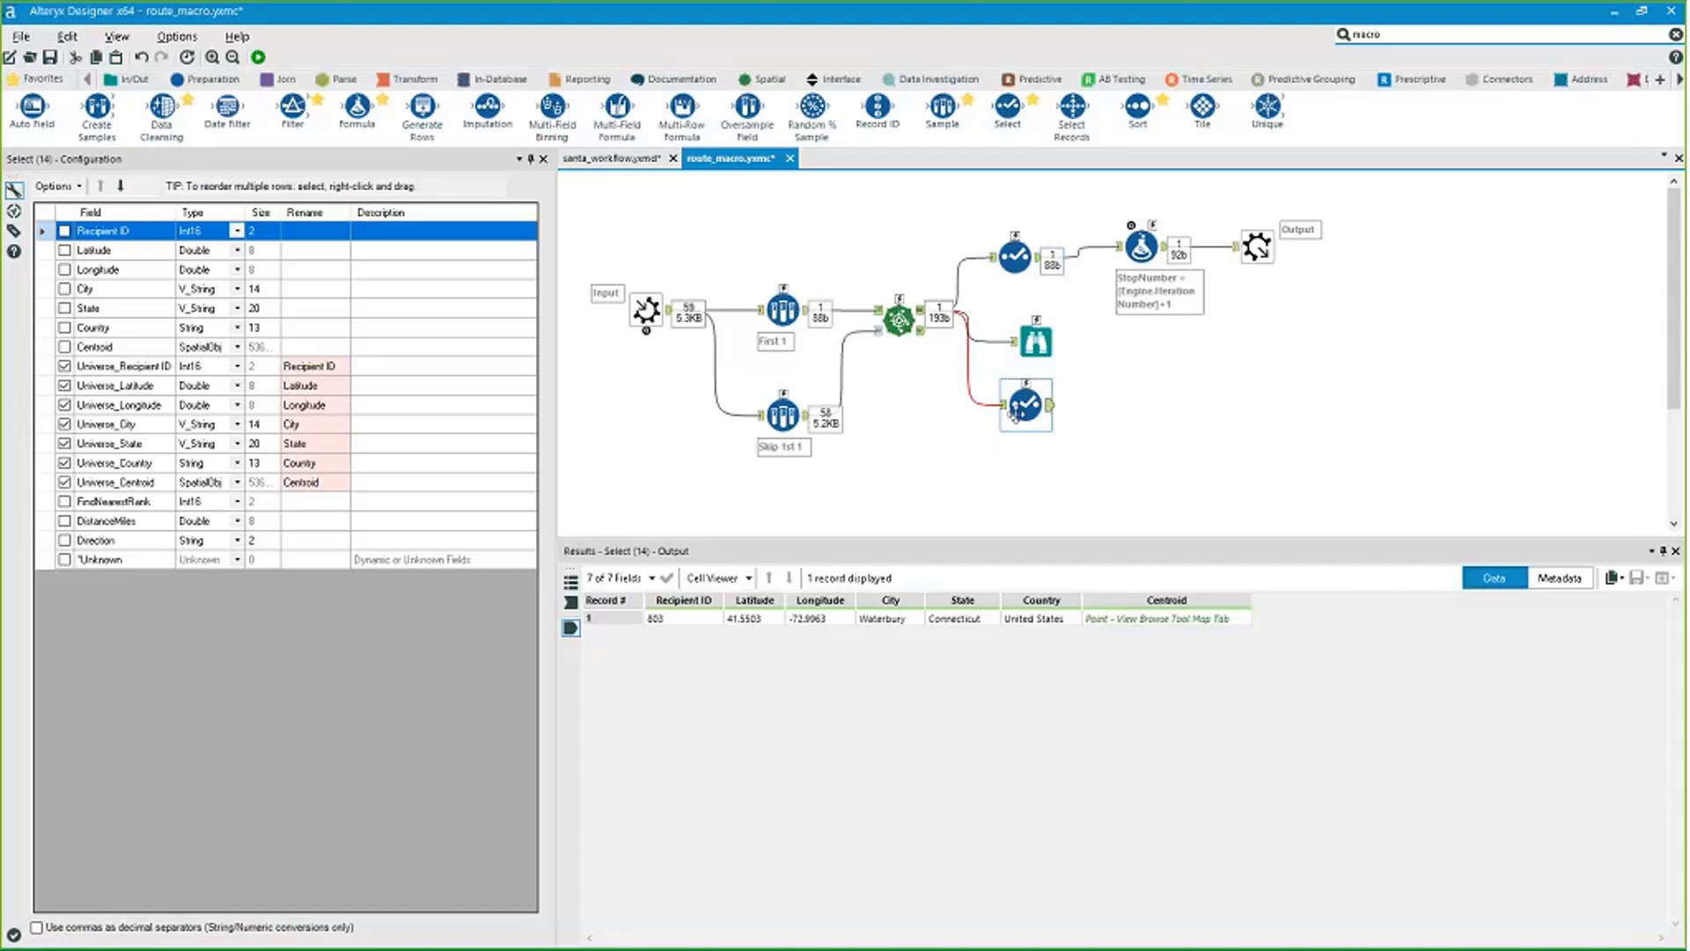
drag(1014, 413, 1087, 402)
click(1165, 249)
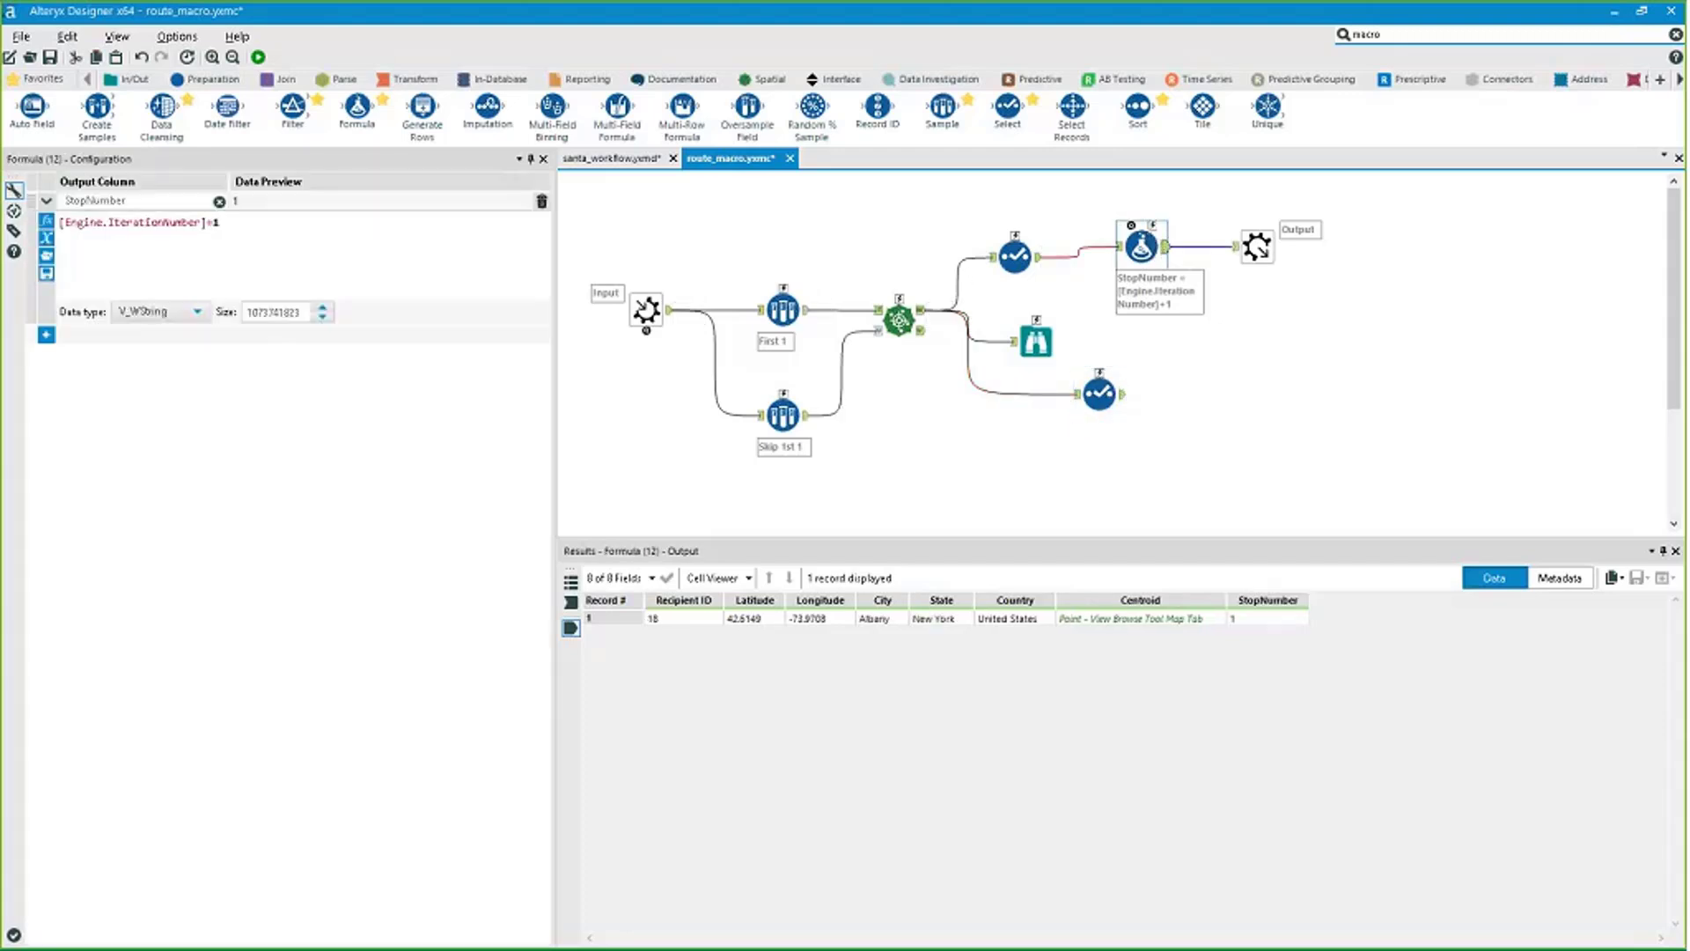
click(1100, 393)
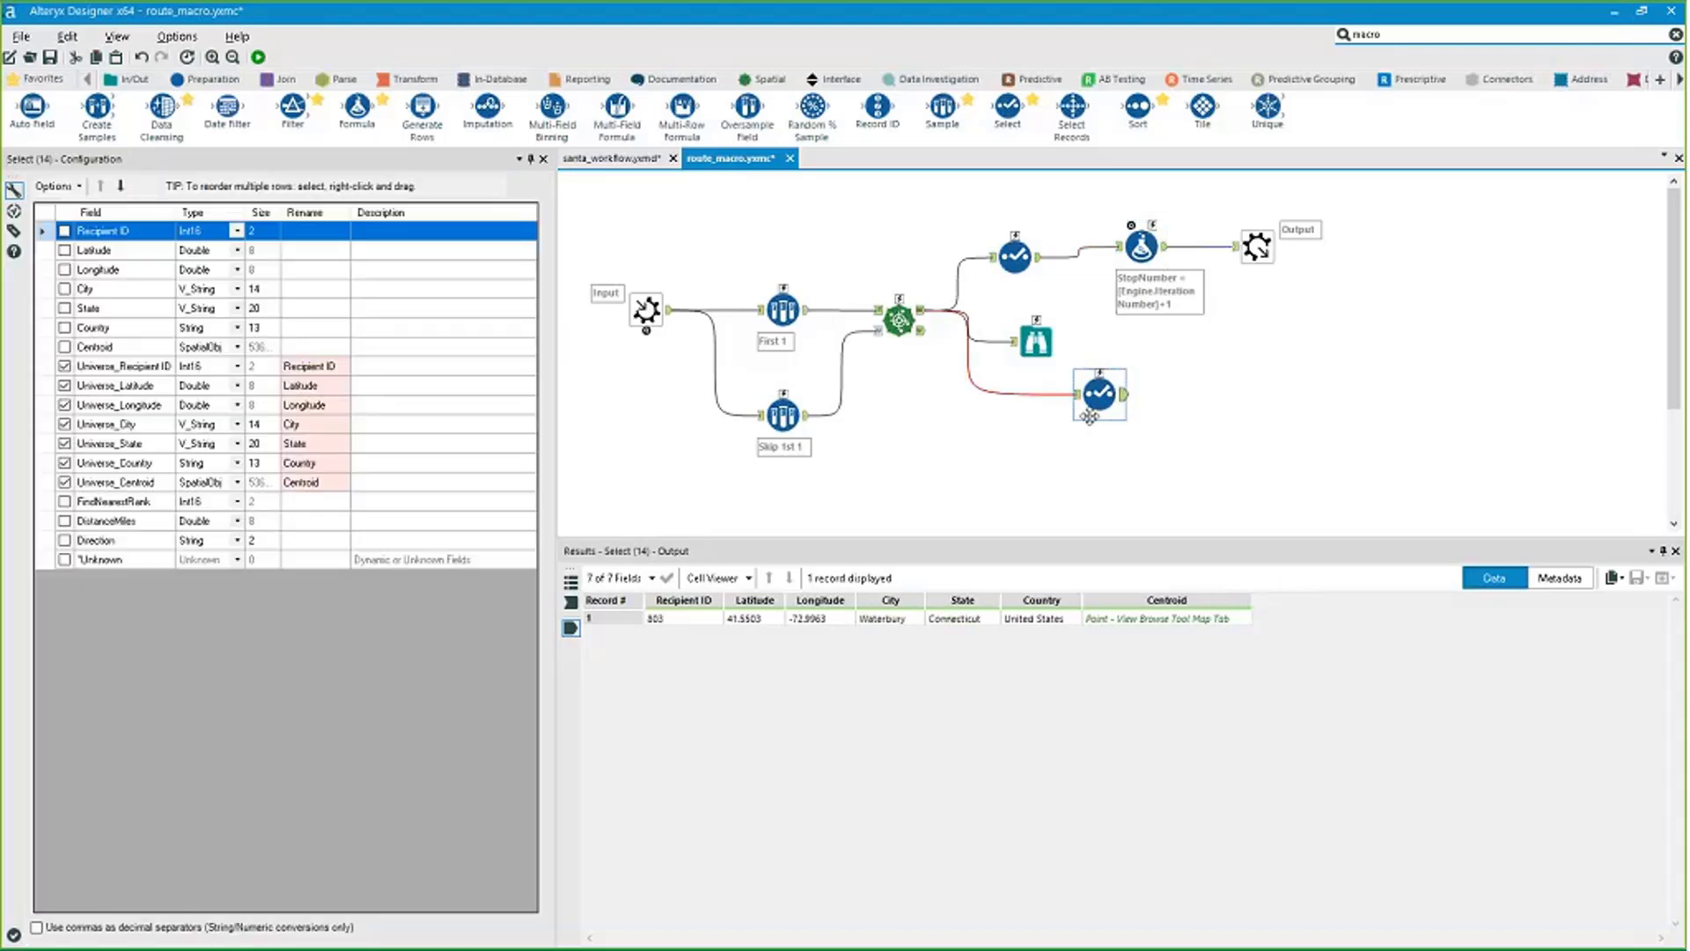
drag(678, 618, 1092, 655)
click(1116, 395)
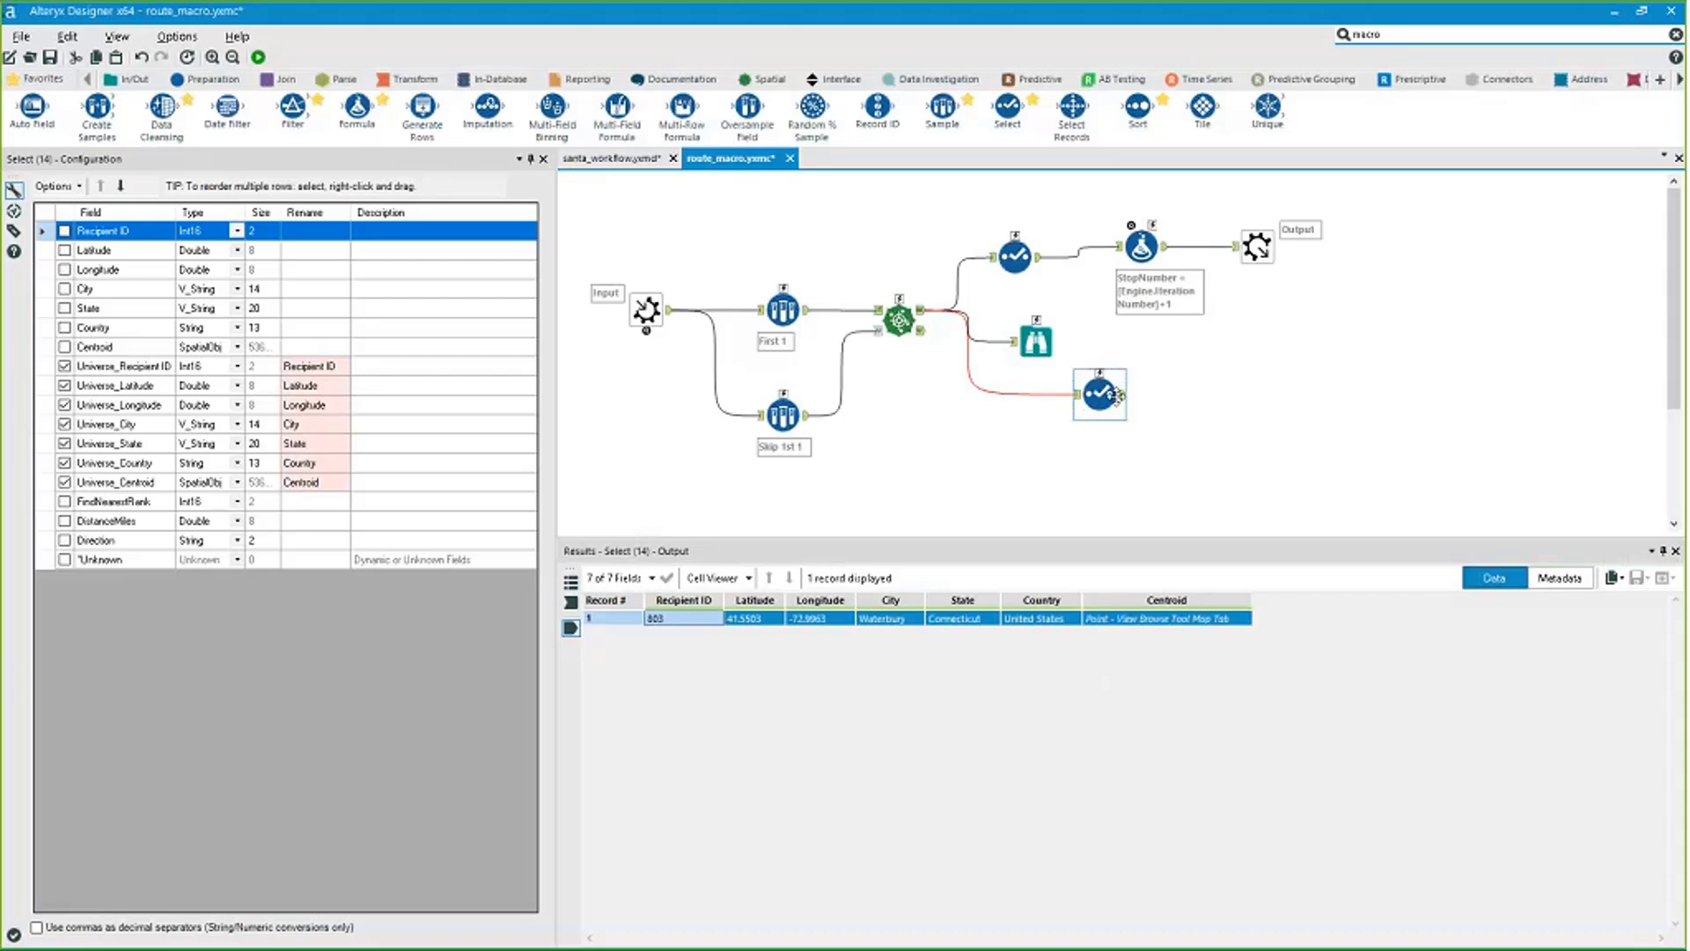
Reposition the second Select tool directly below the Formula tool and nudge the Browse tool slightly upward.
drag(1116, 396, 1136, 385)
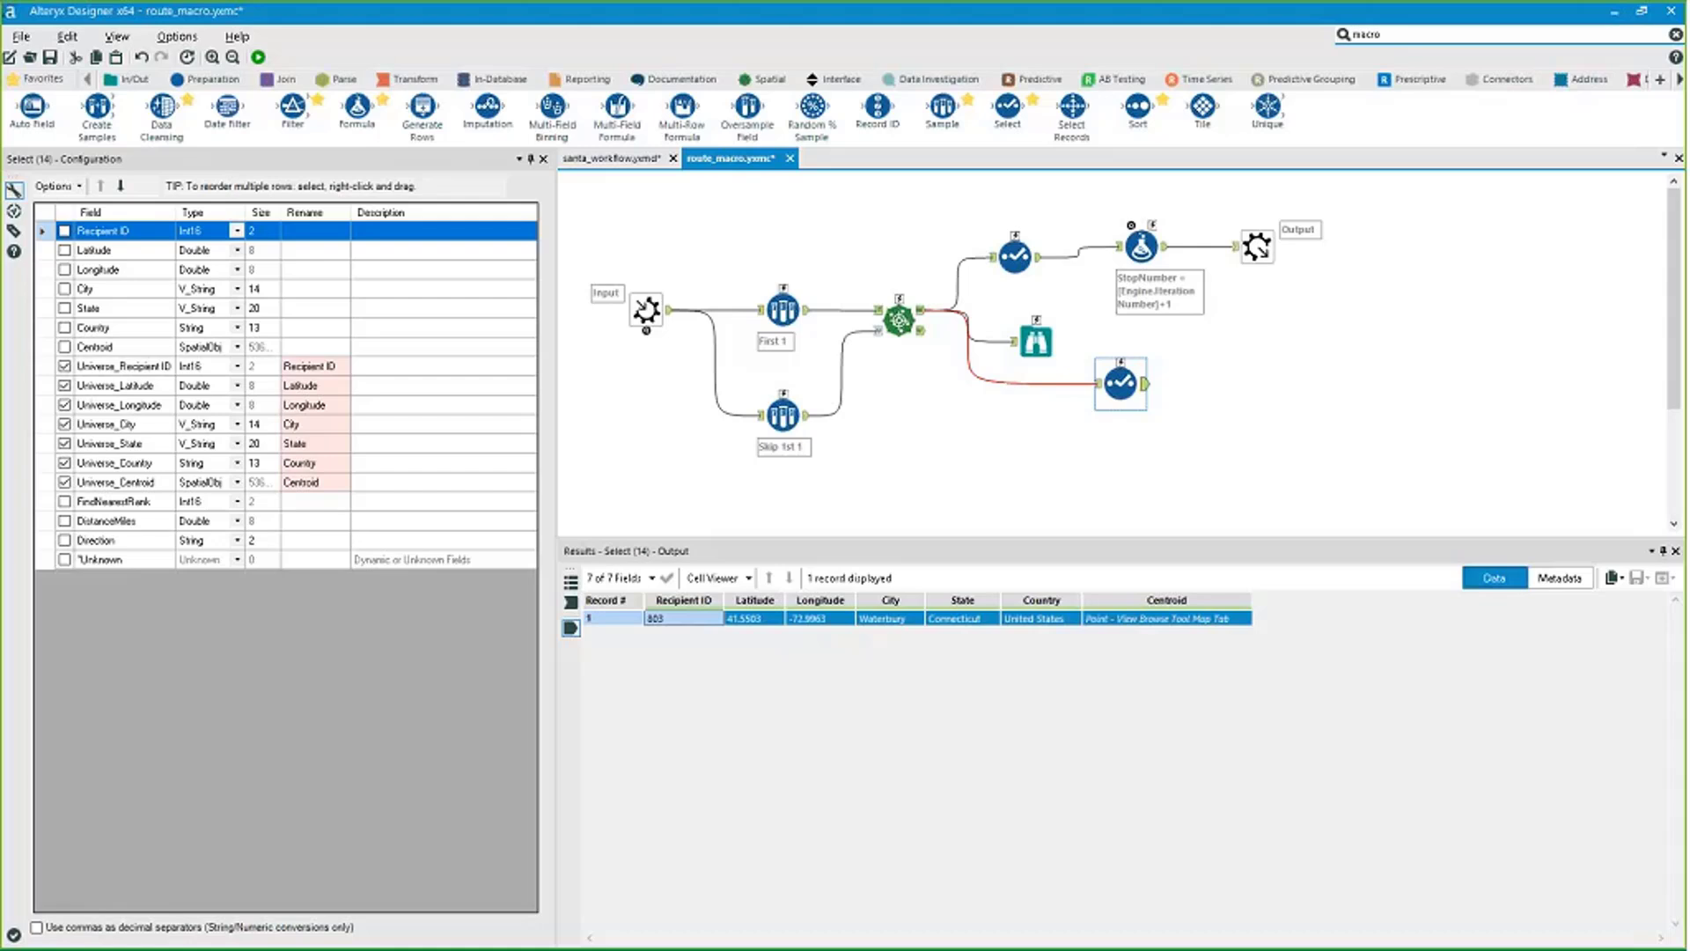
drag(1035, 343, 1035, 333)
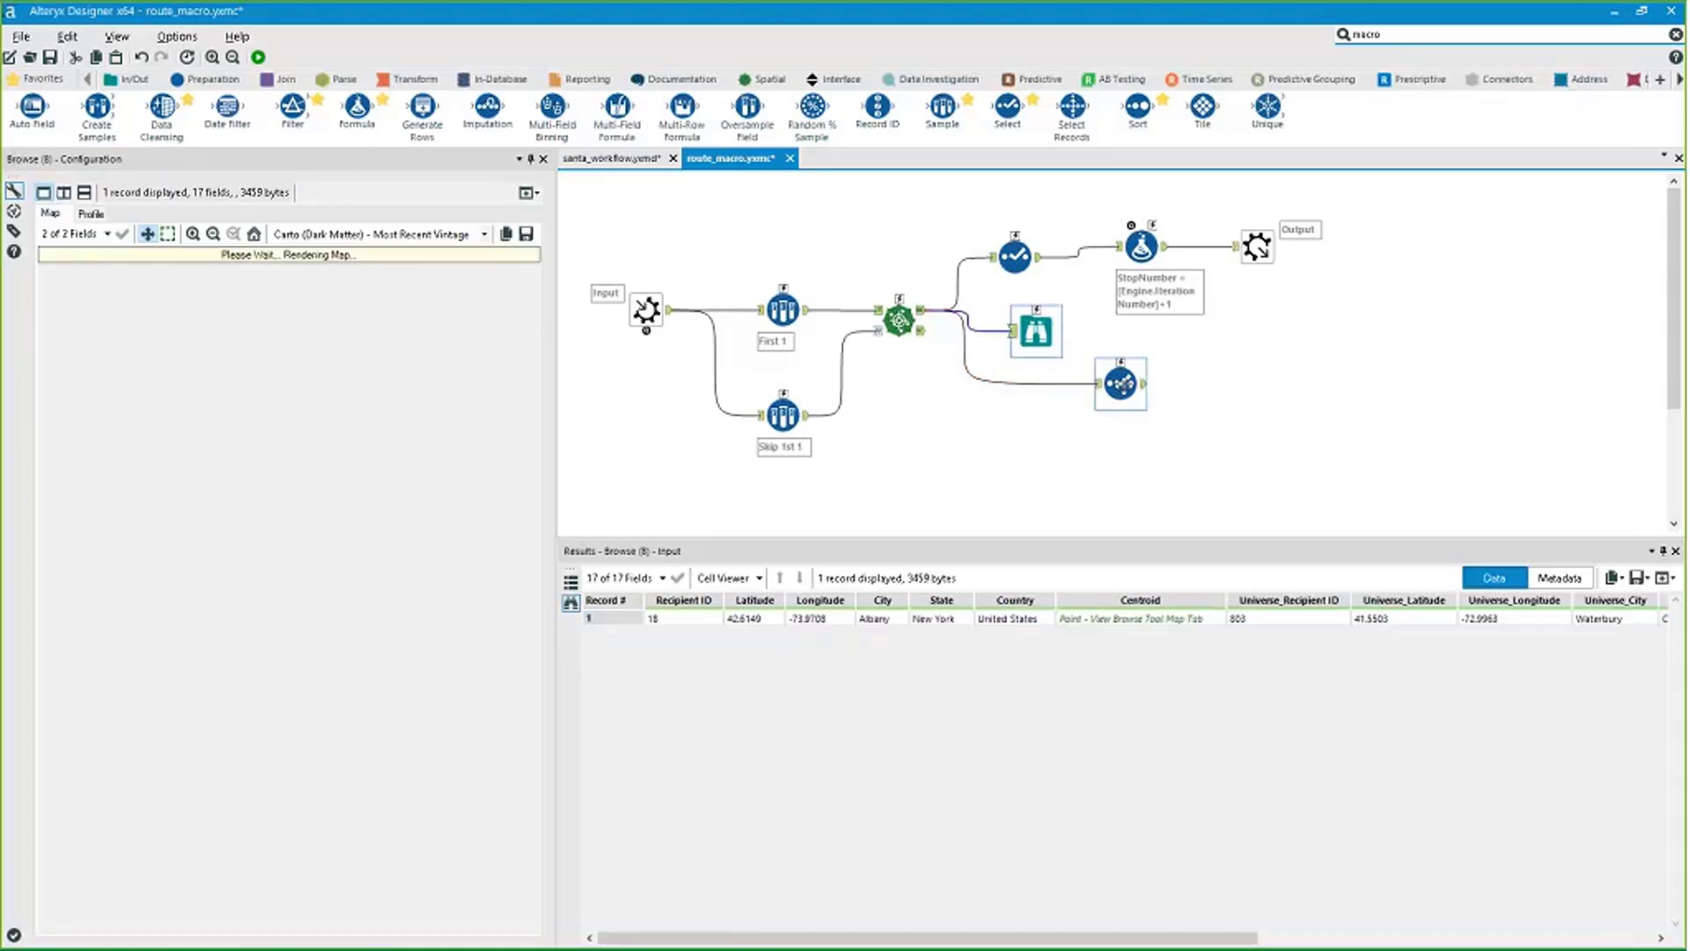
click(1116, 392)
drag(1117, 397, 1111, 409)
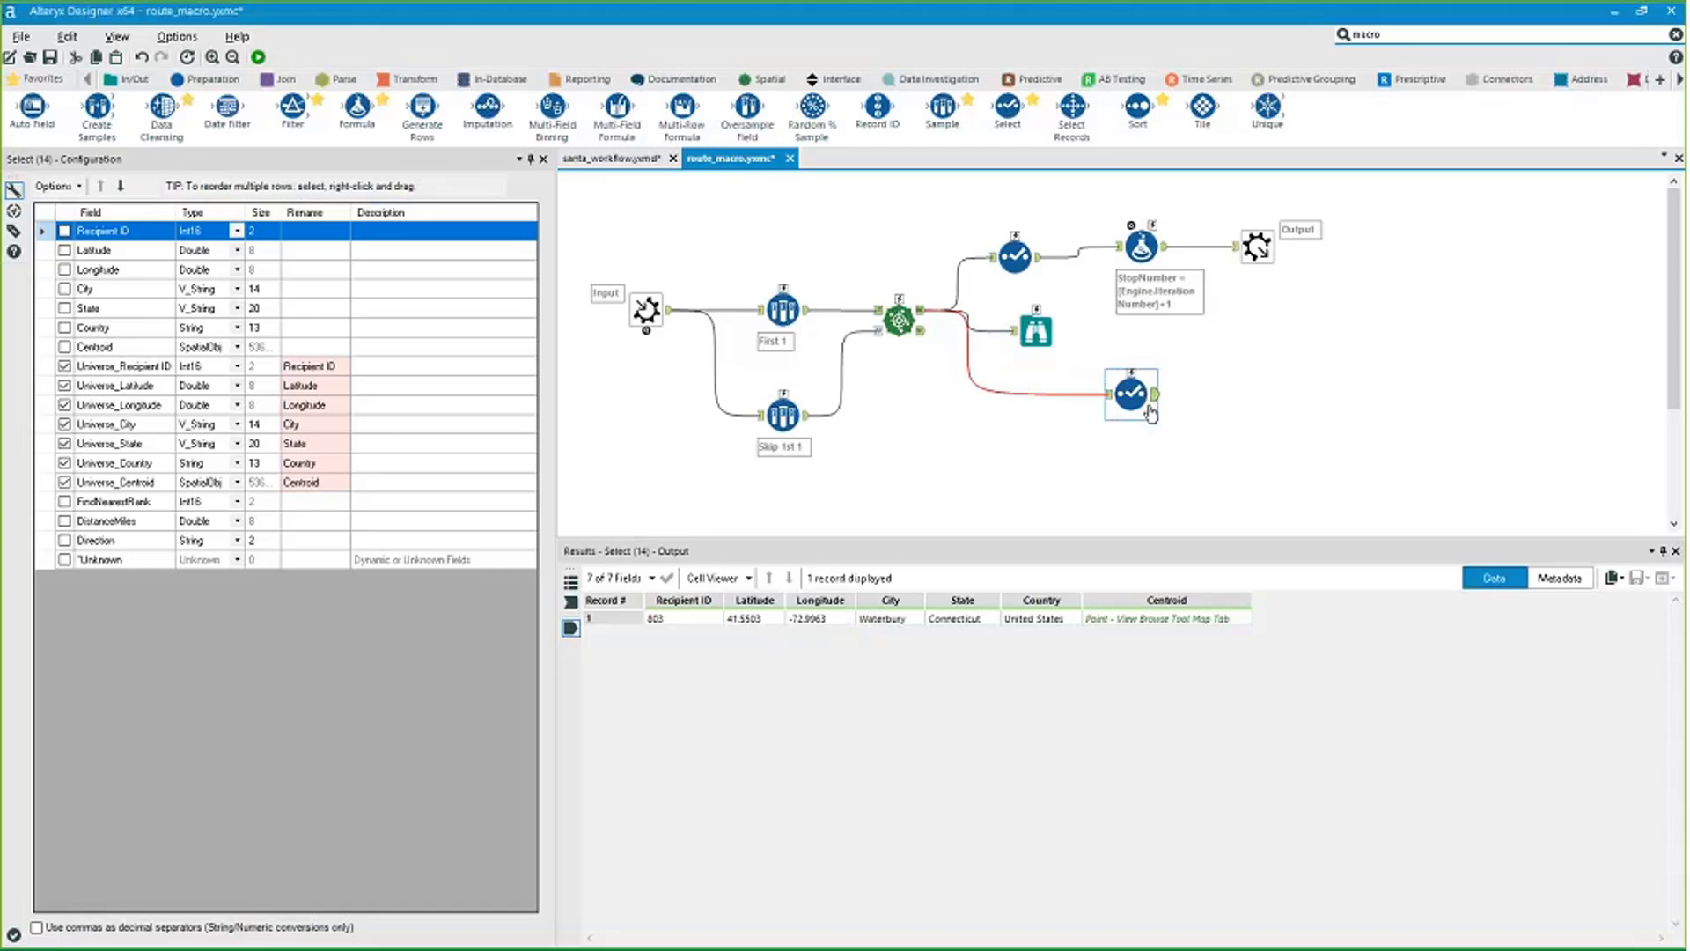
drag(1150, 413, 1161, 403)
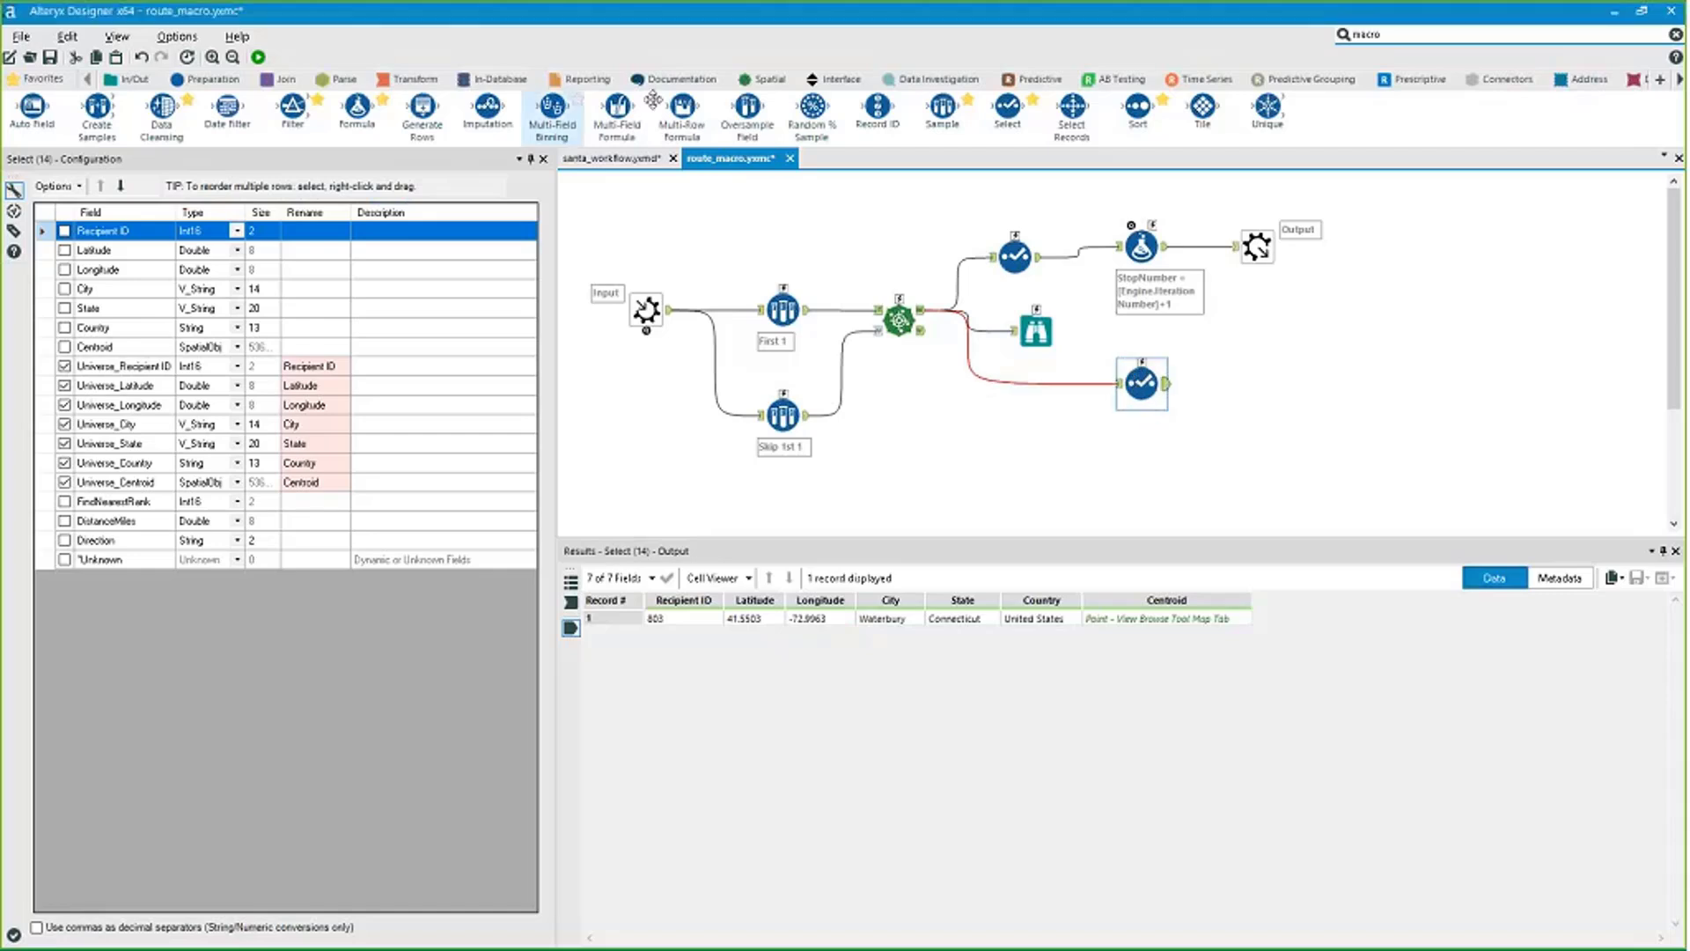
Connect a second Macro Output after the lower Select tool and space it farther from that tool.
click(835, 78)
drag(718, 109, 1233, 385)
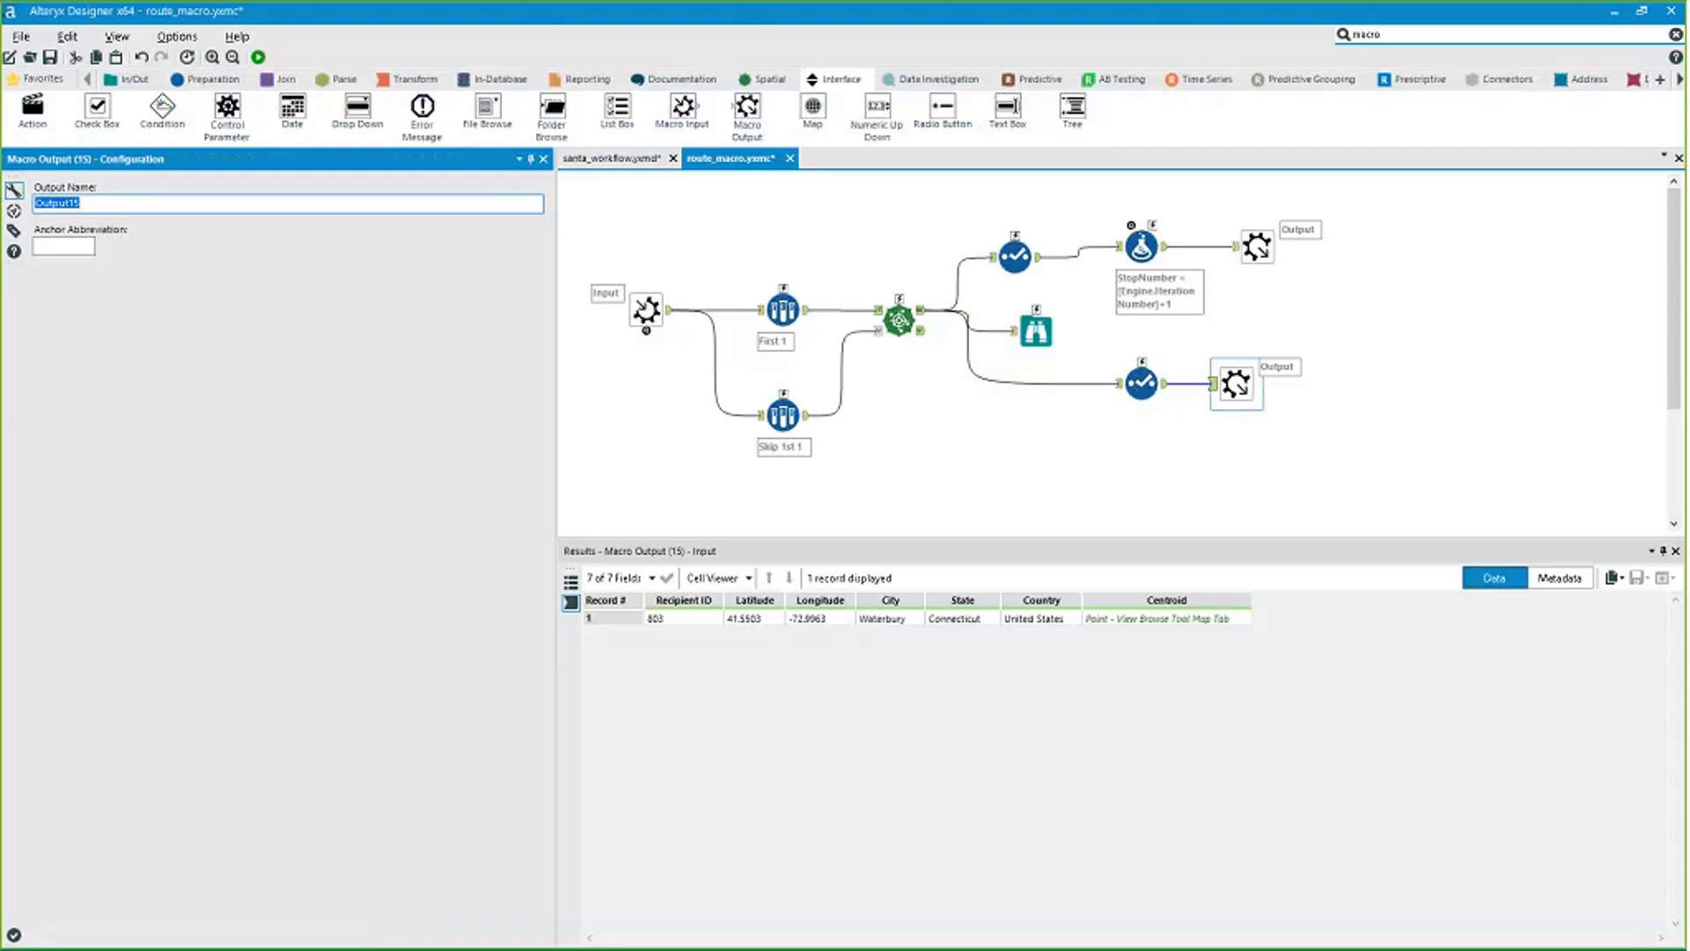
click(1238, 391)
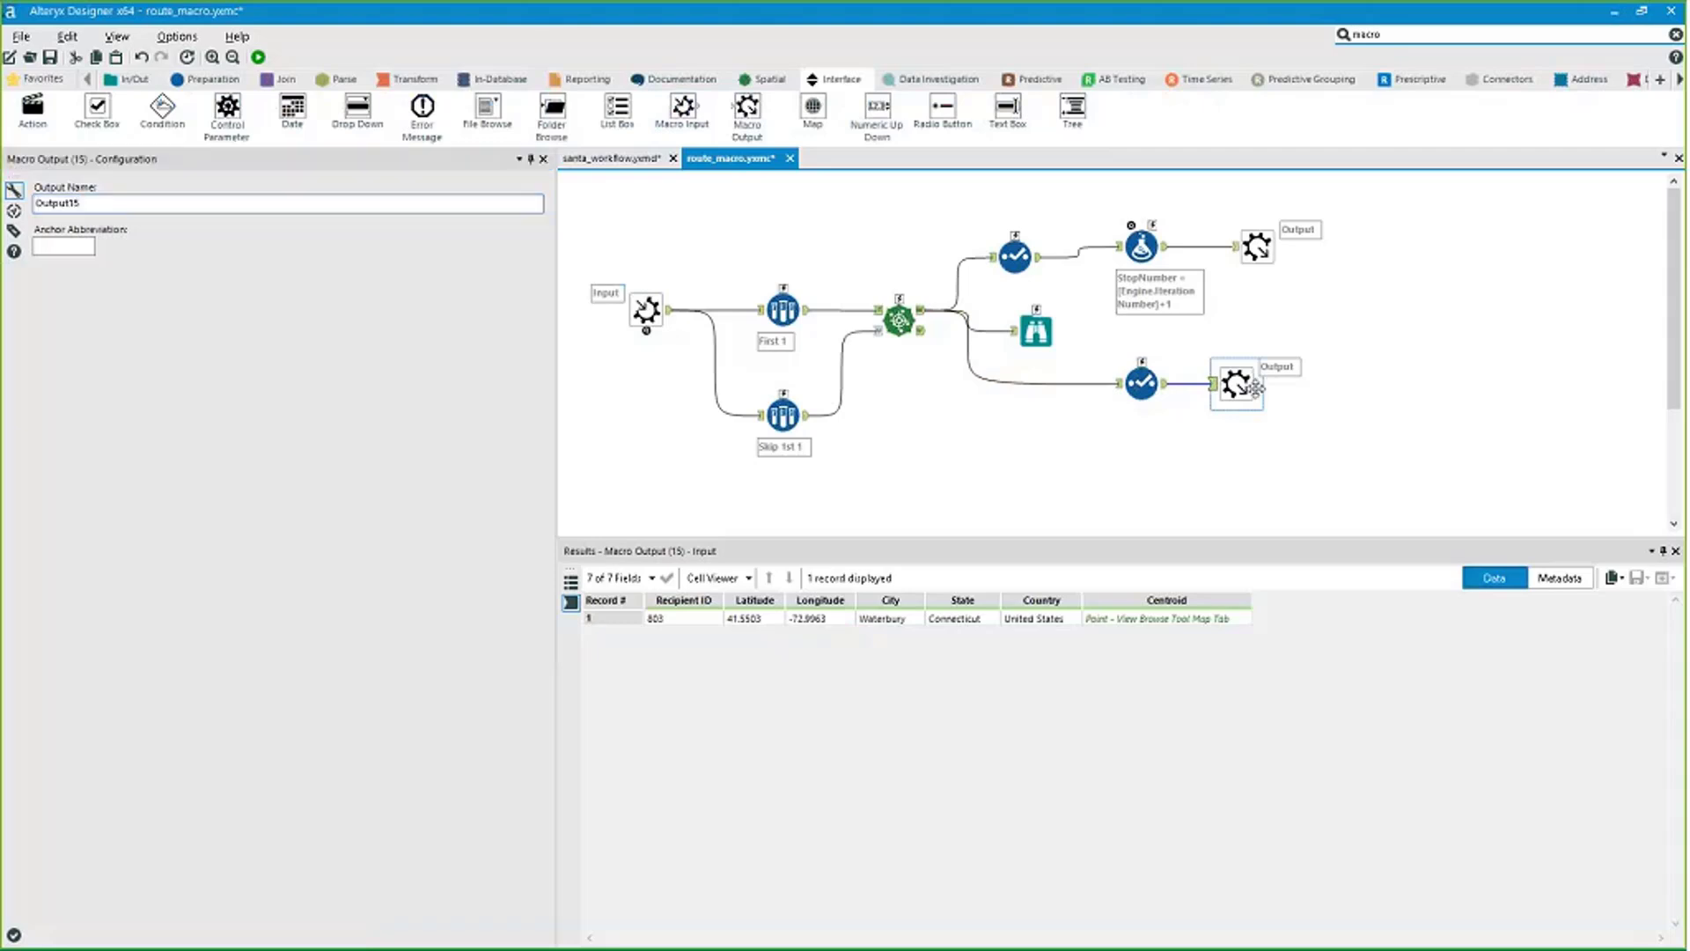
drag(1239, 391, 1280, 390)
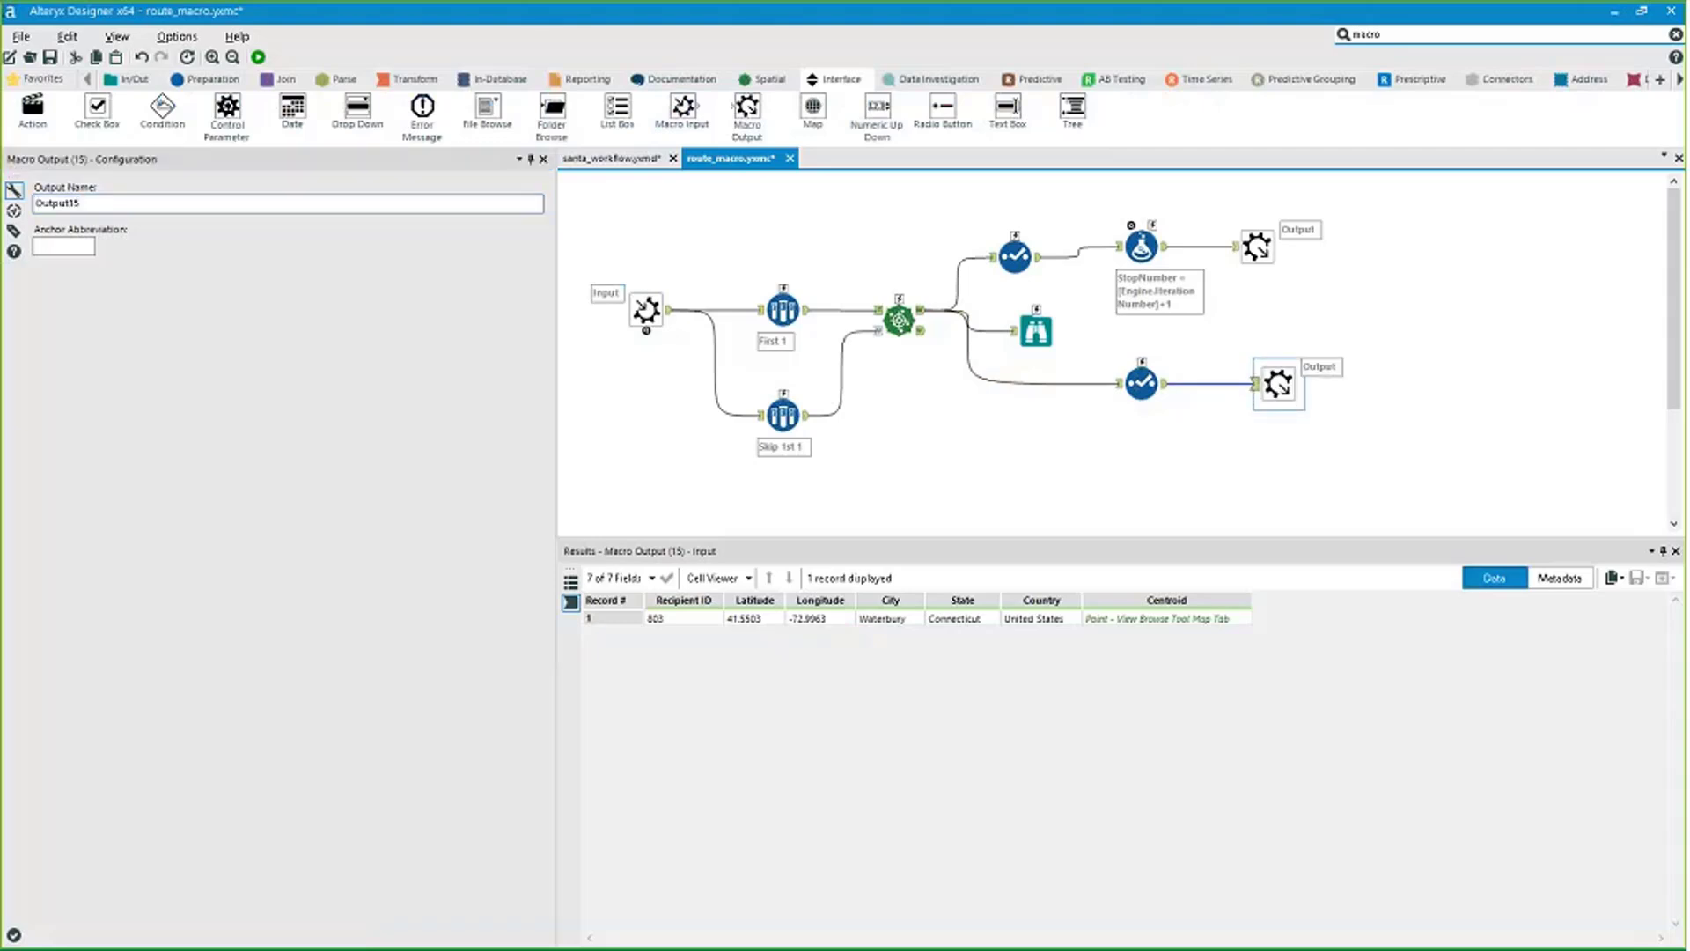
Shift all macro tools slightly right on the canvas and move the second Macro Output in front of the Macro Input.
drag(1534, 486, 807, 317)
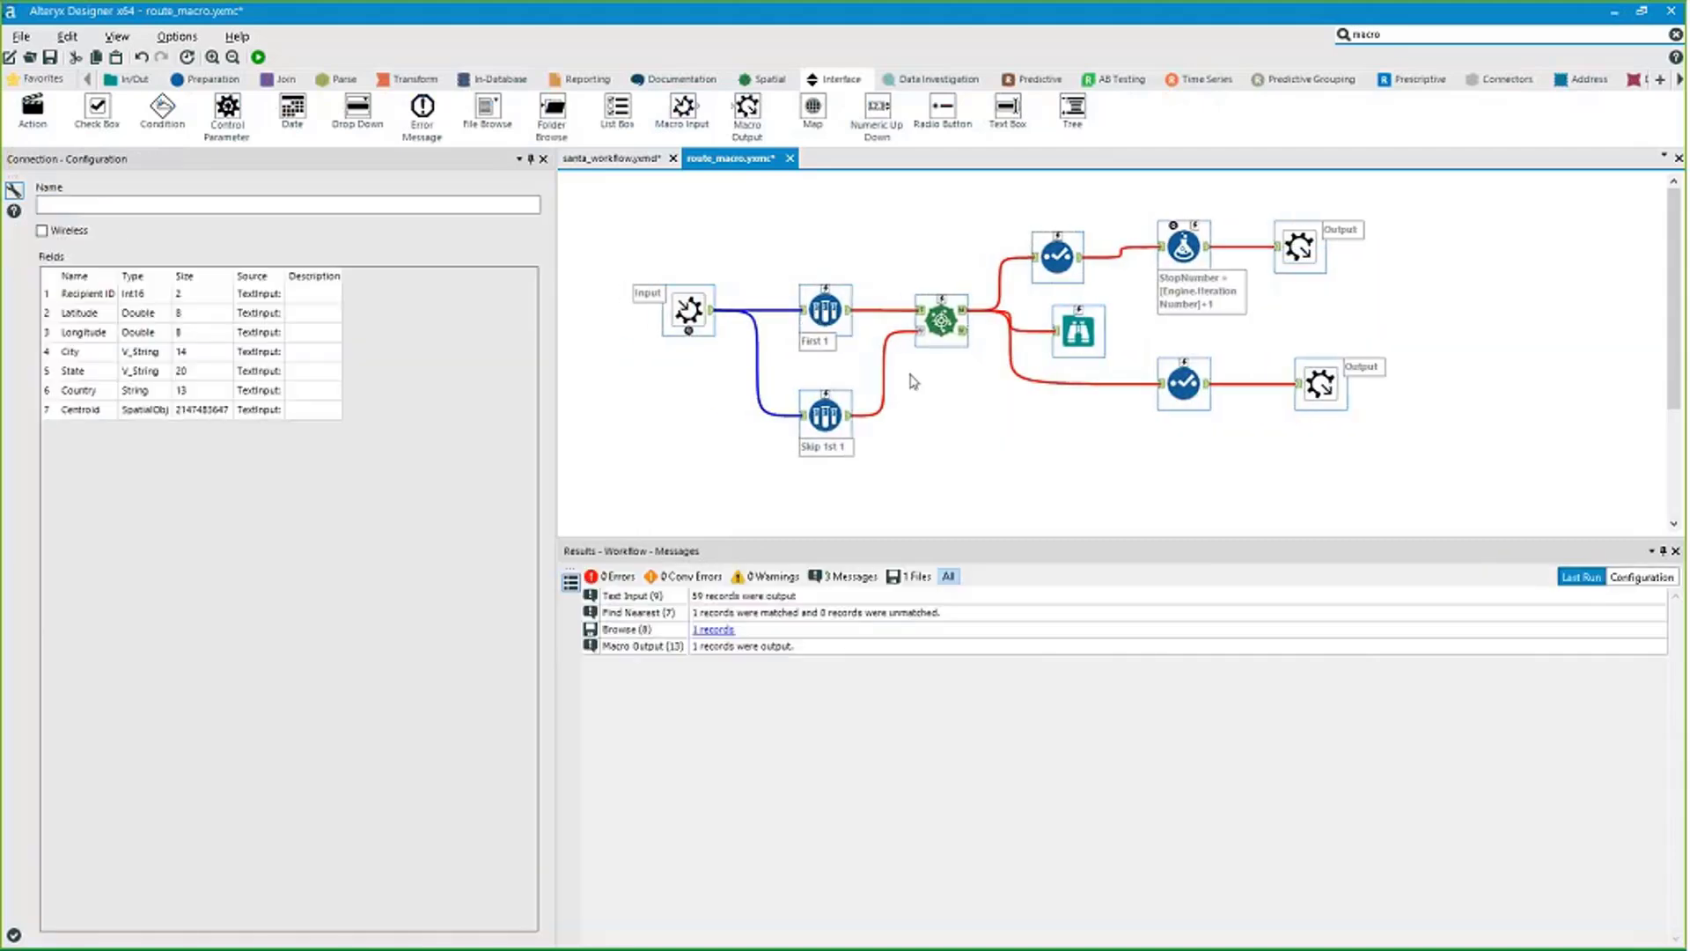
click(1294, 444)
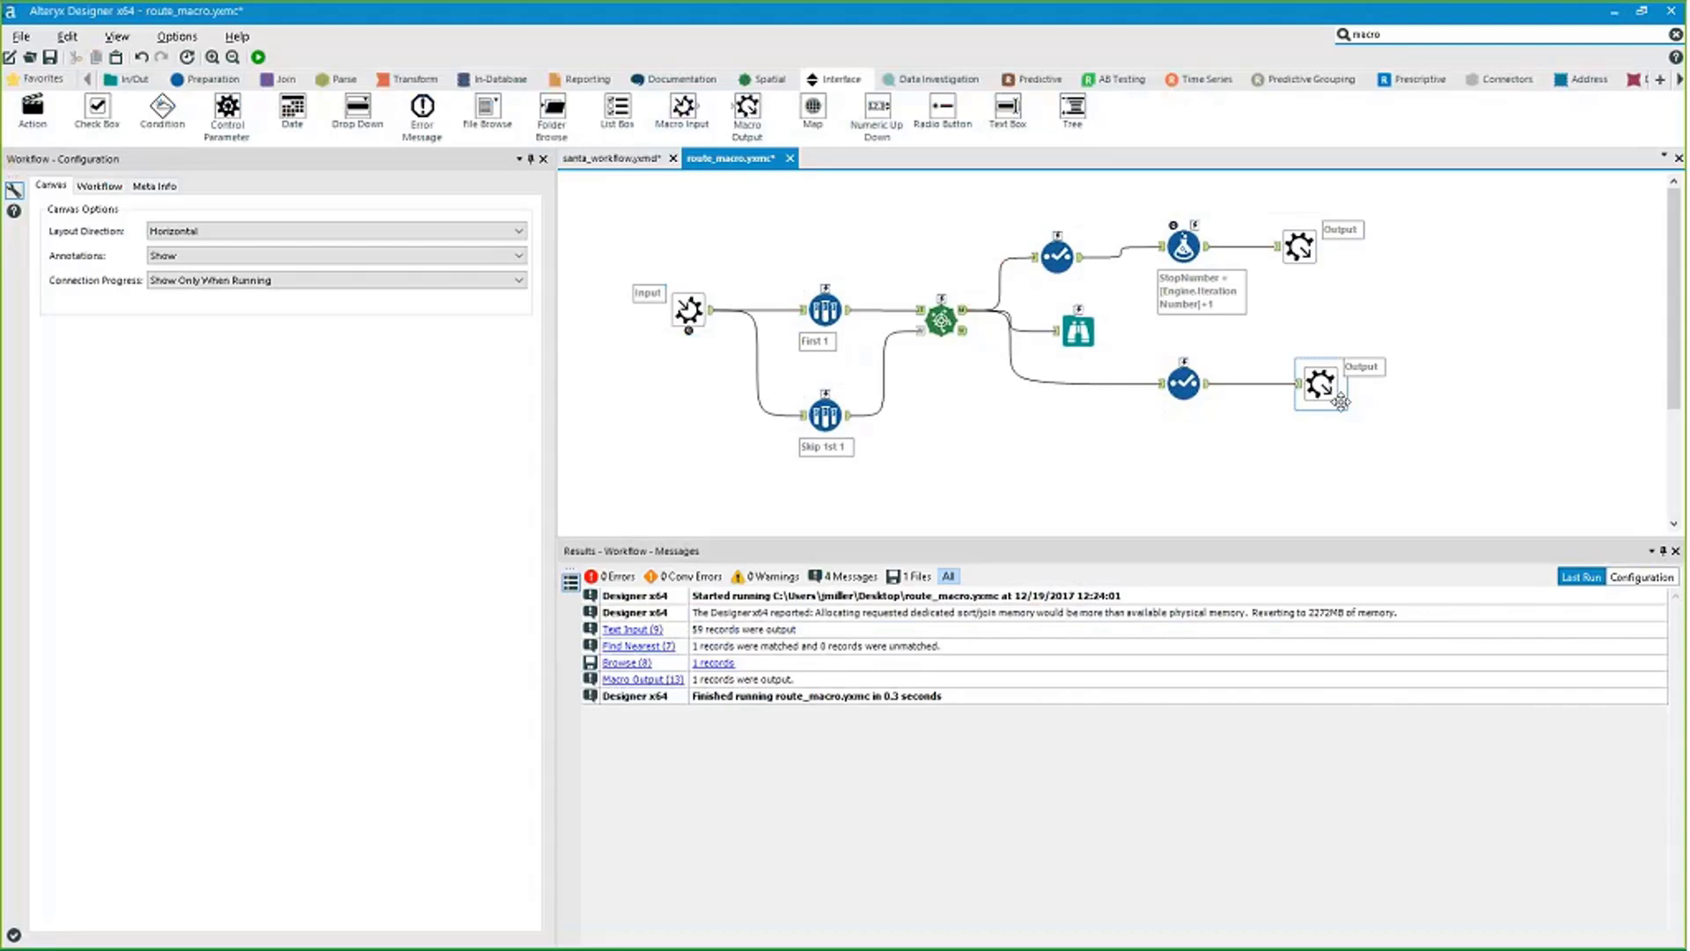
drag(1339, 402, 627, 260)
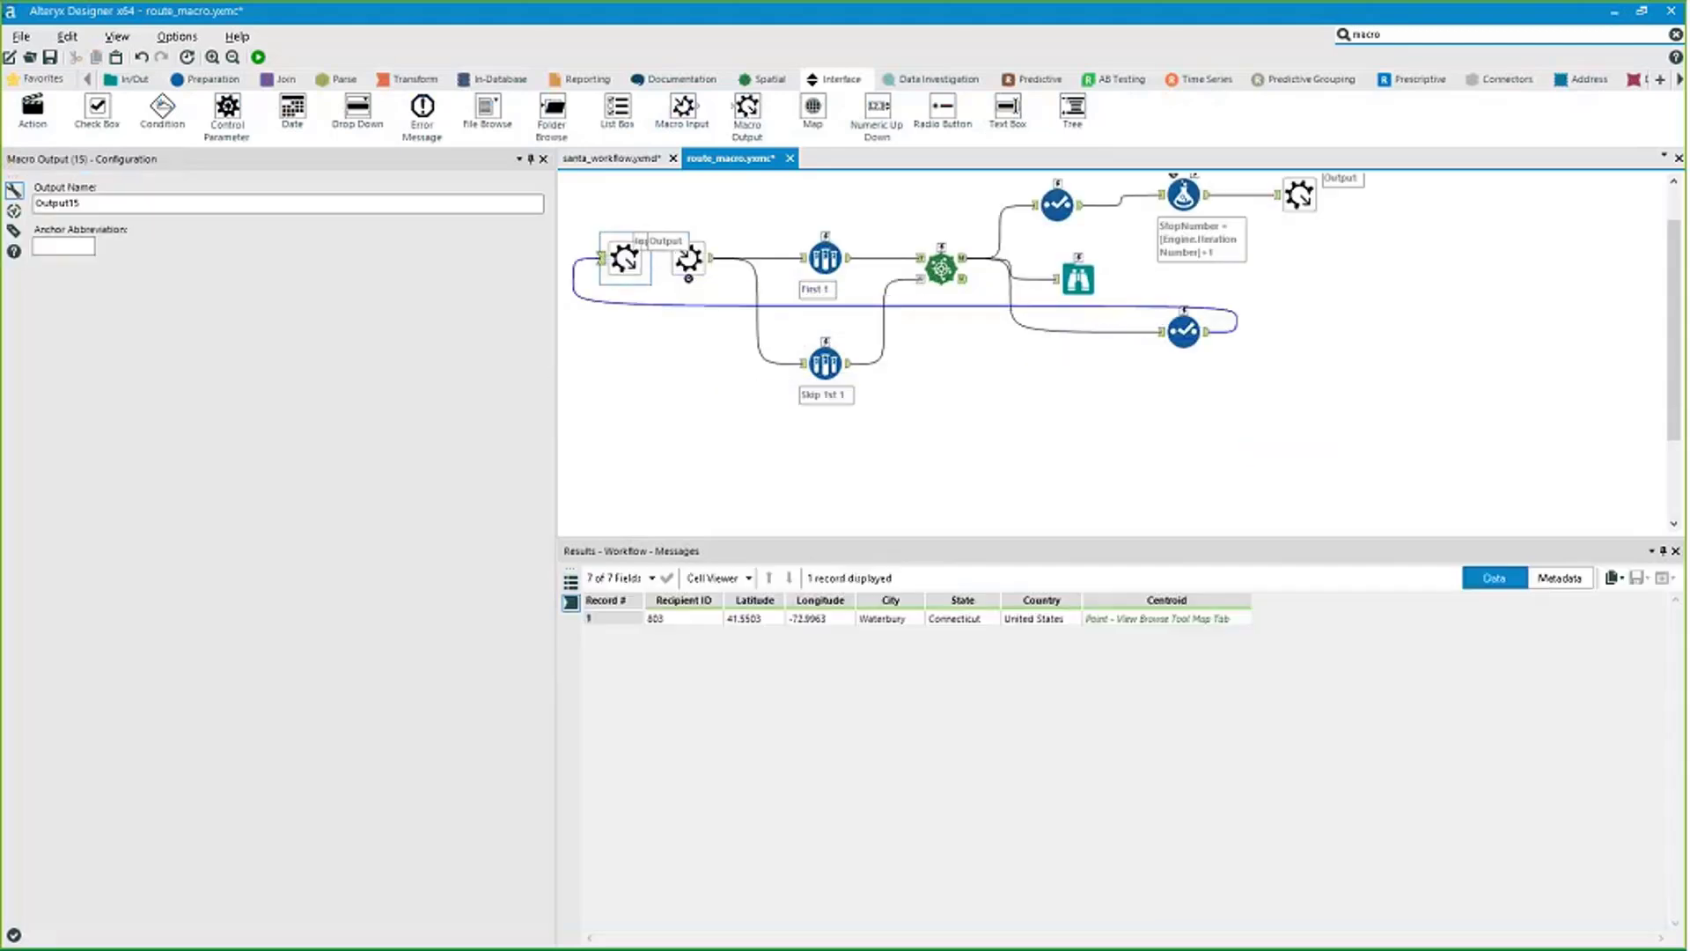
Reposition the second Select tool just below the Browse tool and align its Macro Output level with the Macro Input, directly before it.
drag(1183, 331, 1180, 415)
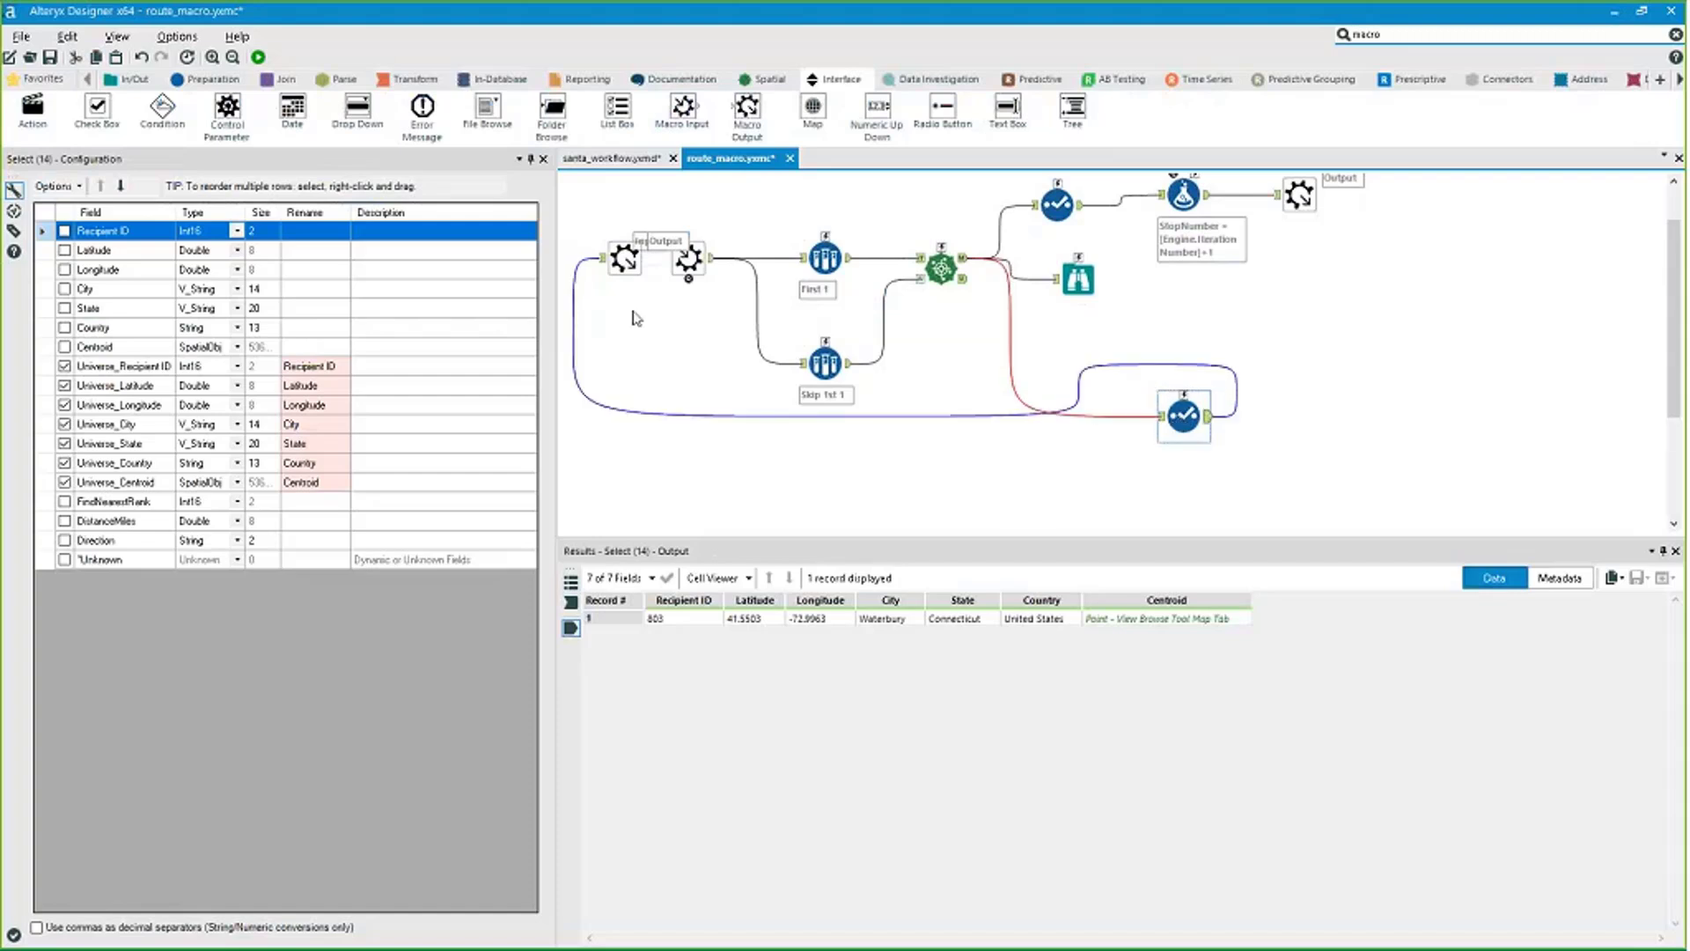
drag(625, 258, 635, 258)
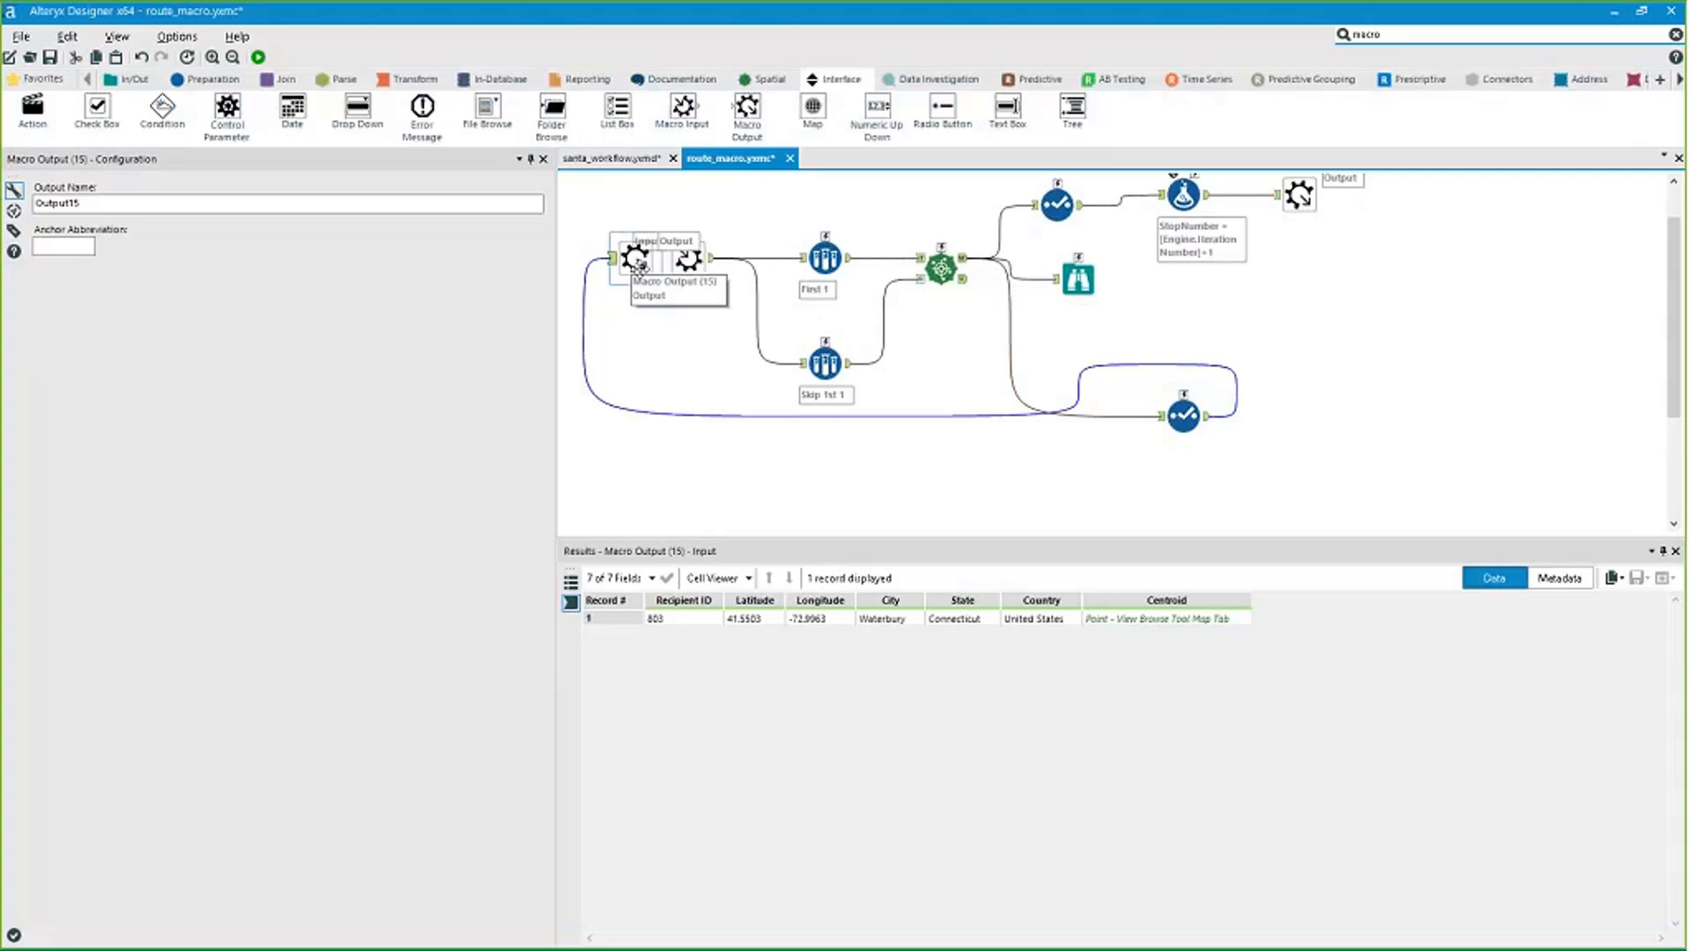
drag(635, 261, 624, 314)
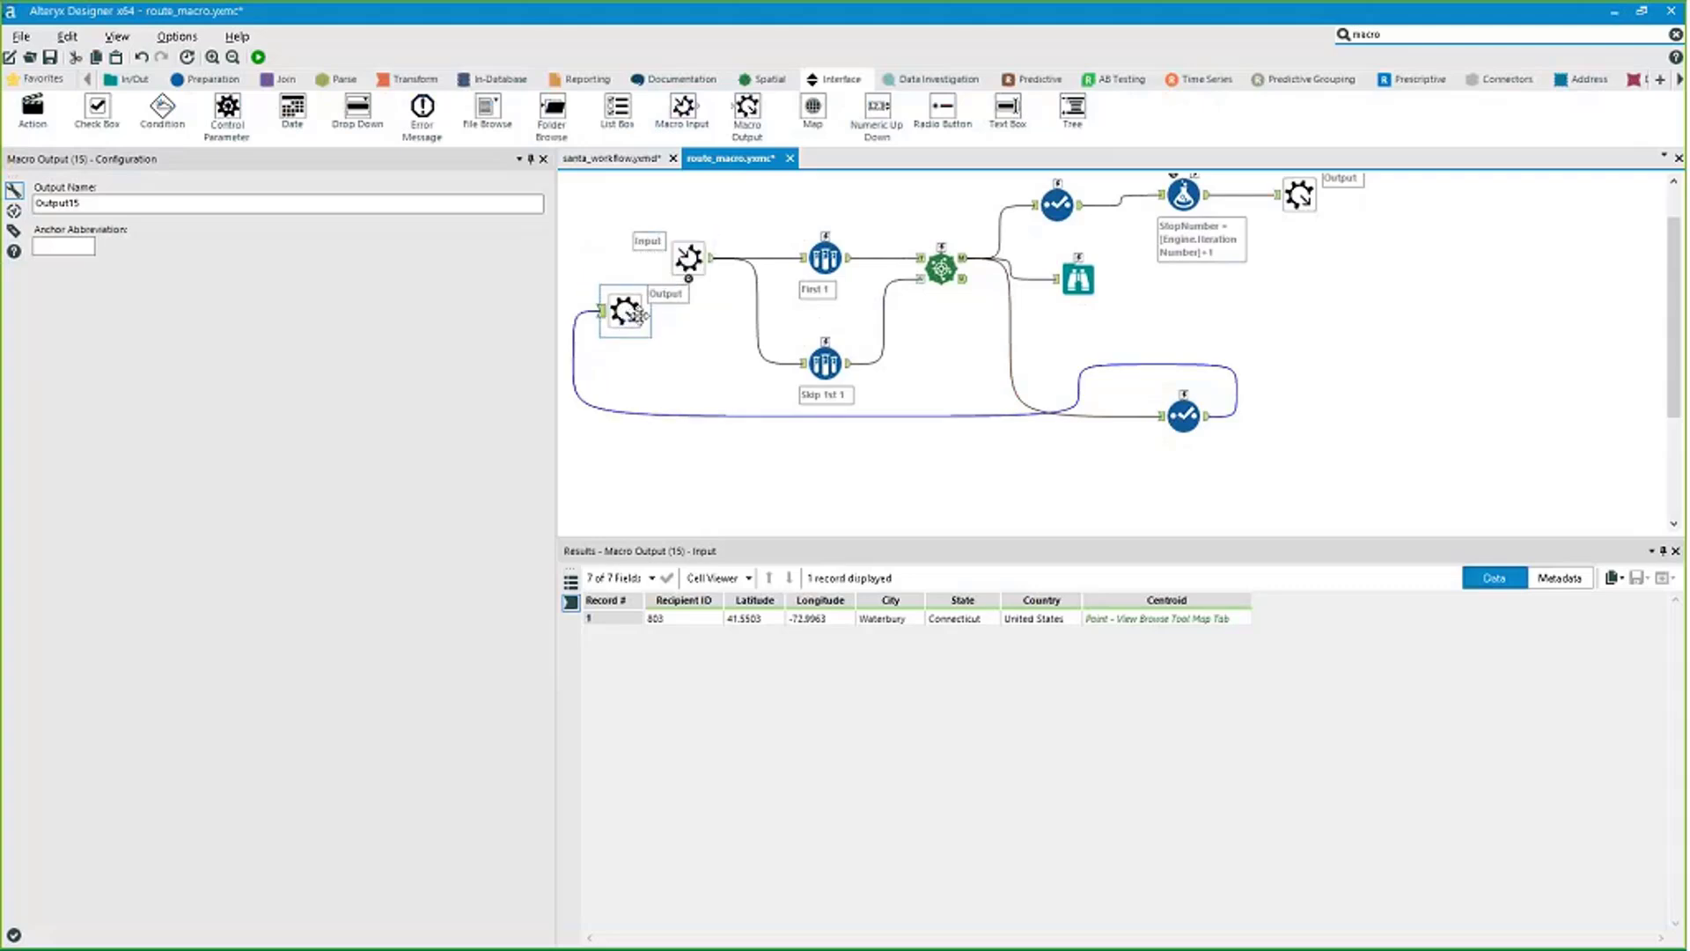
drag(640, 314, 590, 269)
drag(1176, 421, 1052, 368)
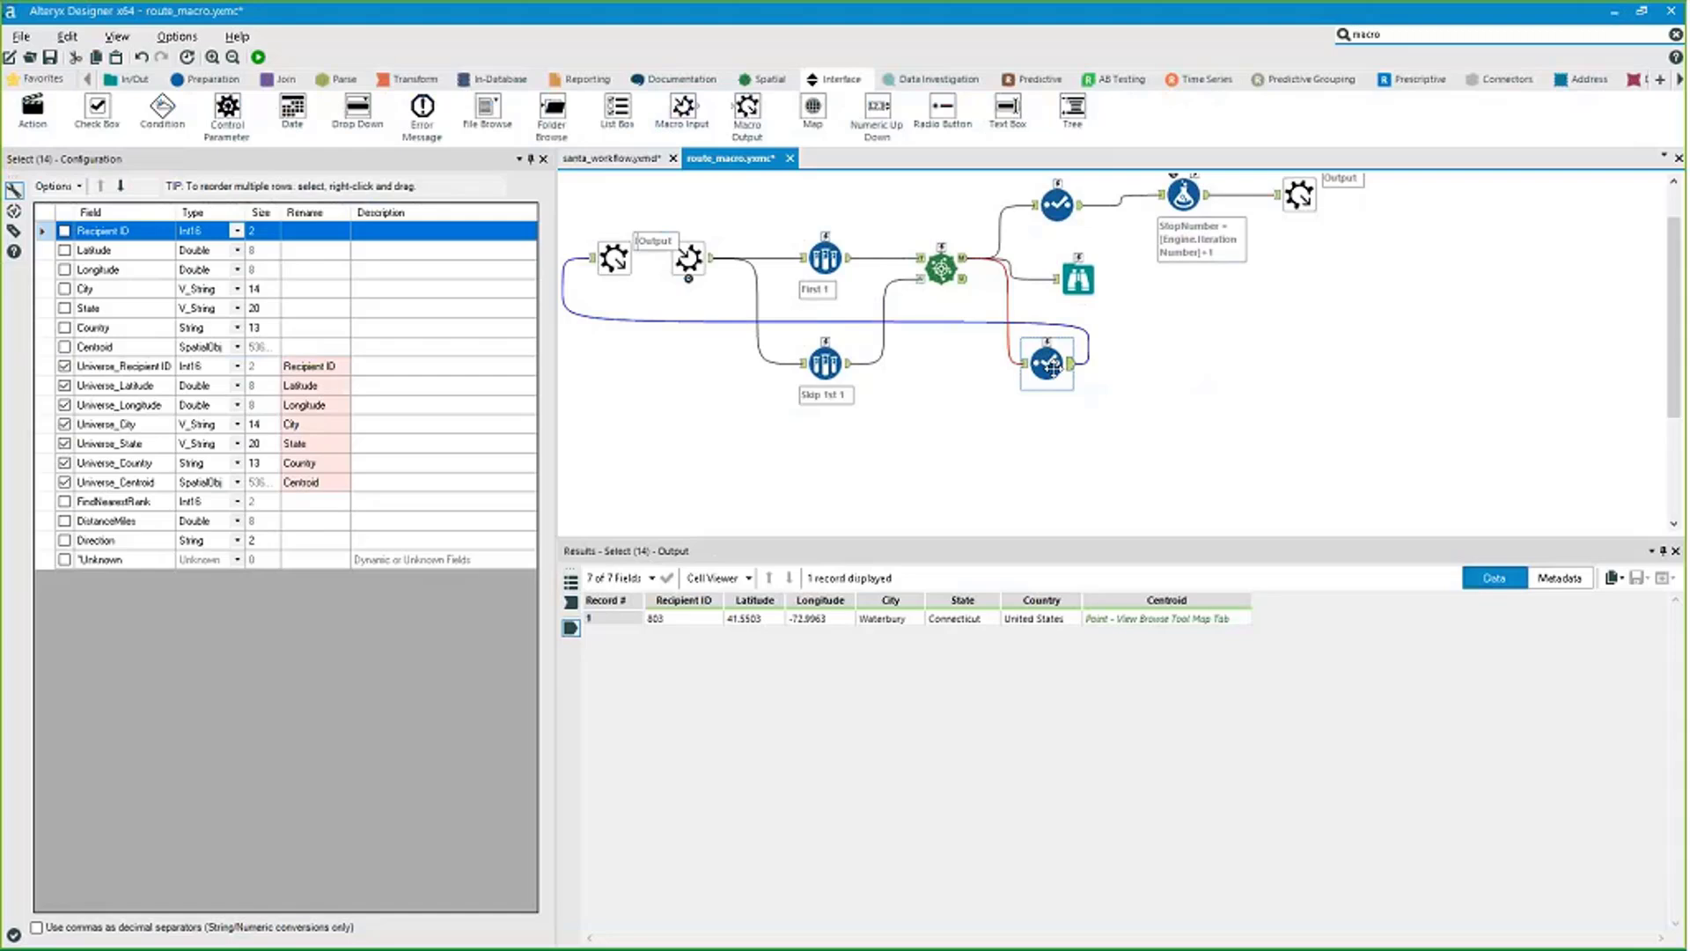
drag(614, 258, 625, 258)
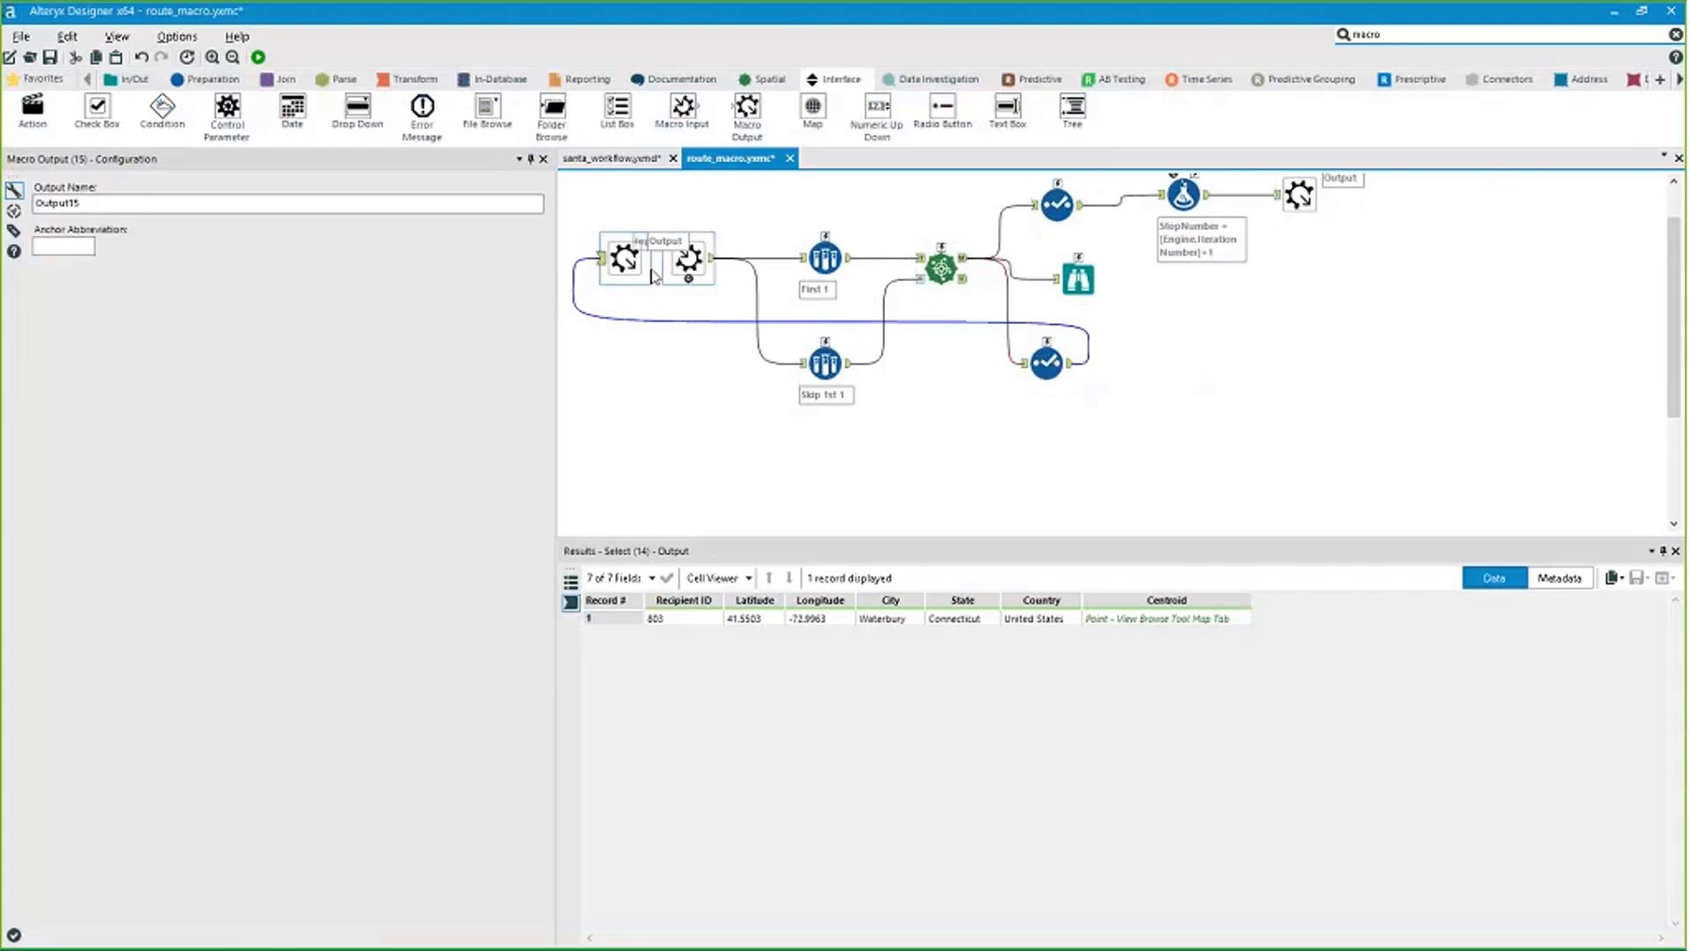
Compare the nearest-stop record from the second Select tool with the cities output by the Skip 1st 1 Sample tool.
click(1046, 362)
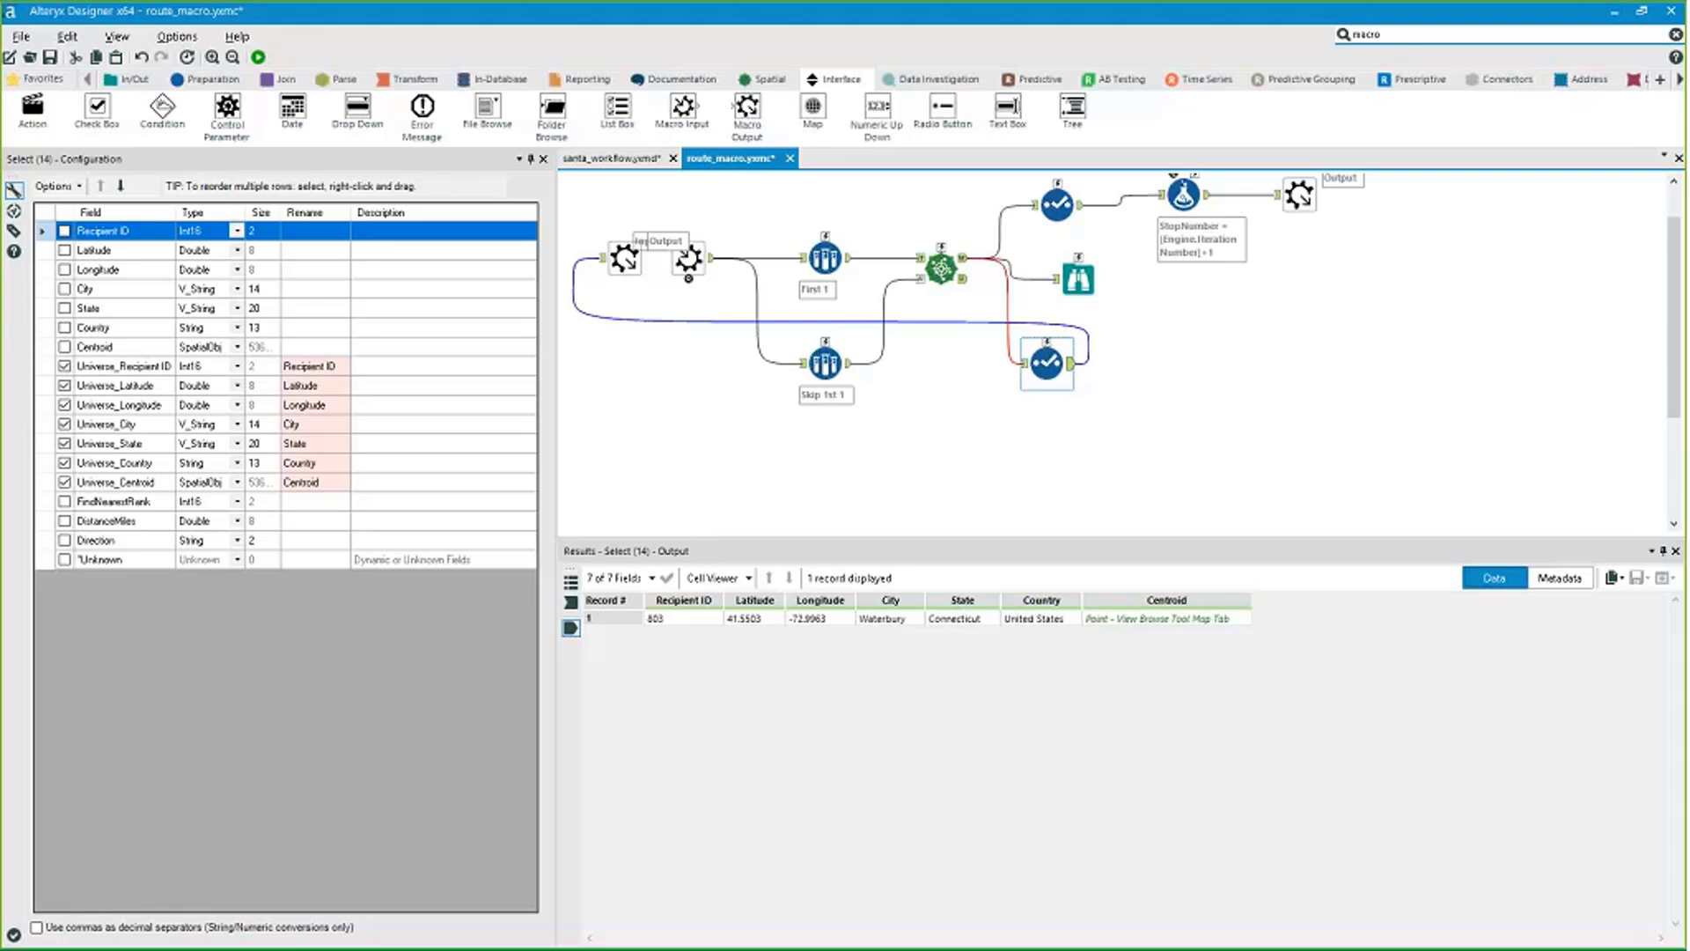
click(847, 372)
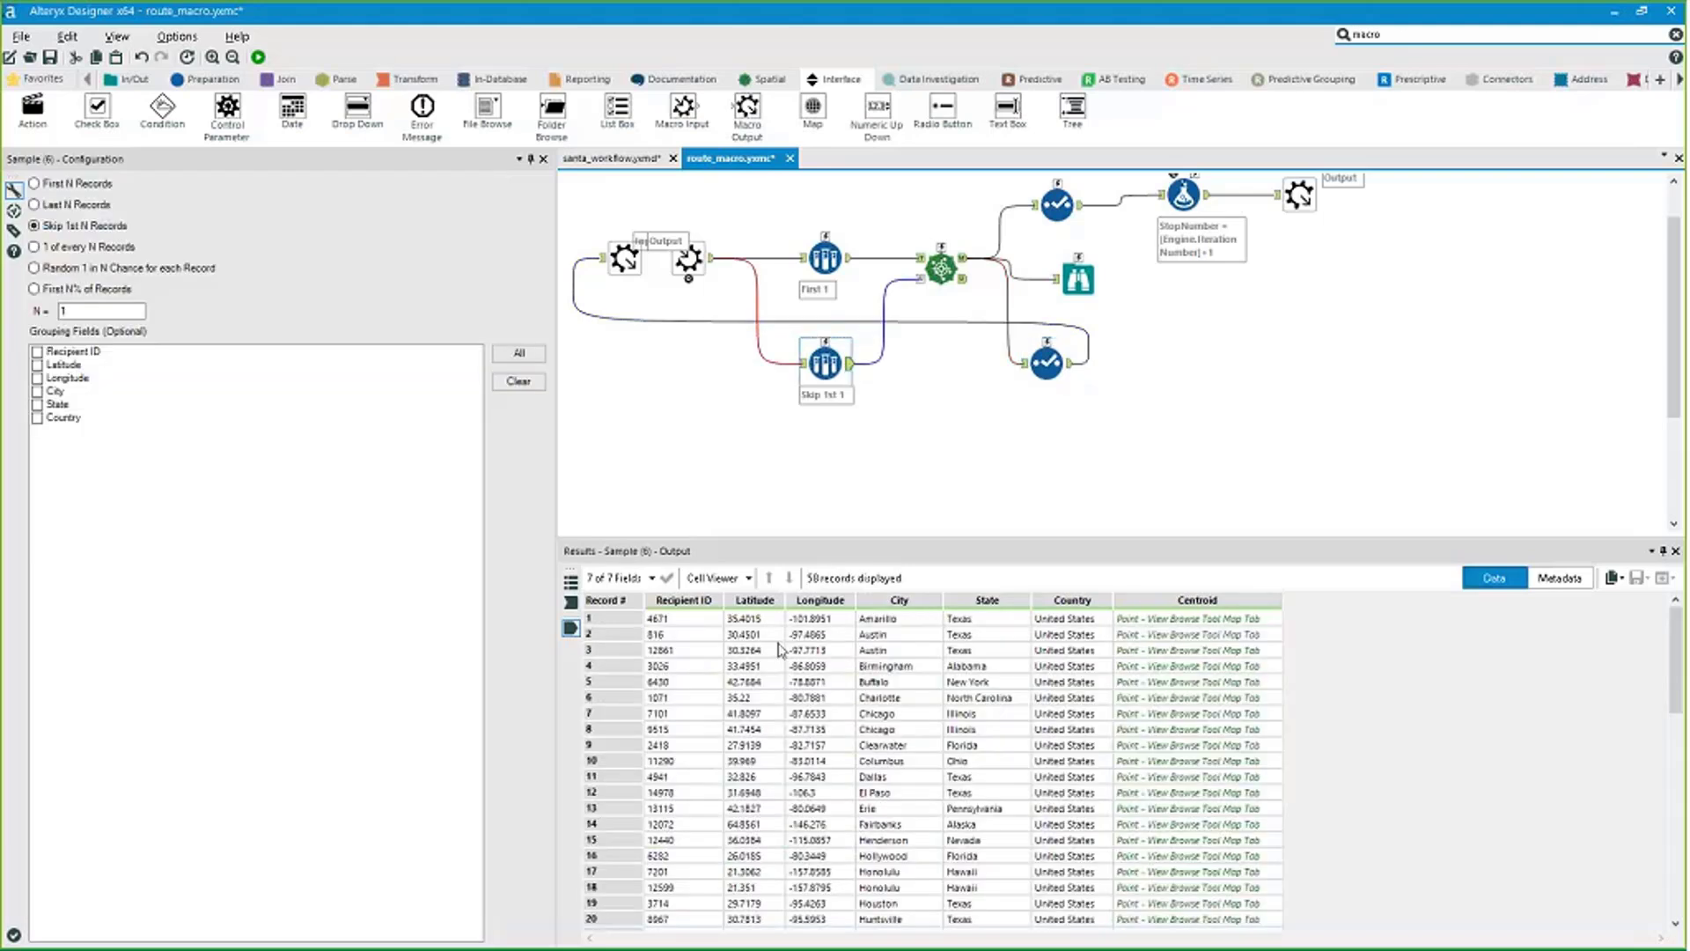
drag(893, 618, 875, 713)
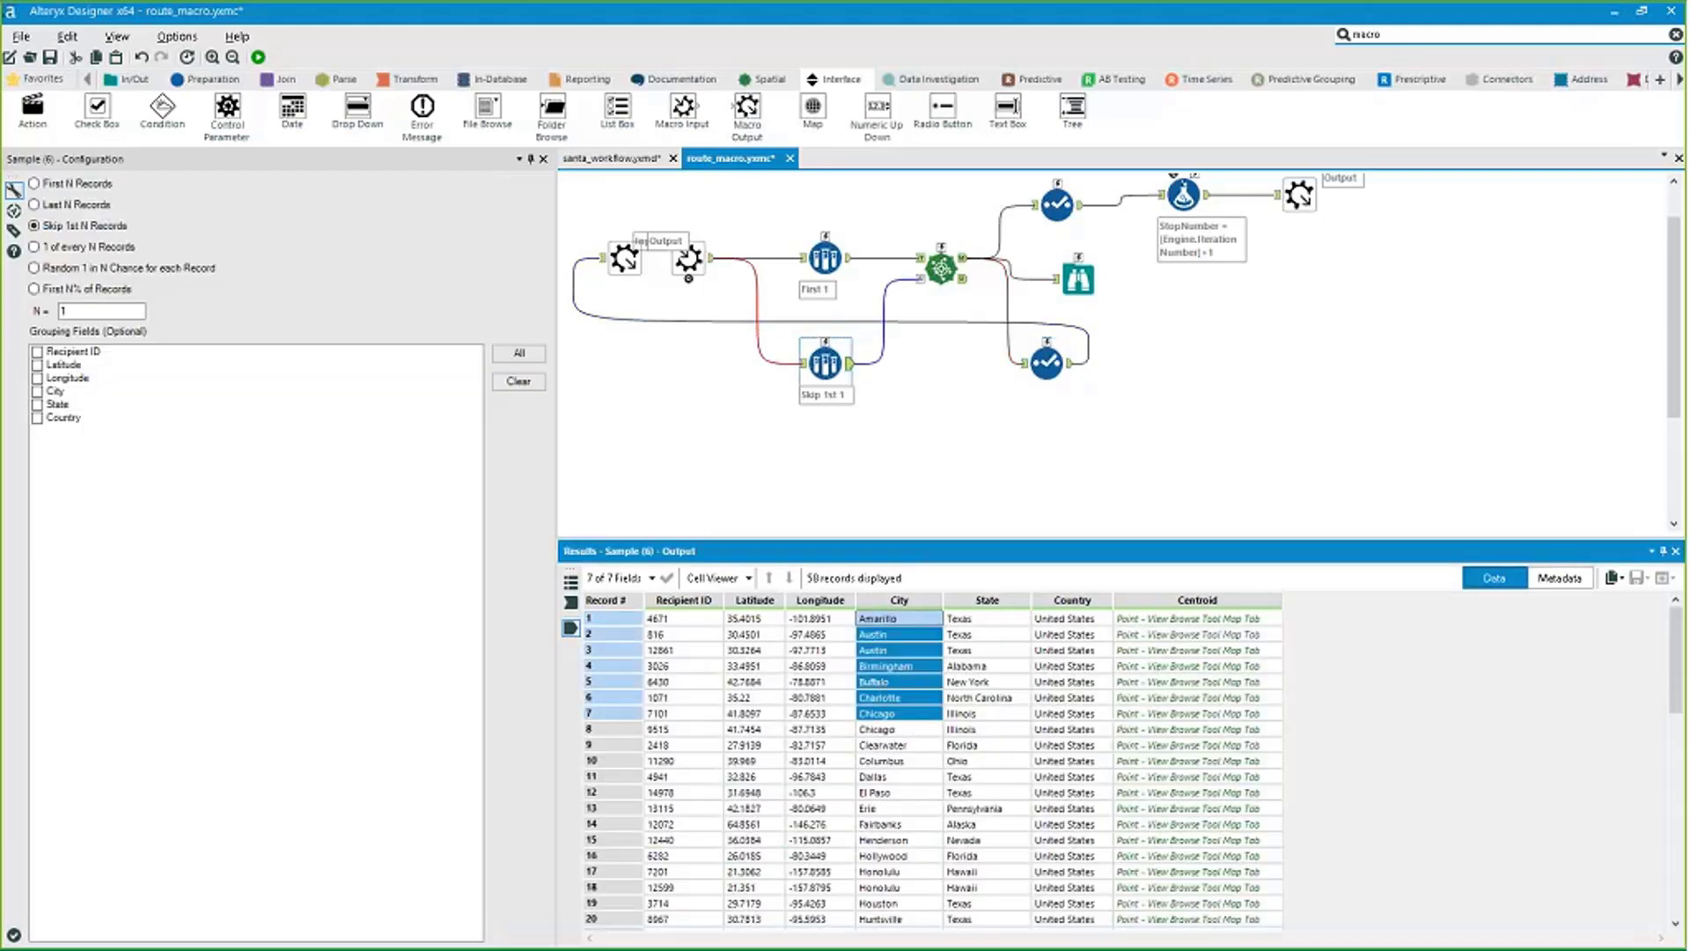
click(1073, 373)
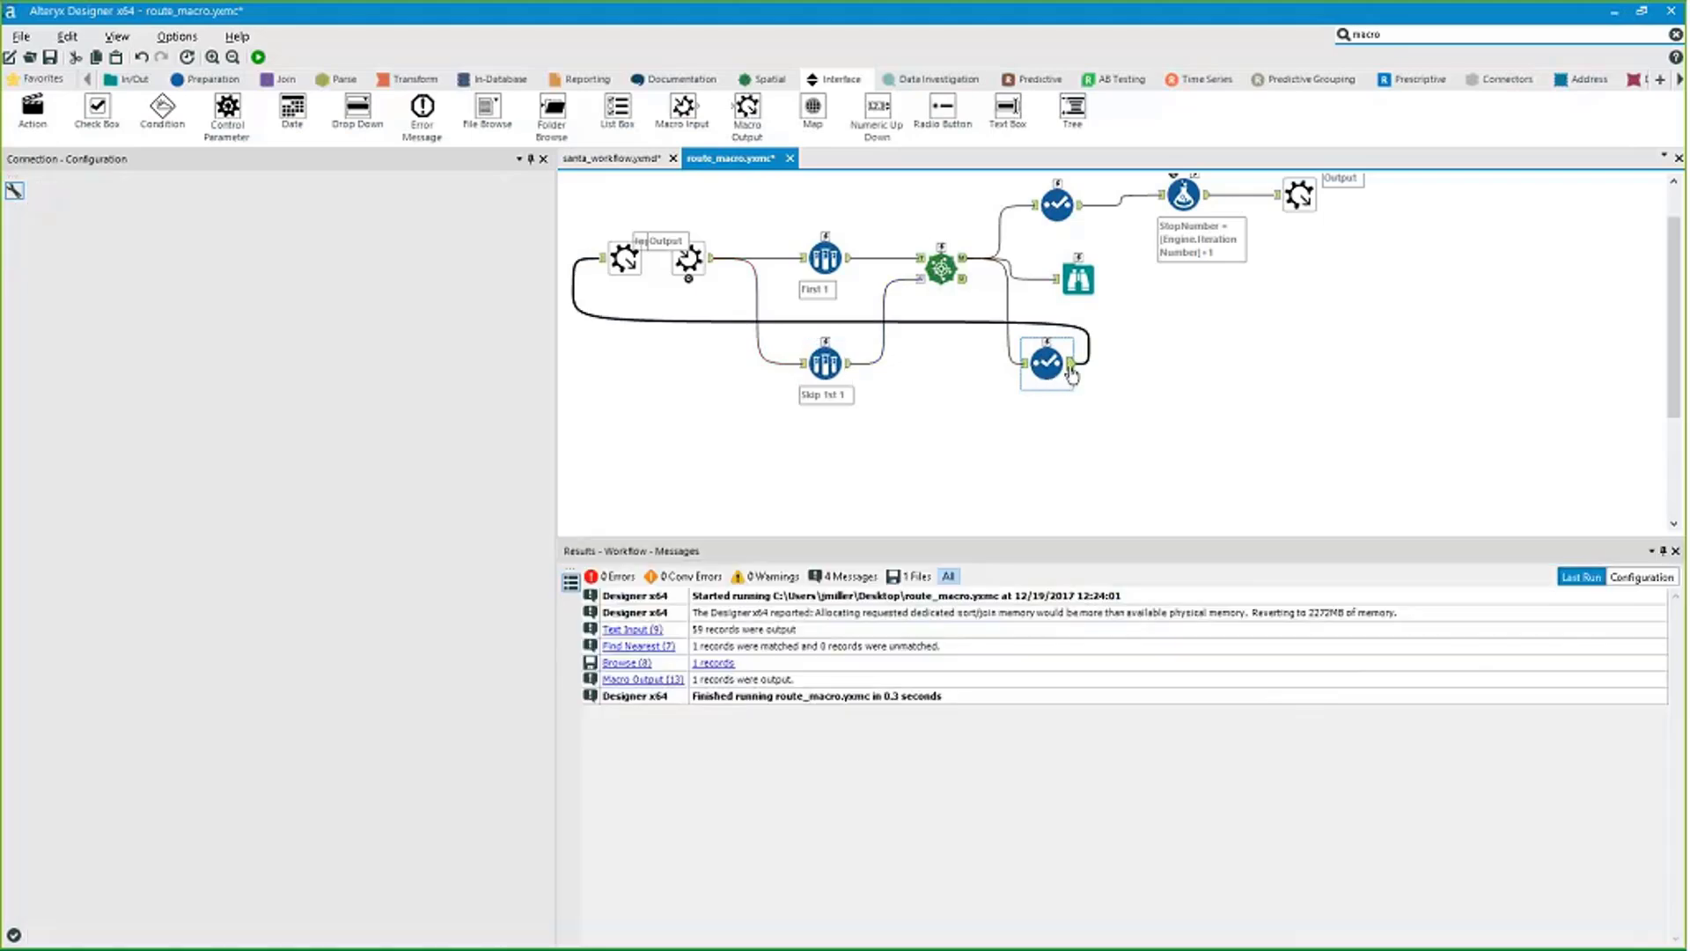
Add a Join tool fed by the lower Select tool and the Skip 1st 1 sample, matching on Recipient ID.
click(871, 669)
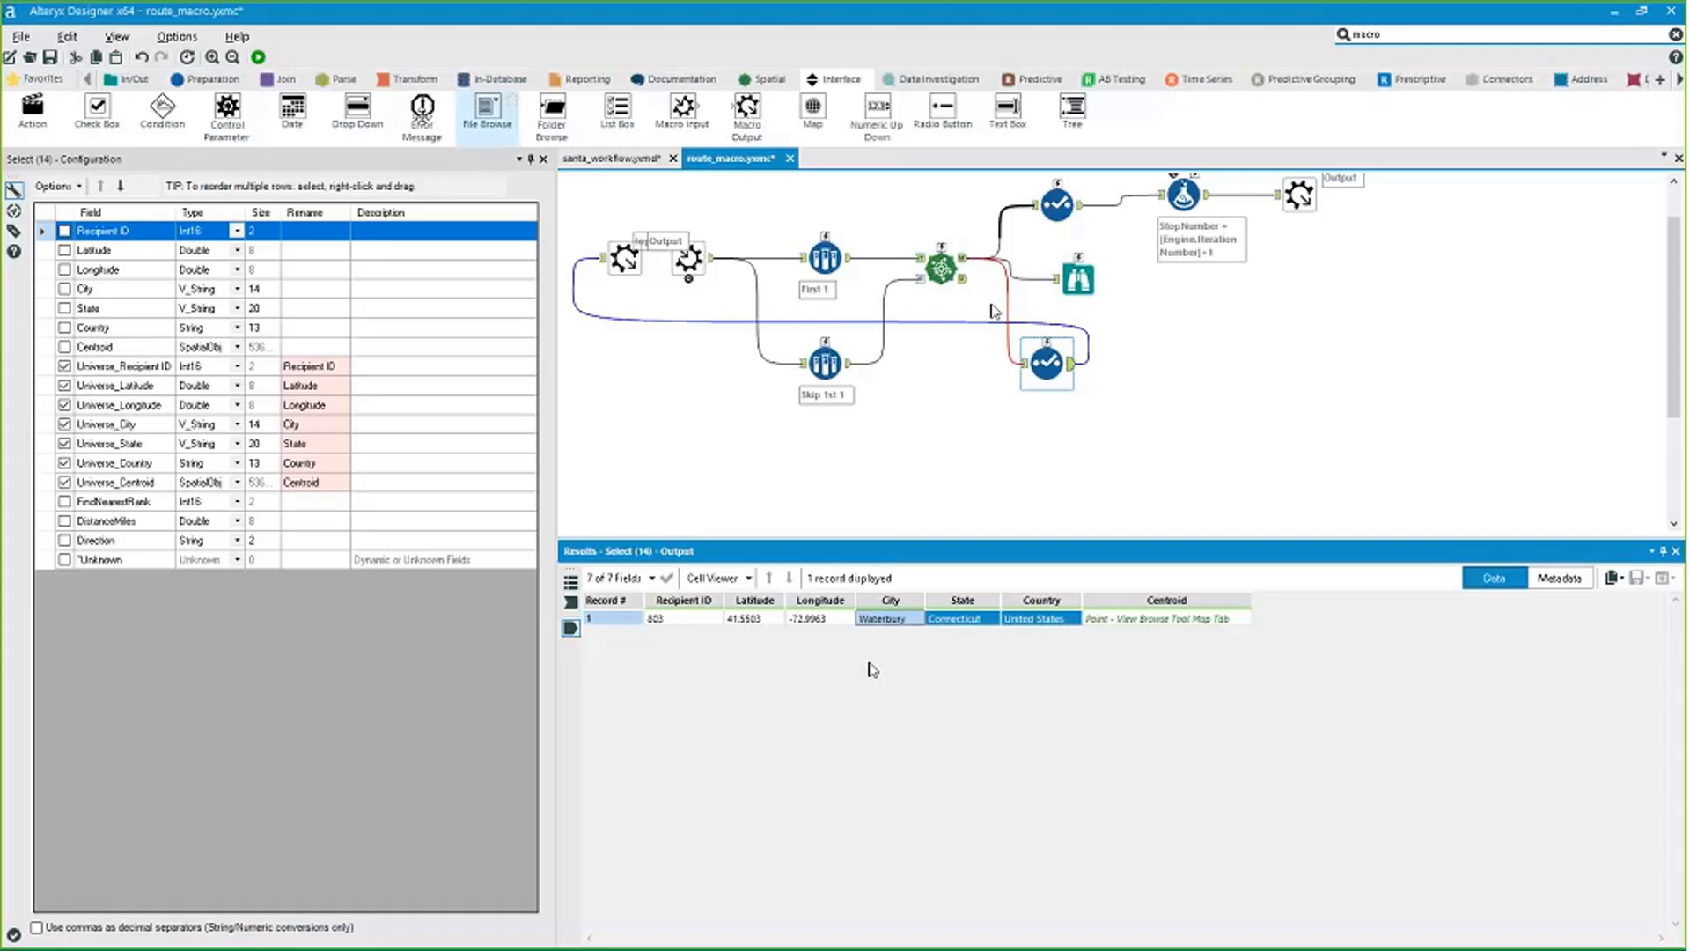
click(280, 78)
drag(227, 107, 1117, 378)
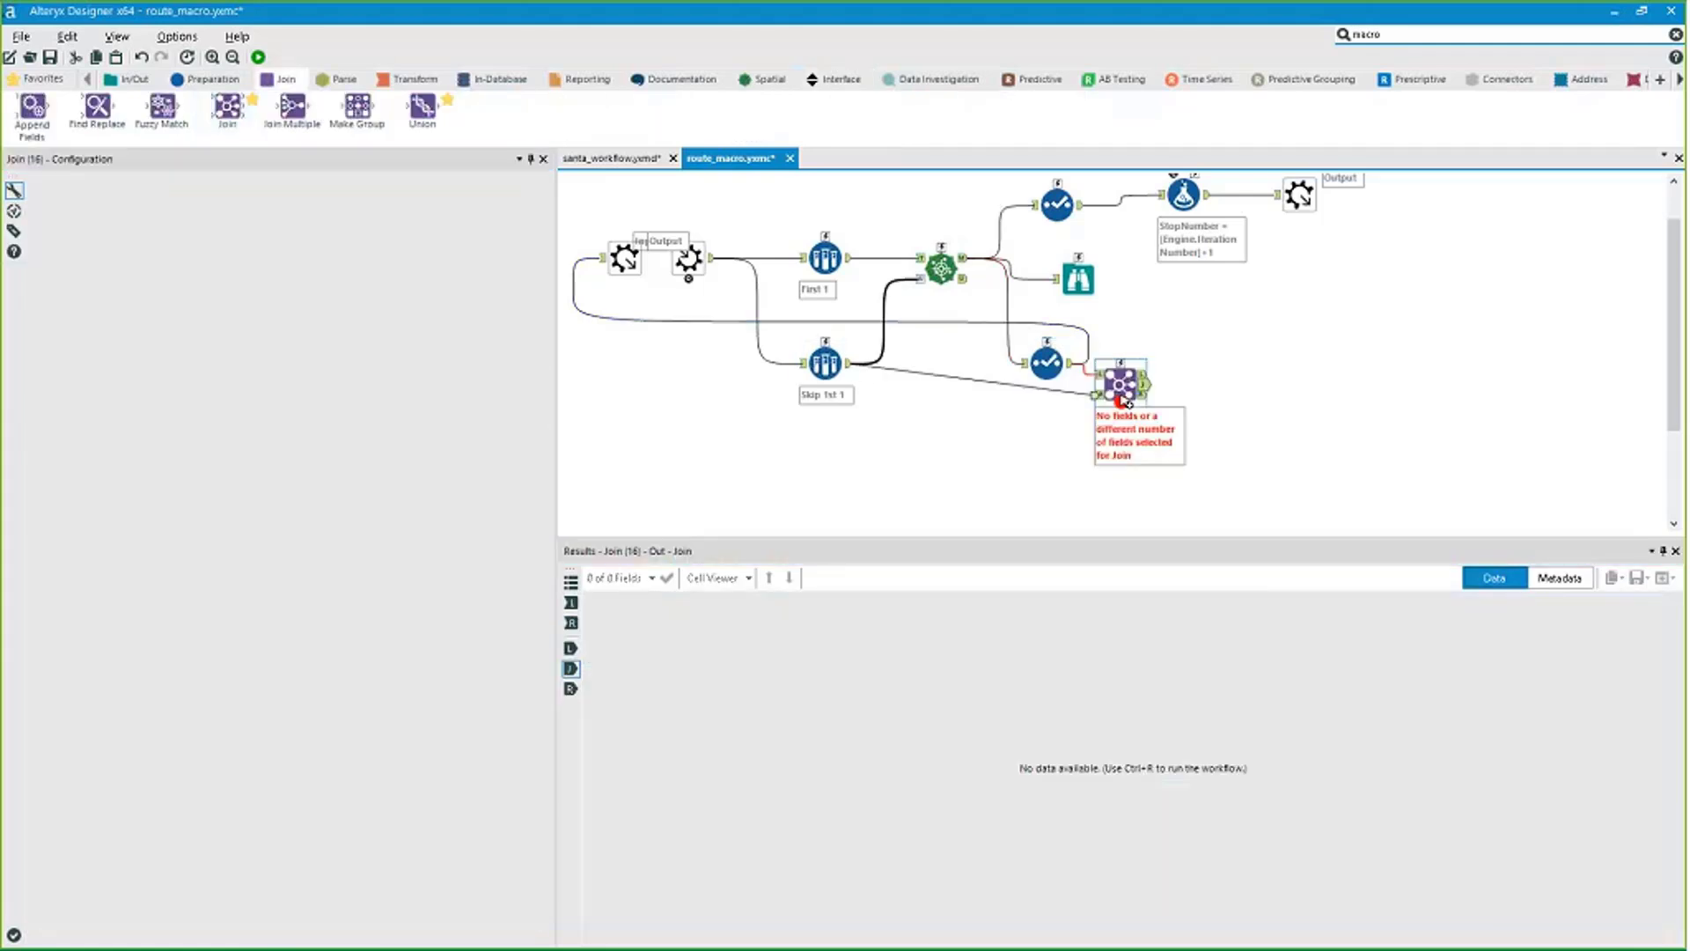
drag(1126, 401, 1116, 423)
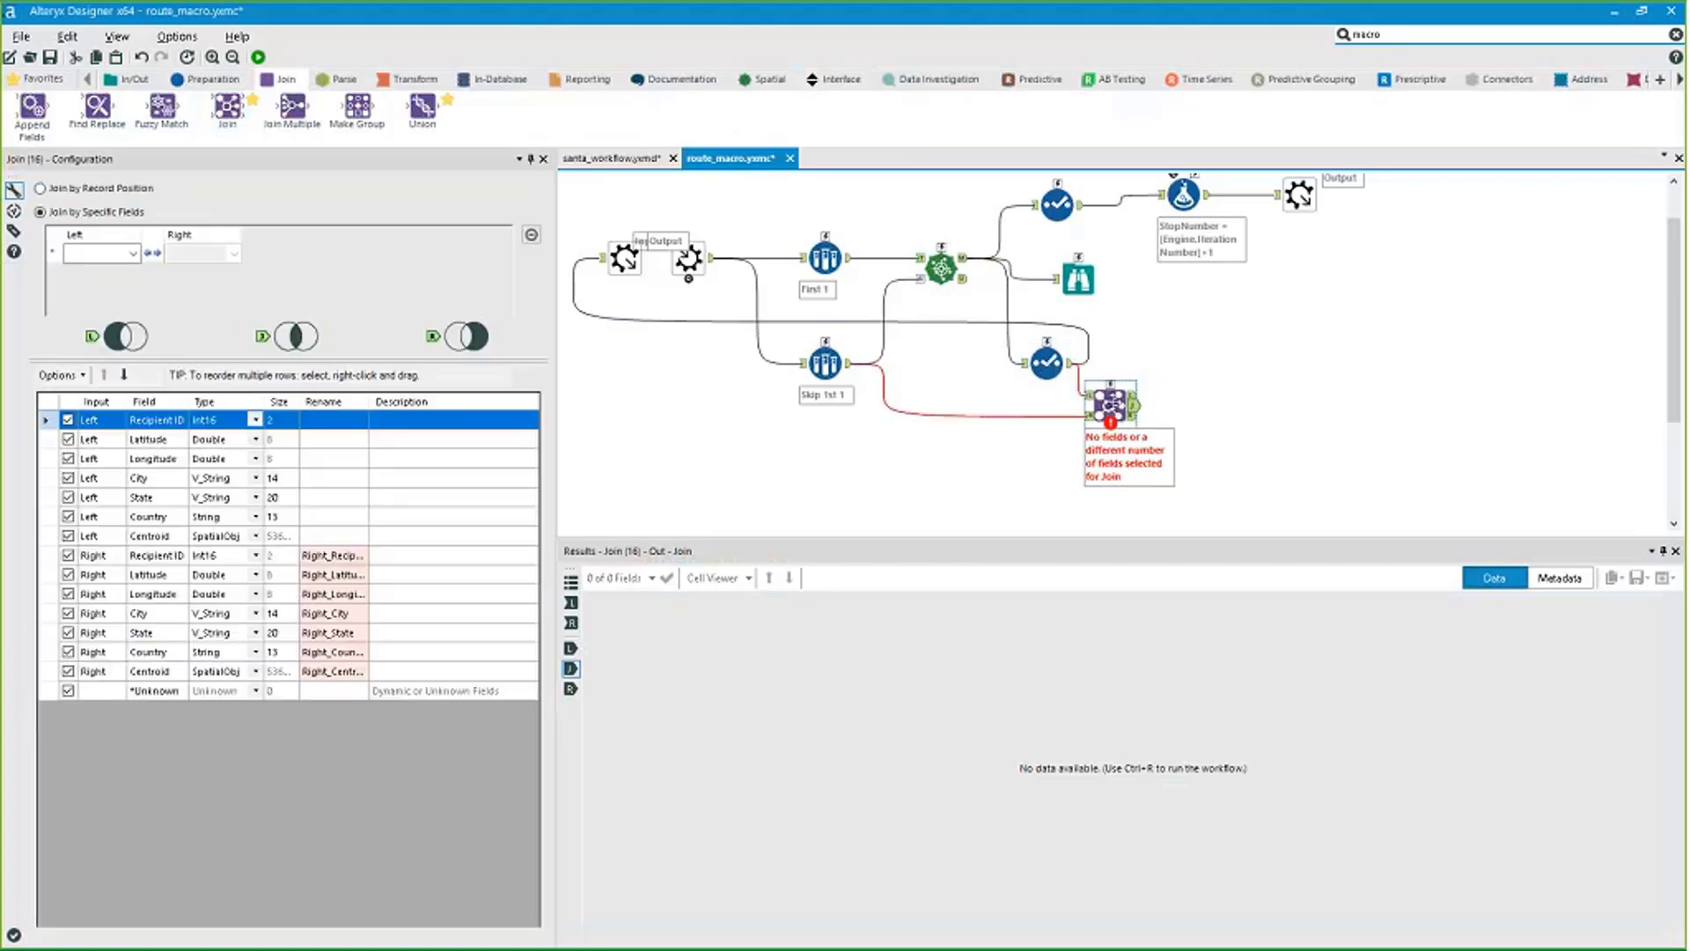
click(101, 254)
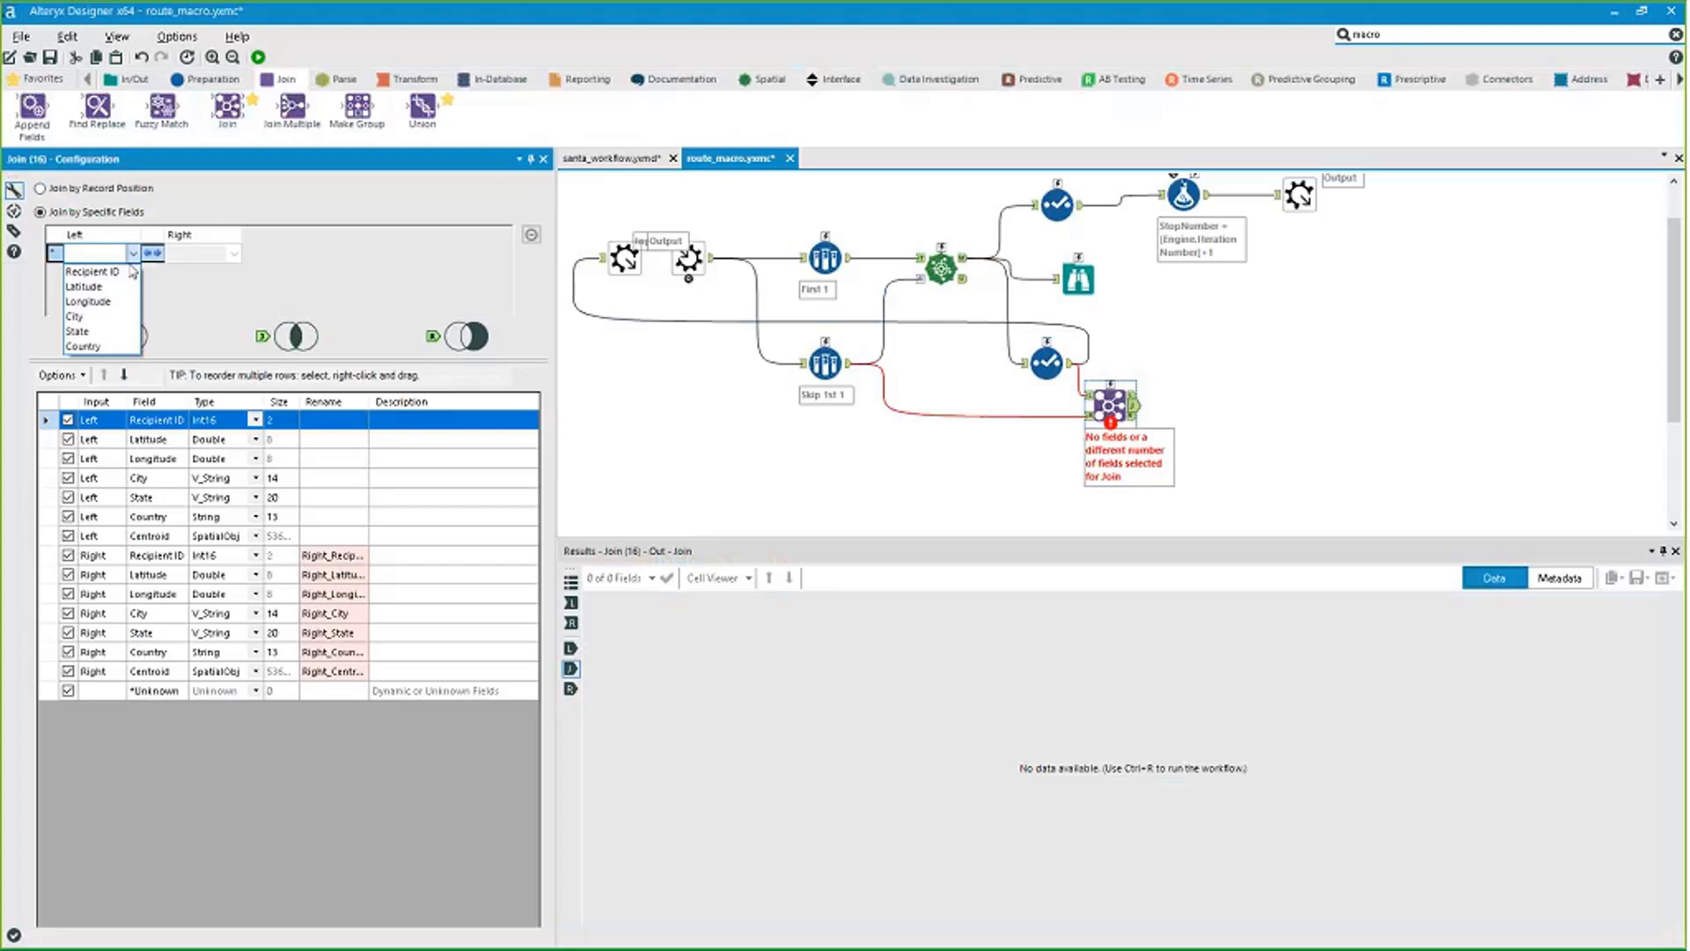
click(105, 267)
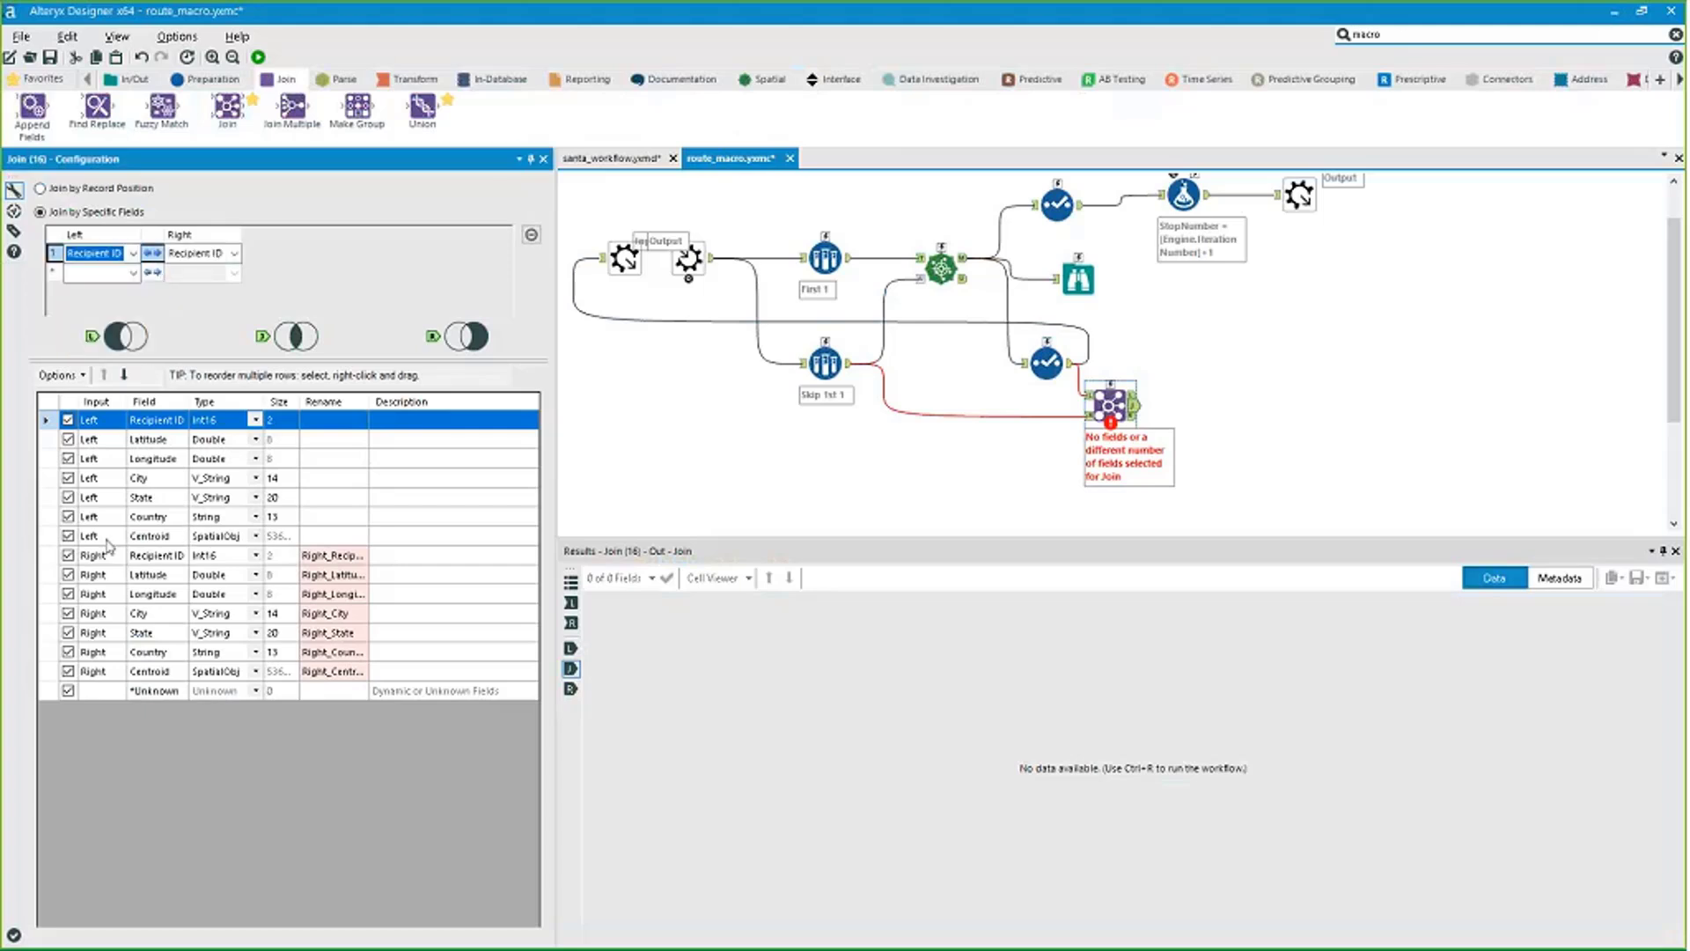
Deselect all seven Left input fields, Recipient ID through Centroid, in the Join configuration.
drag(101, 478, 97, 422)
click(62, 375)
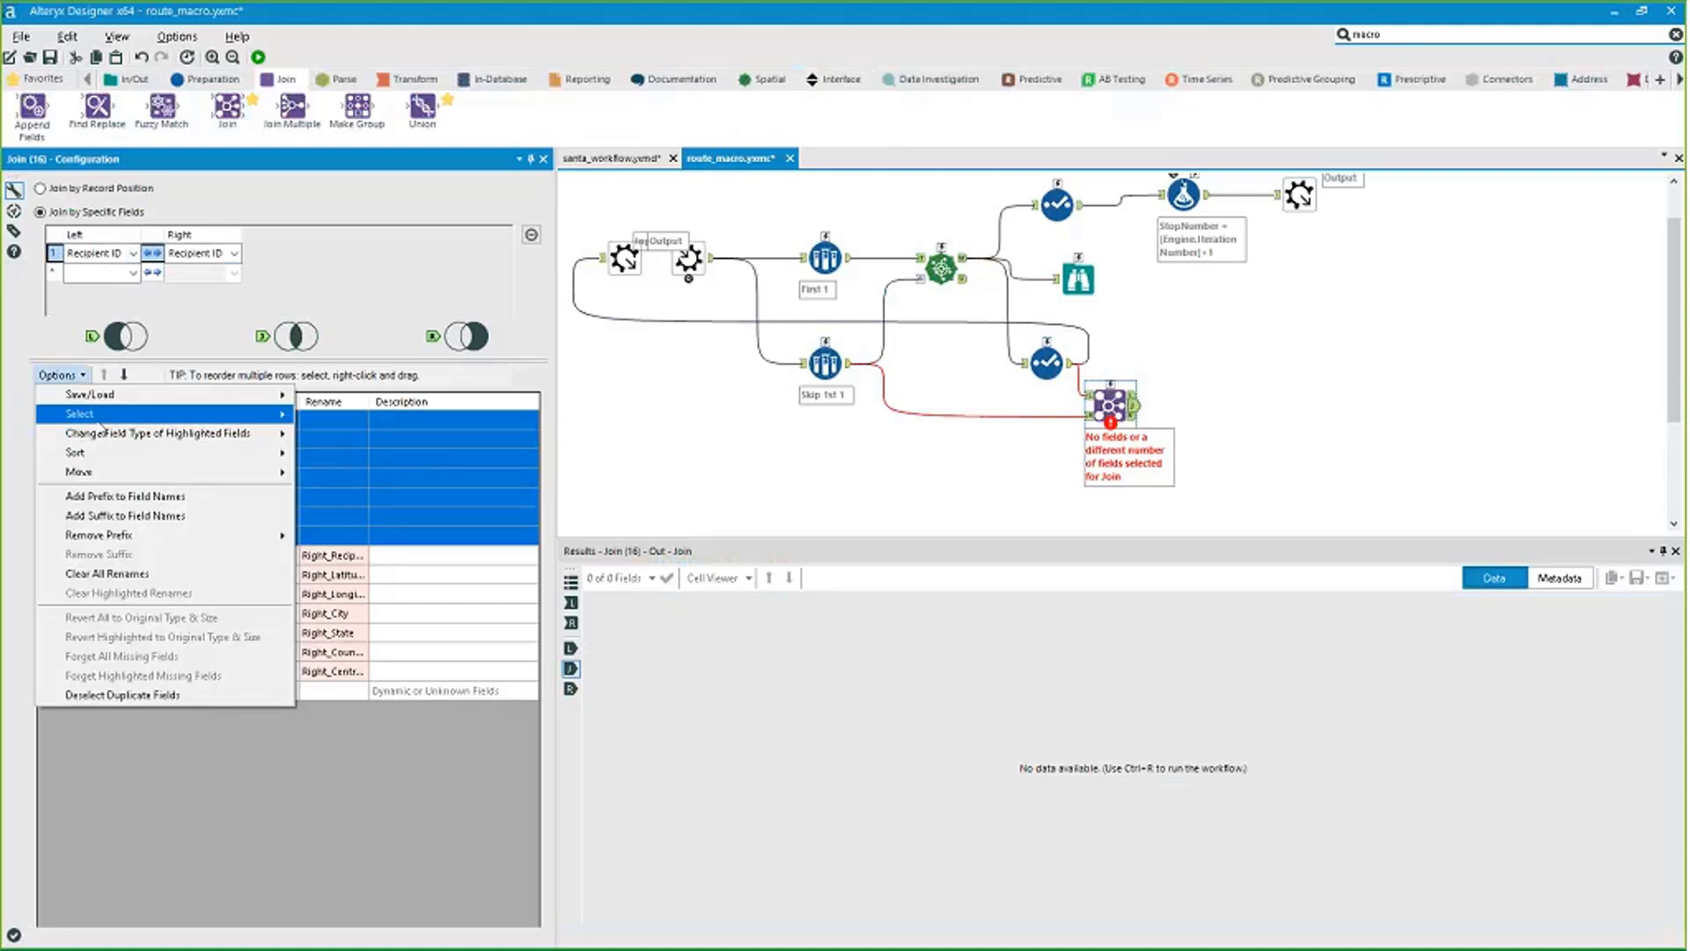
mouse_move(281, 414)
click(319, 473)
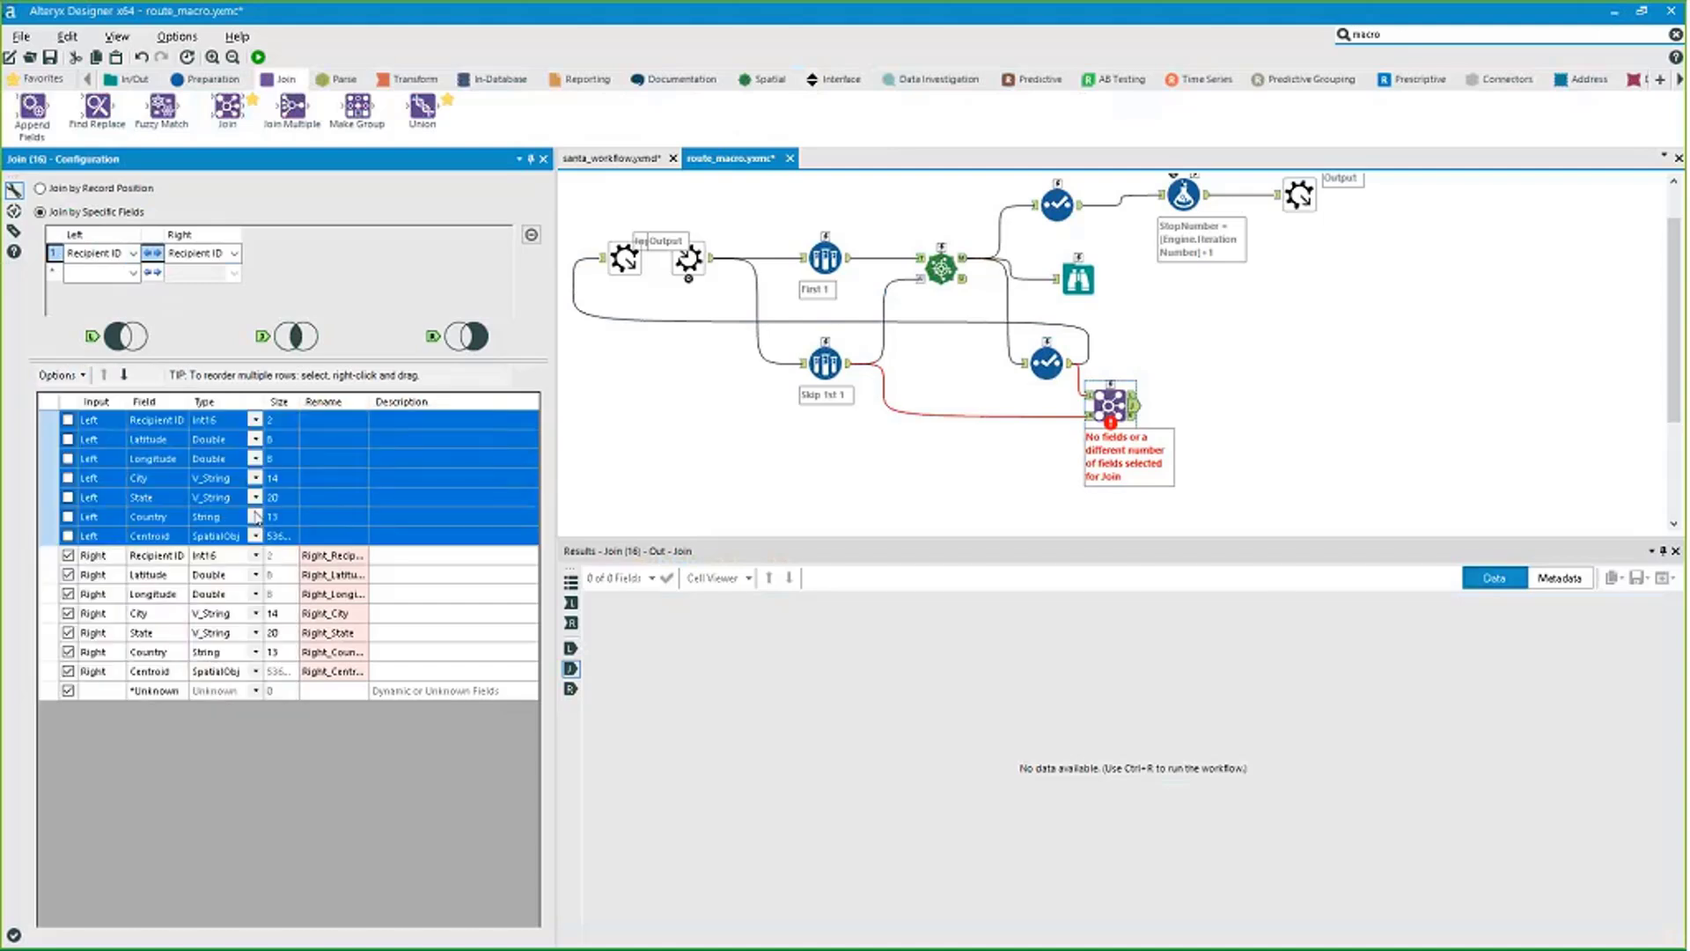
Remove the "Right_" prefix from the names of all Right input fields in the Join configuration.
click(204, 554)
shift+click(159, 671)
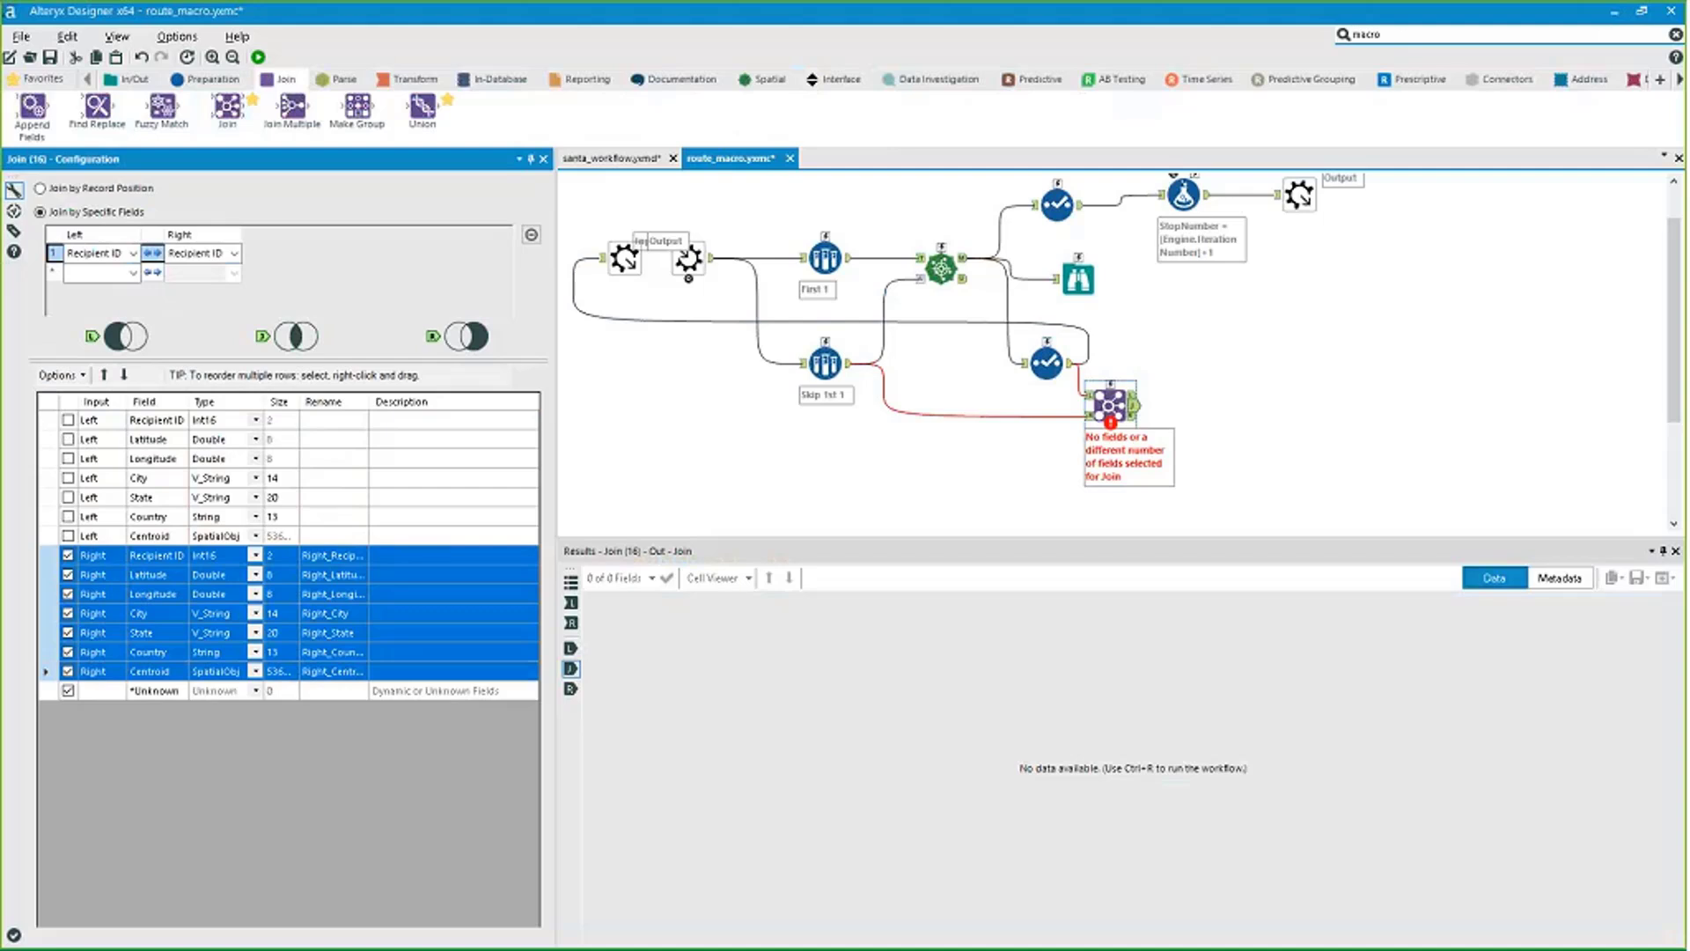
click(61, 375)
mouse_move(132, 534)
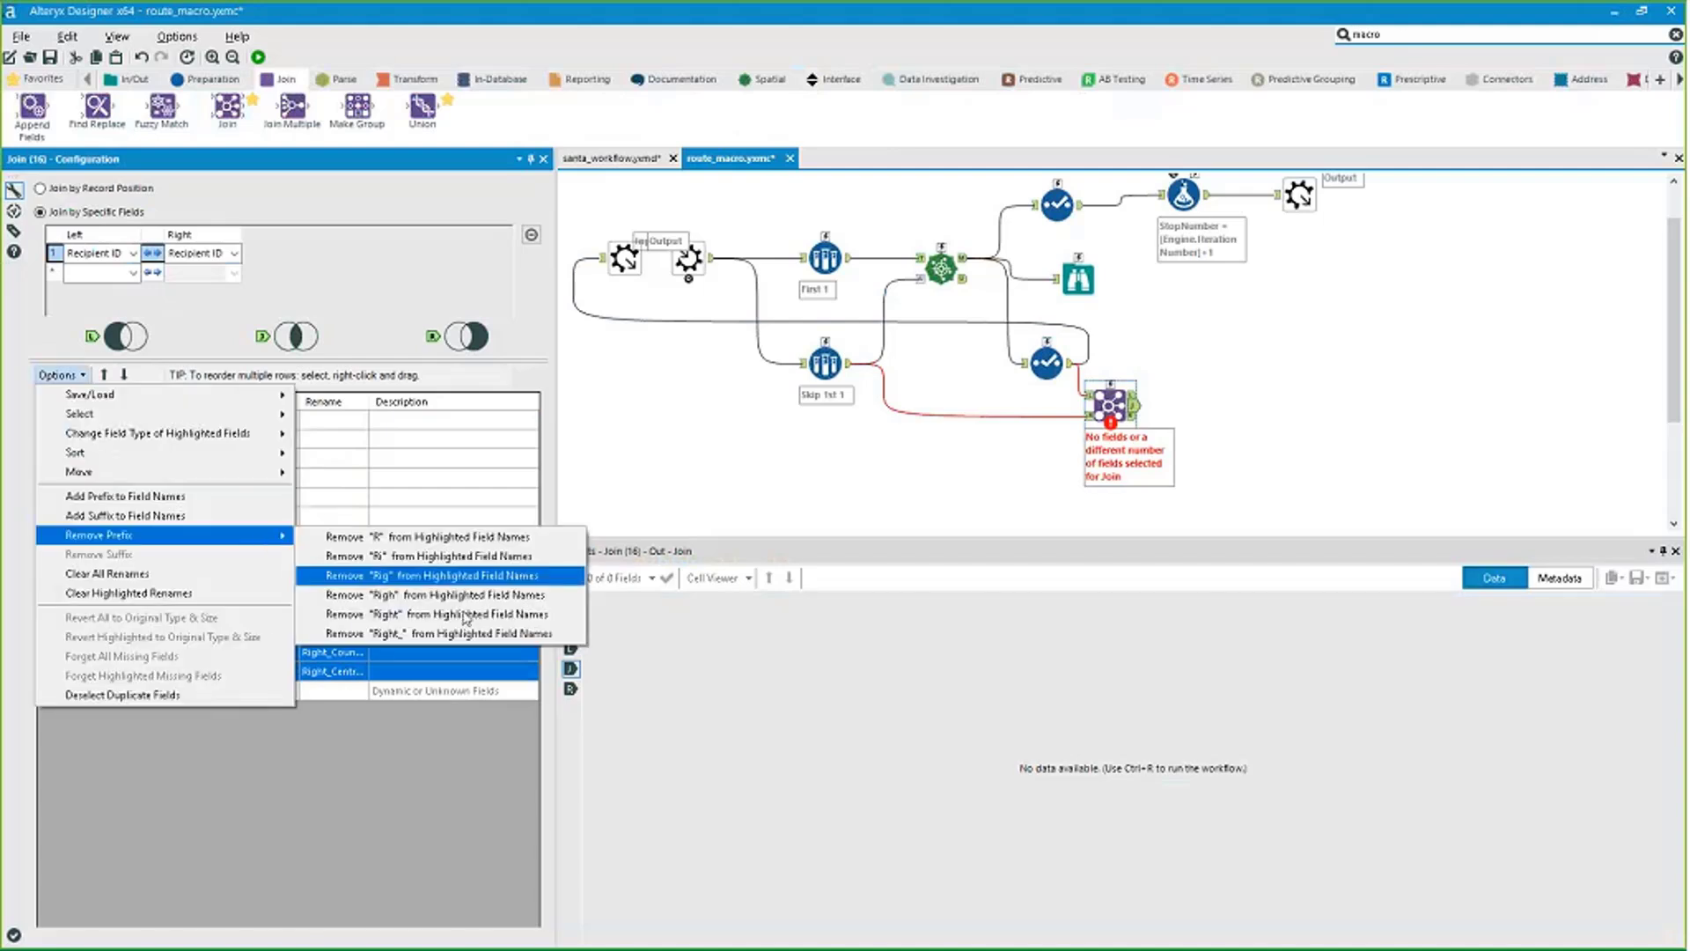
click(352, 575)
click(1286, 517)
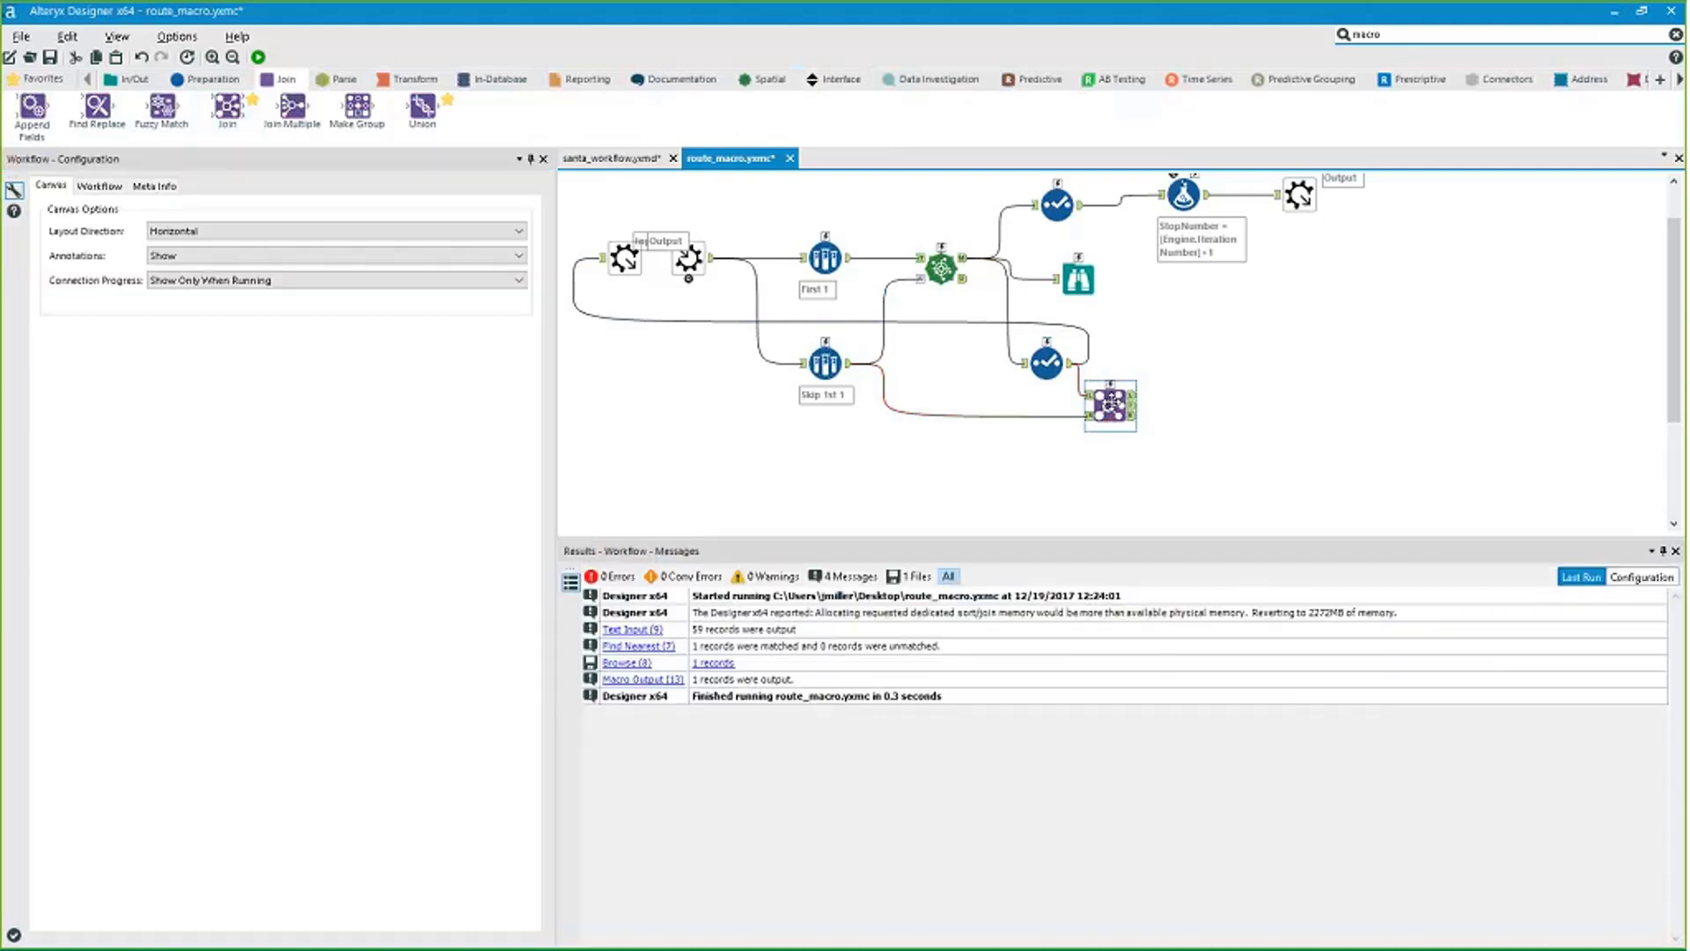
Run the macro and examine the records in the Join tool's joined and right unjoined outputs.
key(ctrl+r)
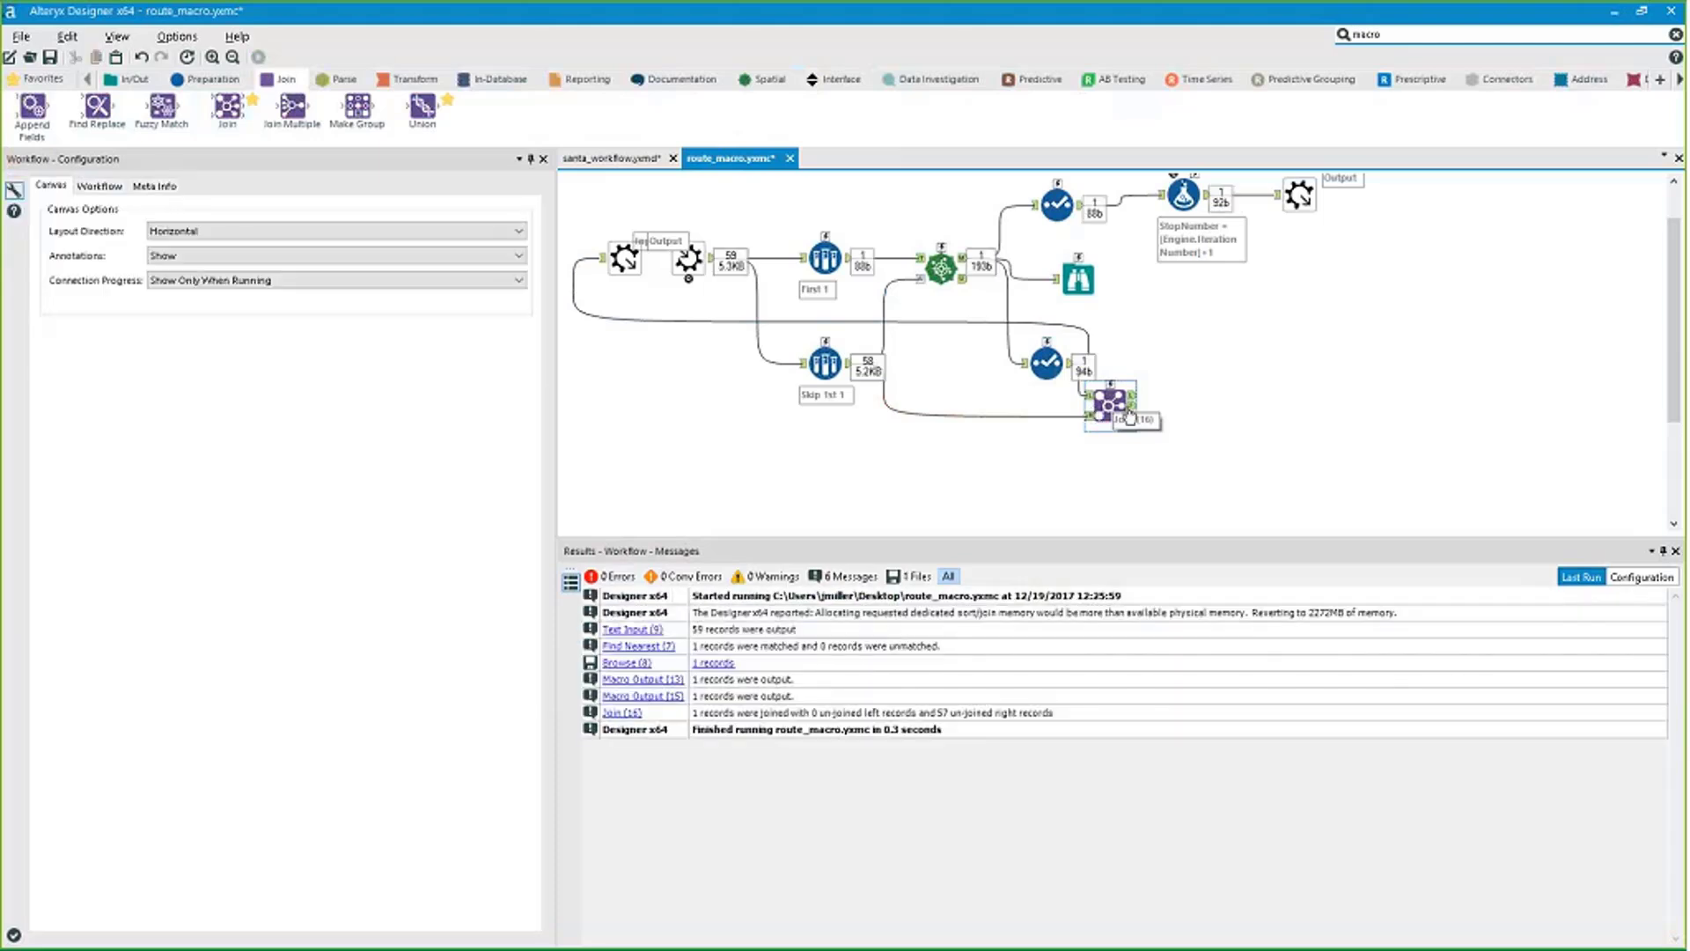
click(1104, 410)
click(882, 621)
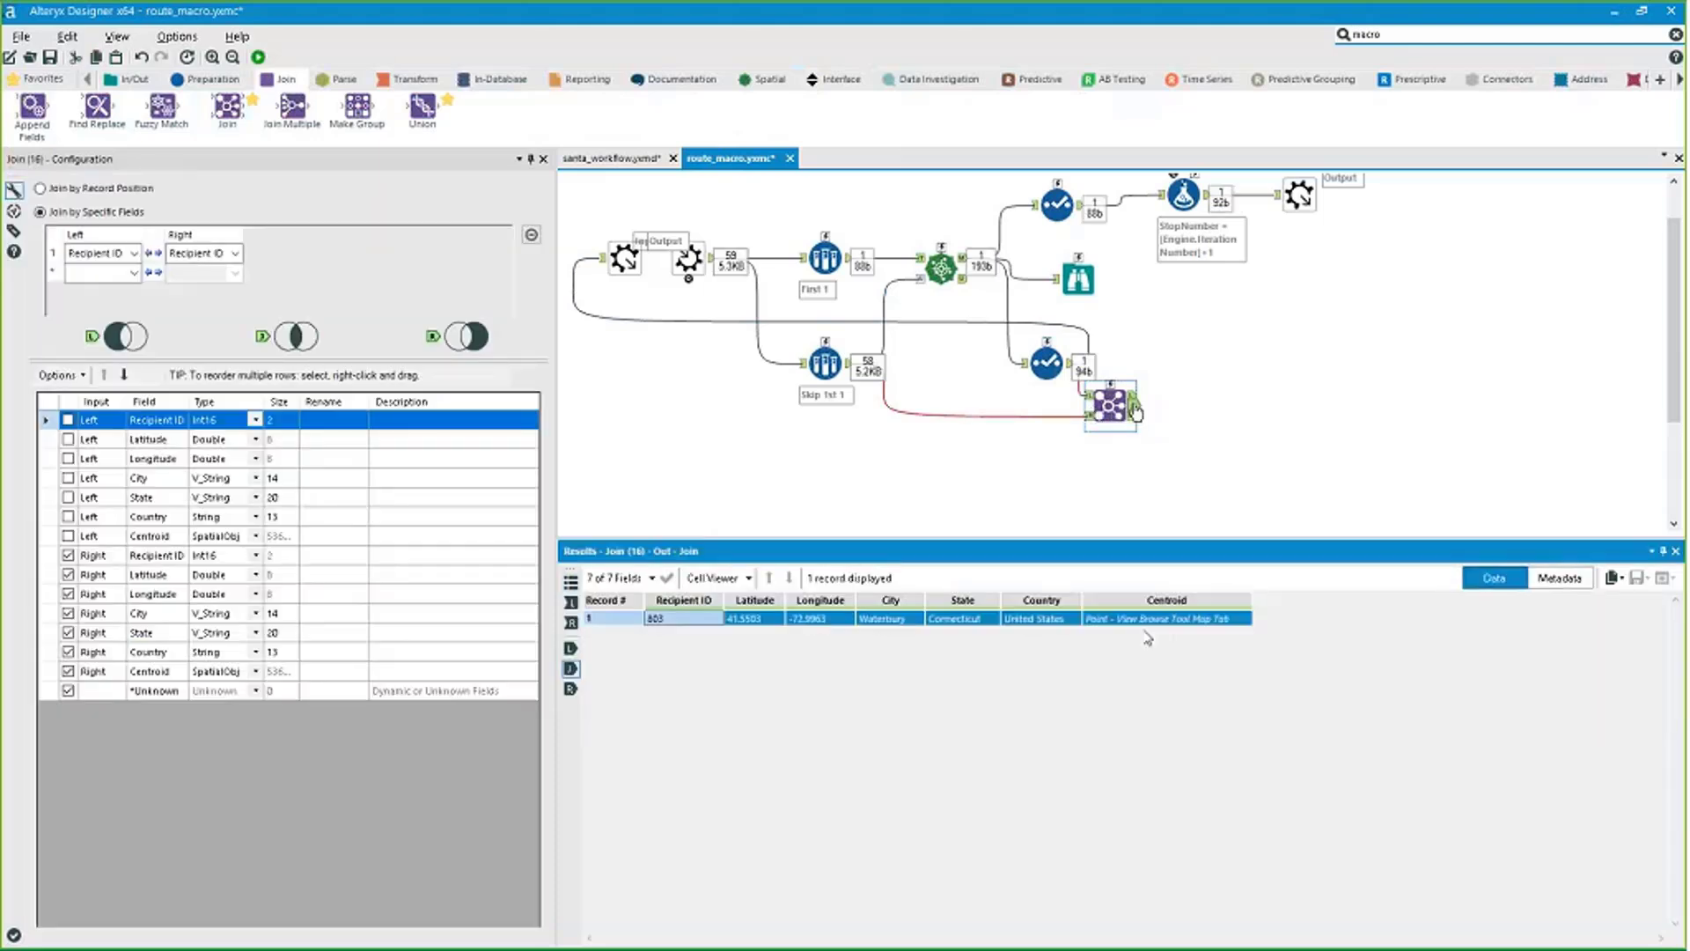
click(1134, 415)
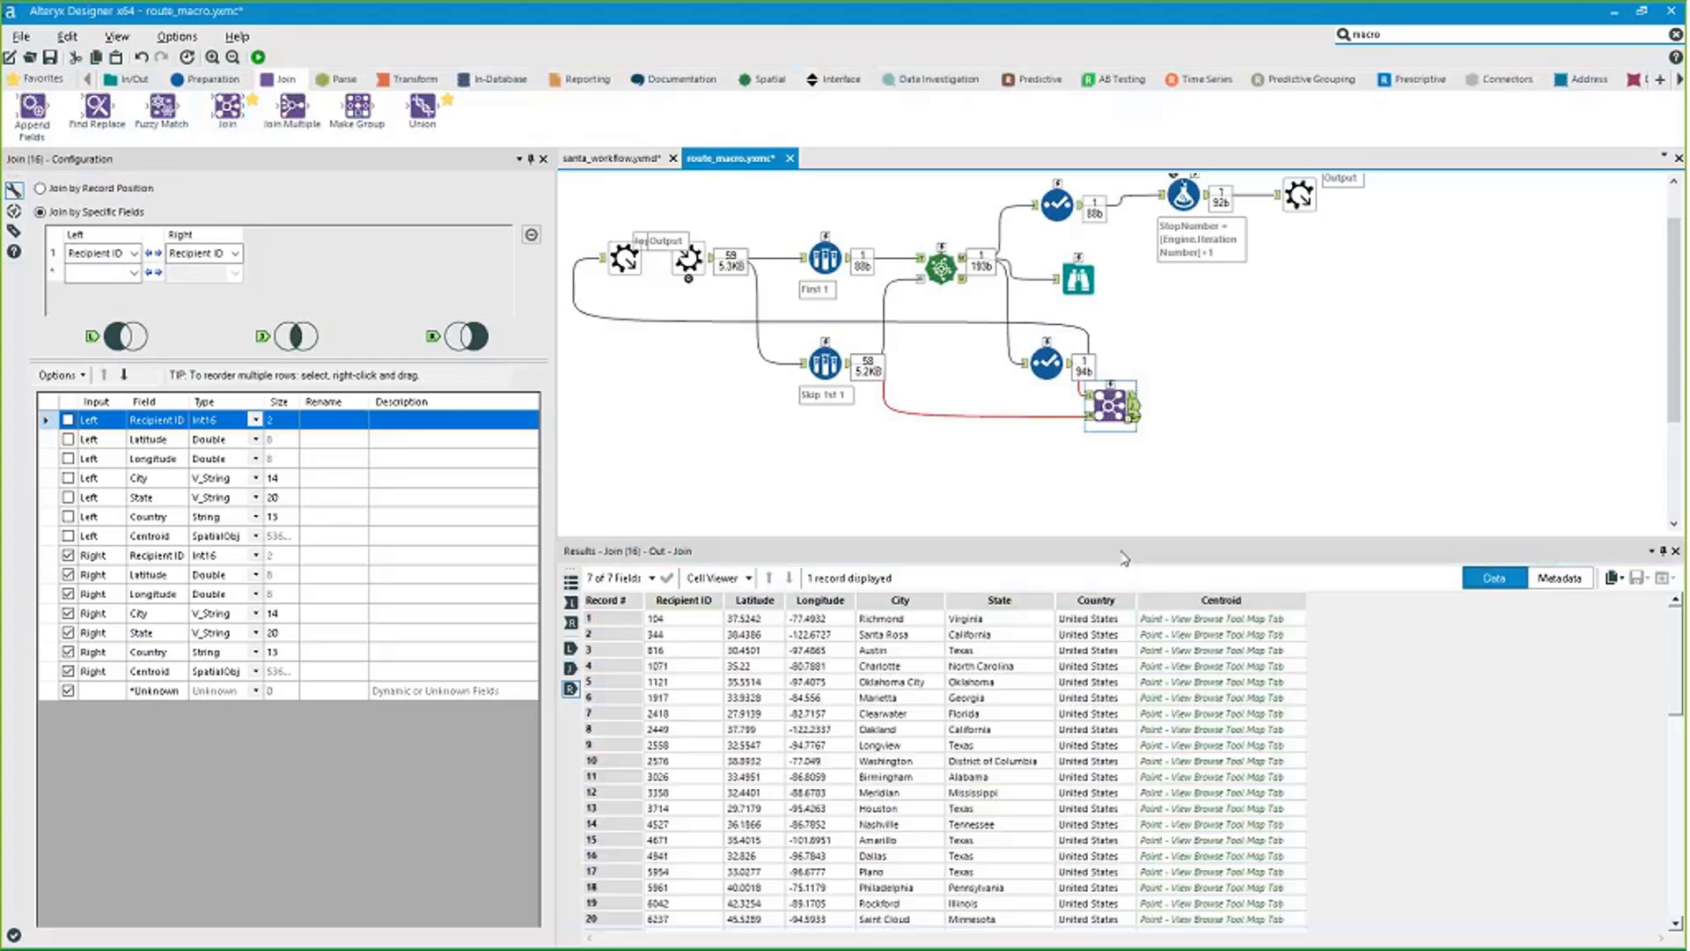
drag(683, 618, 1100, 900)
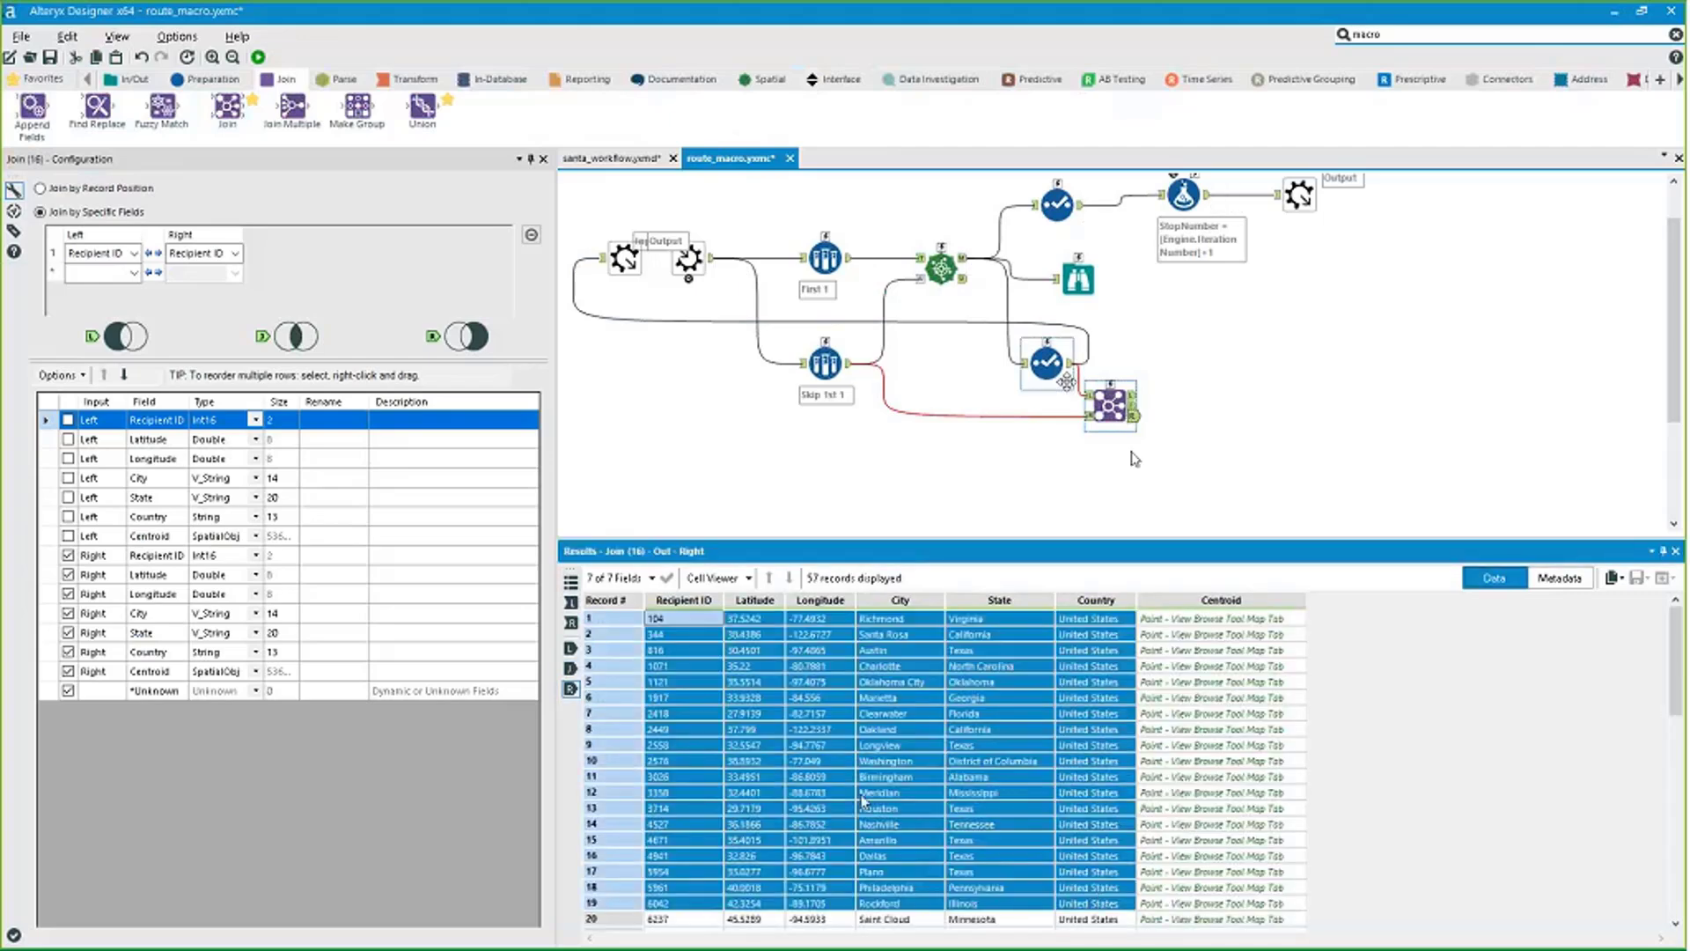
Combine the Join's joined and right outputs in a Union tool with a specific output order of #1, #2, and run the macro.
drag(1094, 414, 1127, 408)
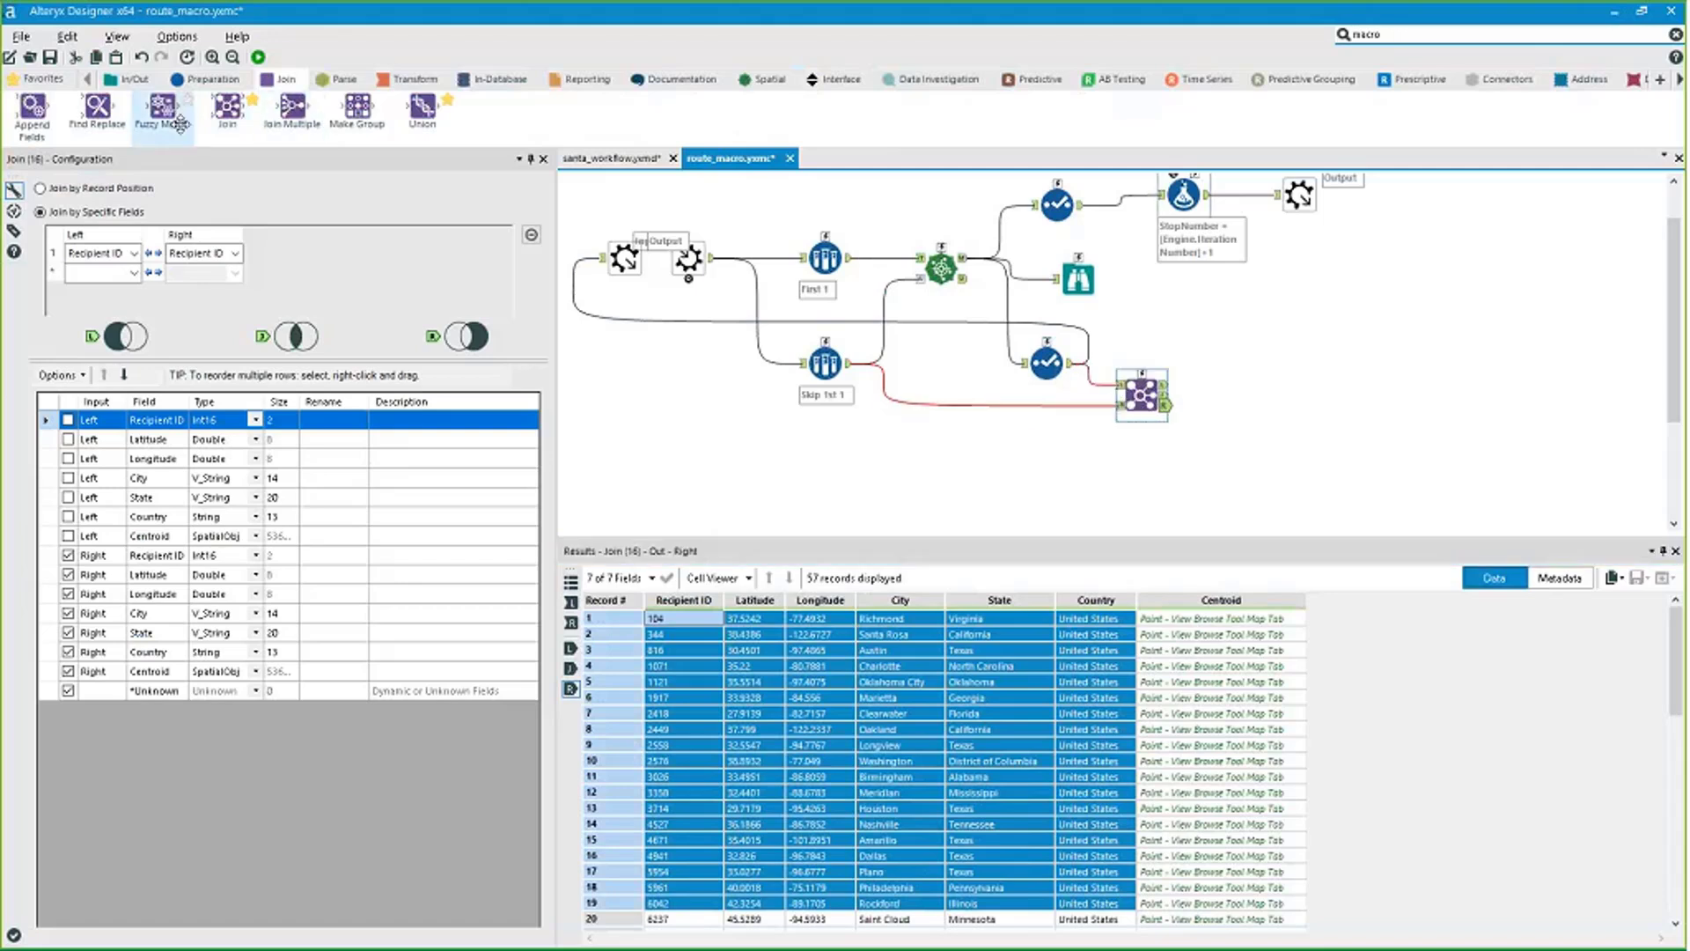
drag(179, 124, 1300, 332)
drag(1164, 394, 1261, 389)
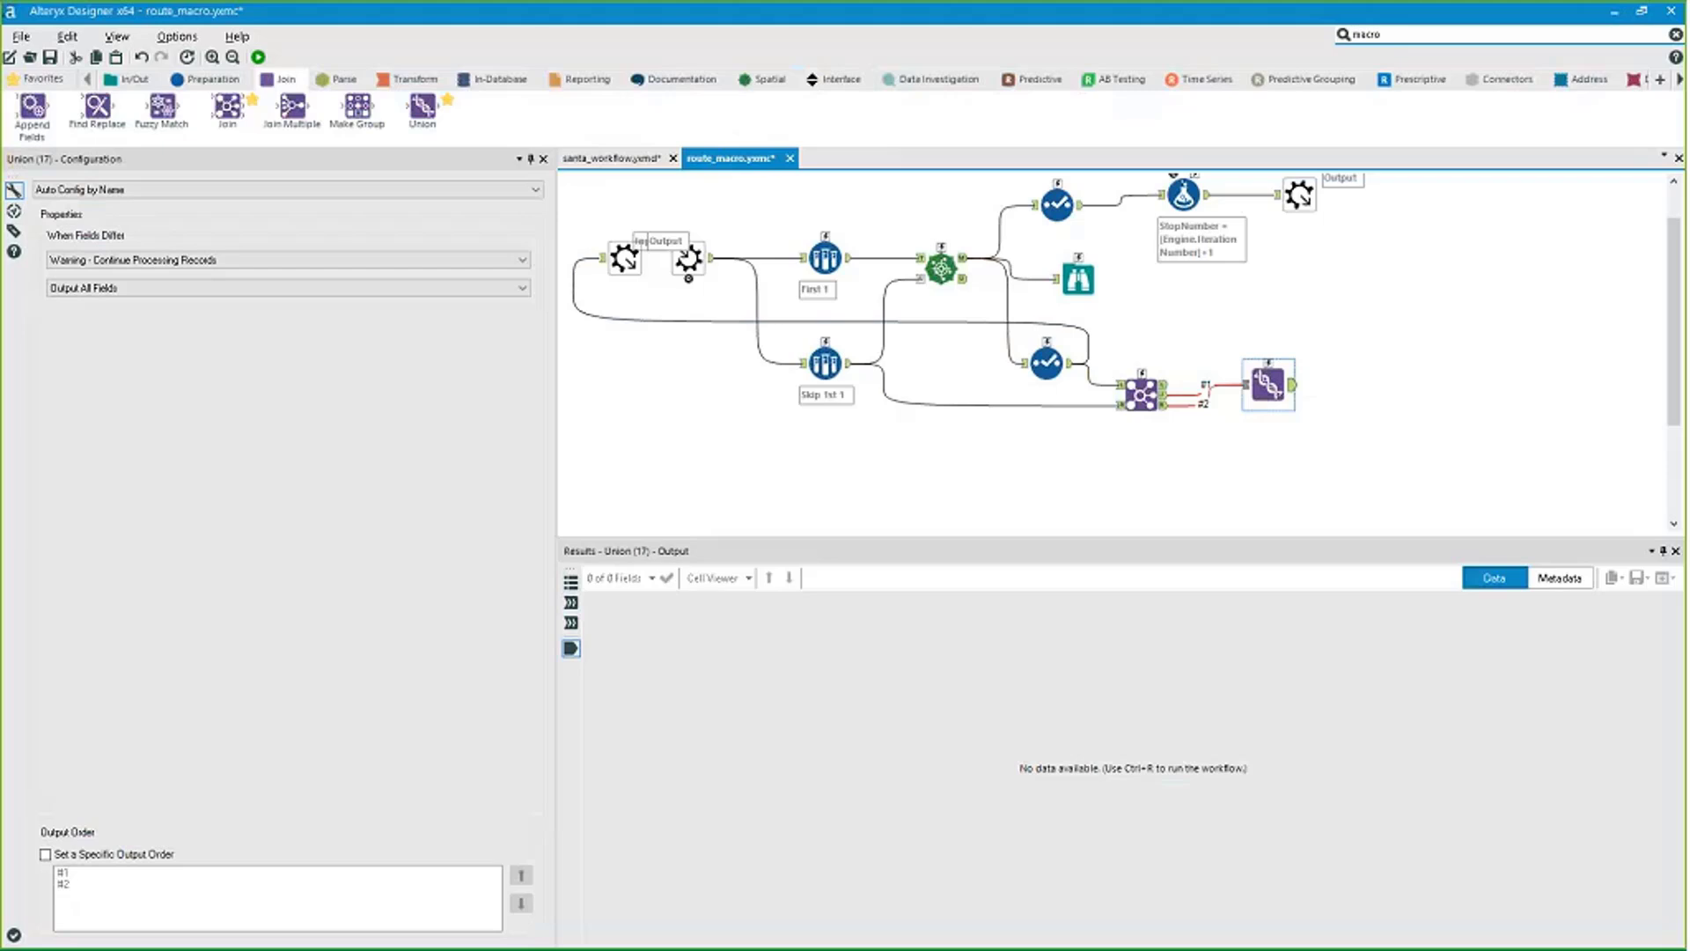
click(113, 856)
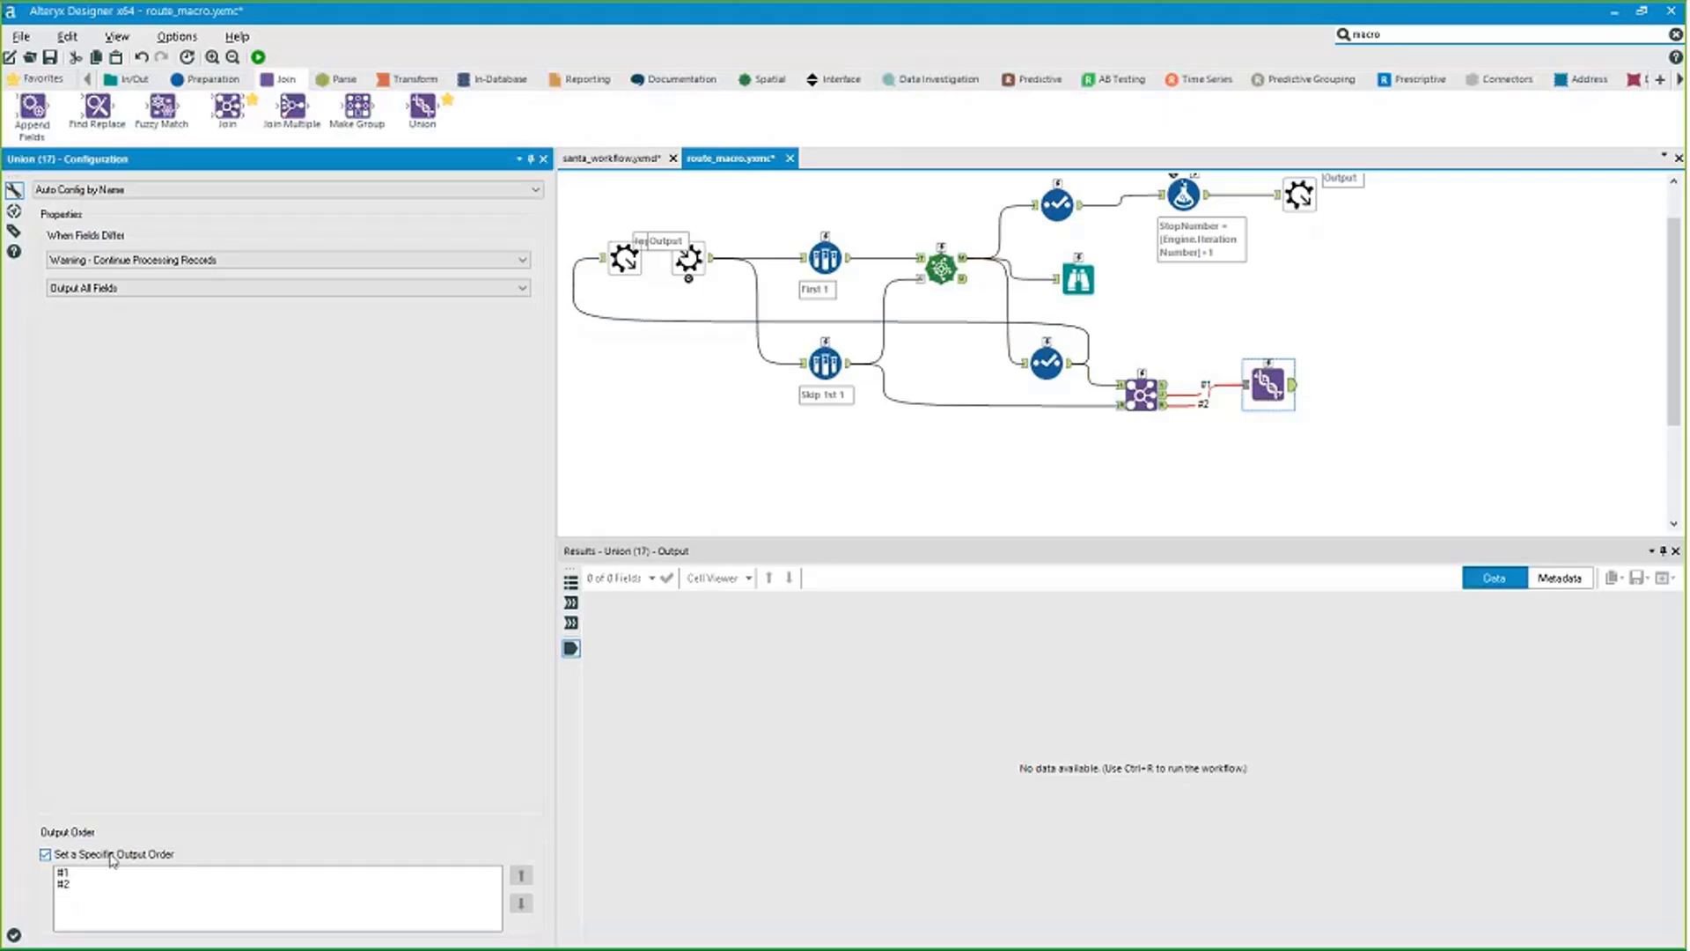
key(ctrl+r)
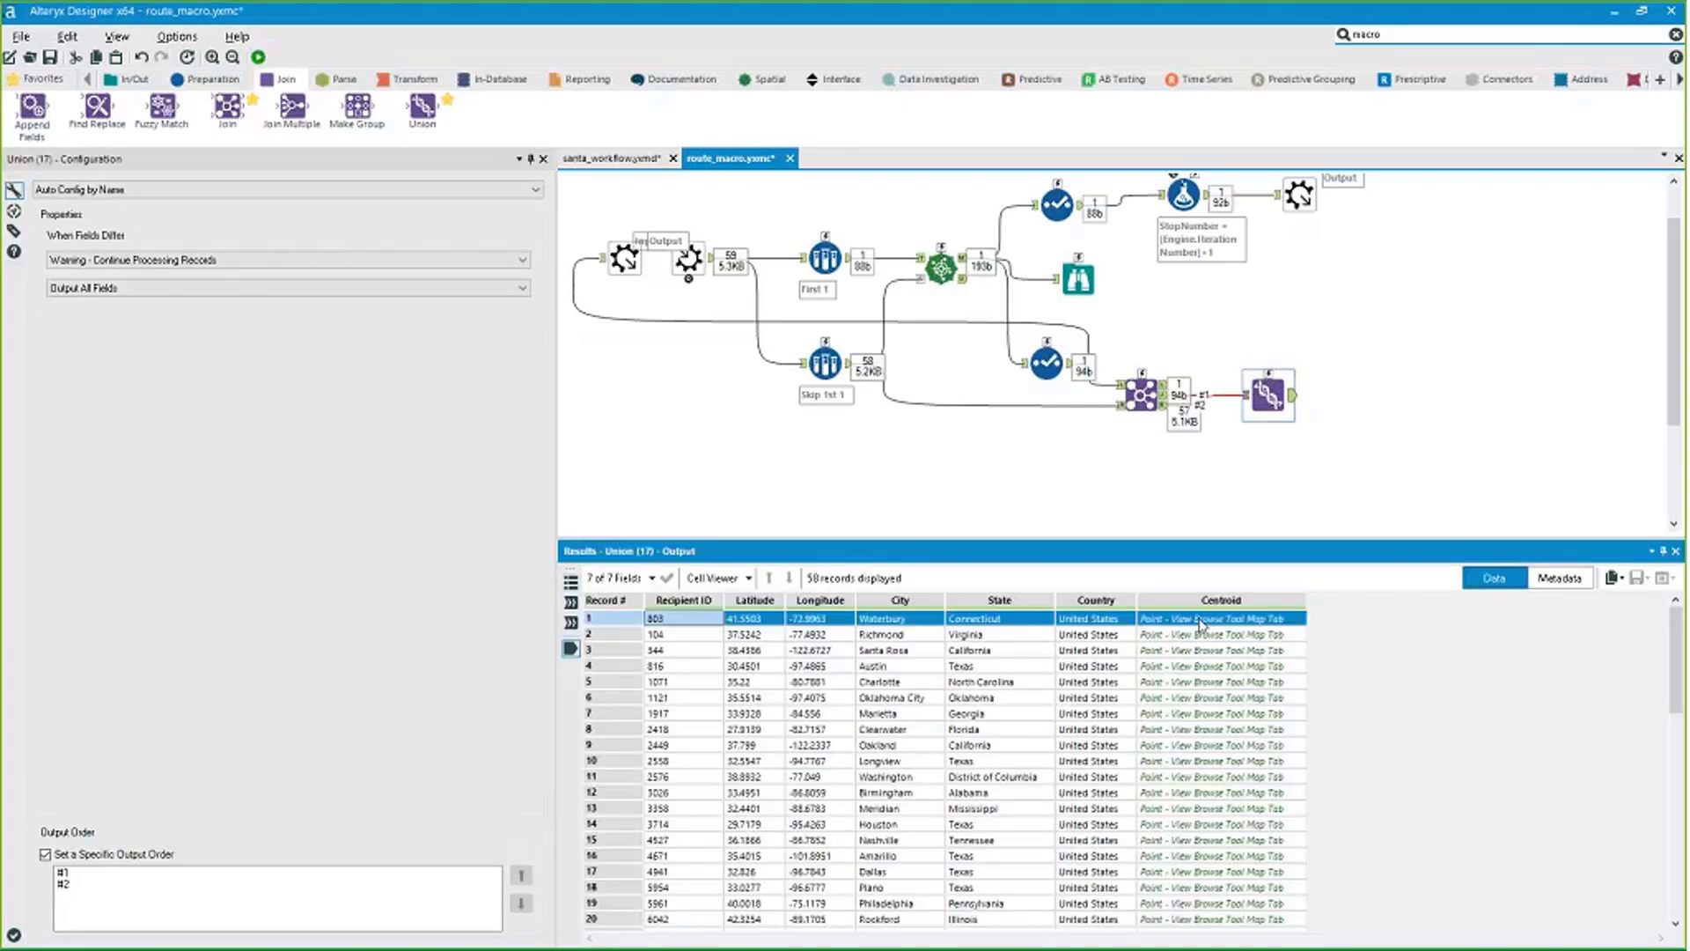
Delete the connection from the lower Select to the looping Macro Output and feed that Macro Output from the Union instead.
click(688, 259)
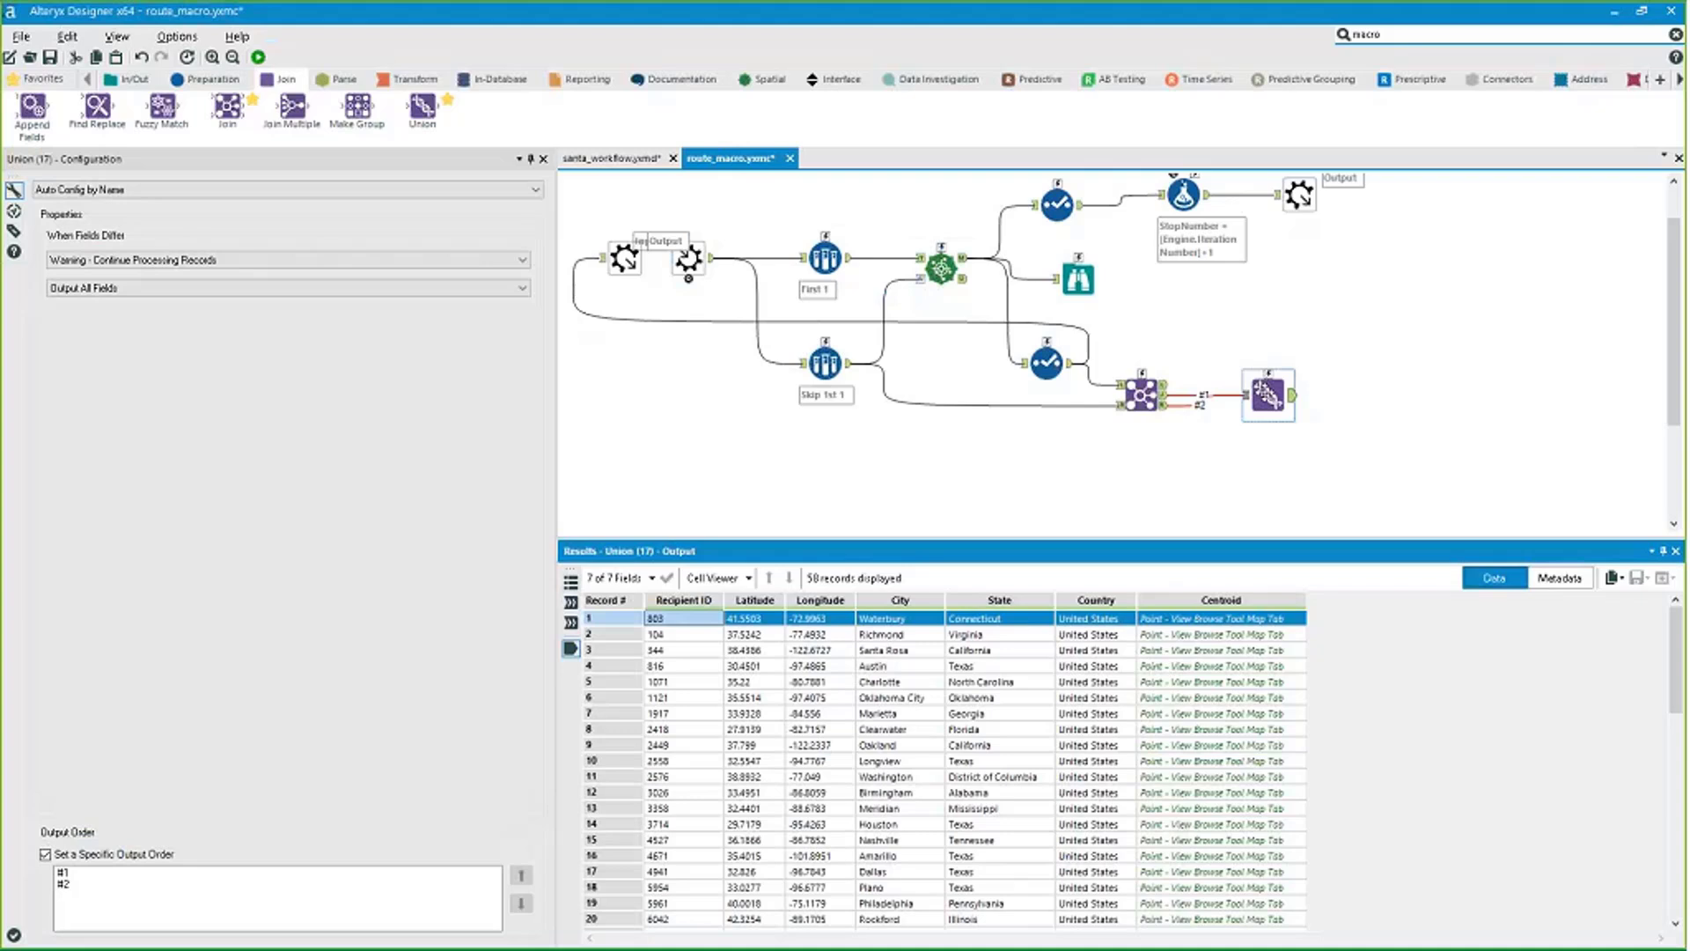
click(811, 323)
key(Delete)
click(1235, 420)
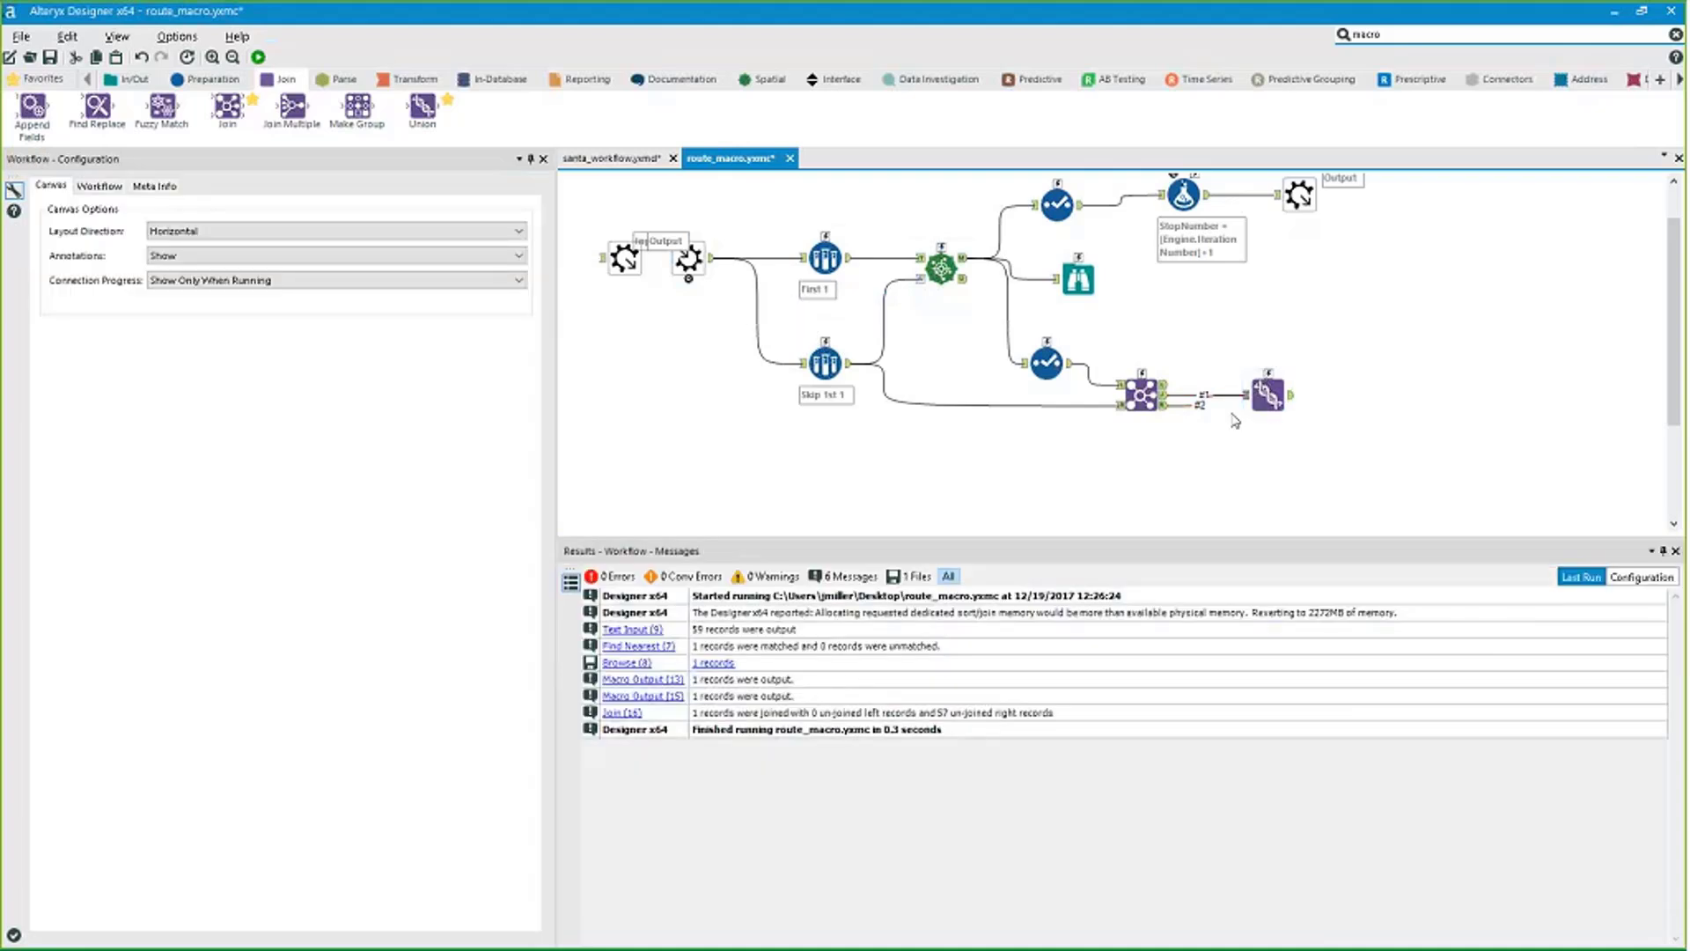
drag(1291, 394, 599, 310)
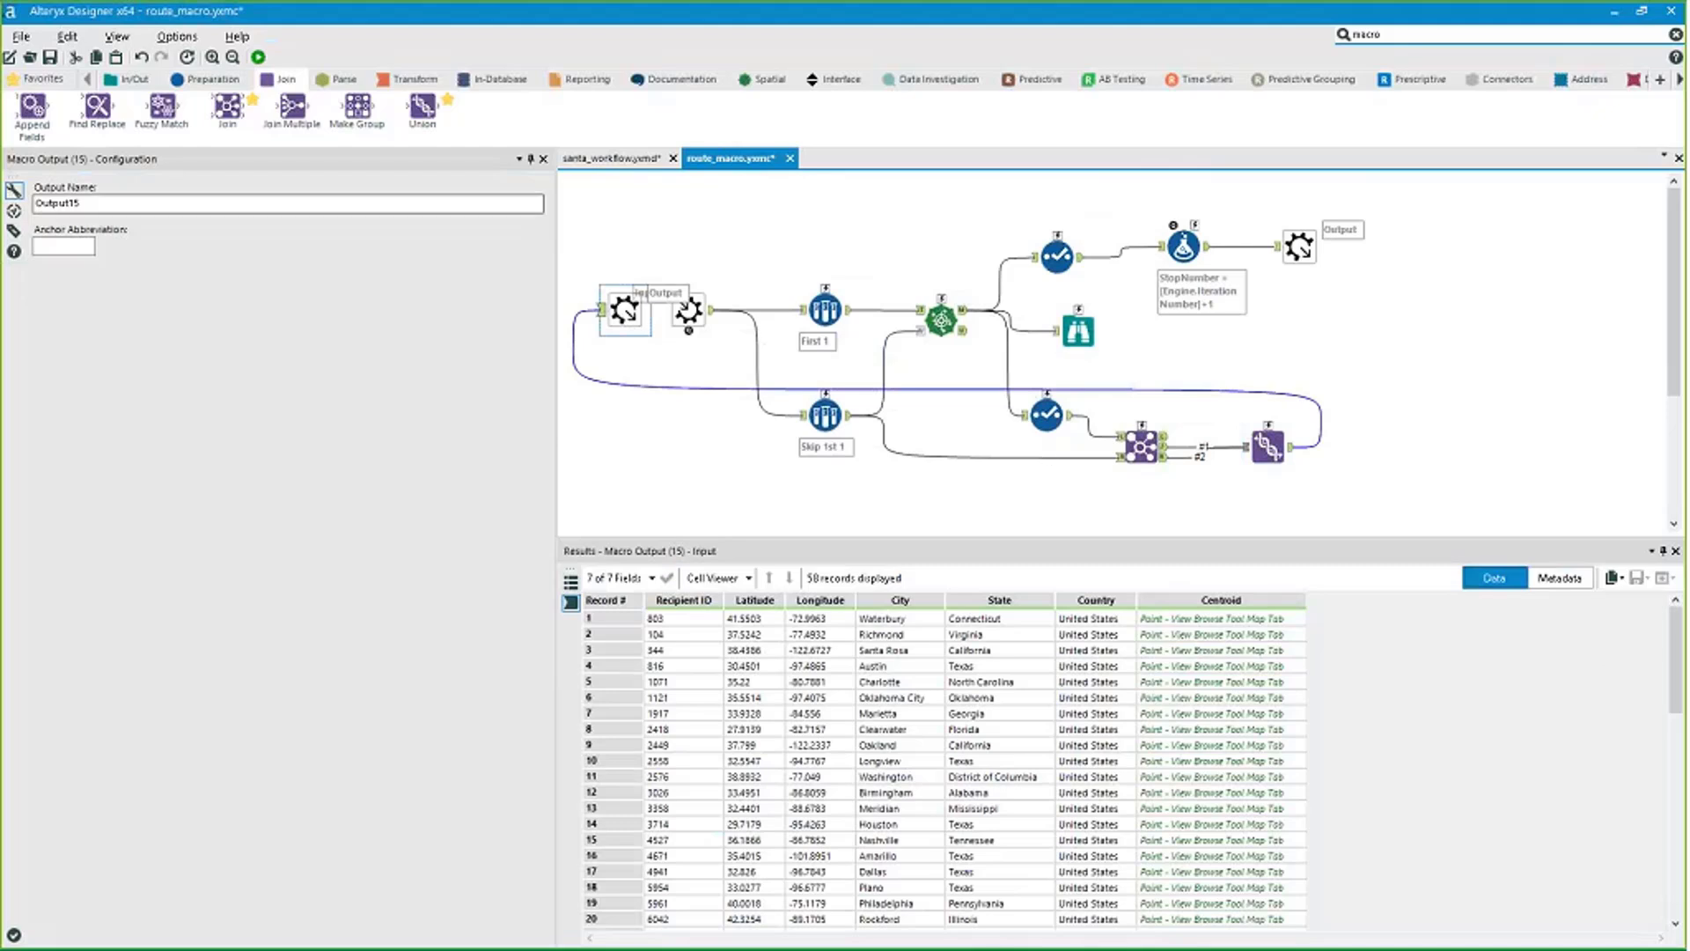
Open the macro properties in the Interface Designer and set the standard icon to the red circle.
click(117, 37)
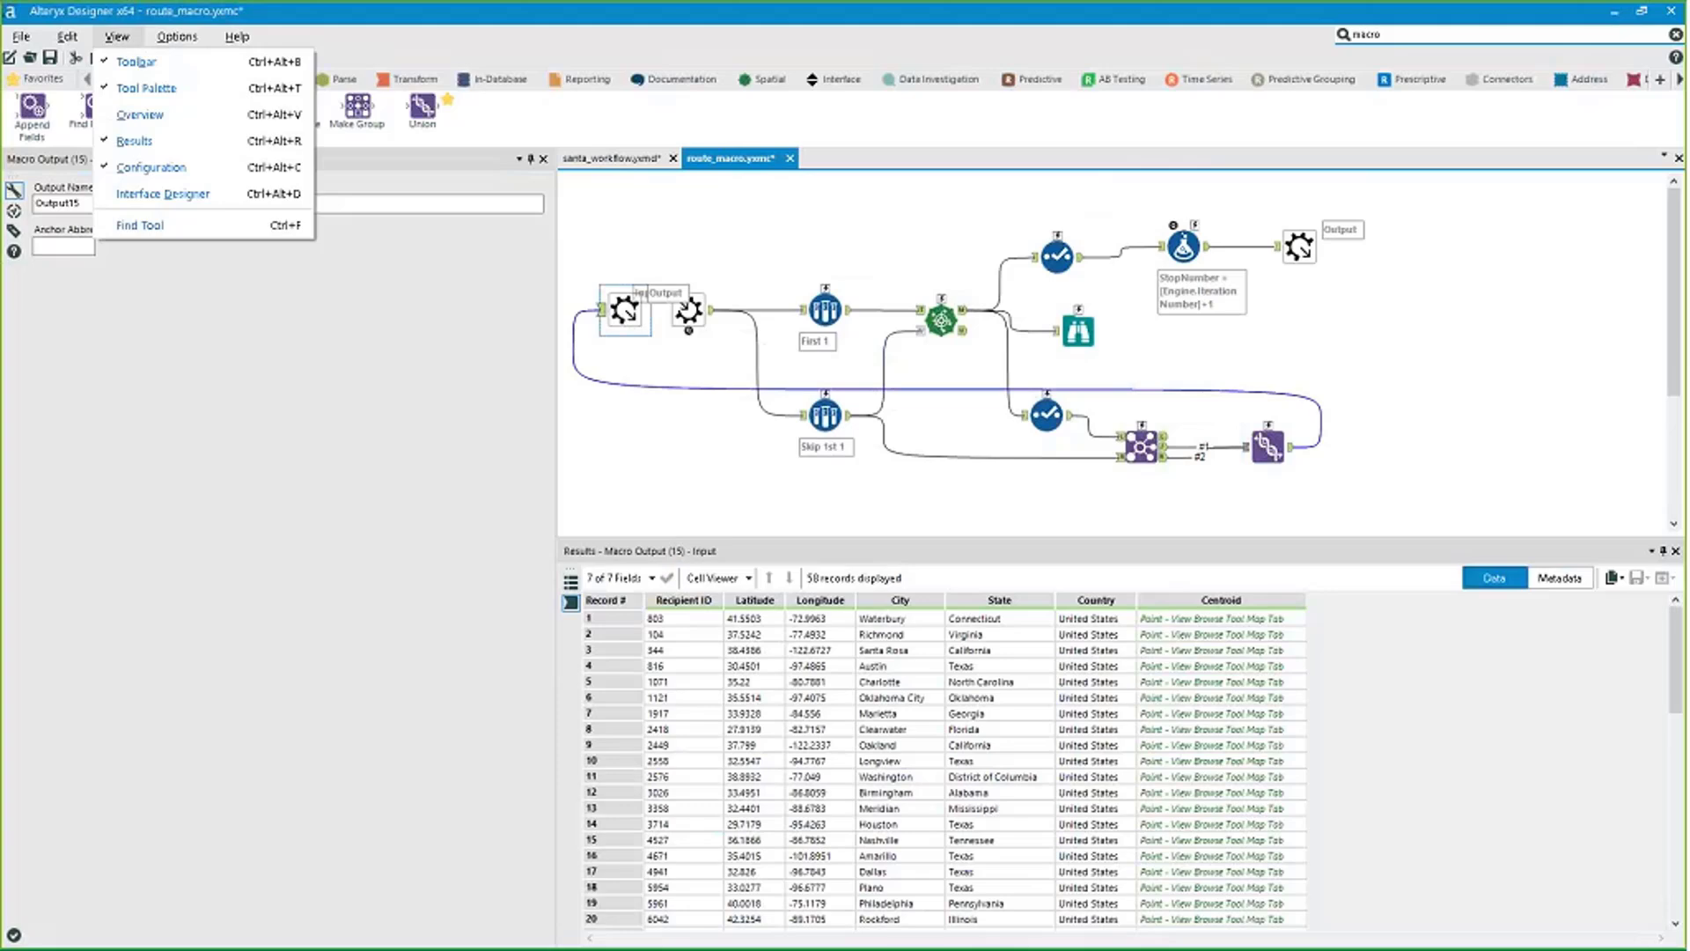
click(163, 194)
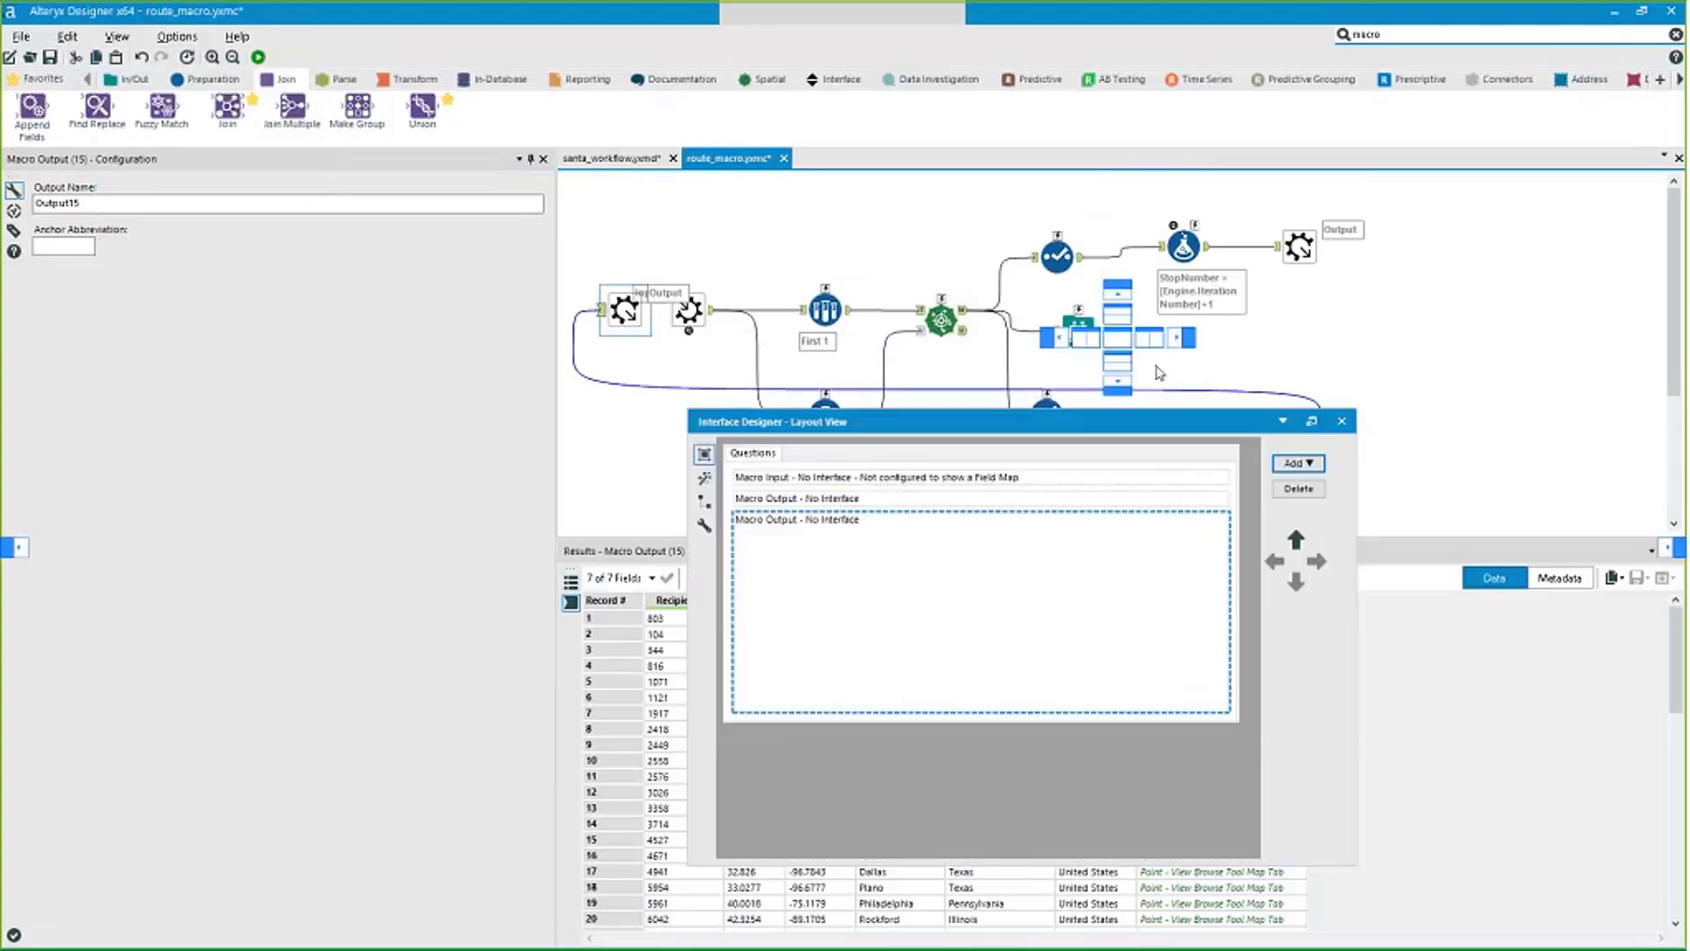
drag(1159, 373, 581, 353)
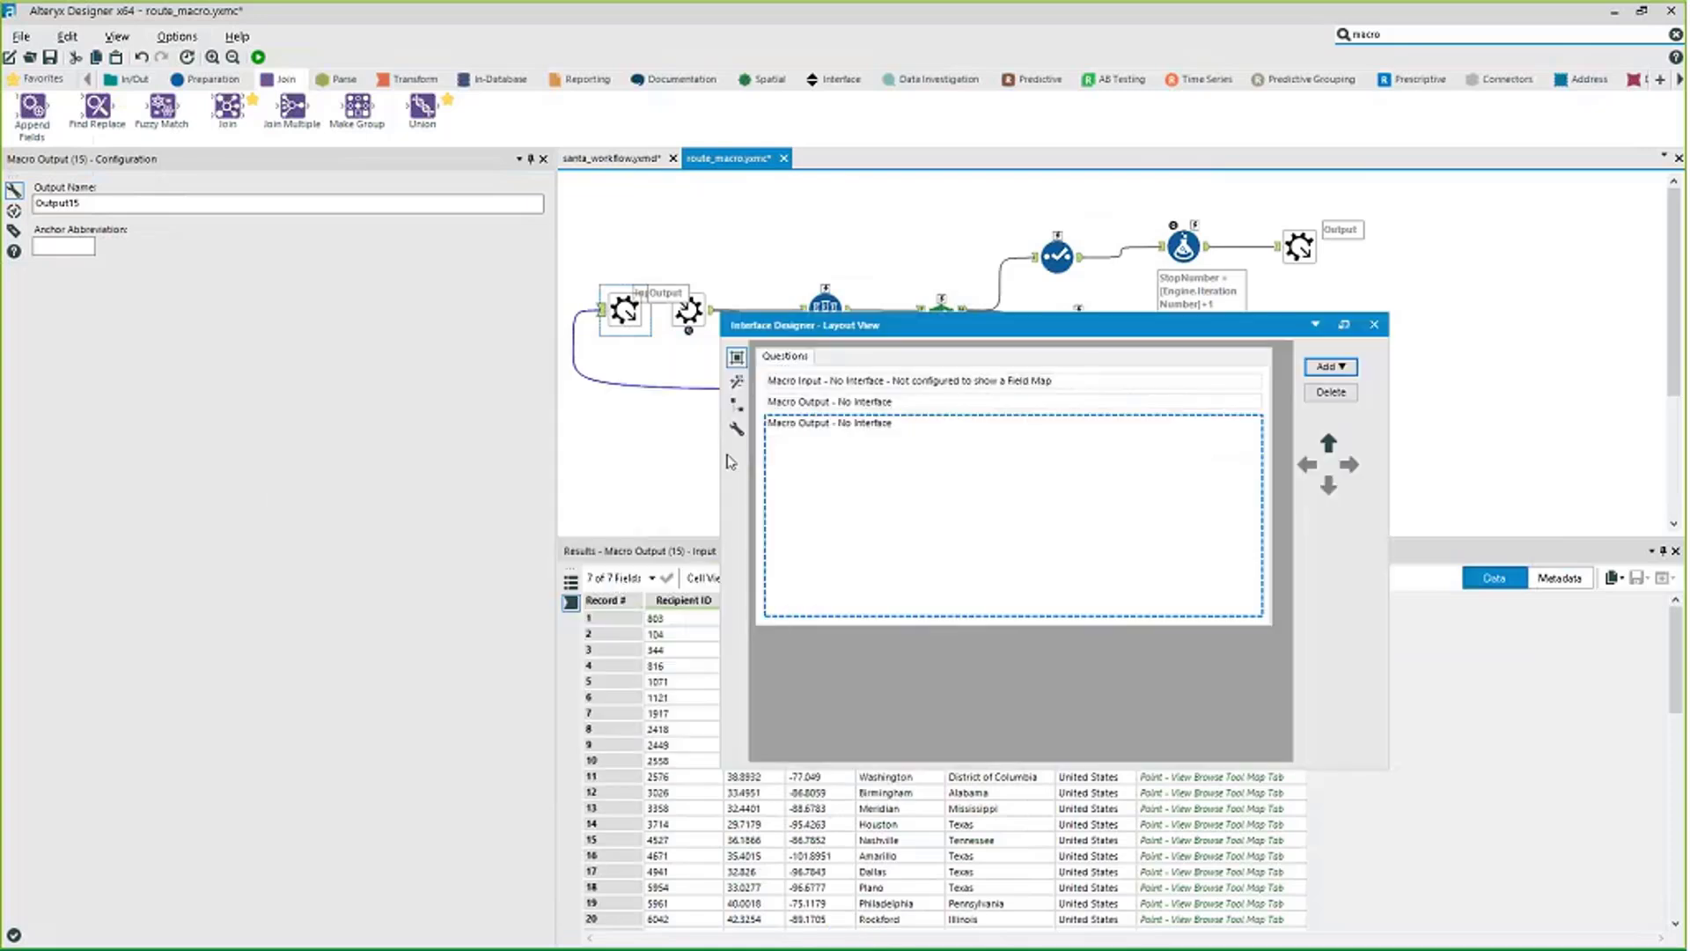
click(736, 431)
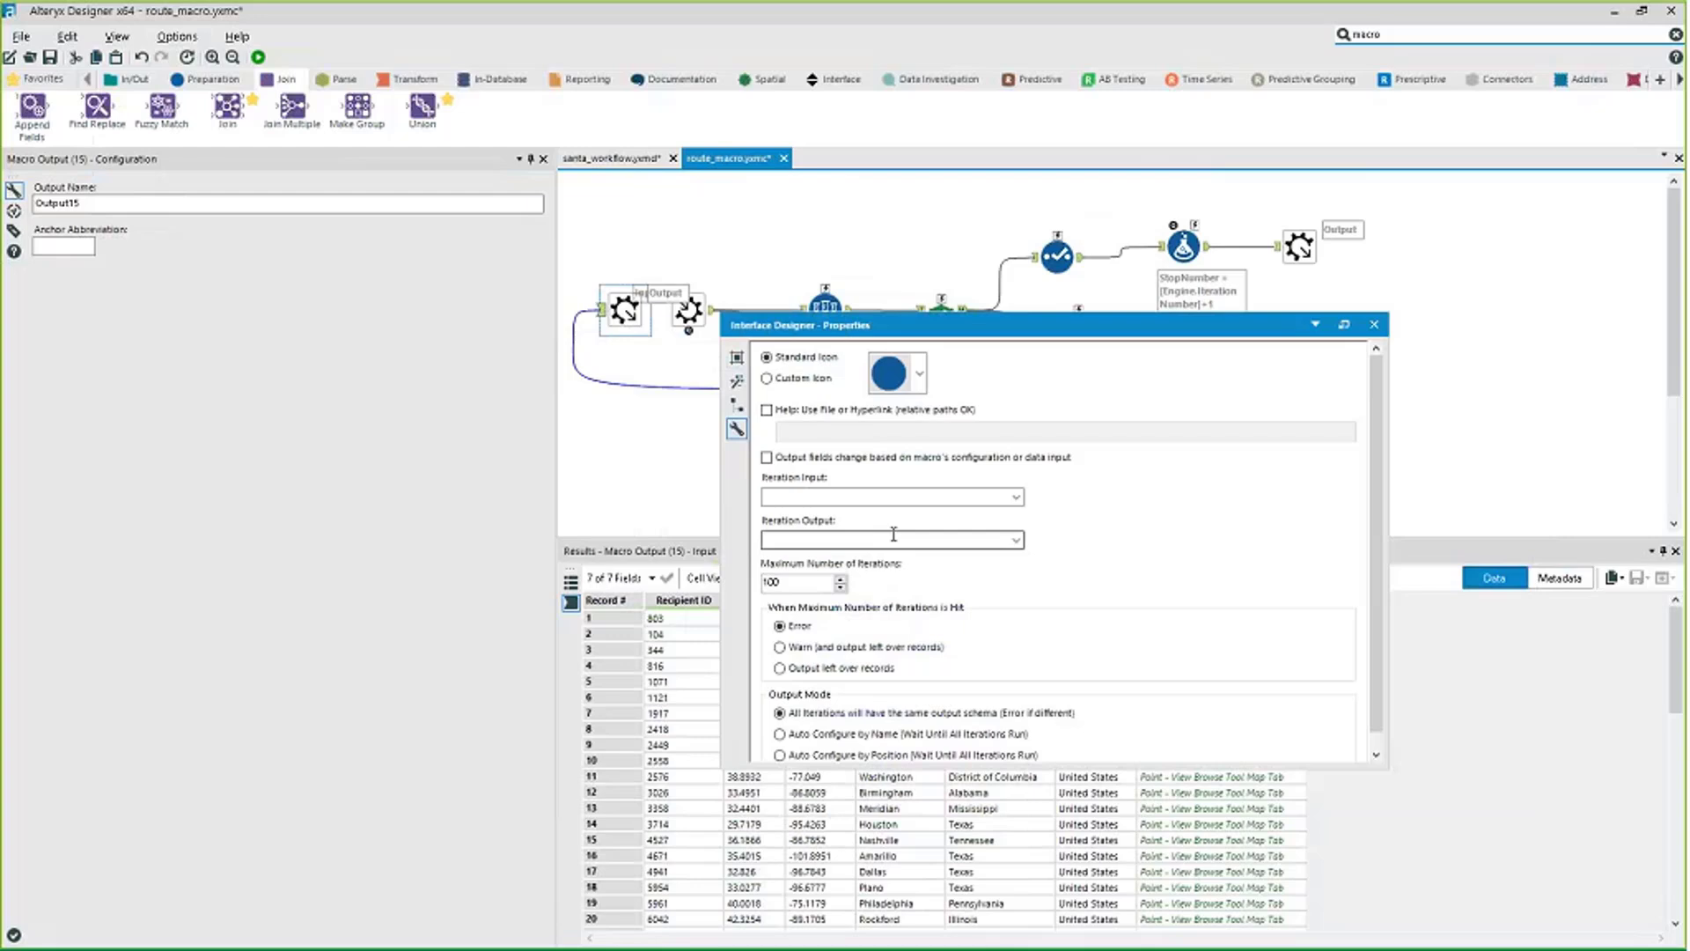
drag(941, 325, 946, 447)
click(918, 443)
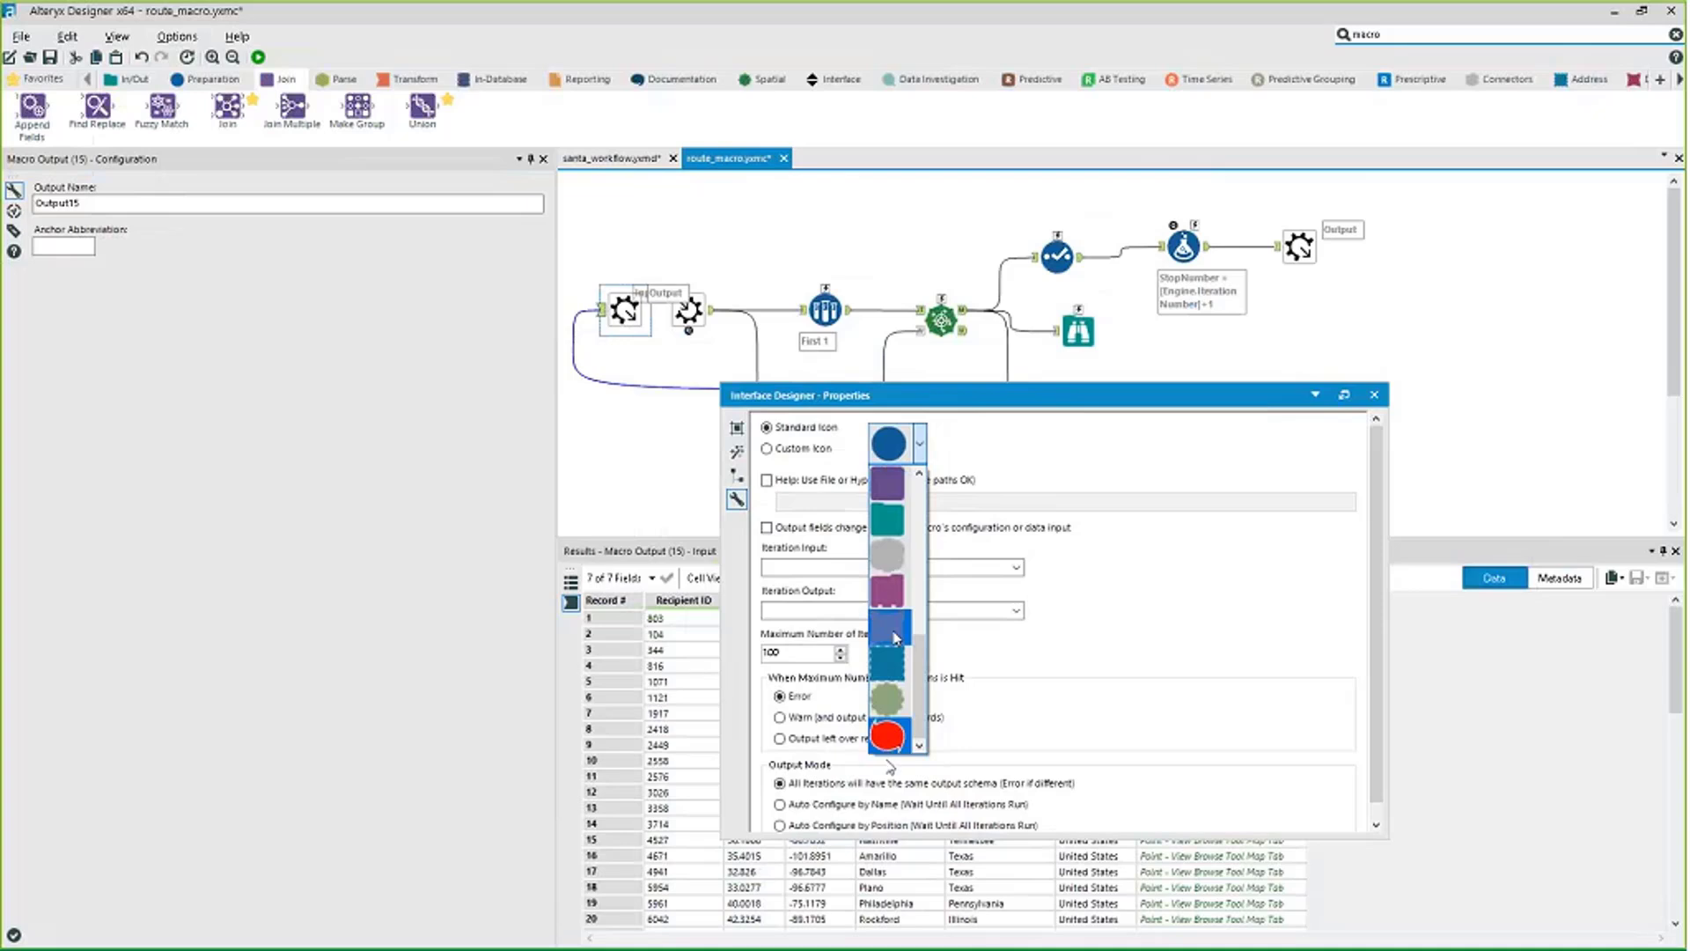
scroll(910, 703, up, 2)
scroll(910, 703, down, 2)
click(906, 728)
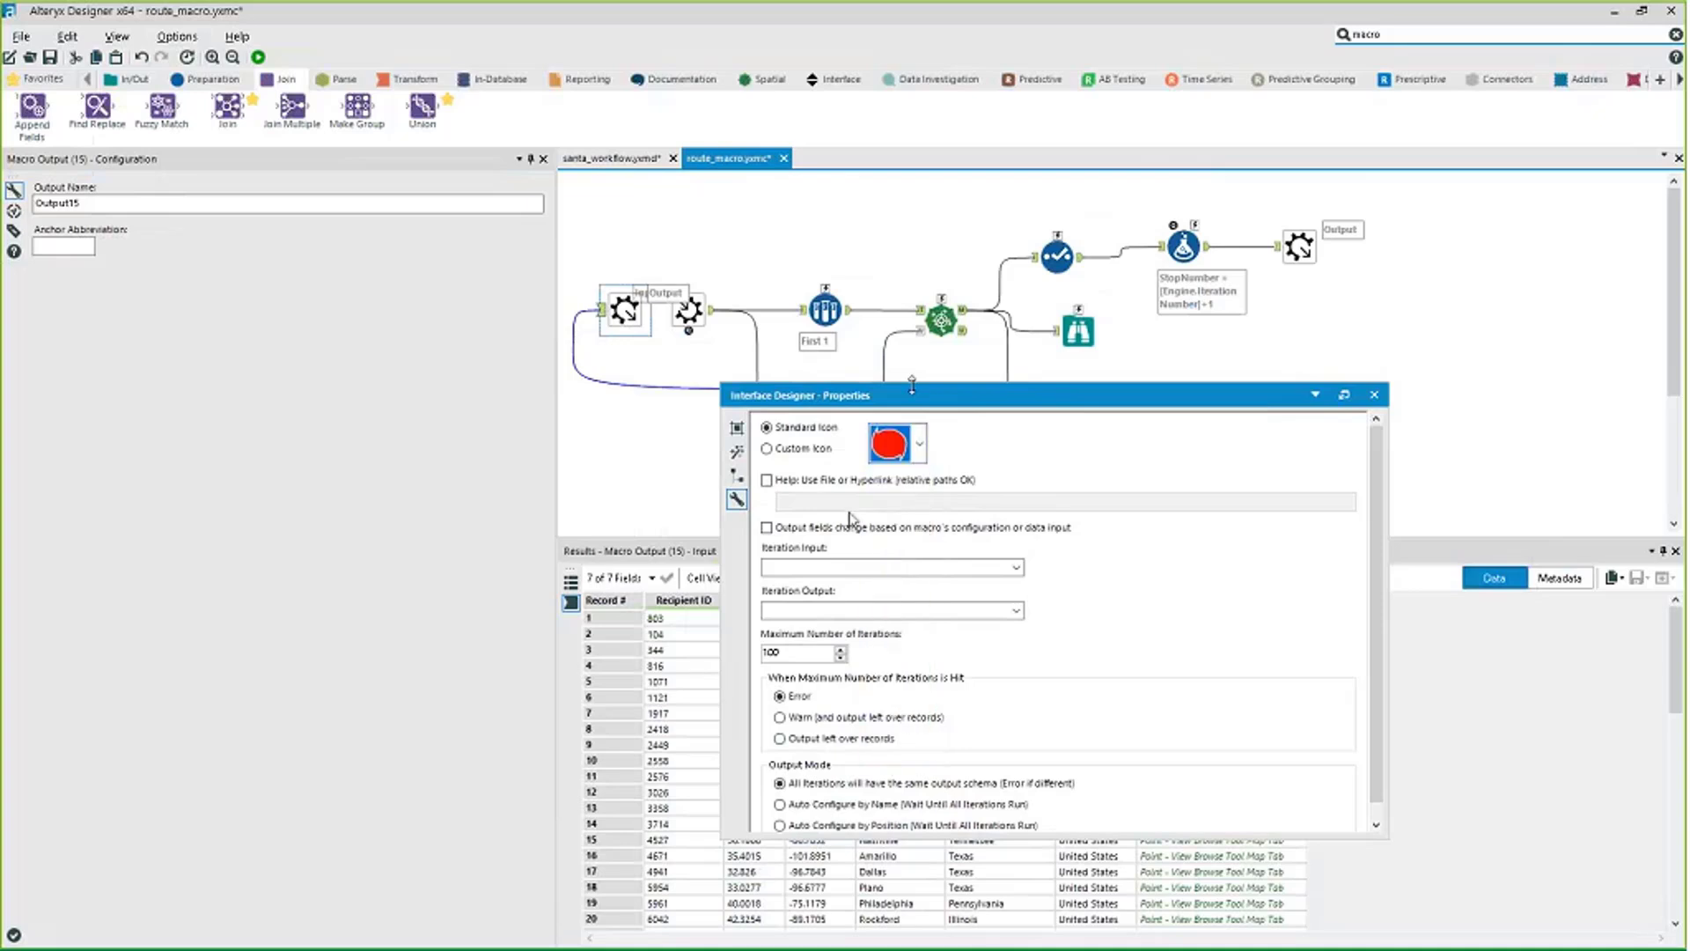
Set the macro's iteration input to Input10 and close the Interface Designer.
drag(931, 401, 1125, 507)
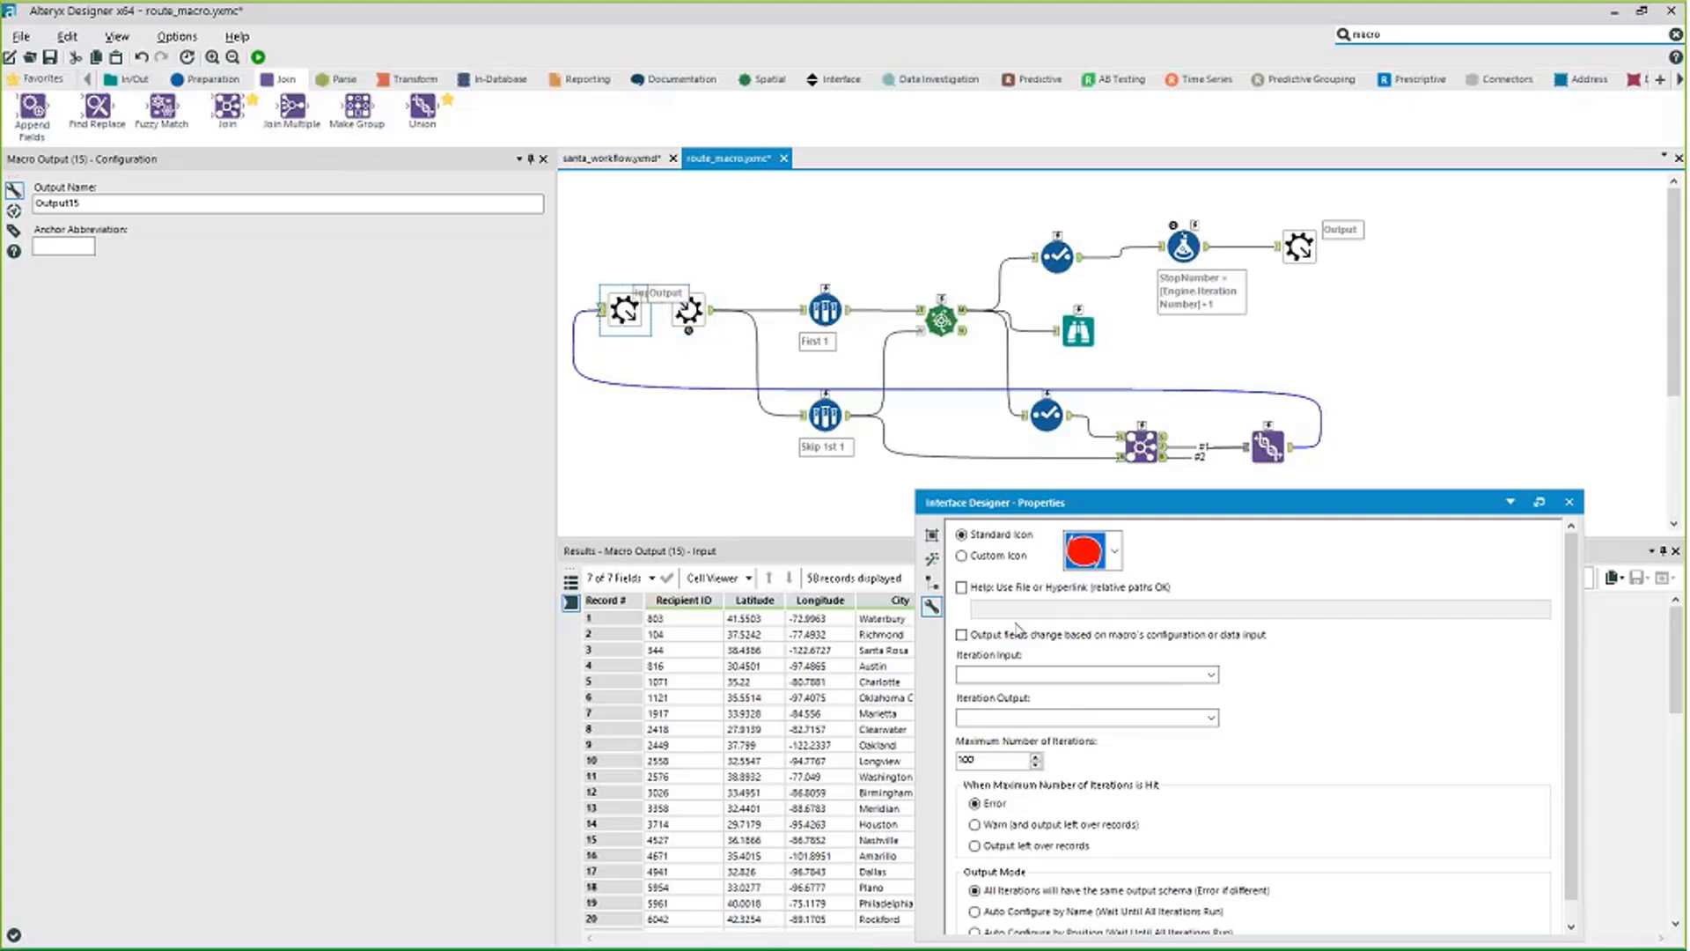
click(1031, 674)
click(1212, 674)
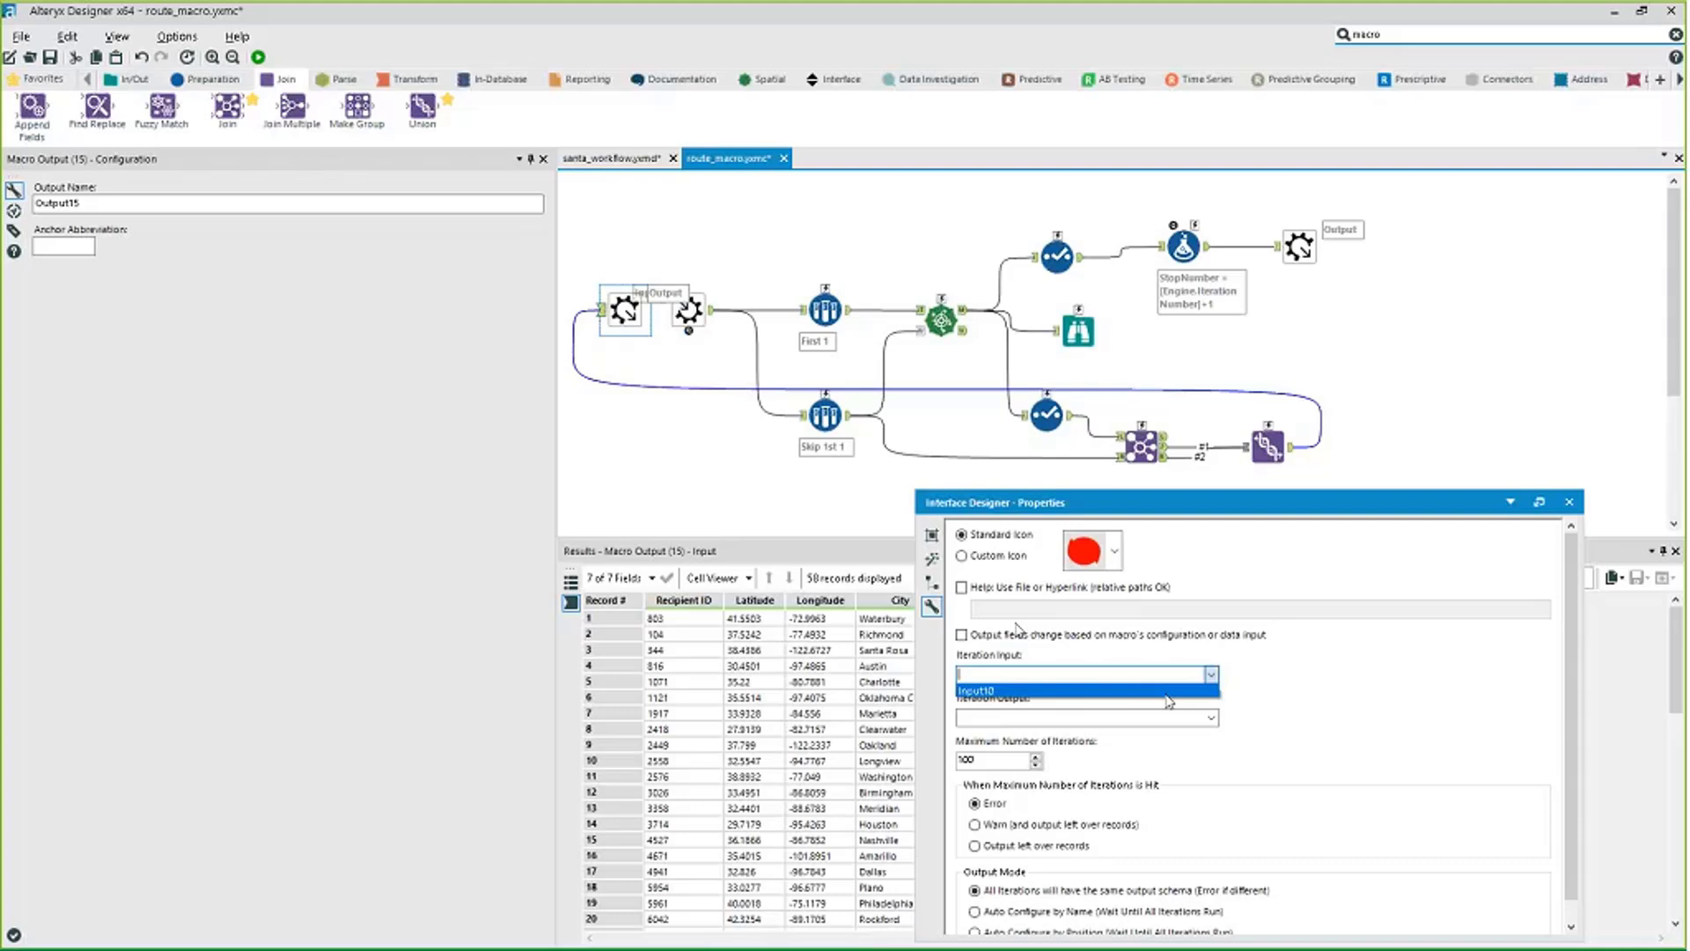
click(1167, 693)
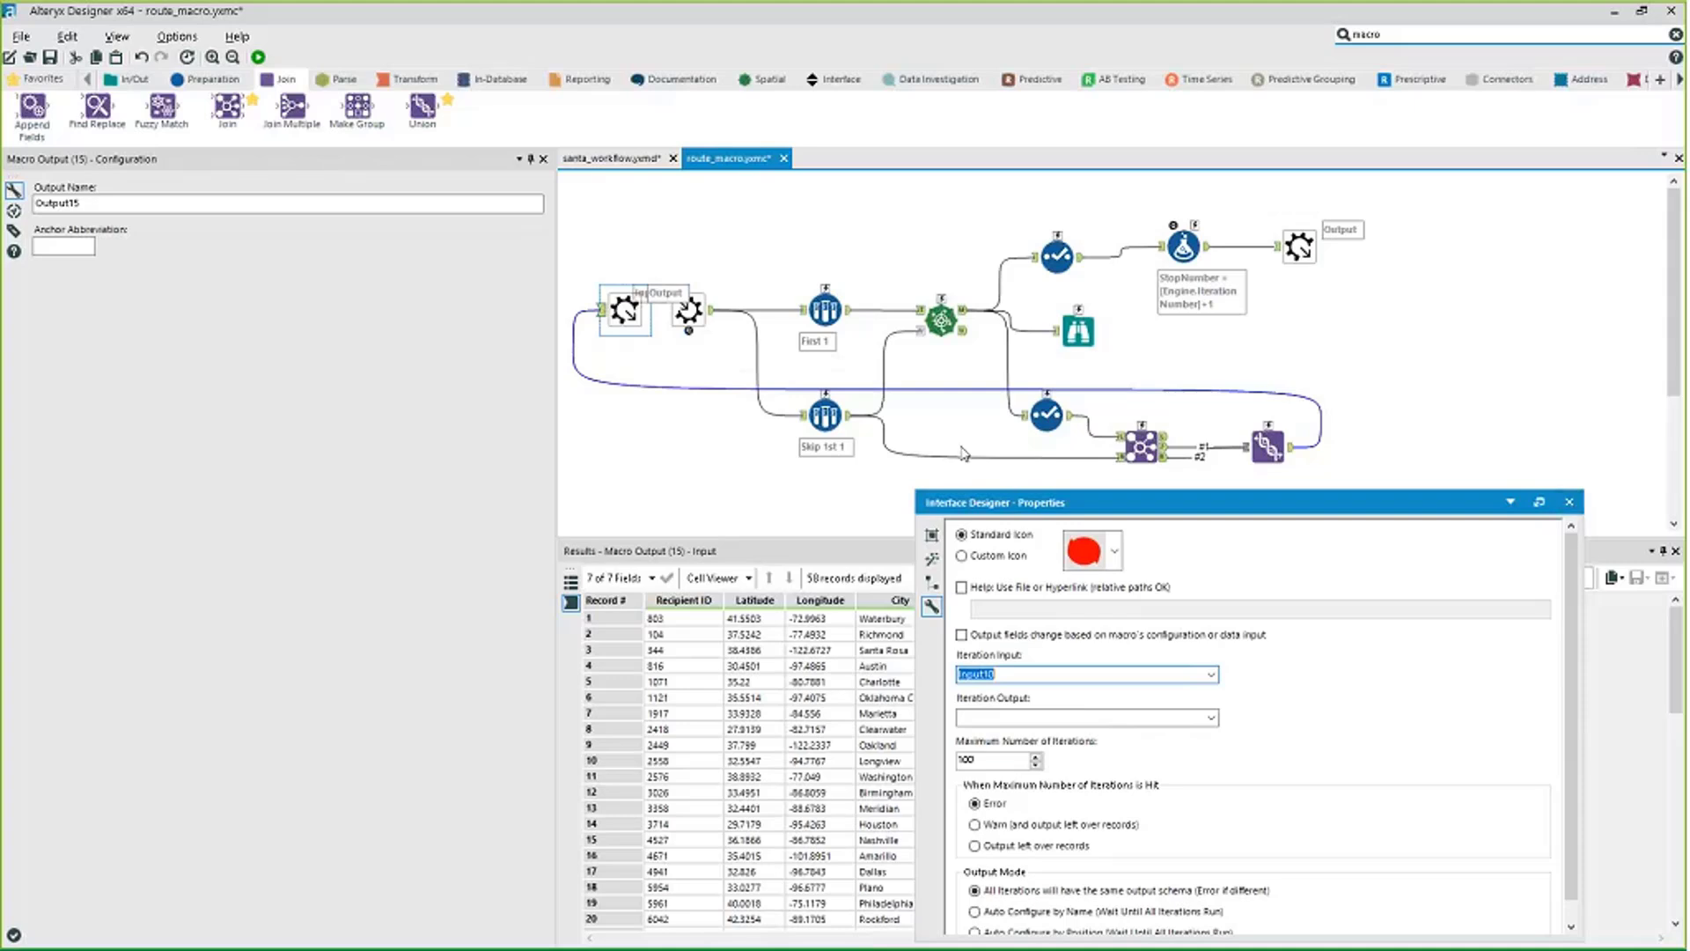
key(ctrl+alt+d)
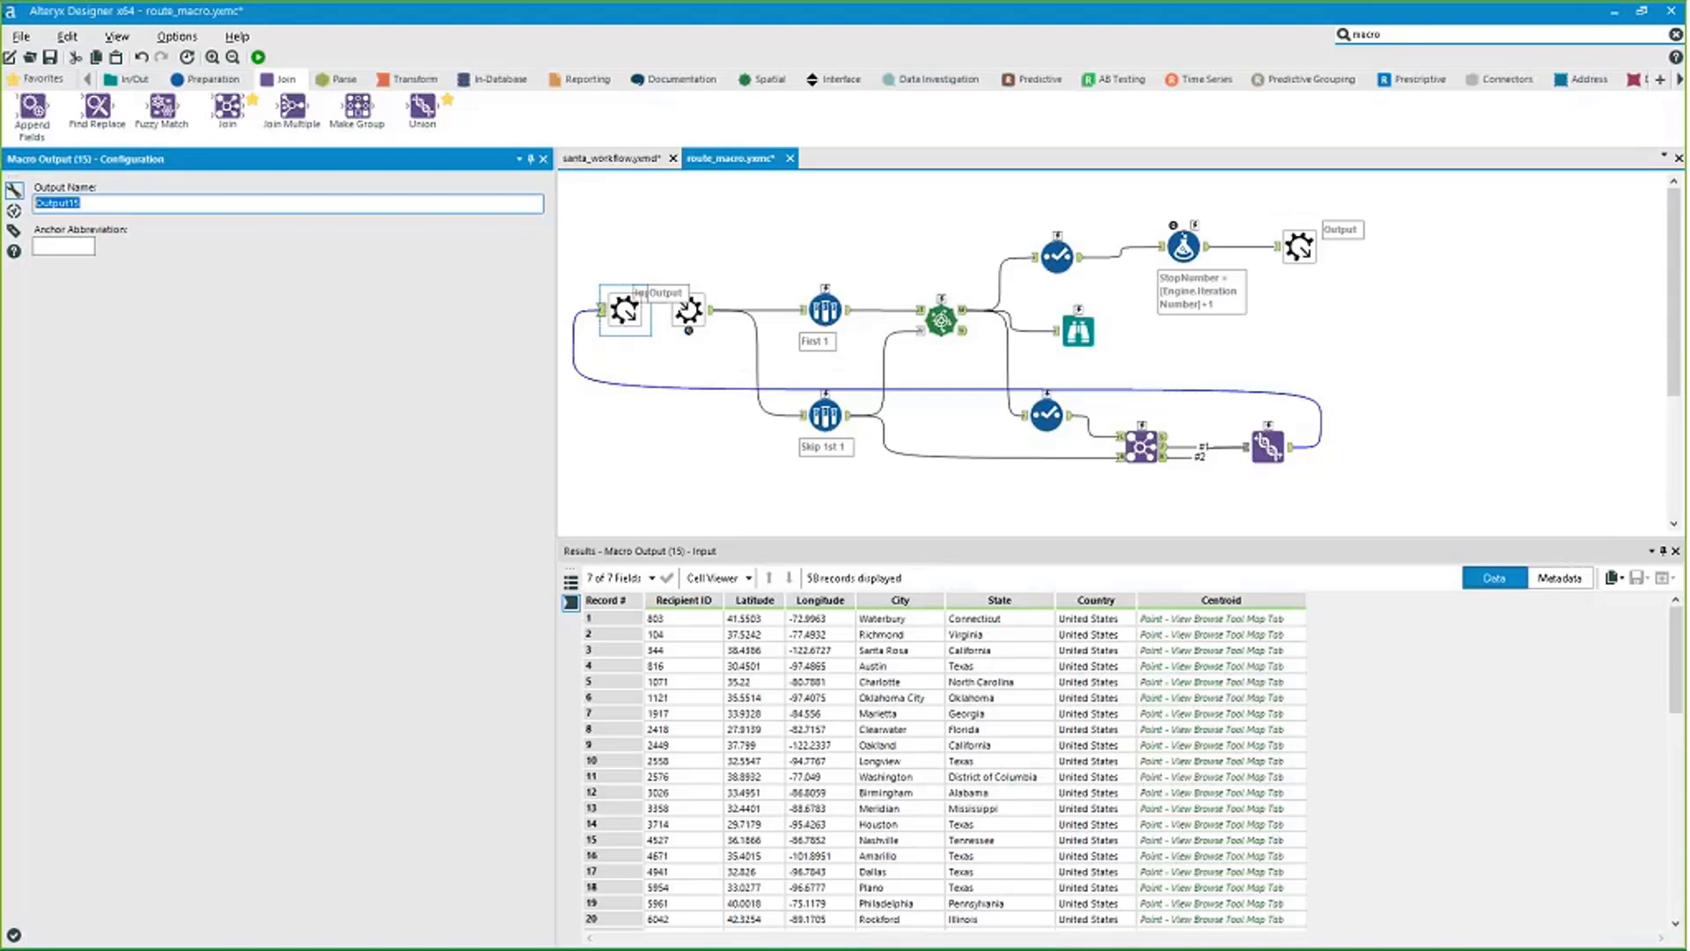
Rename the Macro Output that follows the StopNumber formula as Output.
click(1299, 247)
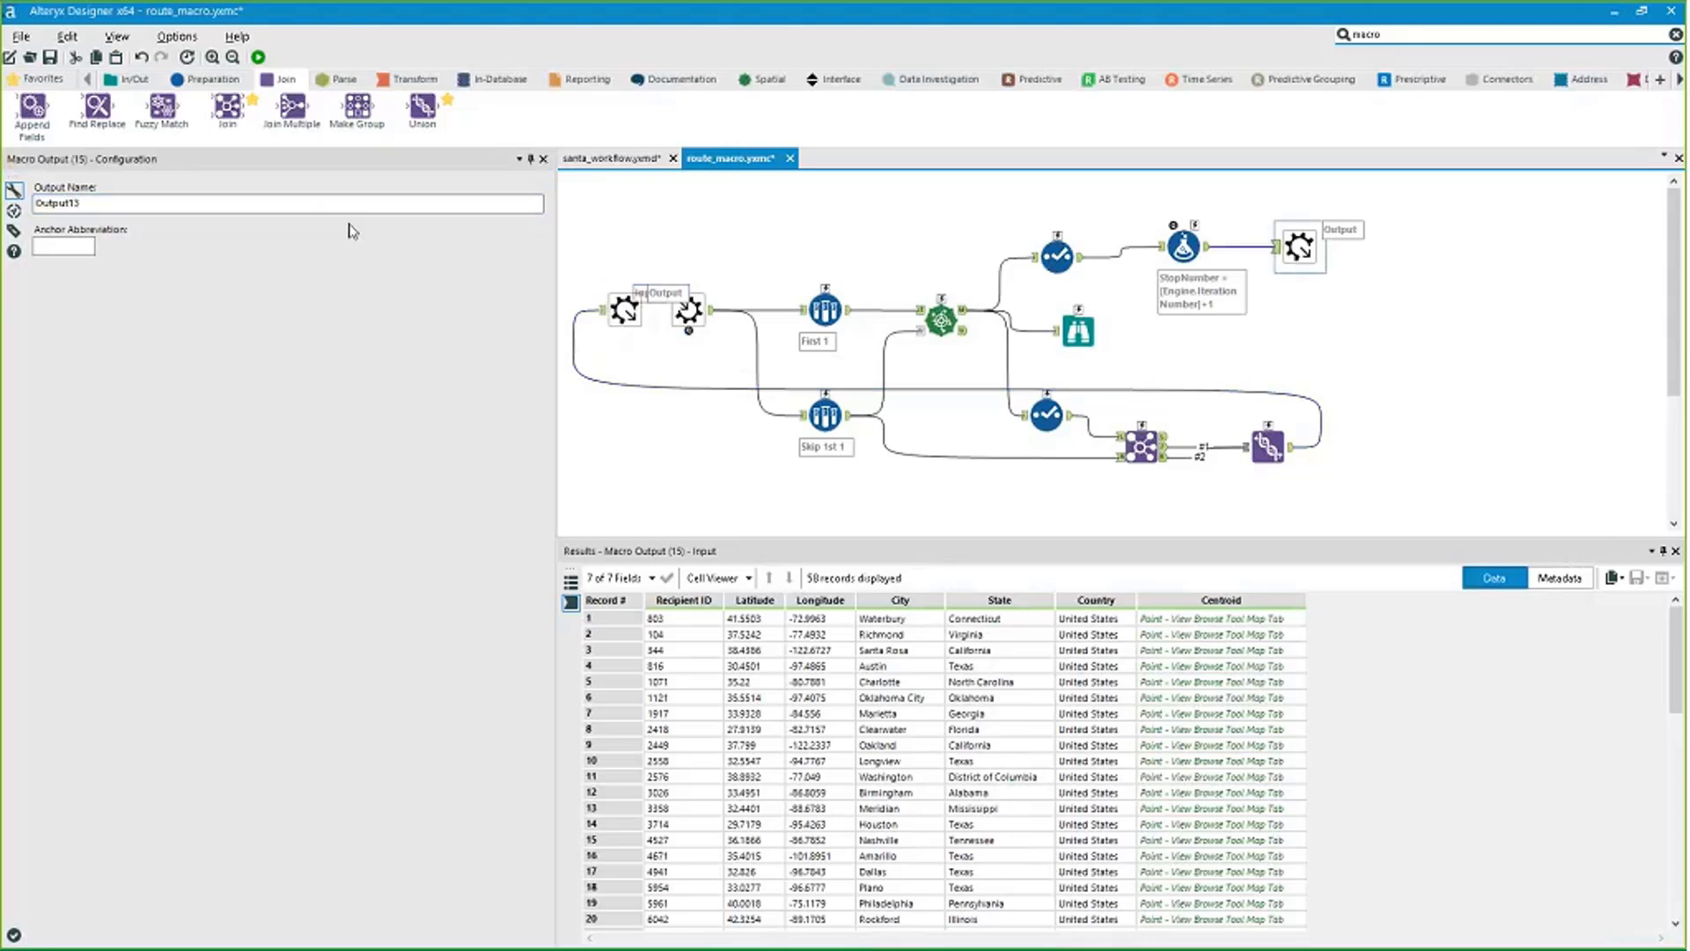
click(255, 200)
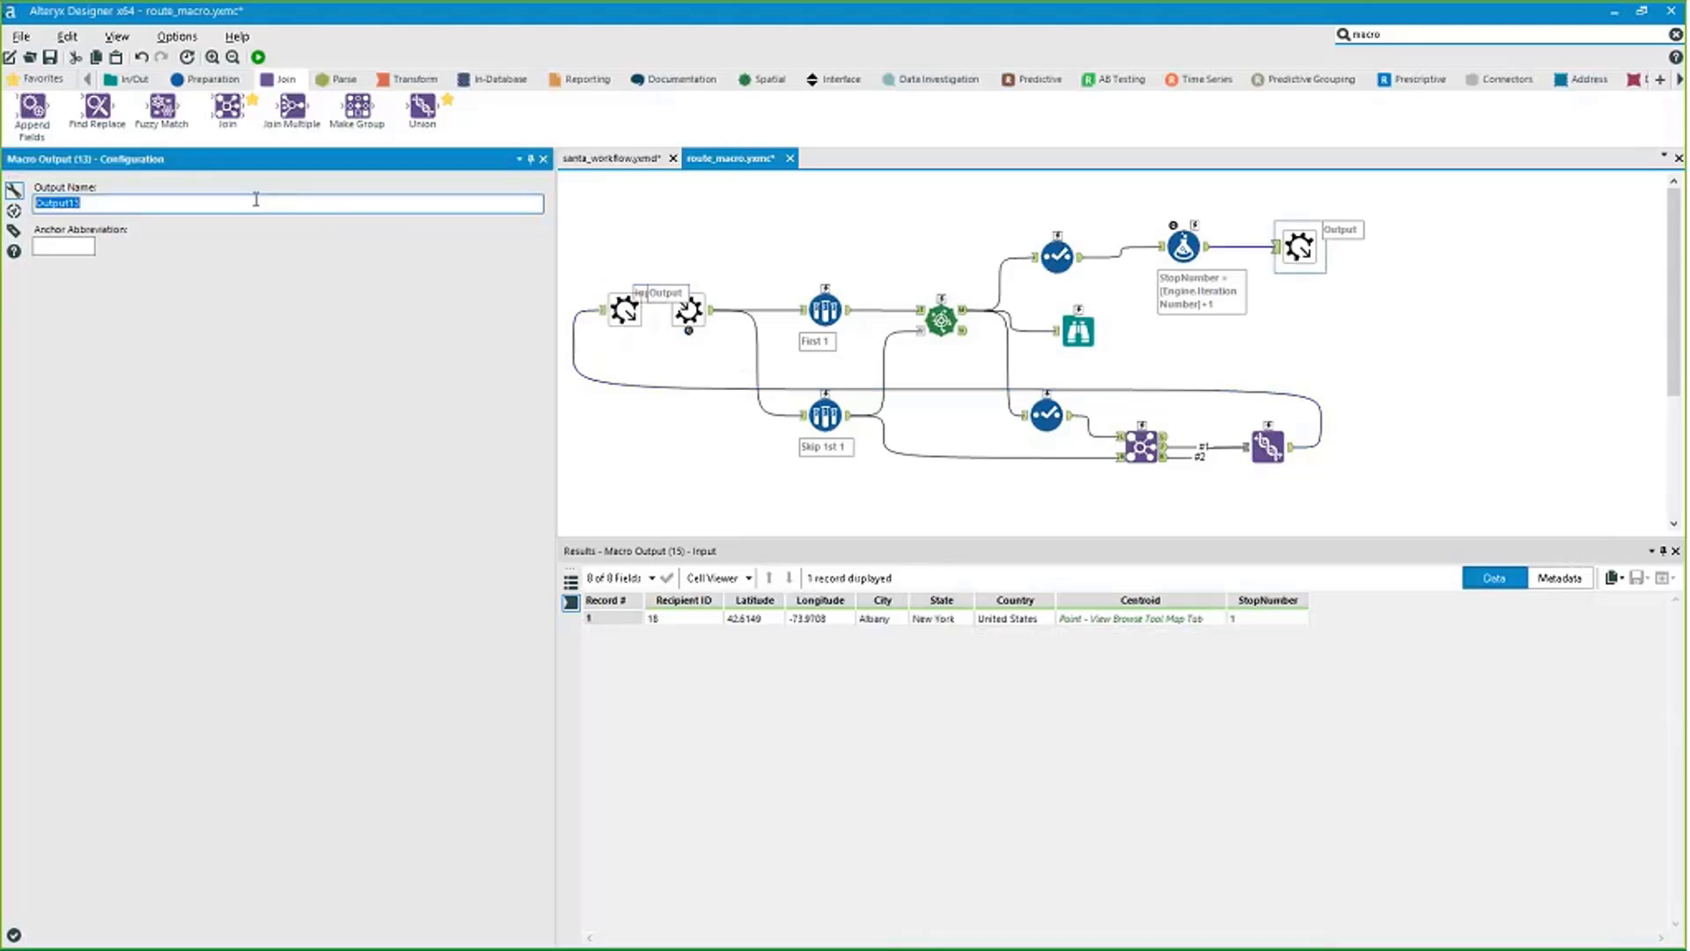
text(Output)
Set the macro's iteration output to Iterate in the Interface Designer and close the designer.
click(116, 36)
click(128, 188)
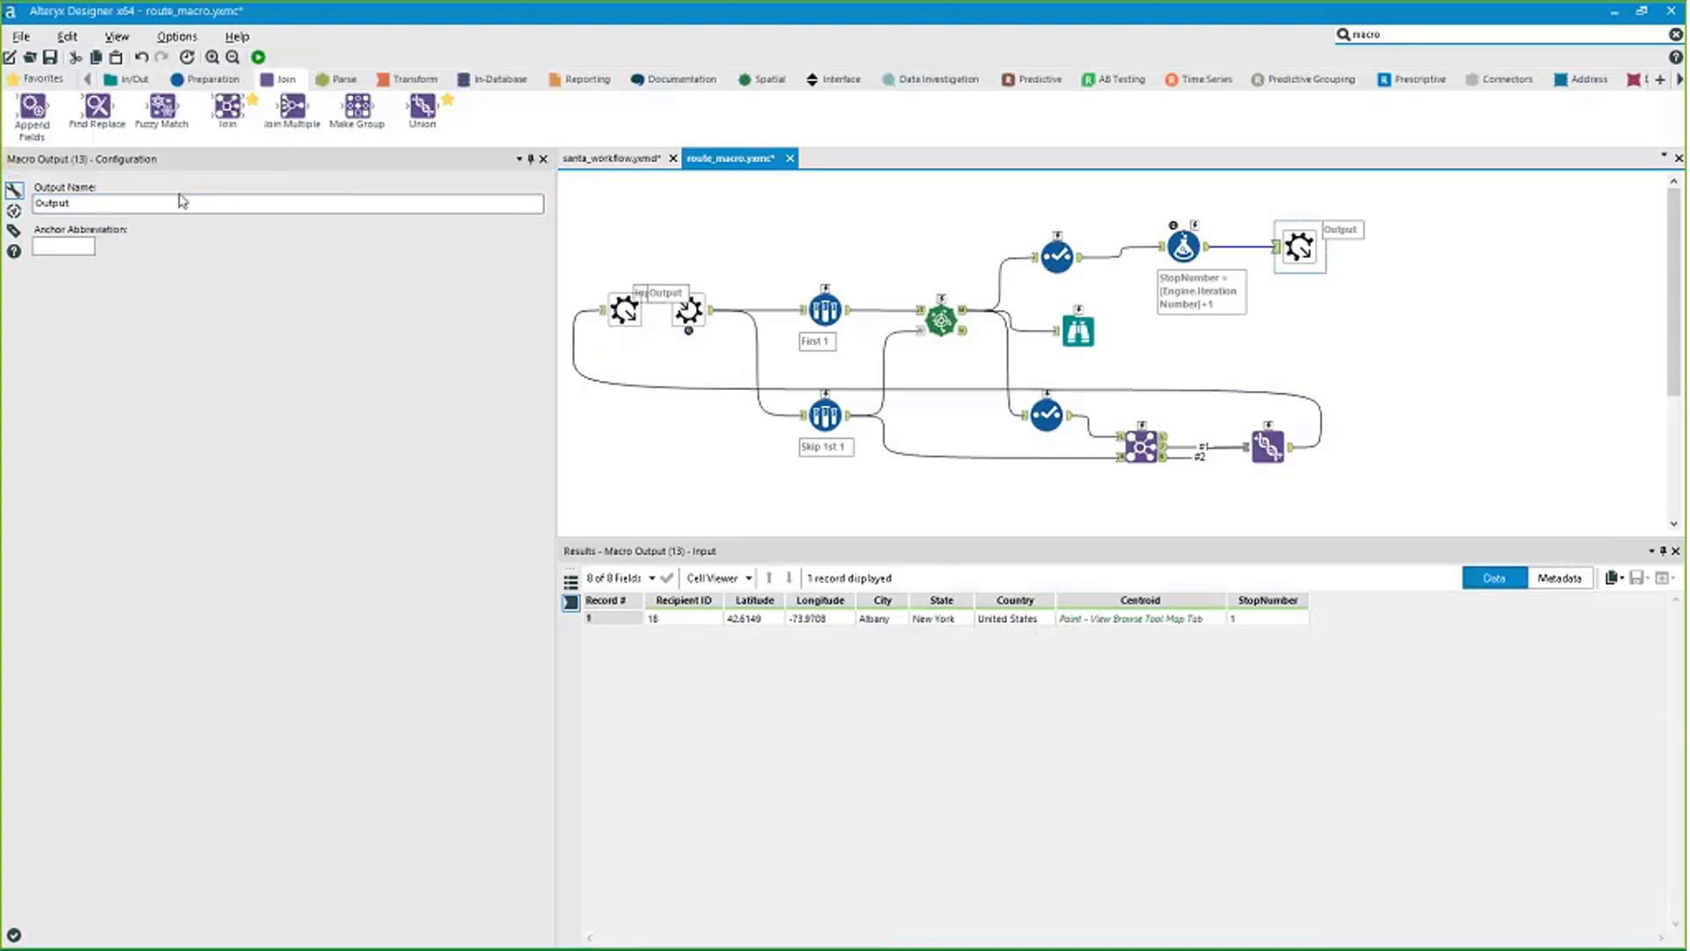
drag(1075, 482, 1030, 355)
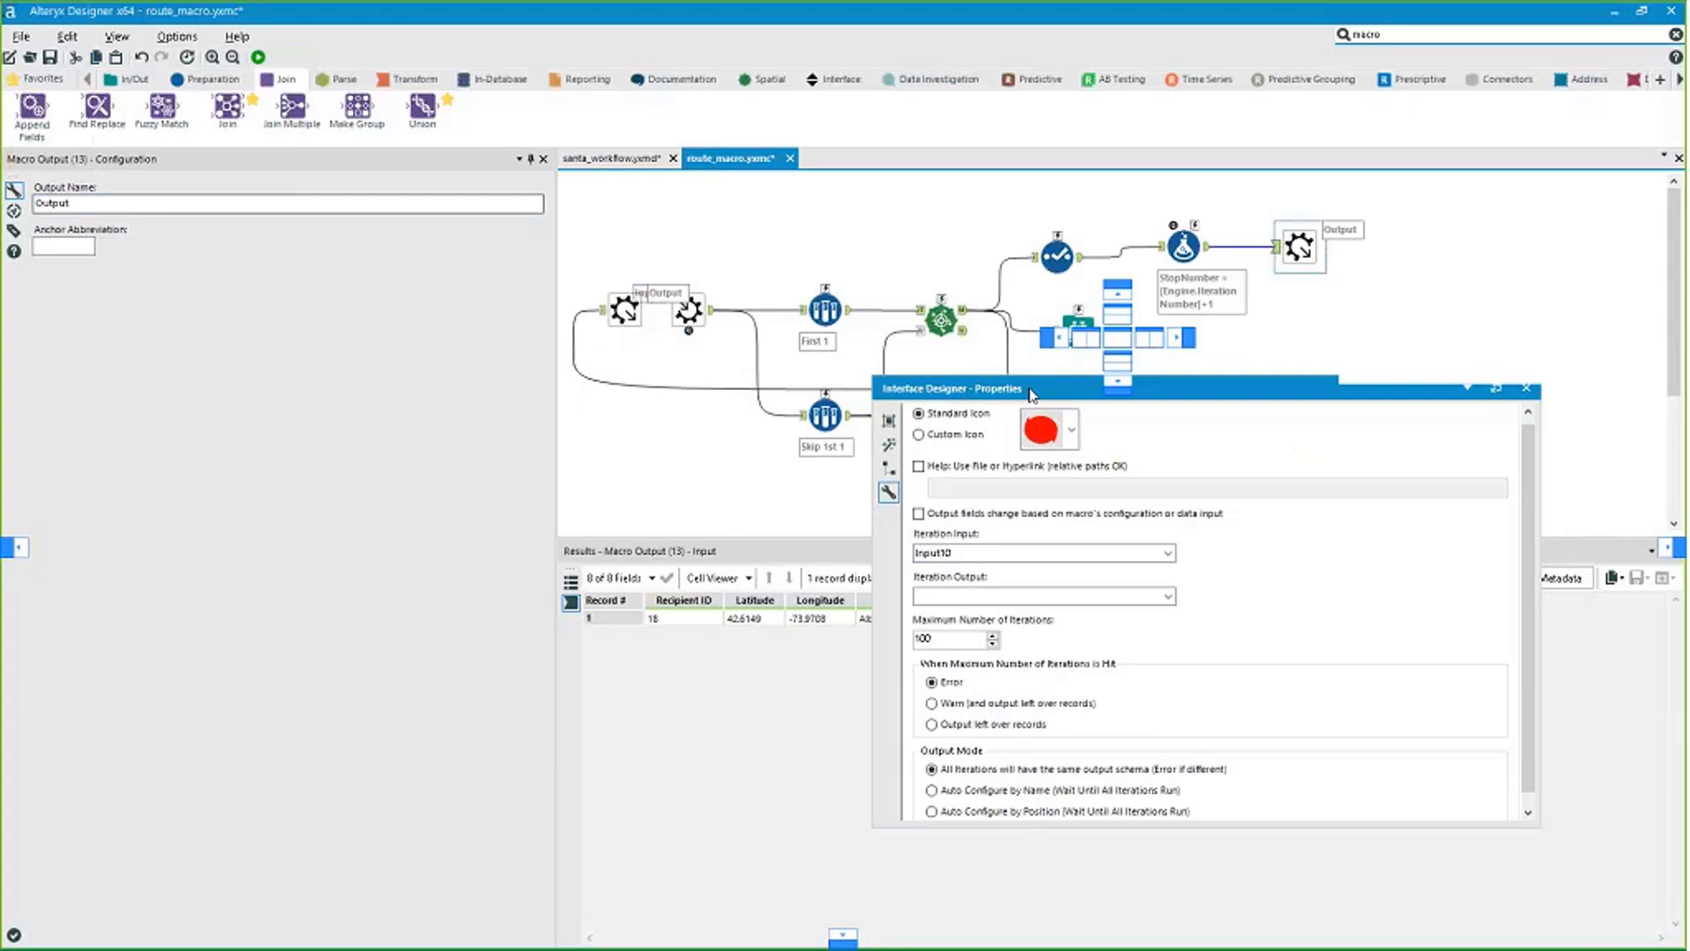
click(1028, 583)
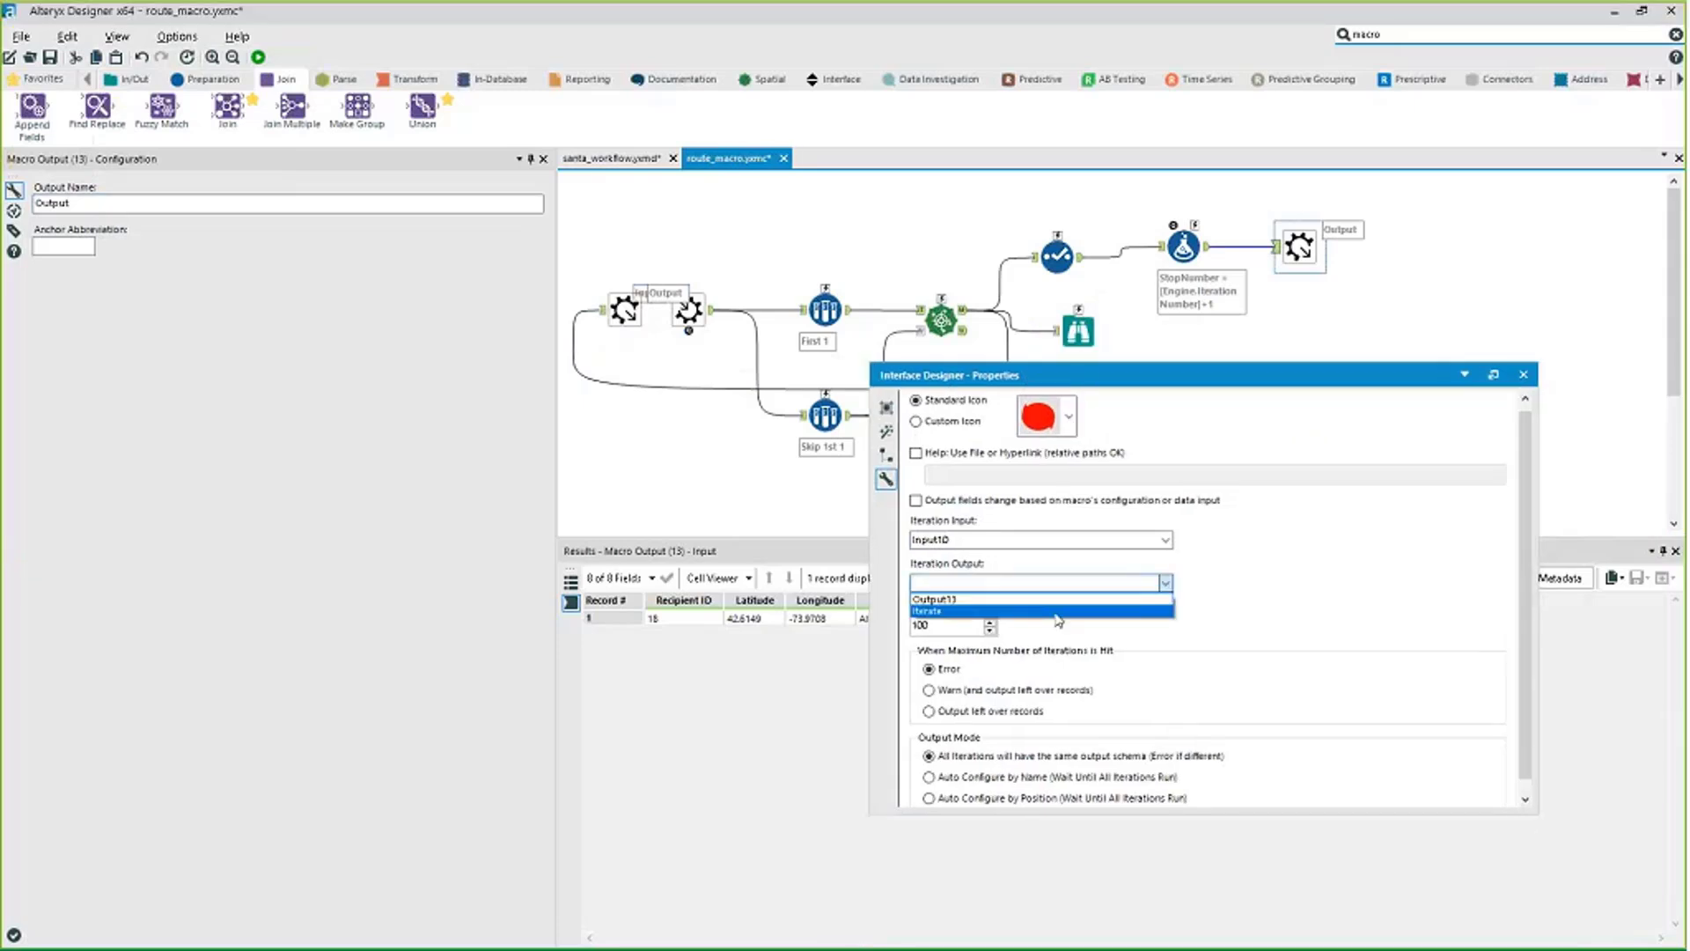
click(1054, 610)
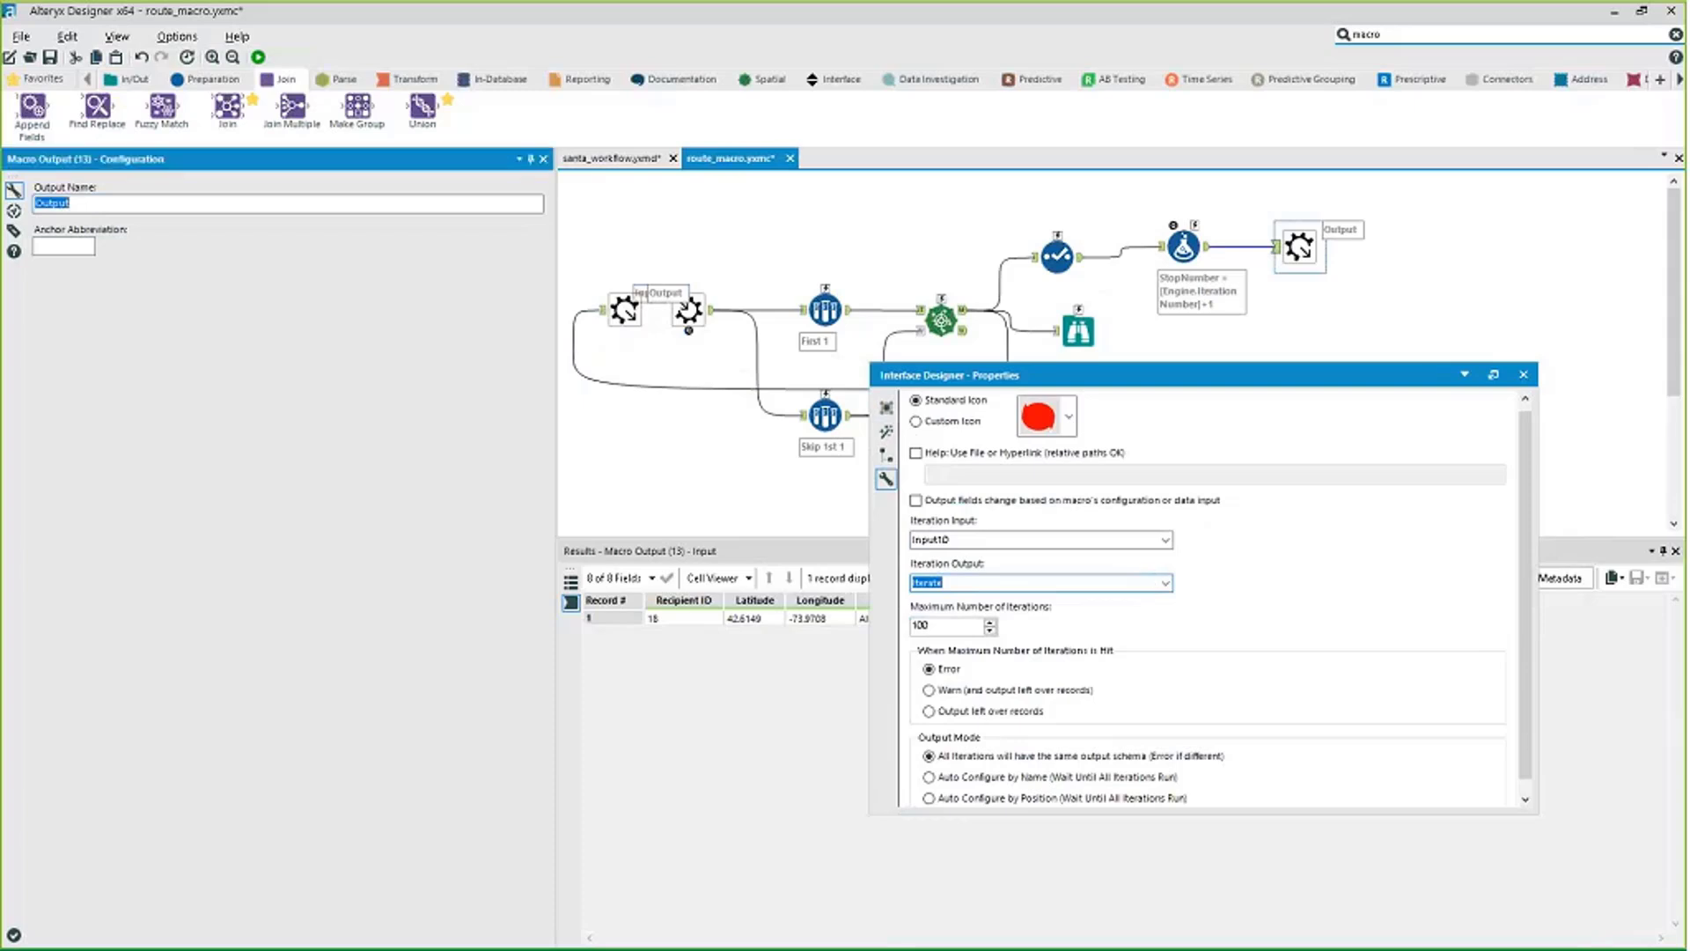
key(ctrl+r)
click(1294, 326)
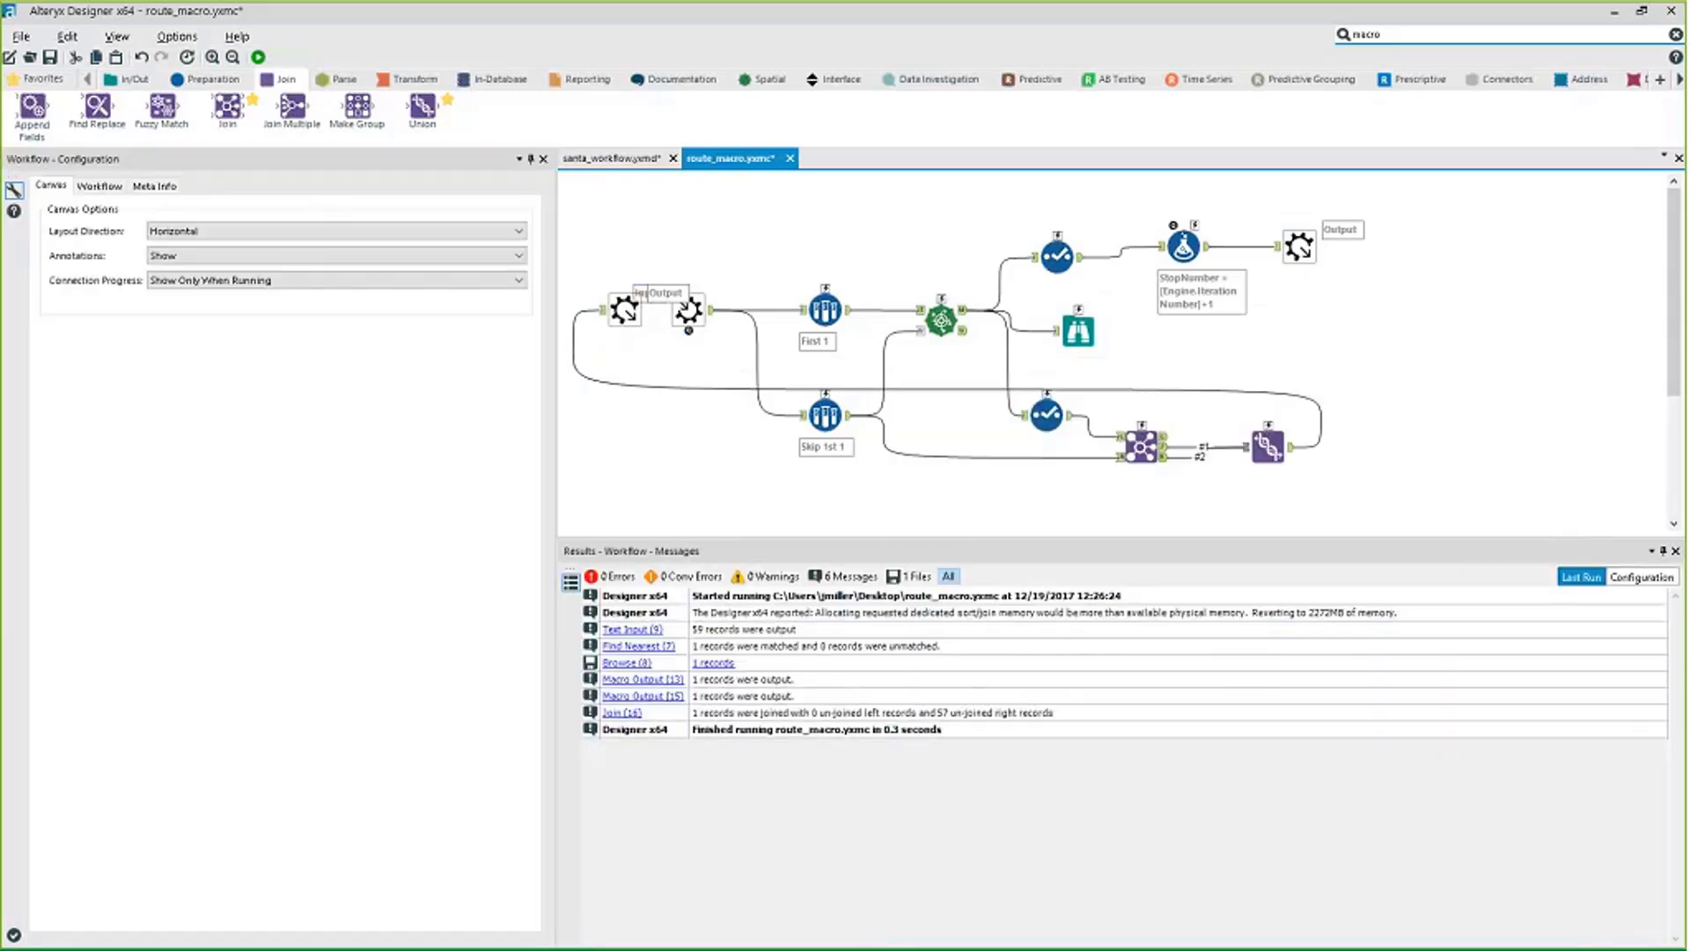
Reopen the macro properties in the Interface Designer and reselect Iterate as the iteration output.
click(117, 36)
click(189, 201)
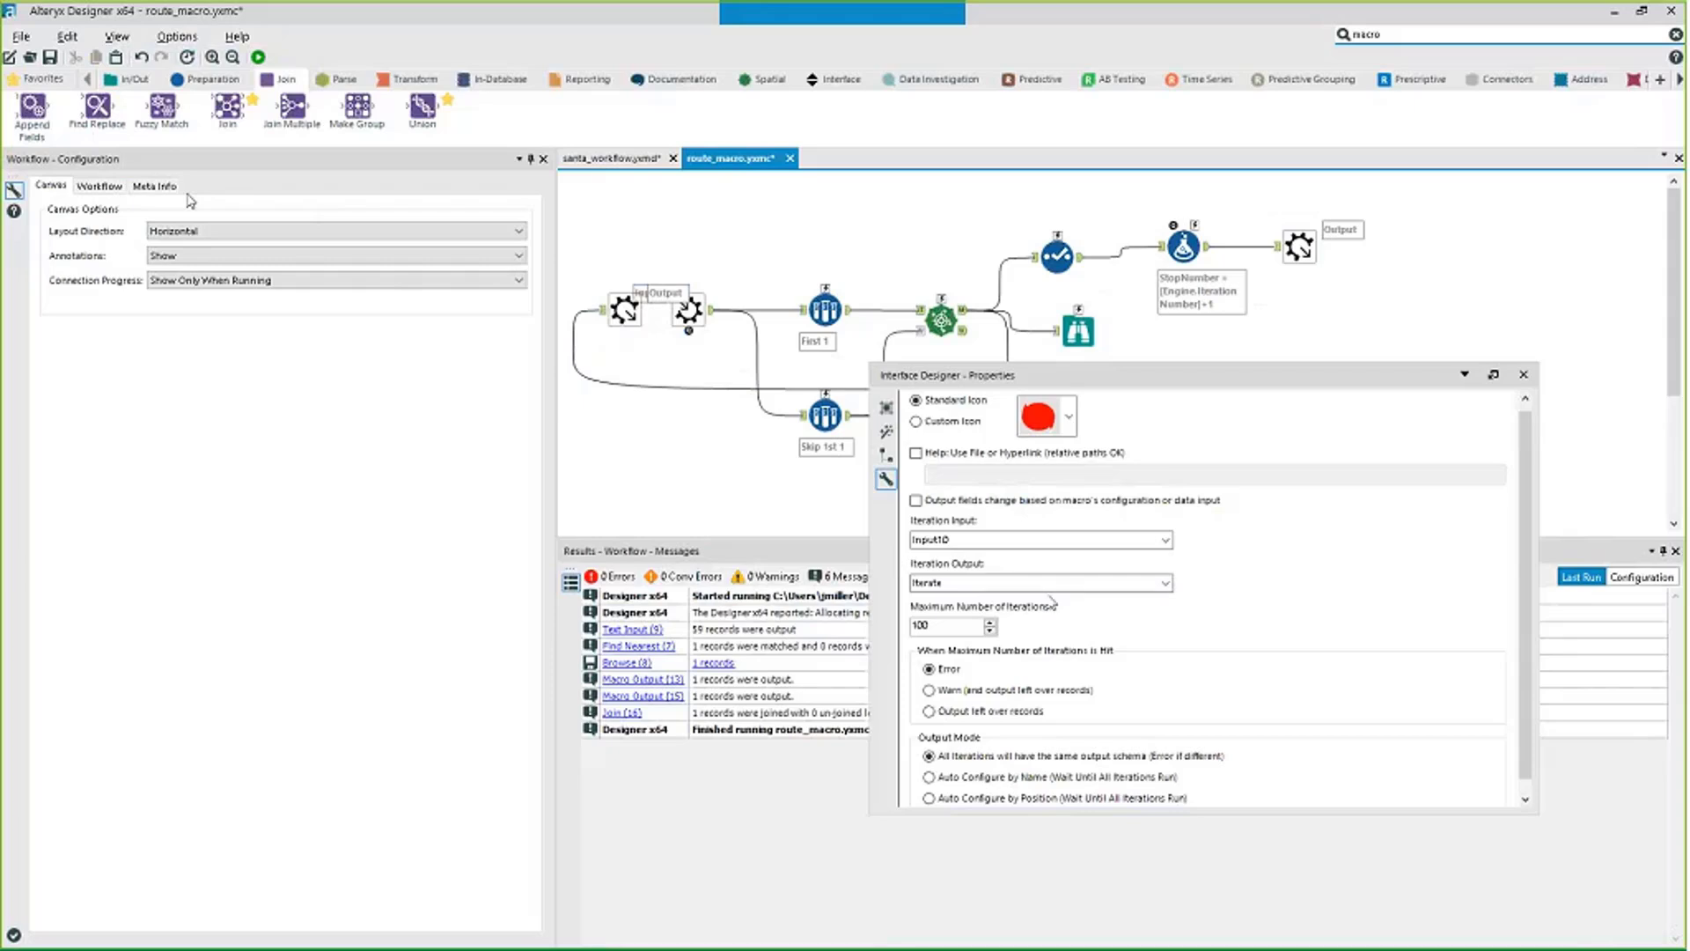
click(1164, 582)
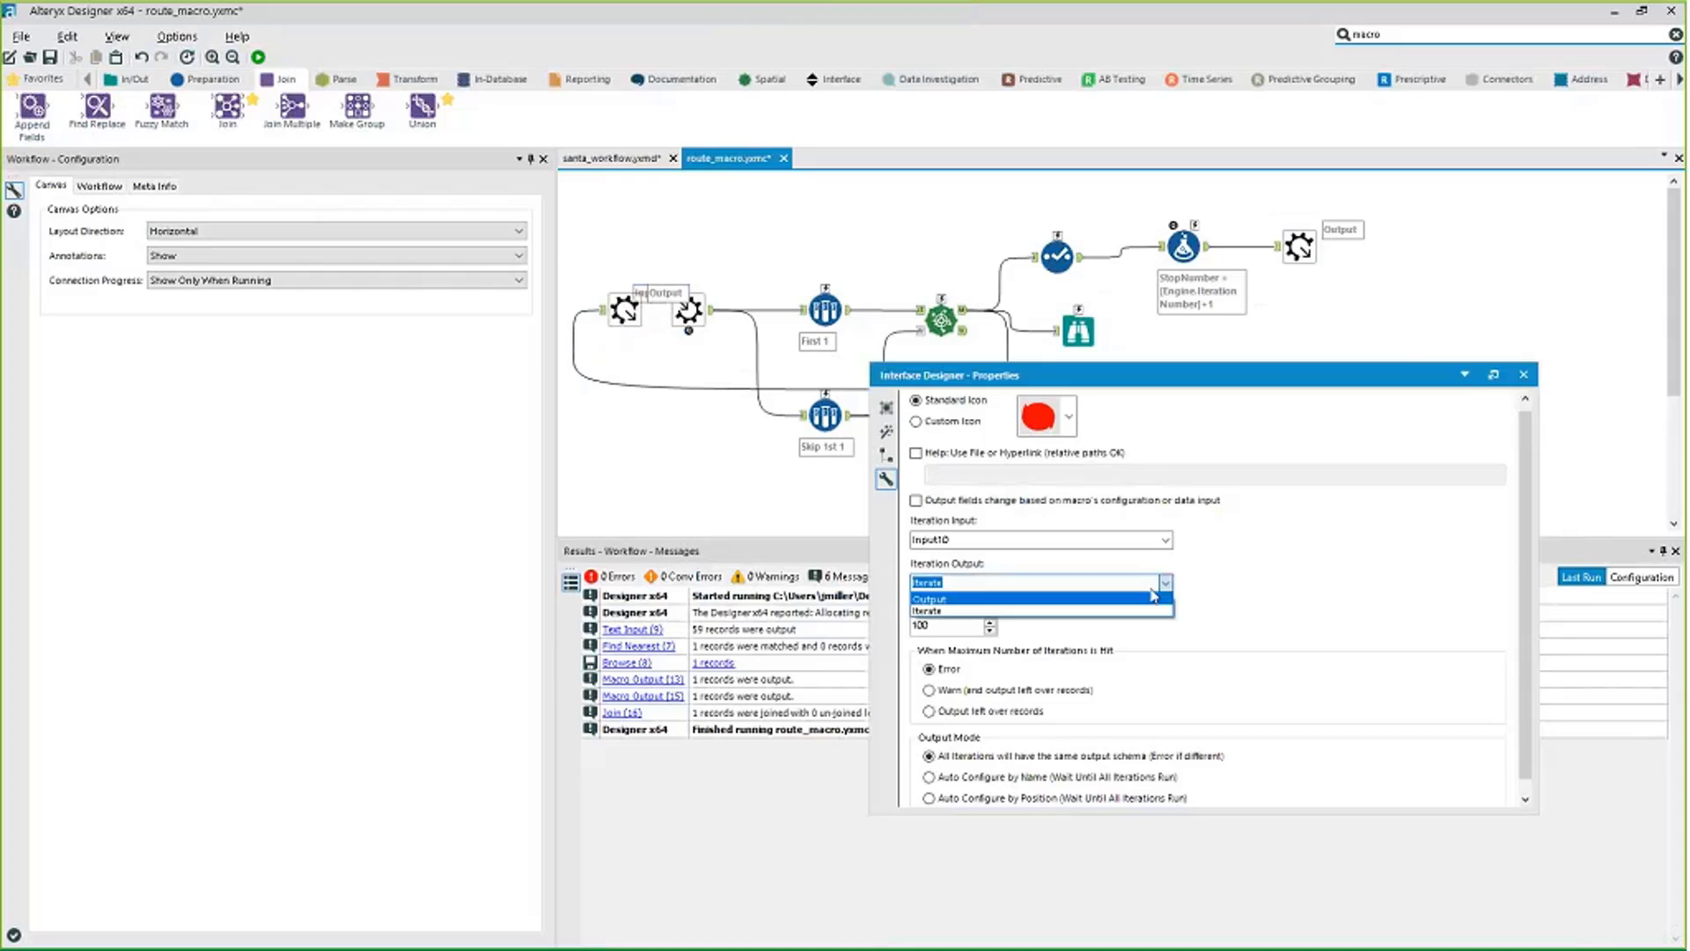
click(1146, 611)
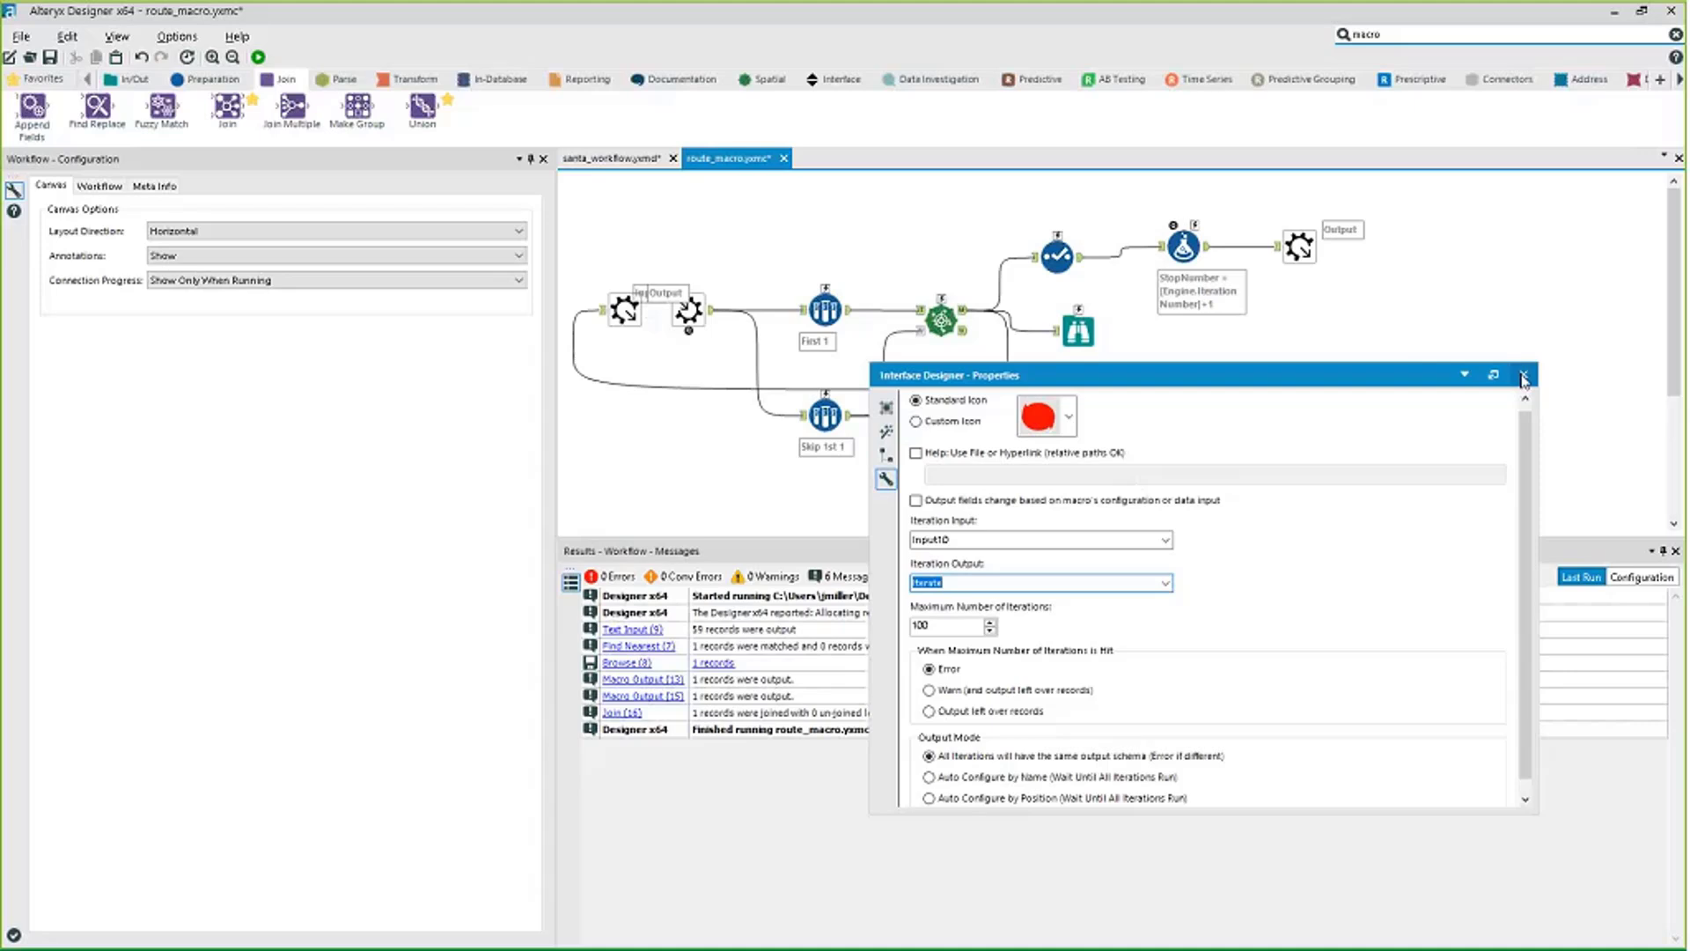
drag(1222, 375, 923, 378)
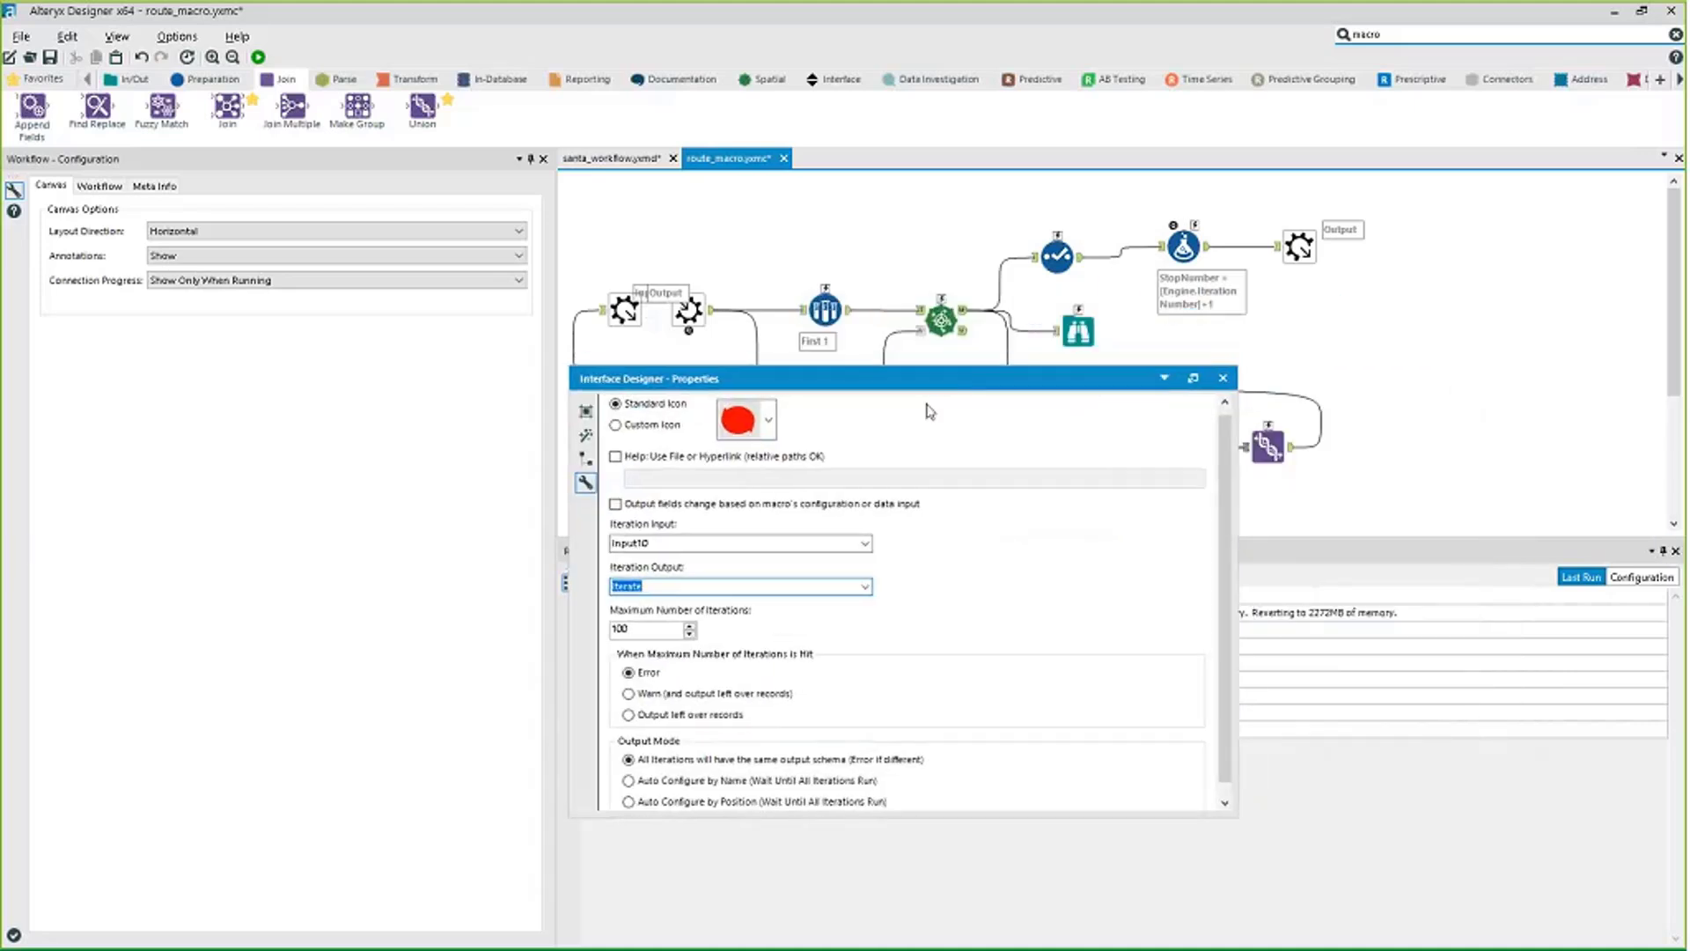
Set the maximum number of iterations to 20 with a warning and output of left over records, and save the macro.
double_click(642, 628)
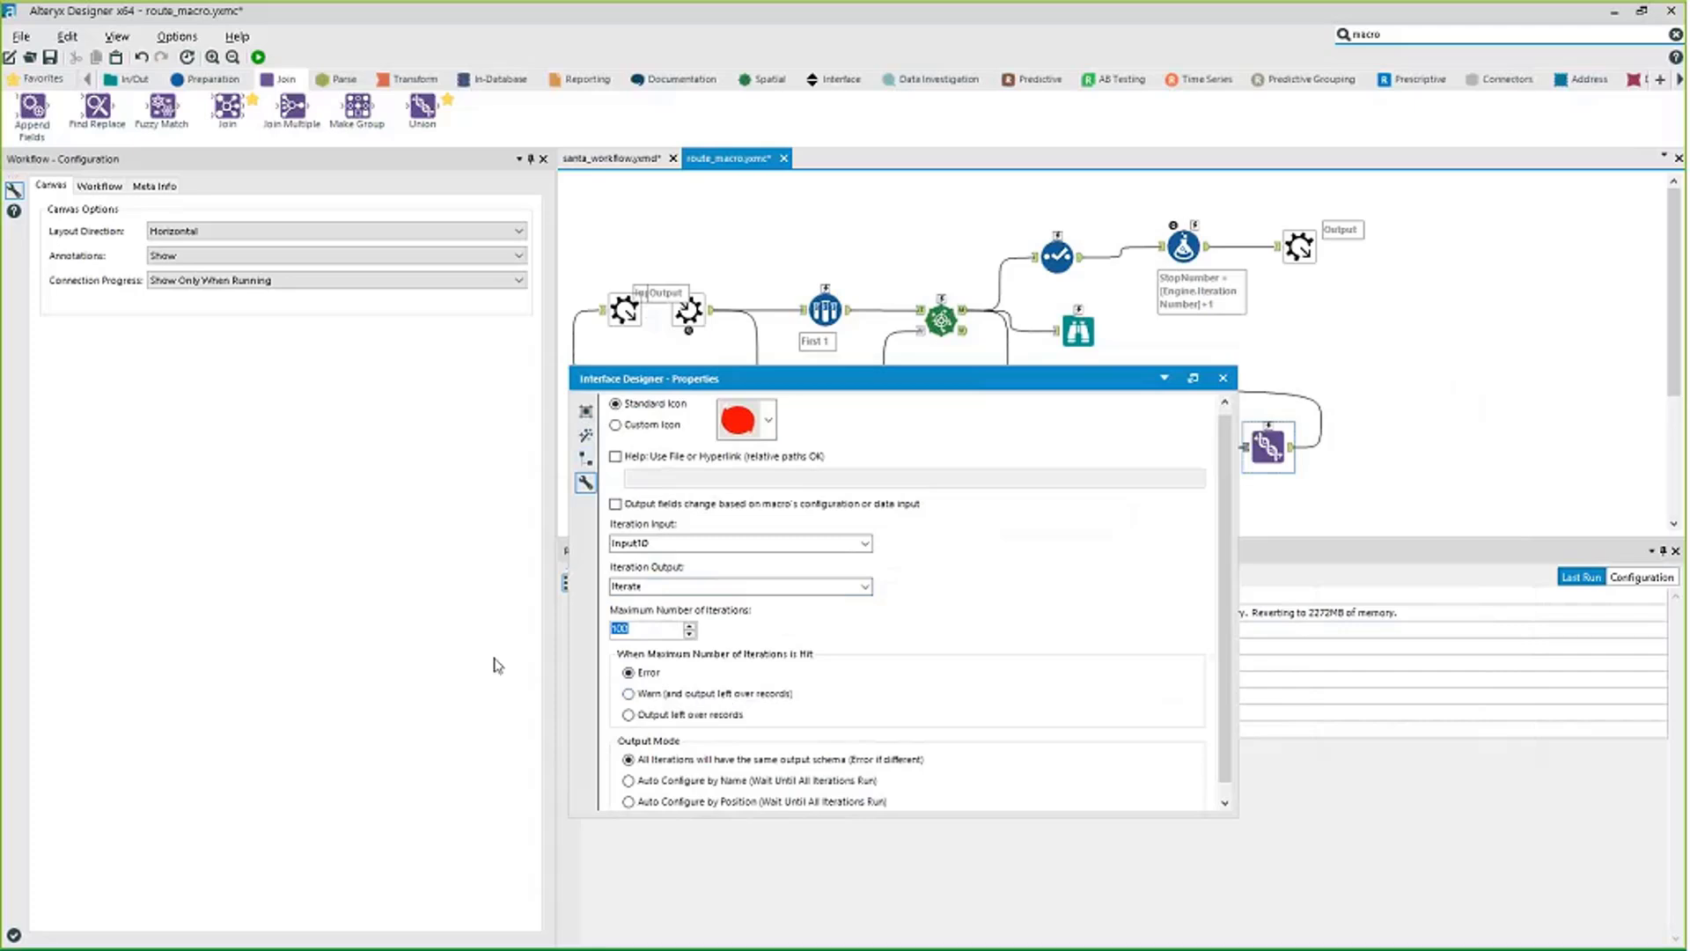
text(2)
text(0)
click(628, 693)
scroll(1151, 702, down, 1)
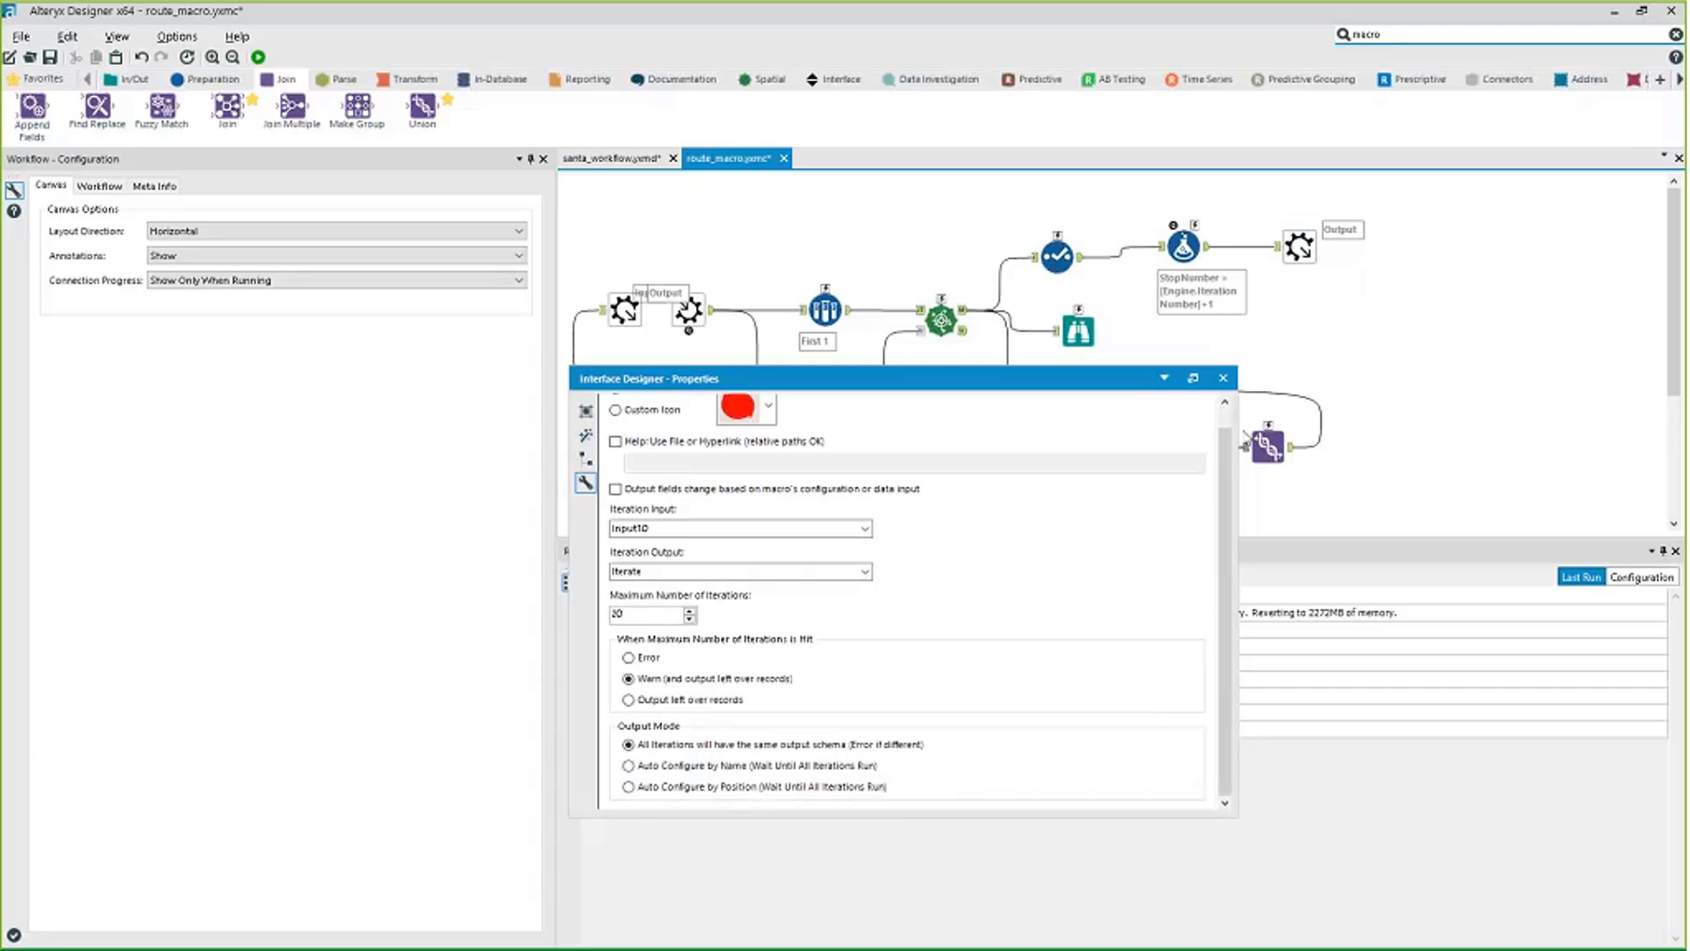
key(ctrl+alt+d)
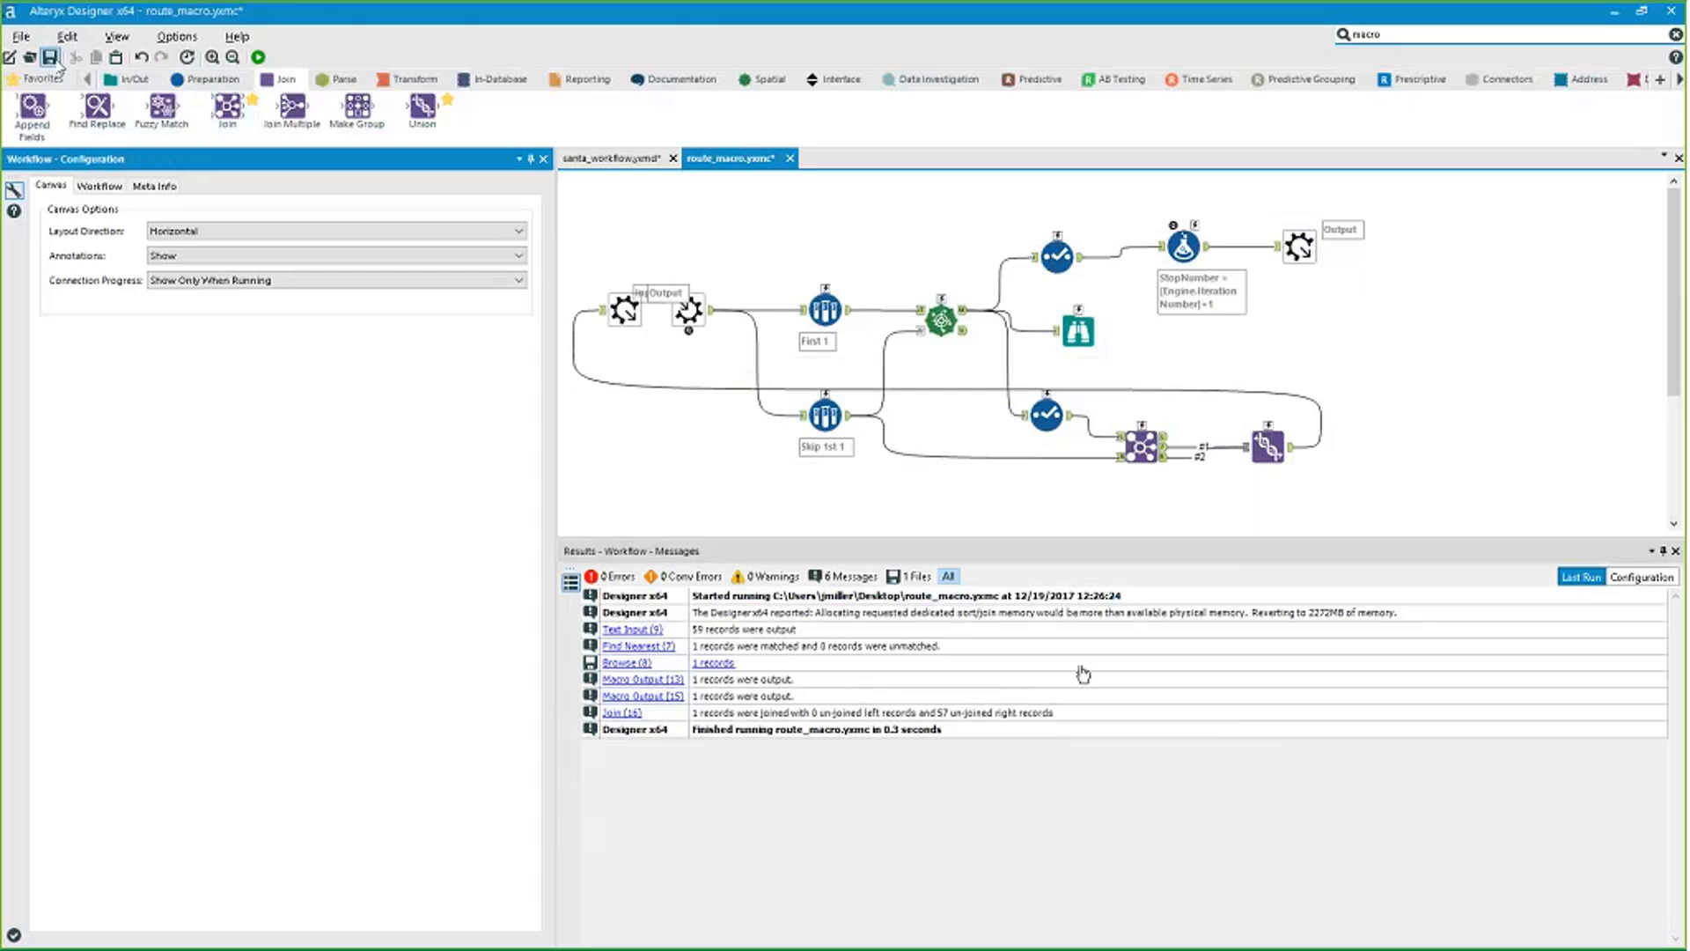
key(ctrl+s)
Switch to santa_workflow, accept the refreshed macro and connect the Create Points output to the route_macro input.
key(ctrl+Tab)
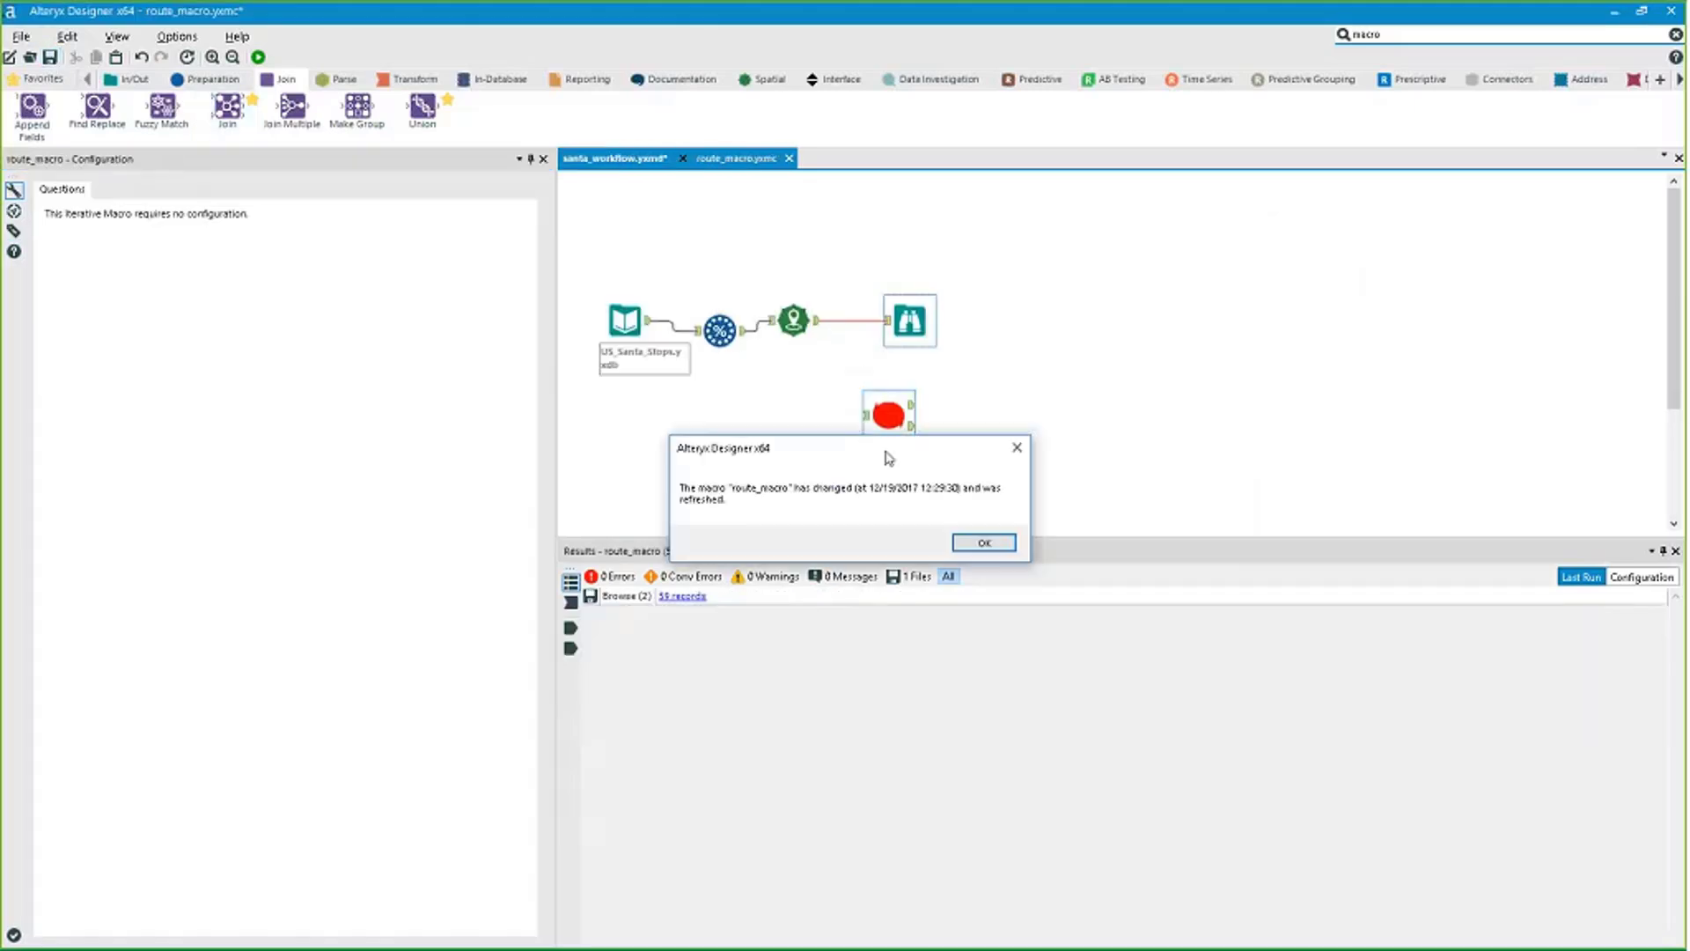
key(Return)
drag(818, 321, 864, 415)
key(ctrl+r)
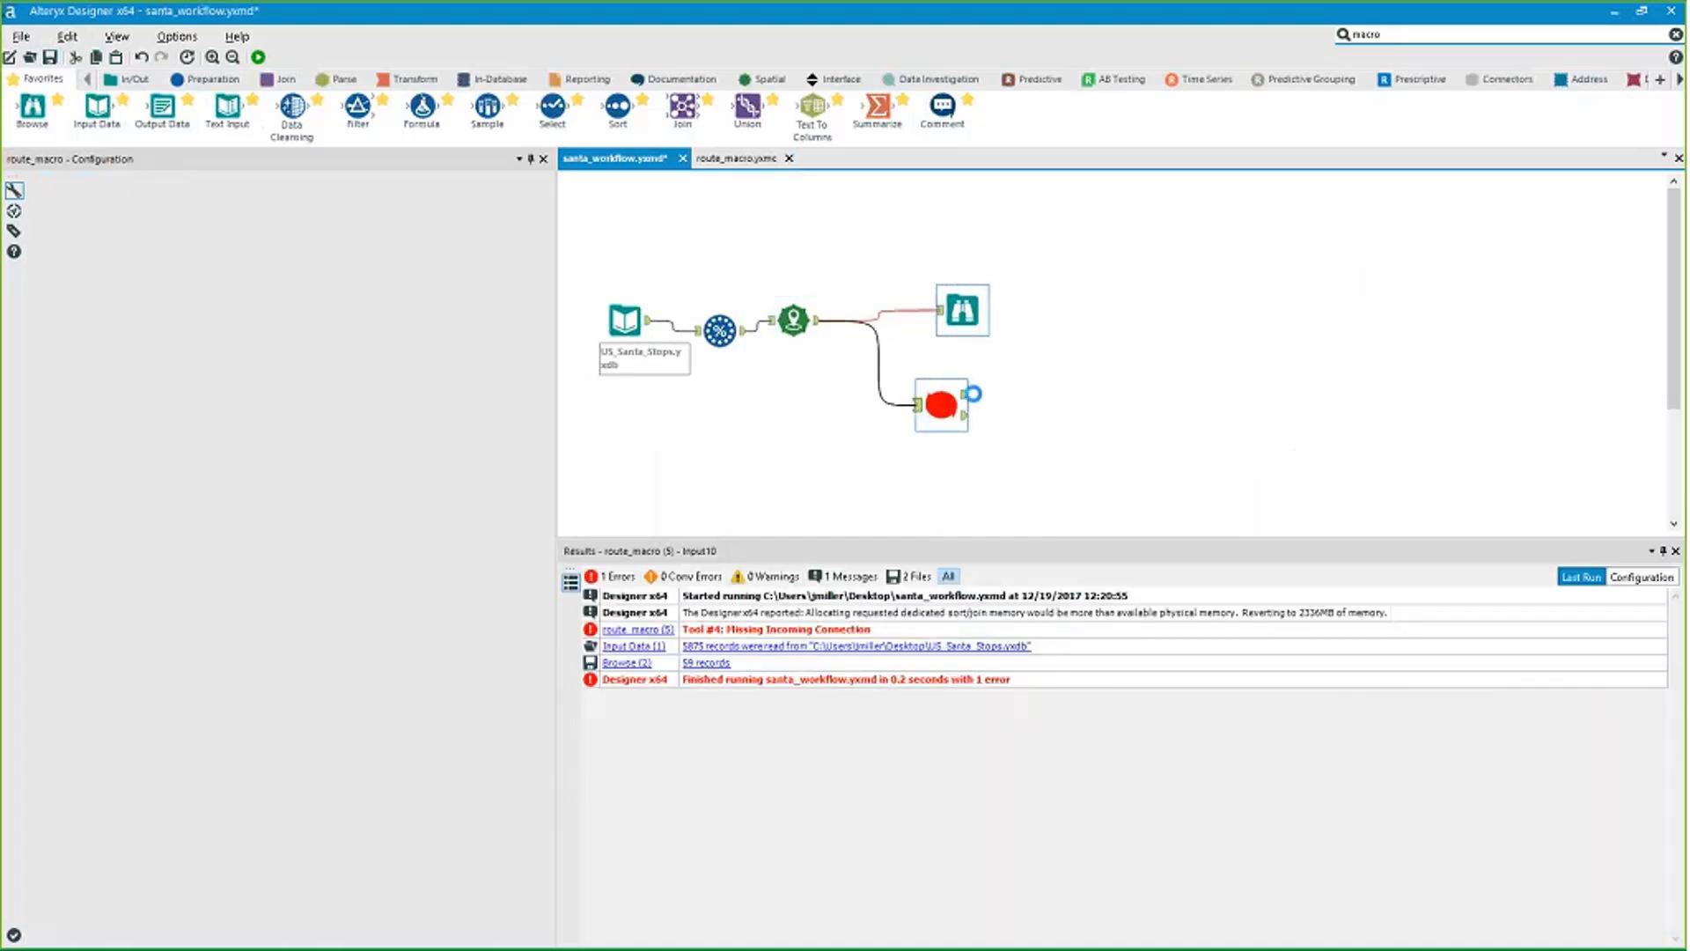
click(656, 418)
scroll(656, 417, up, 3)
click(1191, 386)
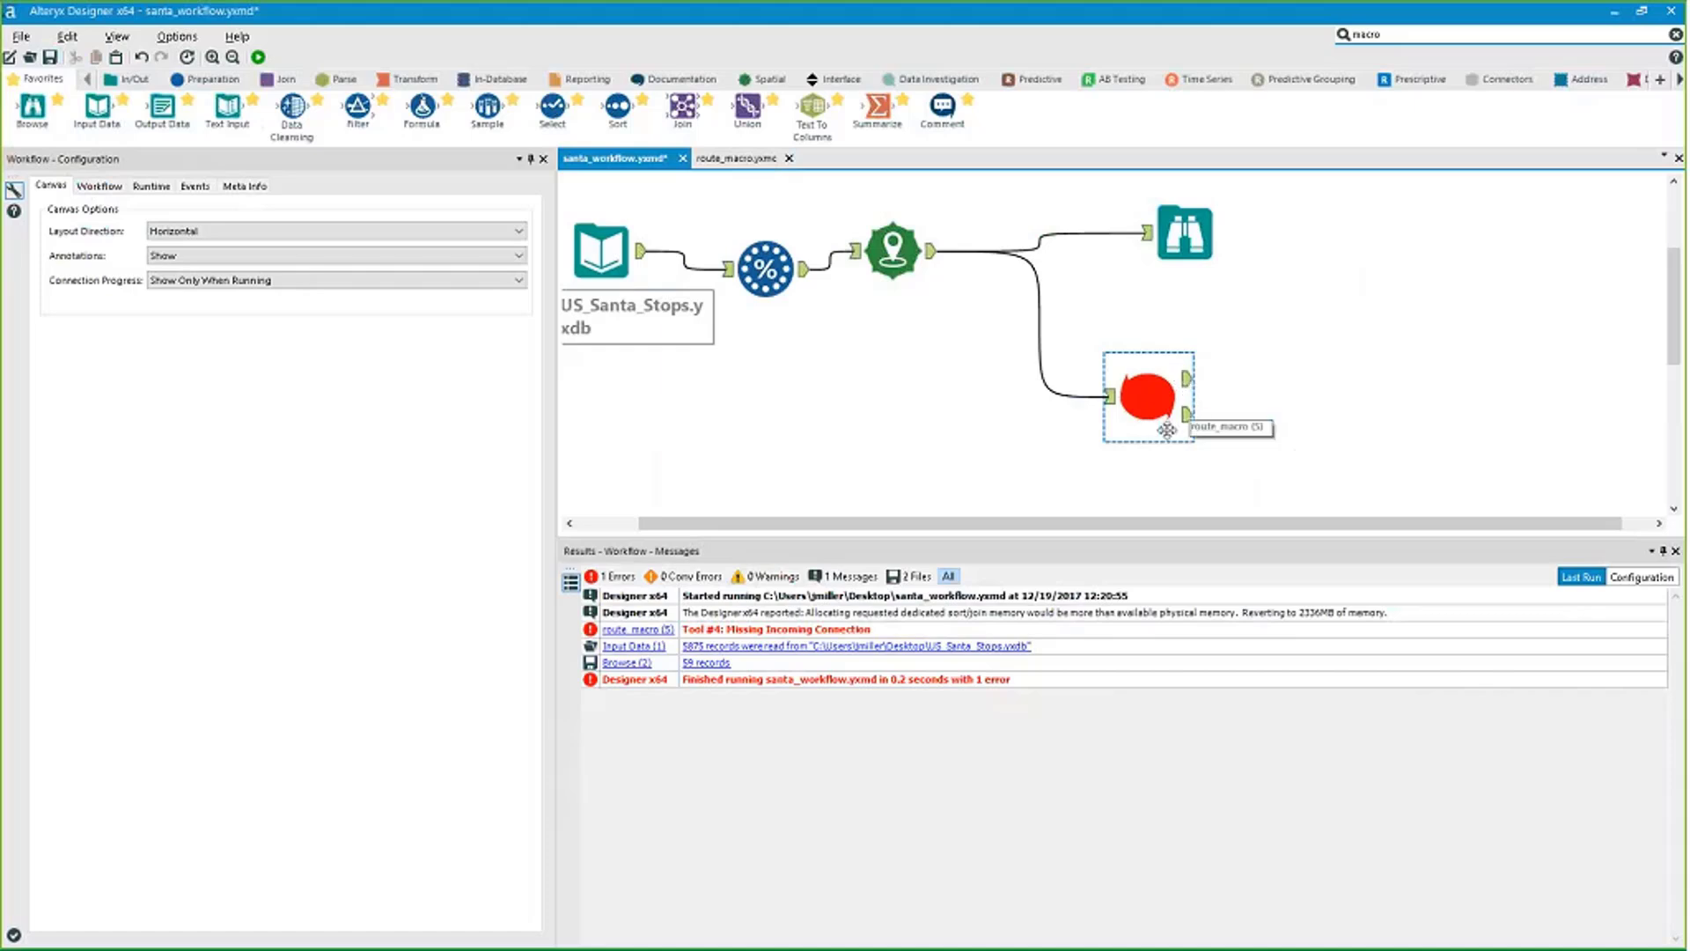
In route_macro, give the Macro Output named Output the anchor abbreviation O.
click(732, 158)
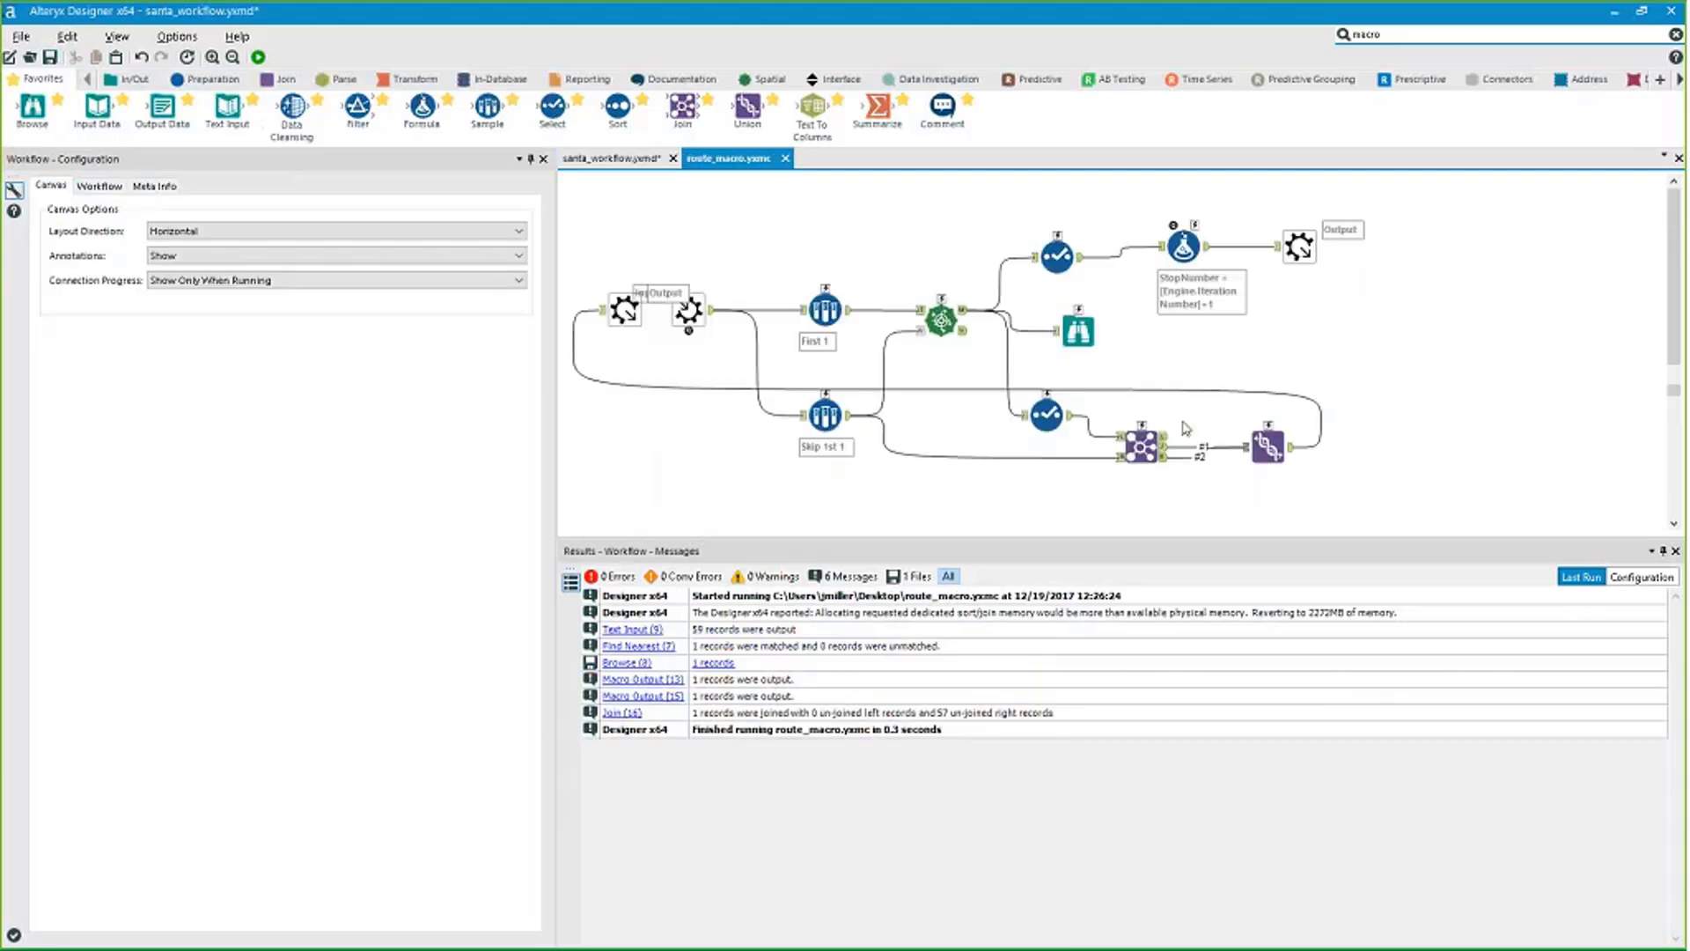
click(1298, 247)
click(84, 250)
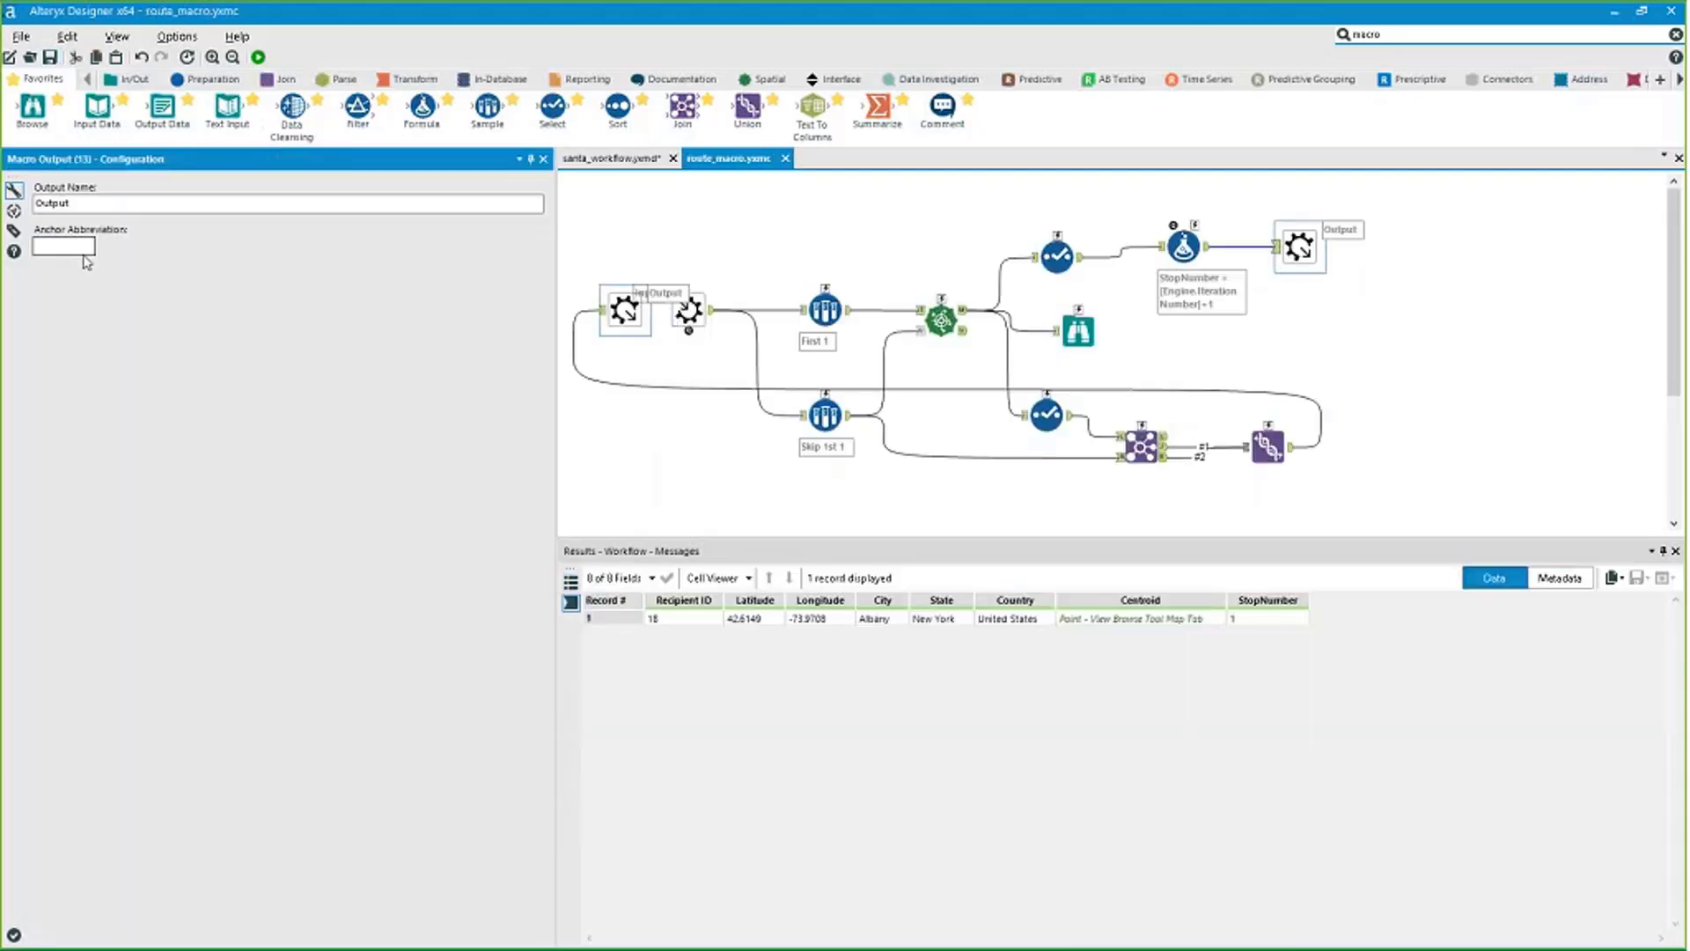
click(88, 253)
text(O)
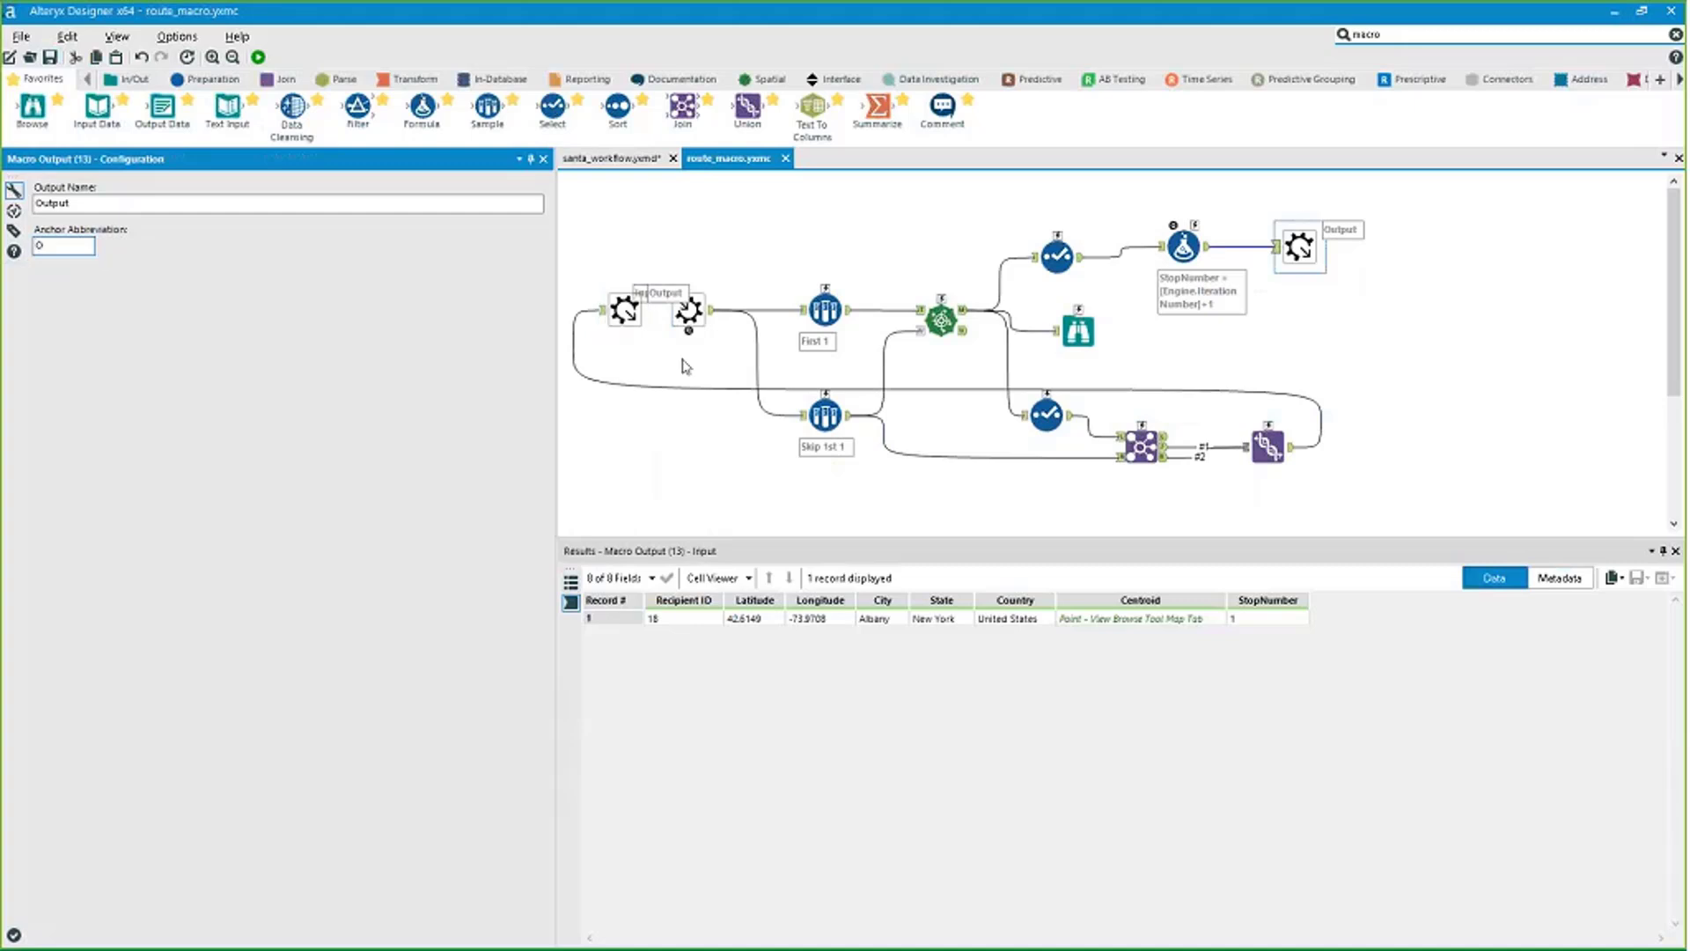
Give the Macro Output named Iterate the anchor abbreviation I and save the macro.
click(625, 309)
click(77, 243)
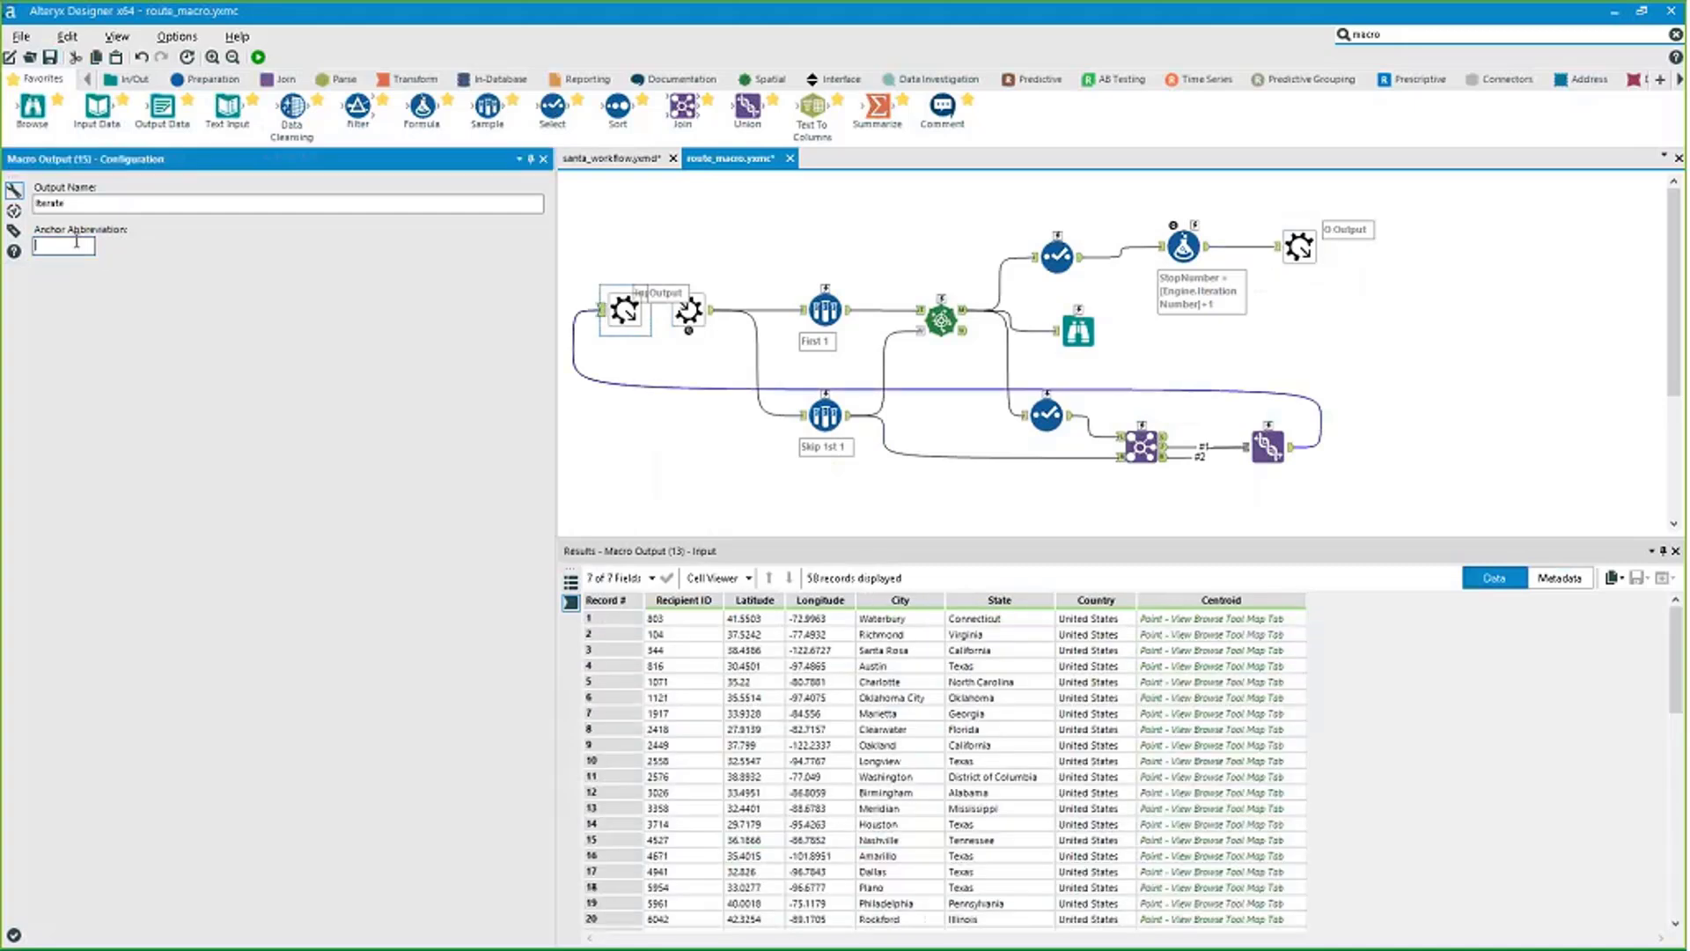
text(I)
click(775, 255)
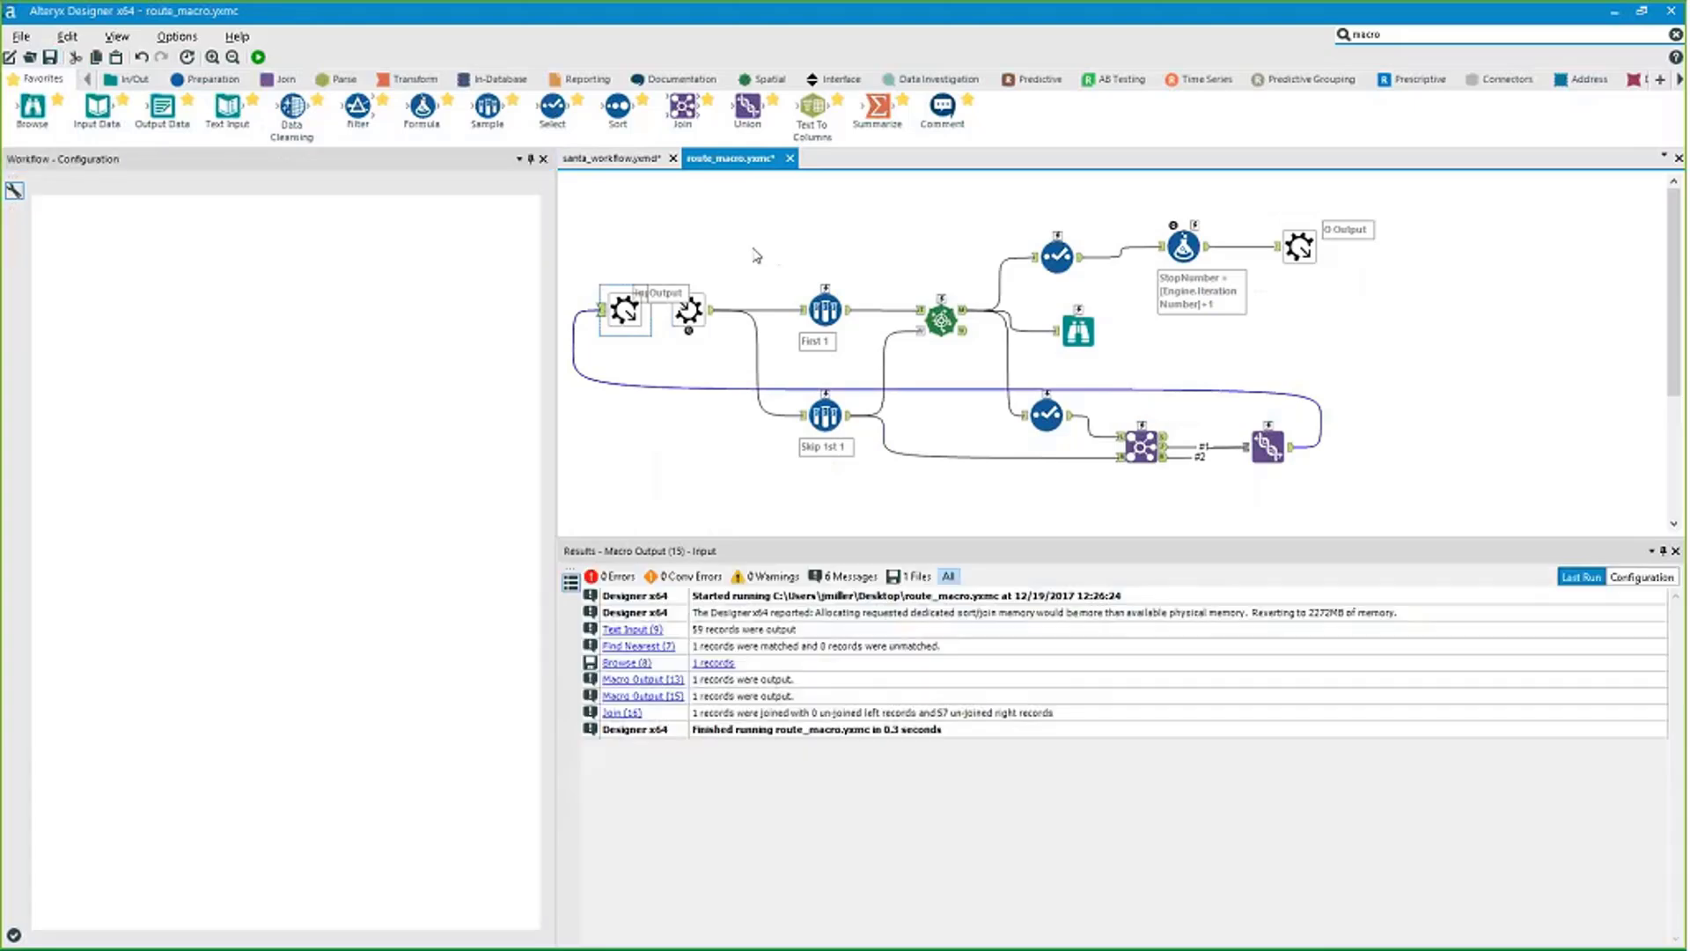
key(ctrl+s)
Return to santa_workflow, accept the refreshed macro, attach Browse tools to both route_macro outputs and run the workflow.
click(611, 158)
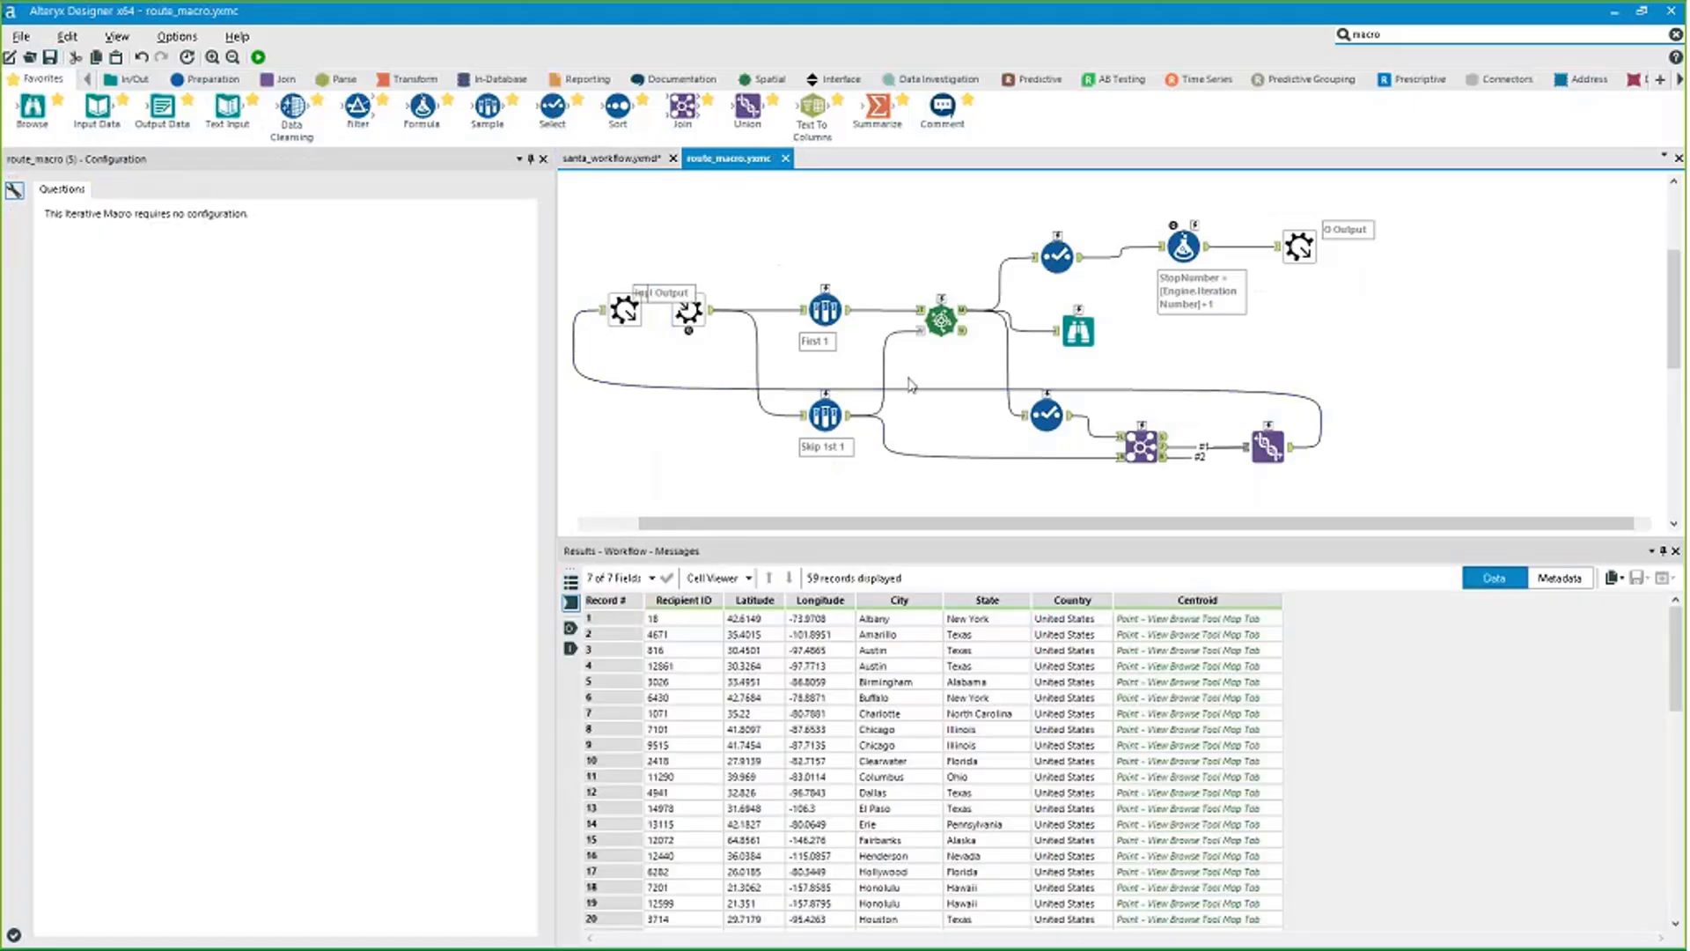
key(Return)
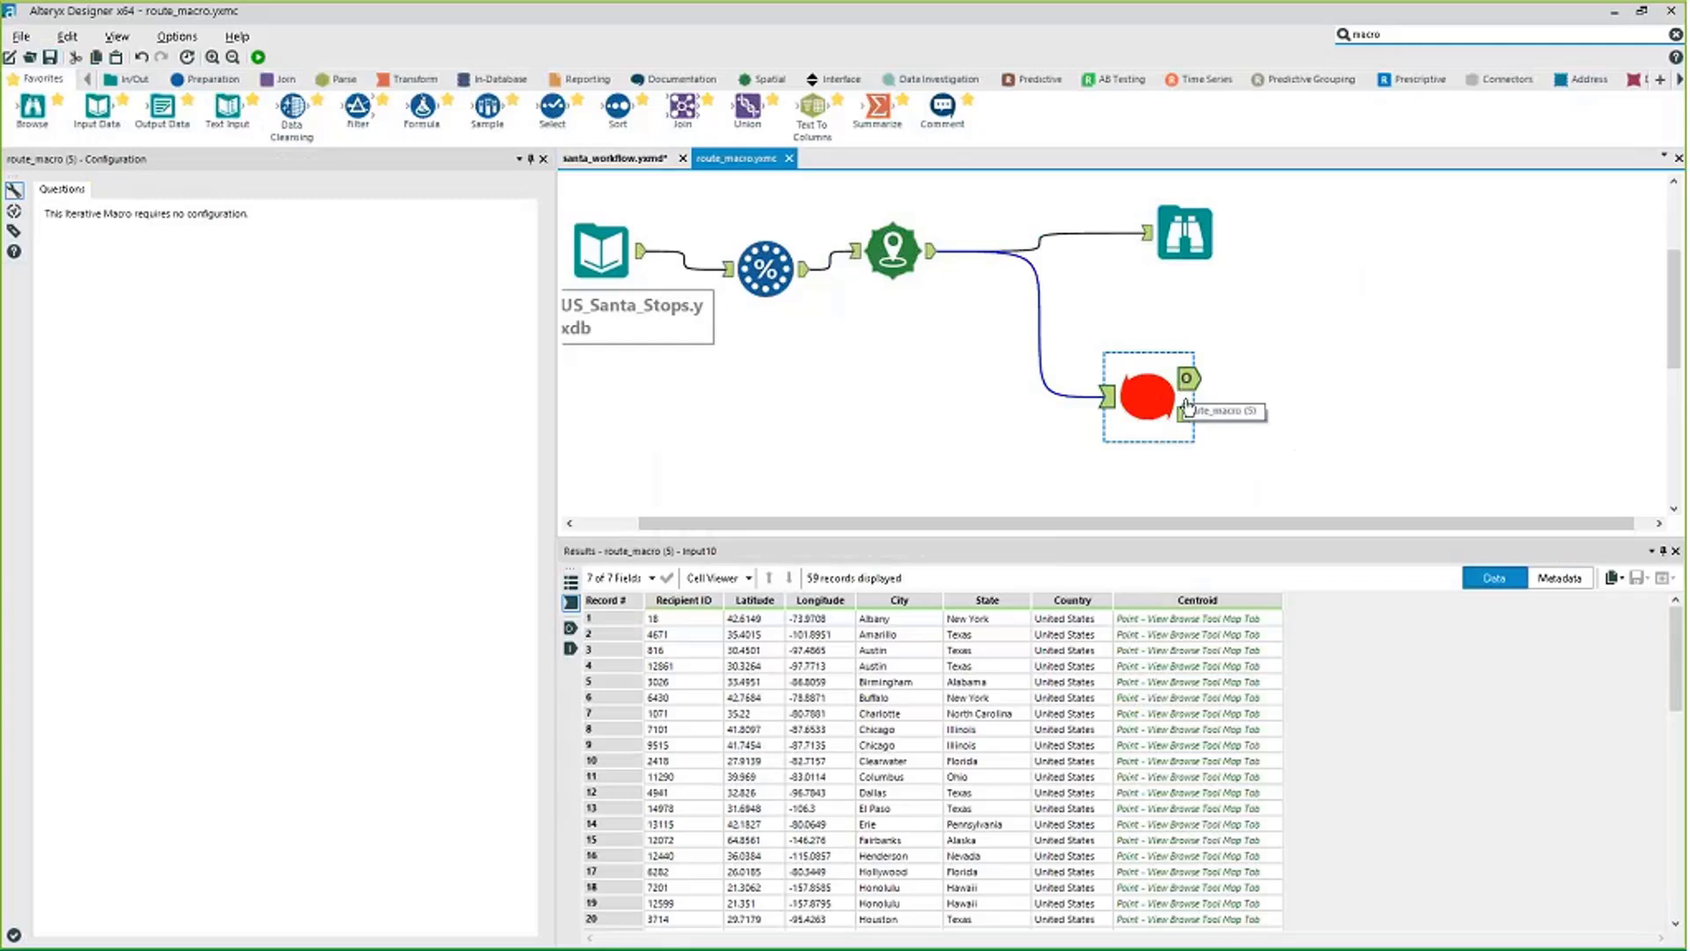
drag(1178, 414, 1177, 397)
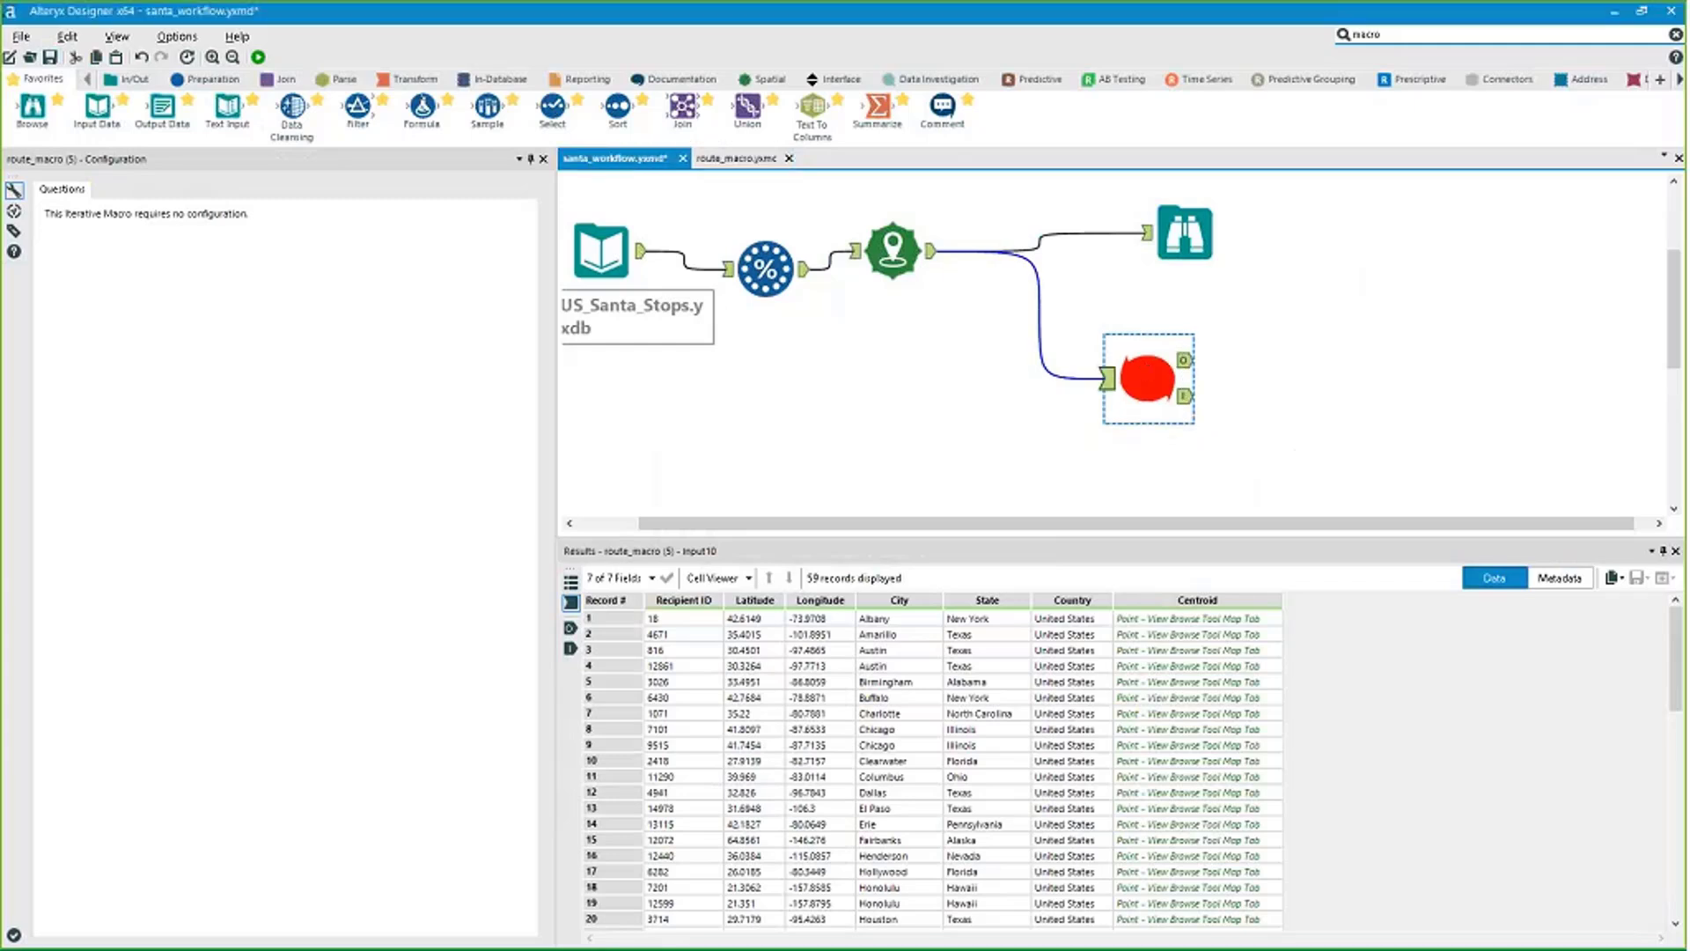
key(ctrl+shift+b)
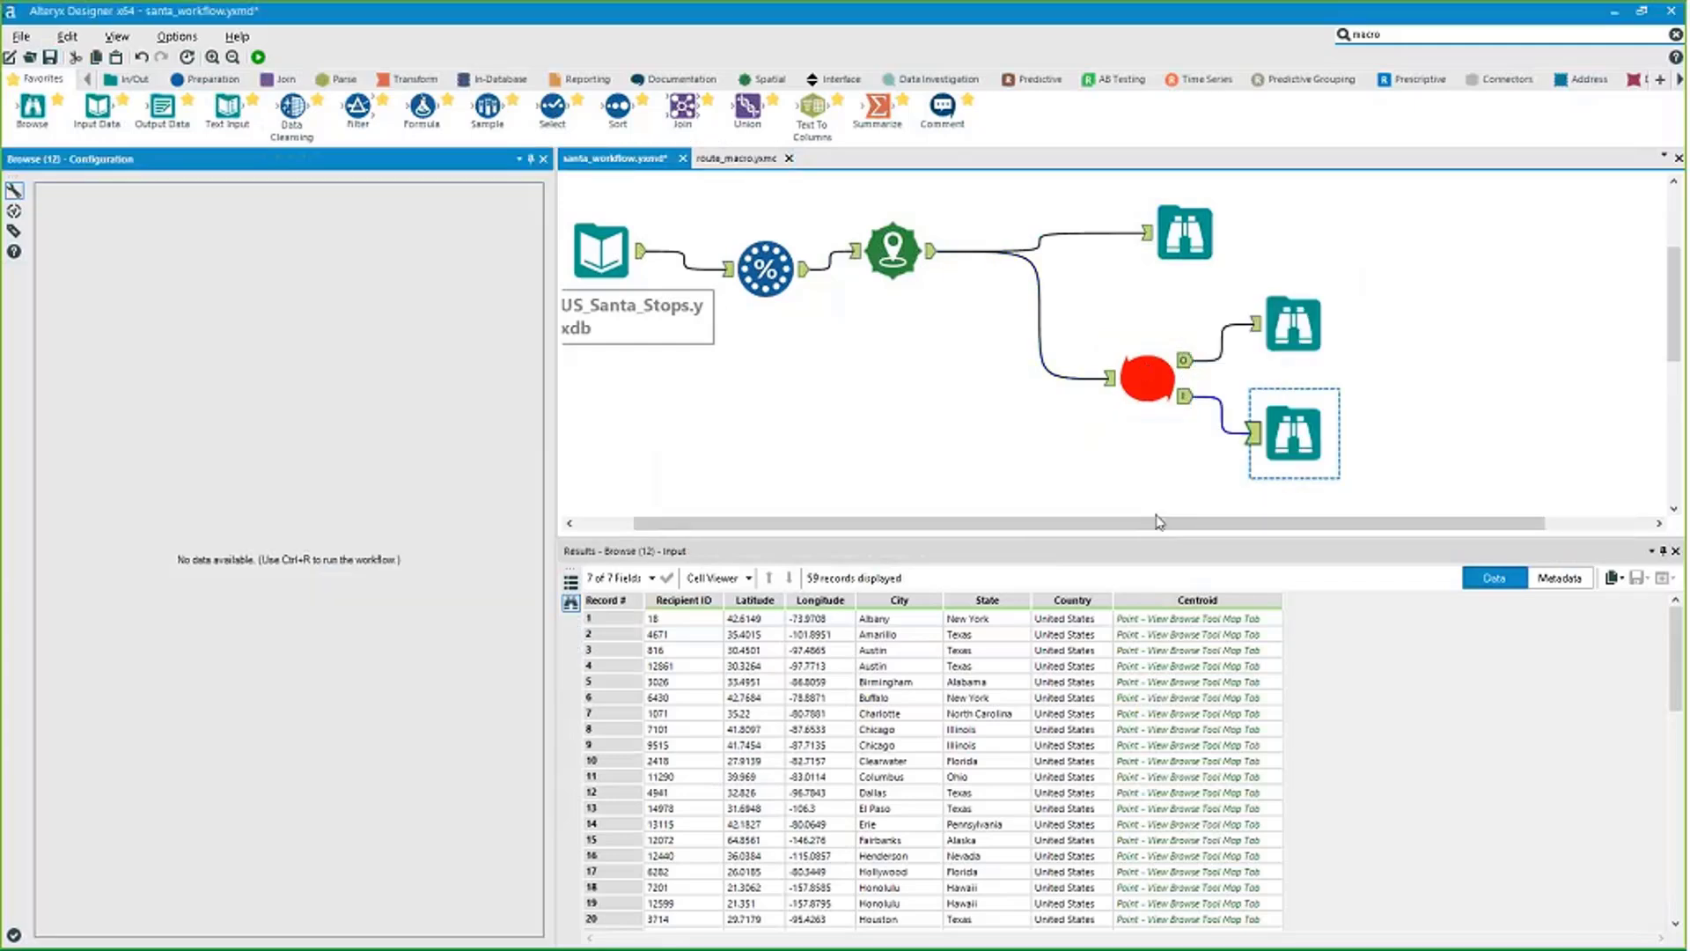
key(ctrl+r)
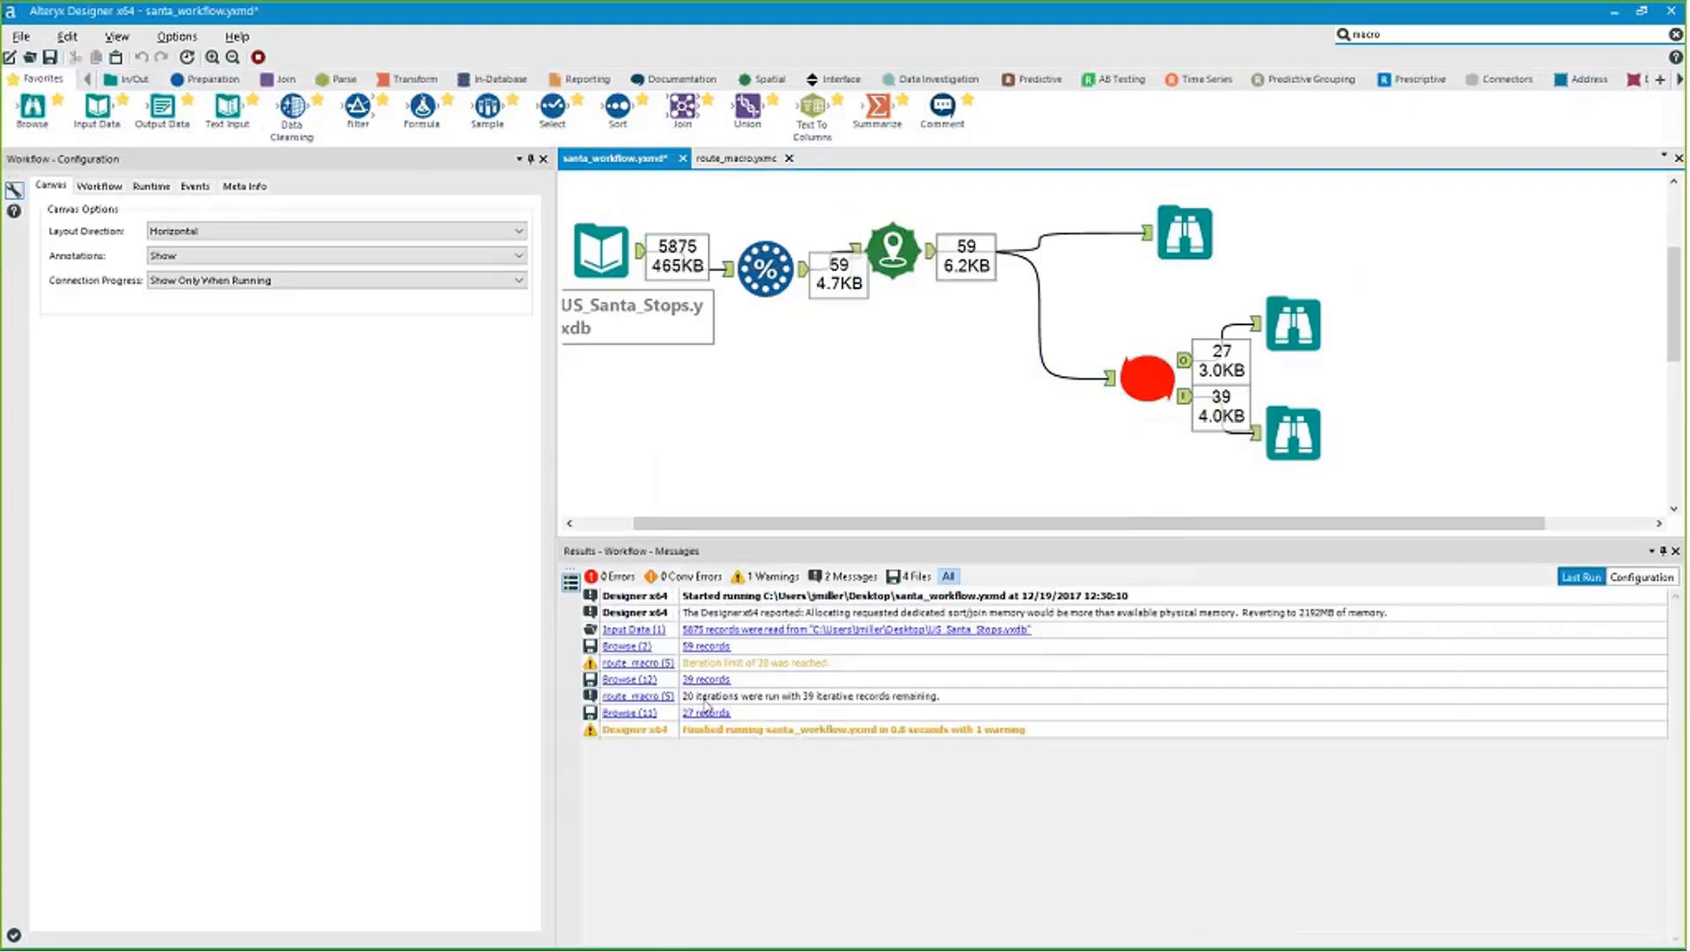
Review the run messages and examine the records in both route_macro Browses, especially the remaining stops from the I output.
click(924, 662)
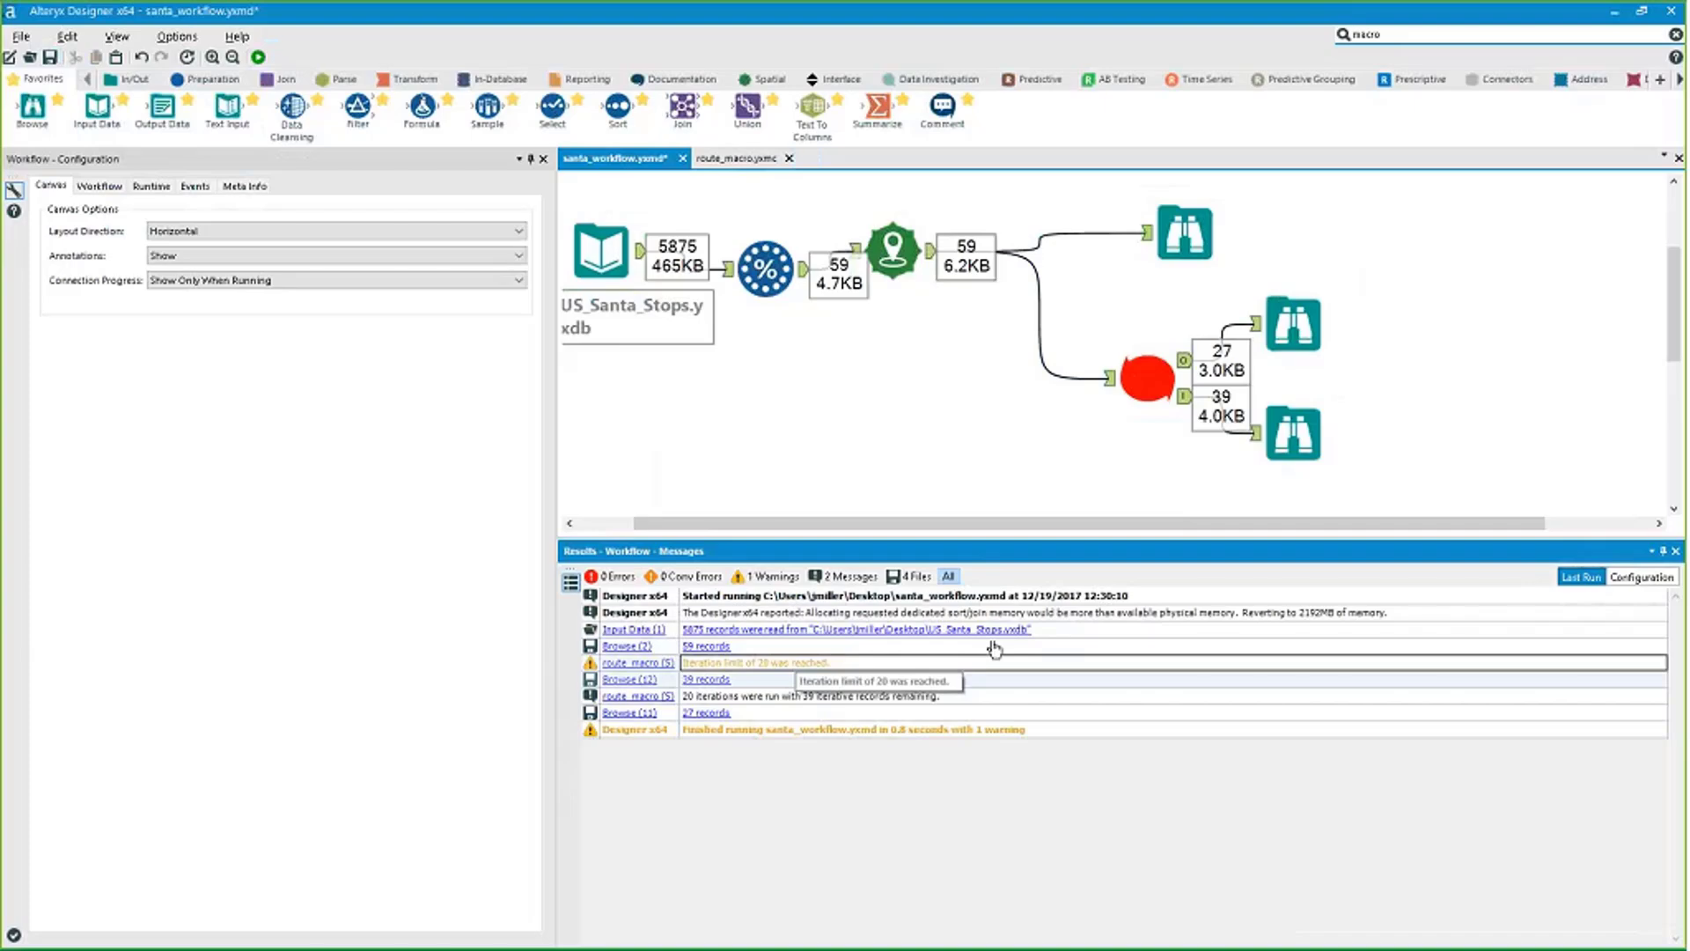
click(1292, 323)
click(1292, 433)
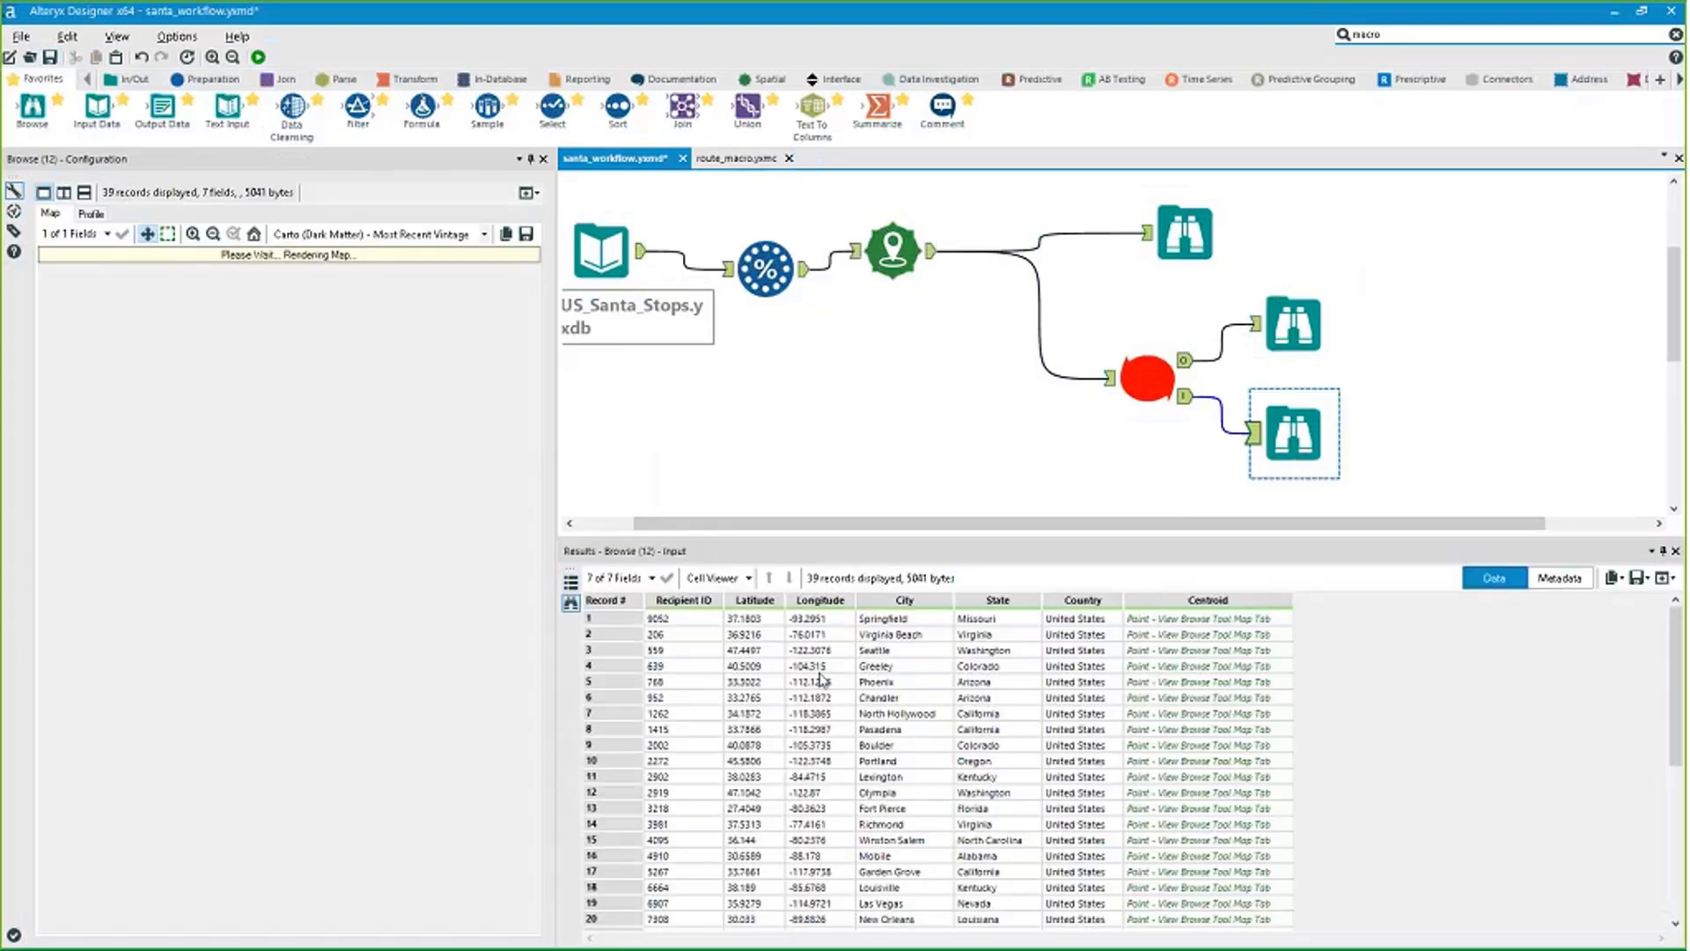
drag(978, 808, 678, 650)
drag(1206, 634, 1024, 704)
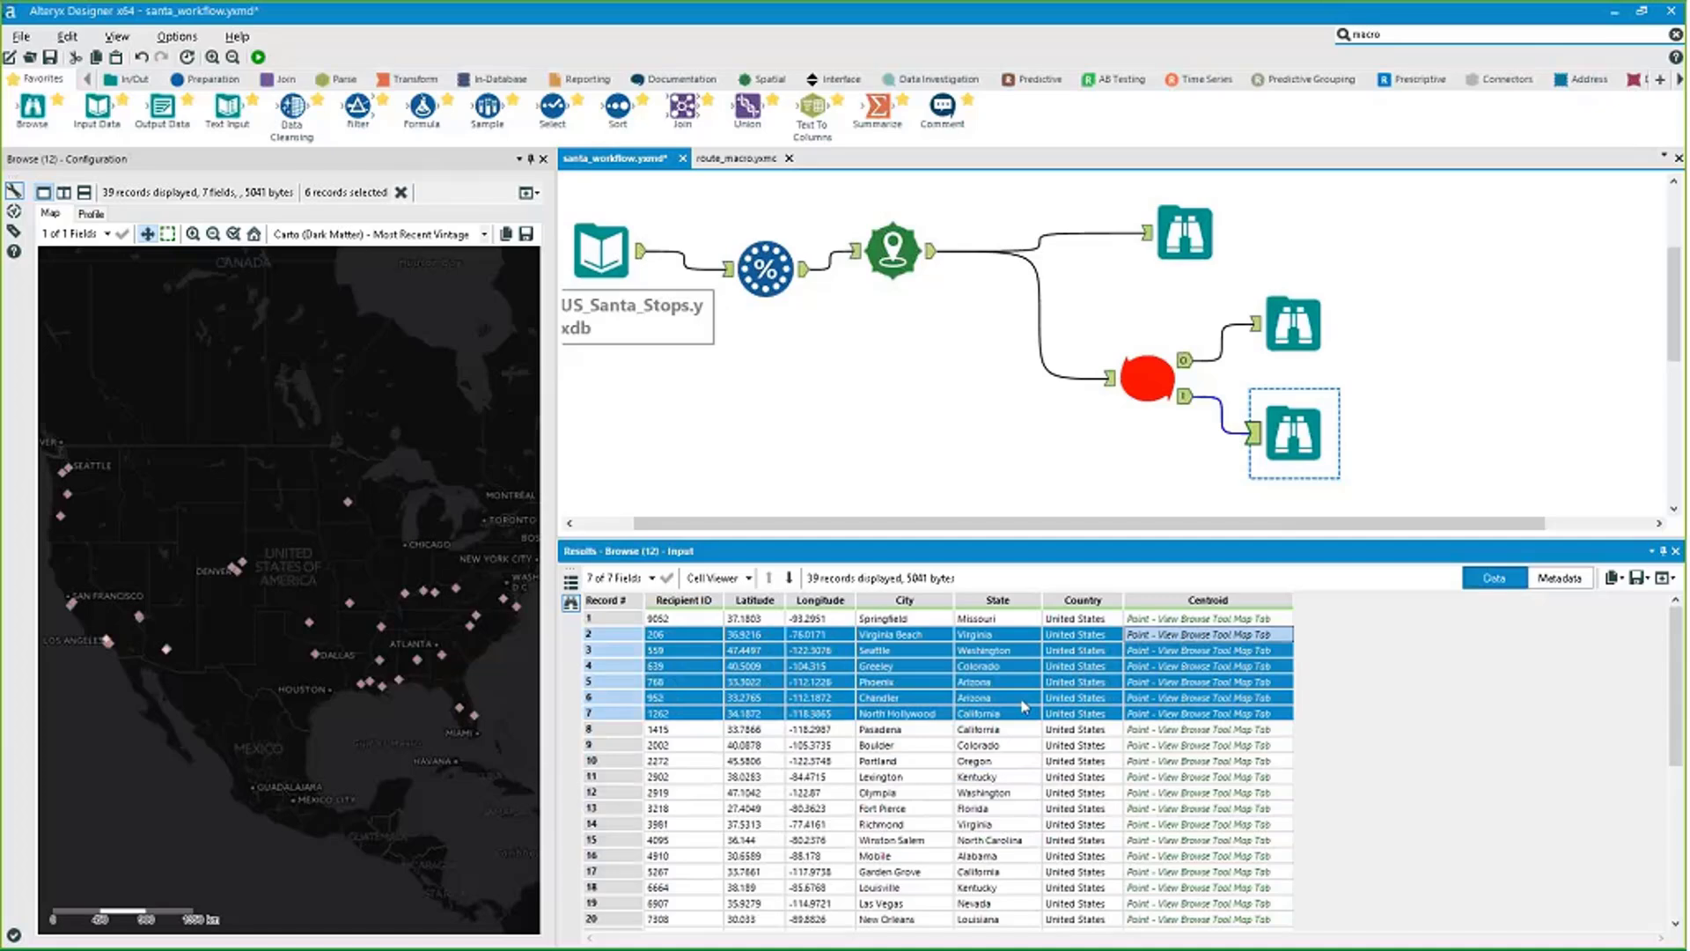
drag(1201, 618, 1190, 798)
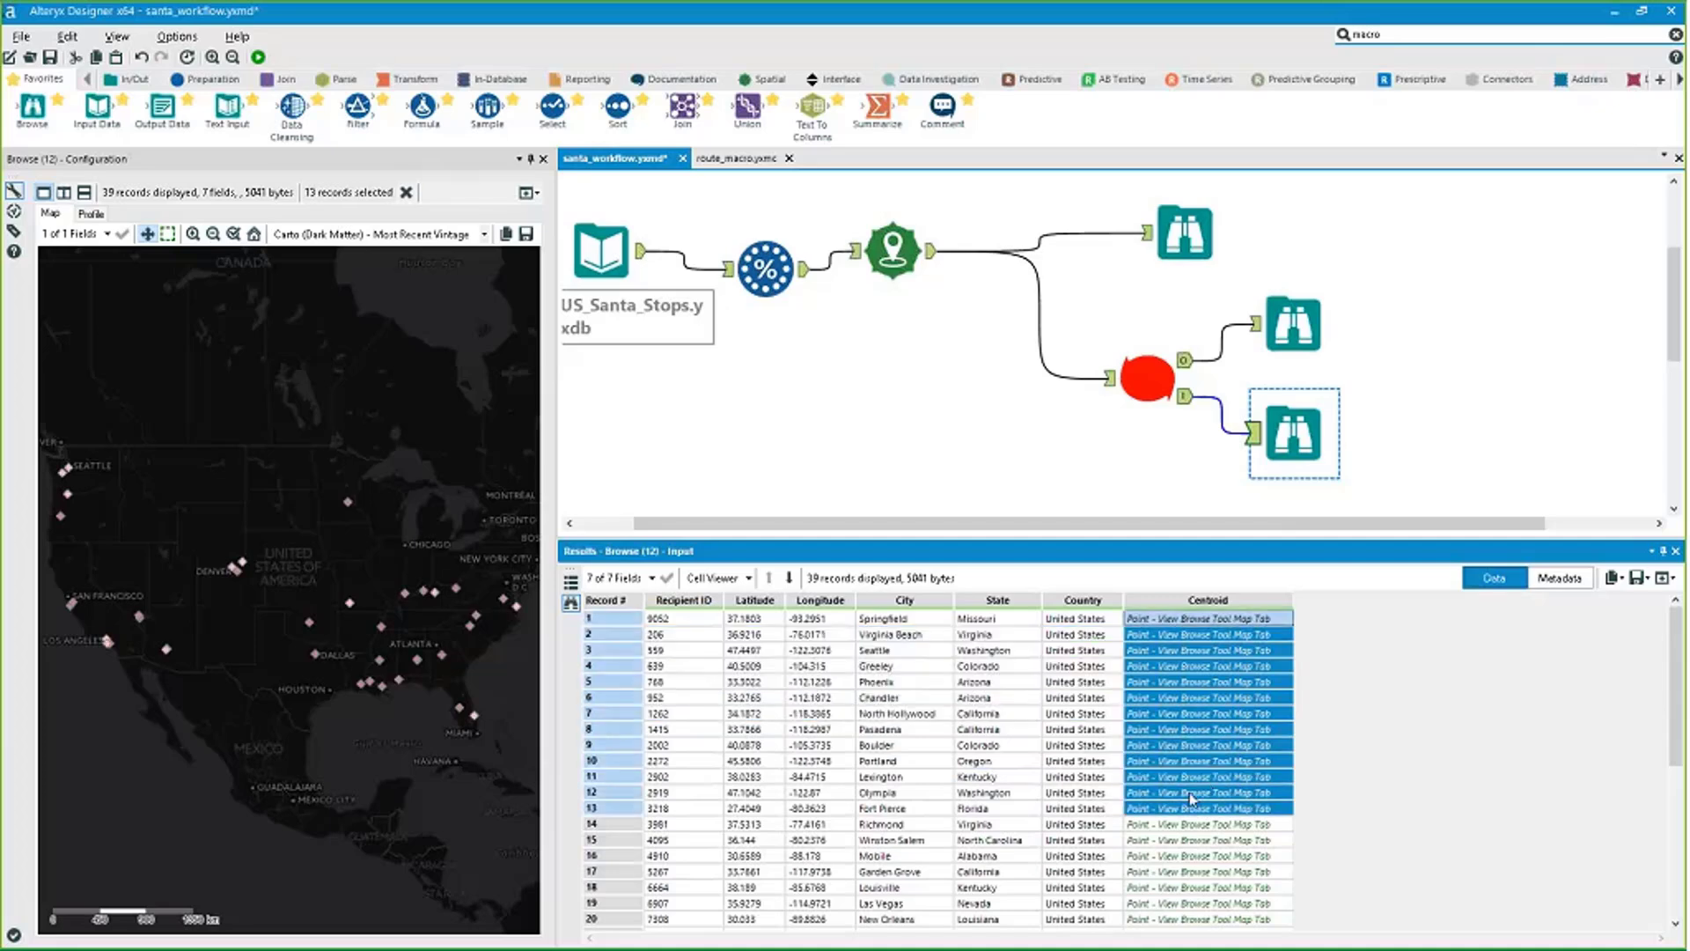
click(1190, 796)
drag(1210, 618, 1203, 789)
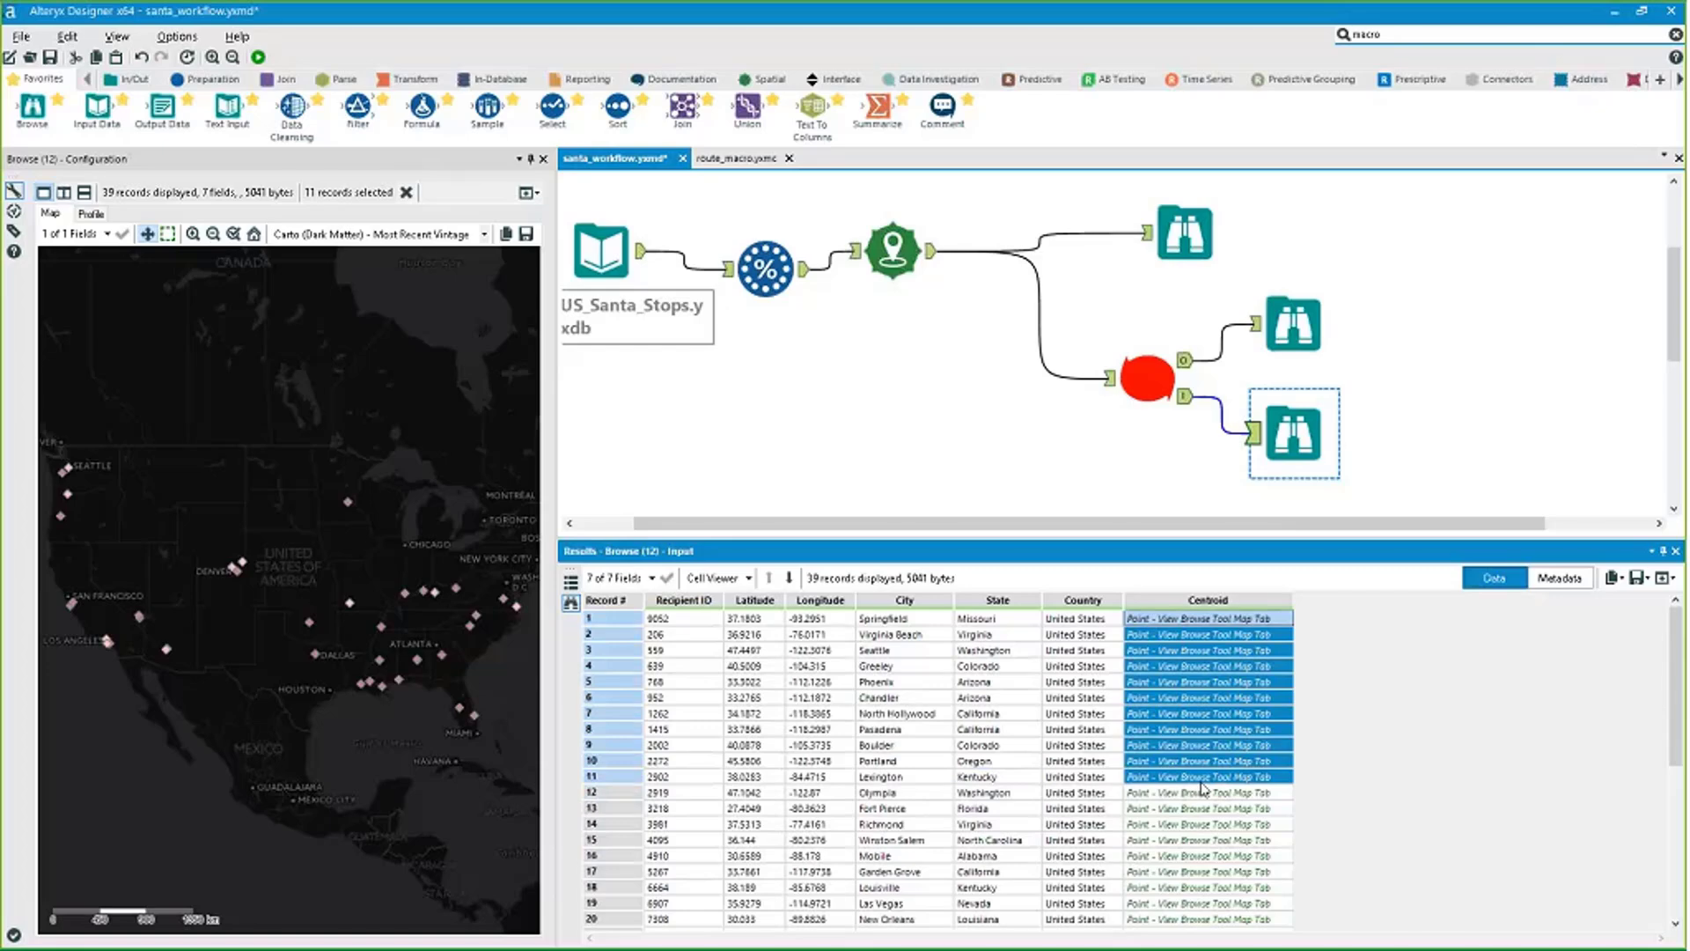
In route_macro, set the maximum number of iterations to 5000 in the Interface Designer properties and save the macro.
click(736, 158)
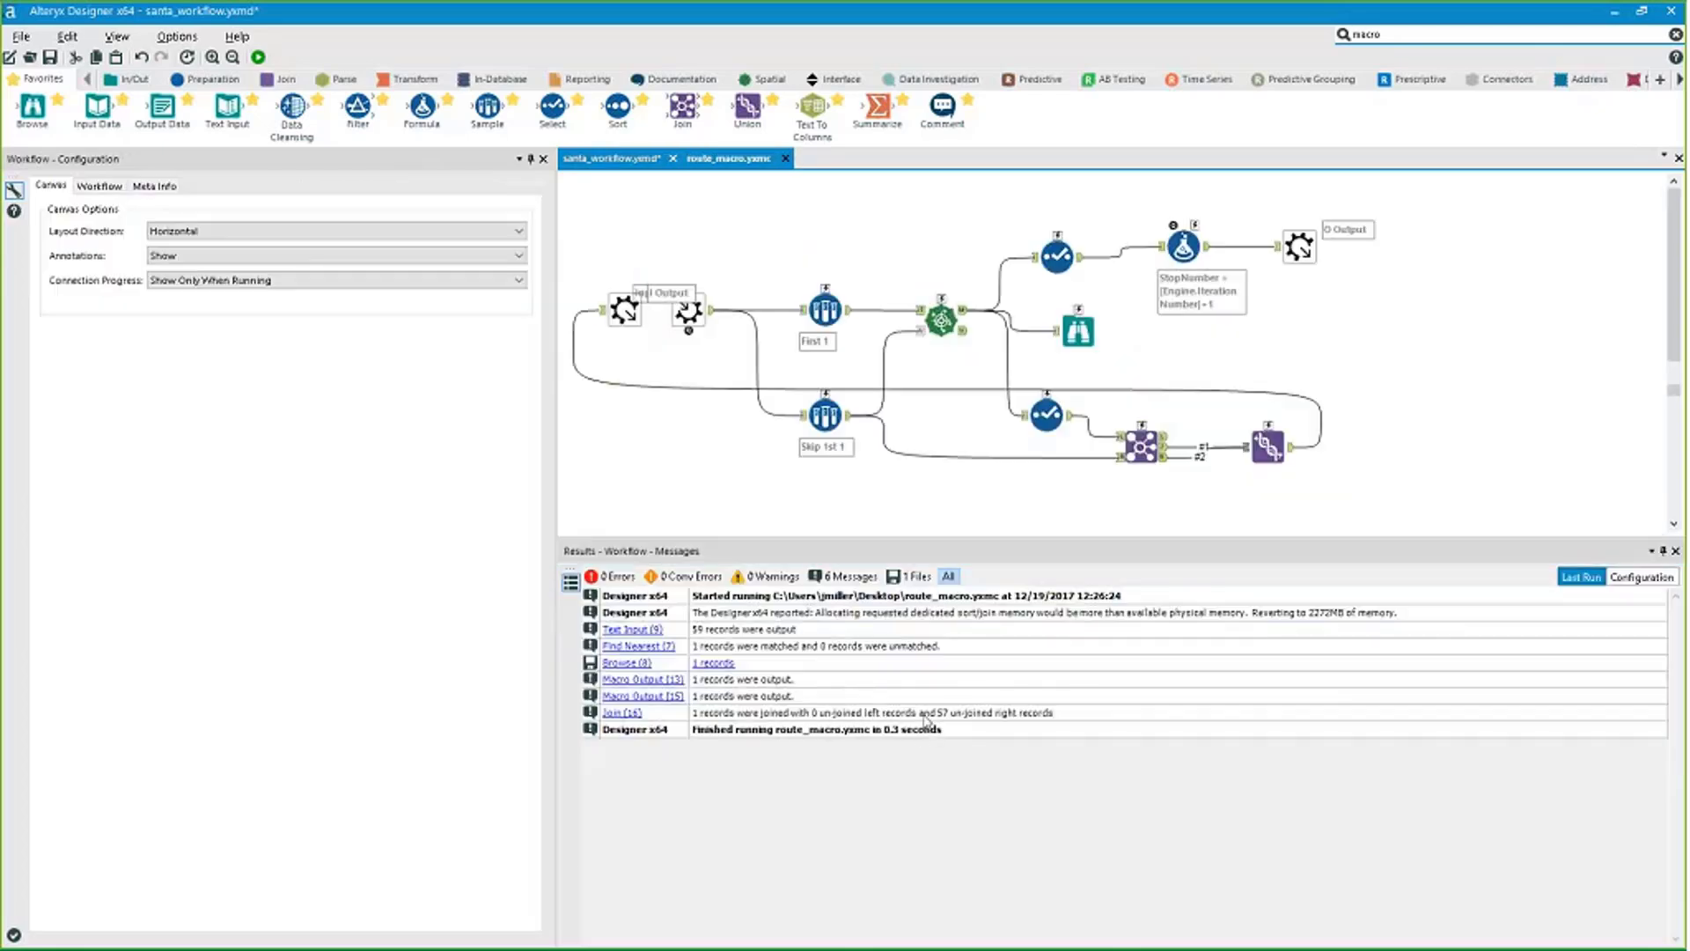
click(179, 37)
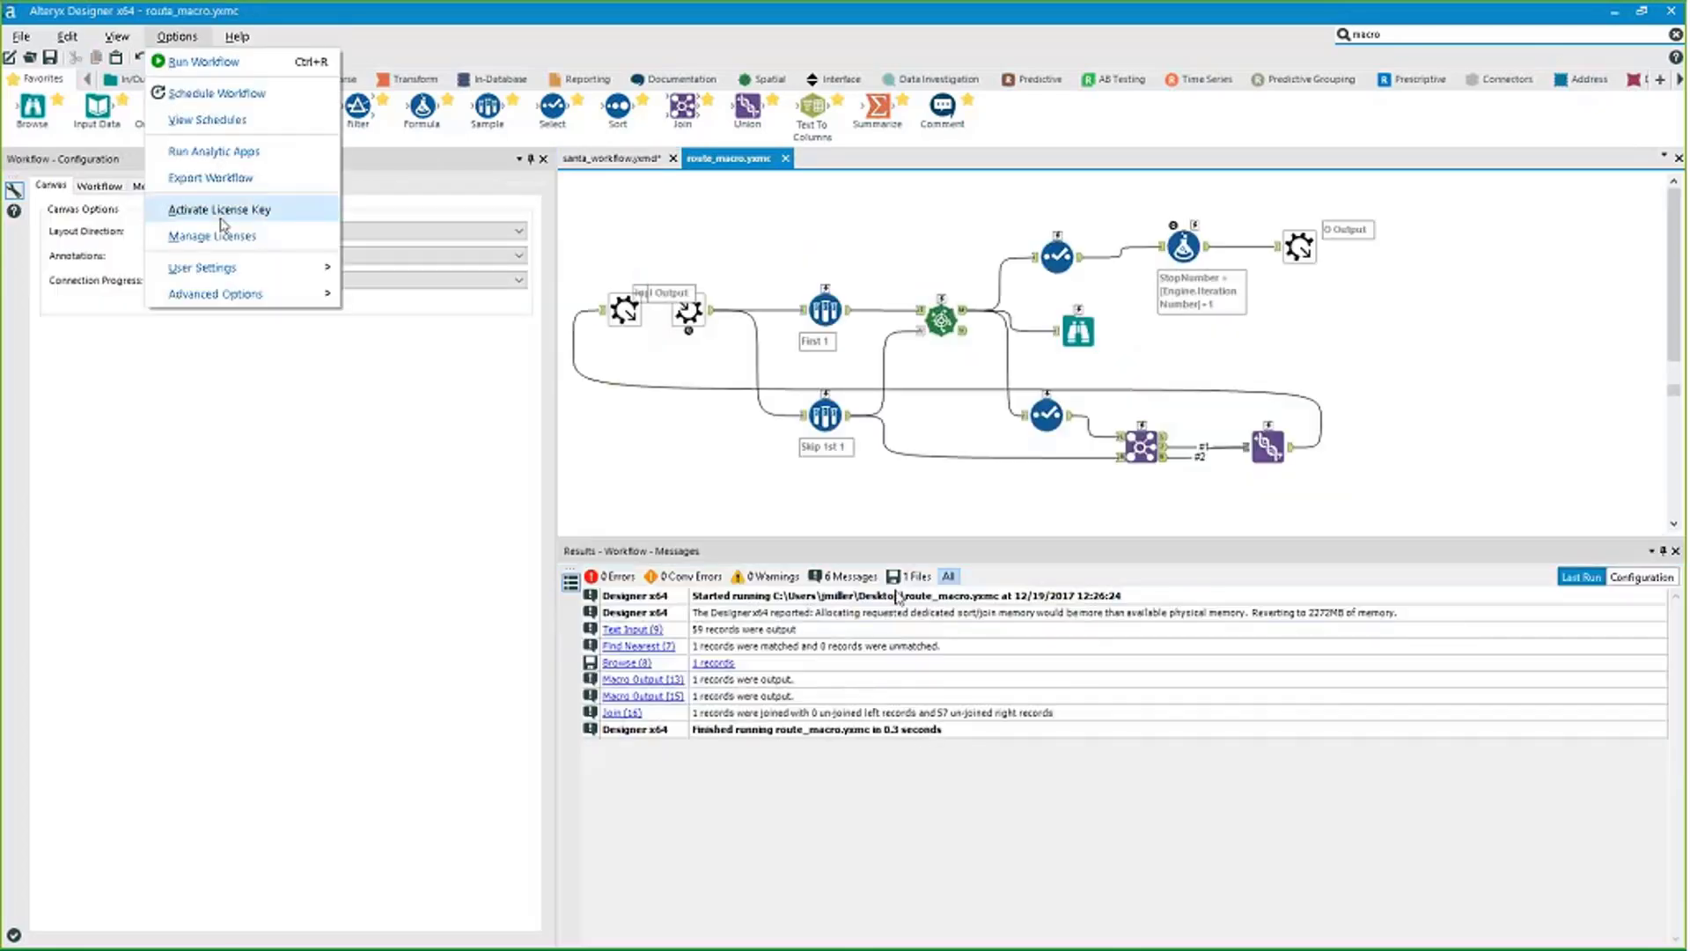
mouse_move(129, 39)
key(ctrl+alt+d)
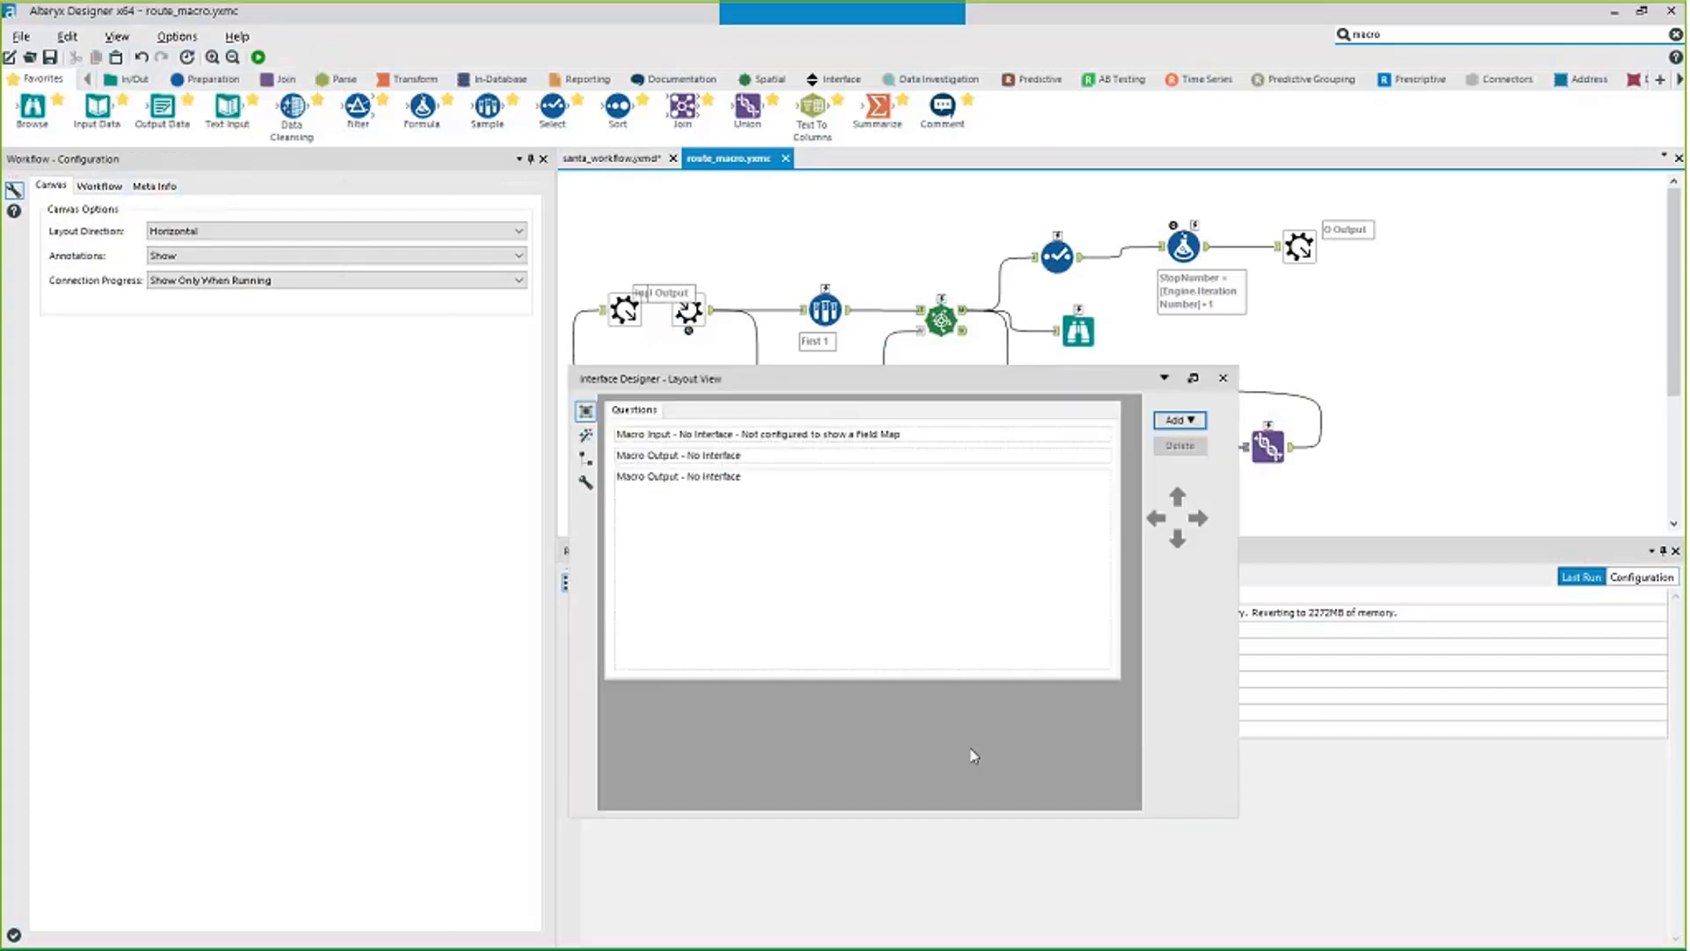
click(585, 482)
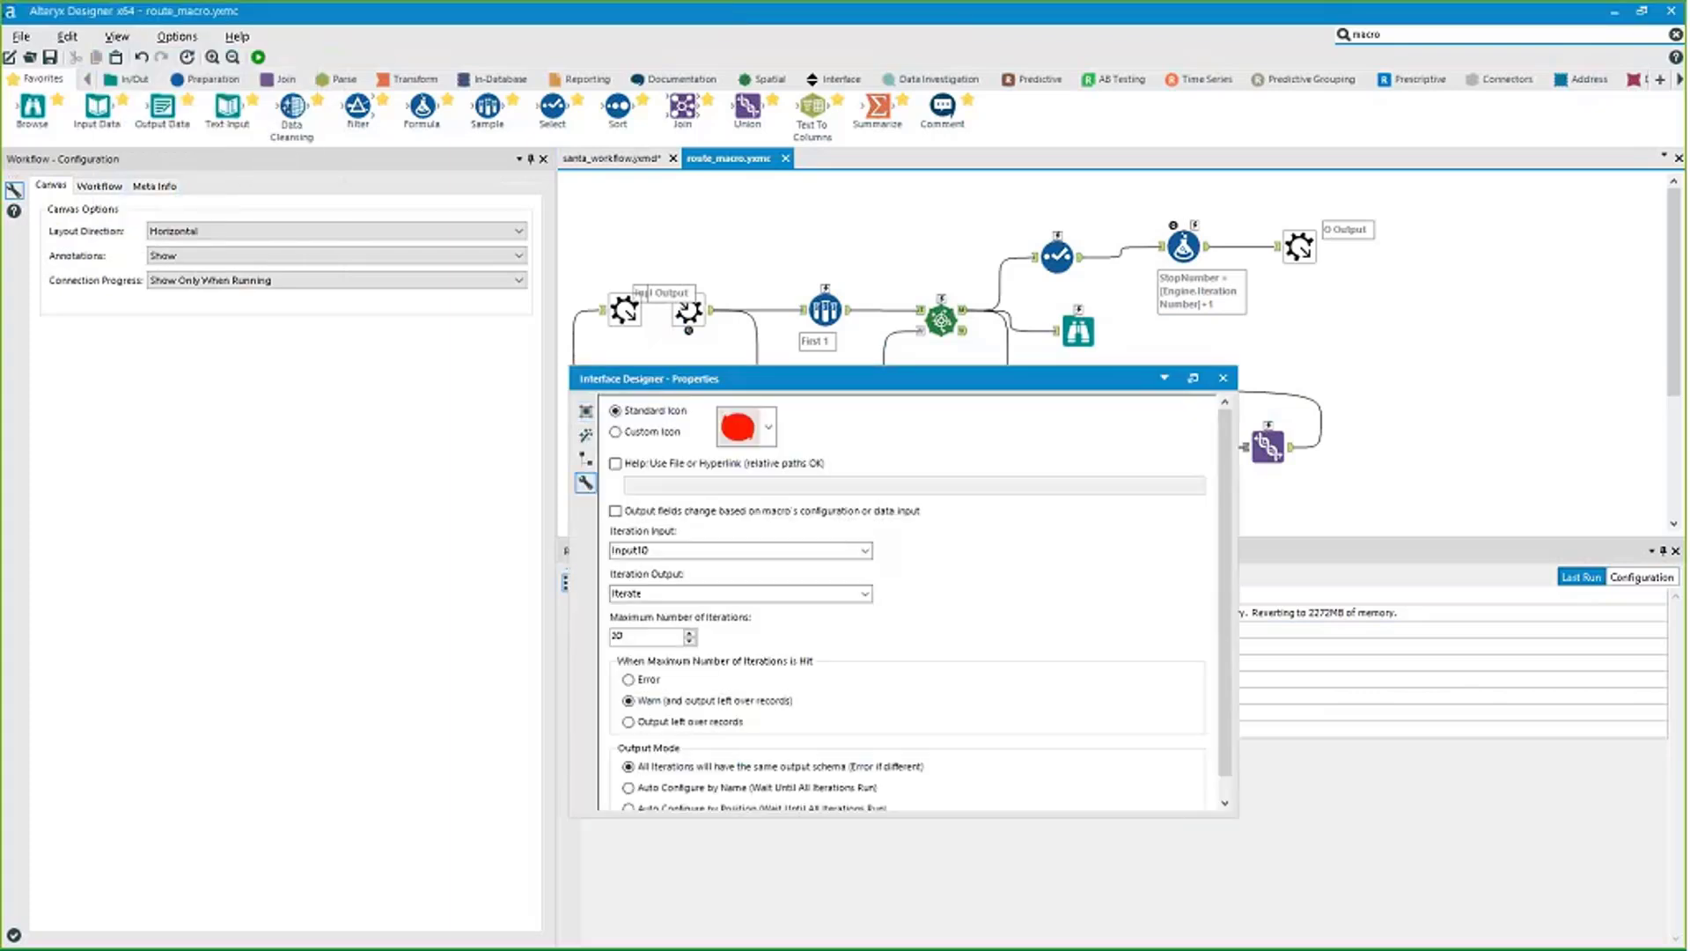
click(658, 636)
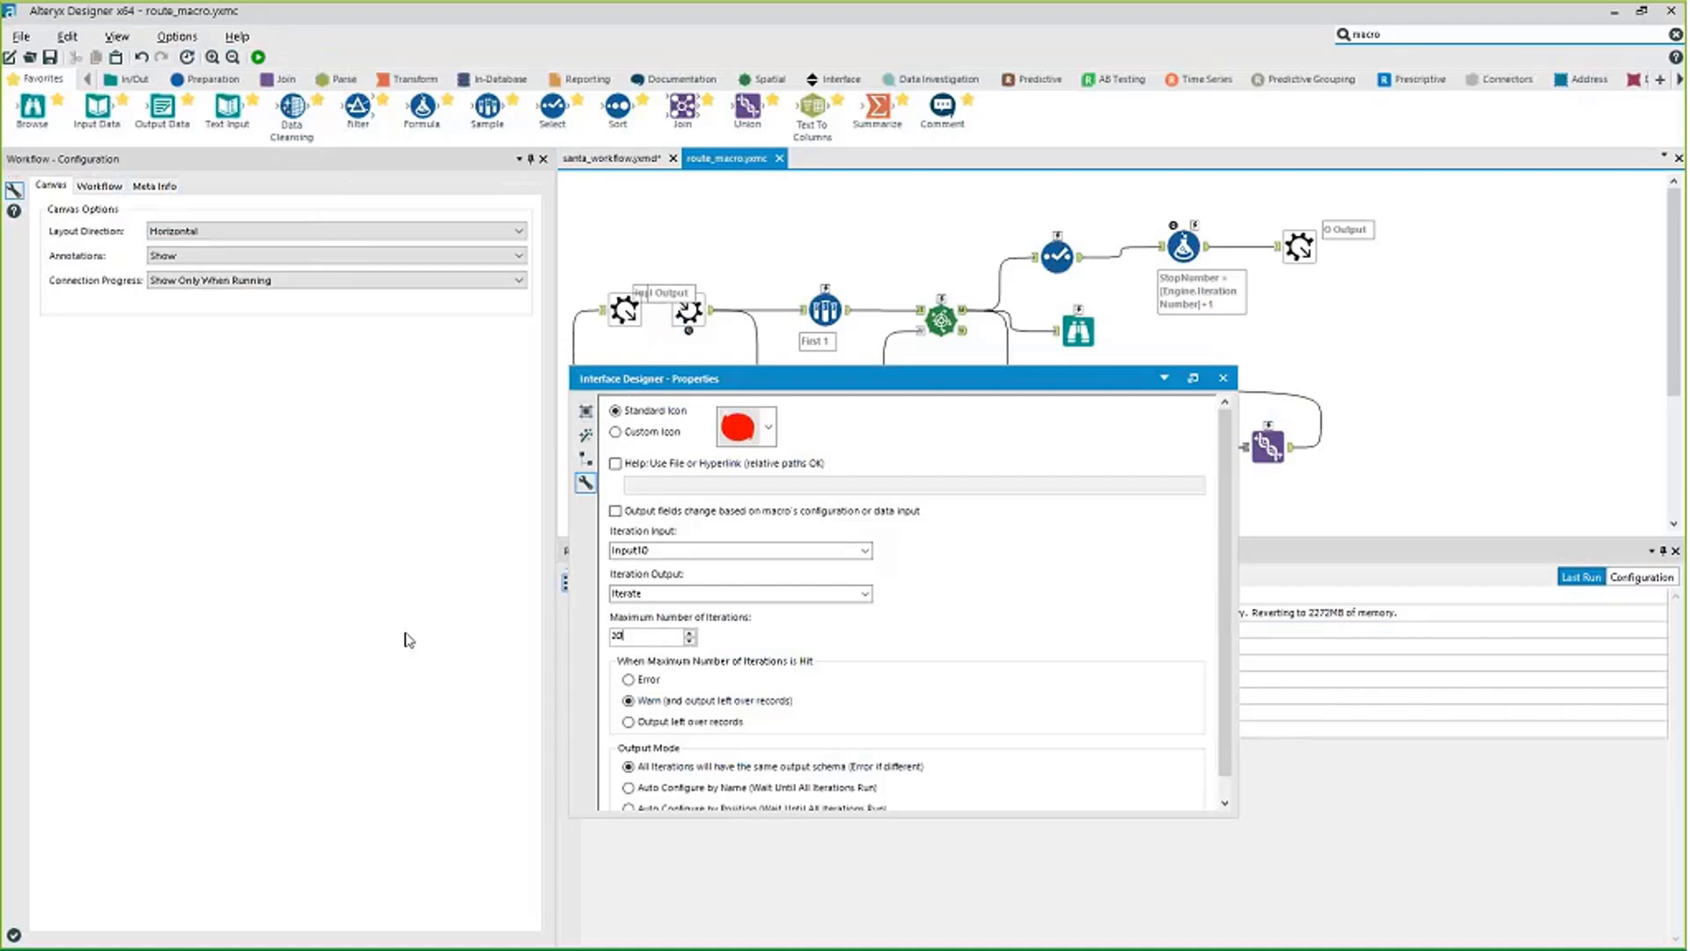
key(ctrl+a)
text(5000)
scroll(951, 687, down, 1)
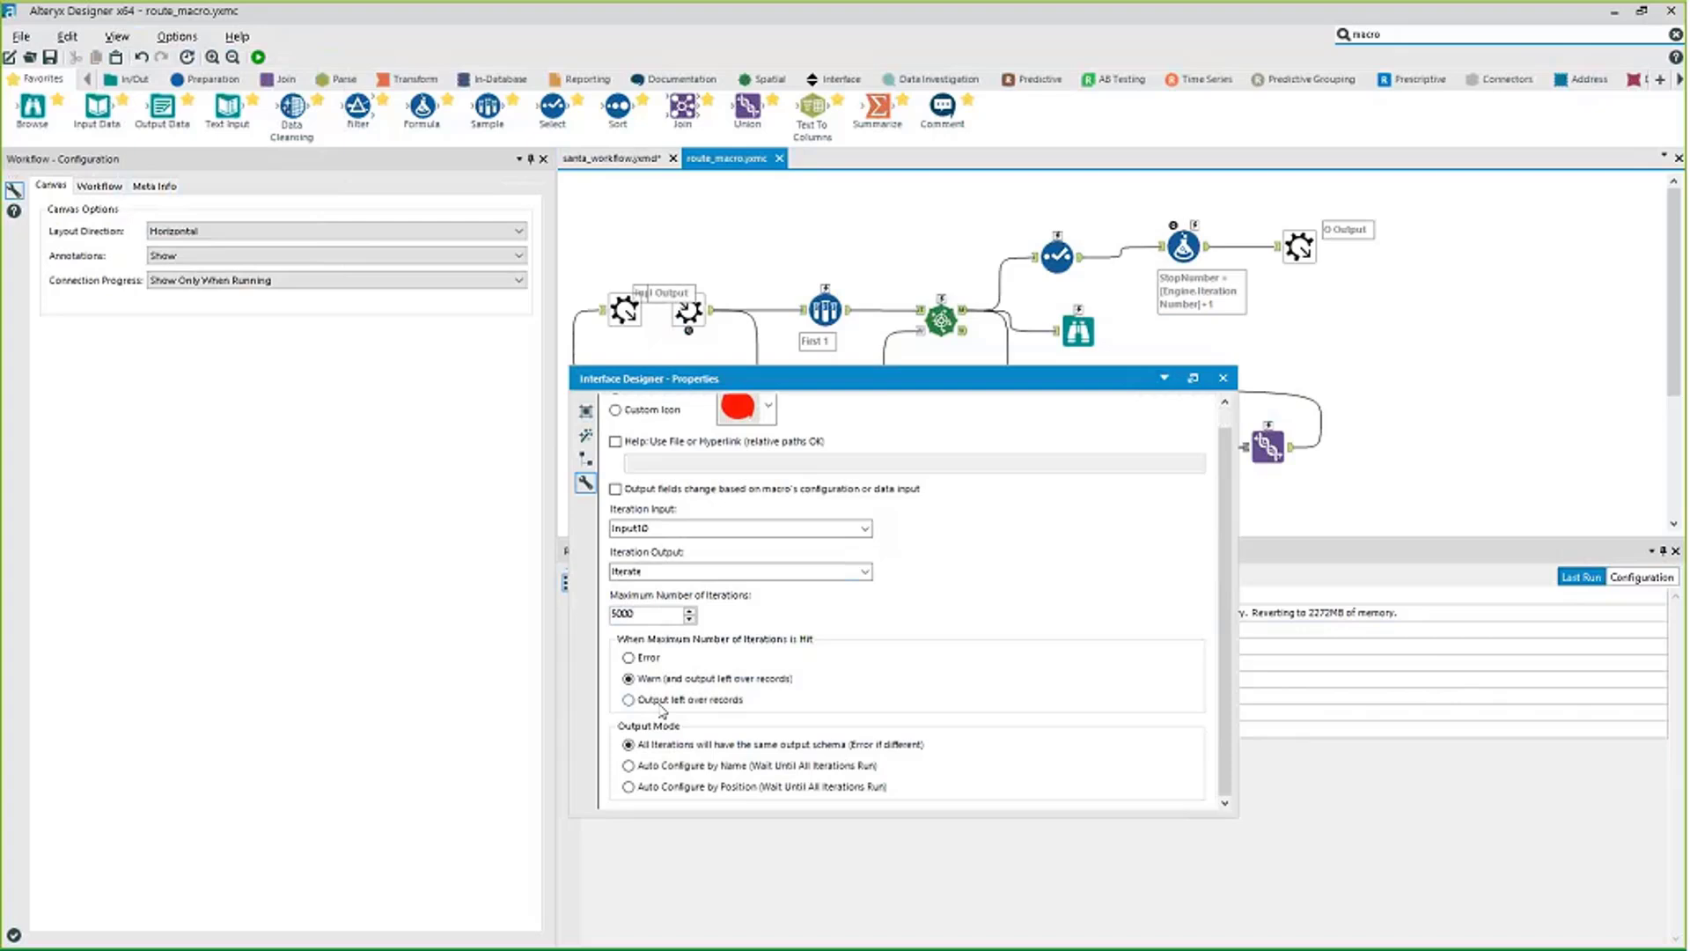
click(1222, 378)
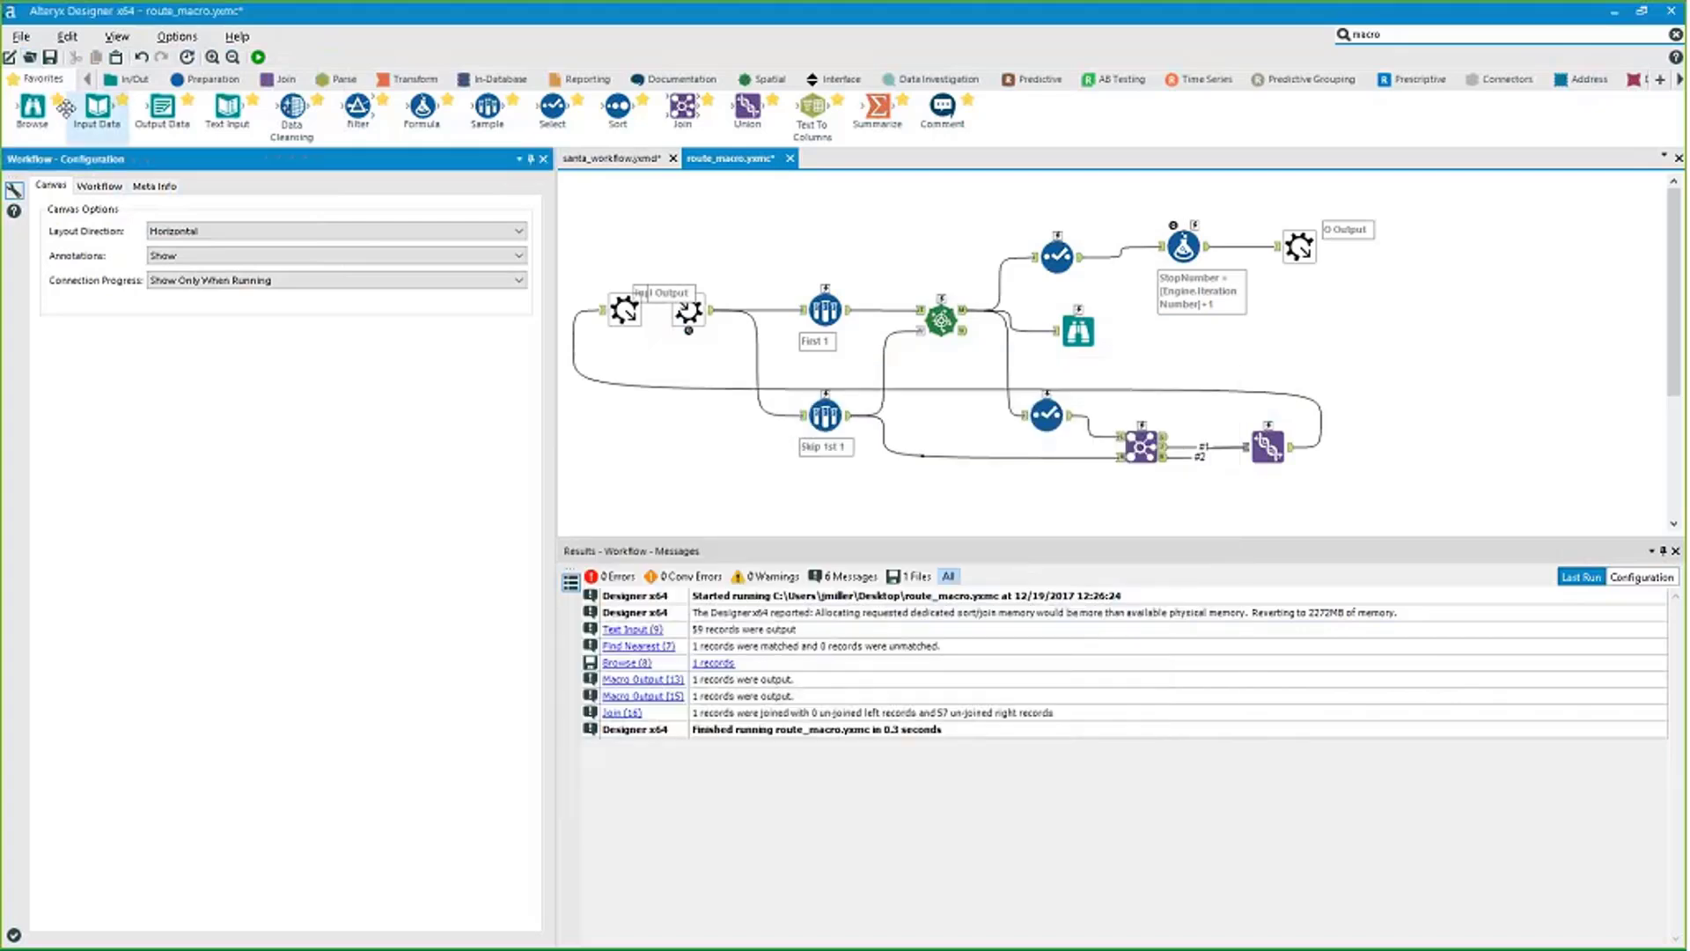
click(54, 61)
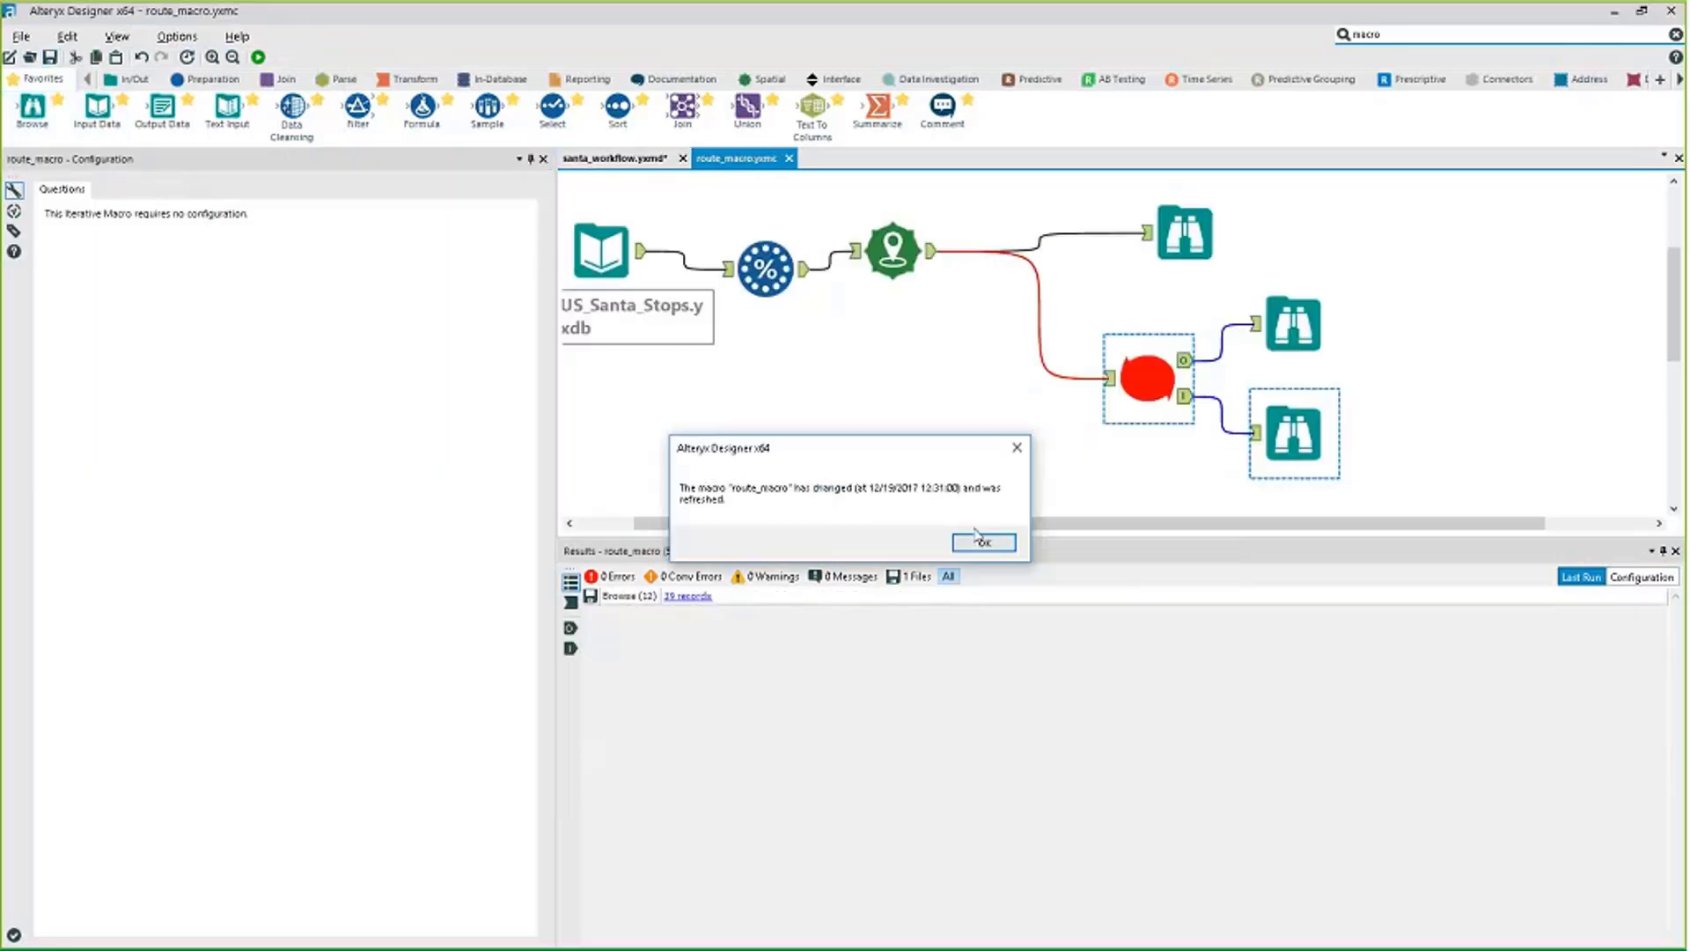
Return to santa_workflow, accept the refreshed route_macro and run the workflow.
click(986, 543)
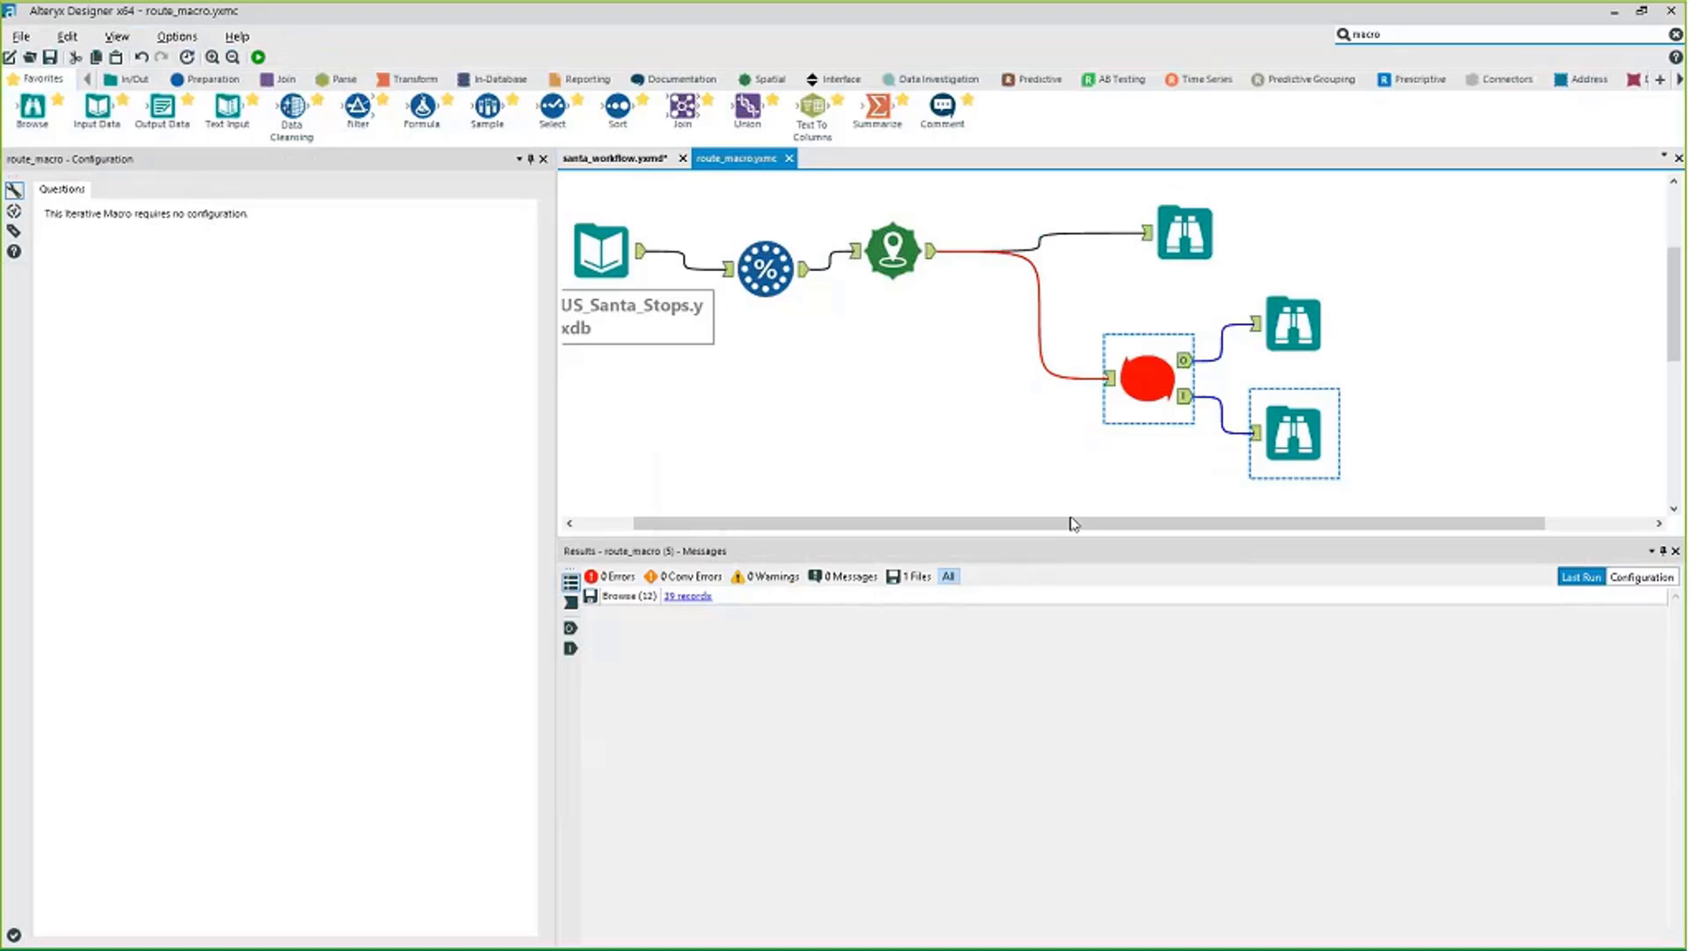
click(1231, 452)
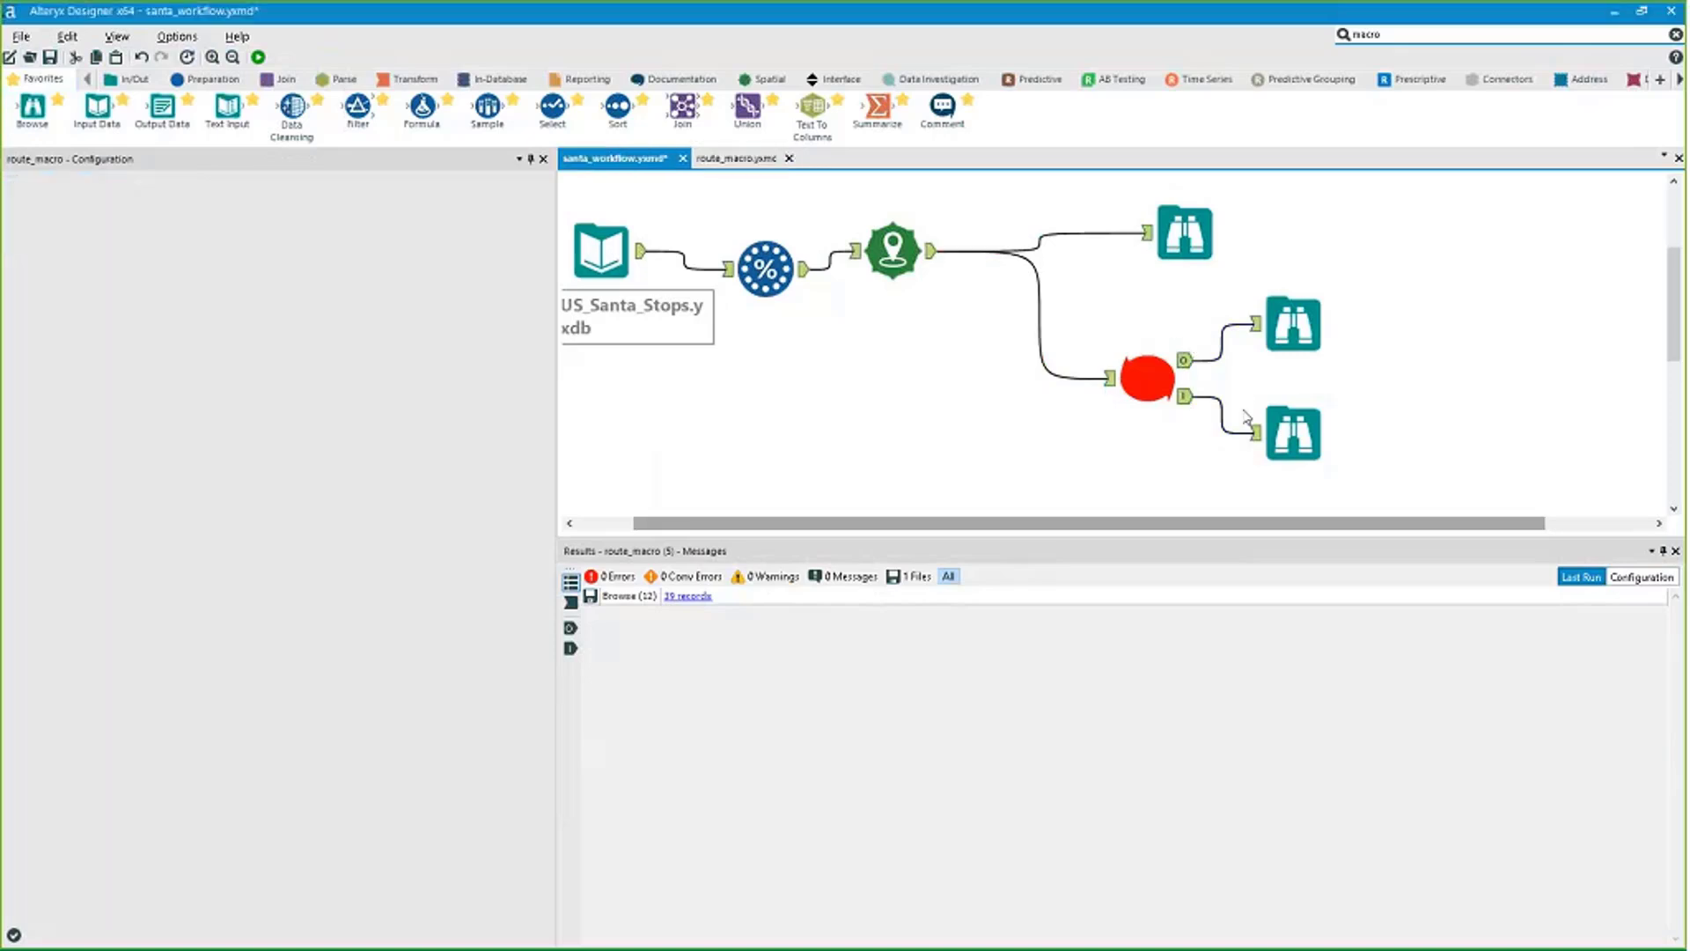
key(ctrl+r)
Examine the O output records in the Browse, following the StopNumber order through the cities and states.
click(1301, 323)
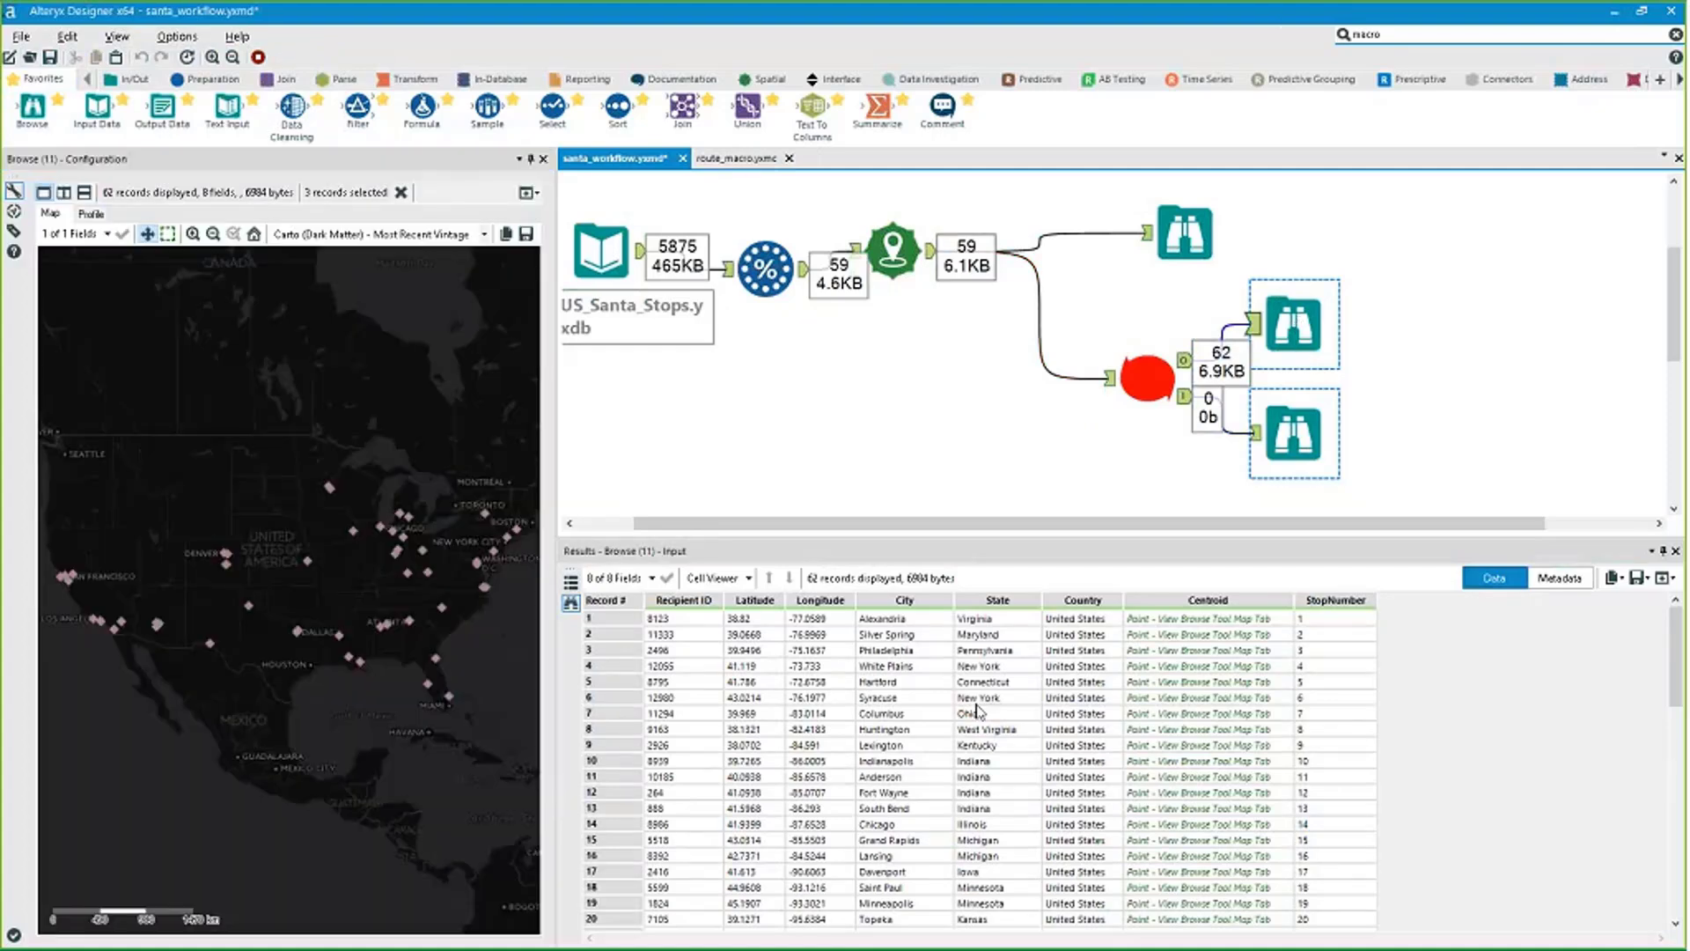
drag(696, 619, 1190, 634)
click(1316, 635)
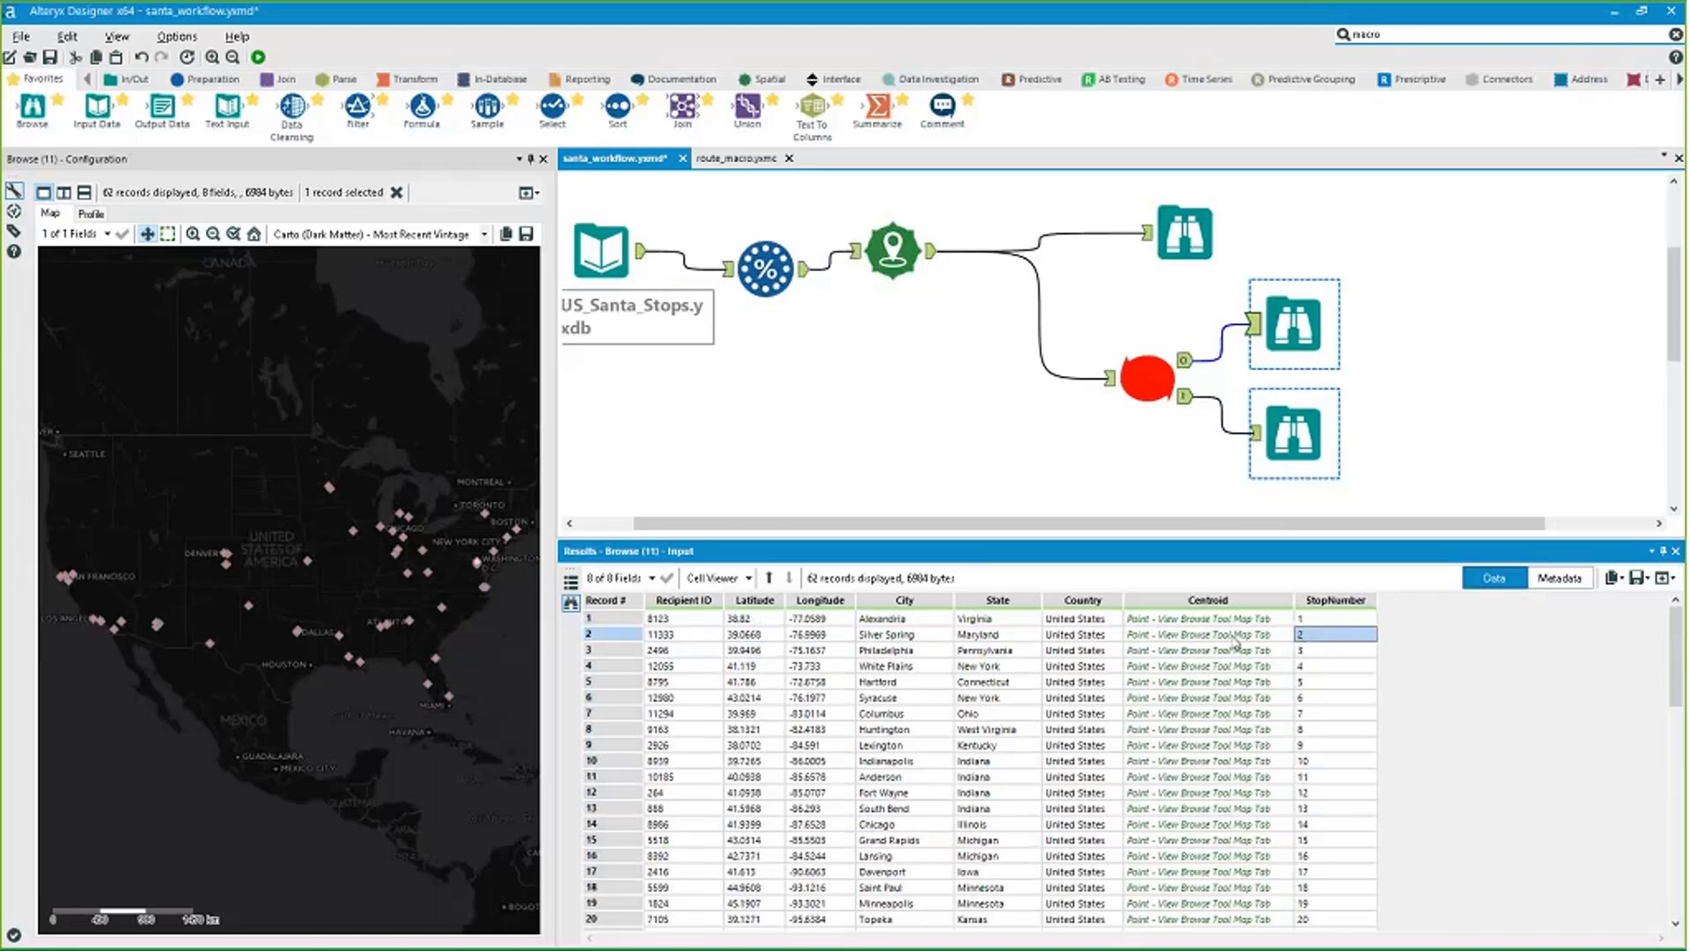
drag(906, 619, 1032, 694)
click(297, 521)
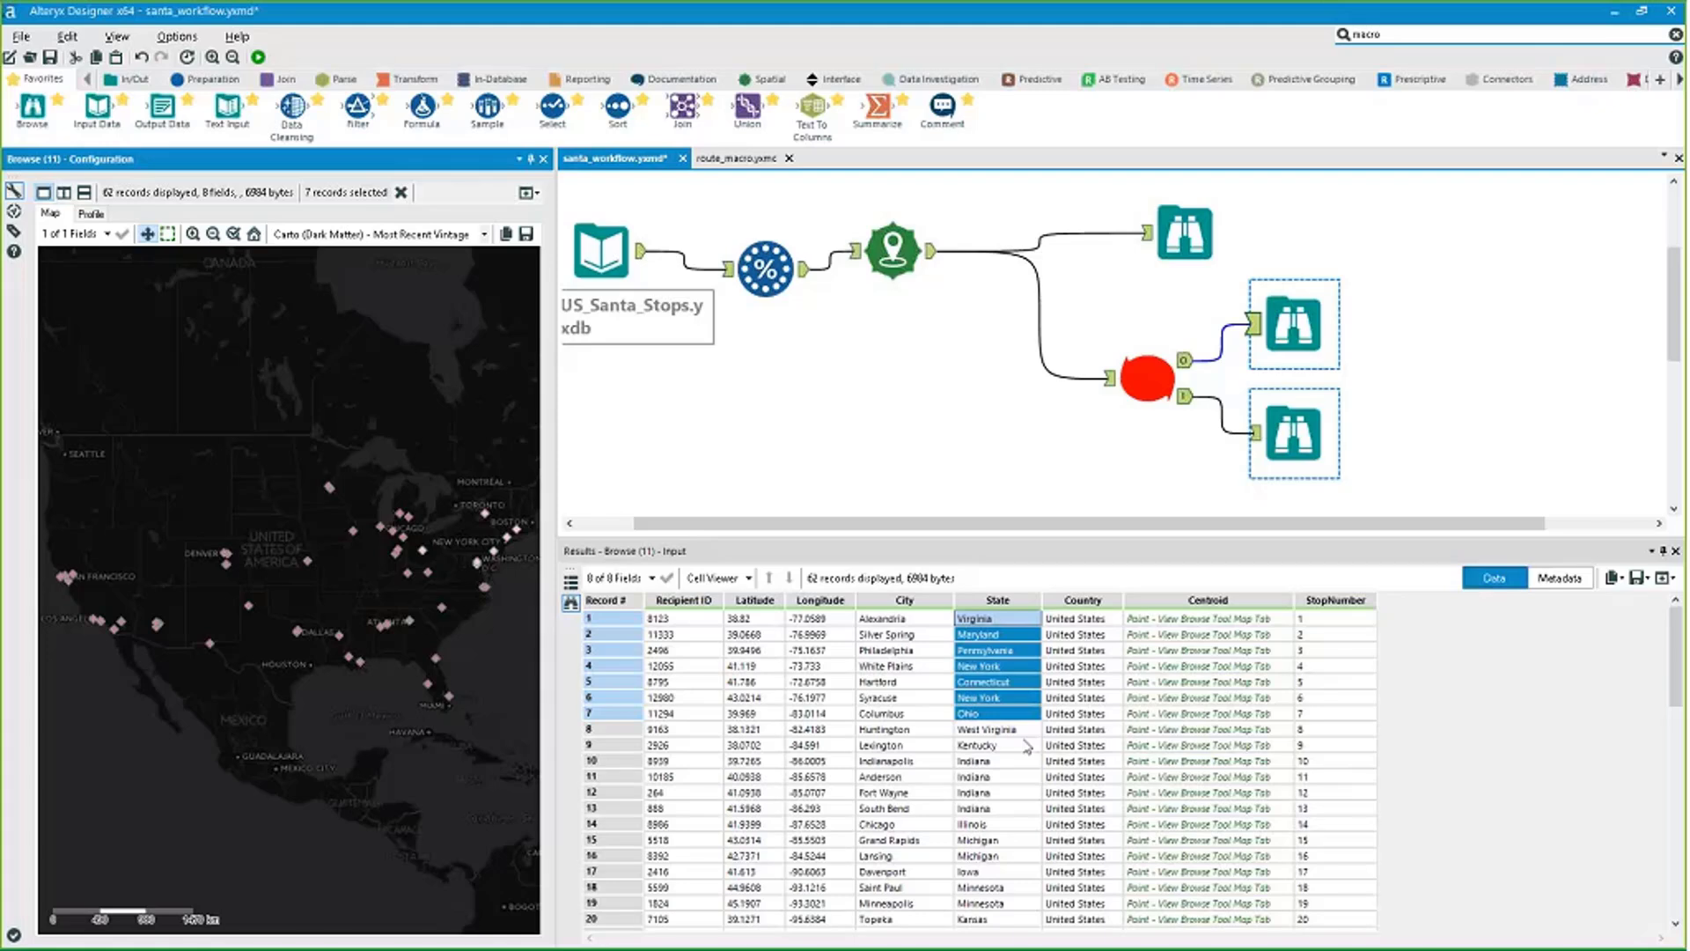
drag(1026, 746, 988, 771)
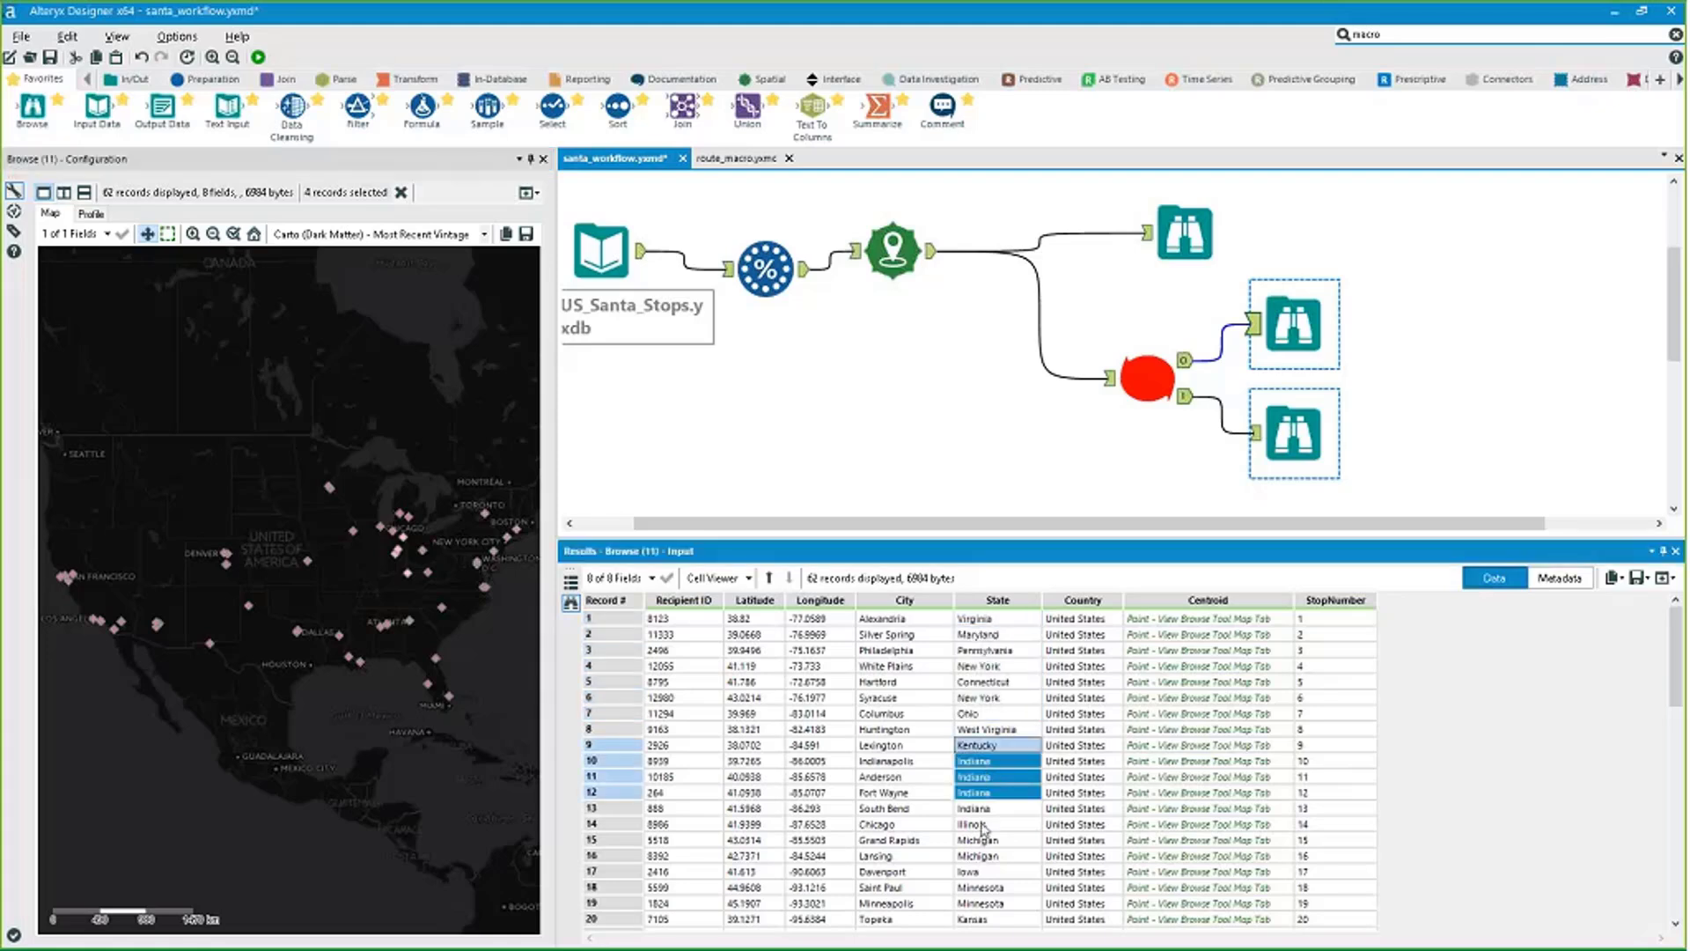
Move the O output's Browse farther from route_macro and insert a Poly-Build tool on the connection between them.
click(1294, 324)
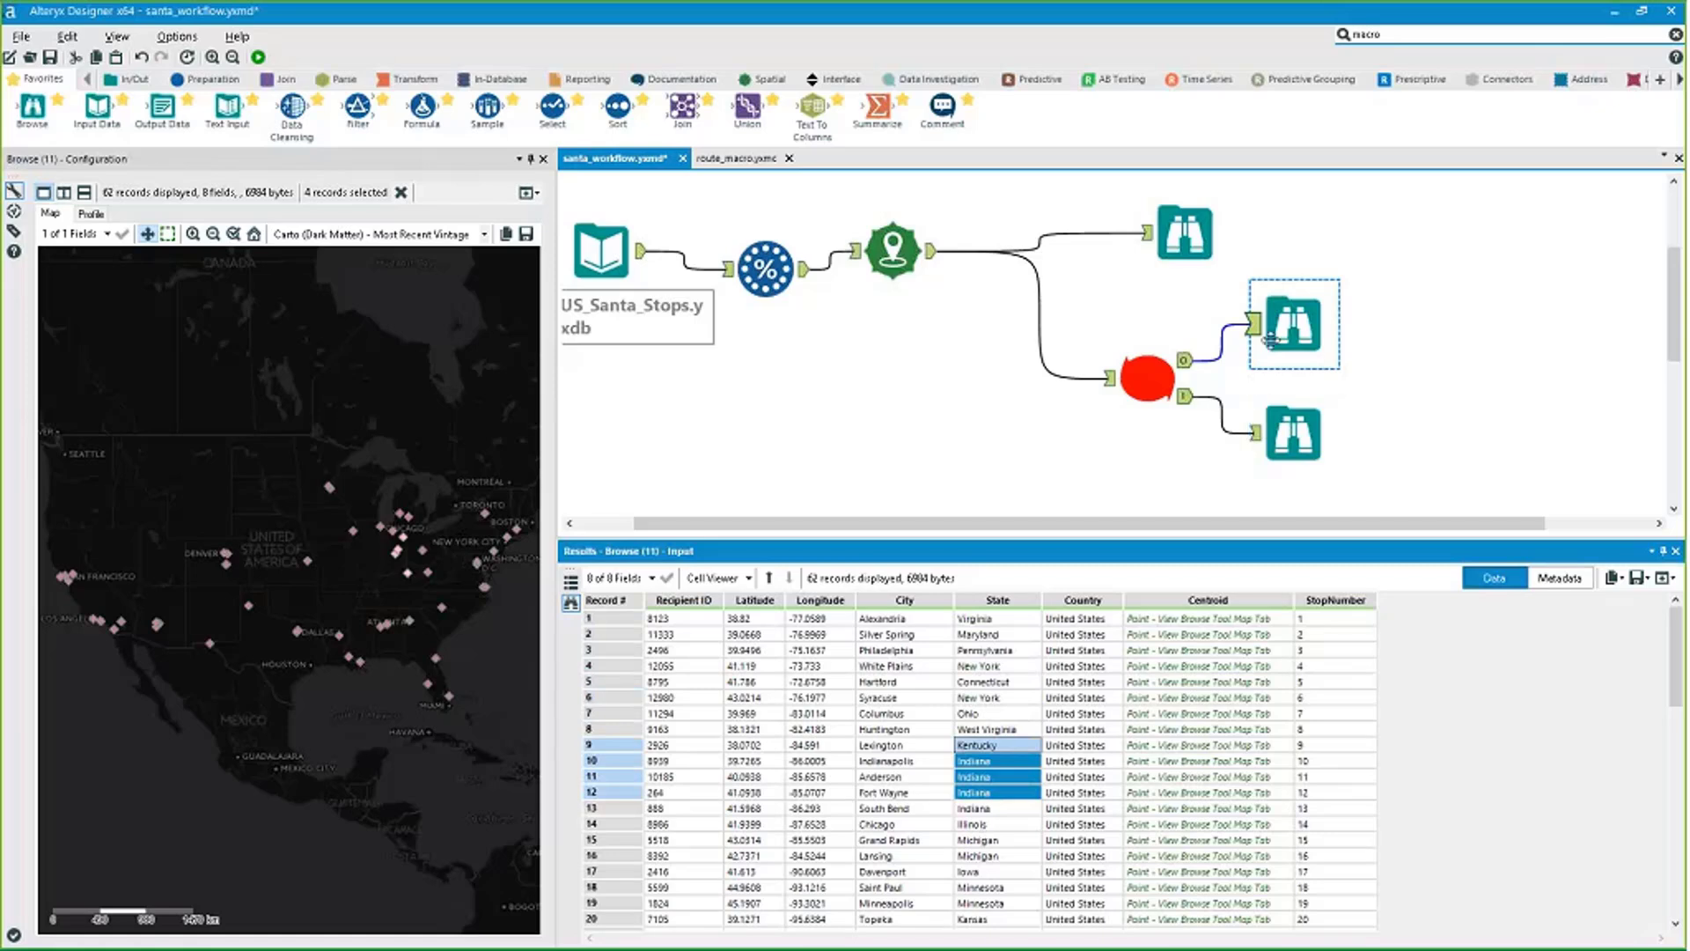
drag(1294, 324, 1384, 269)
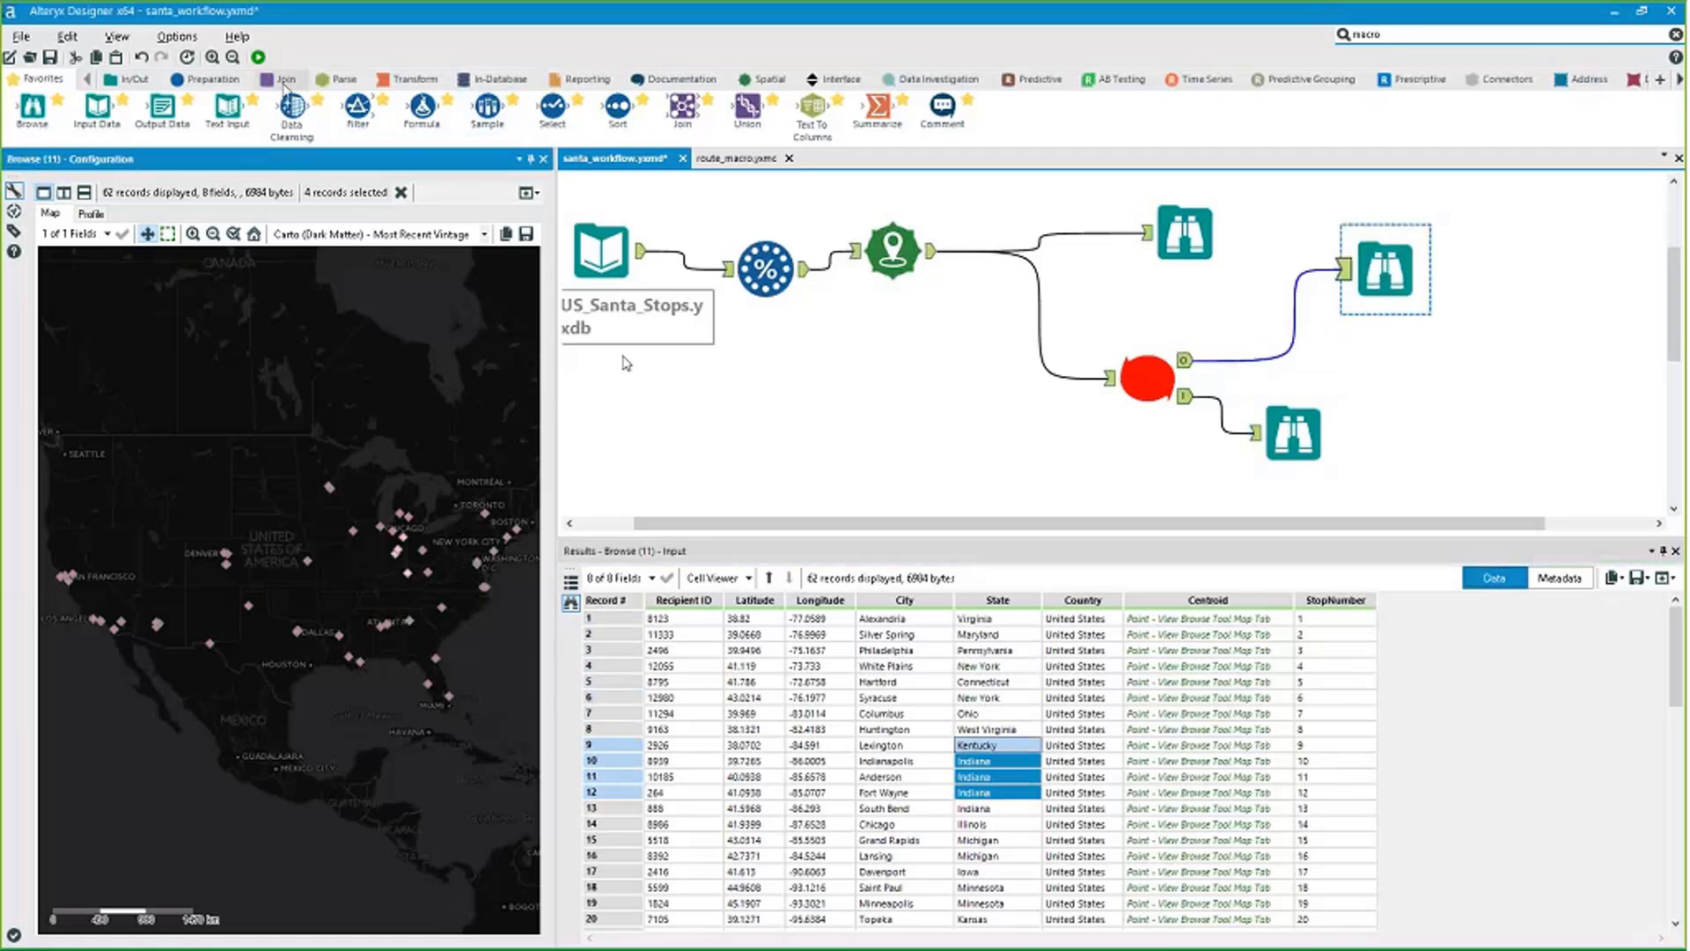
click(757, 81)
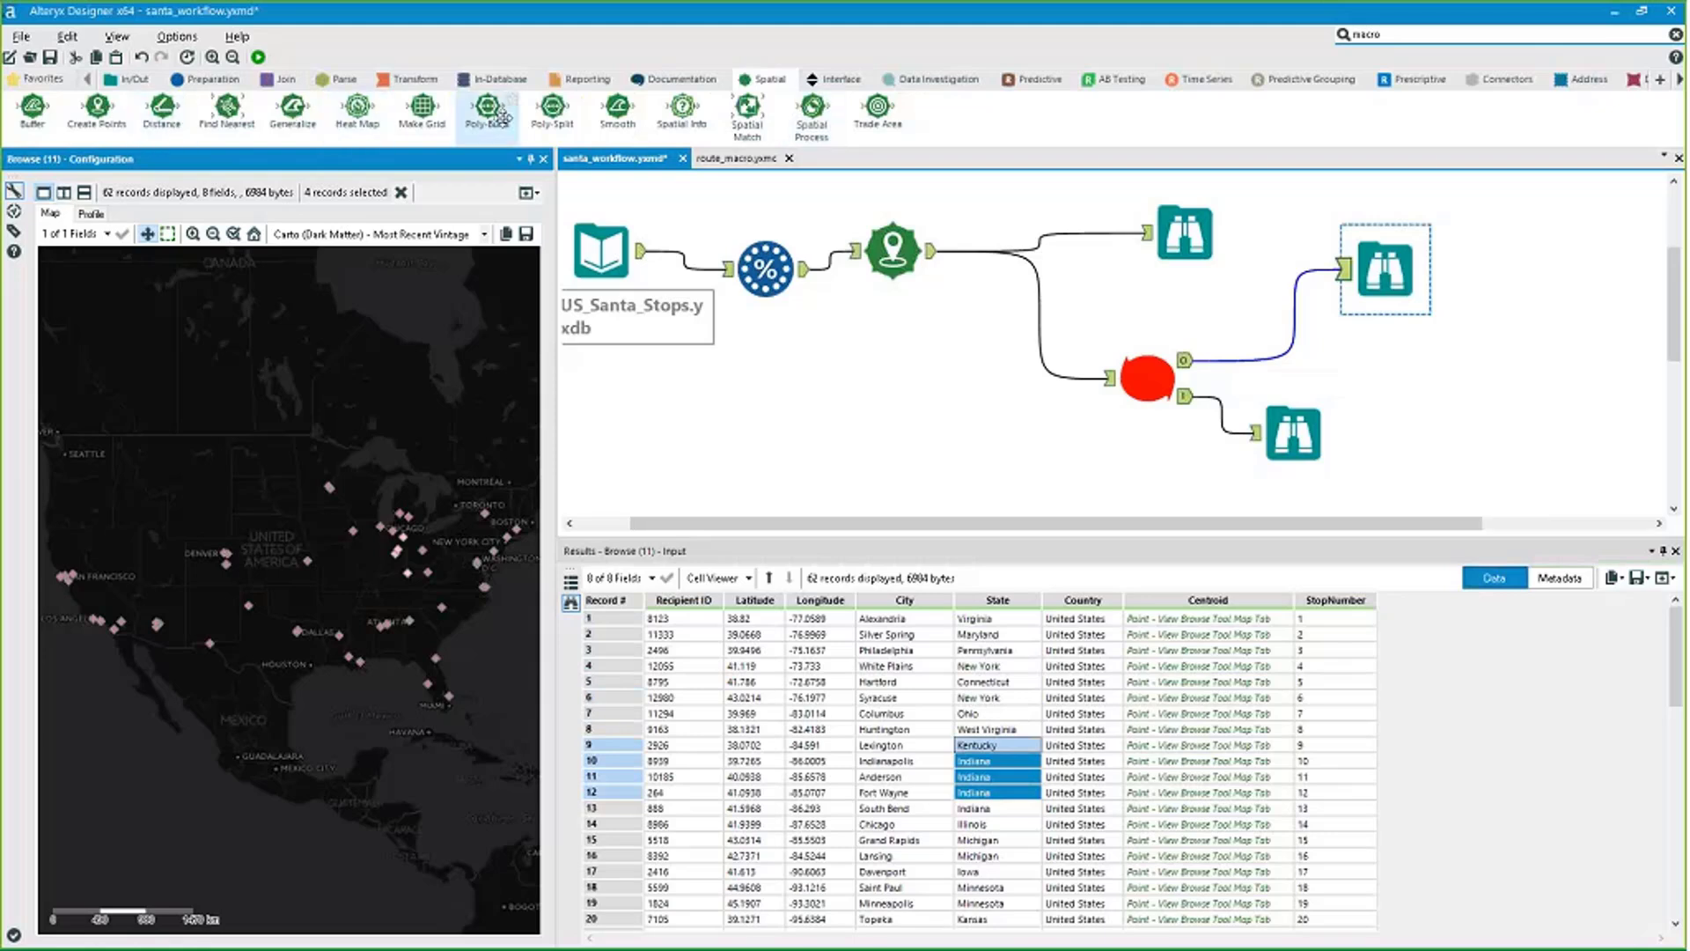
drag(486, 110, 1268, 343)
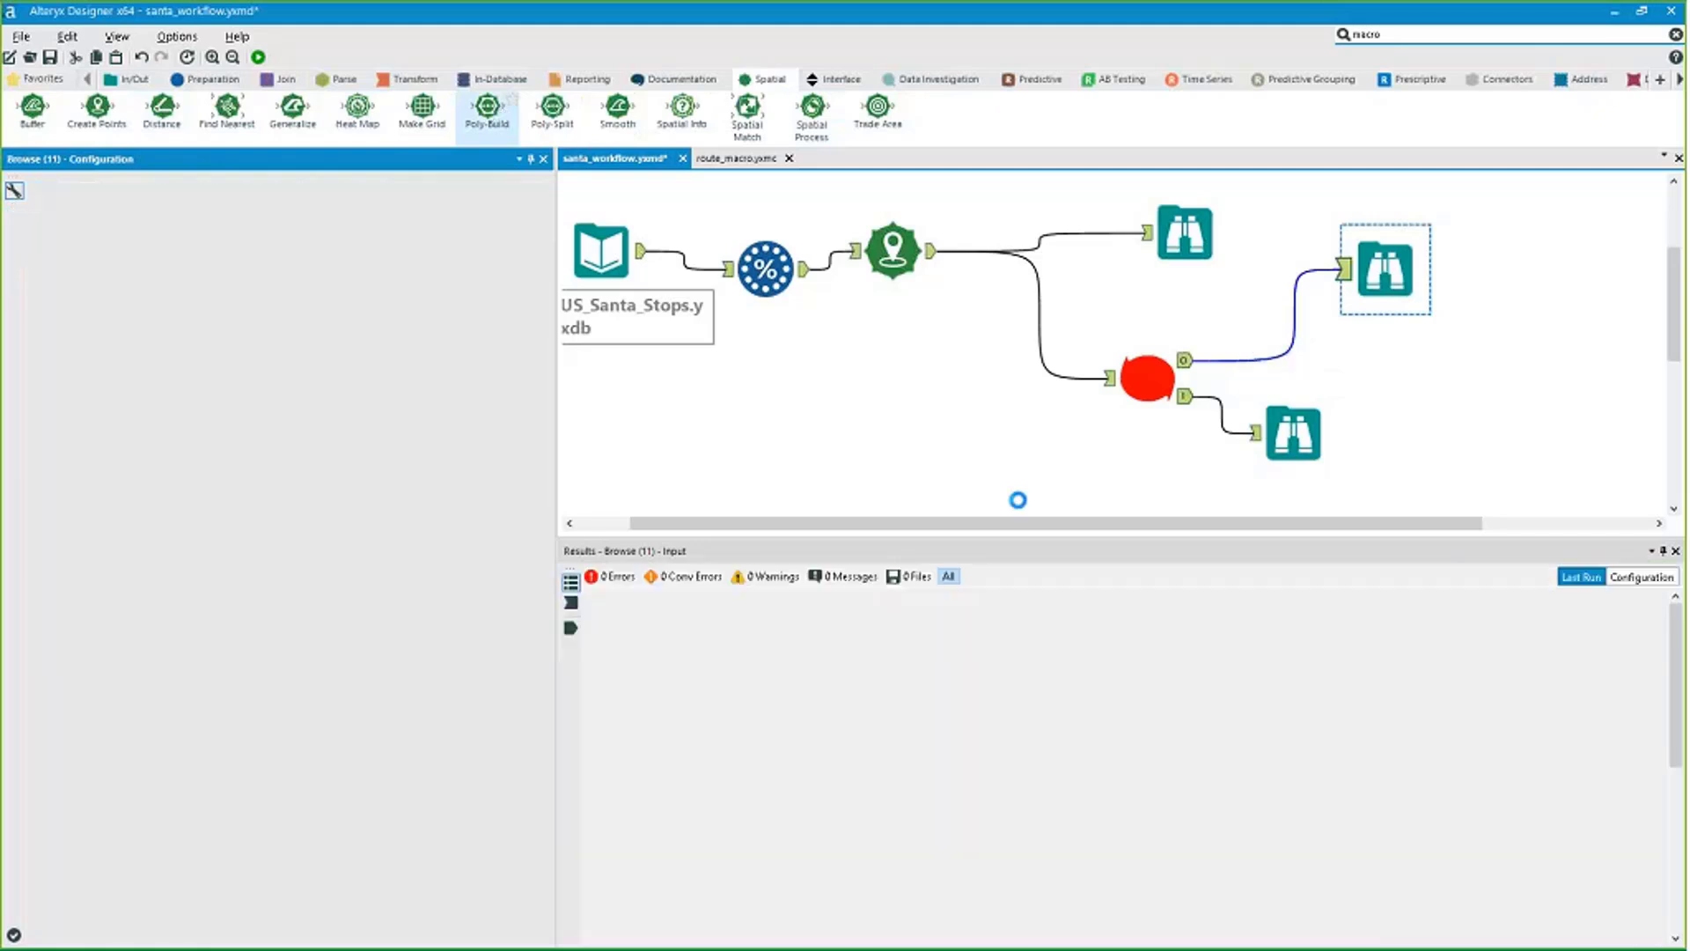
Configure Poly-Build as a Sequence Polyline from Centroid ordered by StopNumber, and run the workflow to view the route on the map.
click(405, 206)
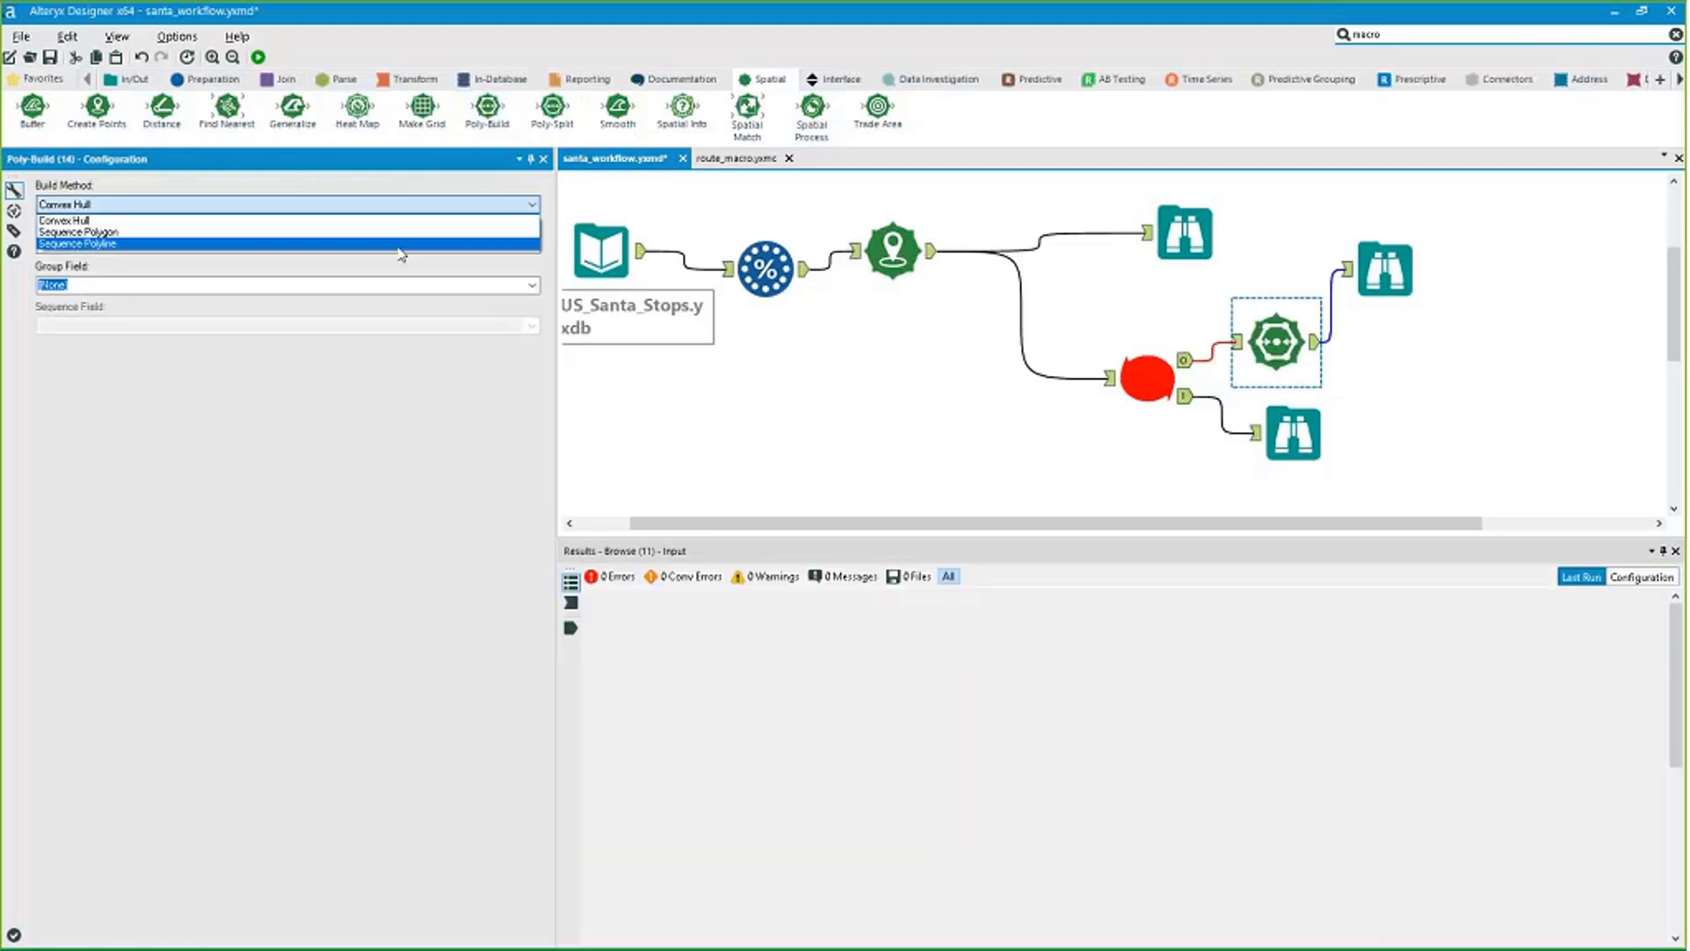
click(400, 246)
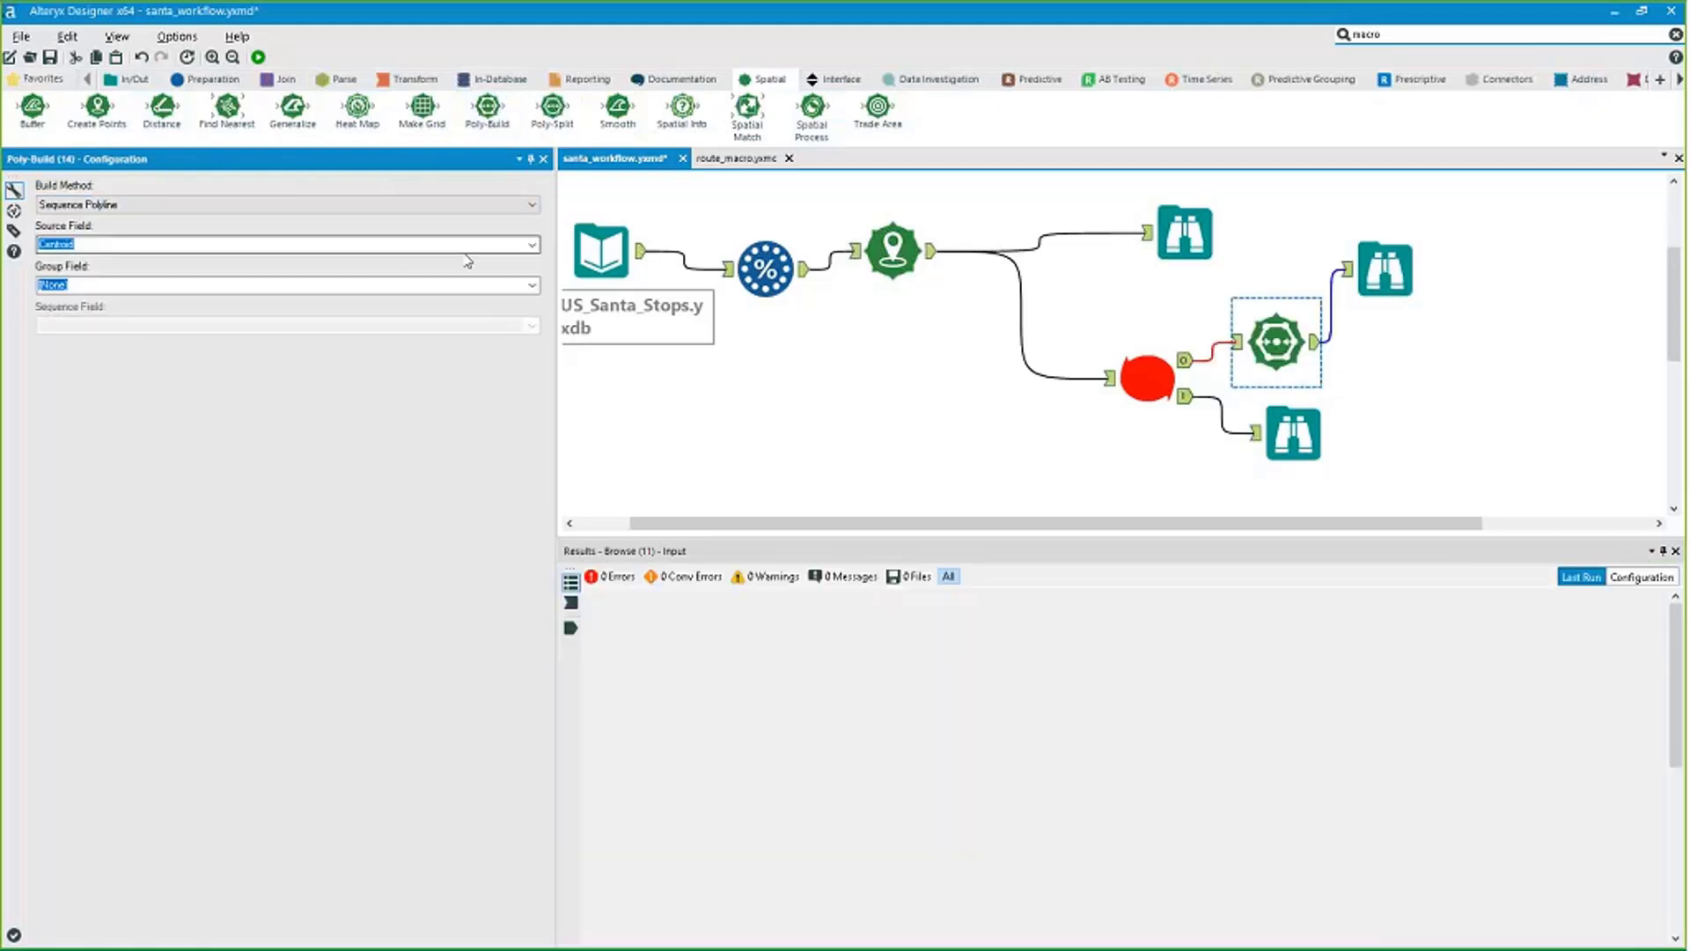
click(530, 248)
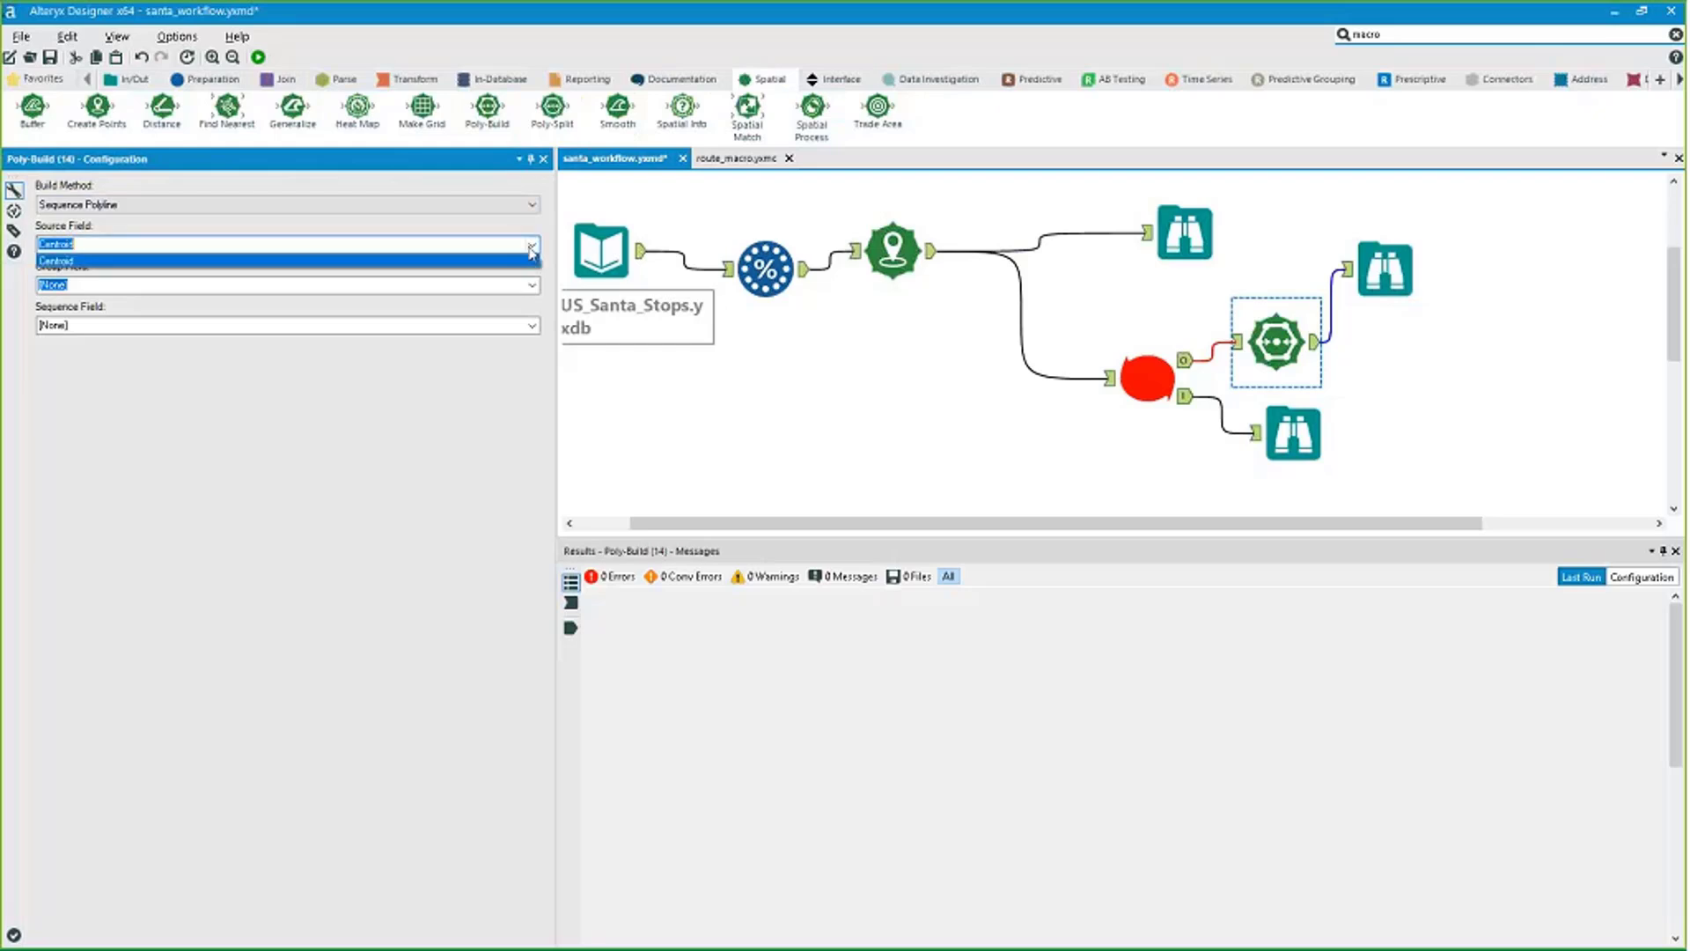
click(531, 250)
click(506, 325)
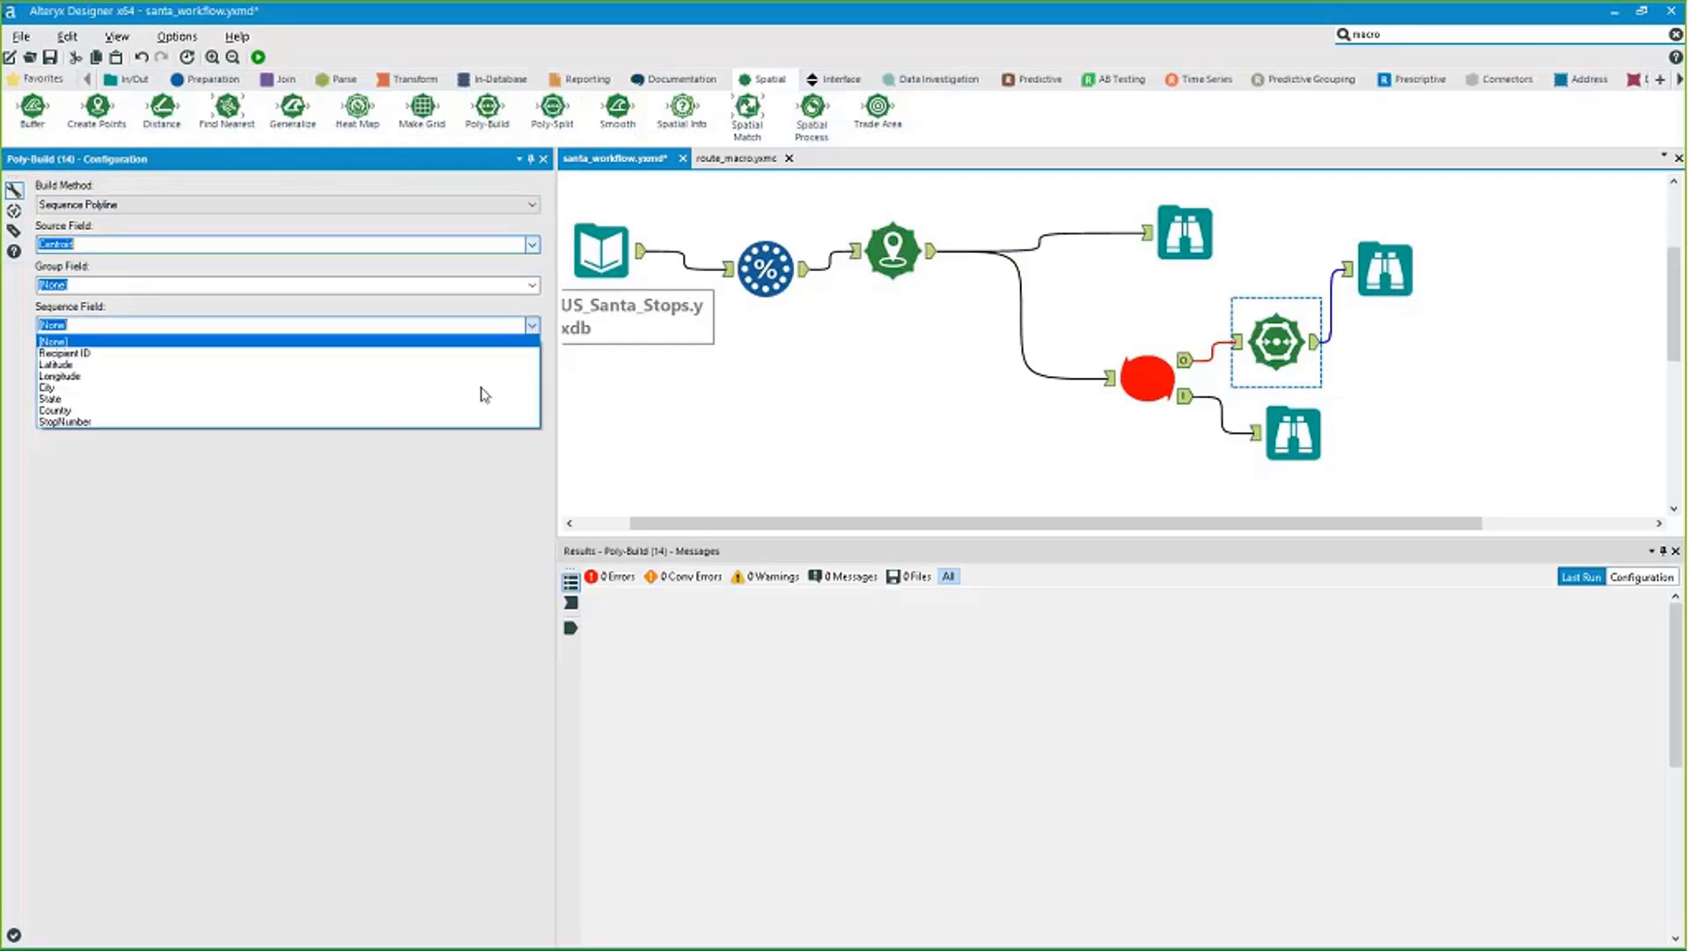
click(480, 421)
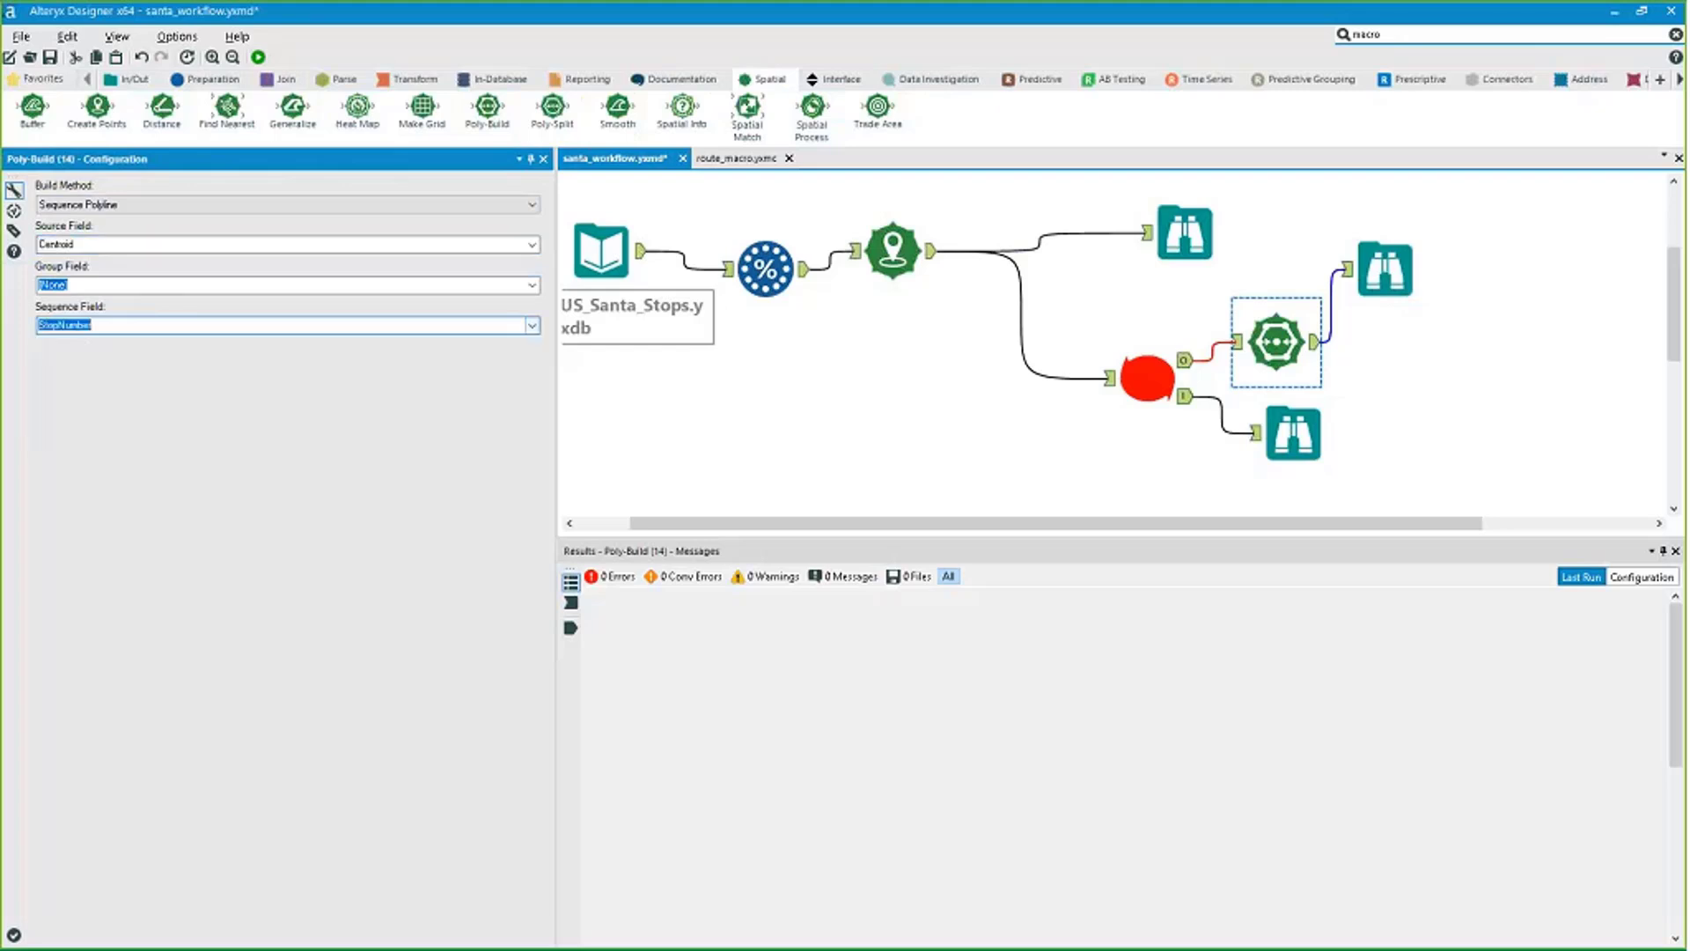
click(259, 58)
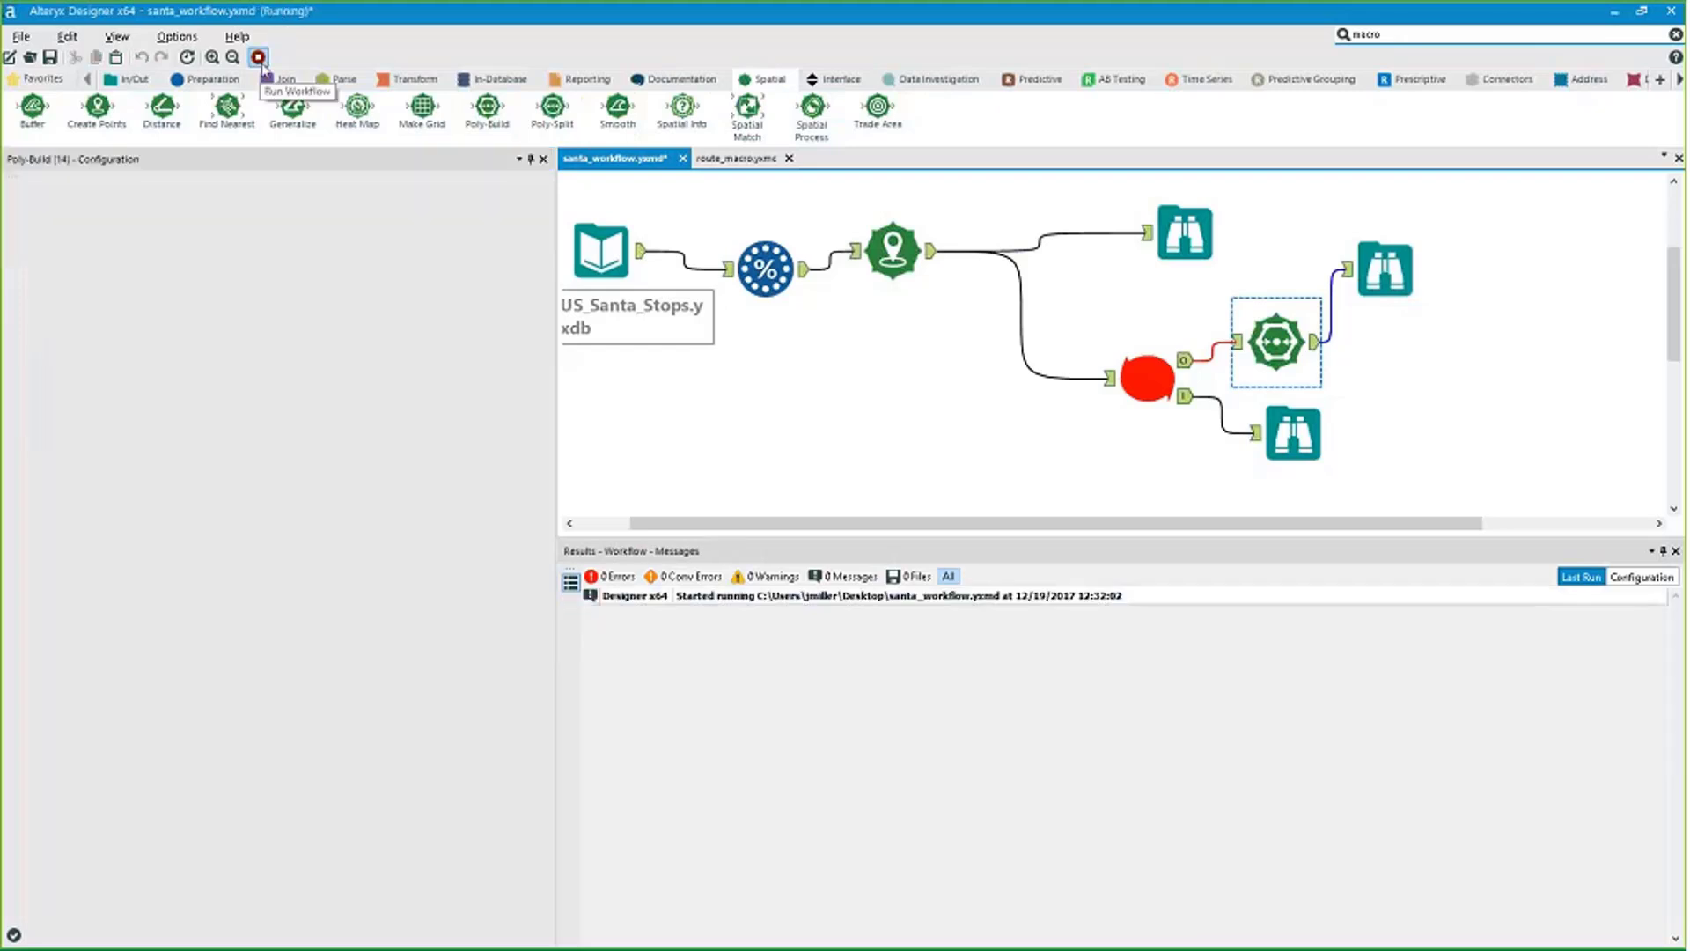
click(1373, 273)
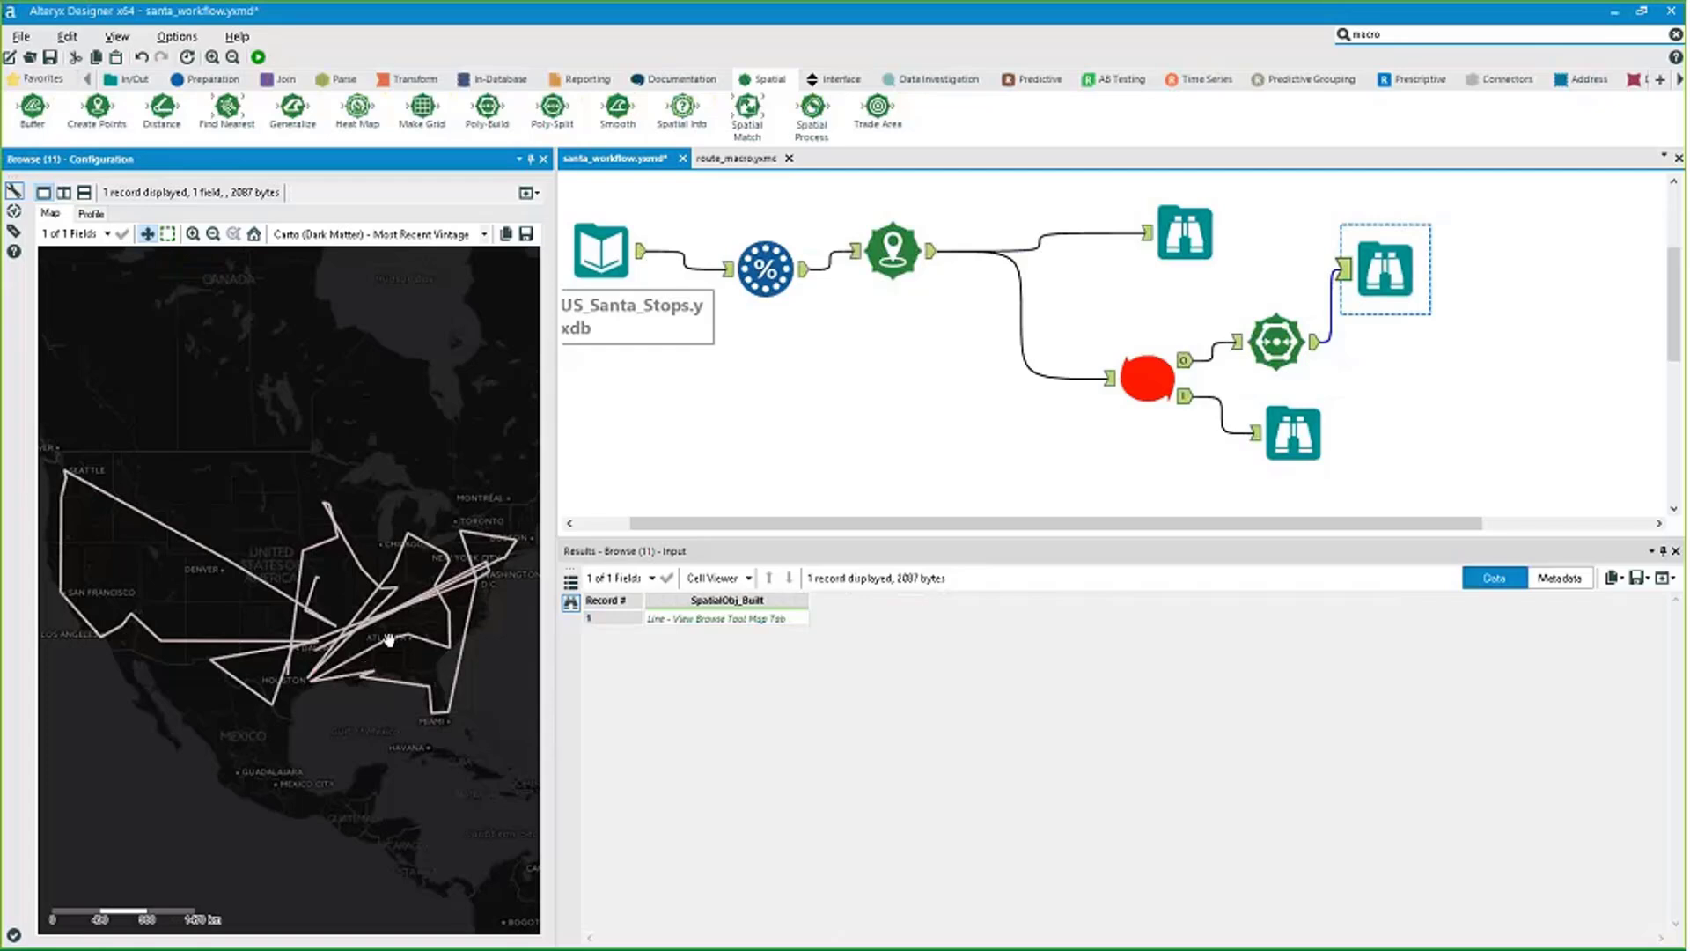
Set the Random % Sample tool to 10 percent of records and rerun the workflow.
ctrl+click(765, 269)
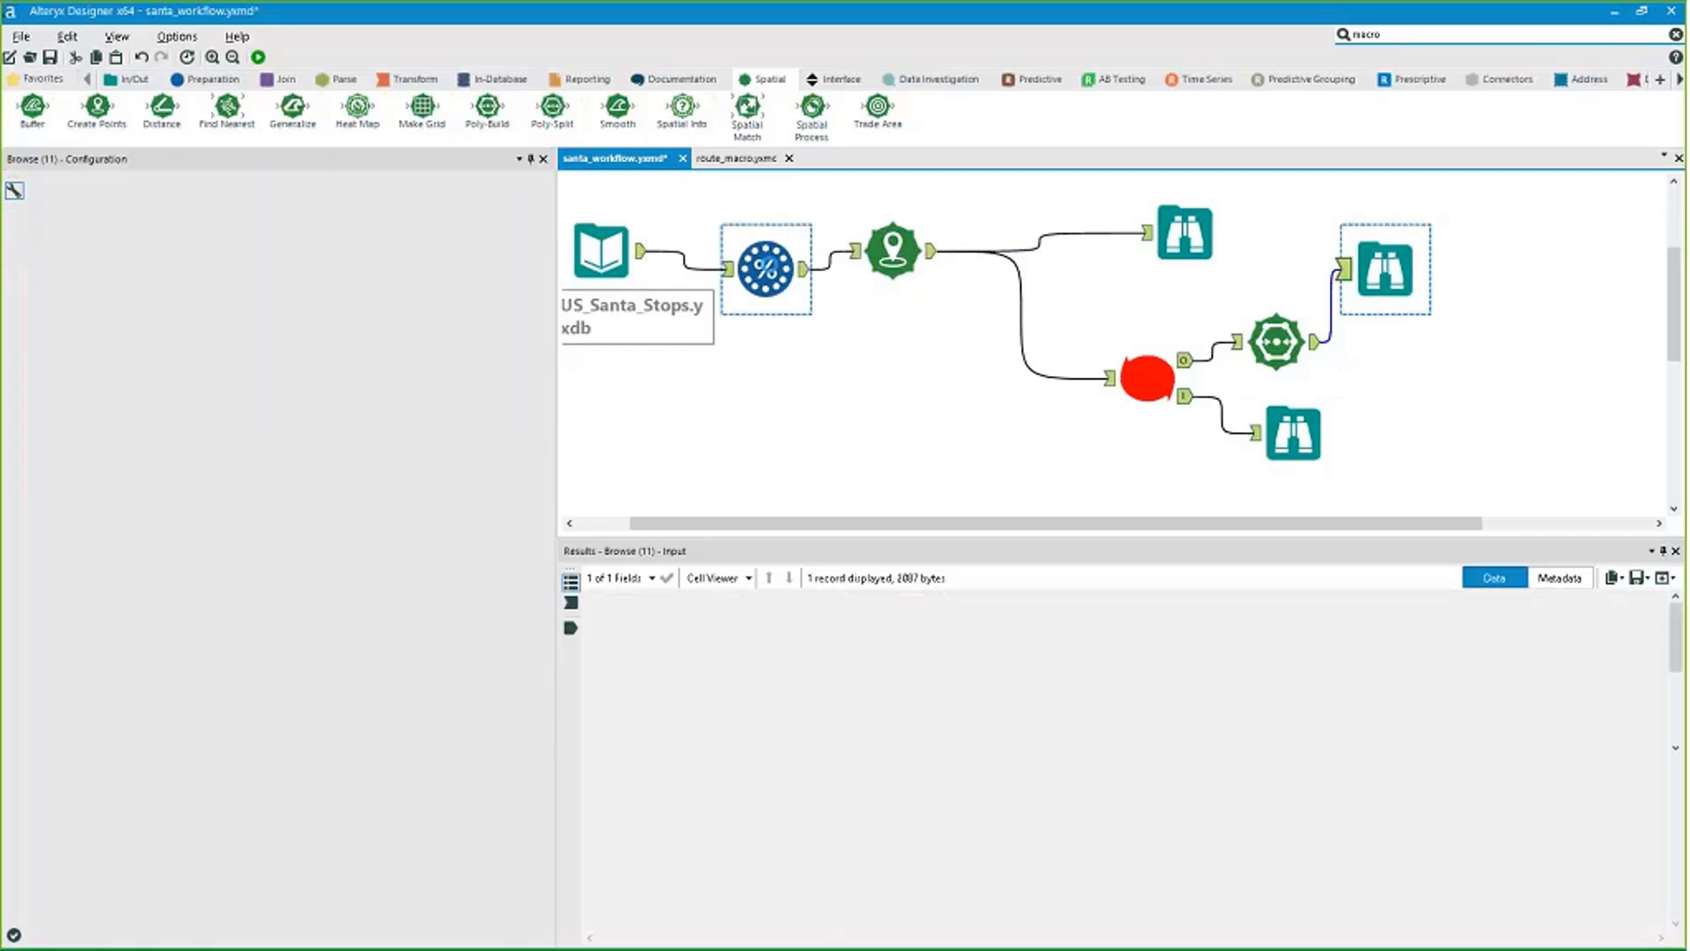
click(765, 268)
click(106, 329)
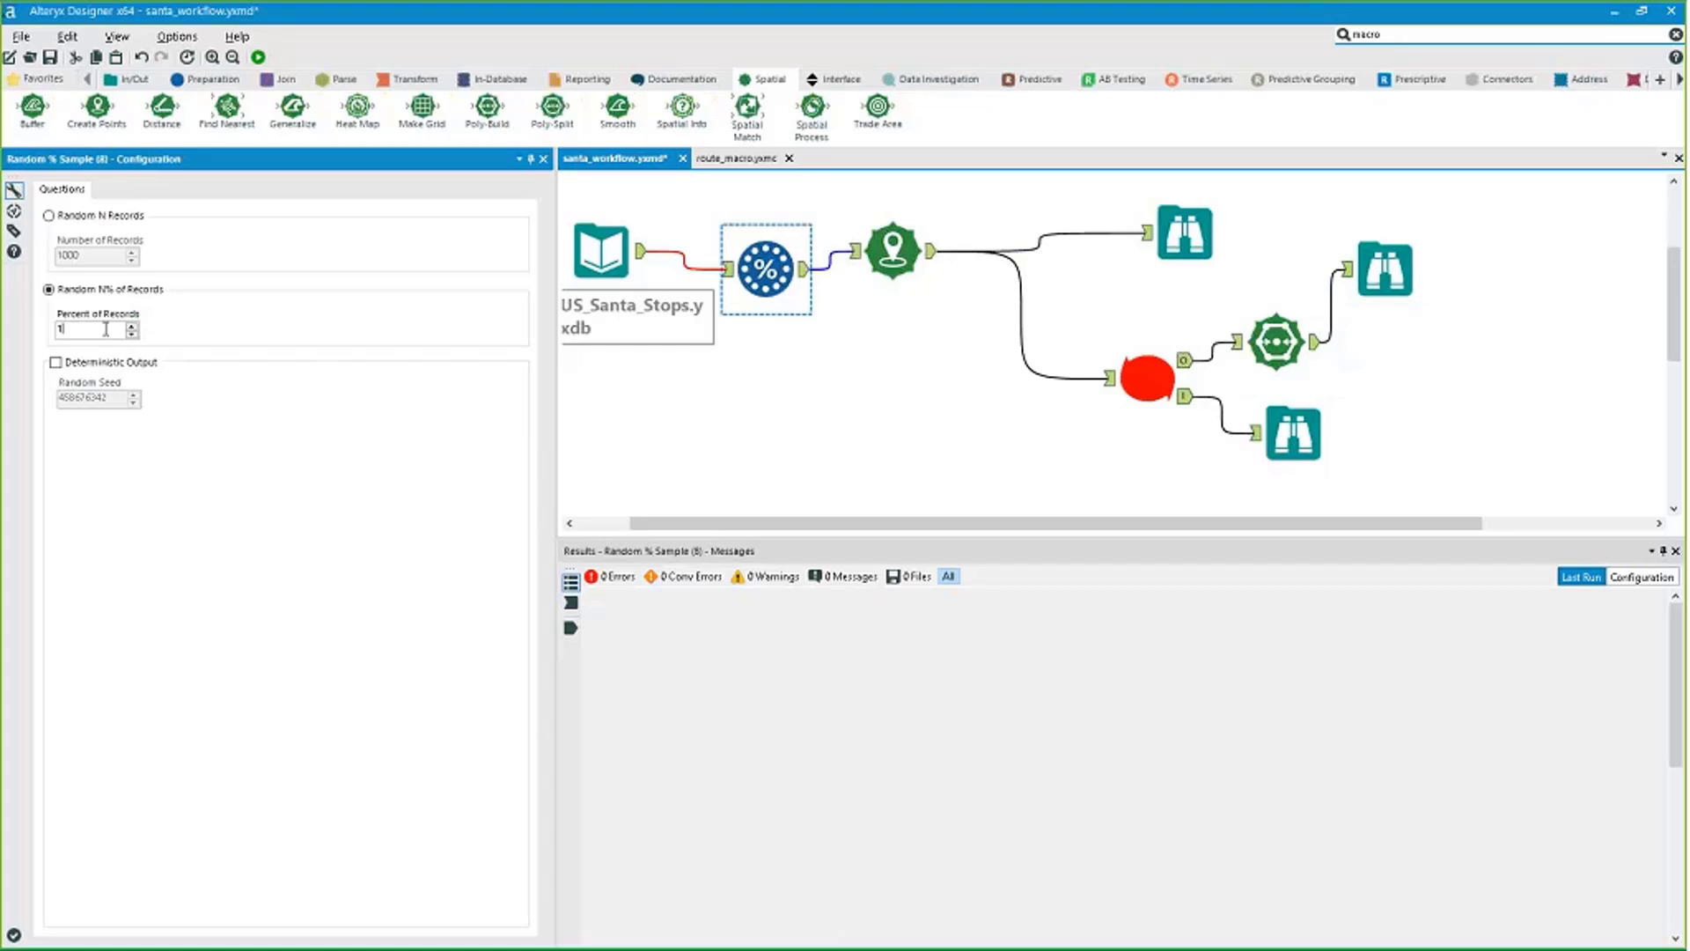
text(100)
key(BackSpace)
key(BackSpace)
key(BackSpace)
text(10)
key(ctrl+r)
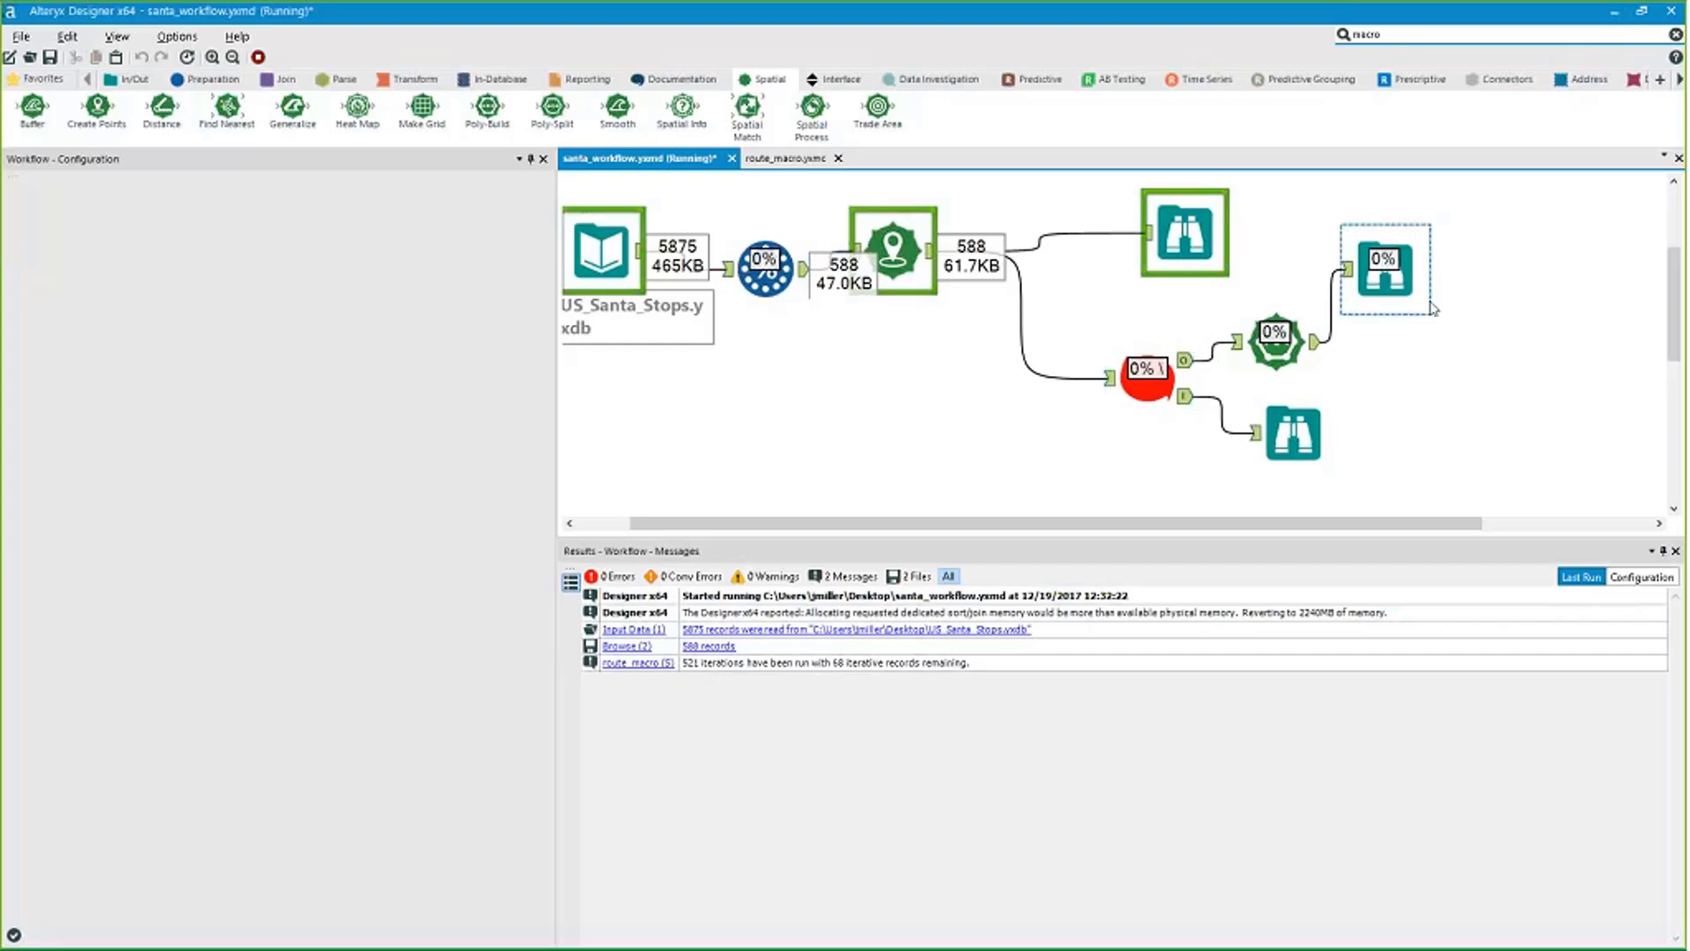
Examine the route line built from the larger sample on the map of the Browse after Poly-Build.
click(1167, 403)
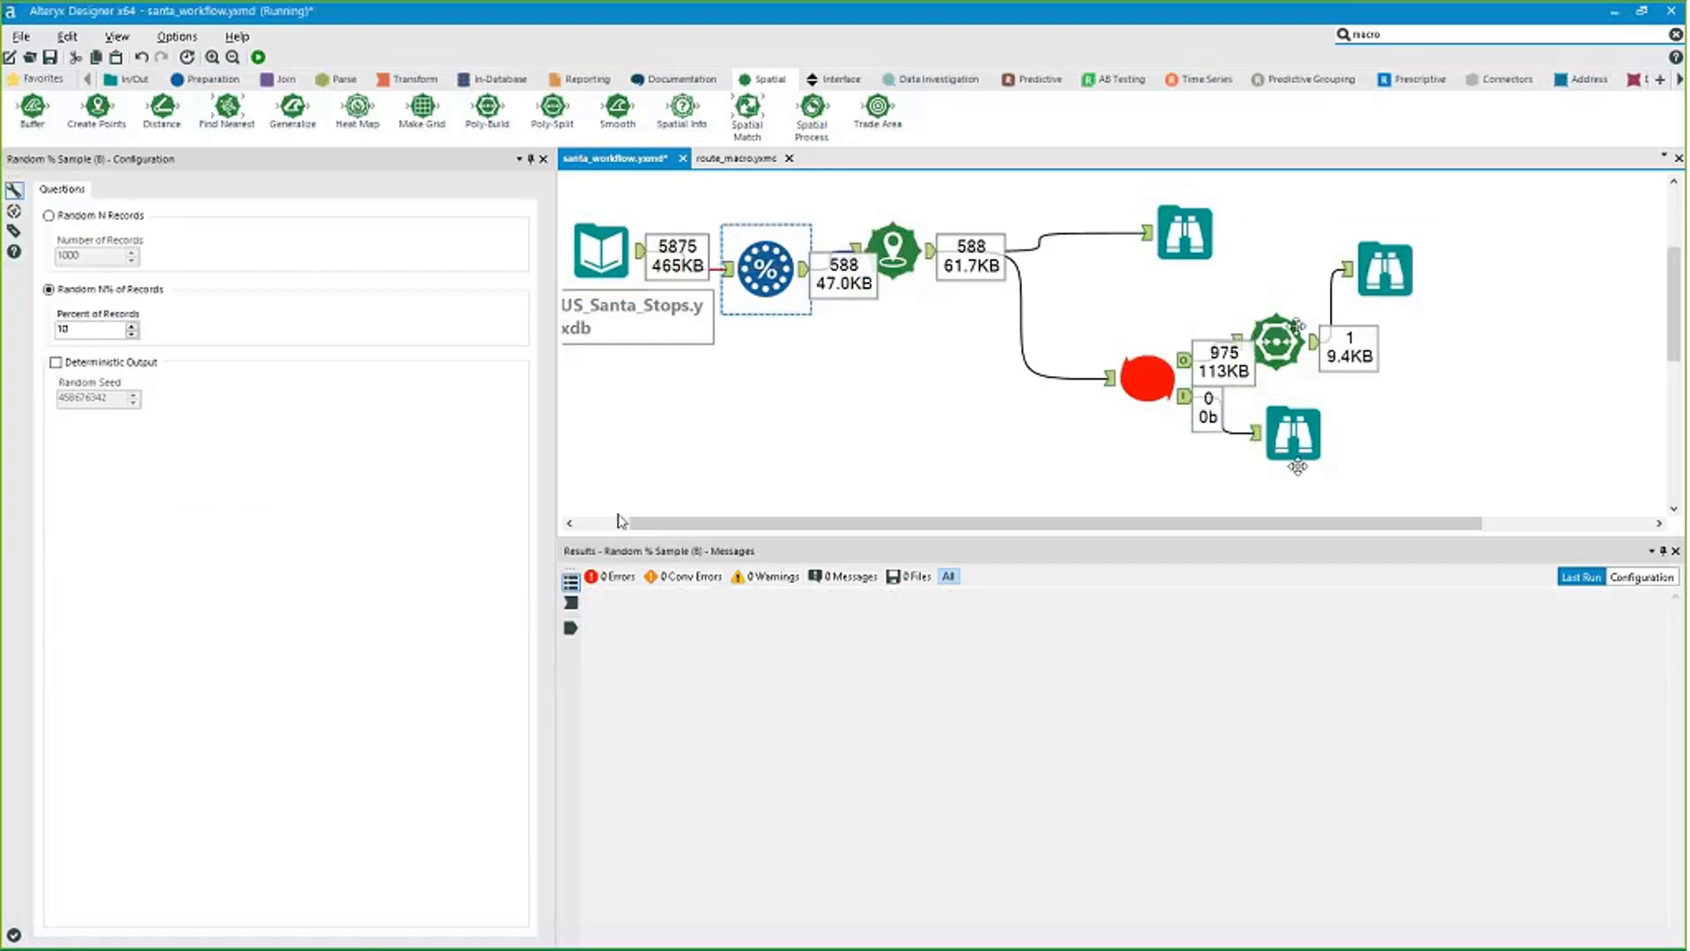
click(1384, 268)
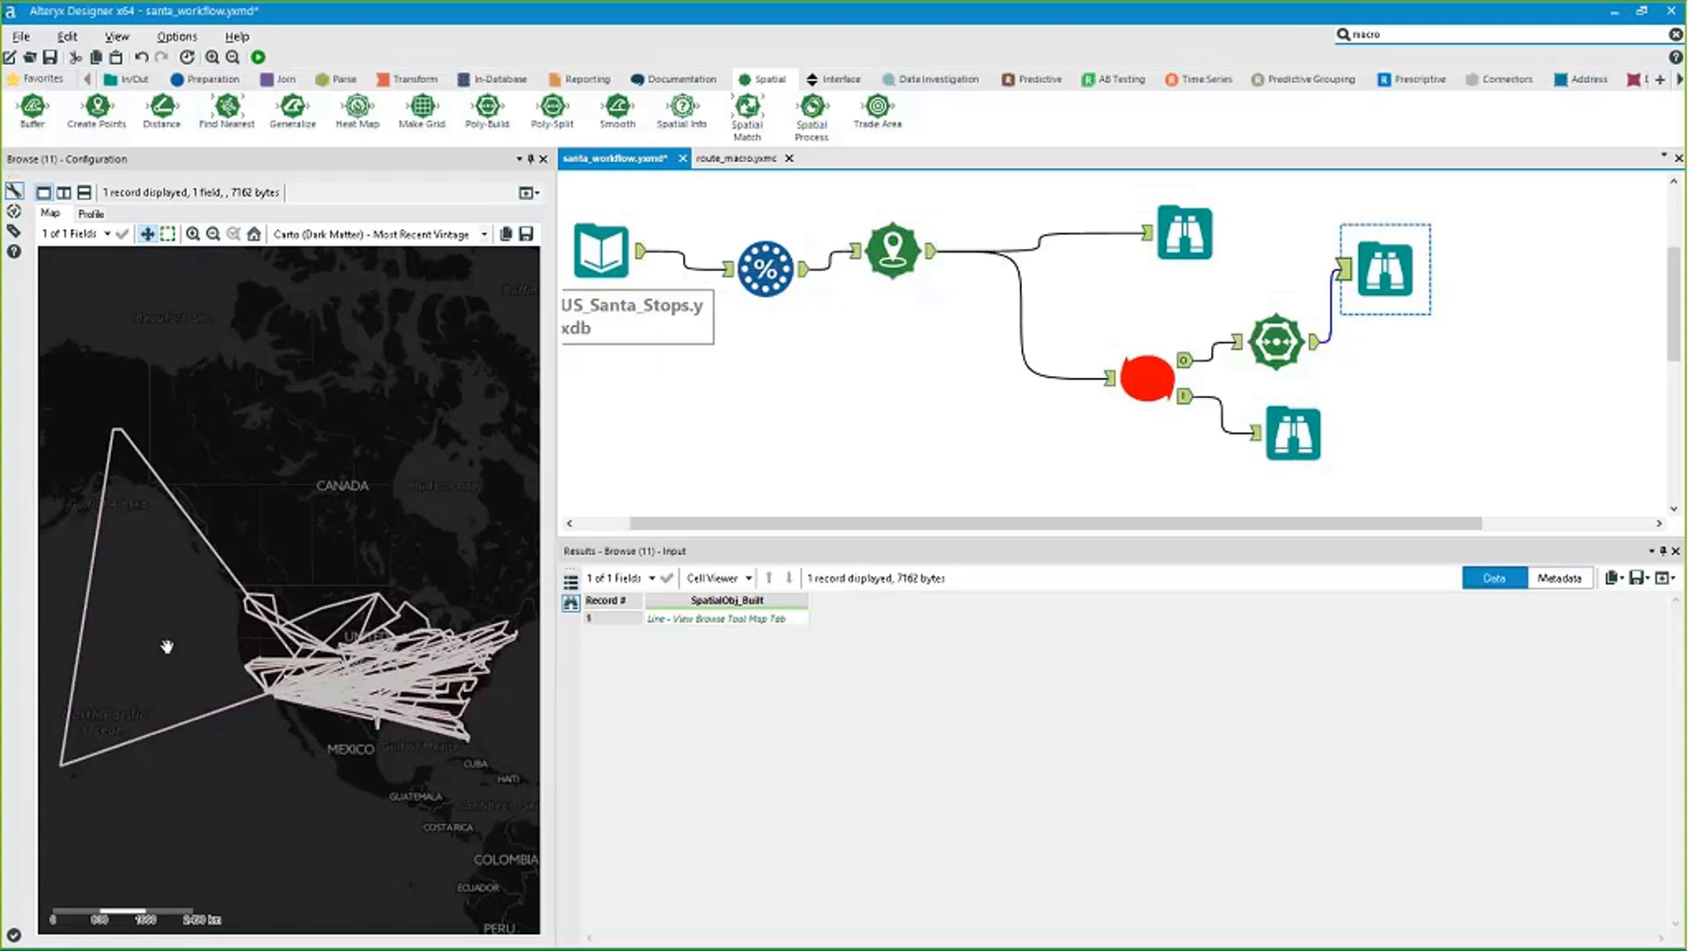
drag(350, 695, 302, 666)
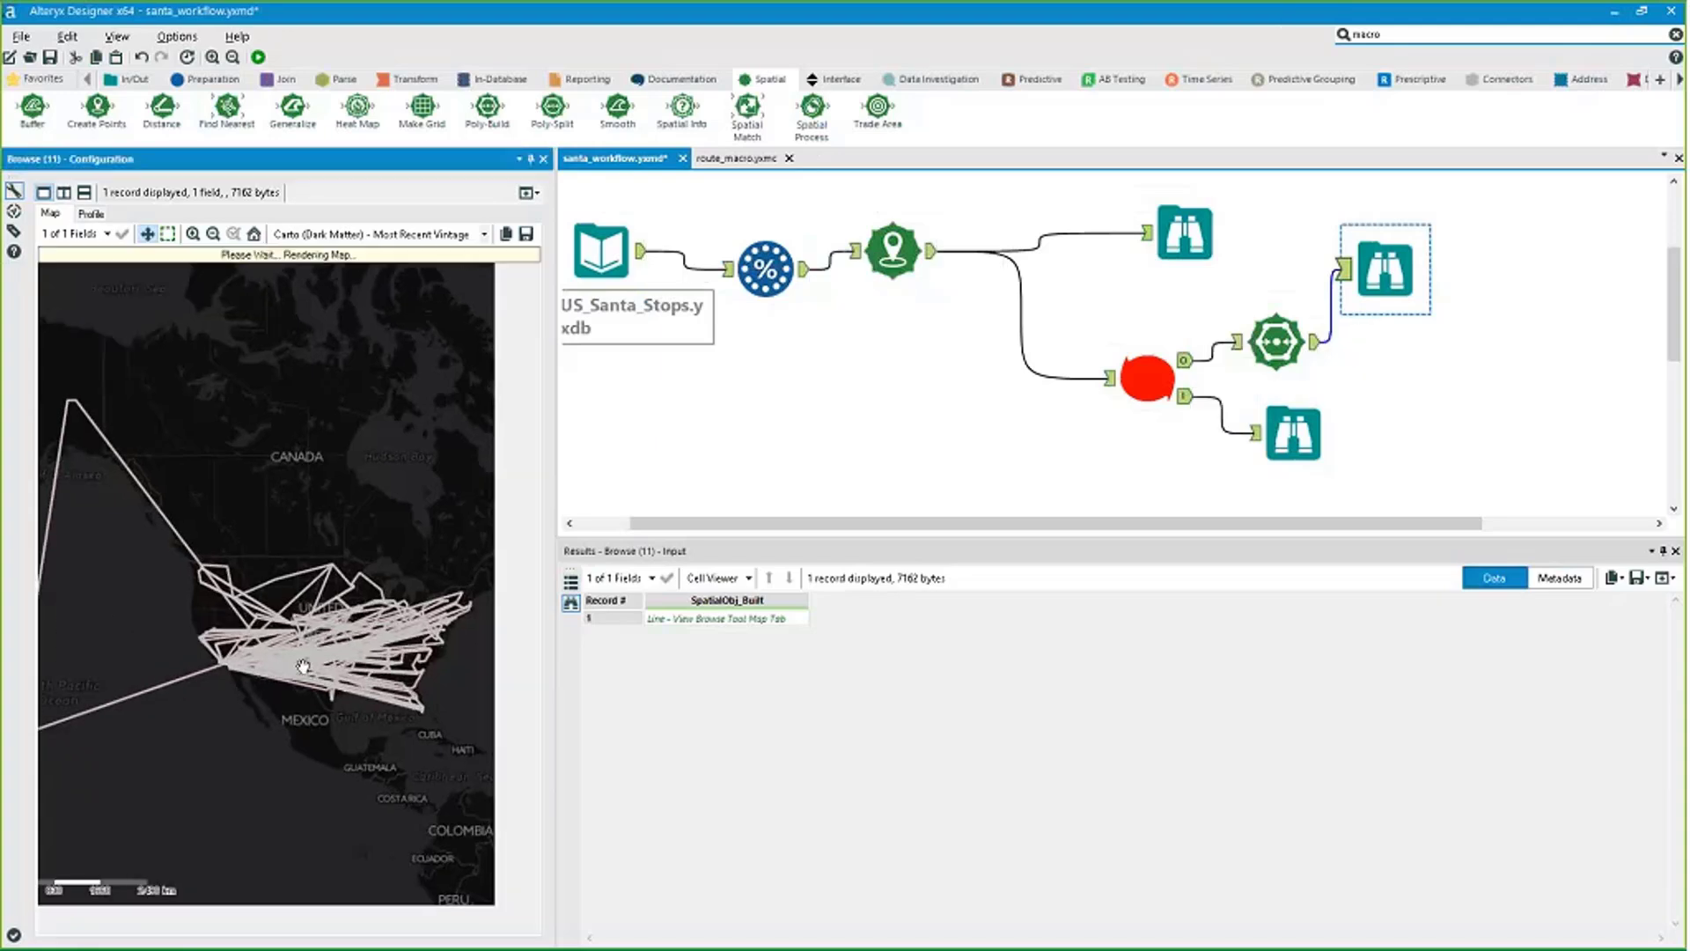
Move the route_macro tool slightly farther from its output tools and open the workflow-level properties of santa_workflow.
click(1144, 361)
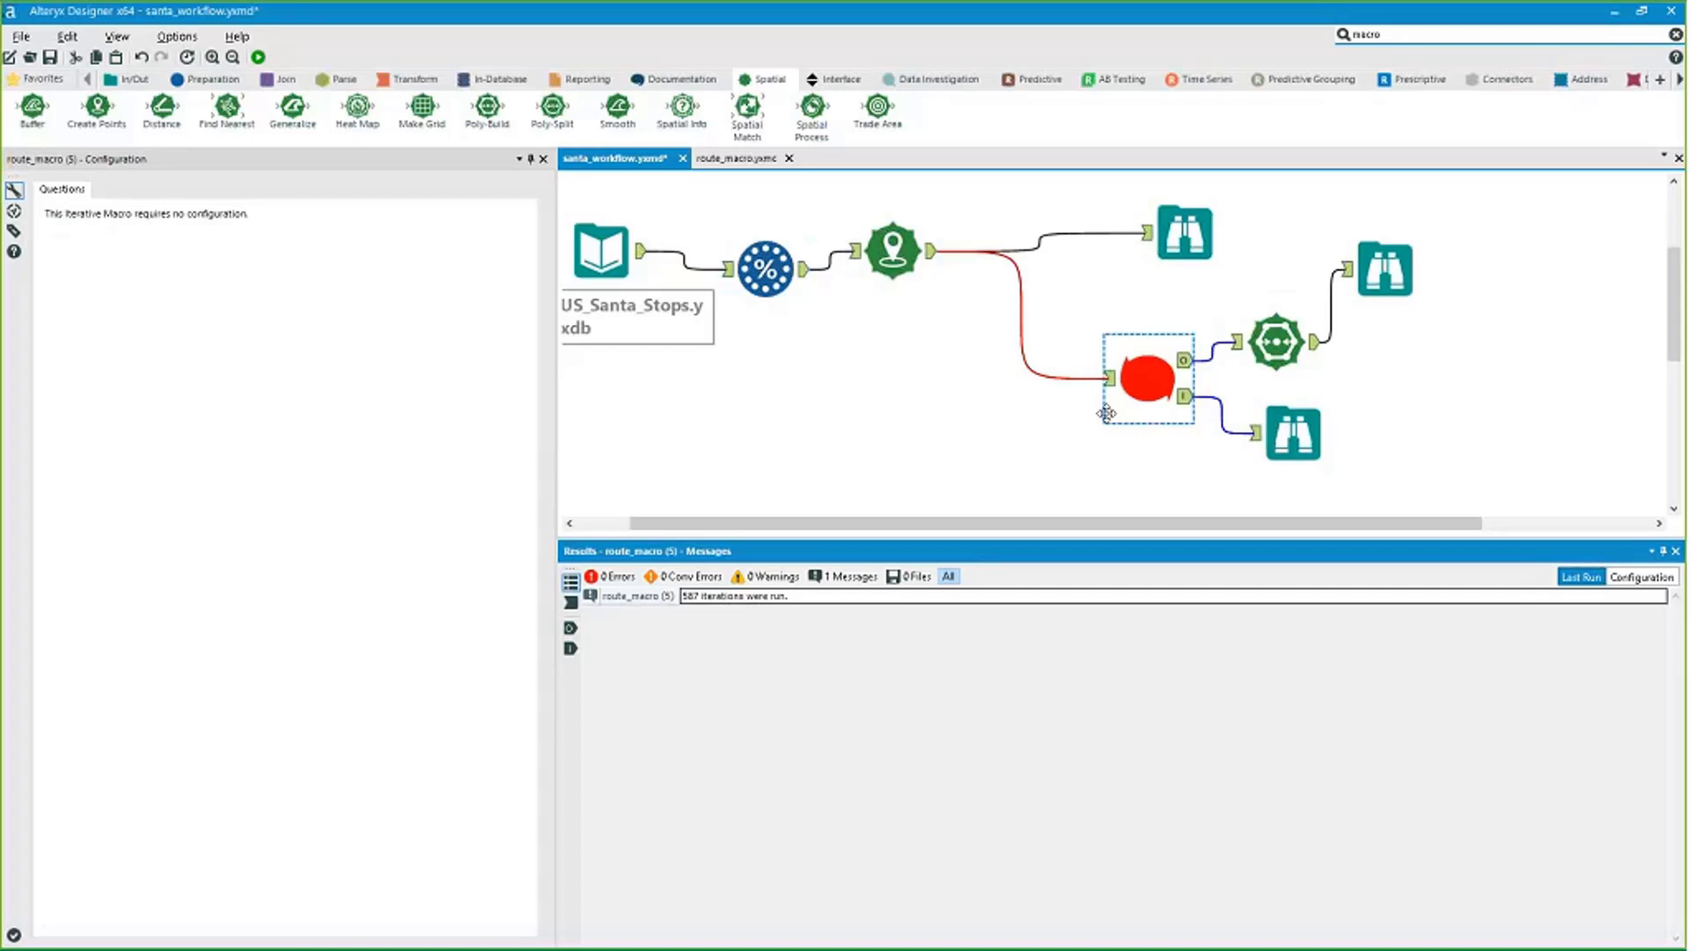
drag(1150, 383, 1114, 383)
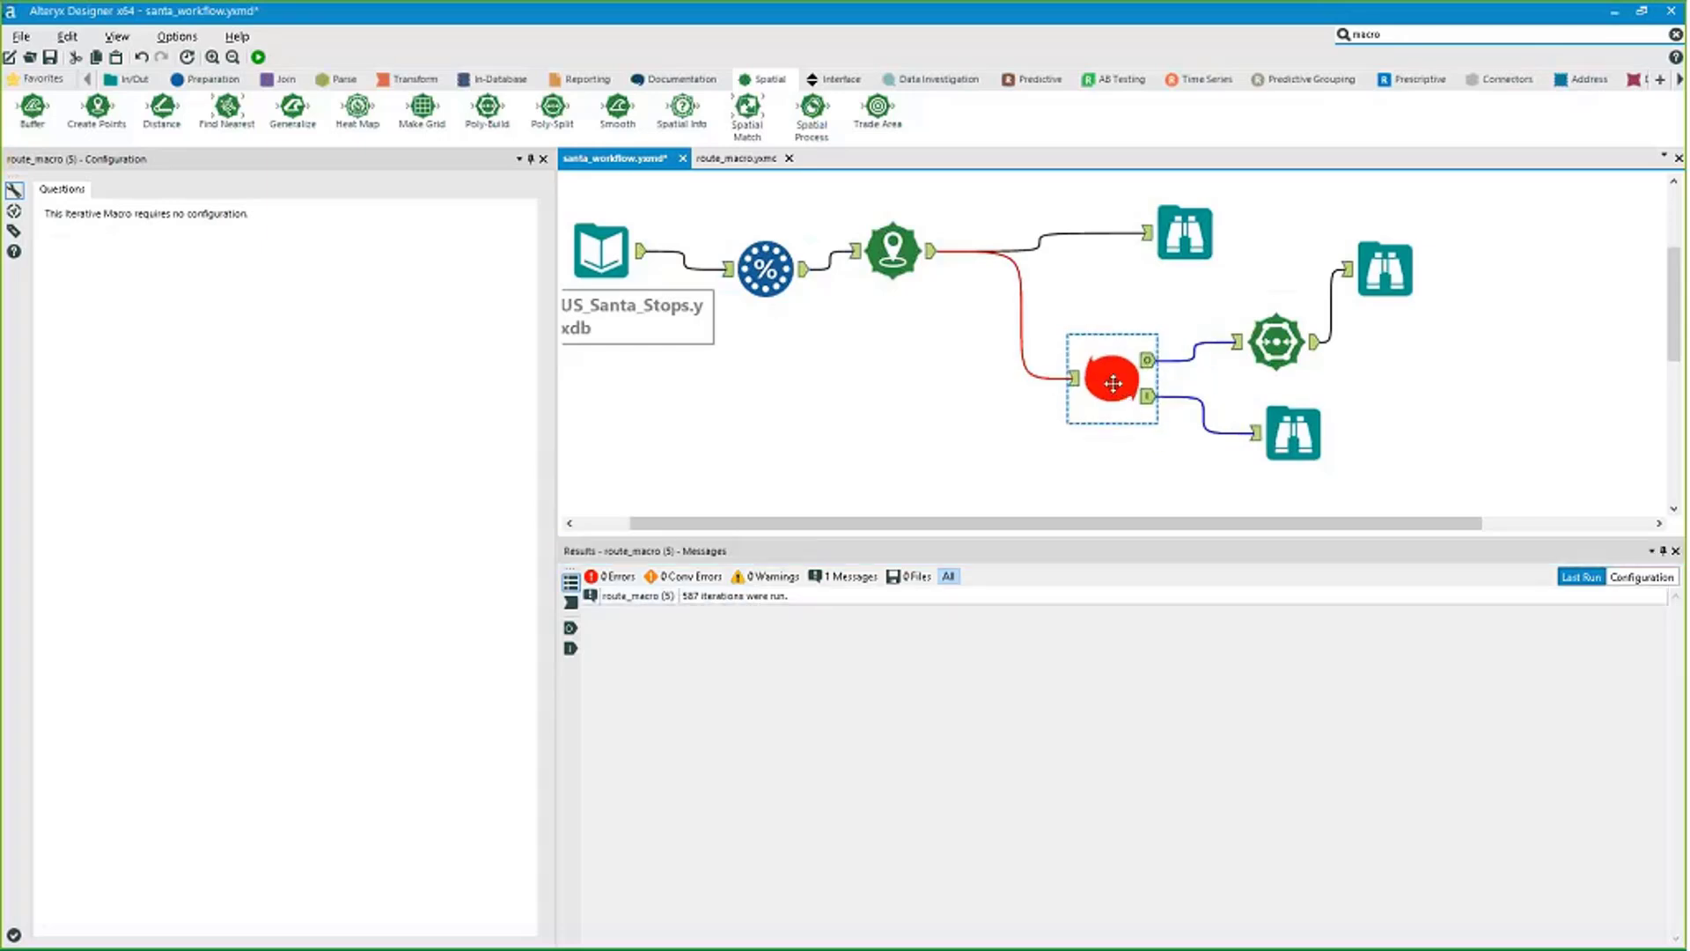
click(988, 457)
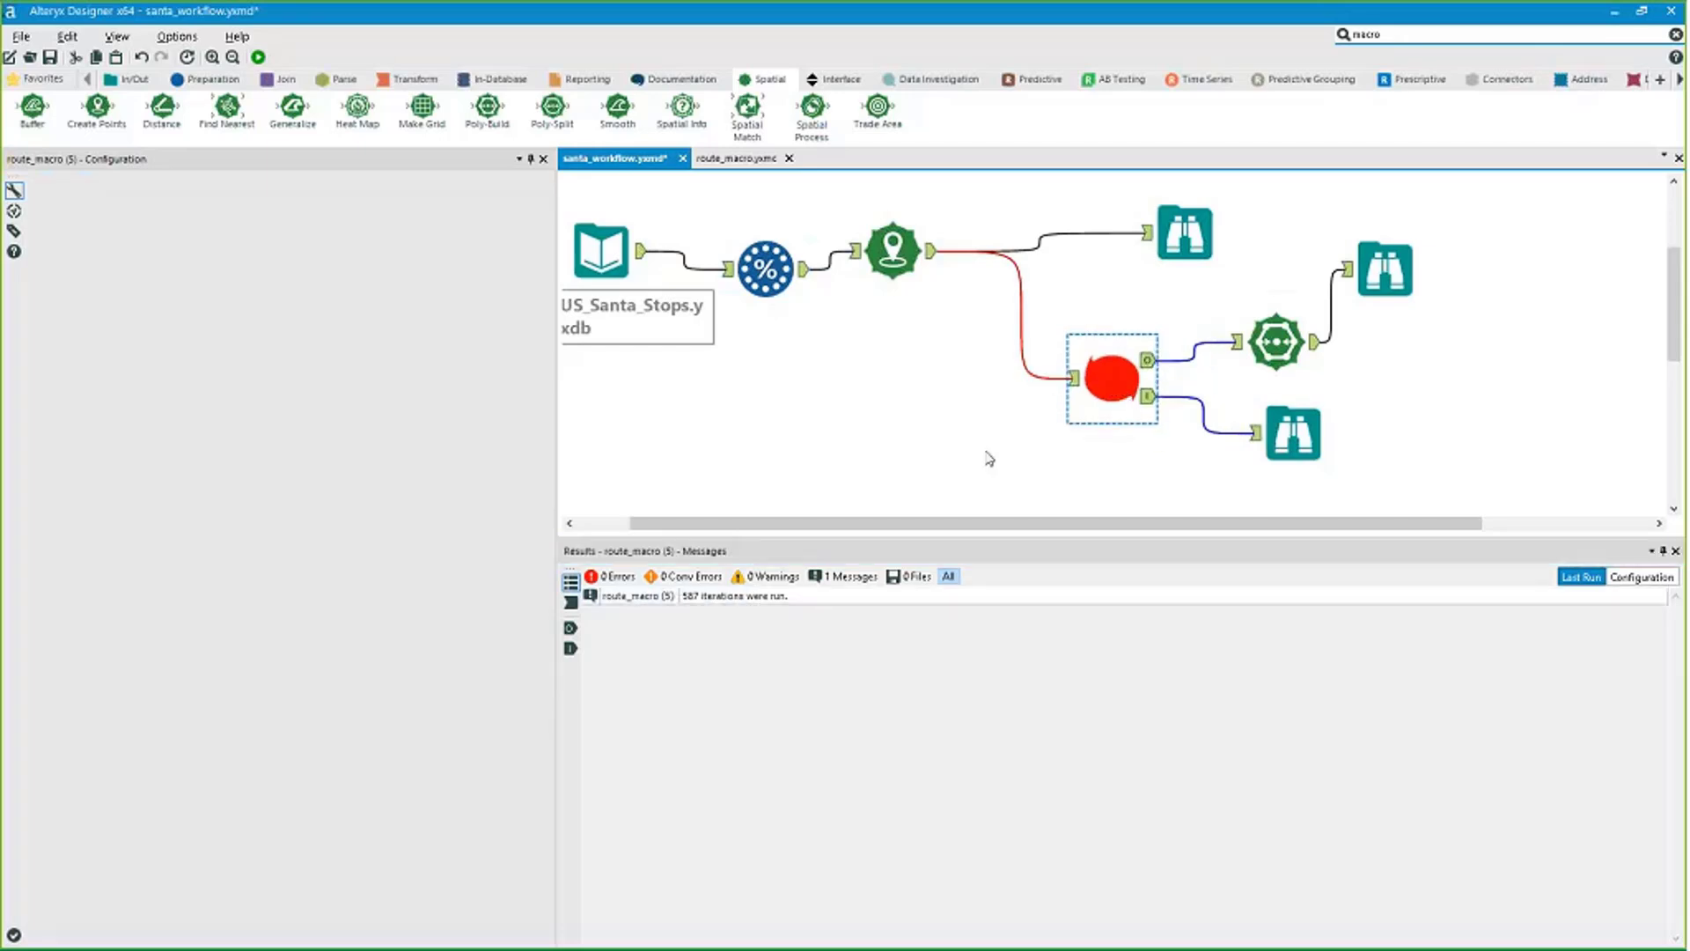
click(113, 185)
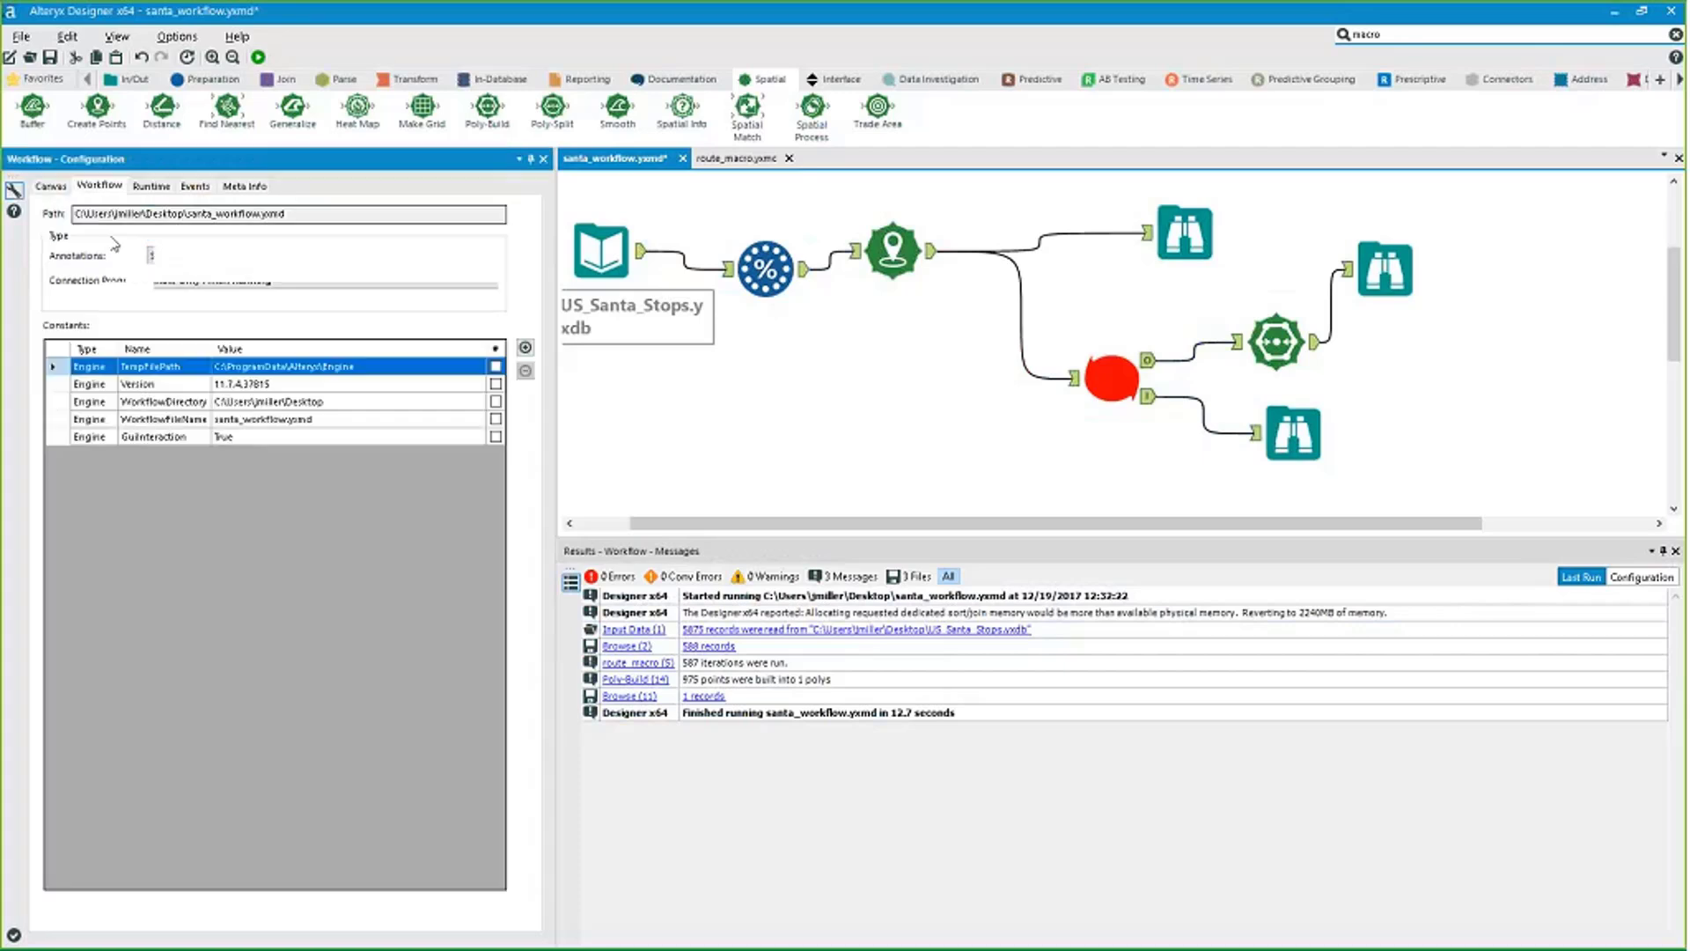
Enable Show All Macro Messages in santa_workflow's runtime settings and rerun the workflow to view the iteration messages.
click(151, 186)
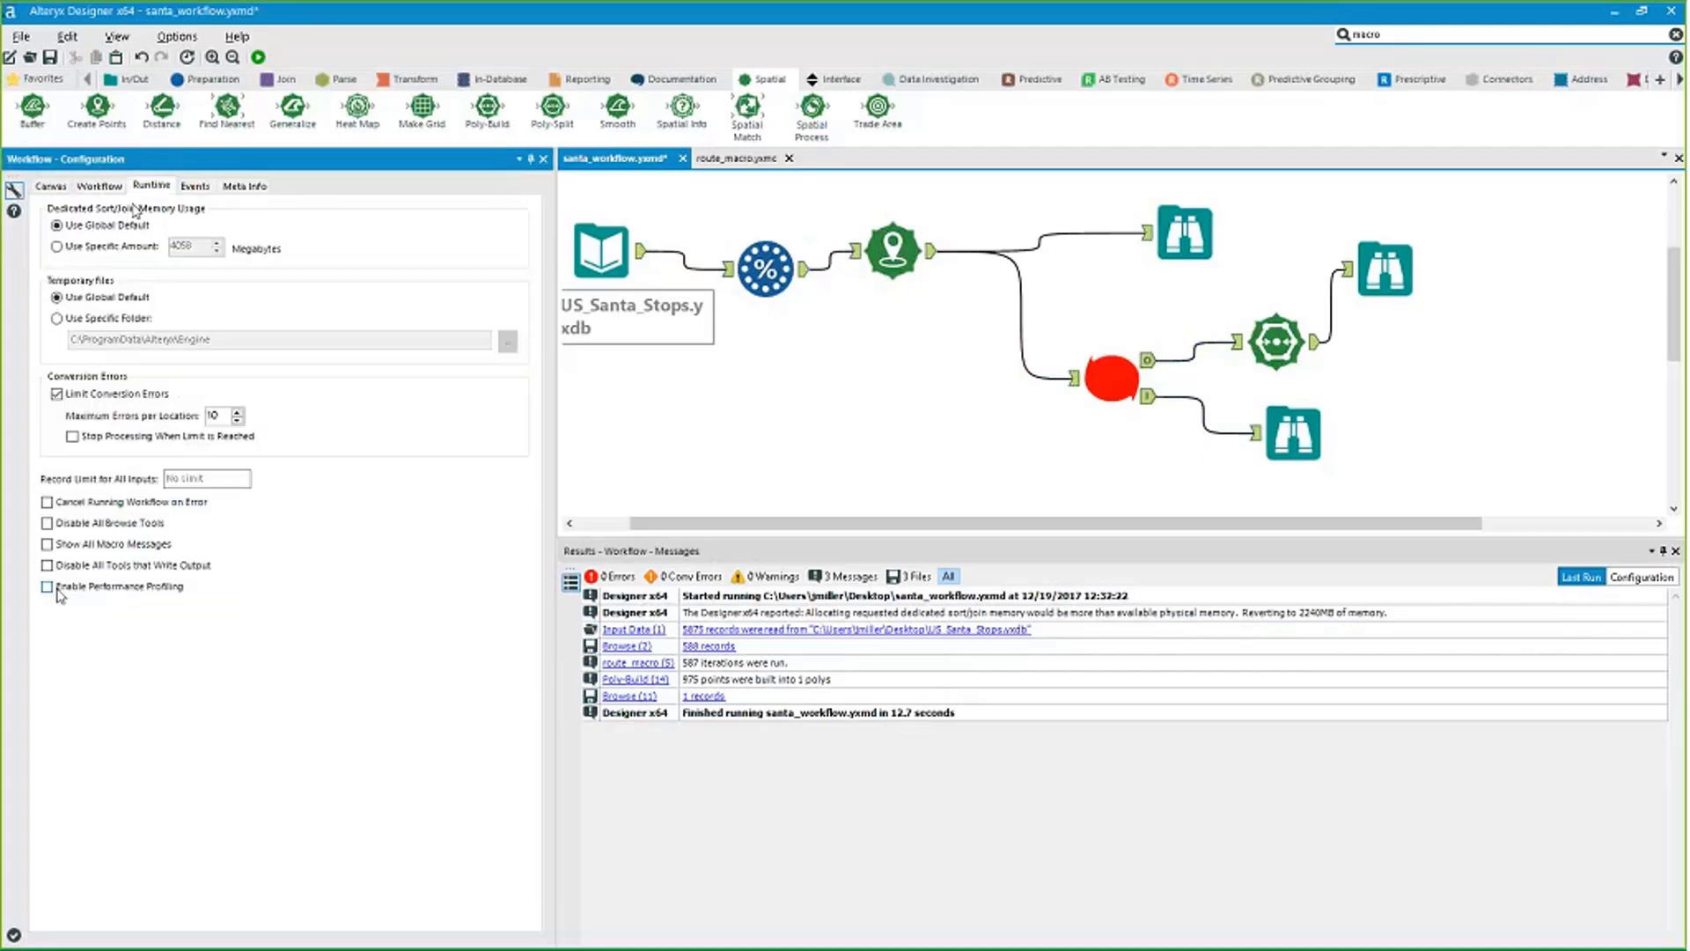
click(47, 544)
key(ctrl+r)
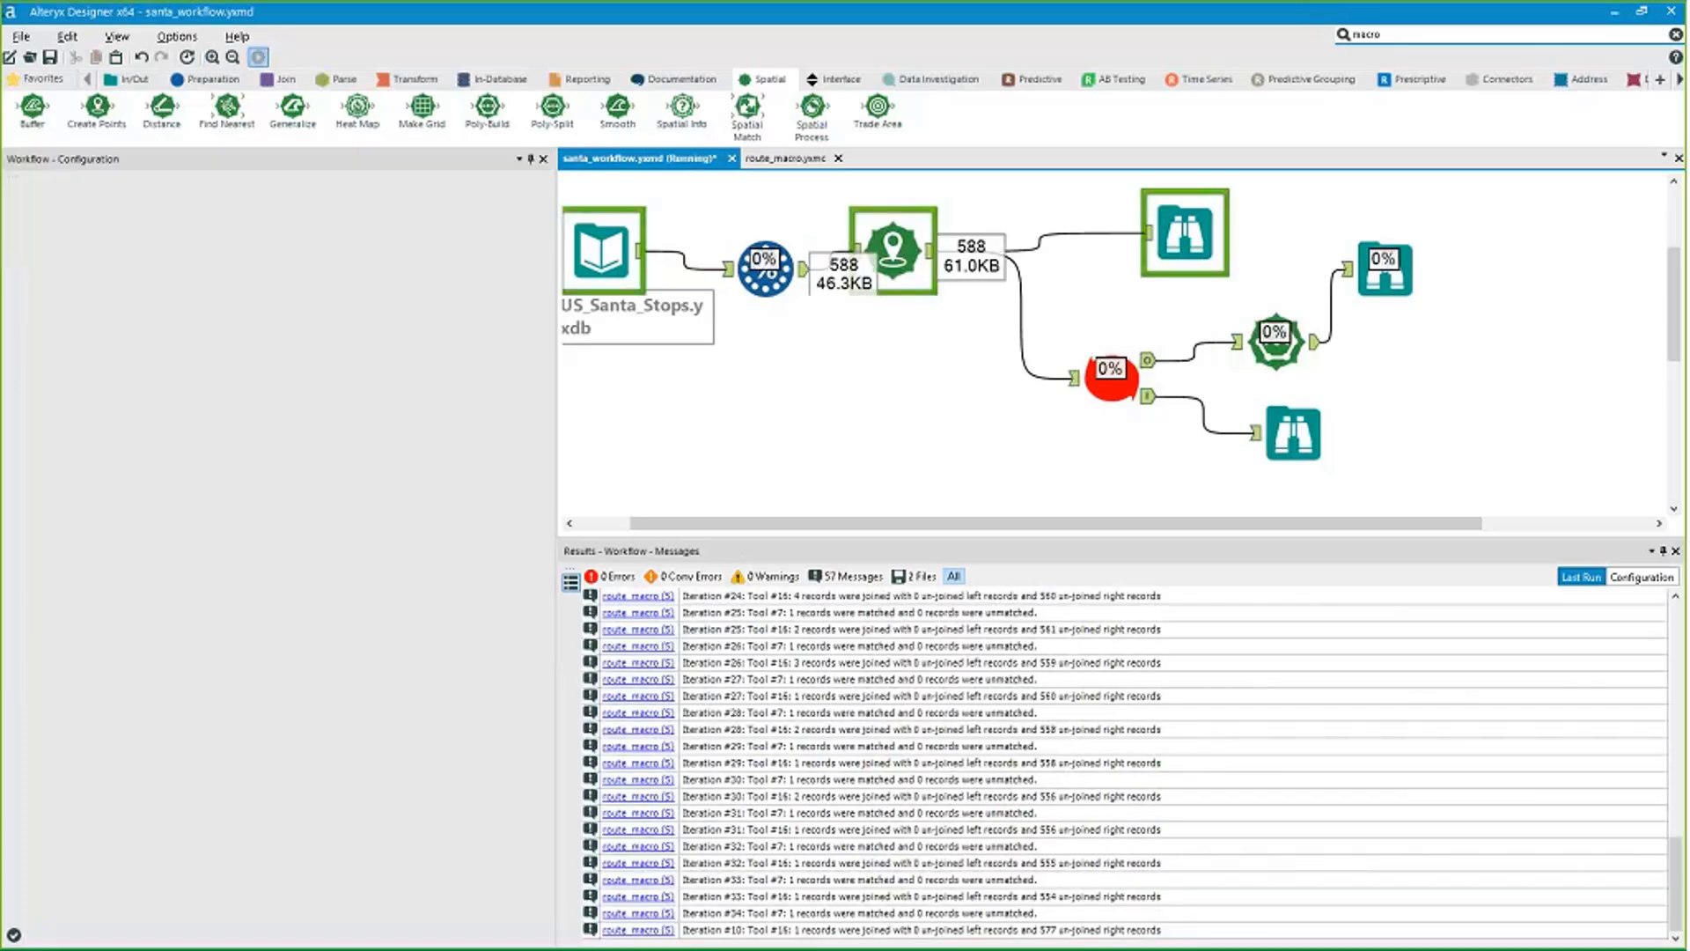
click(757, 678)
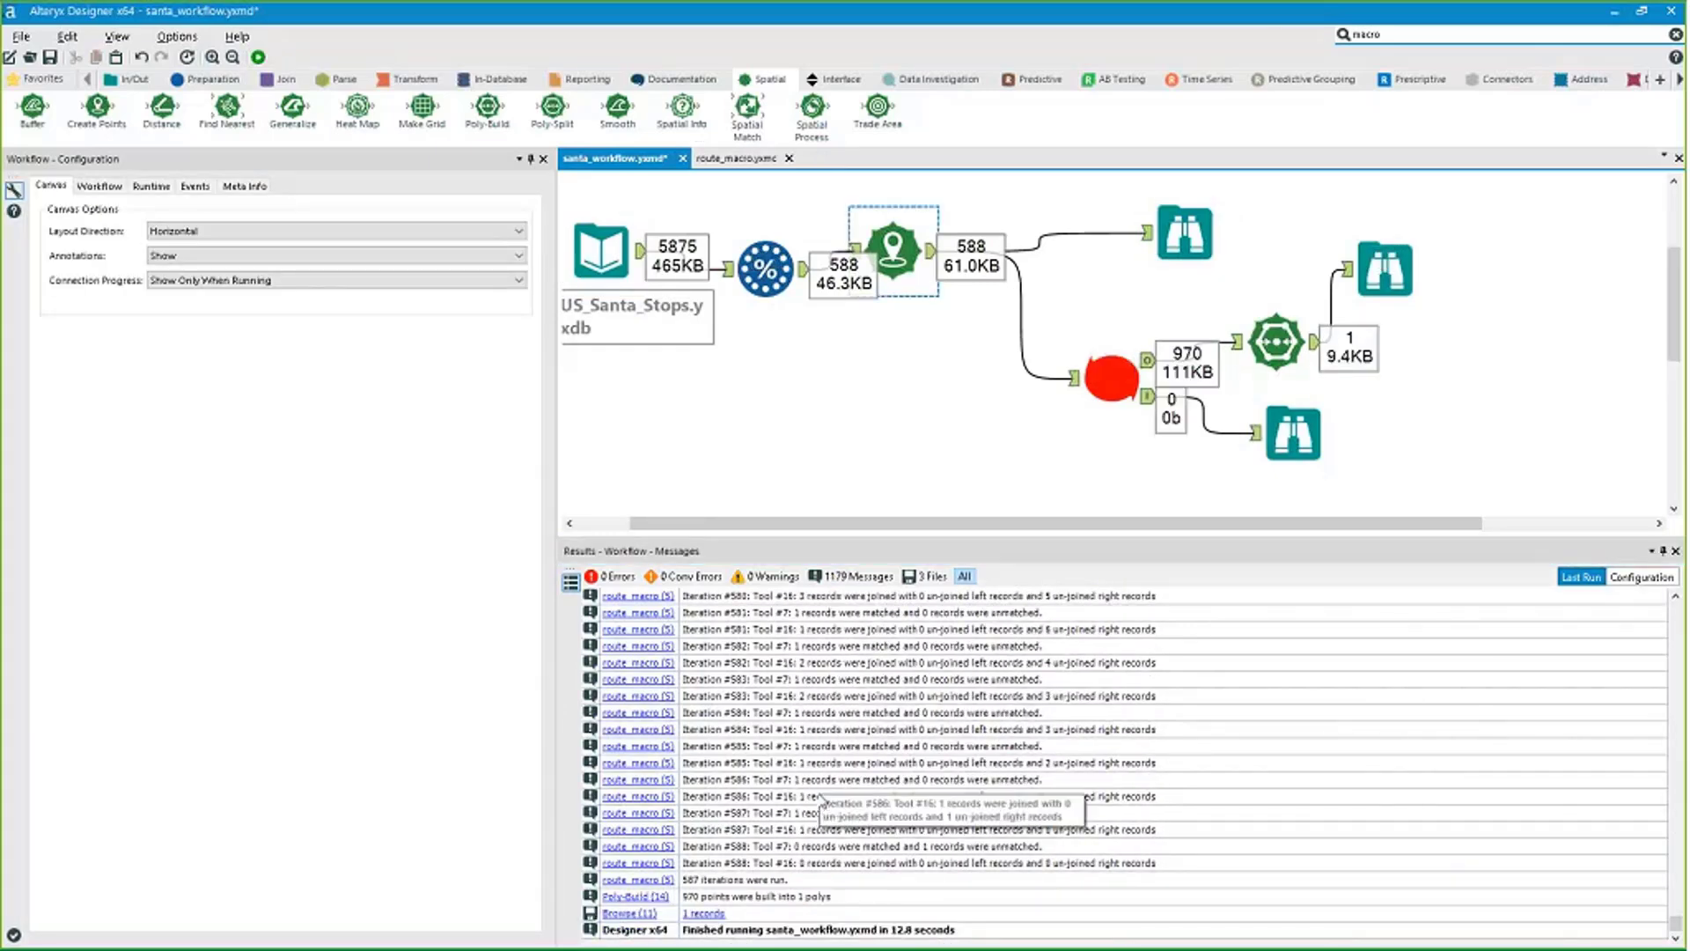
In route_macro, space out the upper Select, StopNumber Formula and Macro Output tools into a straight row and save the macro.
click(727, 157)
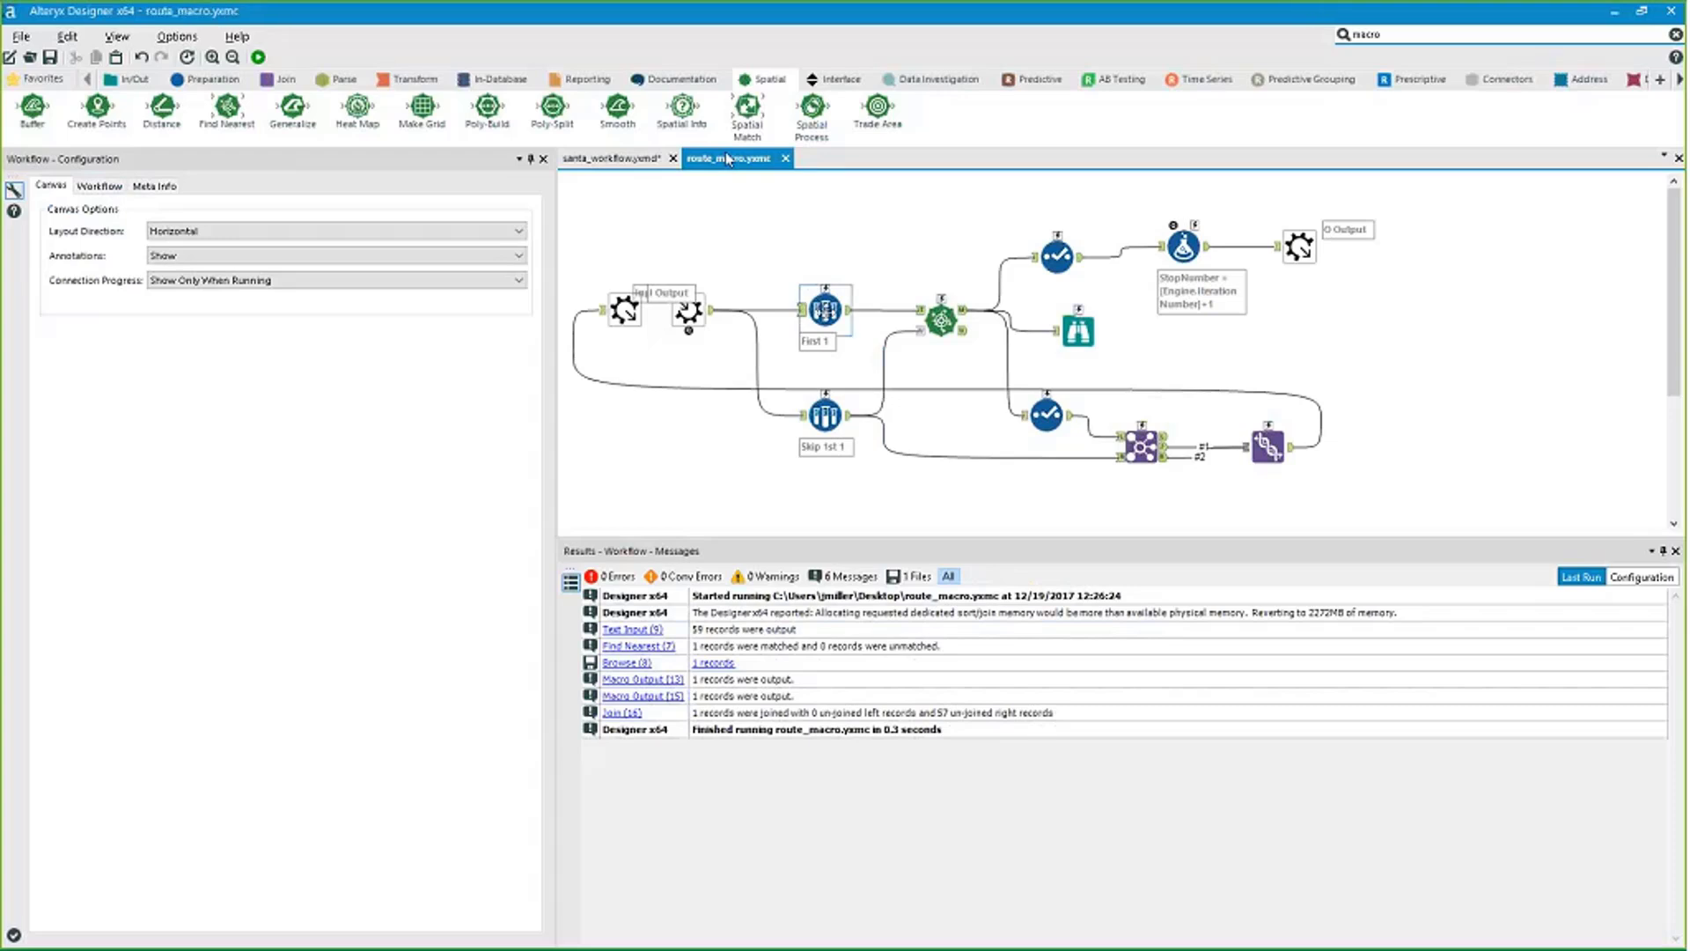
click(941, 319)
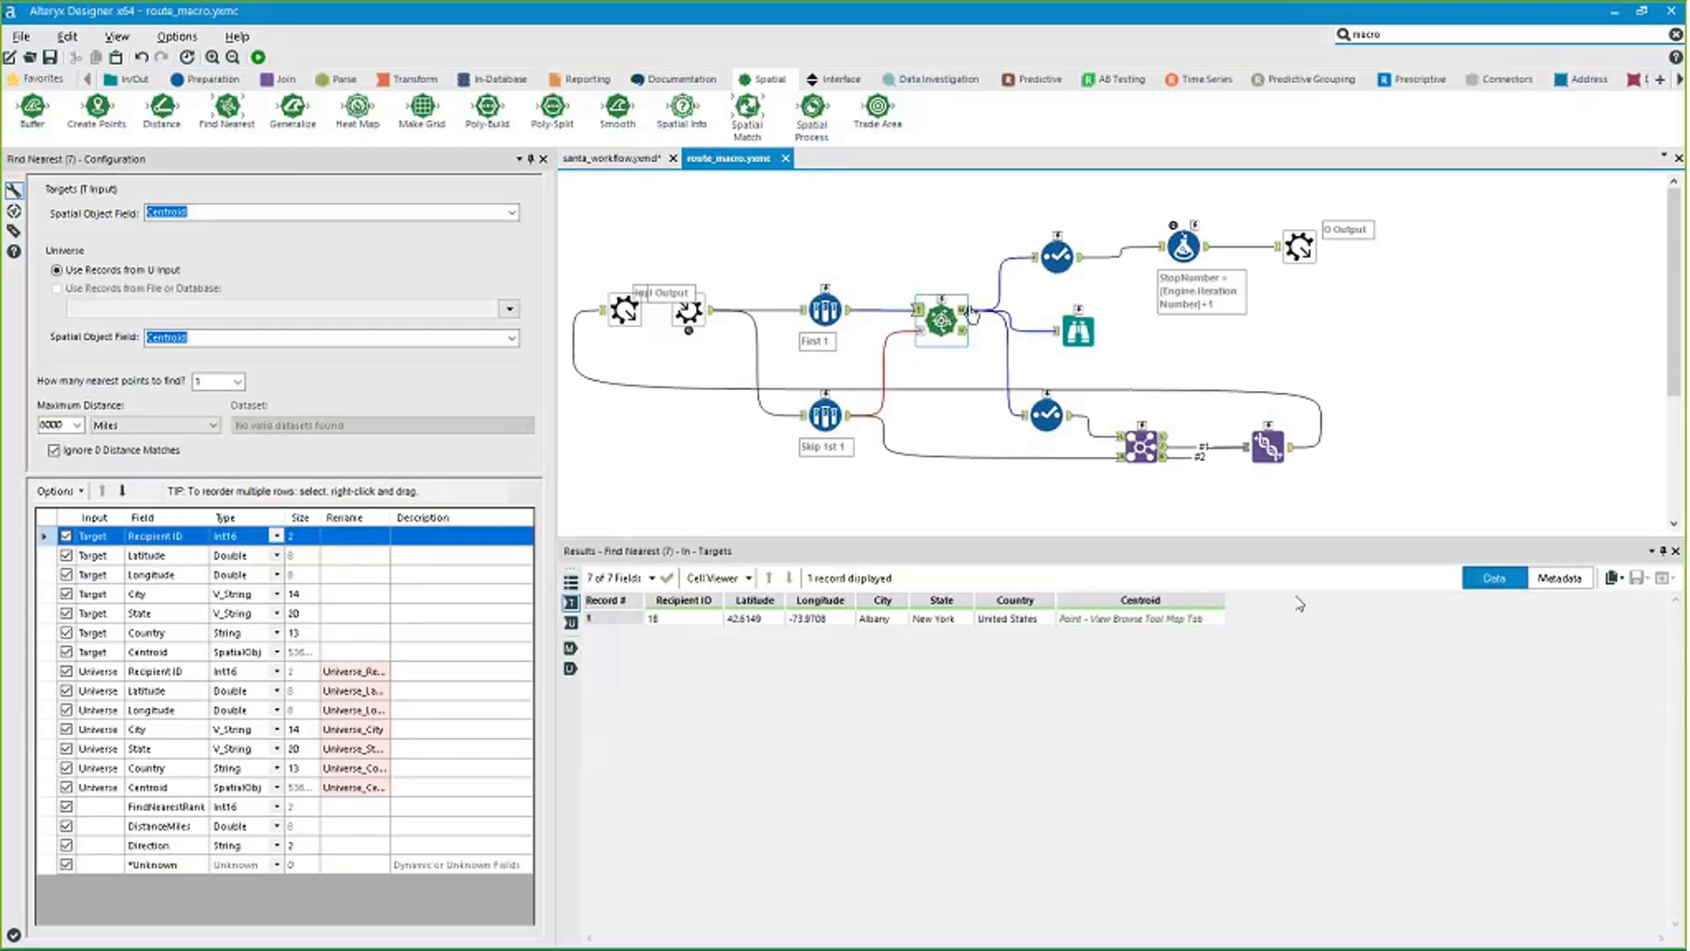
drag(1299, 247, 1341, 257)
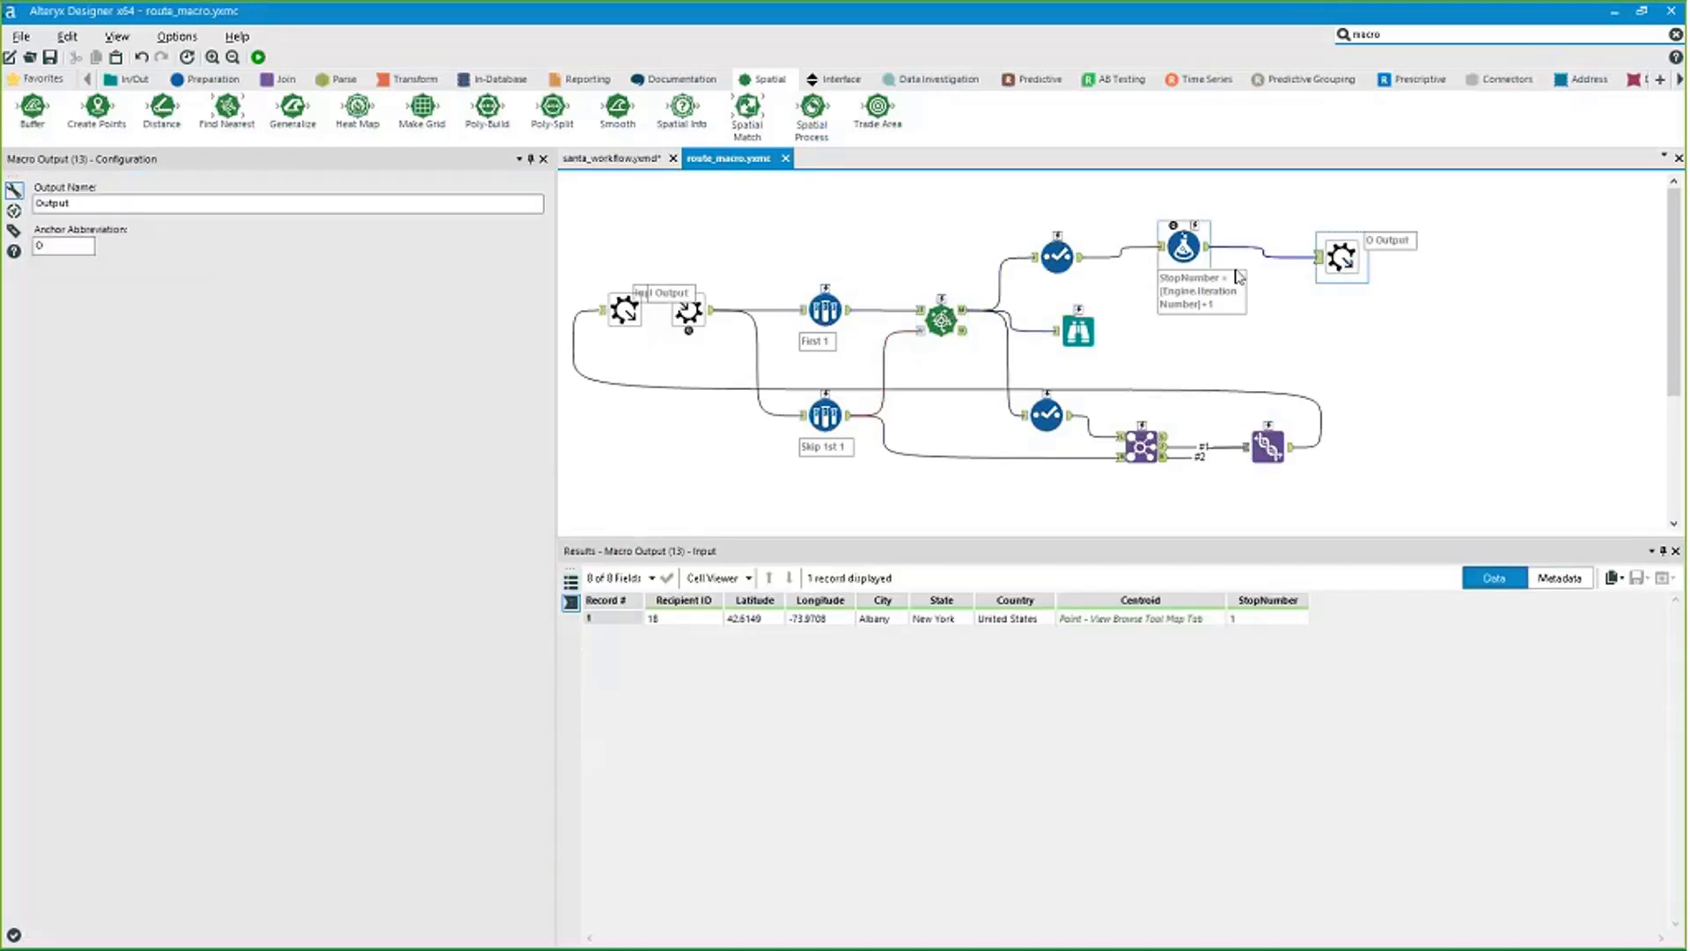
drag(1183, 247, 1225, 266)
drag(1056, 256, 1109, 256)
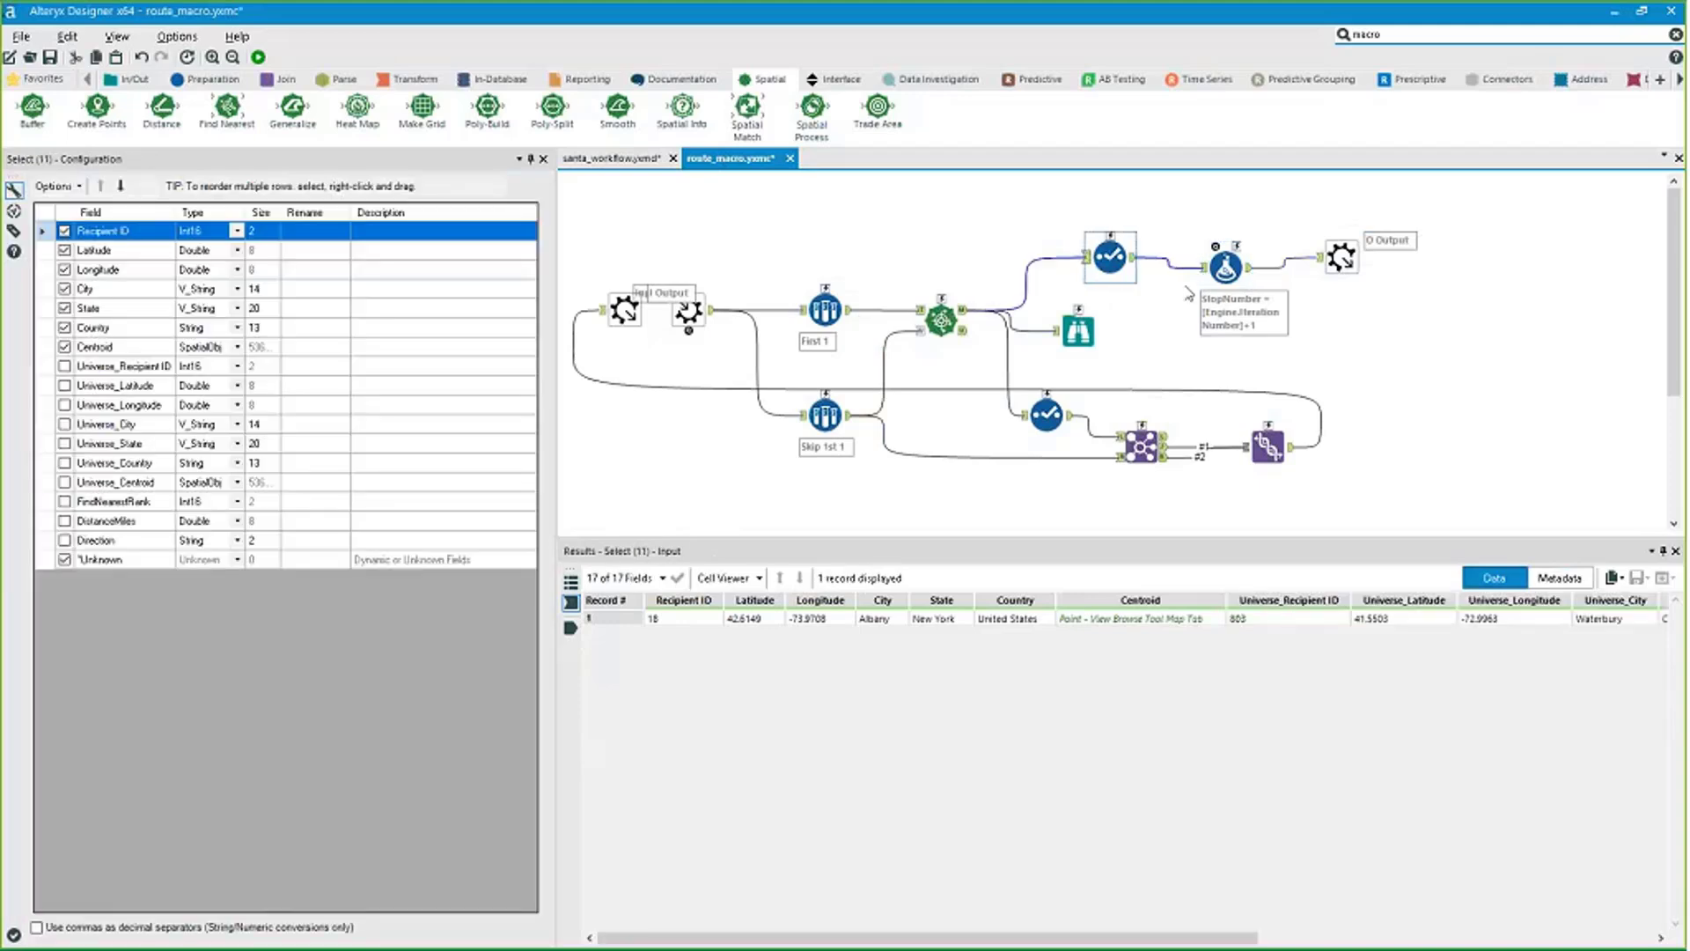
drag(1225, 267, 1225, 257)
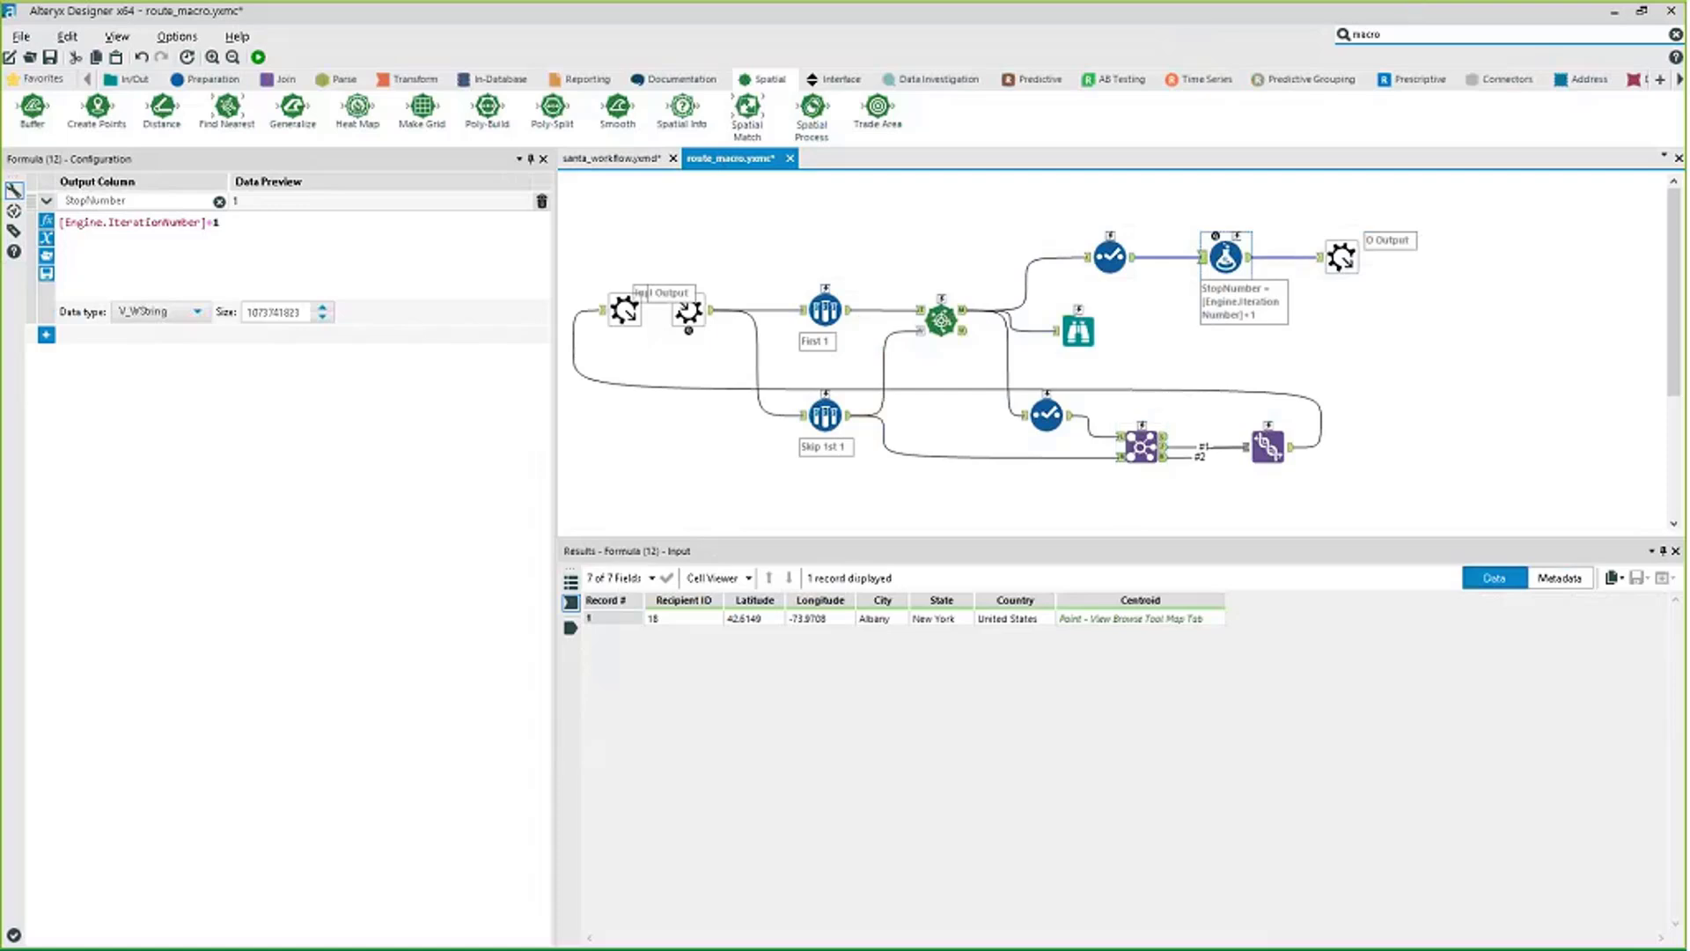
click(50, 62)
click(40, 78)
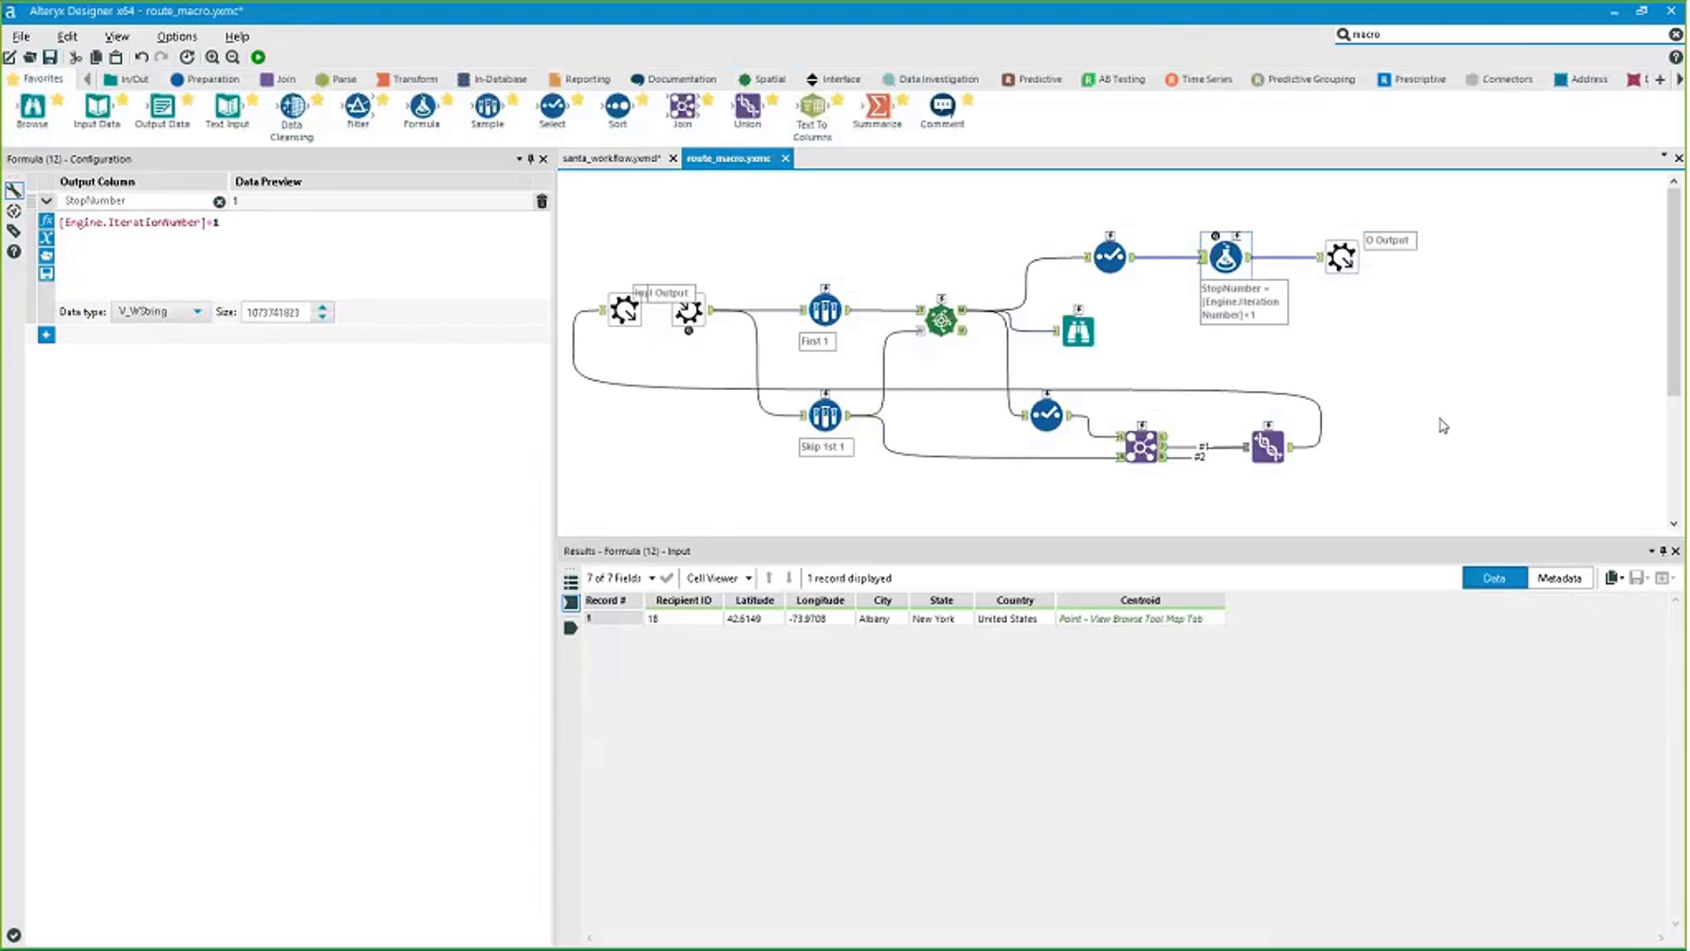
Shift all of route_macro's tools together to the right on the canvas and save the macro.
drag(1362, 486, 581, 229)
drag(672, 308, 767, 298)
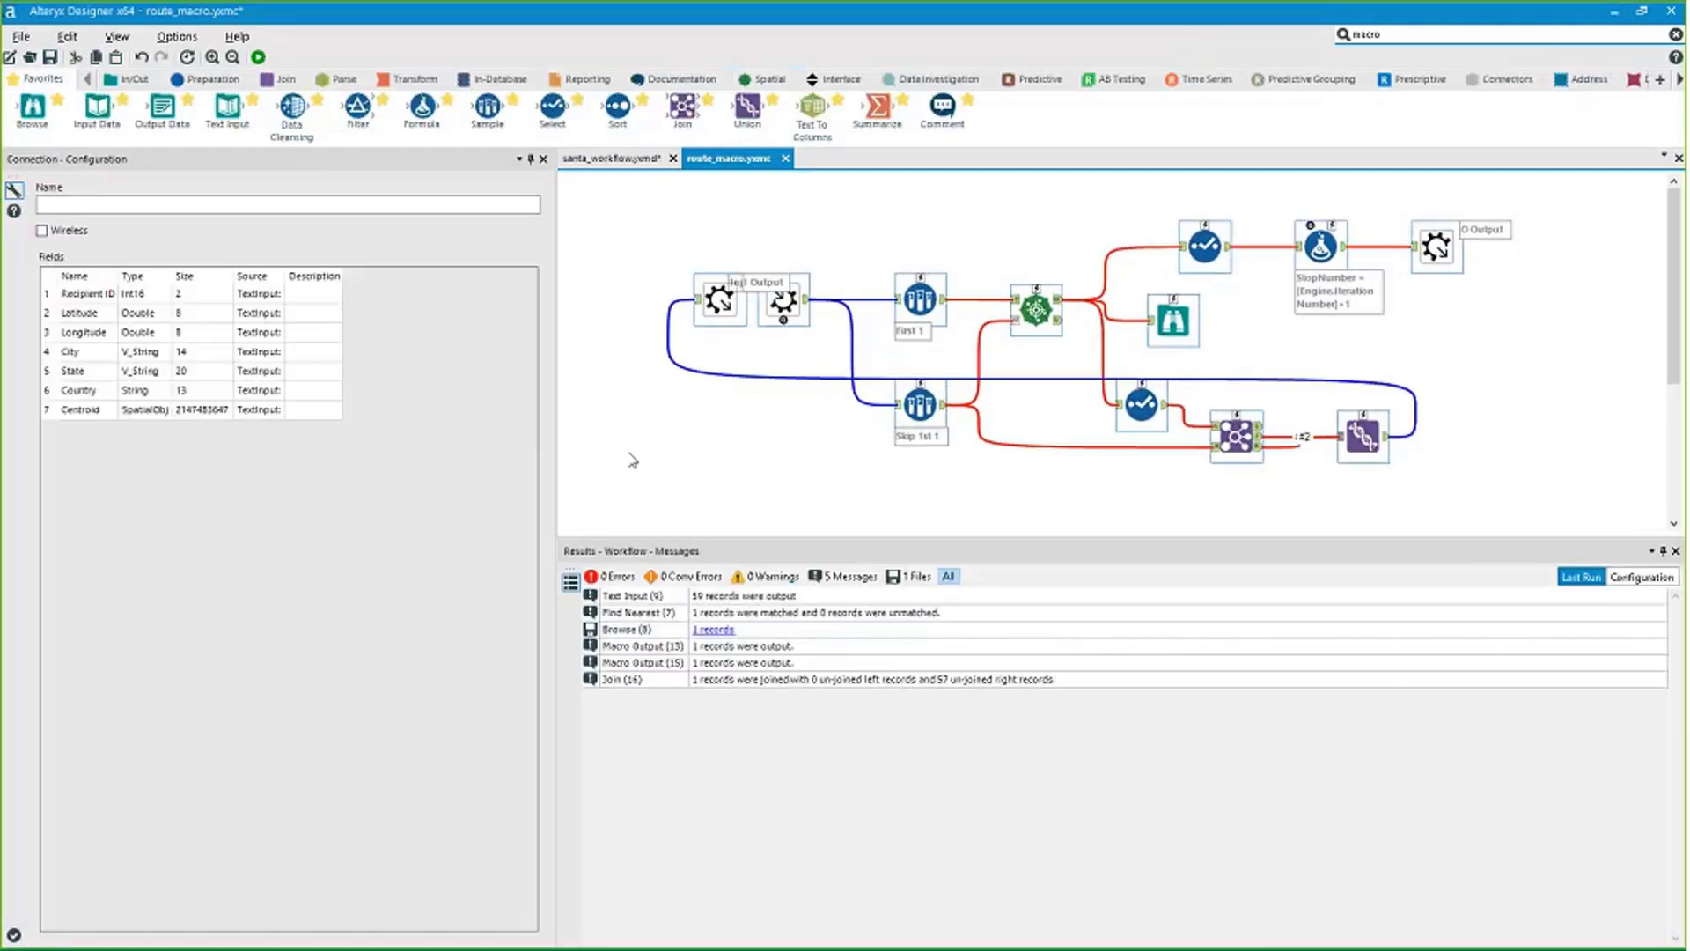
click(636, 459)
drag(1468, 475, 655, 214)
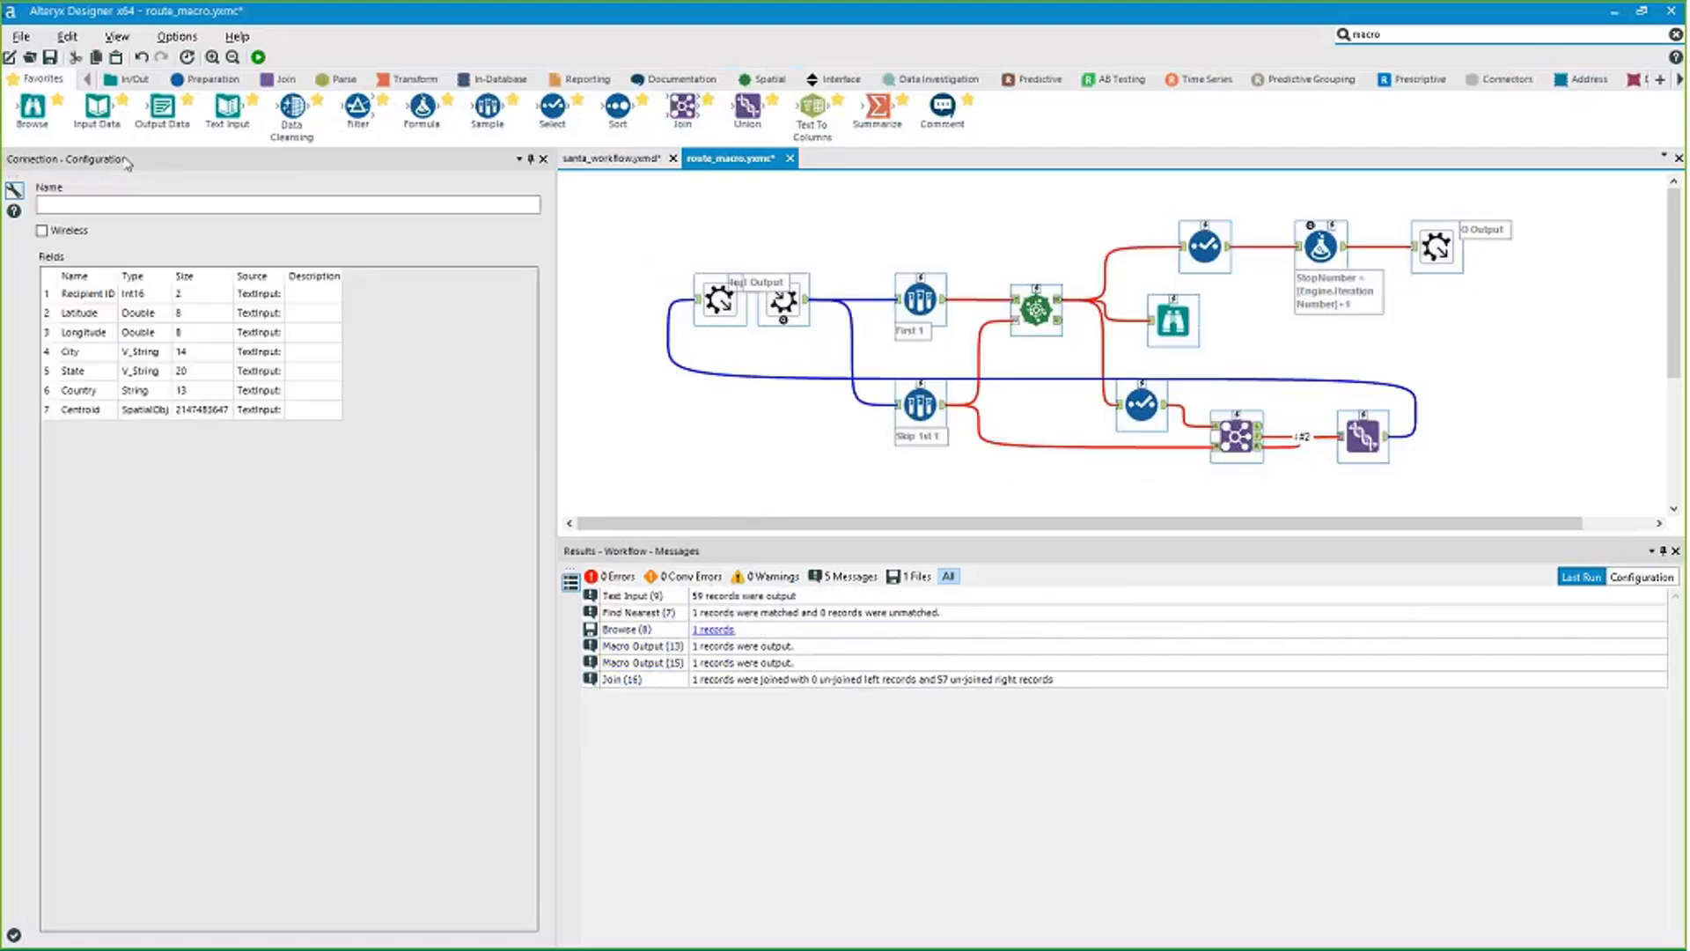
key(ctrl+s)
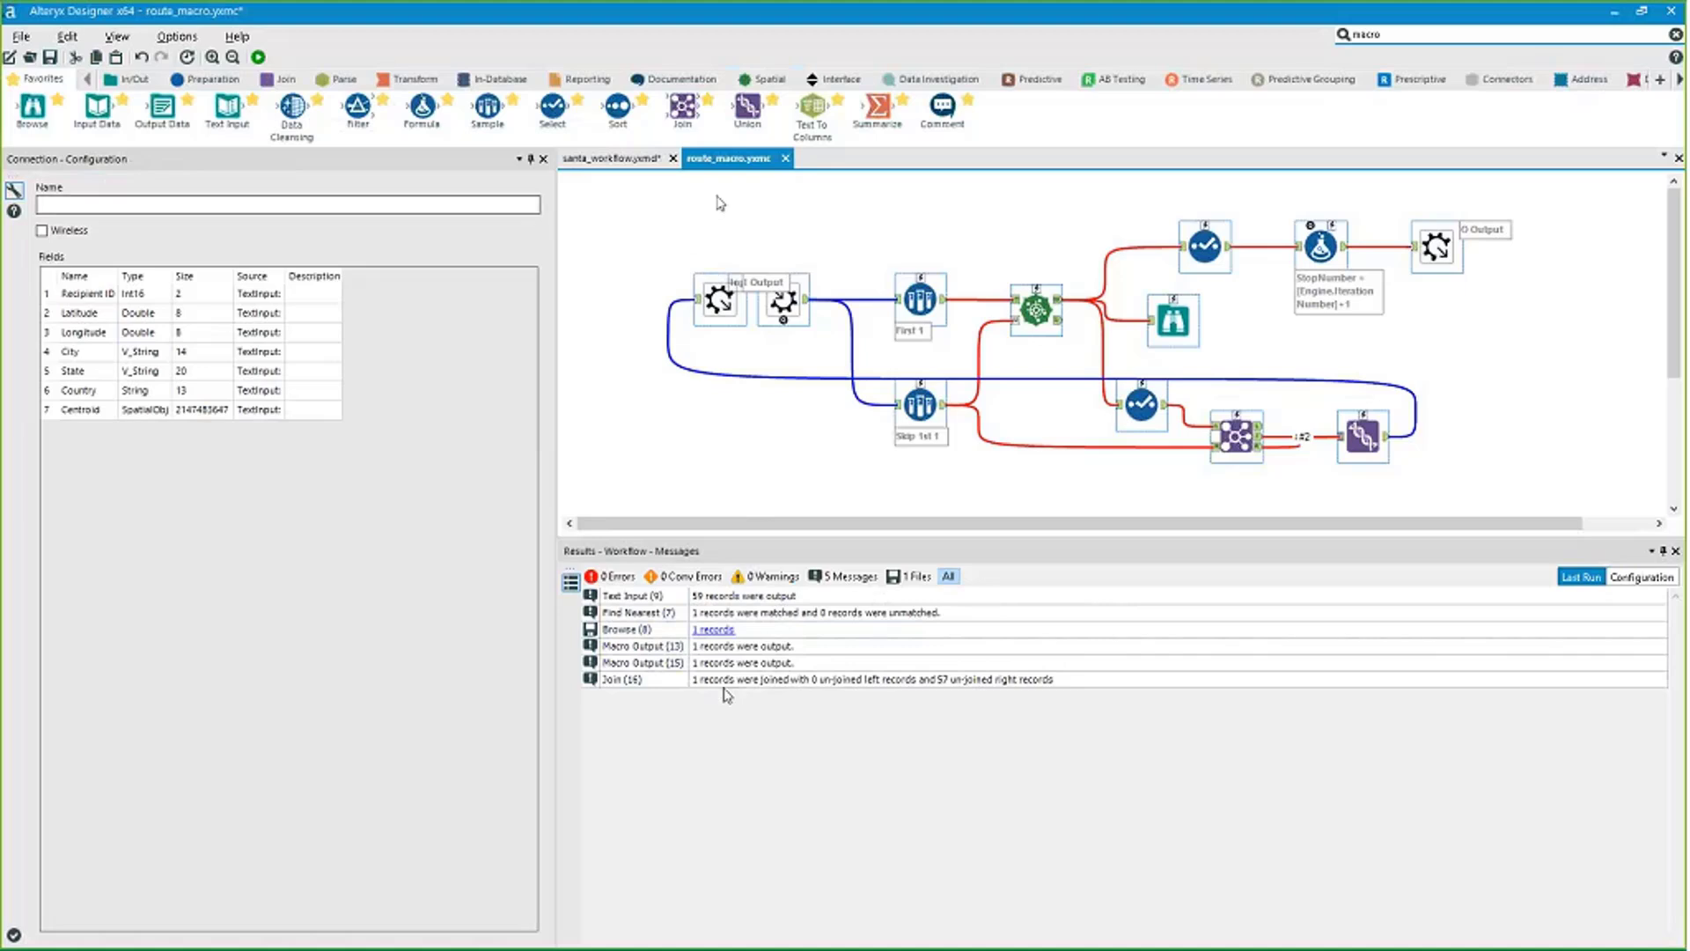
key(ctrl+s)
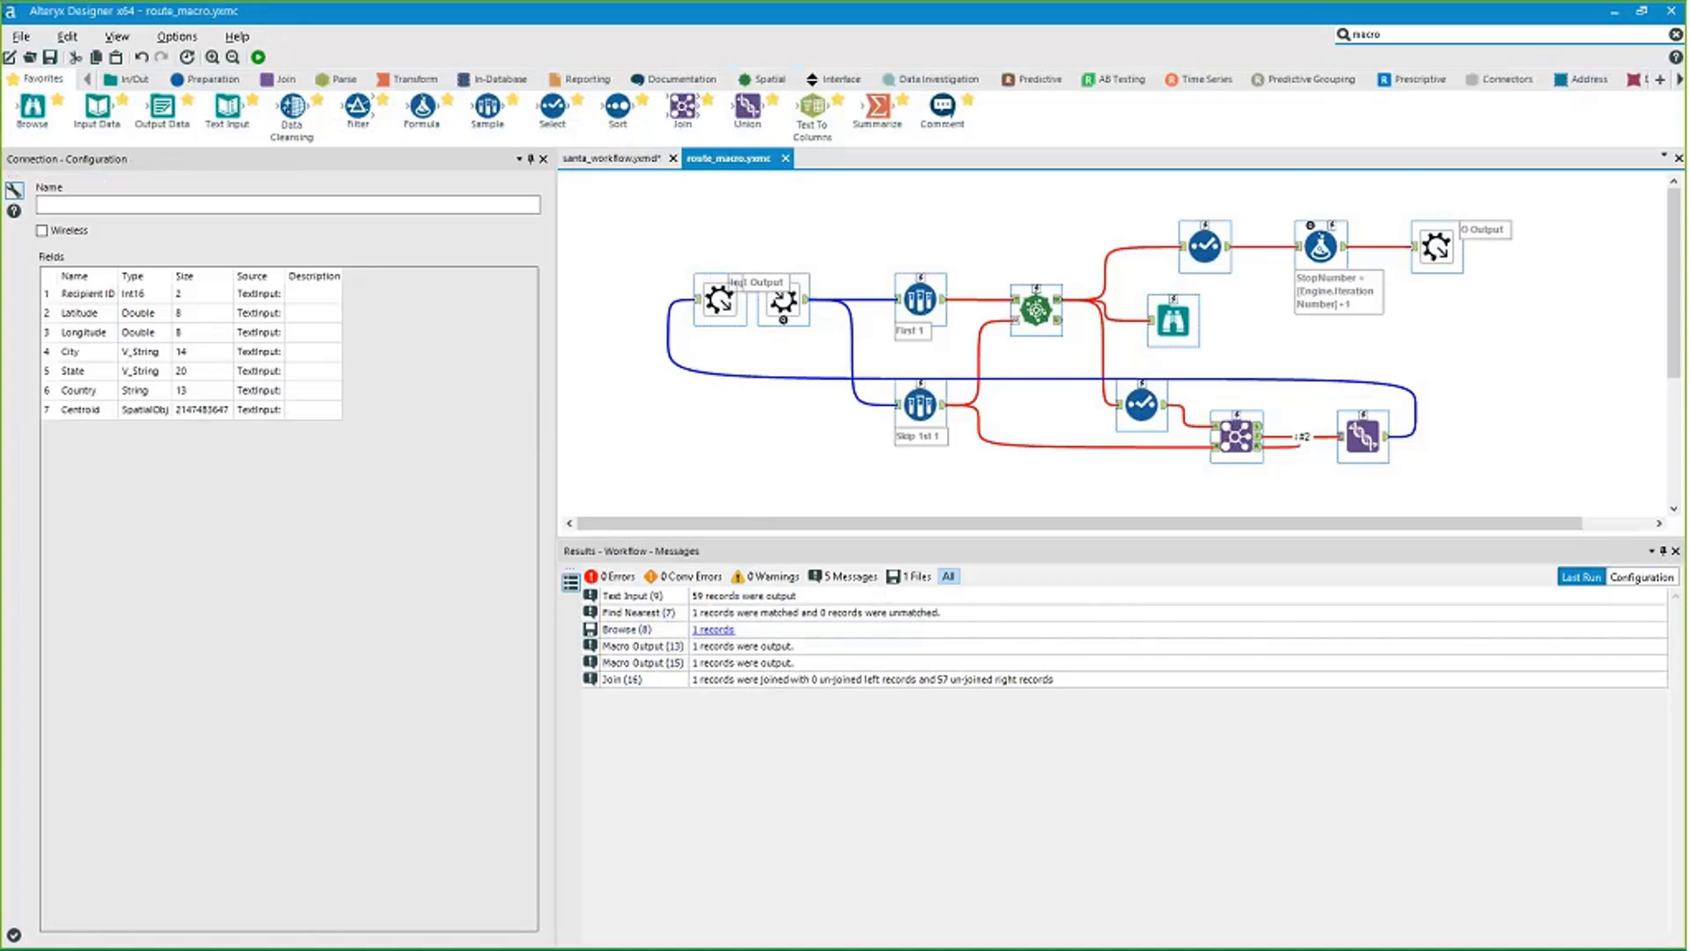
Return to santa_workflow, accept the refreshed route_macro, and save the workflow.
click(607, 159)
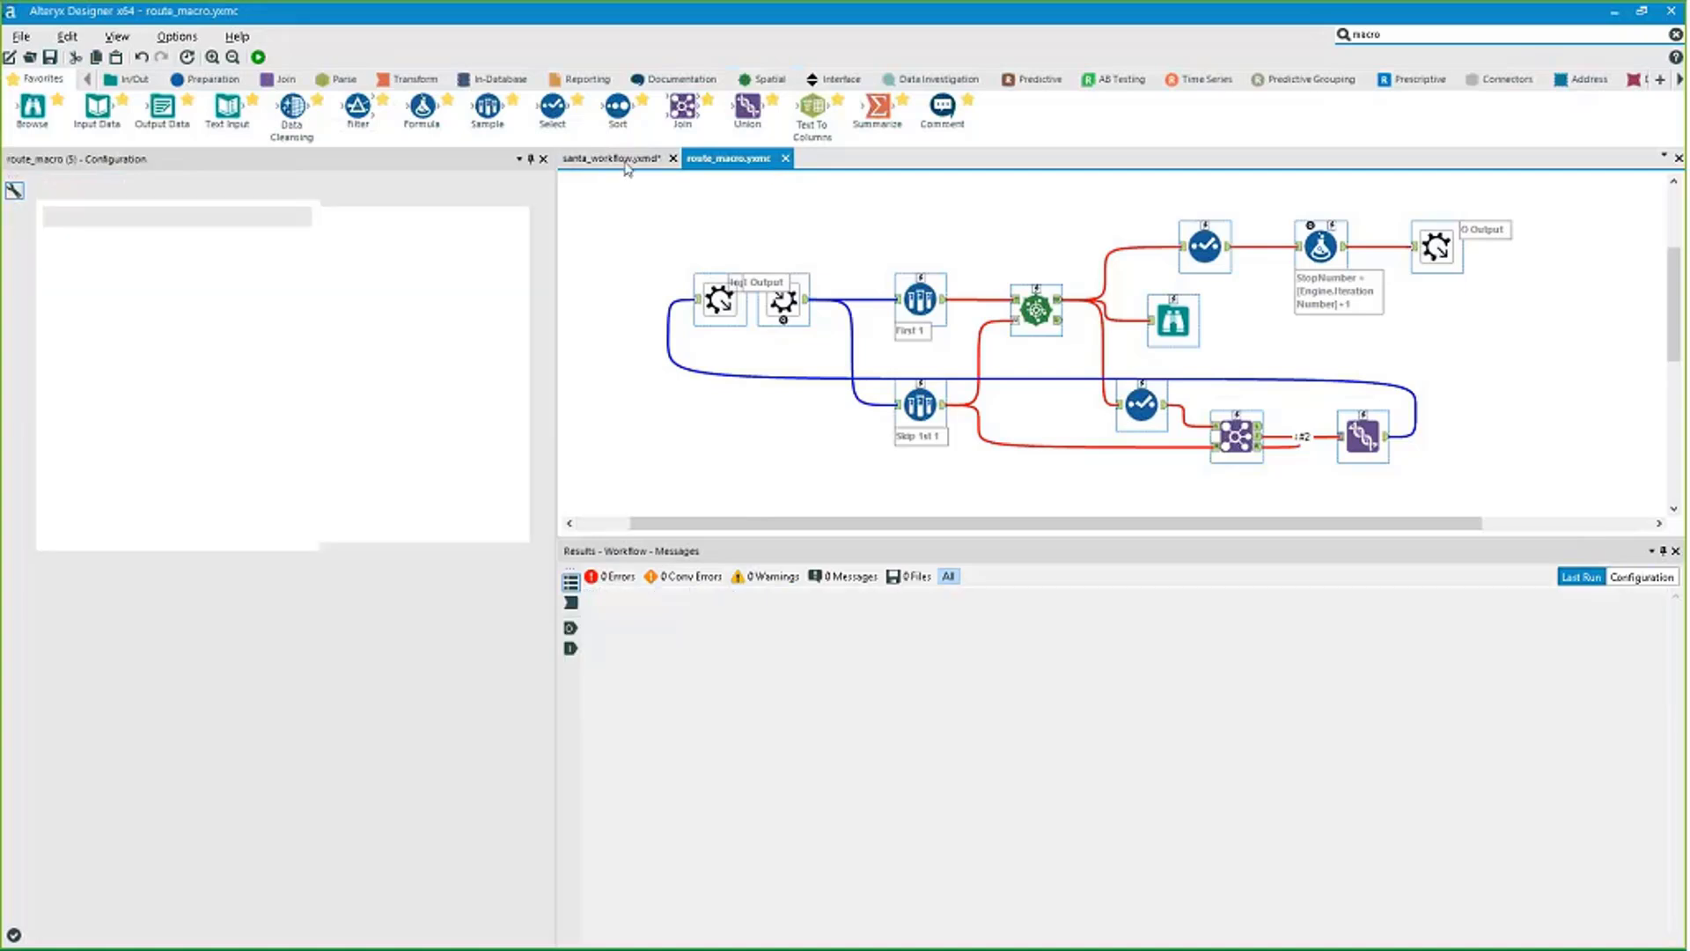
key(Return)
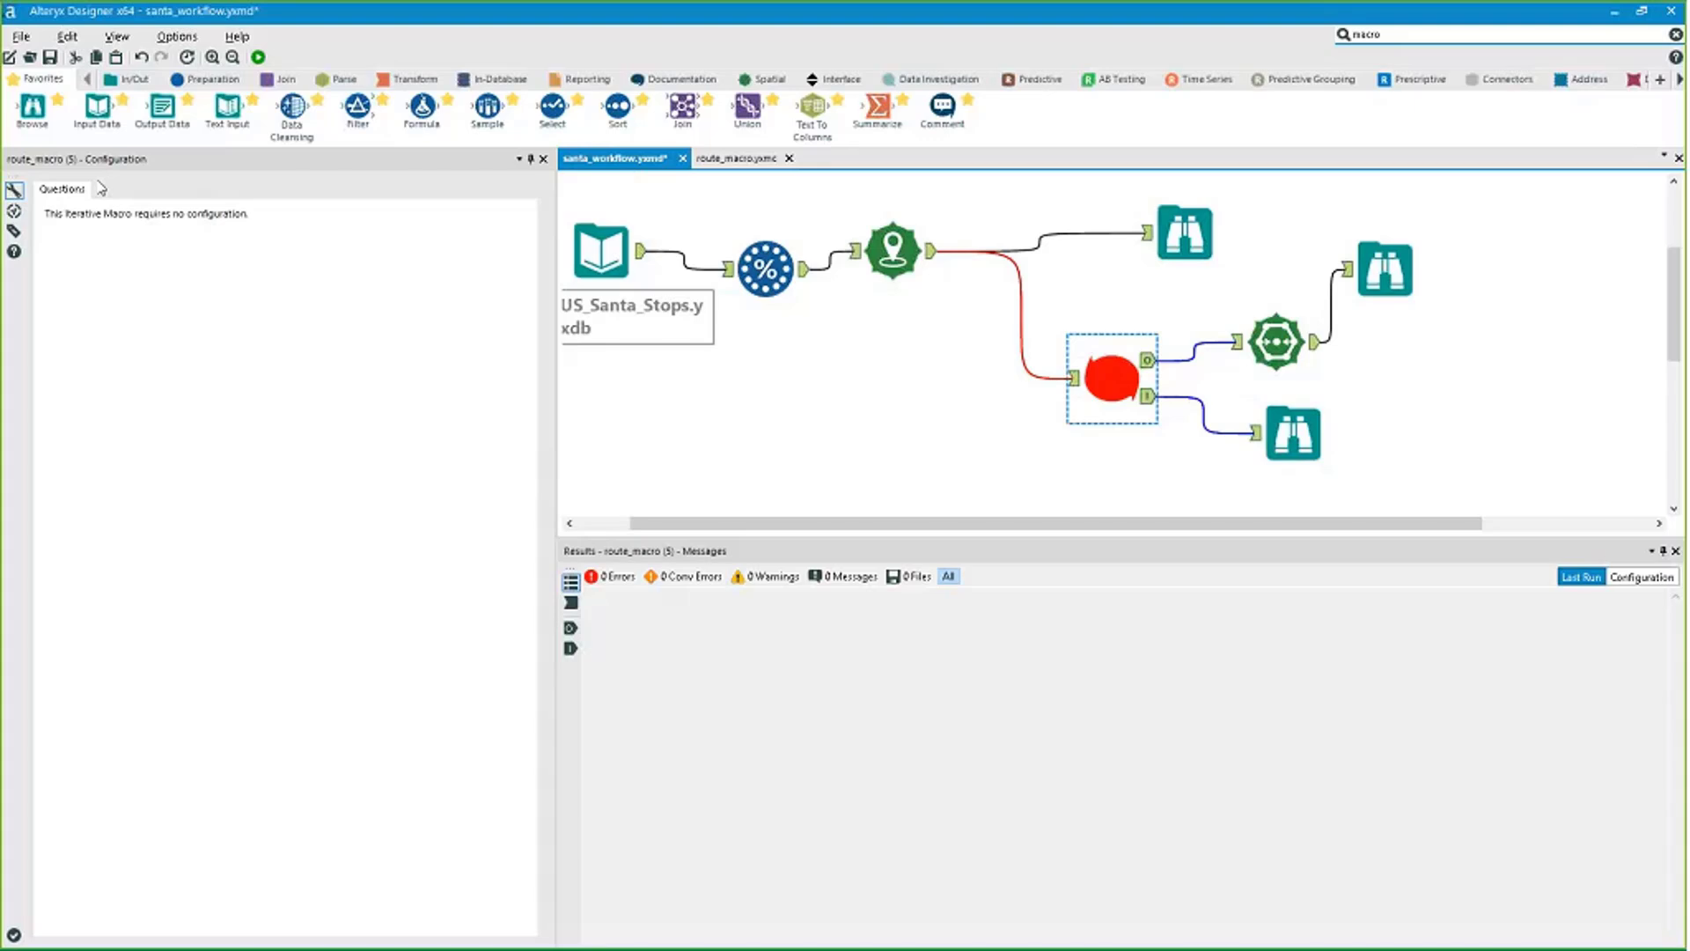
key(ctrl+s)
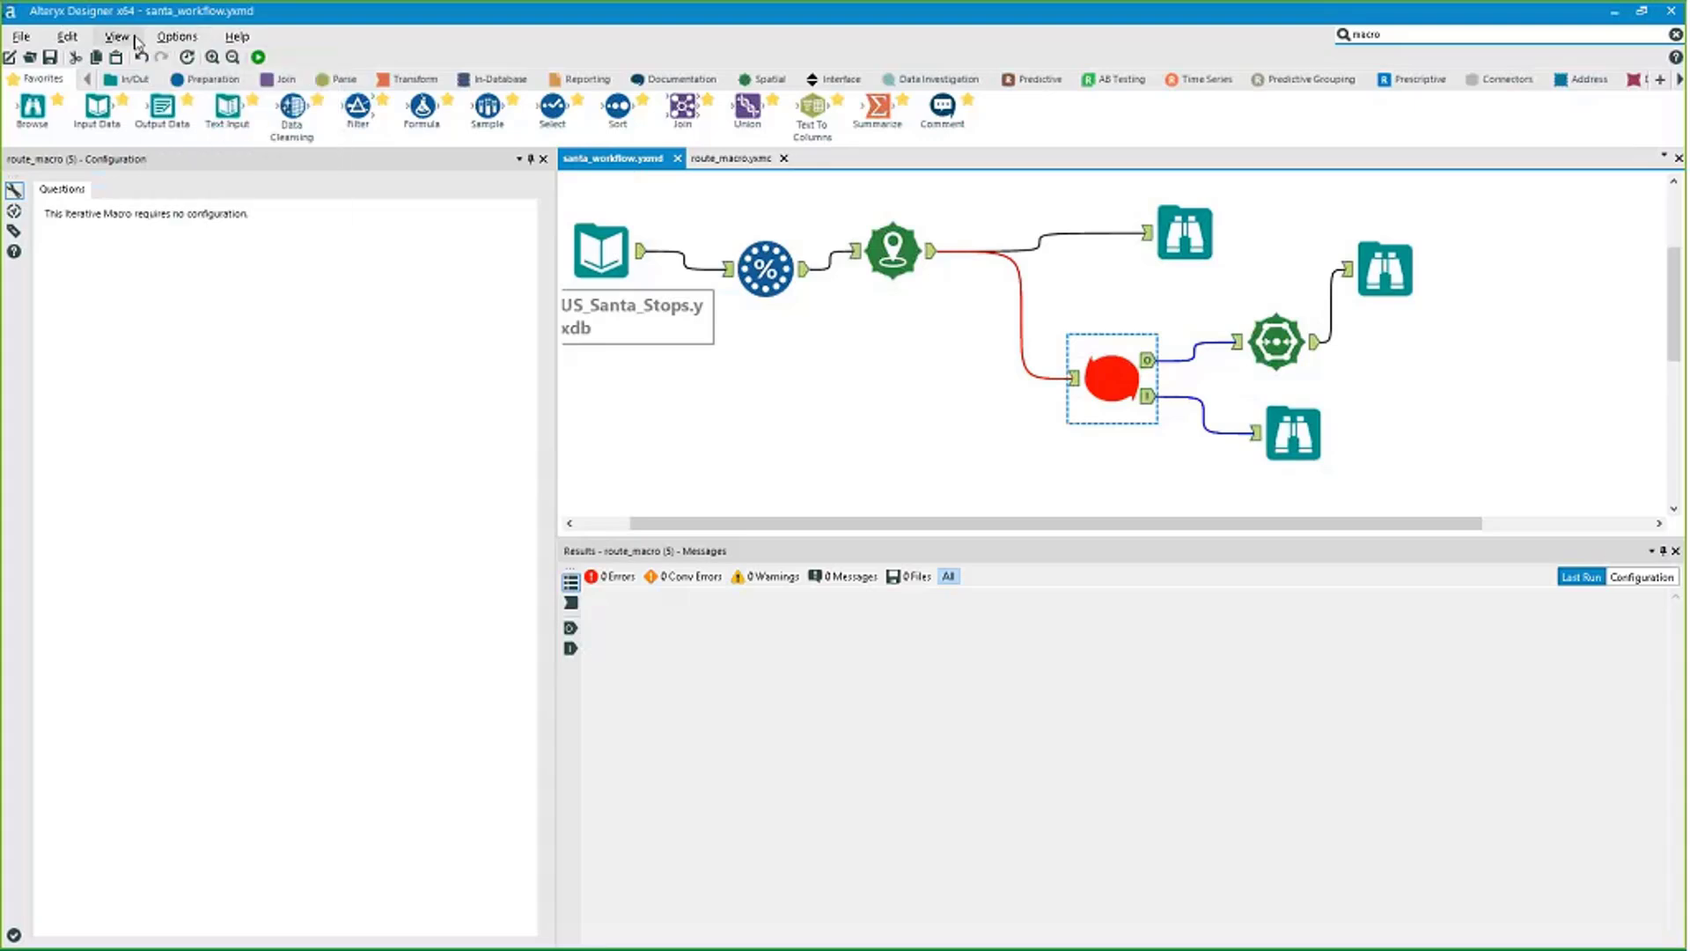
Open the export settings for santa_workflow and highlight the yxzp extension in the package location.
click(190, 37)
click(229, 182)
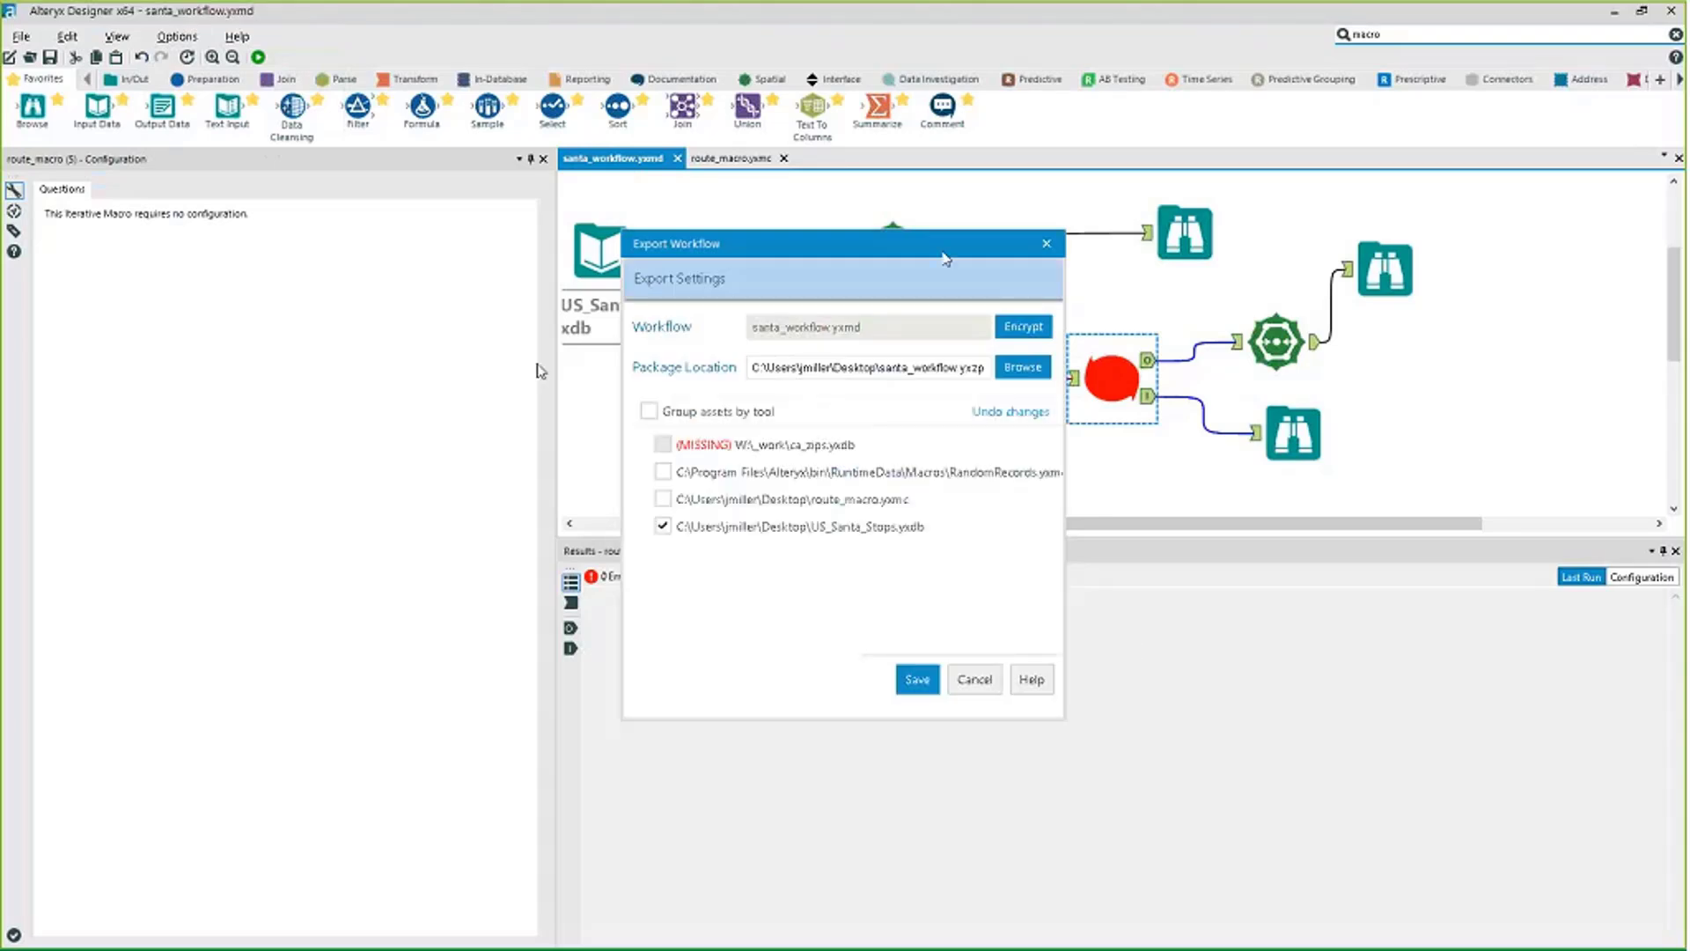
drag(946, 258, 1002, 399)
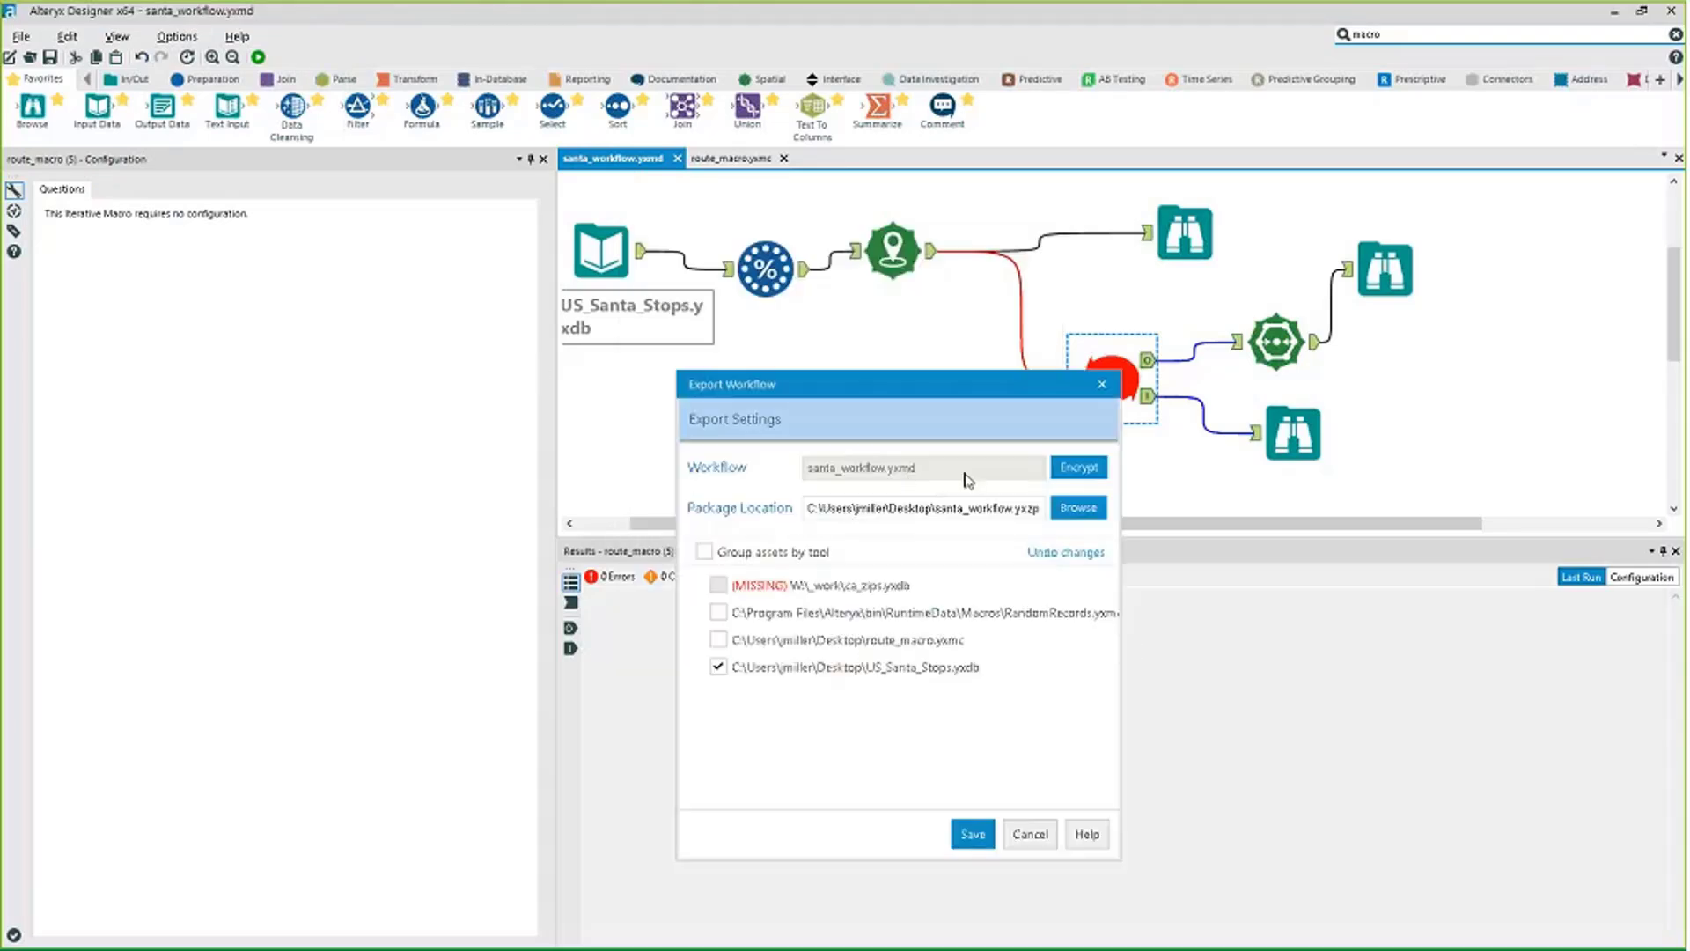
drag(1042, 508, 1021, 508)
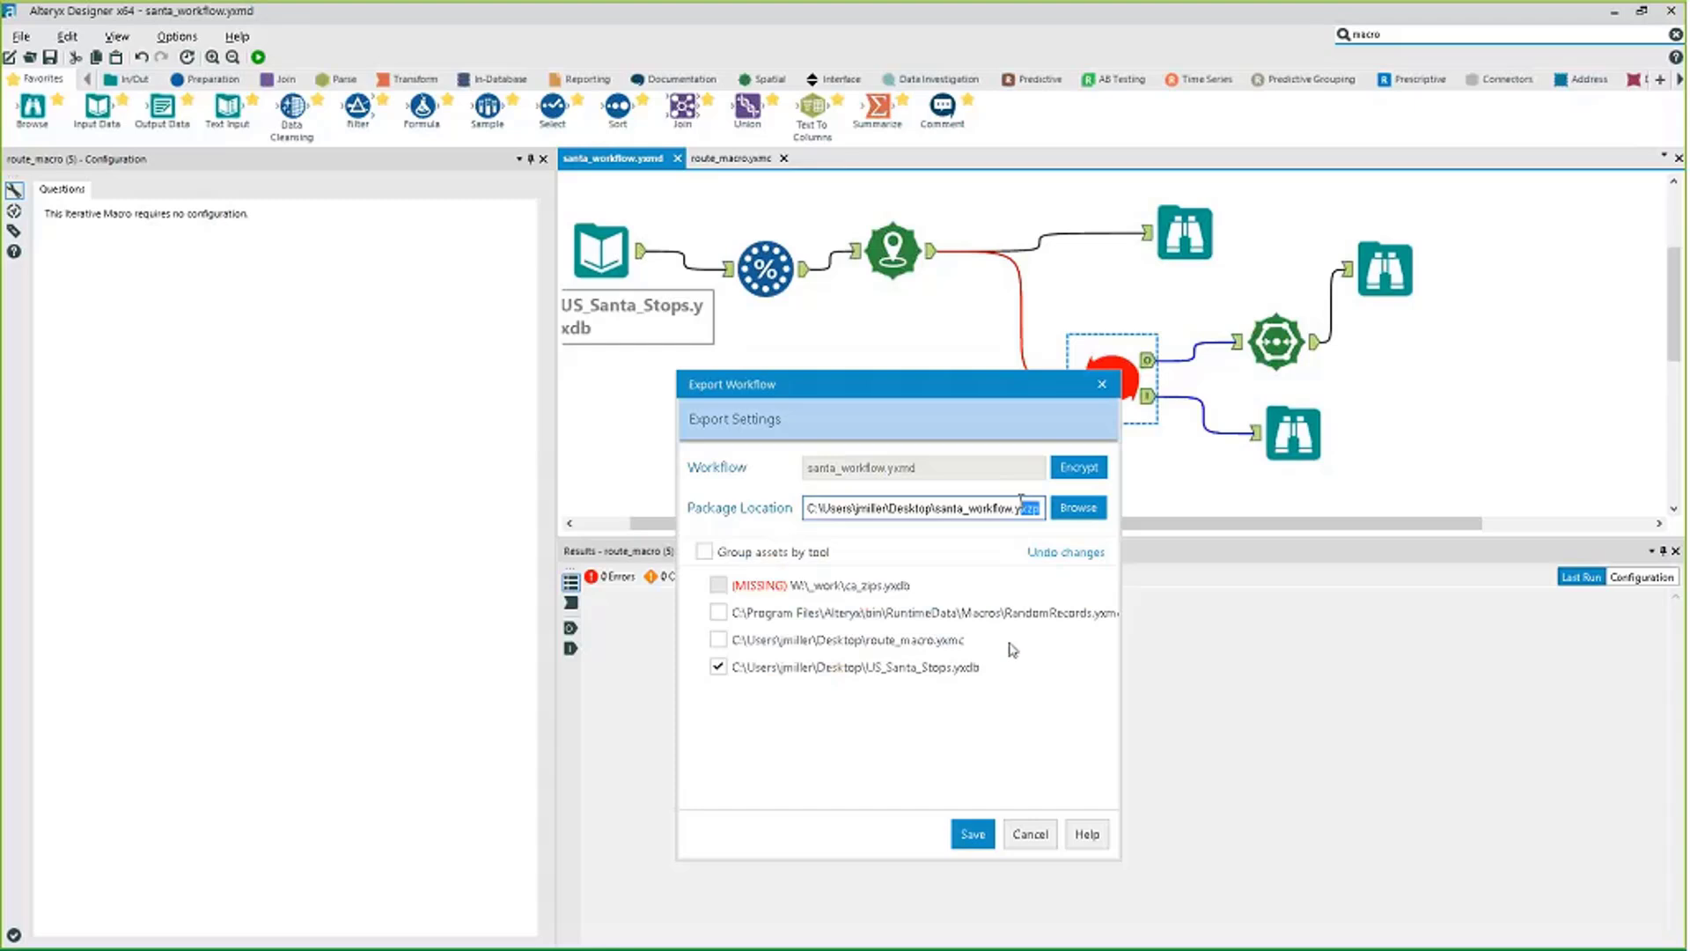
double_click(1030, 508)
click(1024, 499)
drag(1040, 510, 1028, 508)
drag(1015, 396, 788, 451)
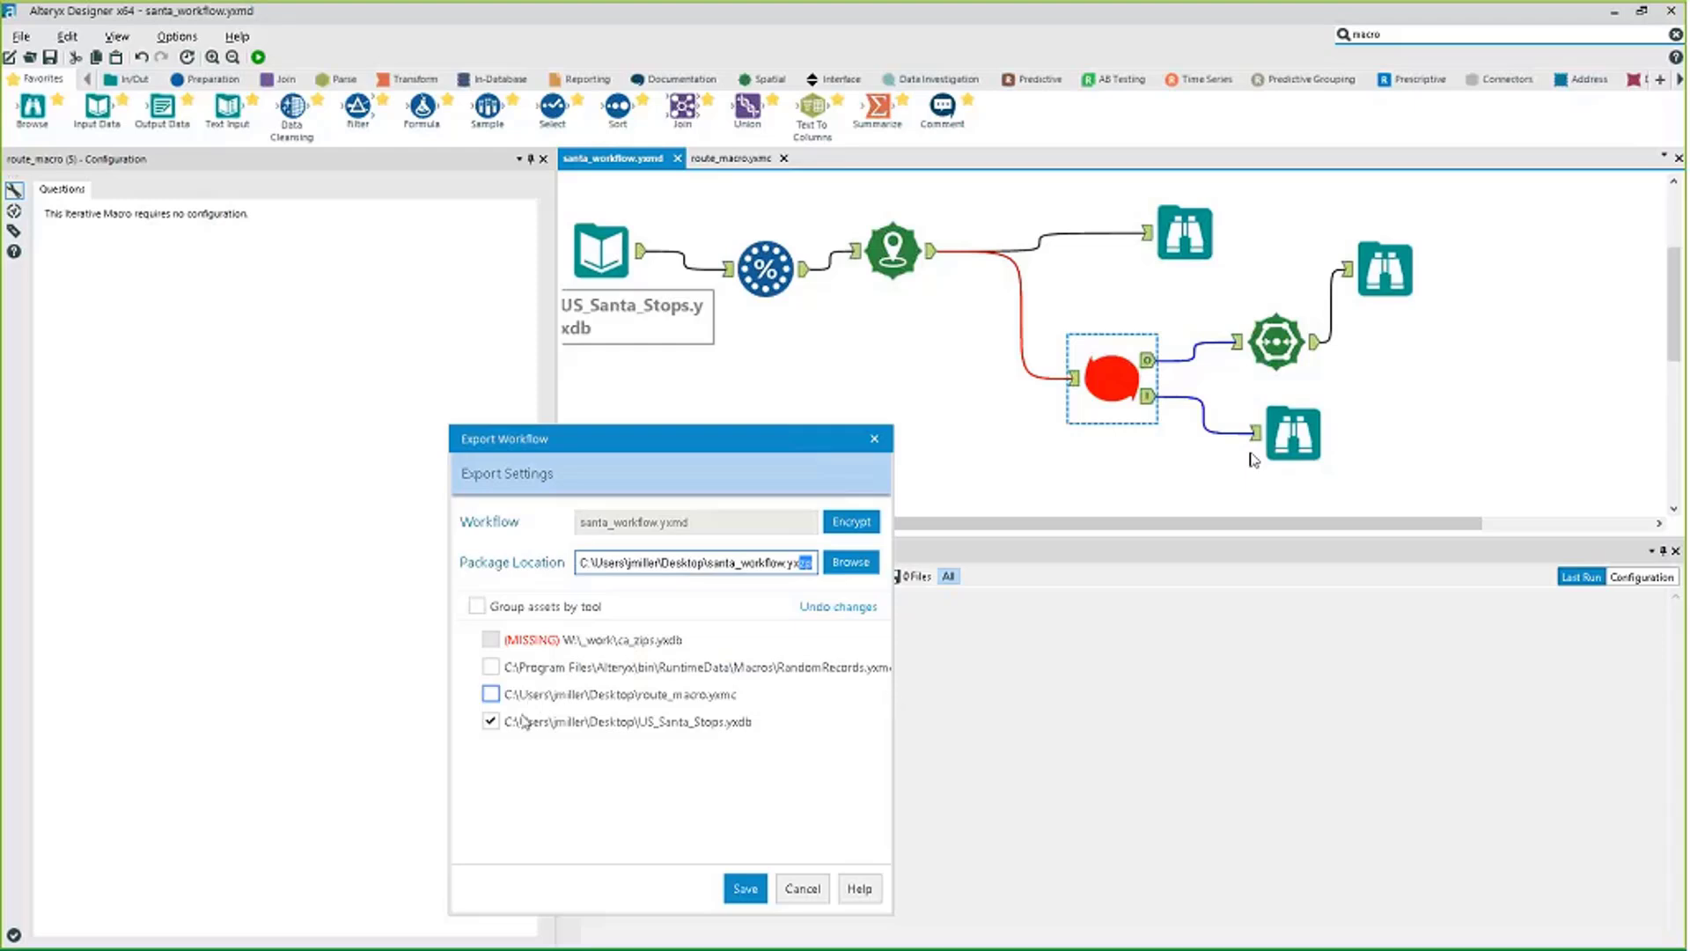
Include route_macro.yxmc in the package, export santa_workflow.yxzp, and show the exported file in its folder.
click(490, 694)
click(672, 736)
click(745, 888)
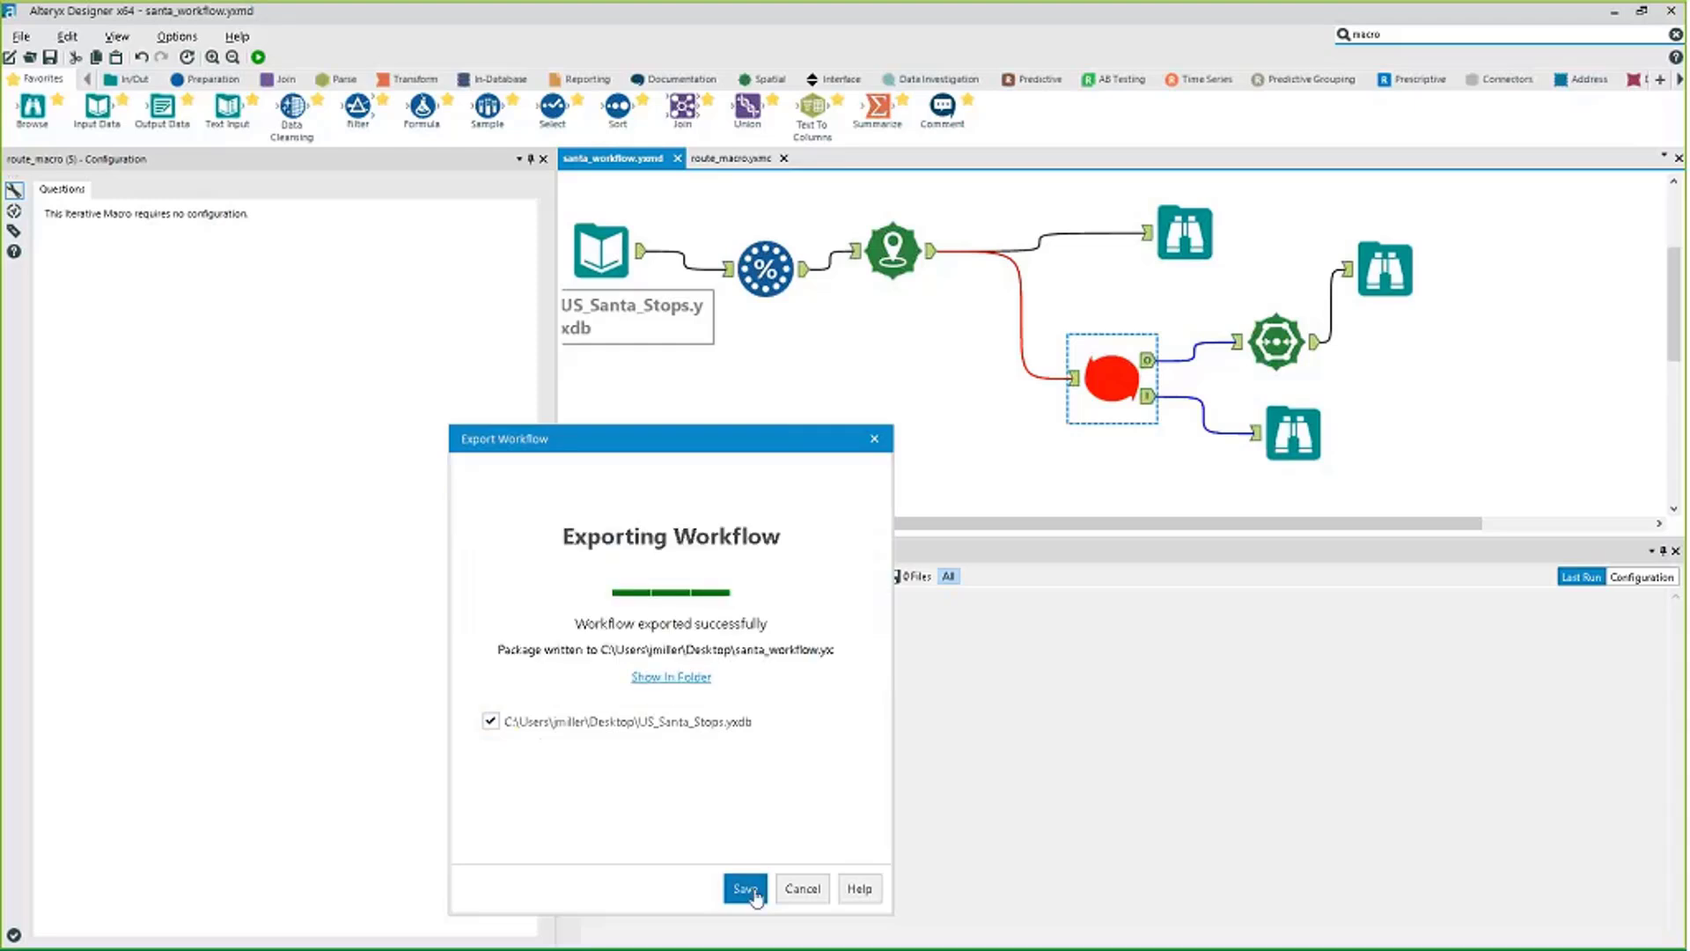
click(681, 679)
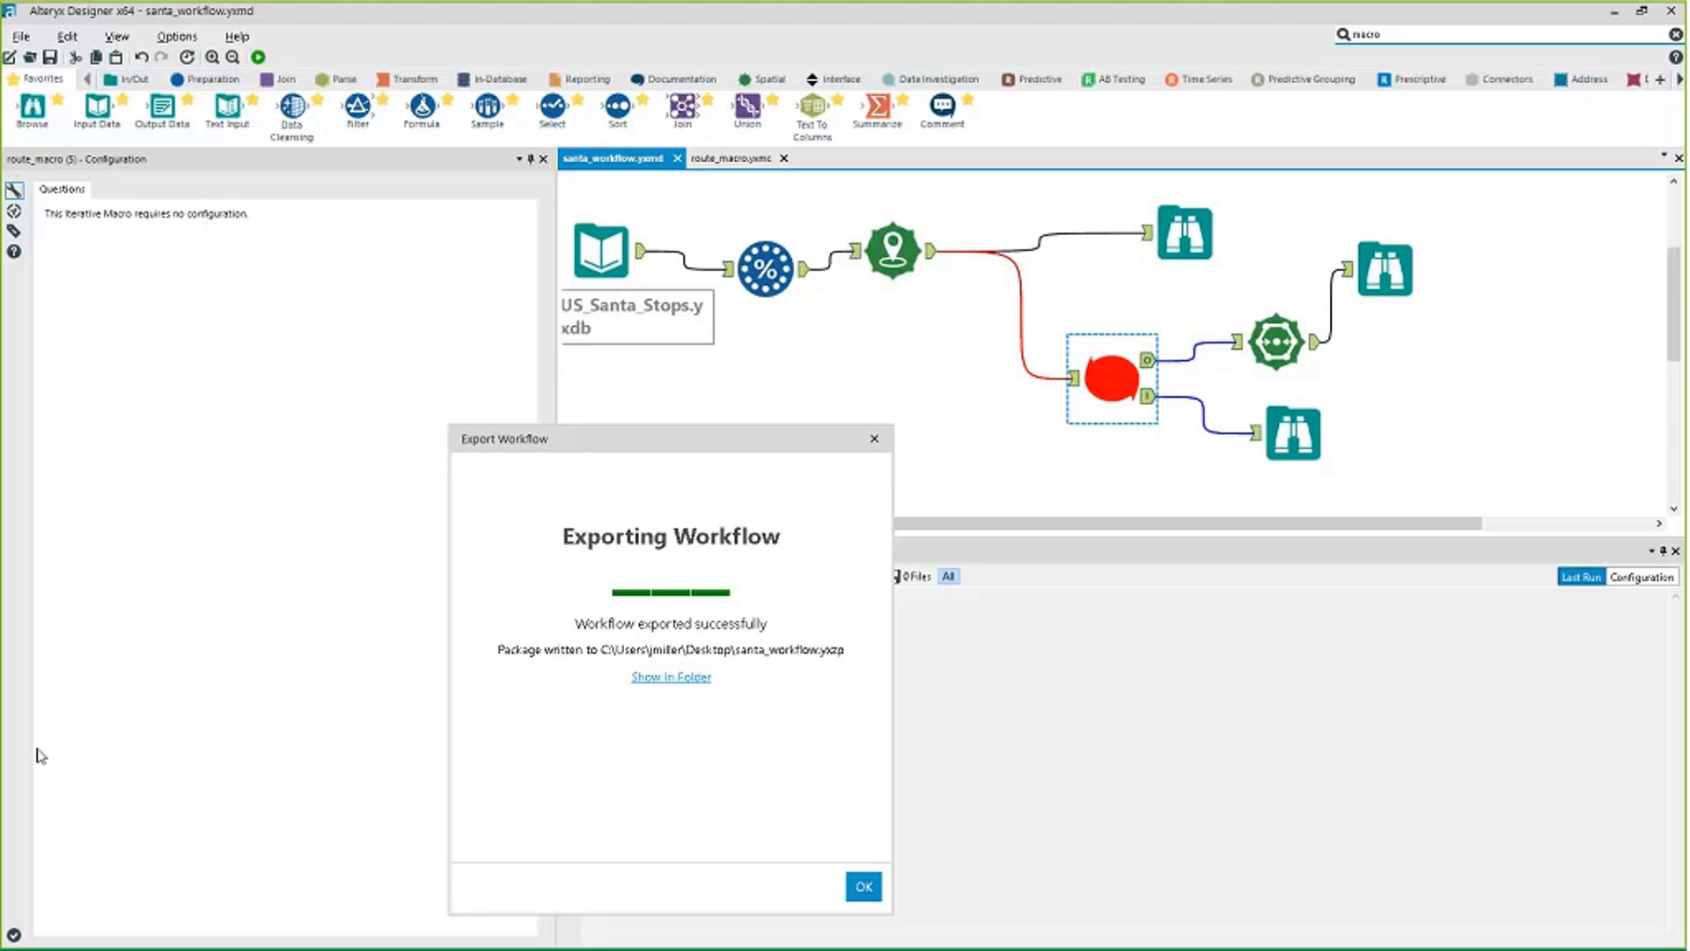
click(874, 439)
click(874, 440)
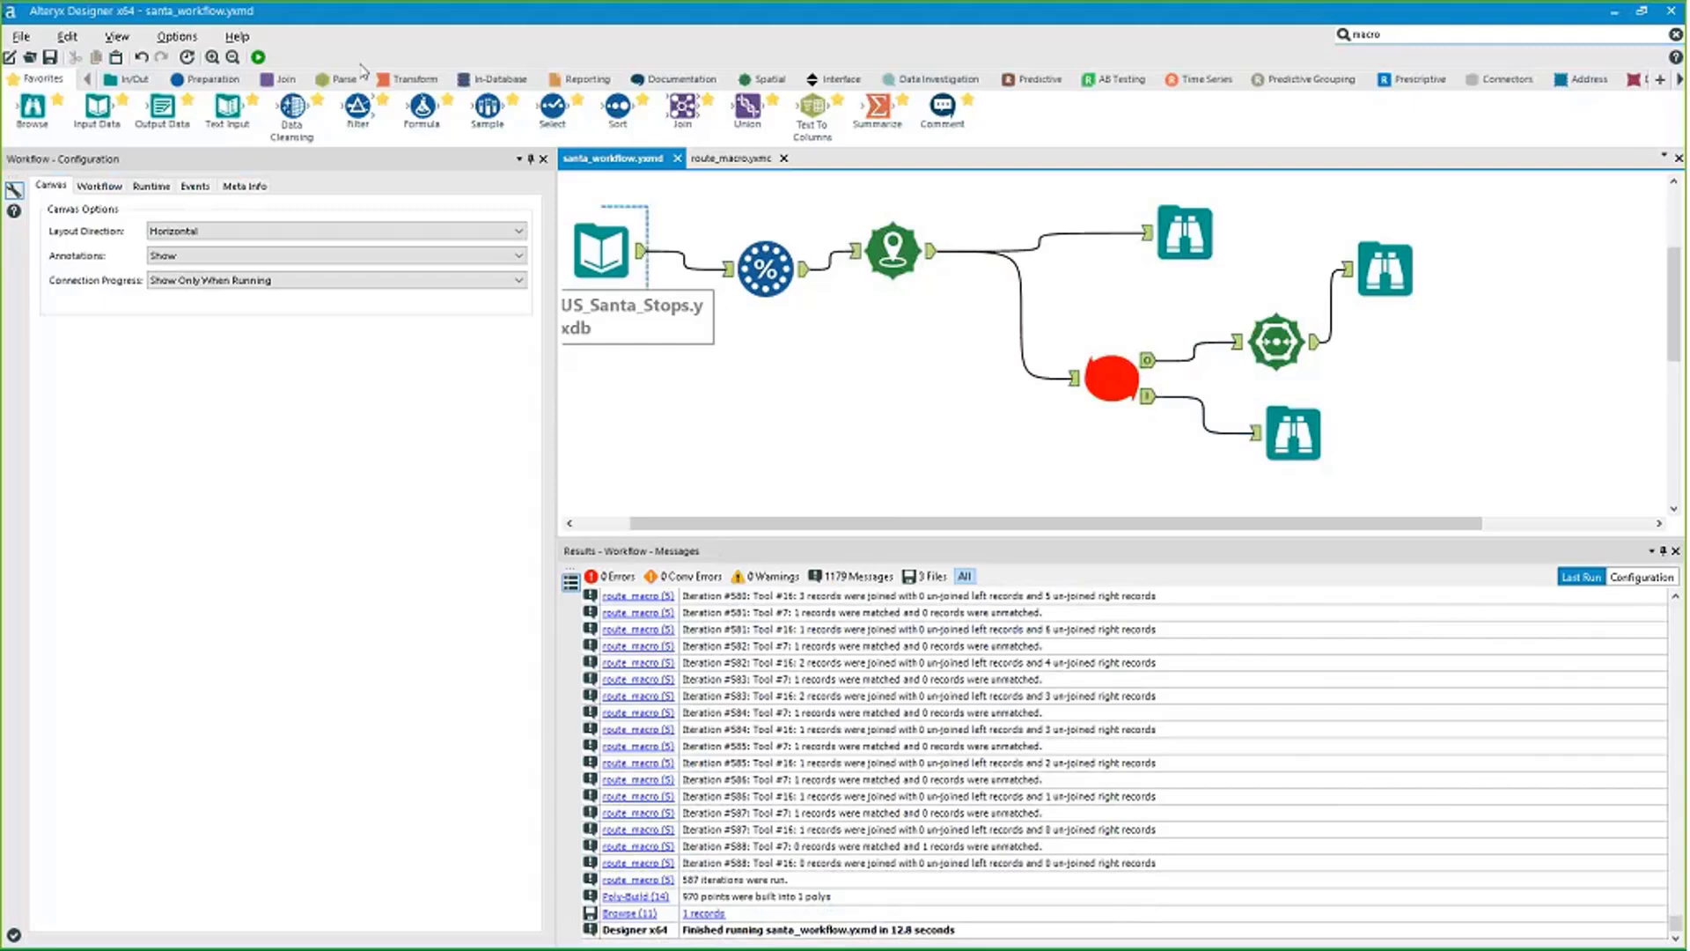
click(117, 36)
mouse_move(177, 36)
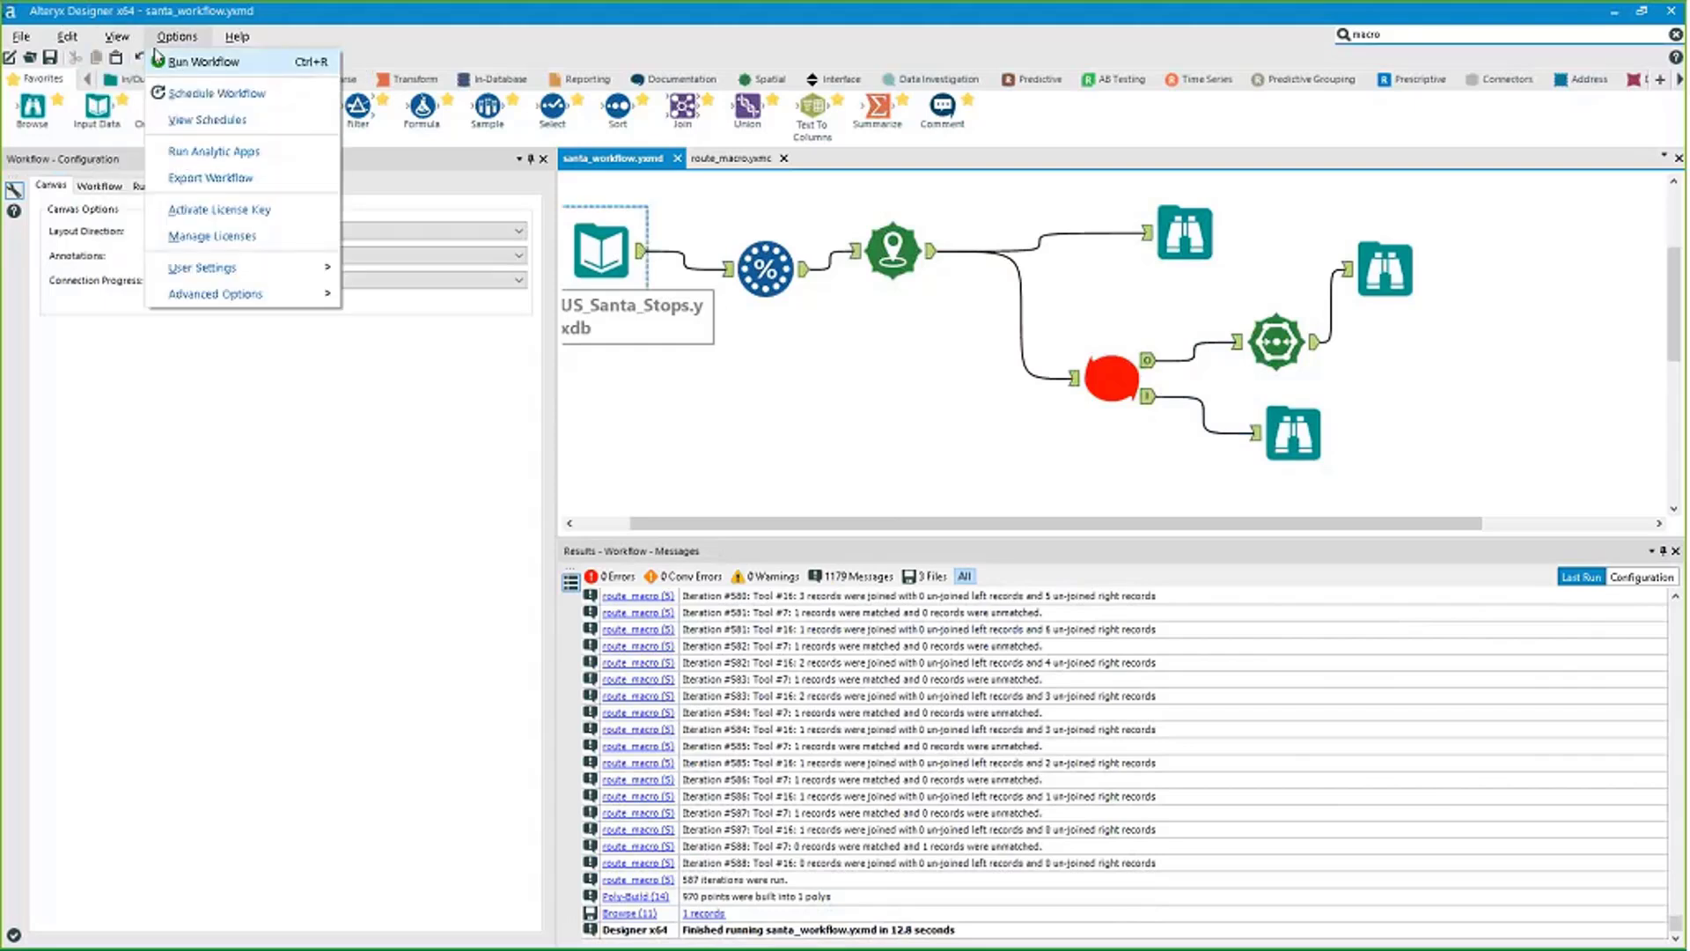
mouse_move(100, 42)
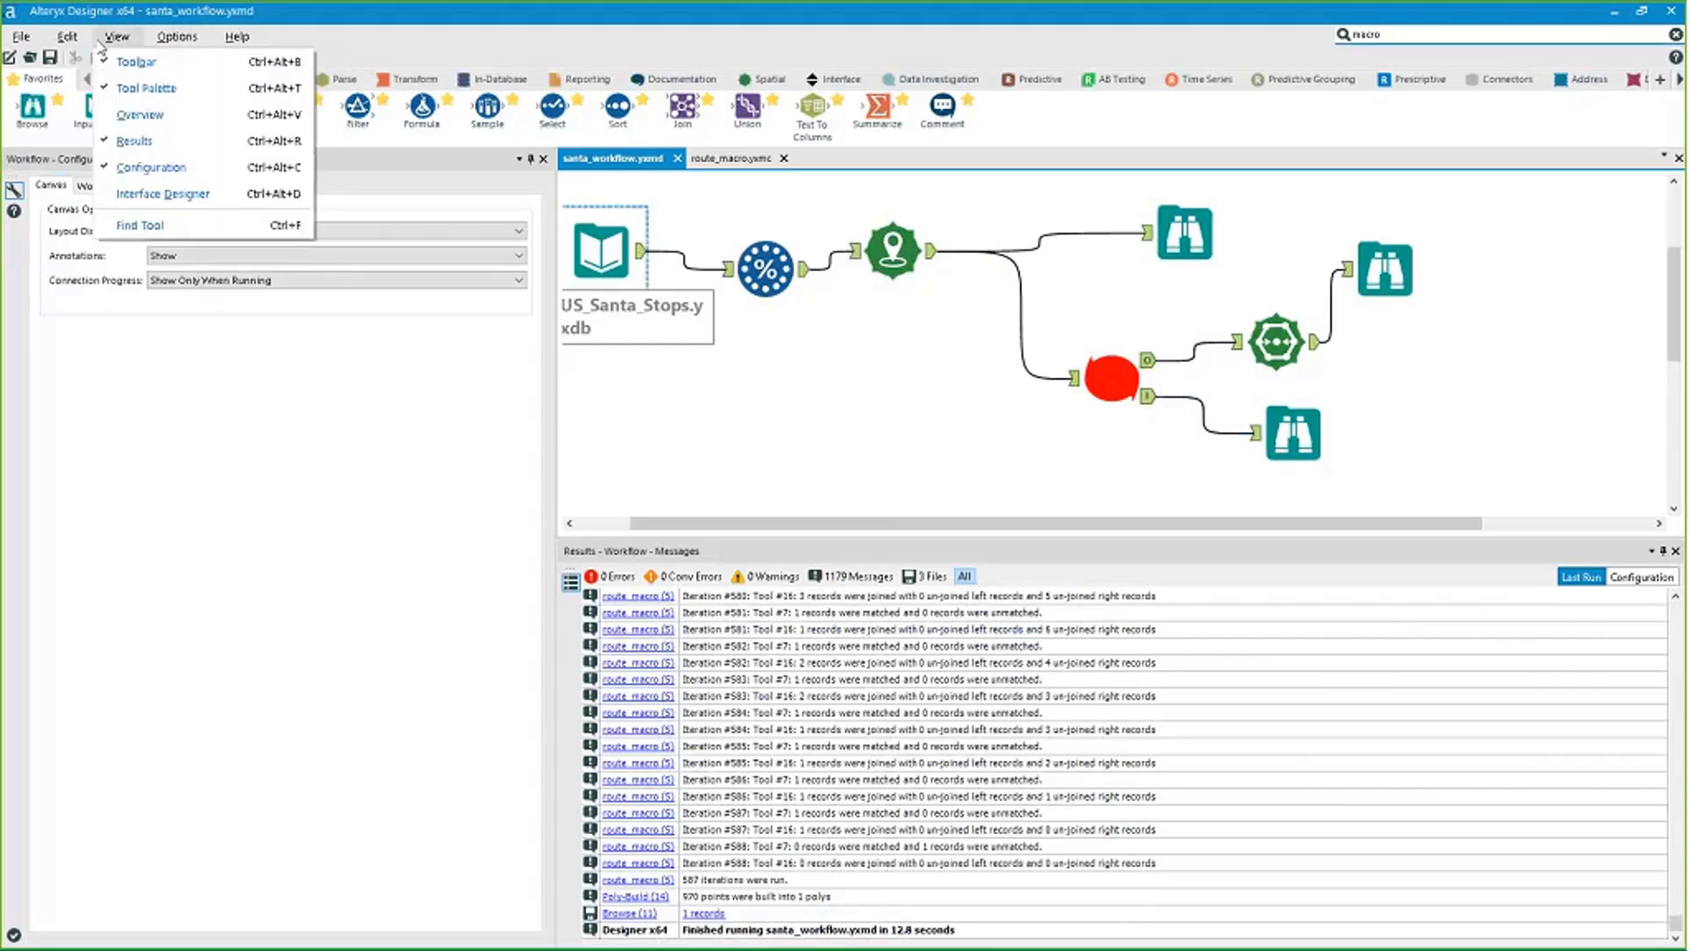
click(731, 158)
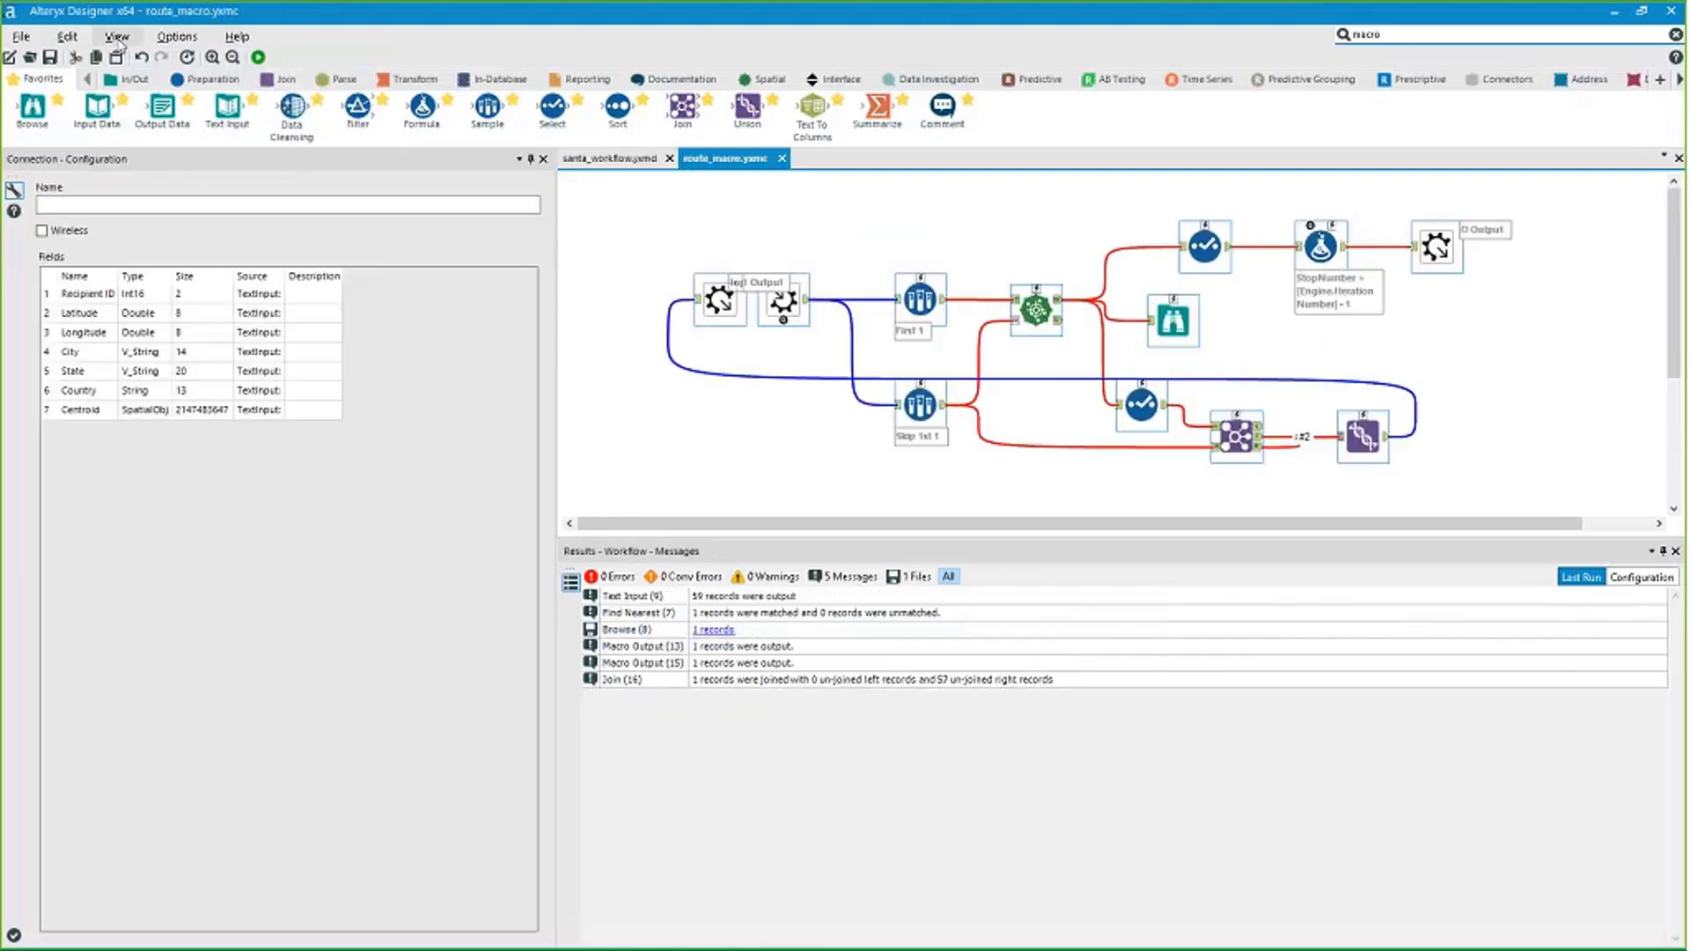
click(117, 37)
click(154, 192)
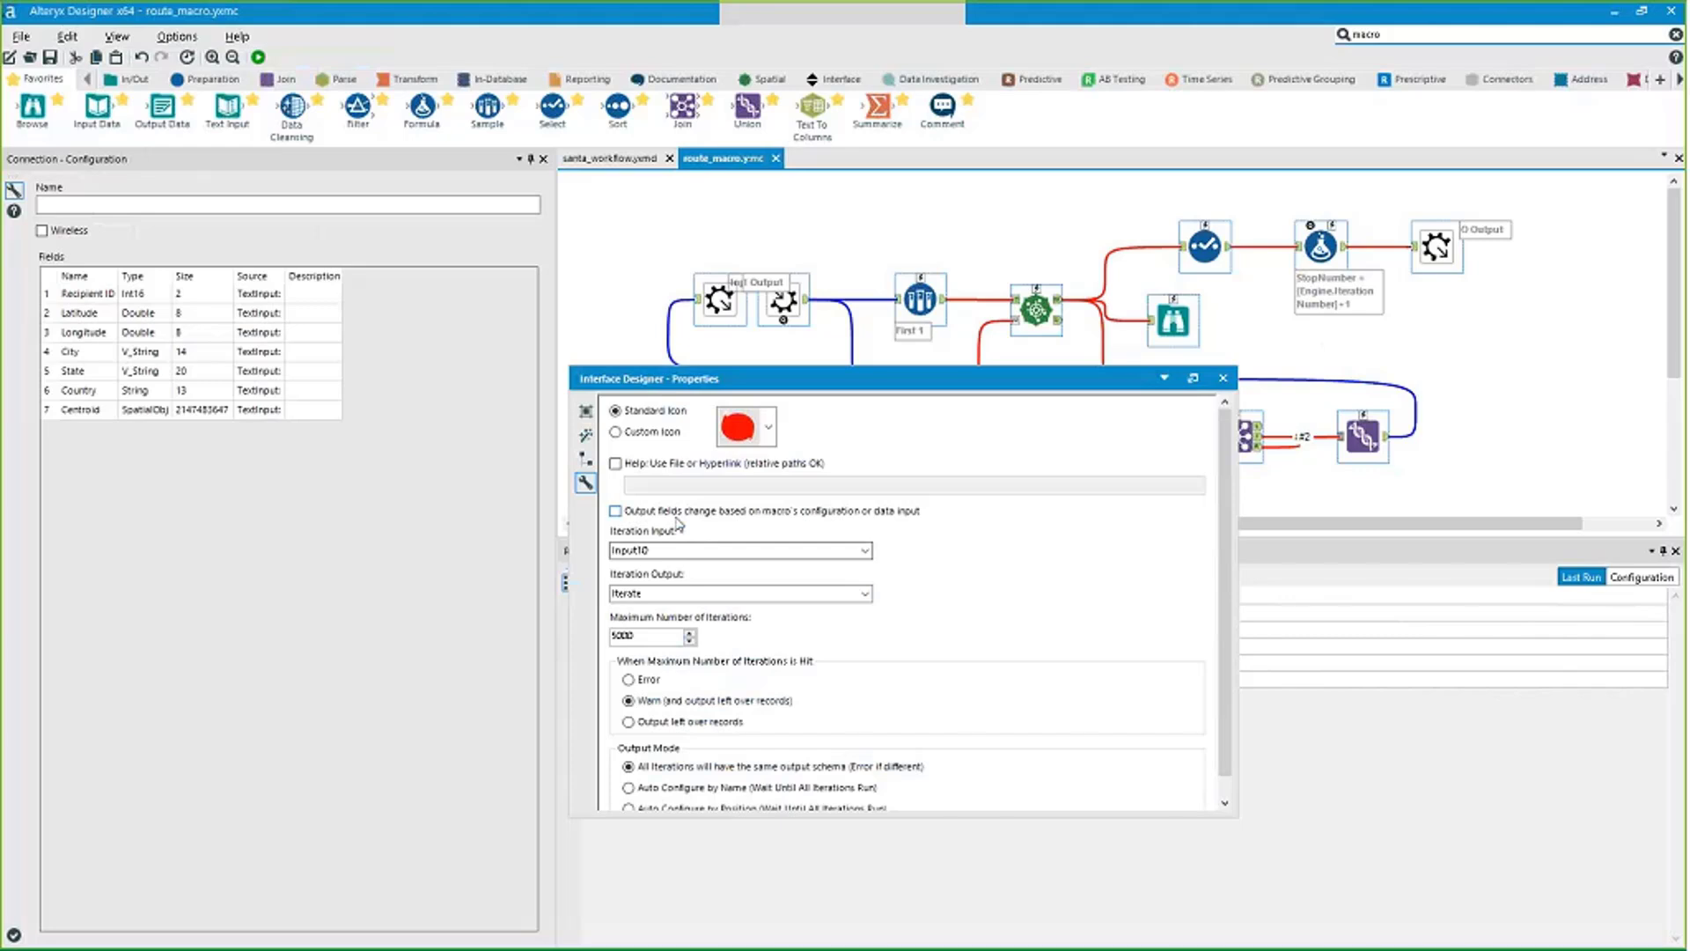
click(615, 463)
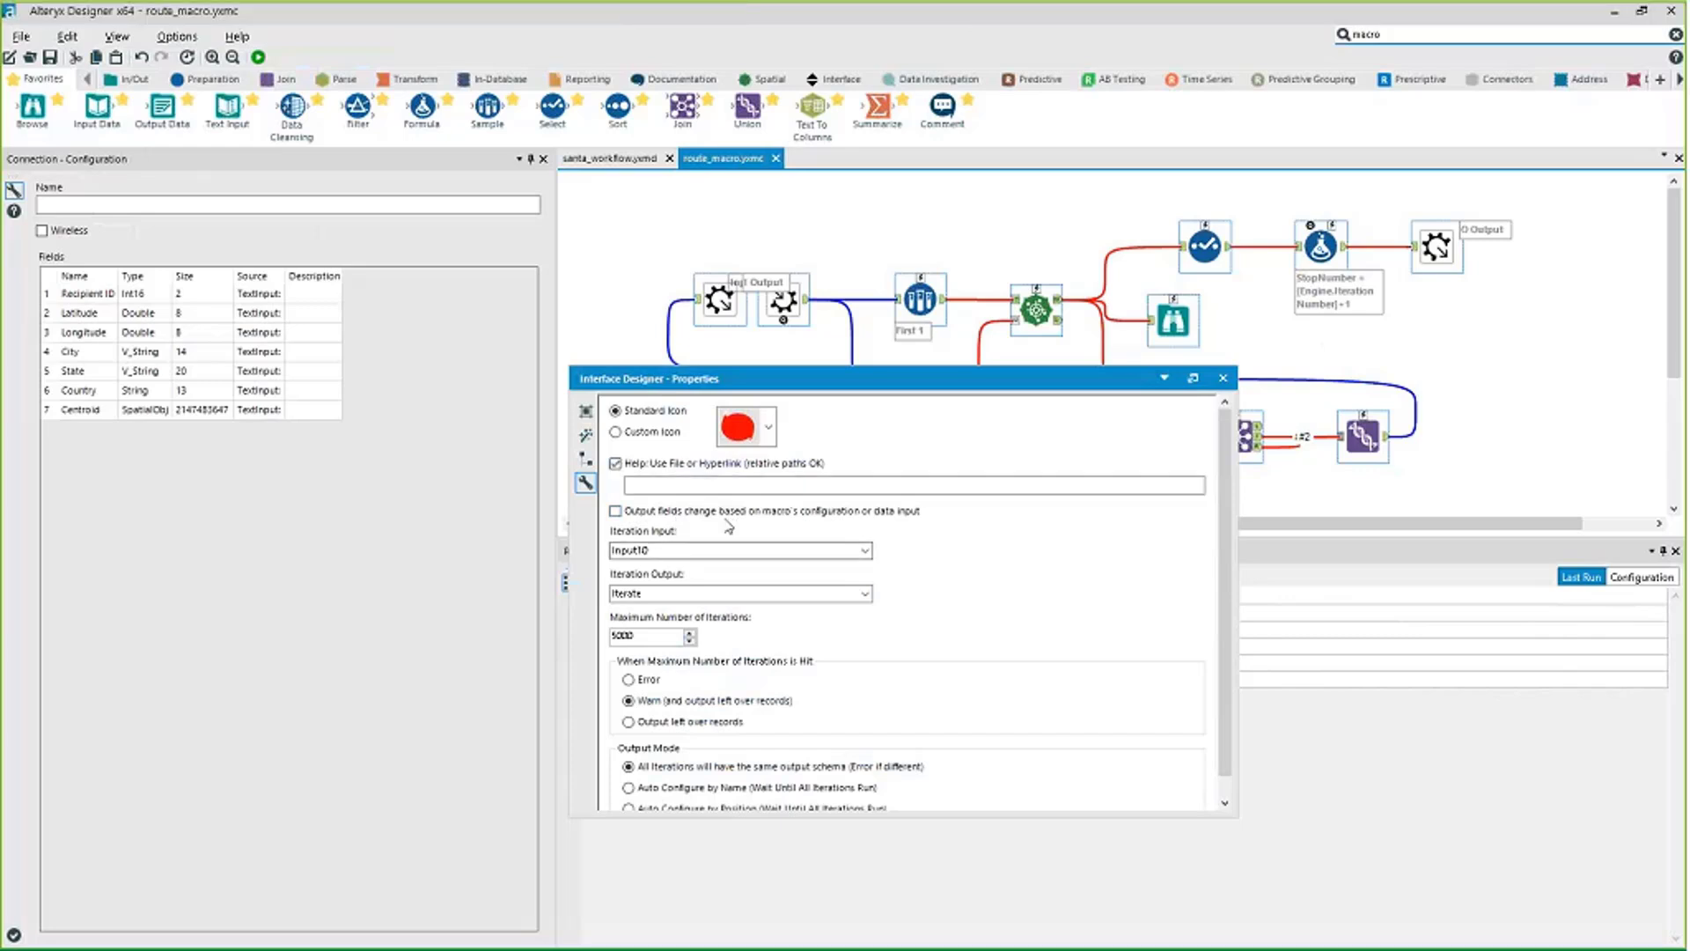
click(692, 489)
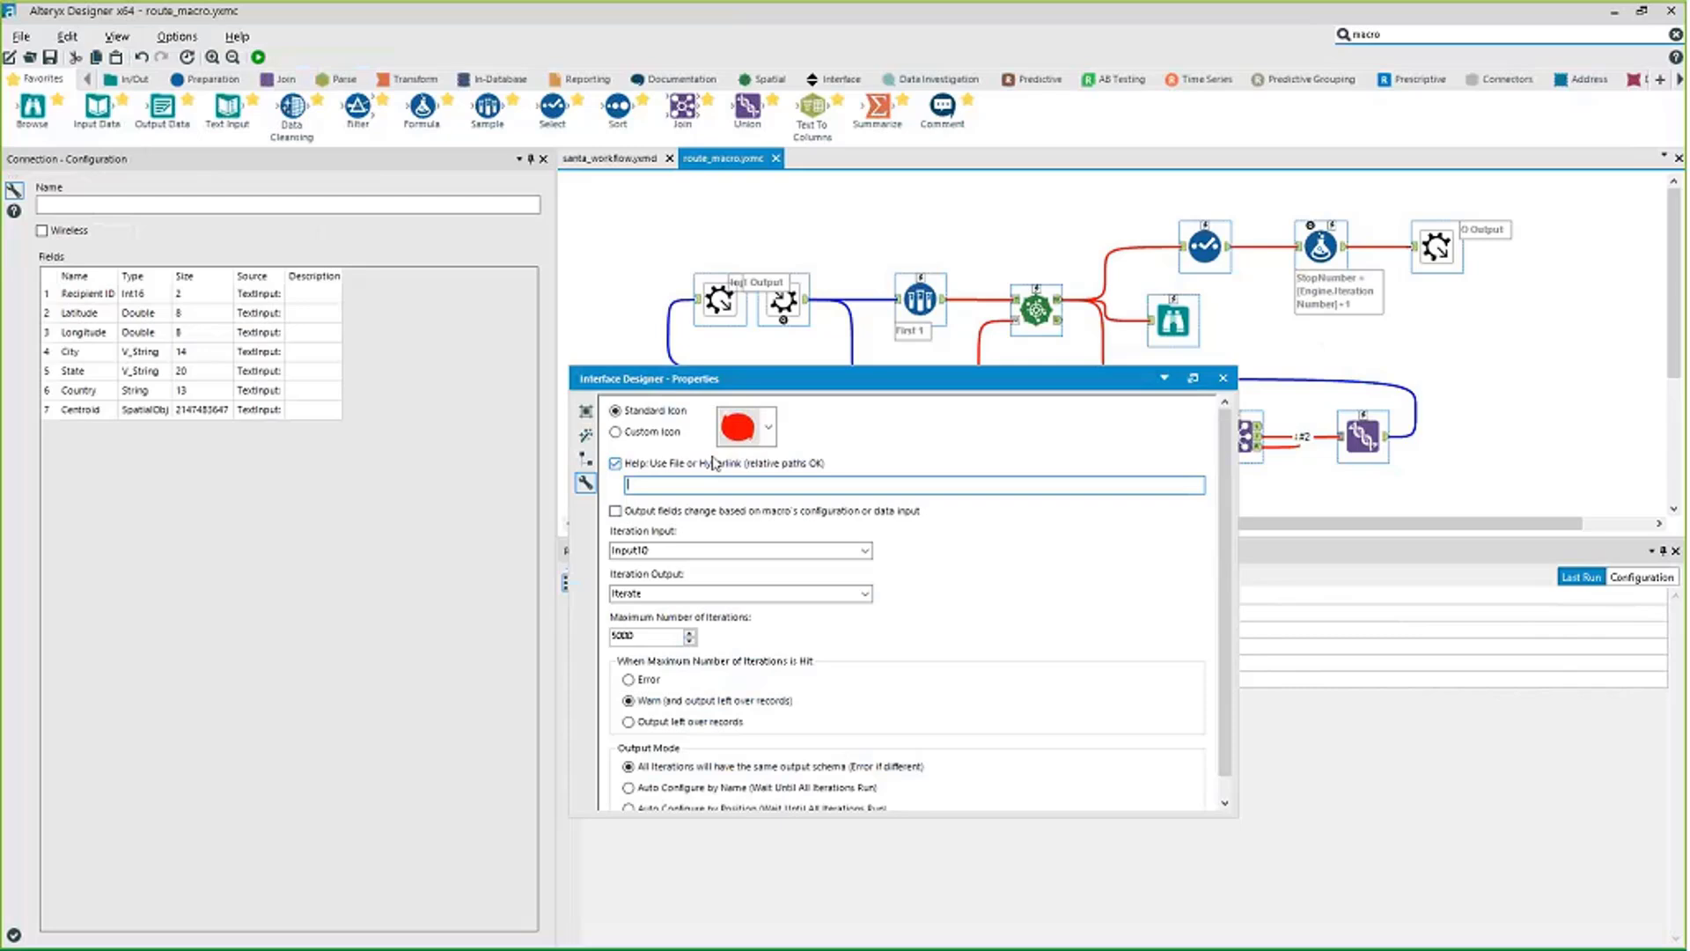
text(www.google.com)
click(1223, 377)
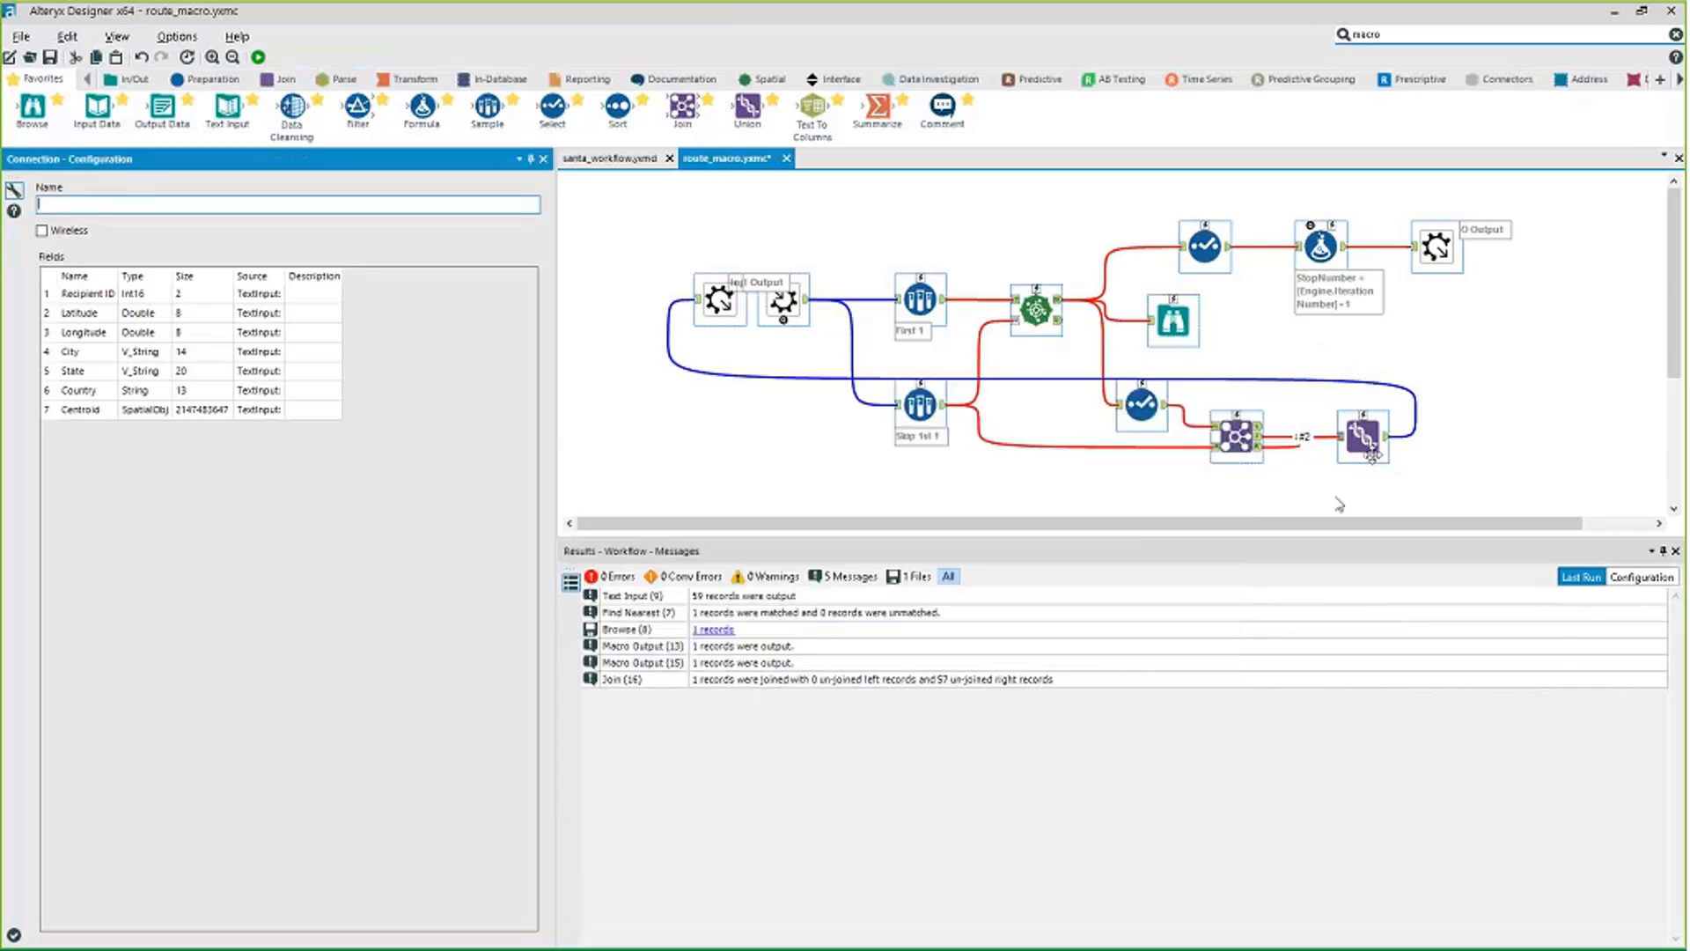
Return to santa_workflow, accept the refreshed macro, and try to open the route_macro tool's help link.
click(614, 157)
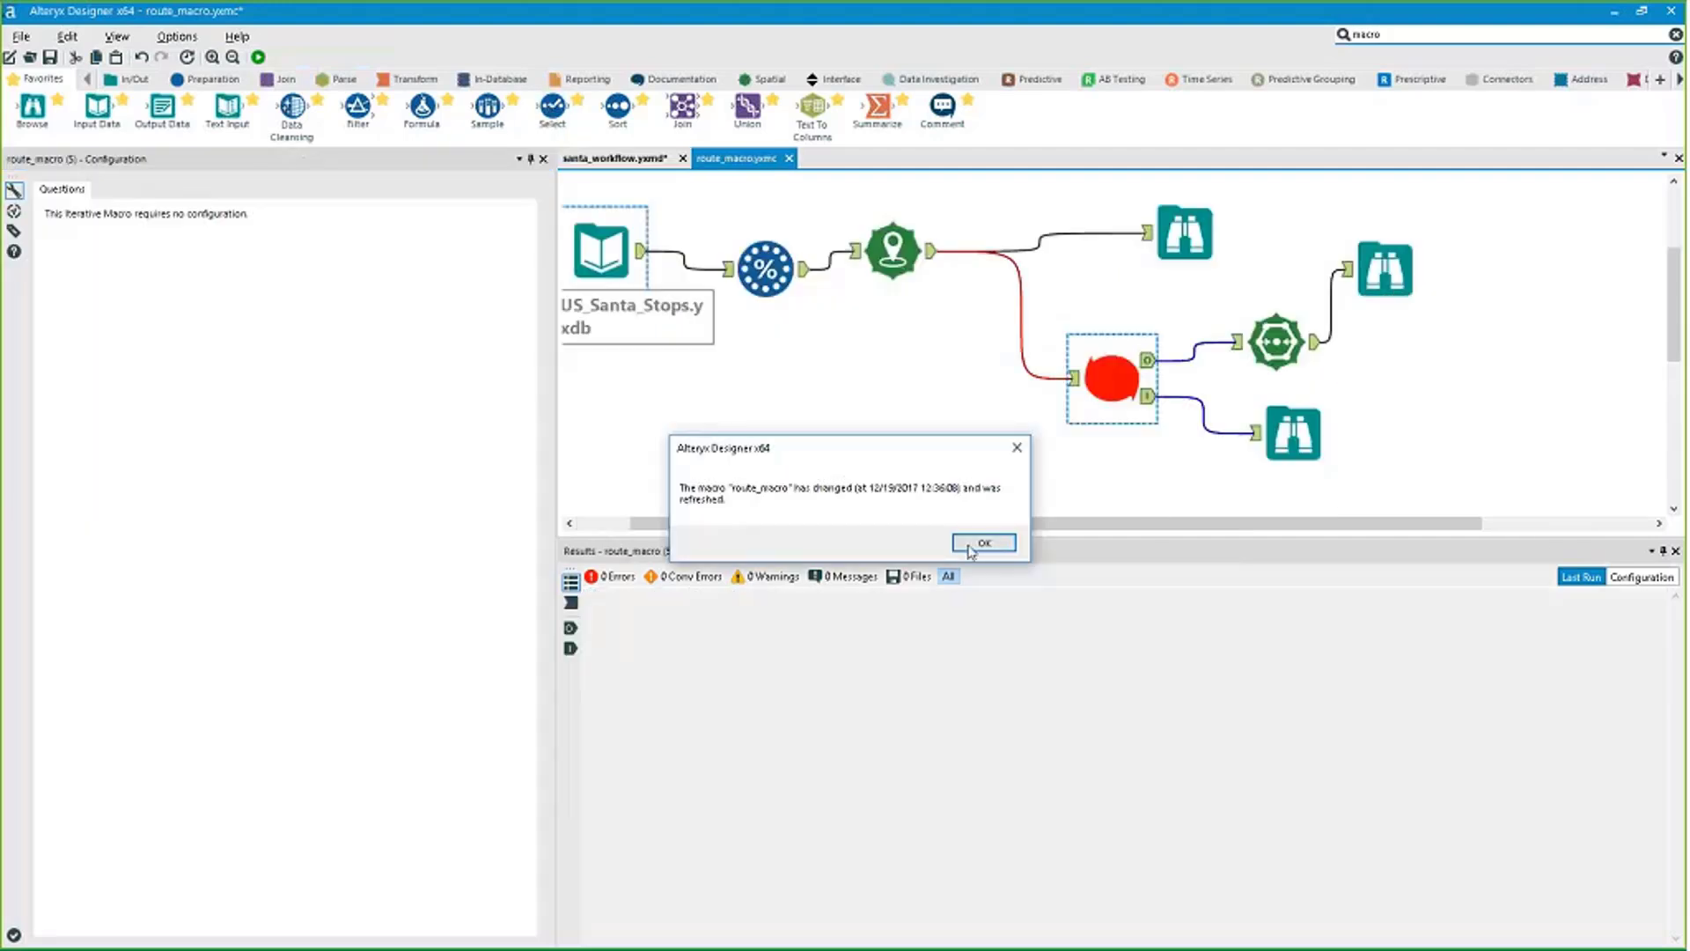
click(972, 544)
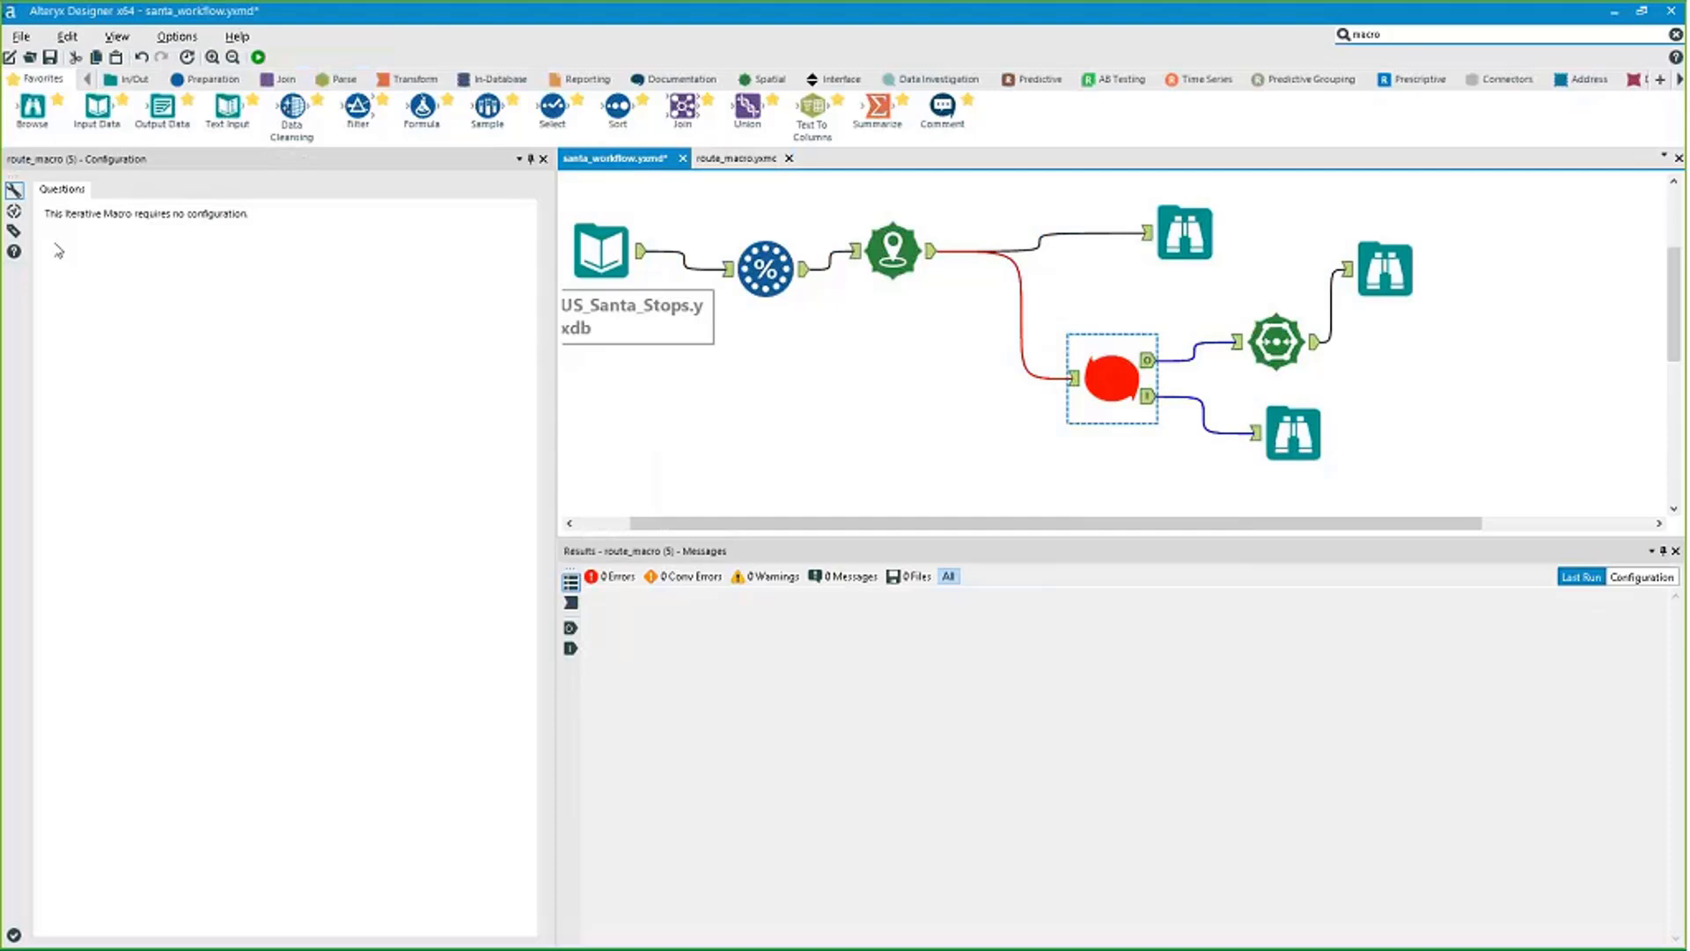
click(15, 256)
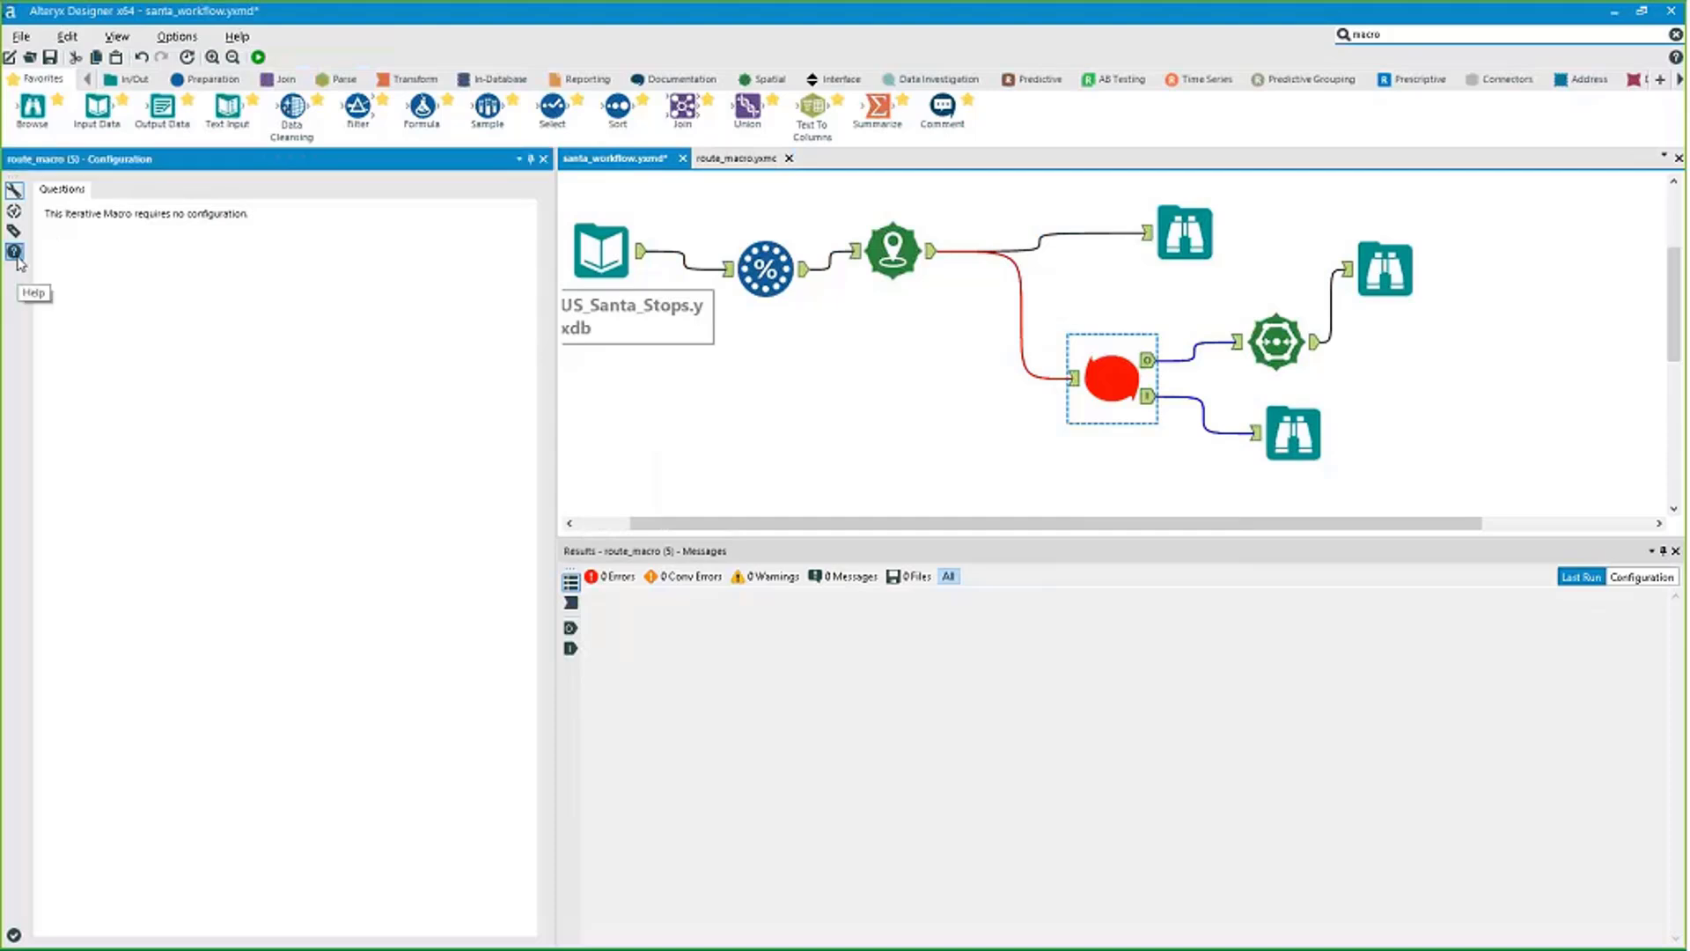
click(911, 538)
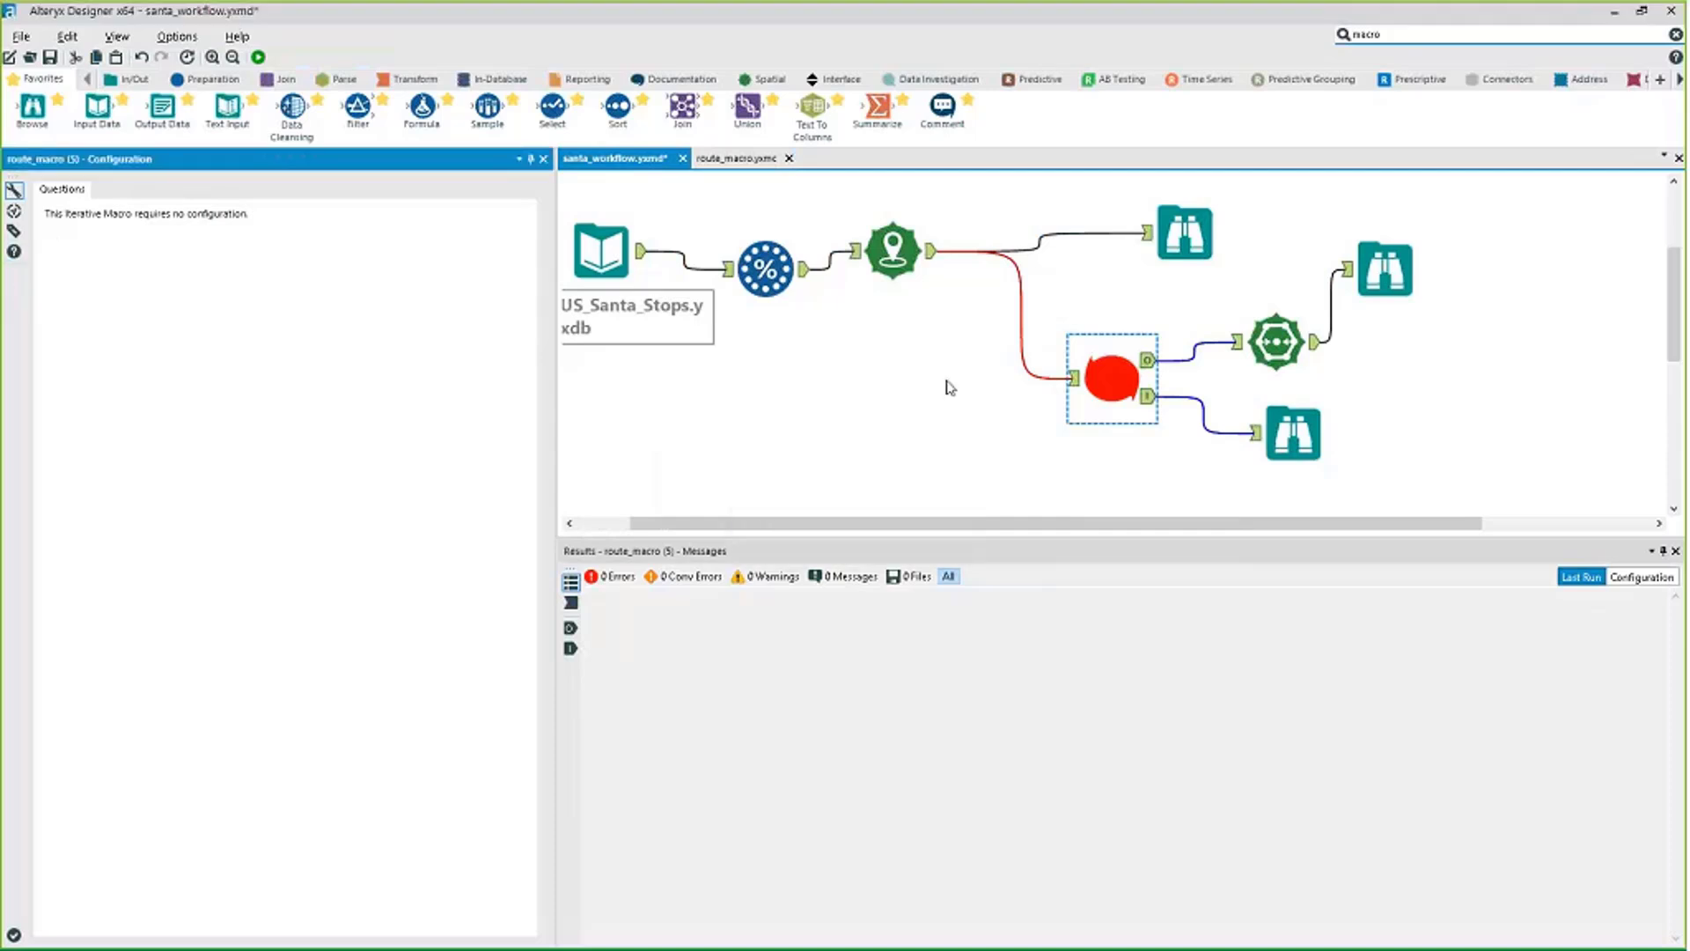
click(15, 253)
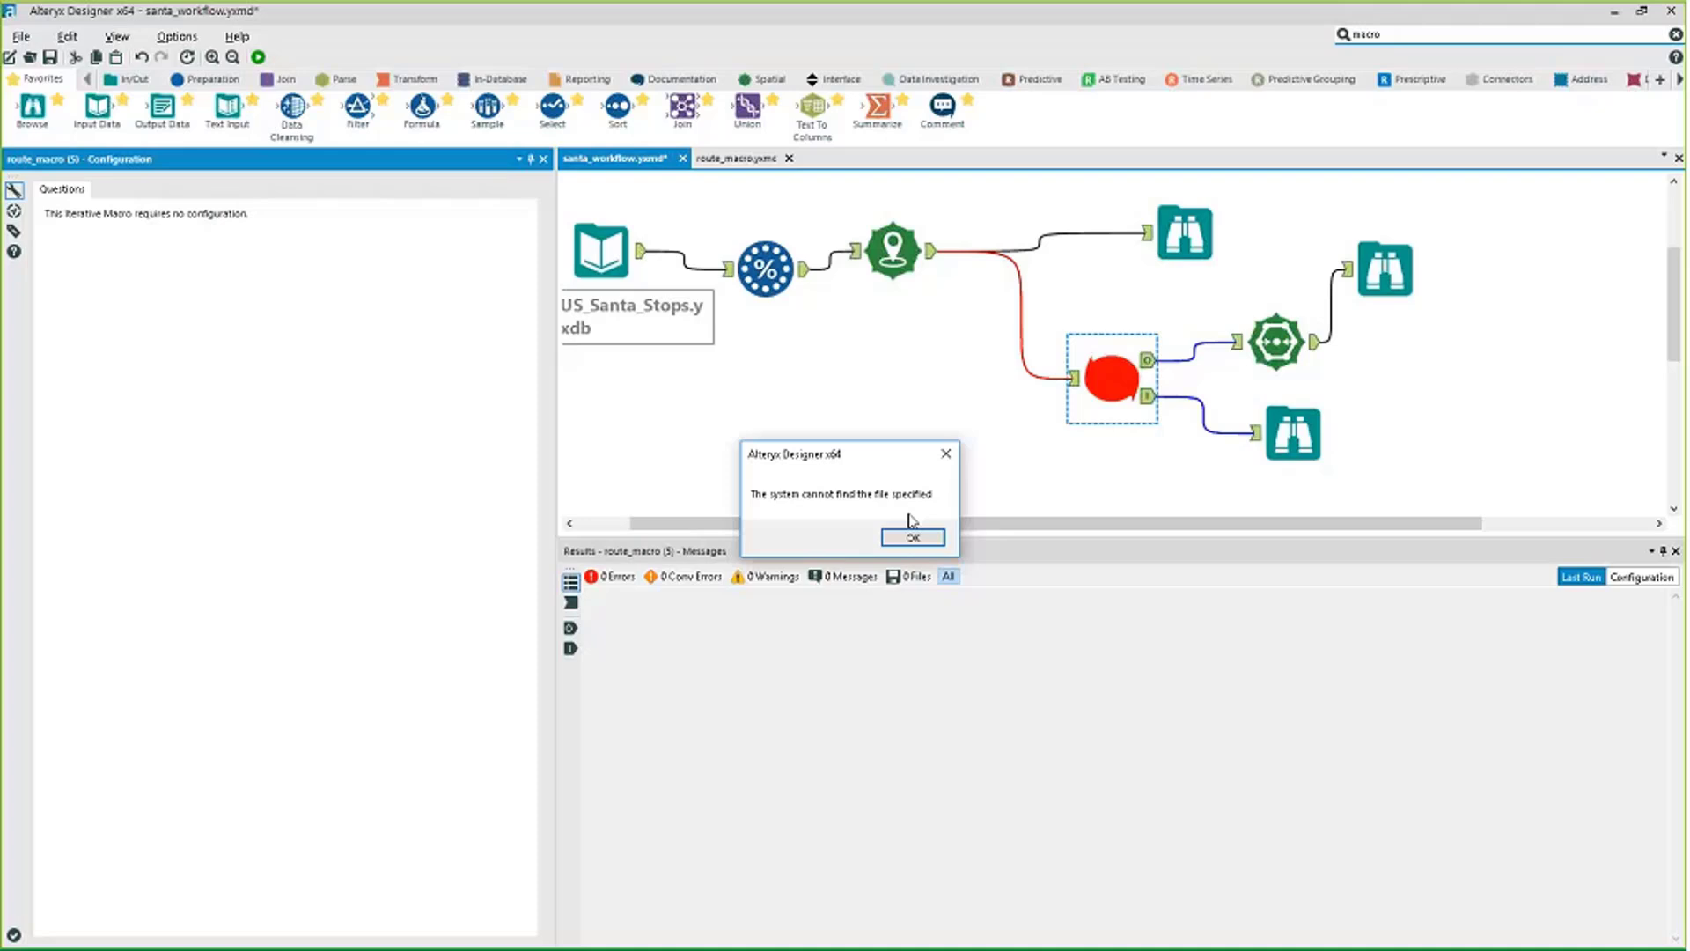
Dismiss the help link message and move the route_macro tool to the left, below the spatial point tool.
key(Return)
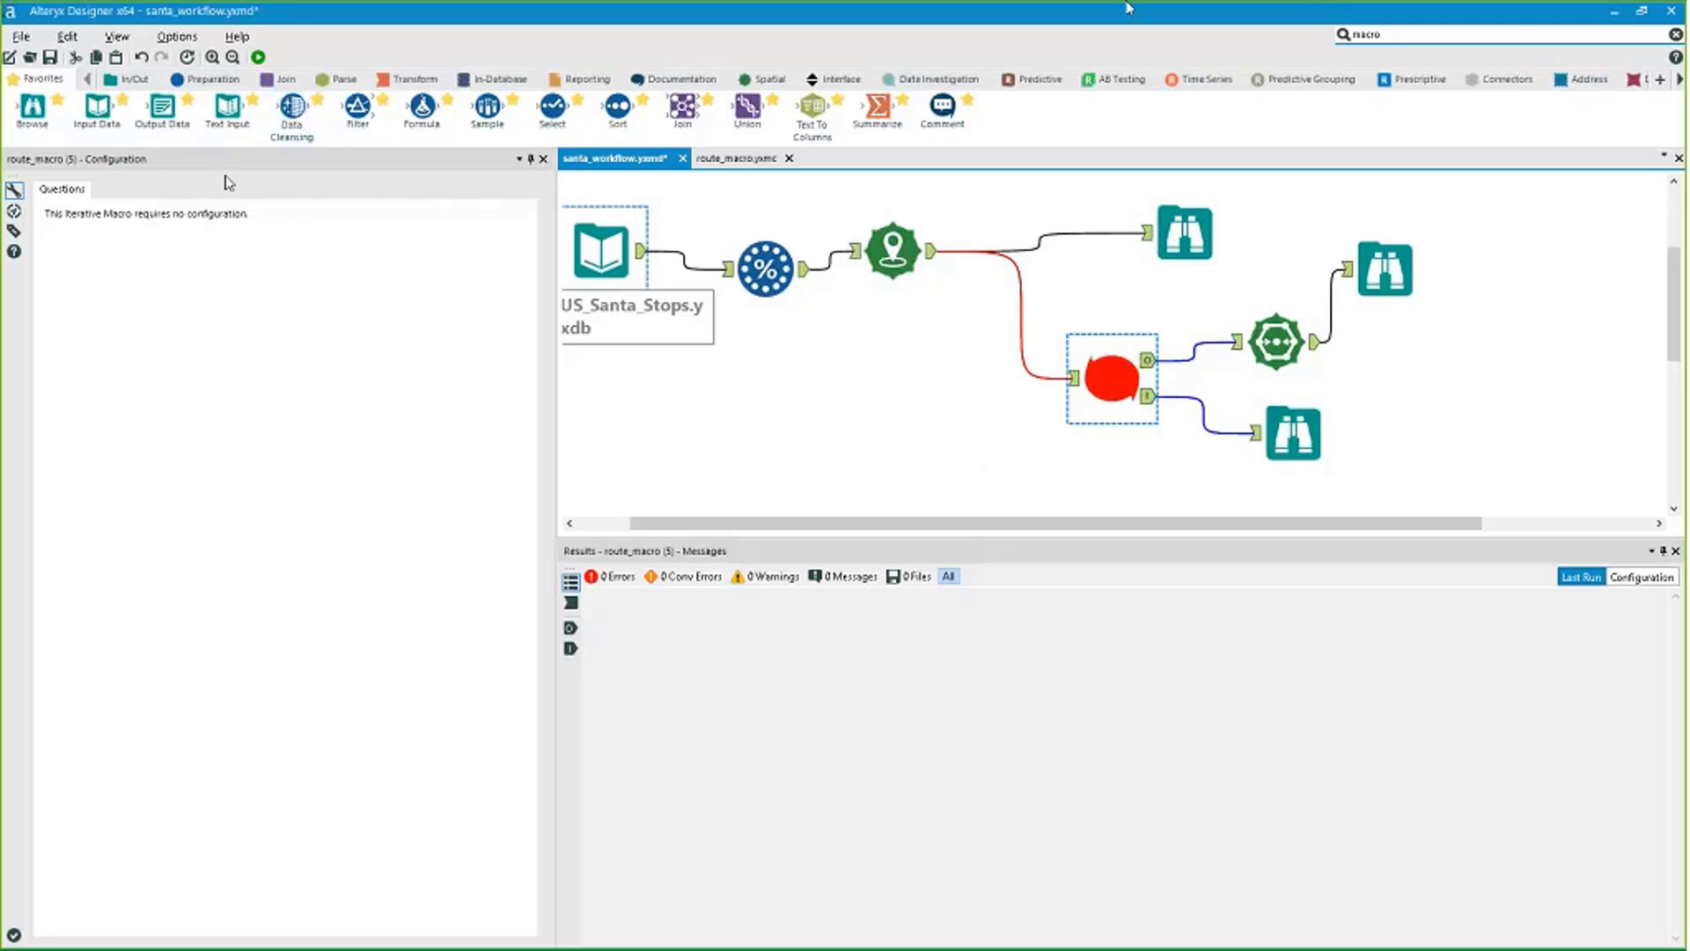
drag(1086, 408, 1011, 422)
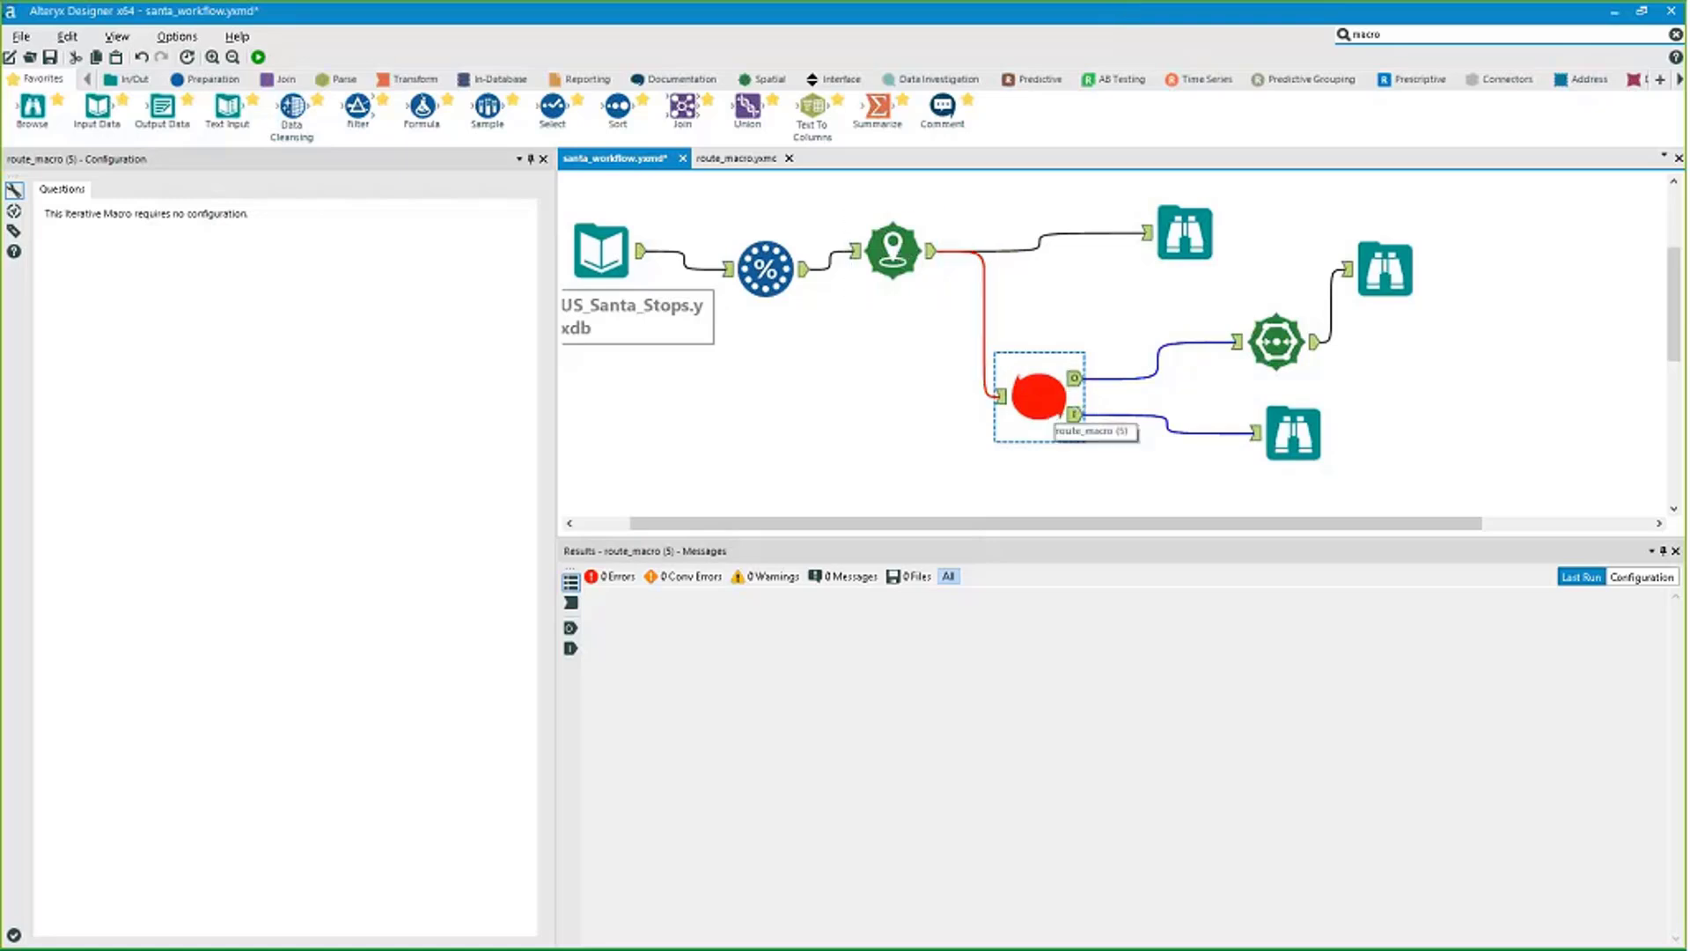
Switch to route_macro, run it, and view the output of the First 1 Sample tool.
key(ctrl+Tab)
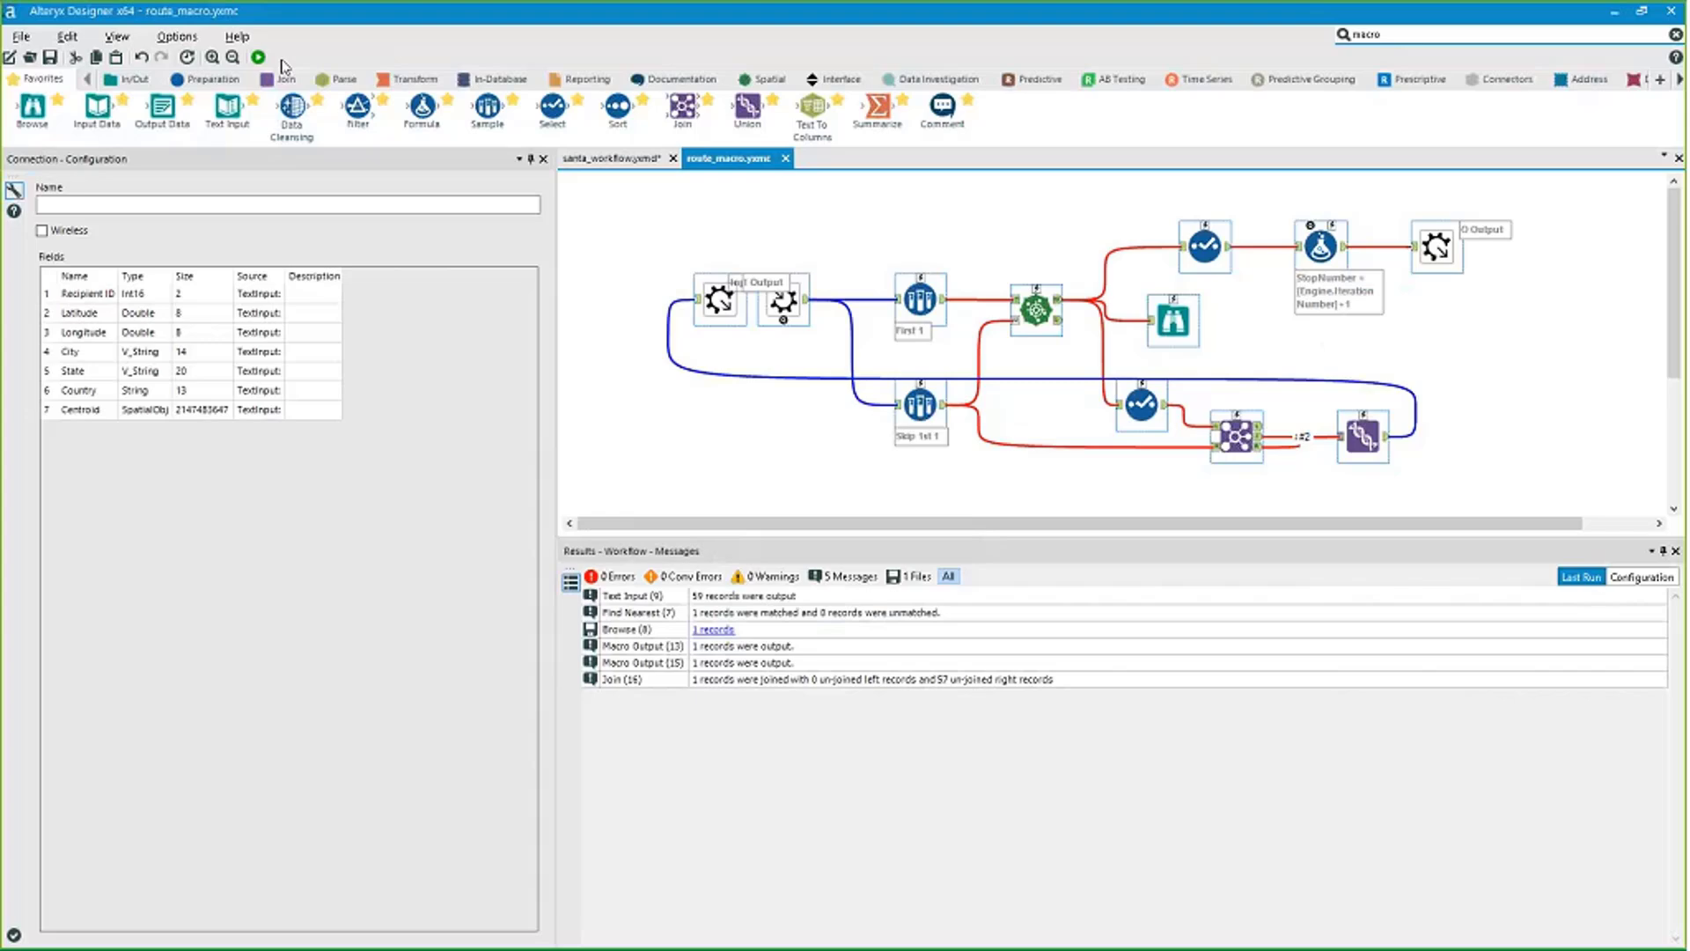
key(ctrl+r)
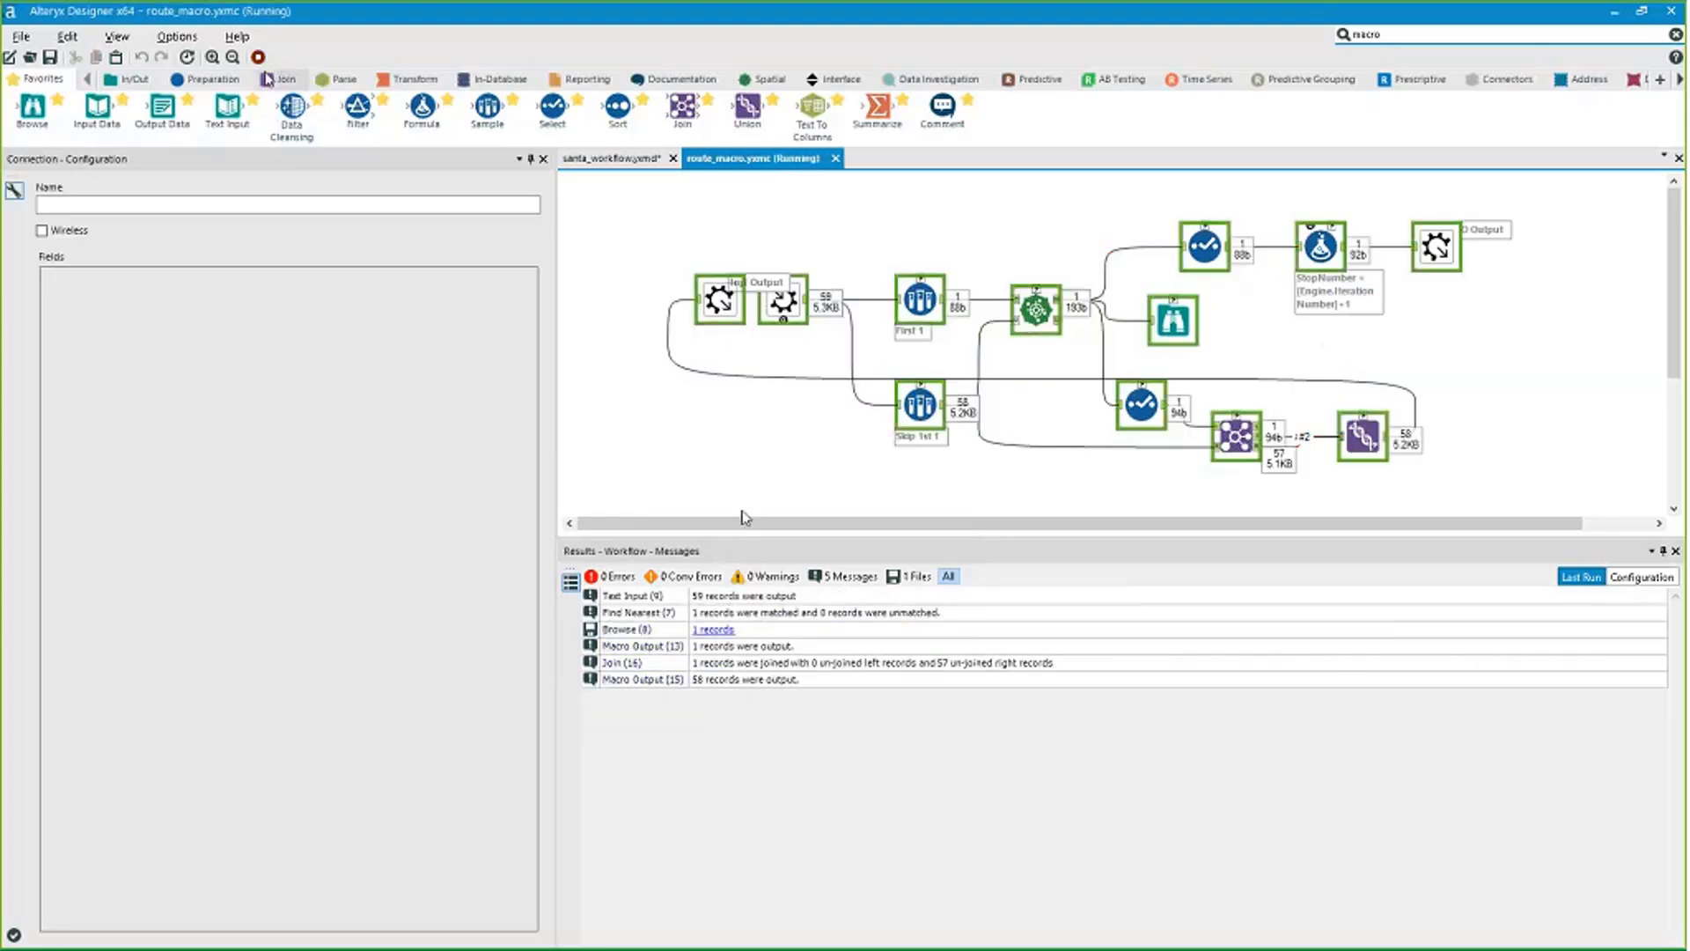
click(845, 634)
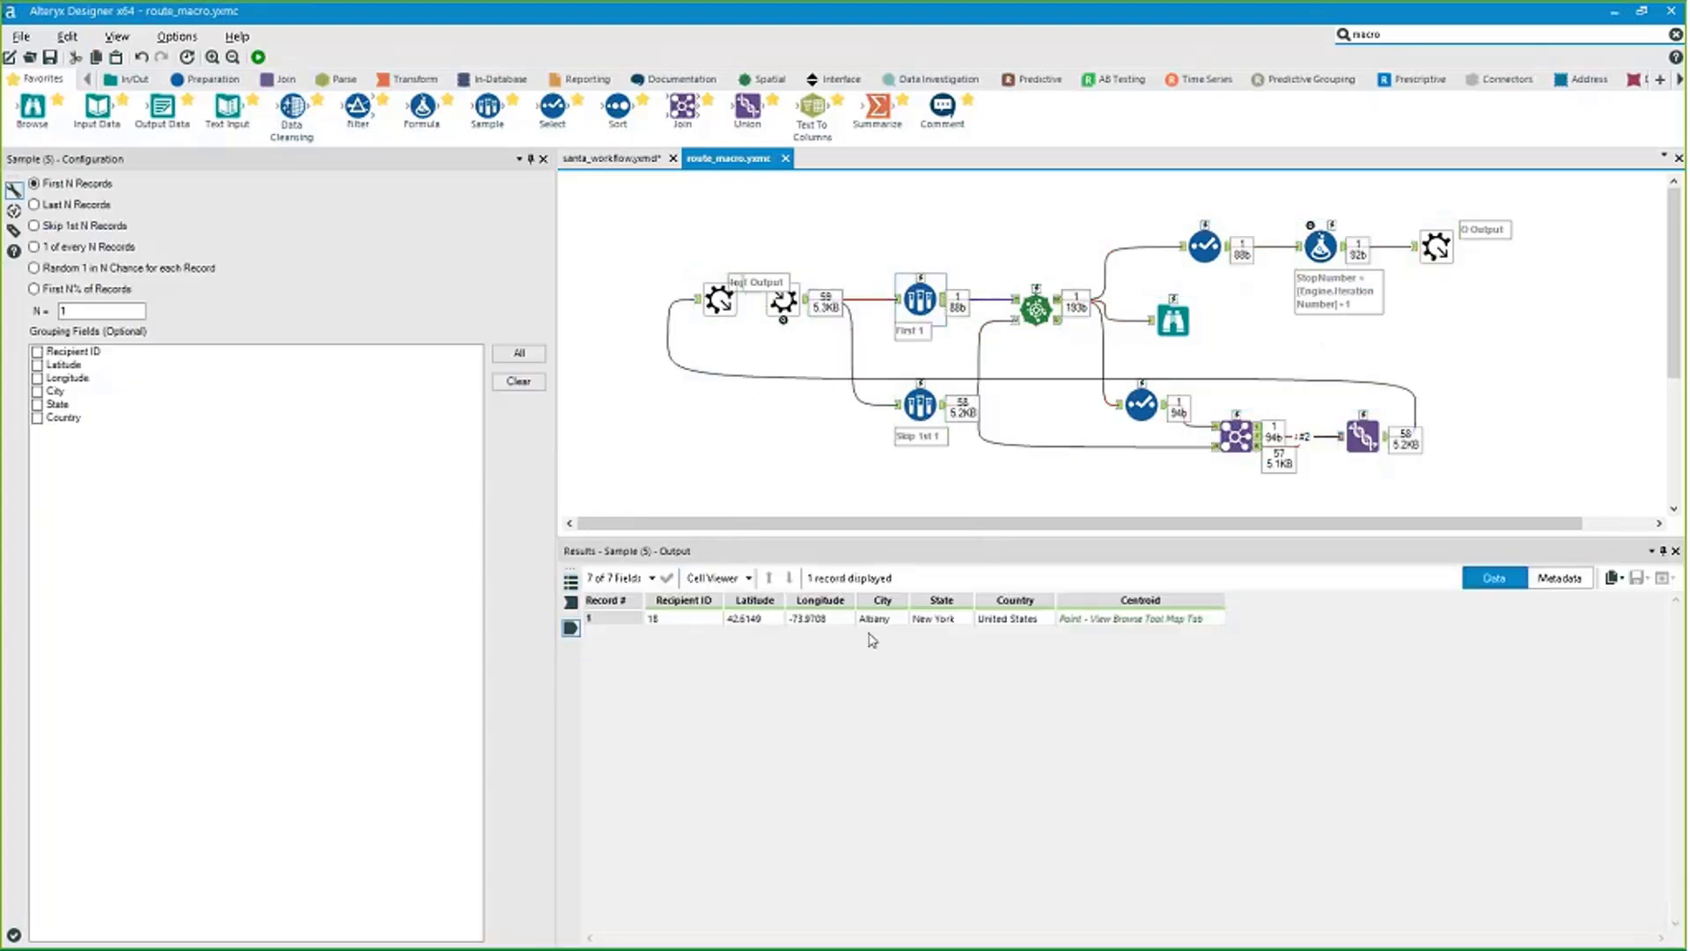
scroll(1403, 455, down, 1)
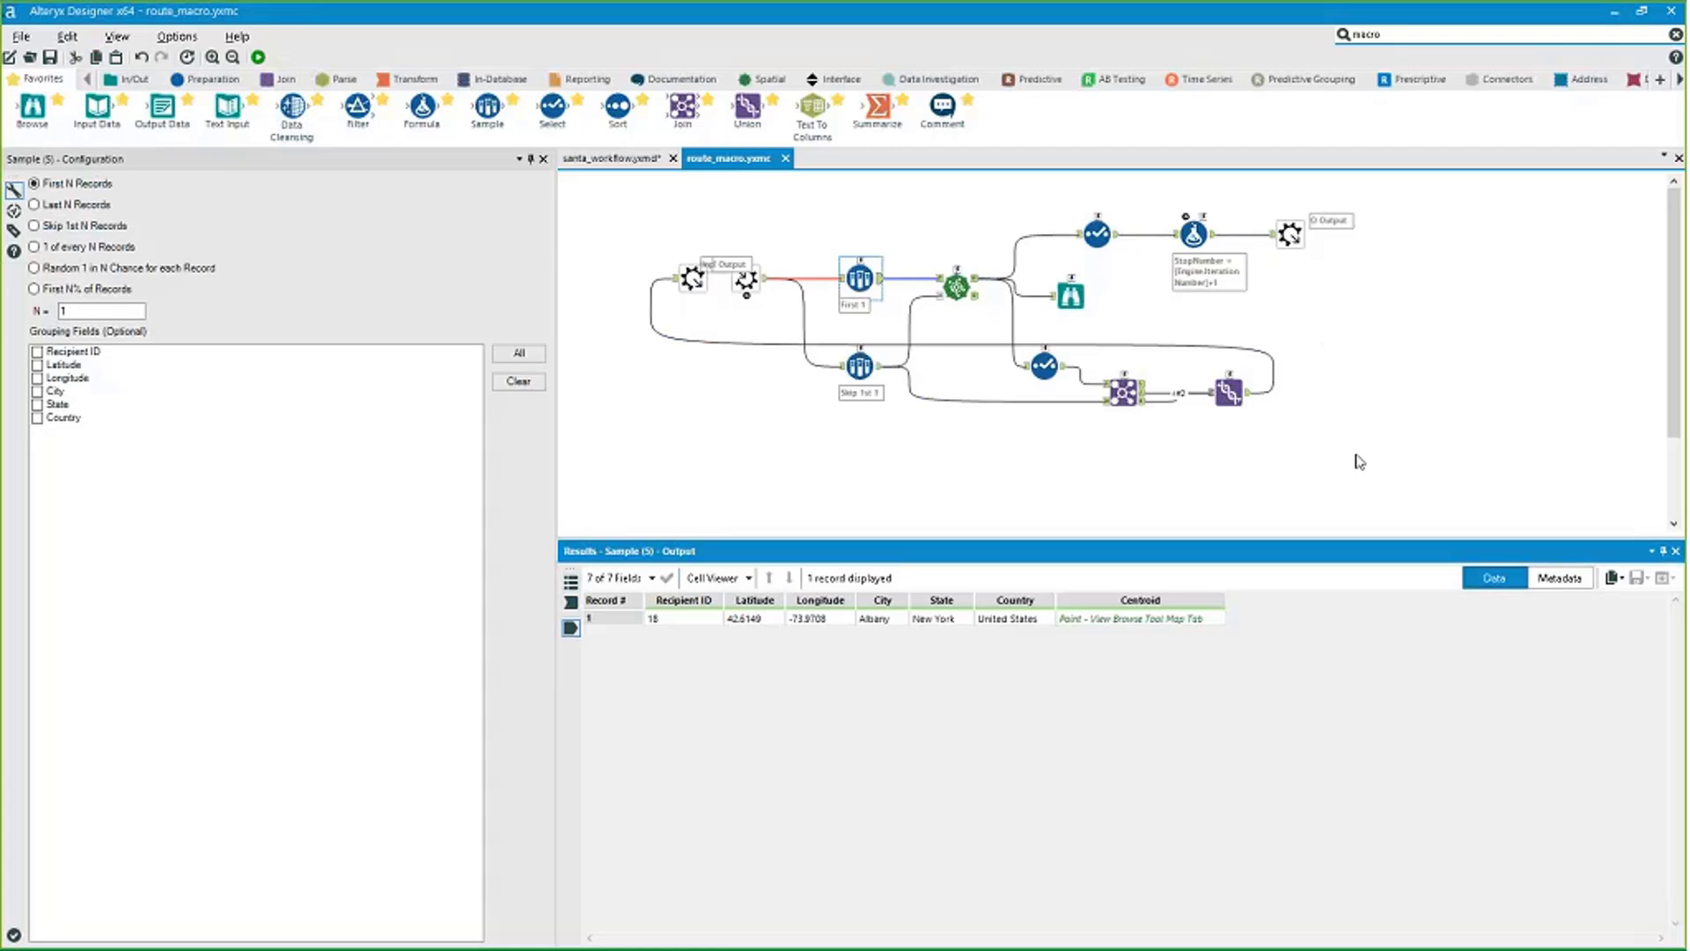
Move the Iterate macro output clear of the macro input and copy the records reaching it, spatial objects included.
drag(693, 279, 622, 302)
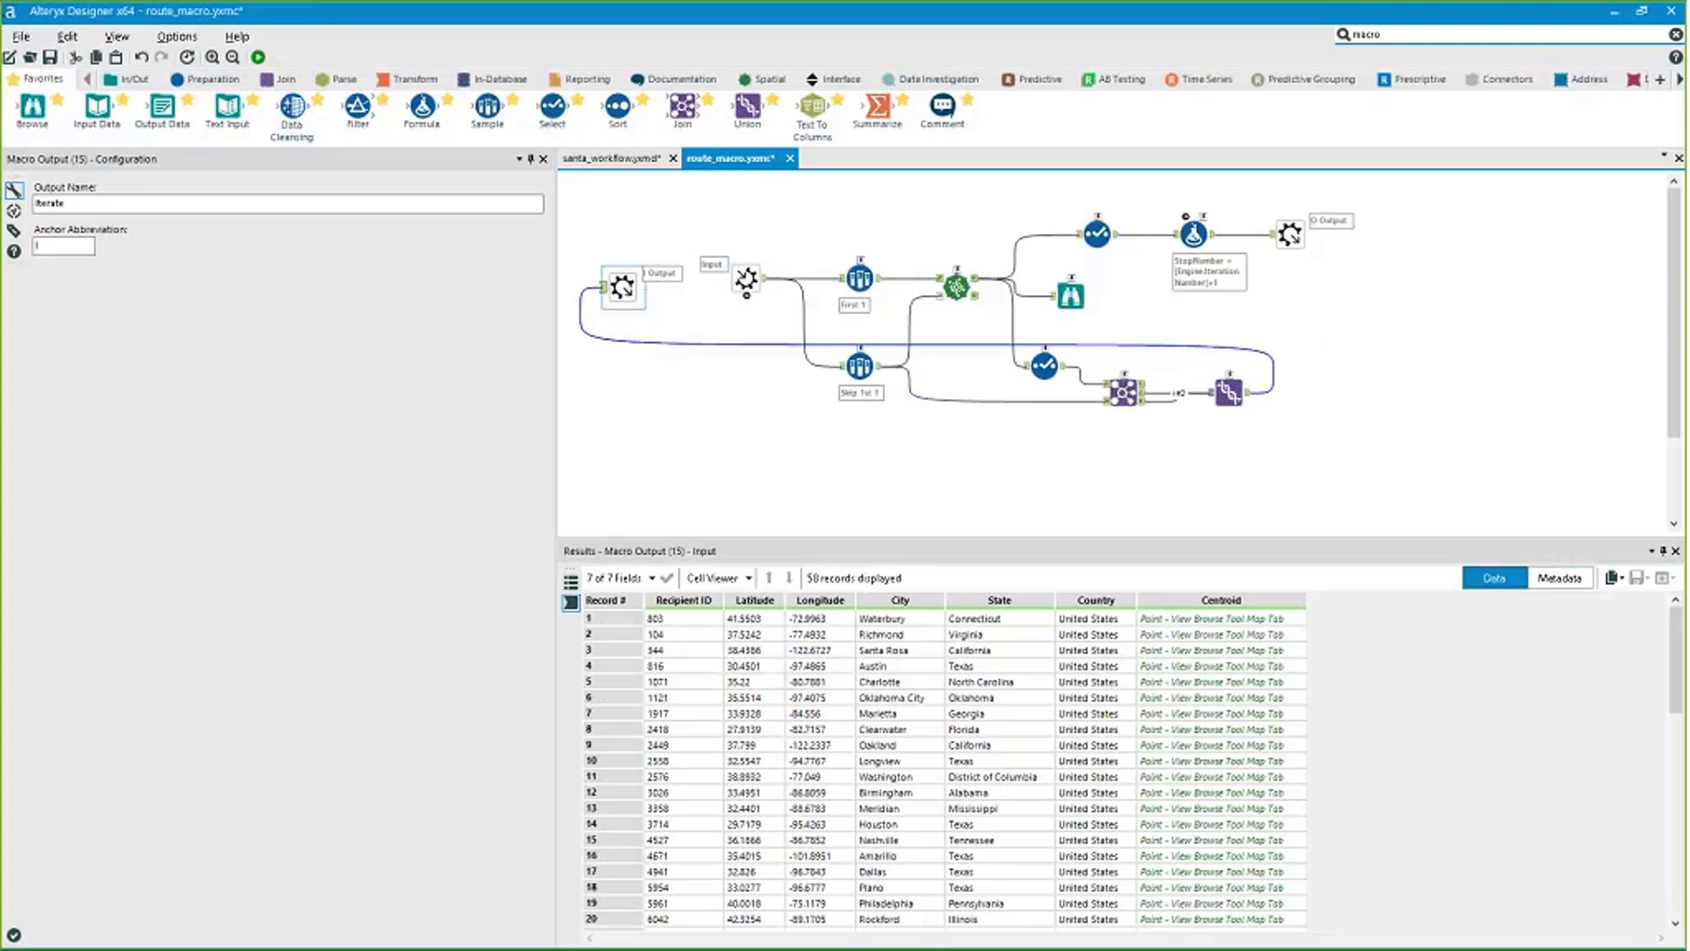
click(1614, 578)
click(1597, 618)
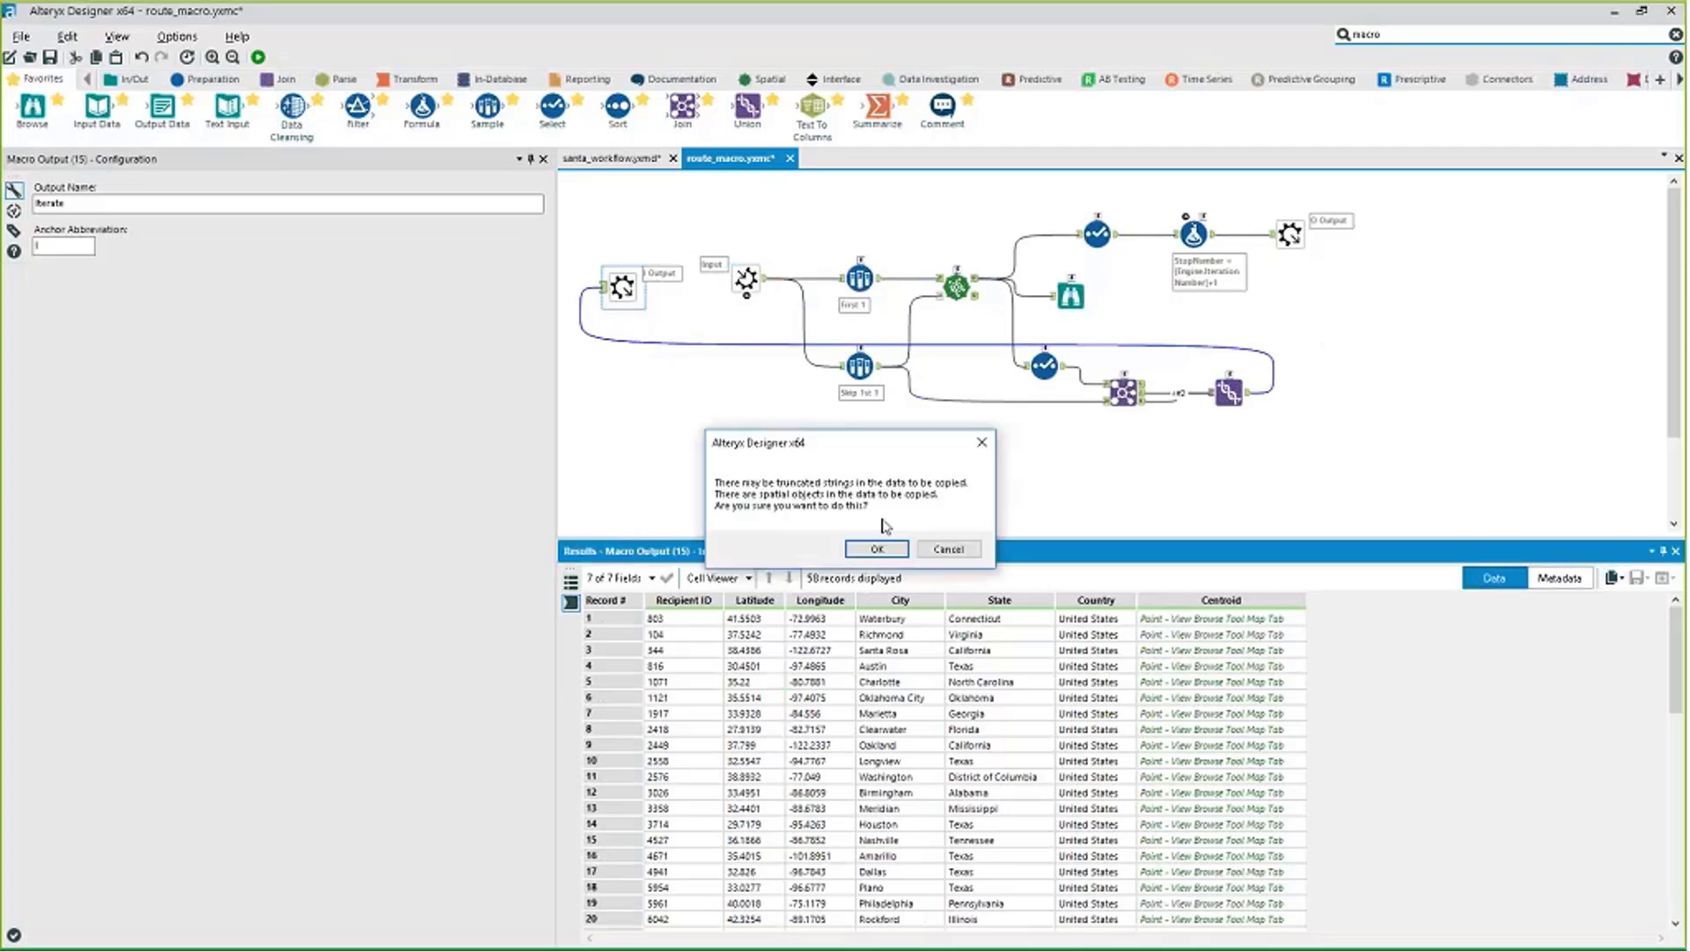
key(Return)
Paste the copied records as a Text Input tool and place it on the empty canvas below the macro.
click(720, 448)
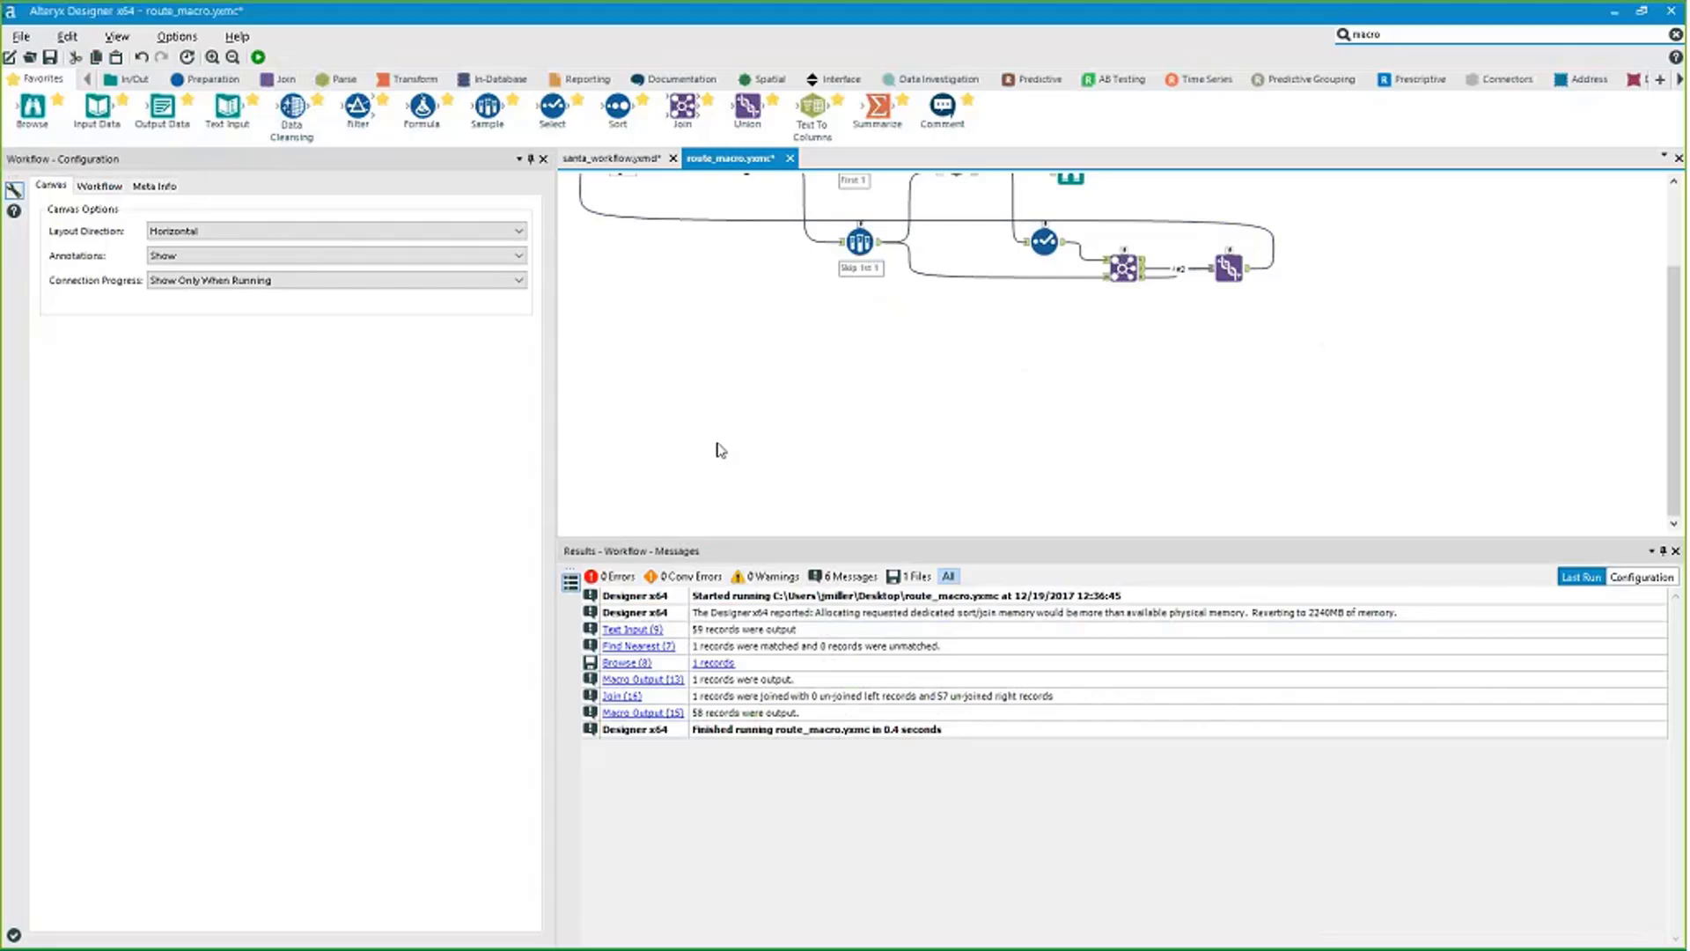
key(ctrl+v)
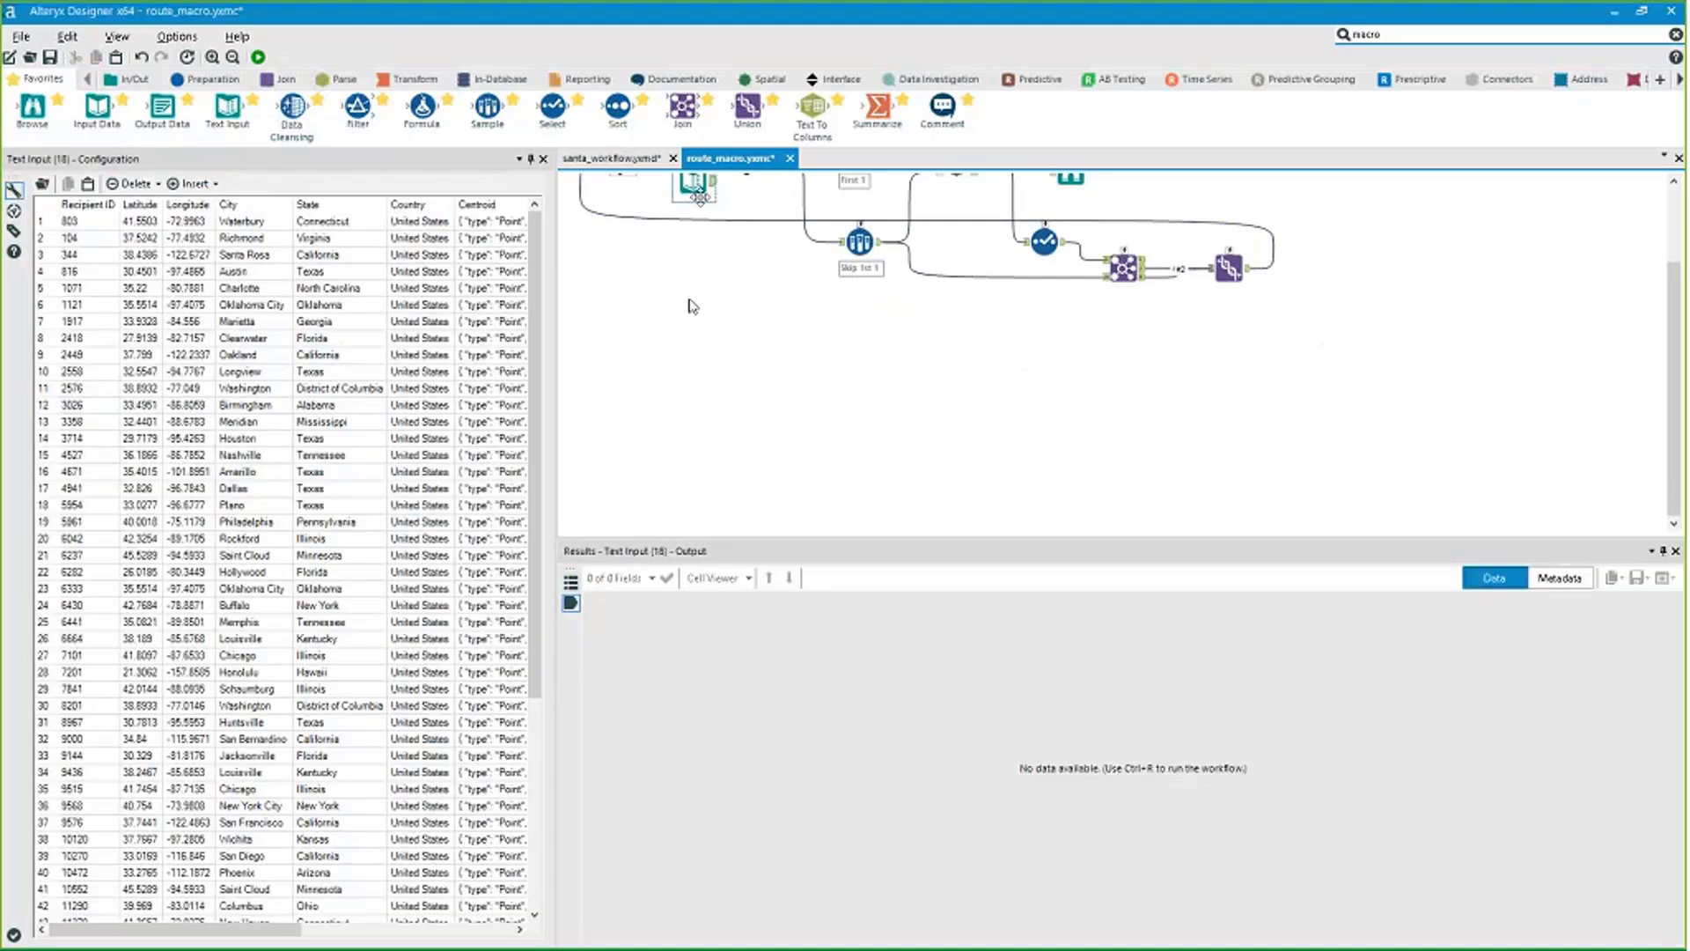
drag(699, 197, 651, 425)
scroll(651, 424, up, 1)
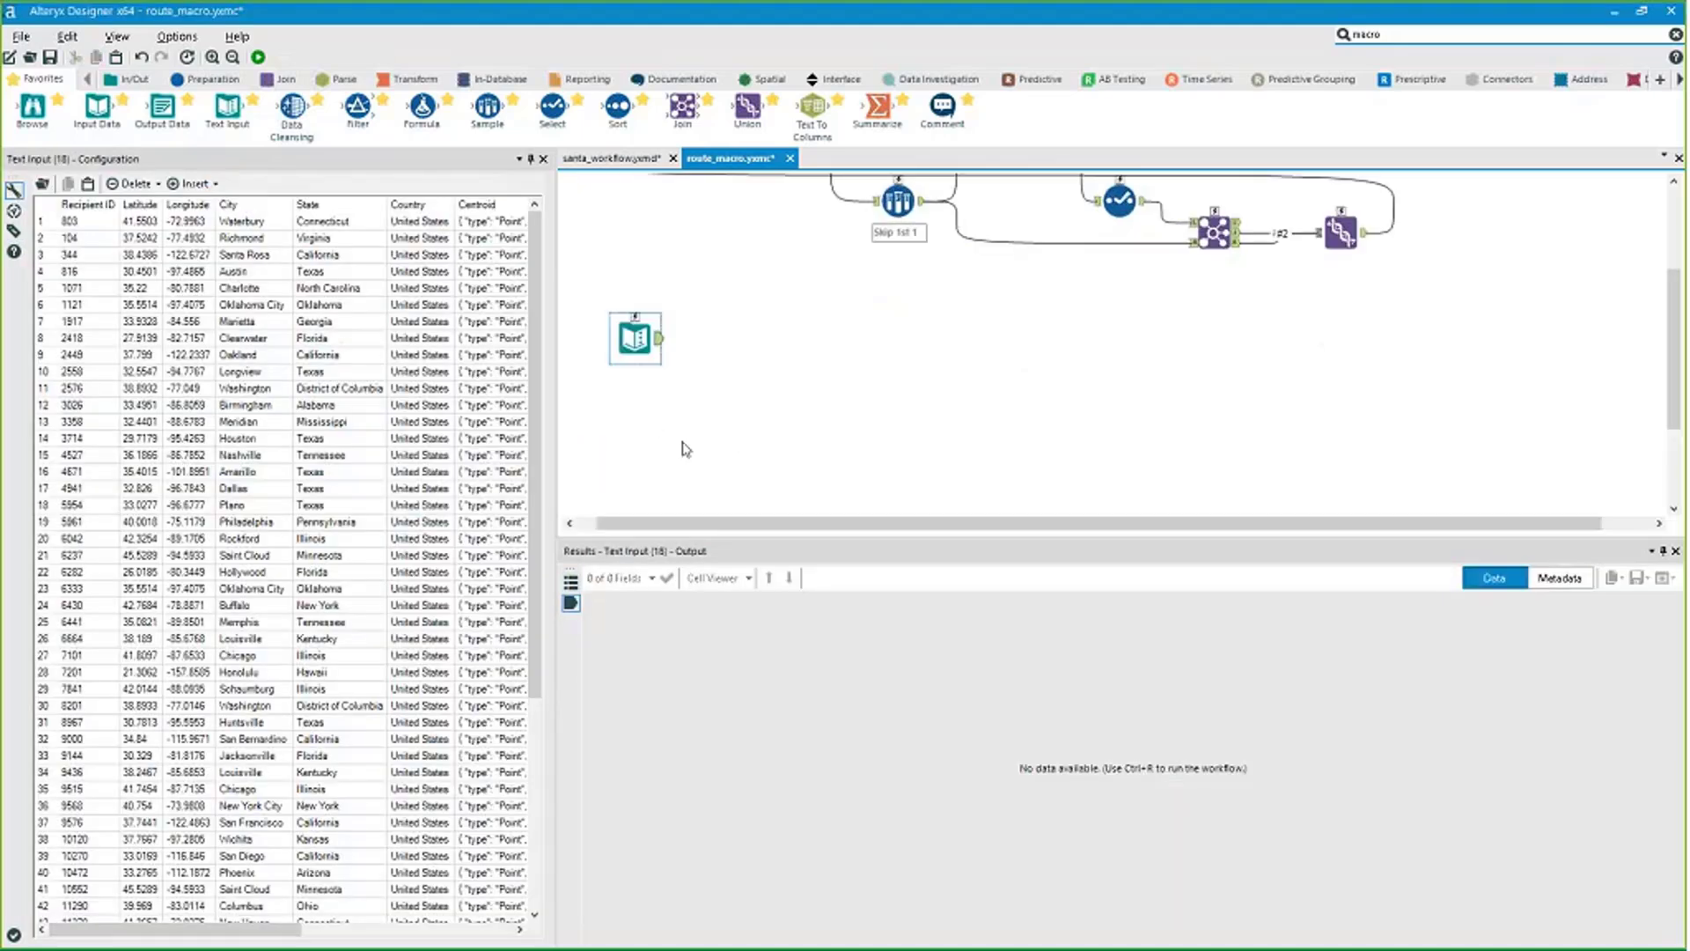
Duplicate the macro's tools except the Iterate output and place the copy below the original, beside the new Text Input.
scroll(683, 447, down, 1)
scroll(683, 447, up, 2)
drag(1402, 434, 735, 220)
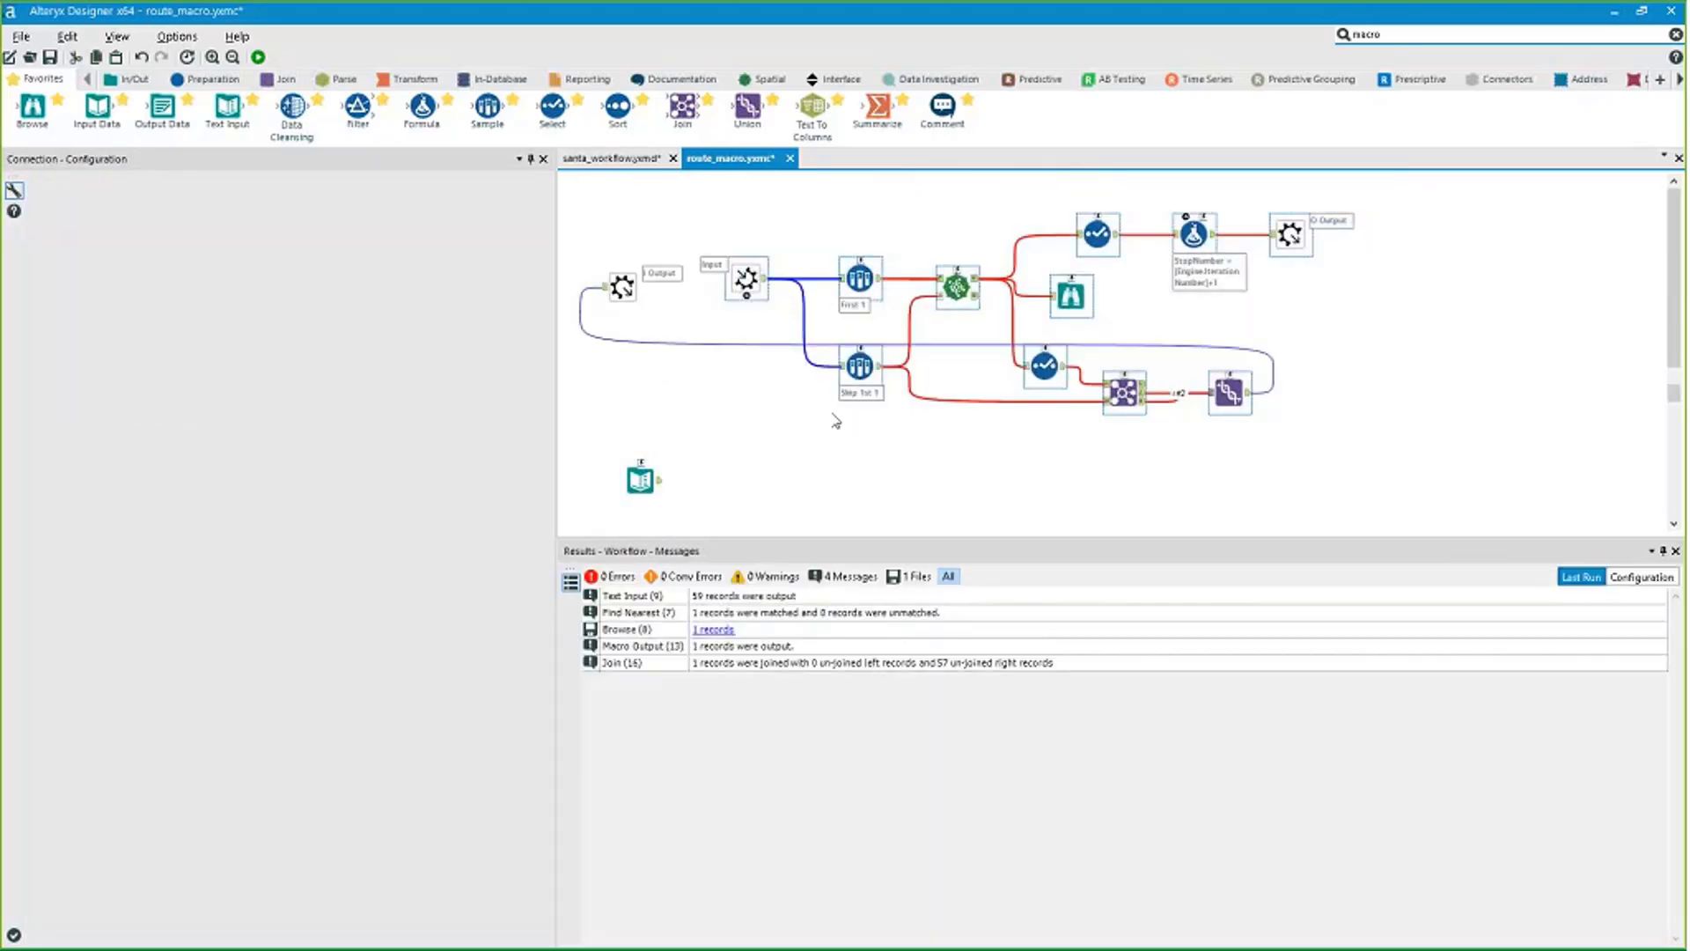
key(ctrl+v)
drag(888, 315, 836, 482)
scroll(863, 453, down, 2)
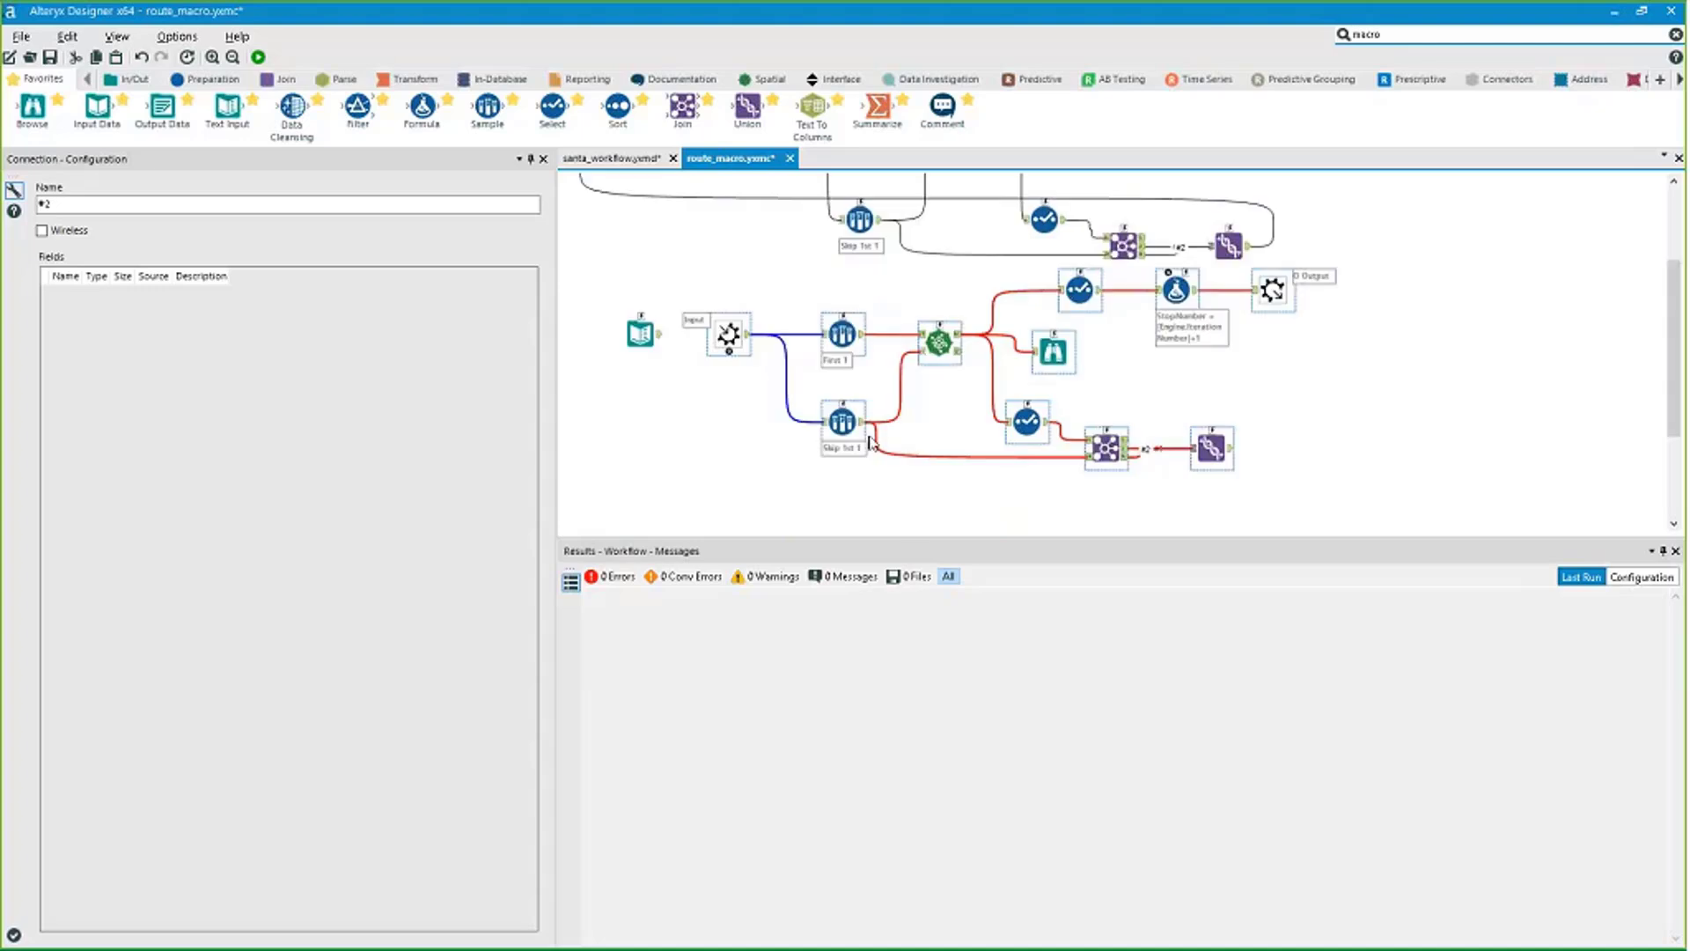
drag(674, 342, 674, 368)
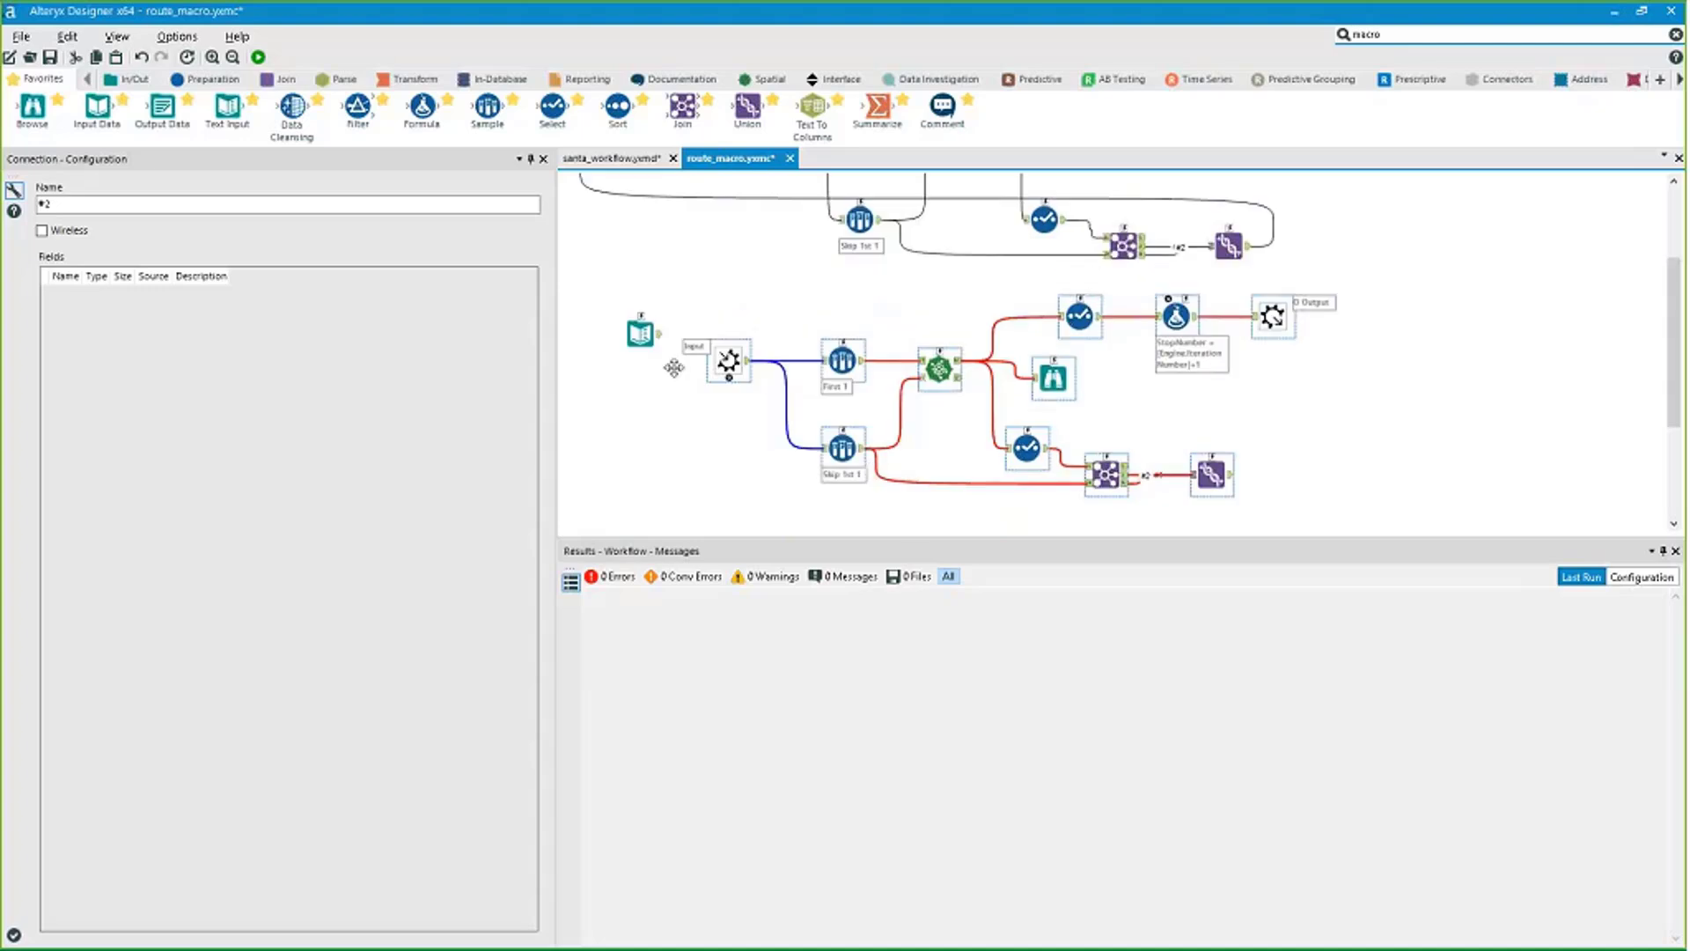
click(727, 361)
key(Delete)
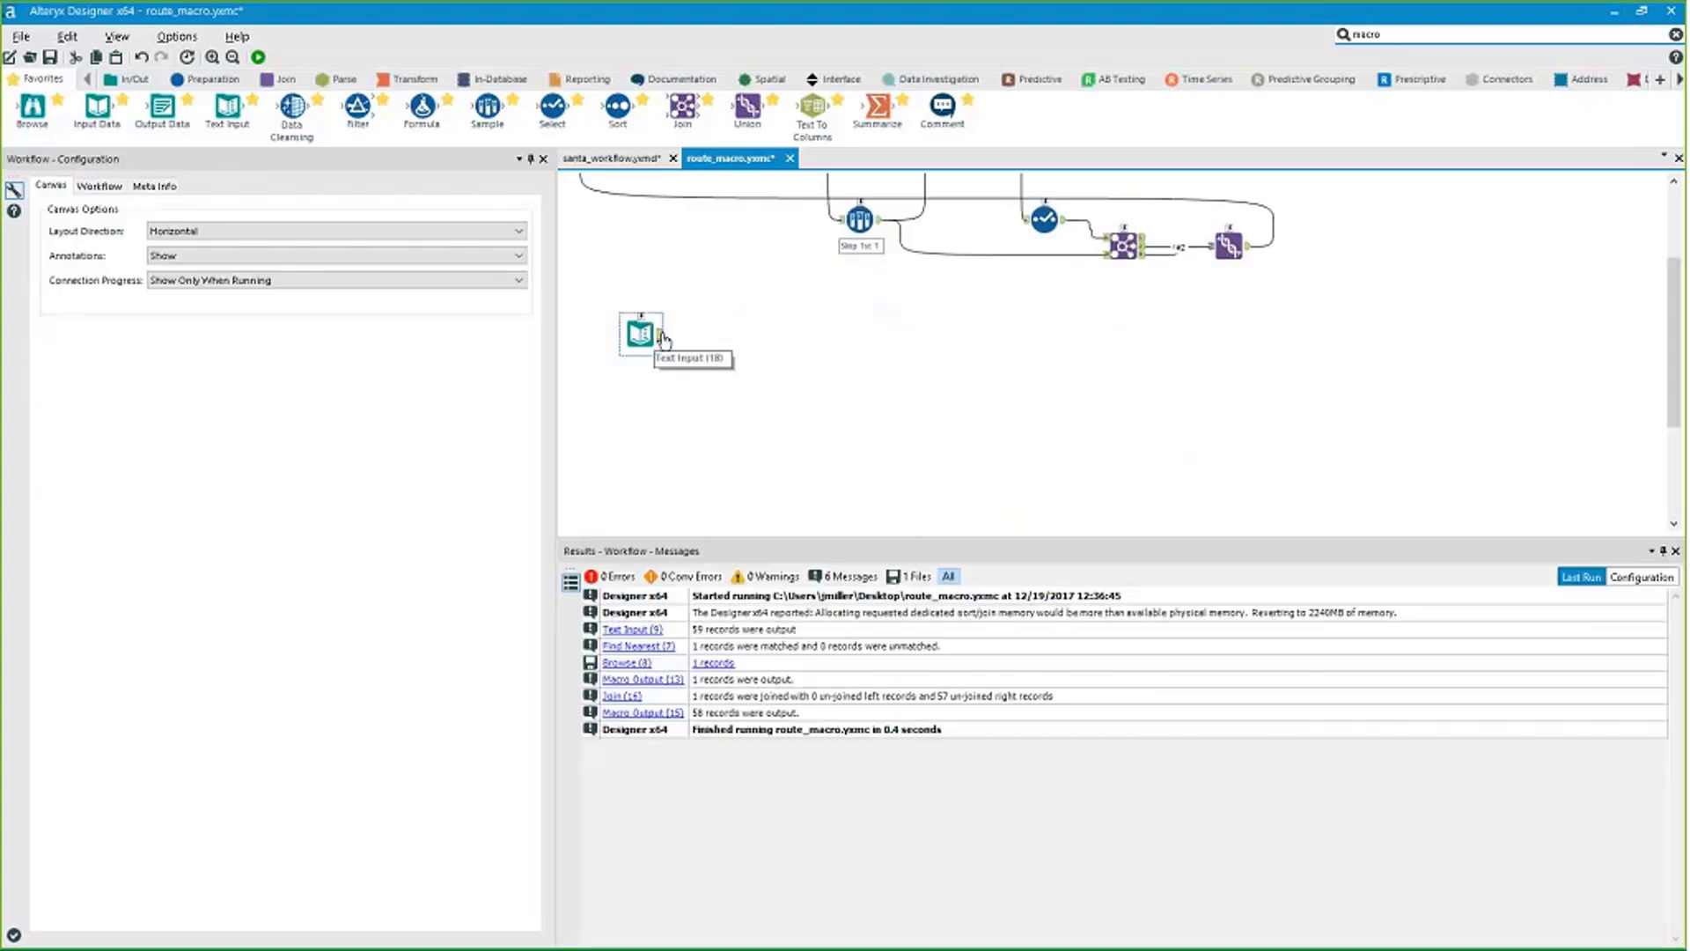
key(ctrl+z)
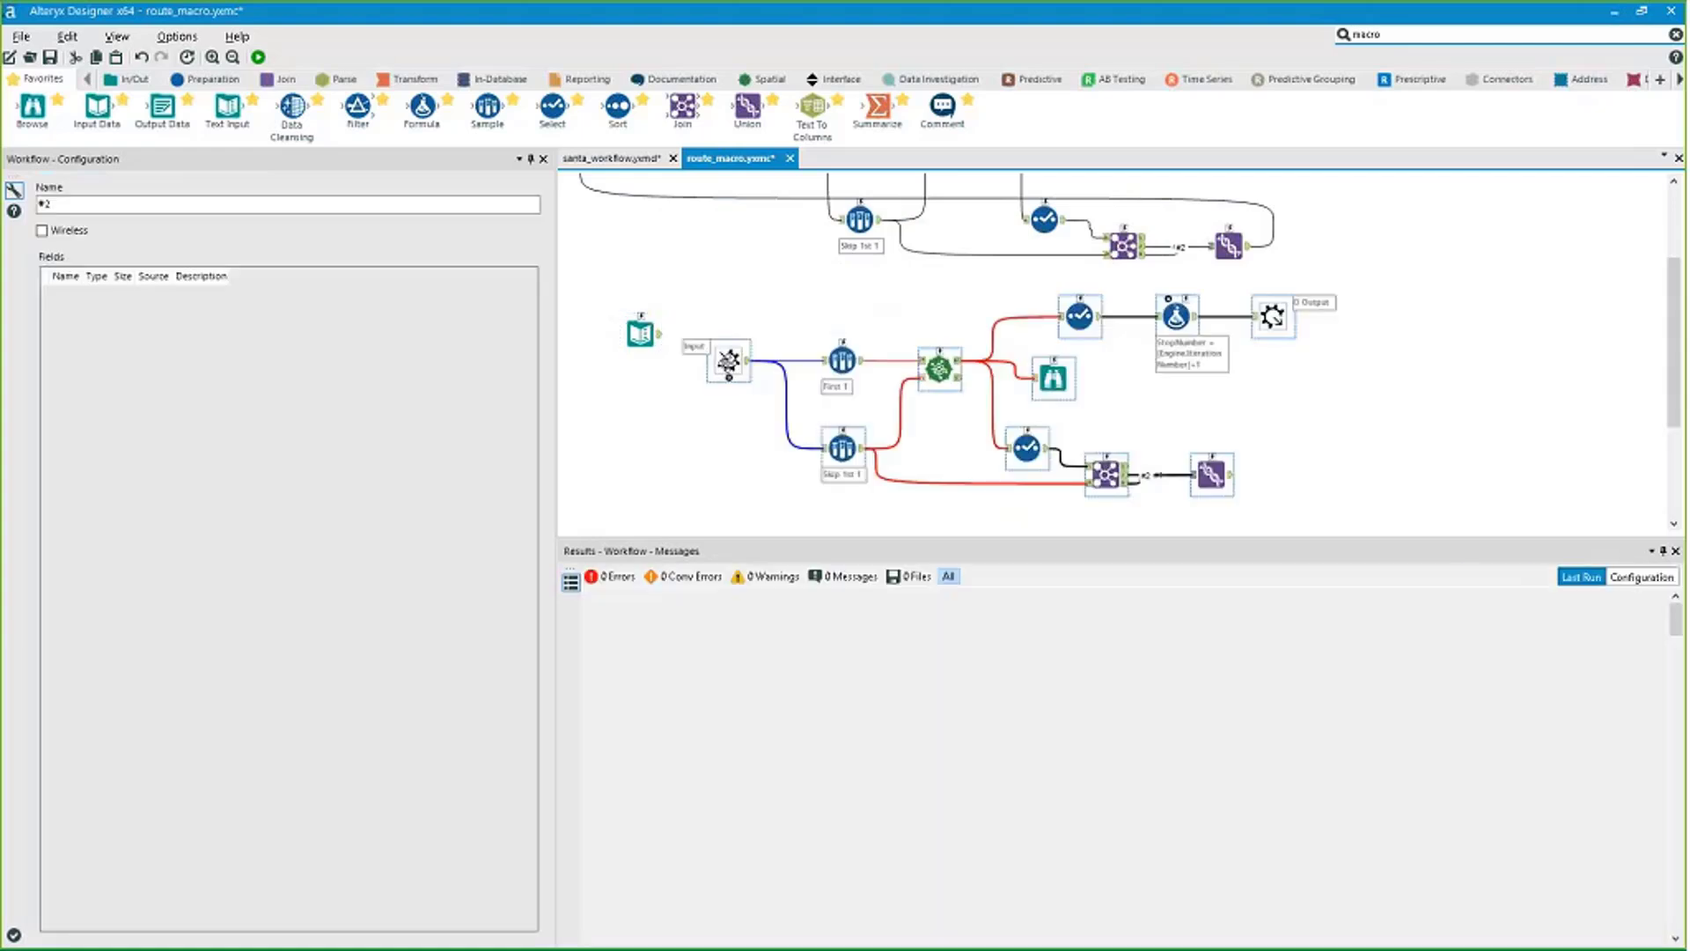
click(732, 363)
key(ctrl+z)
key(ctrl+z)
key(ctrl+z)
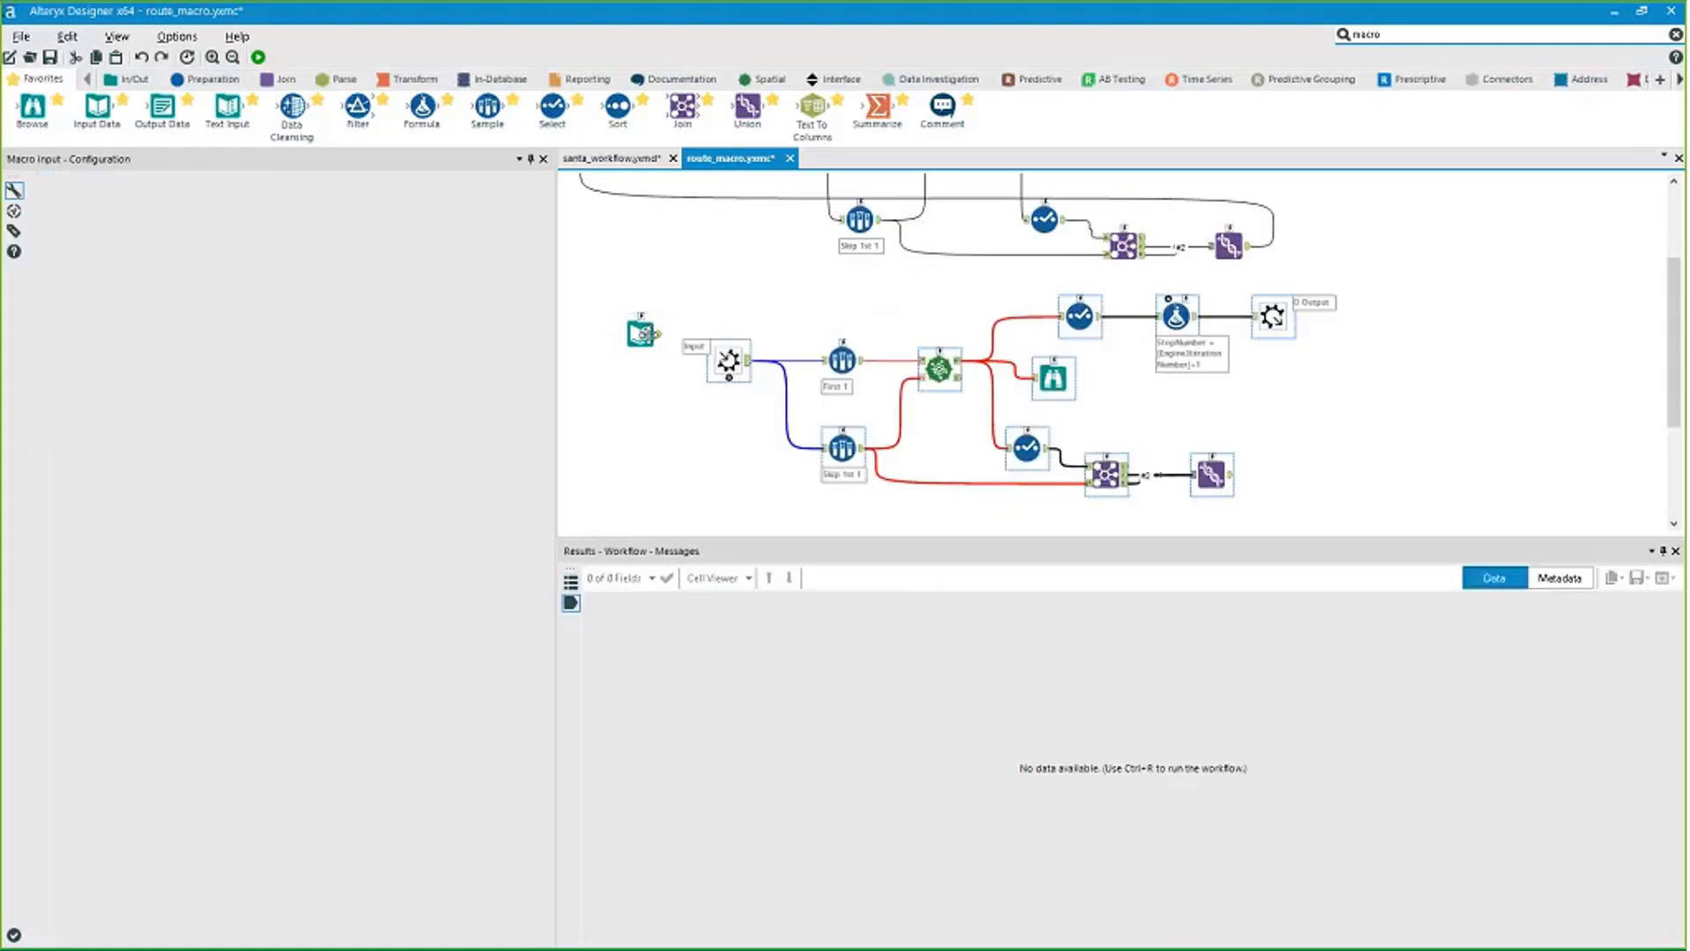
key(ctrl+z)
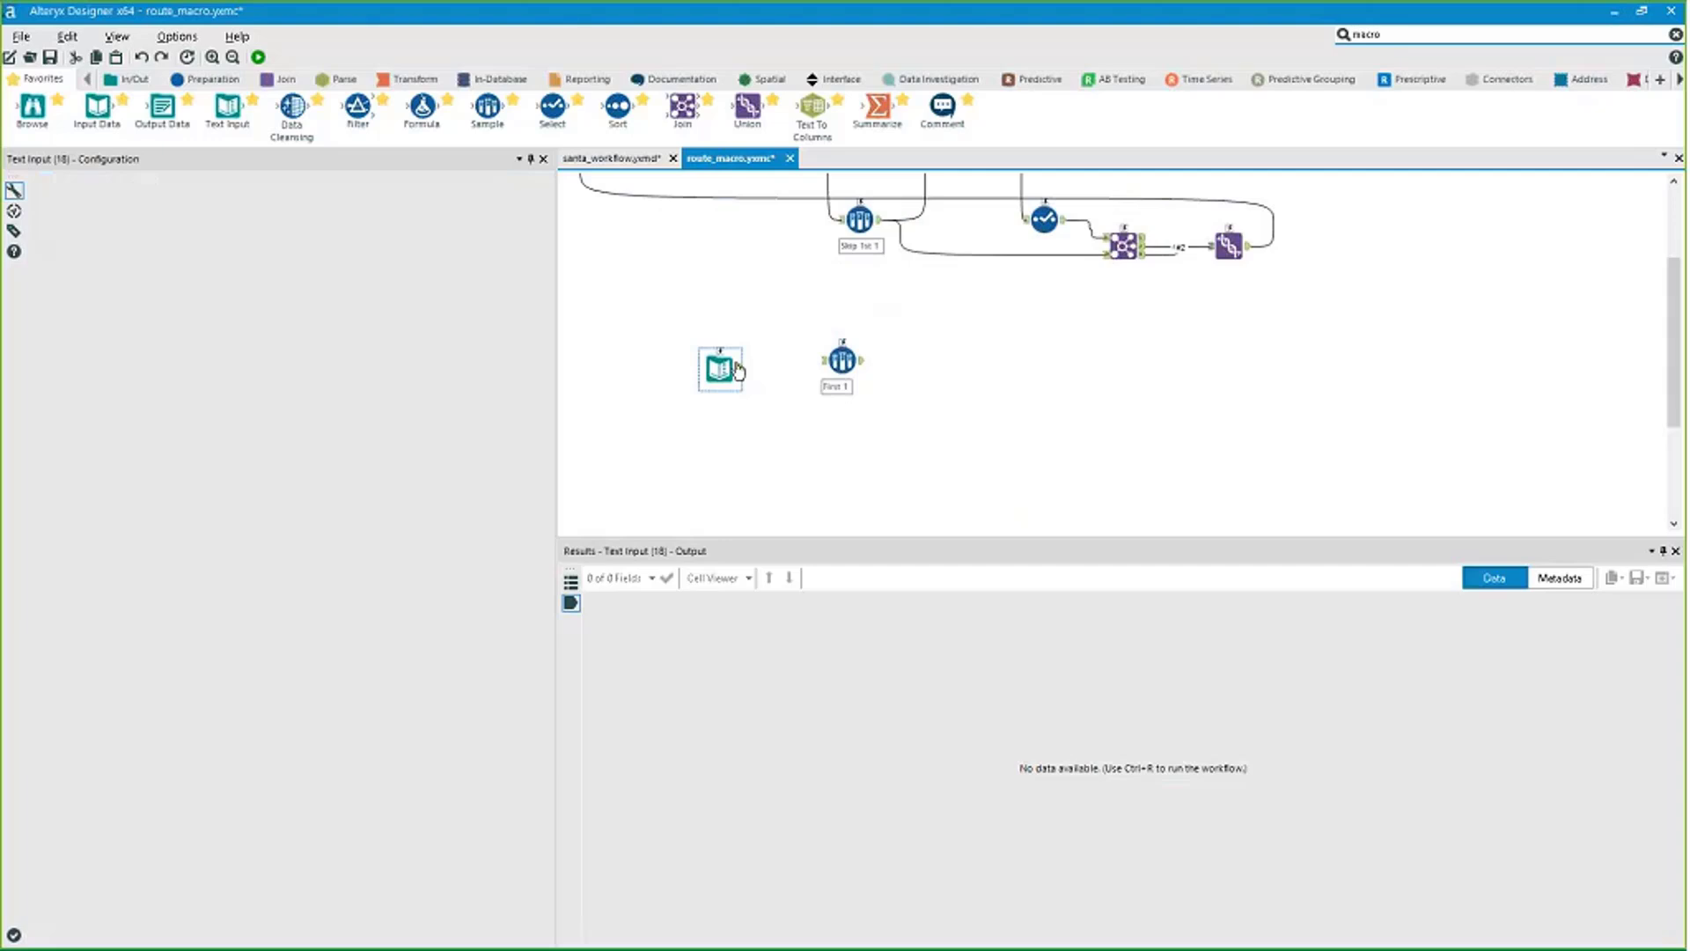
key(ctrl+z)
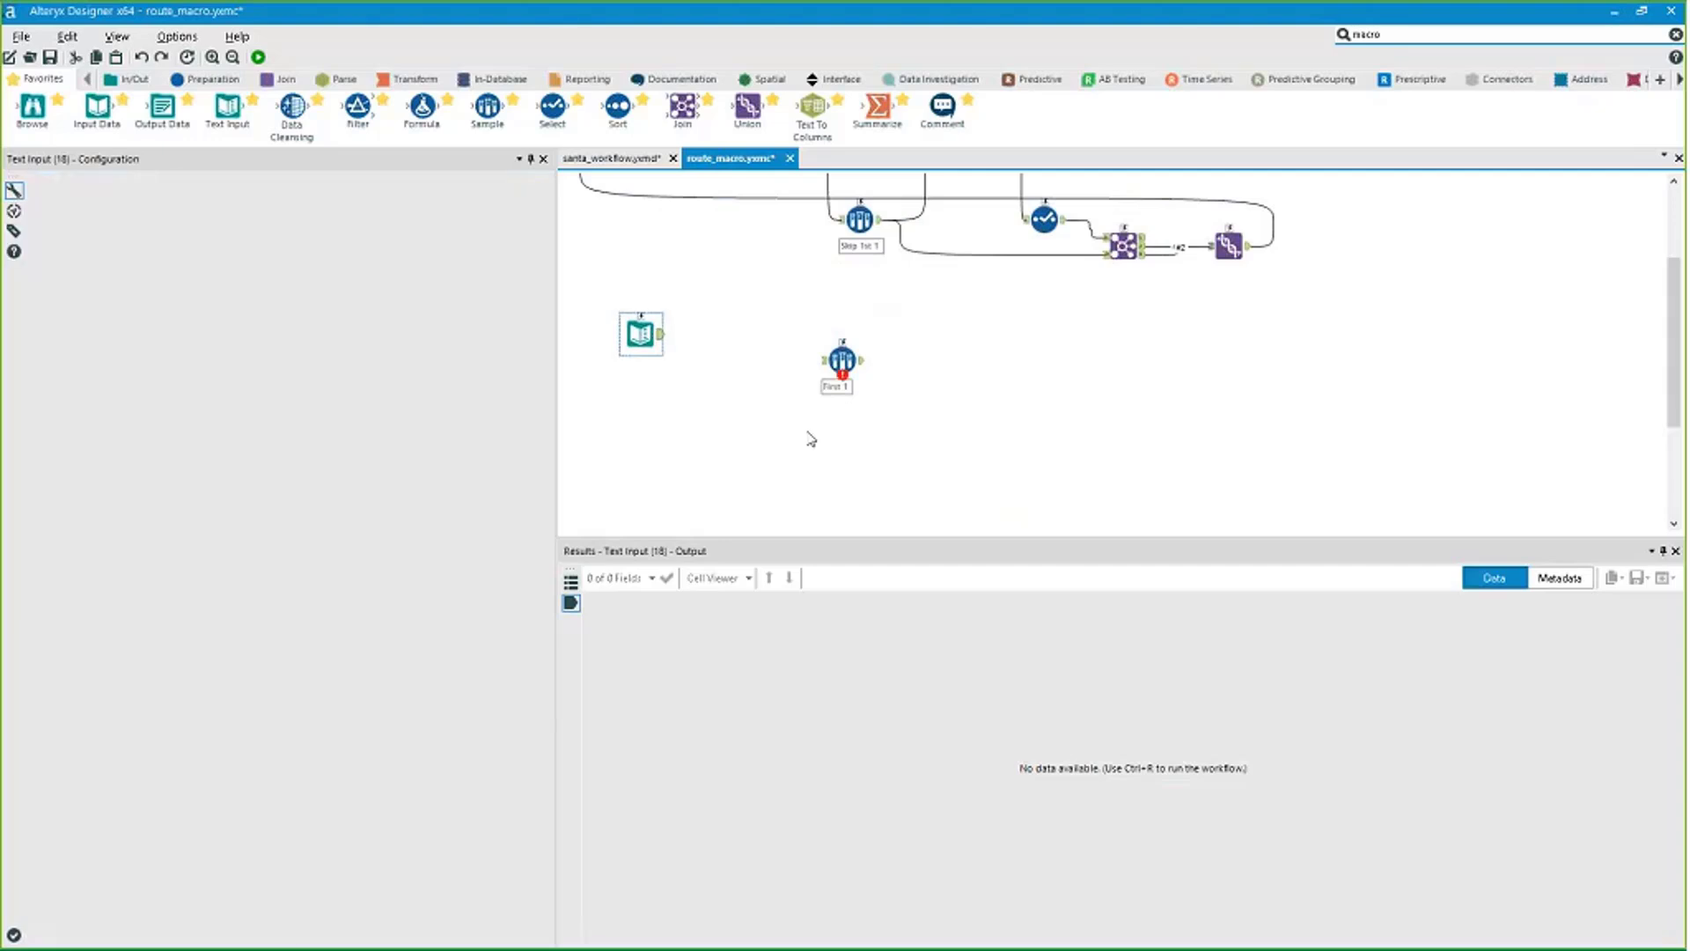
key(ctrl+y)
key(ctrl+y)
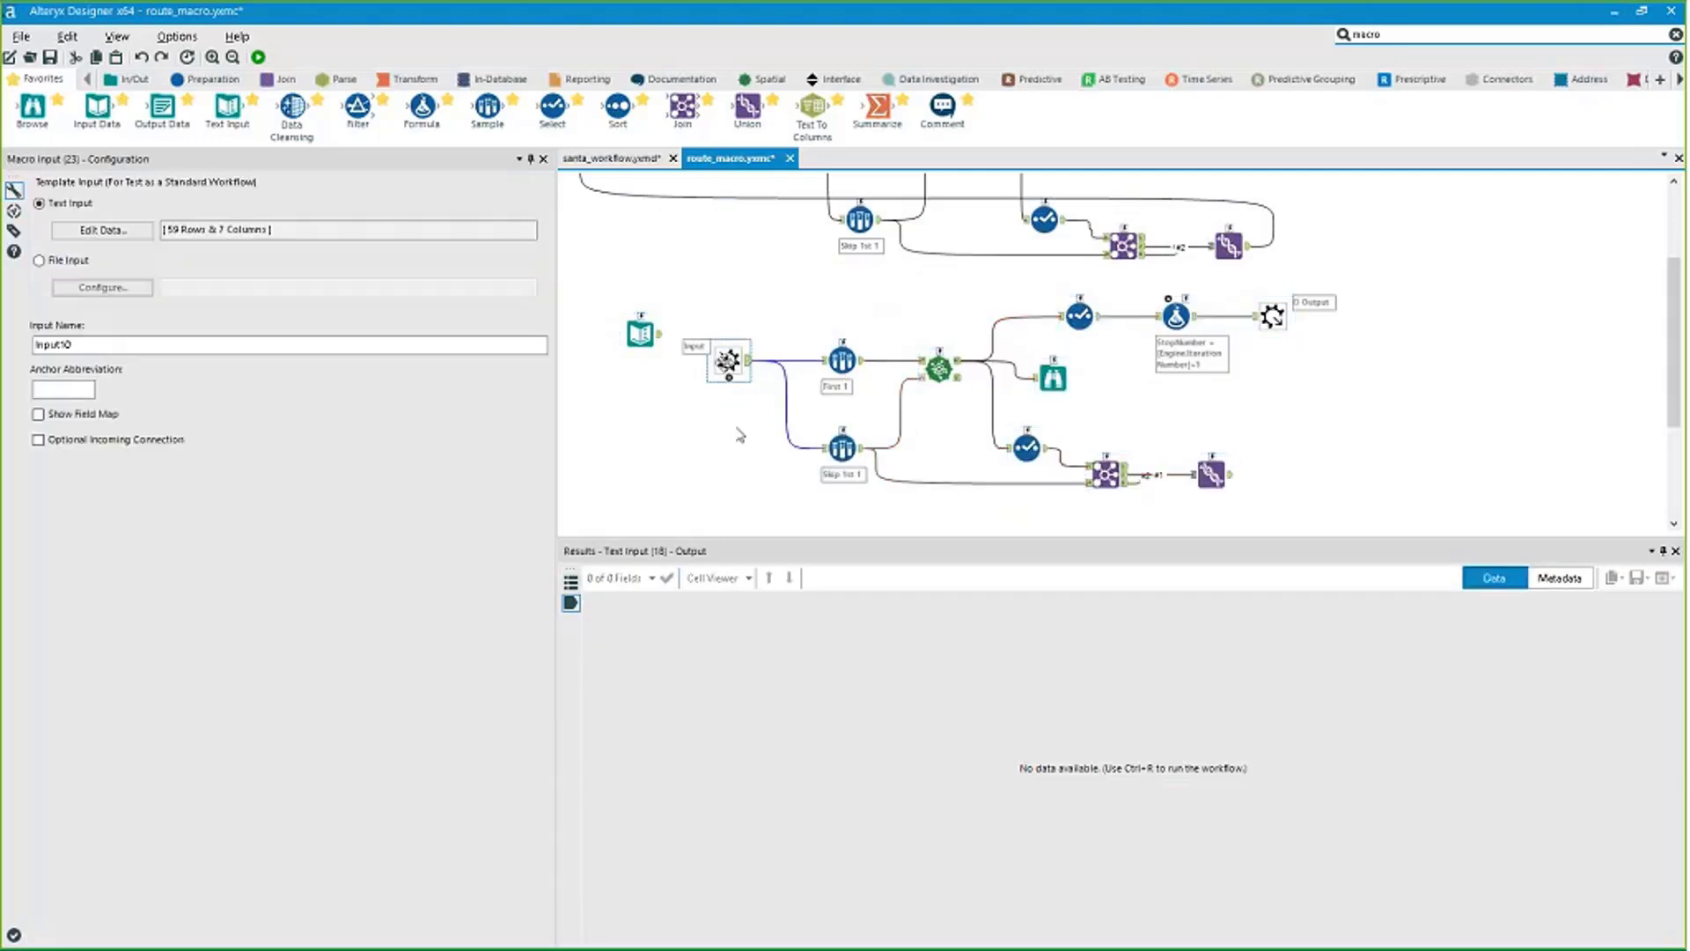
Delete the duplicated macro input and connect the Text Input to the copied First 1 and Skip 1st 1 Sample tools.
key(ctrl+z)
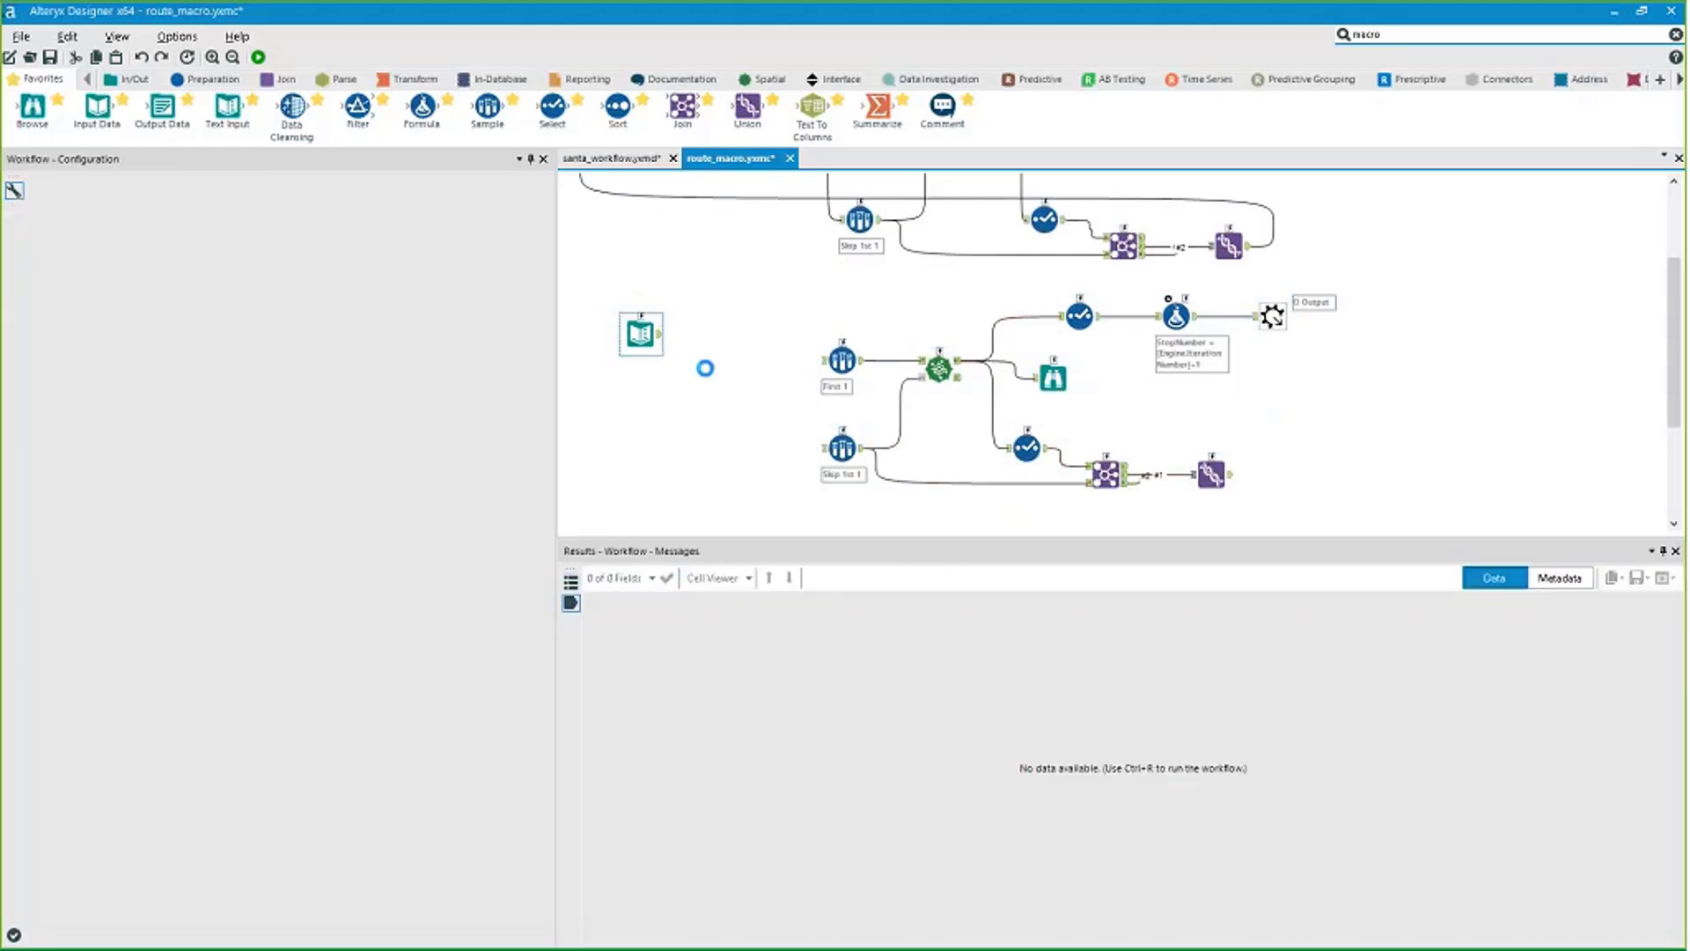
mouse_move(640, 335)
mouse_down()
mouse_move(728, 370)
mouse_move(822, 451)
mouse_up()
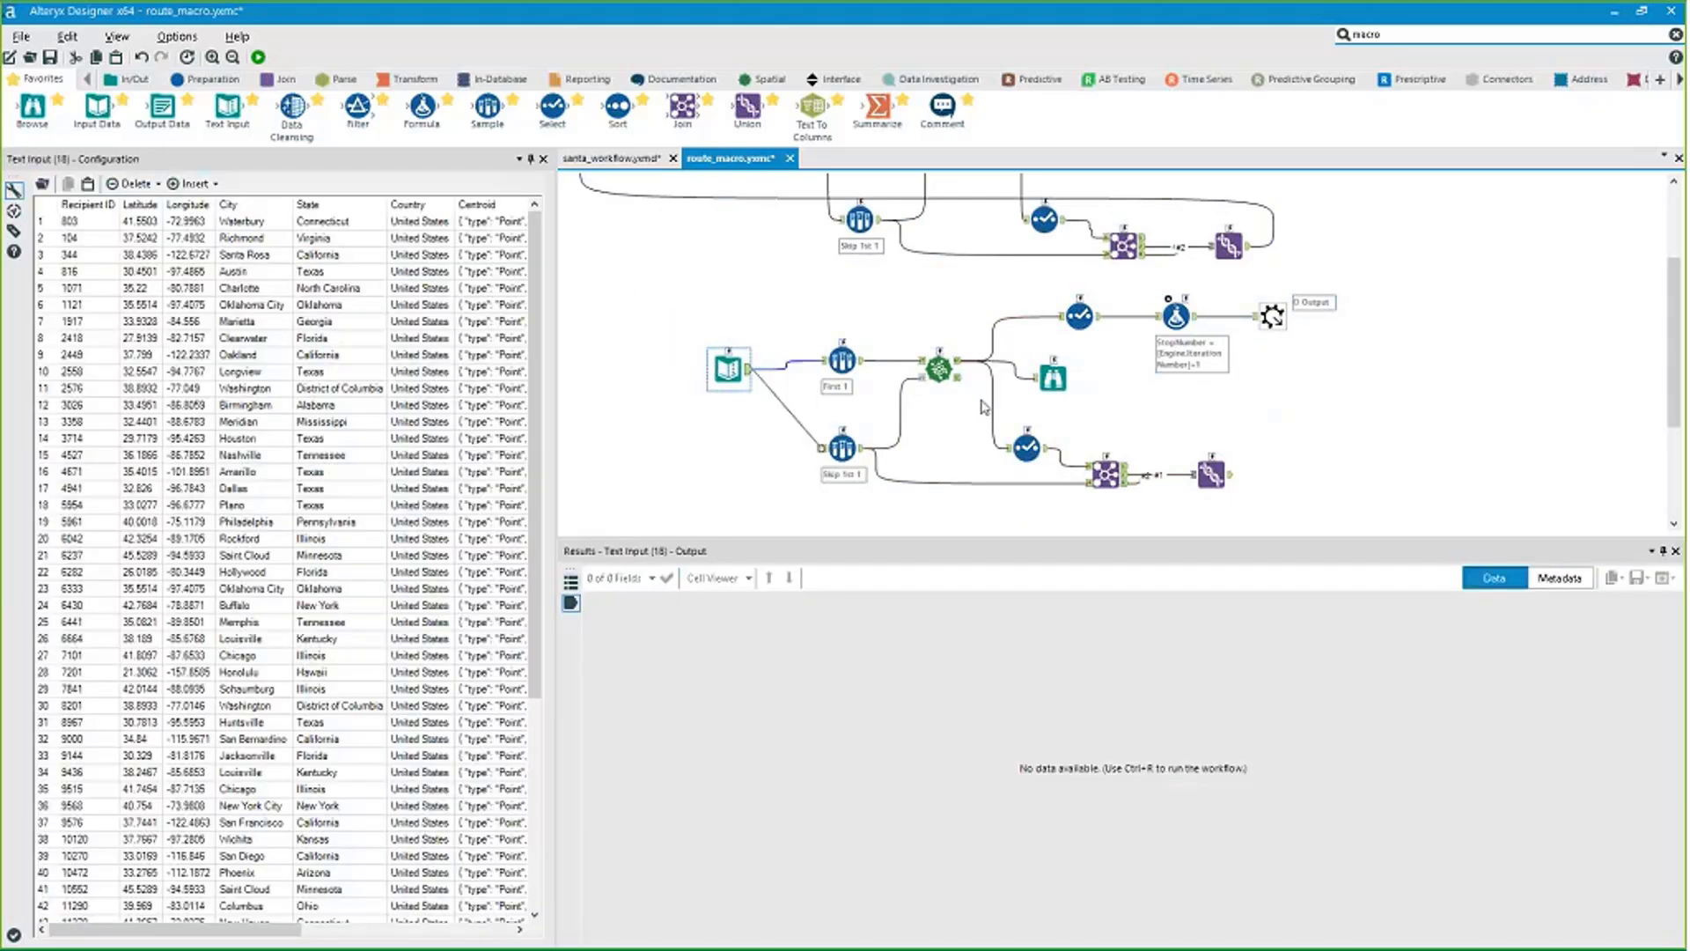
scroll(984, 406, up, 4)
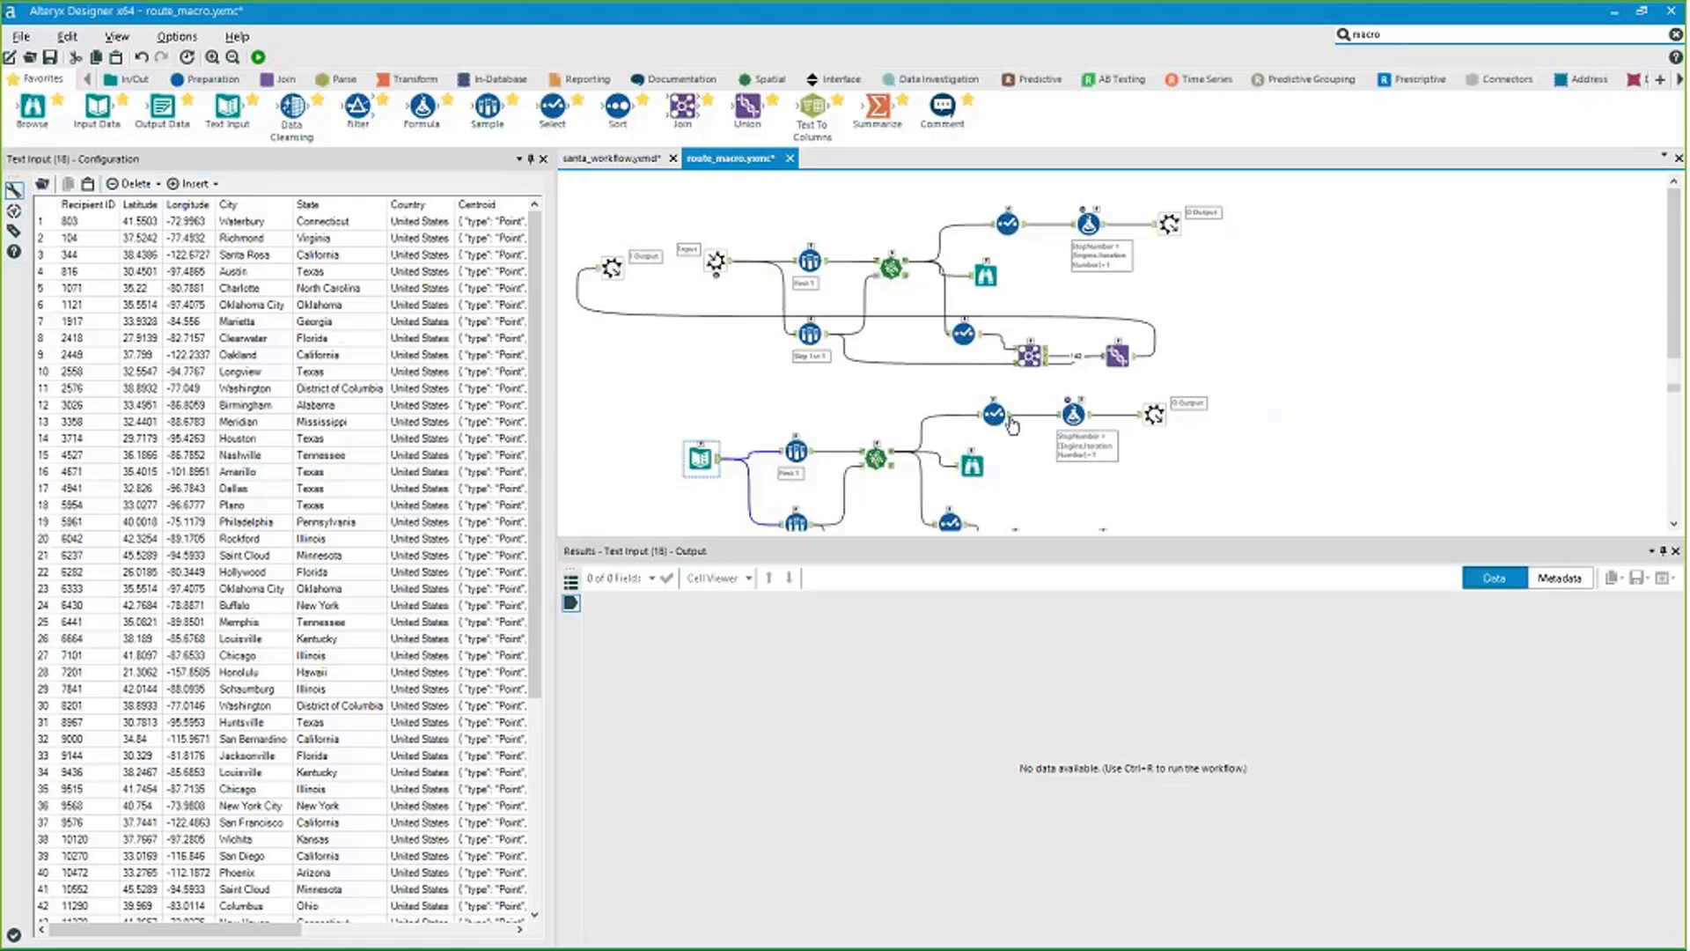
Try to run route_macro with the duplicated branch and check the data in its Text Input.
click(259, 58)
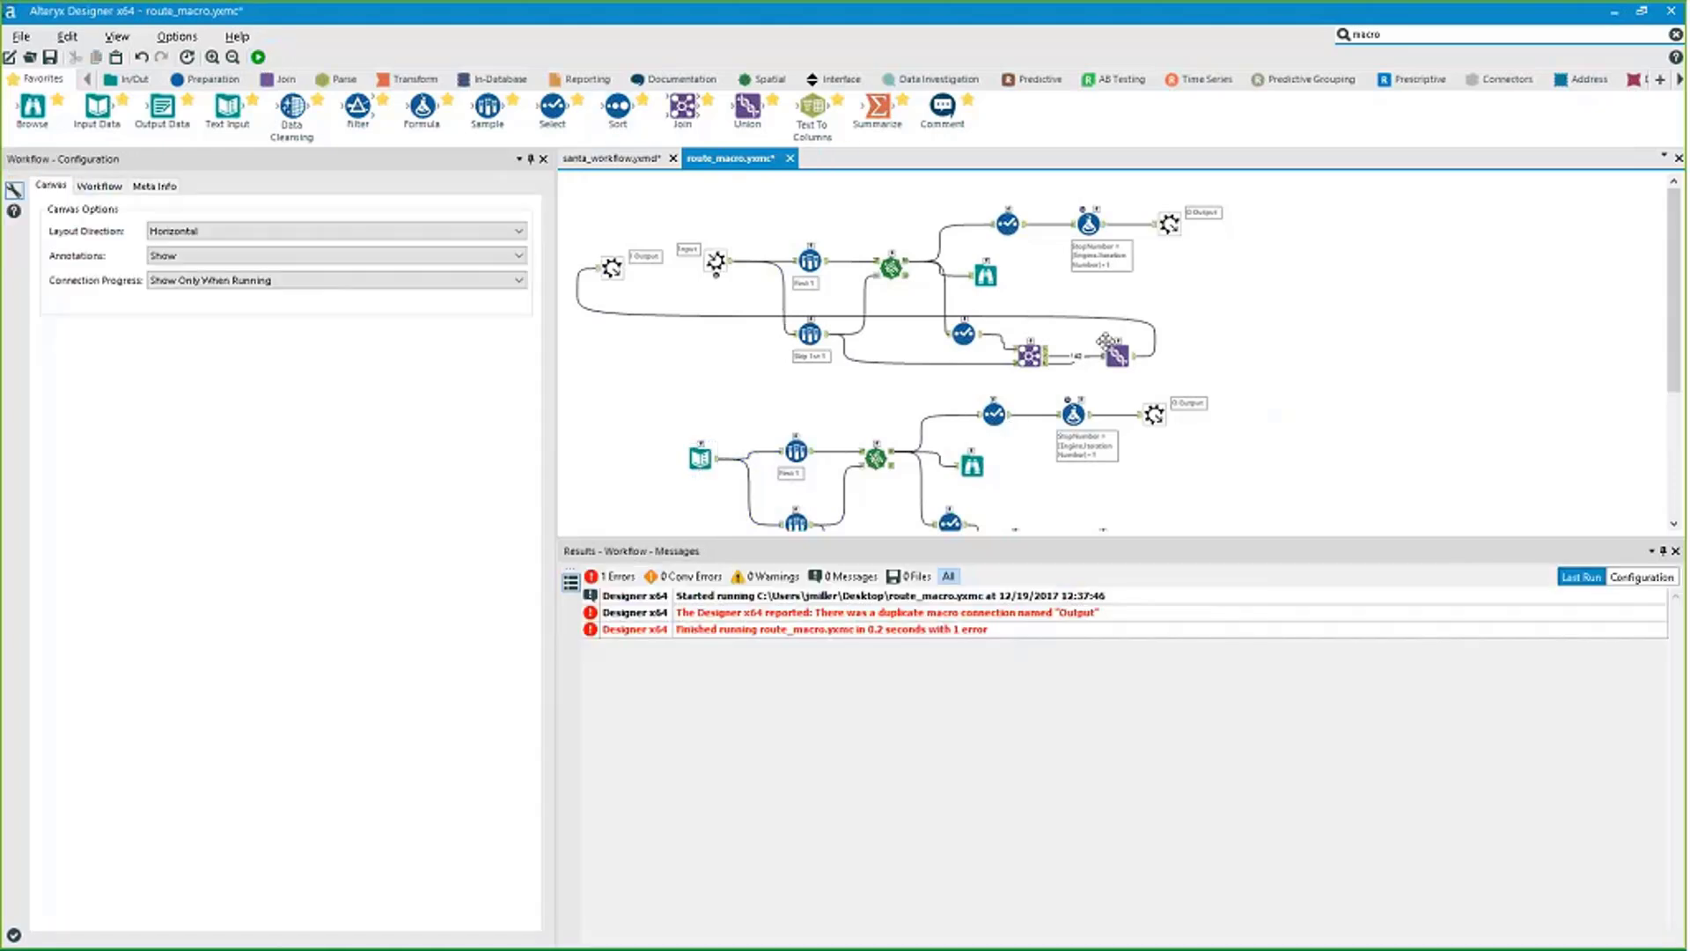
scroll(729, 401, down, 3)
click(700, 336)
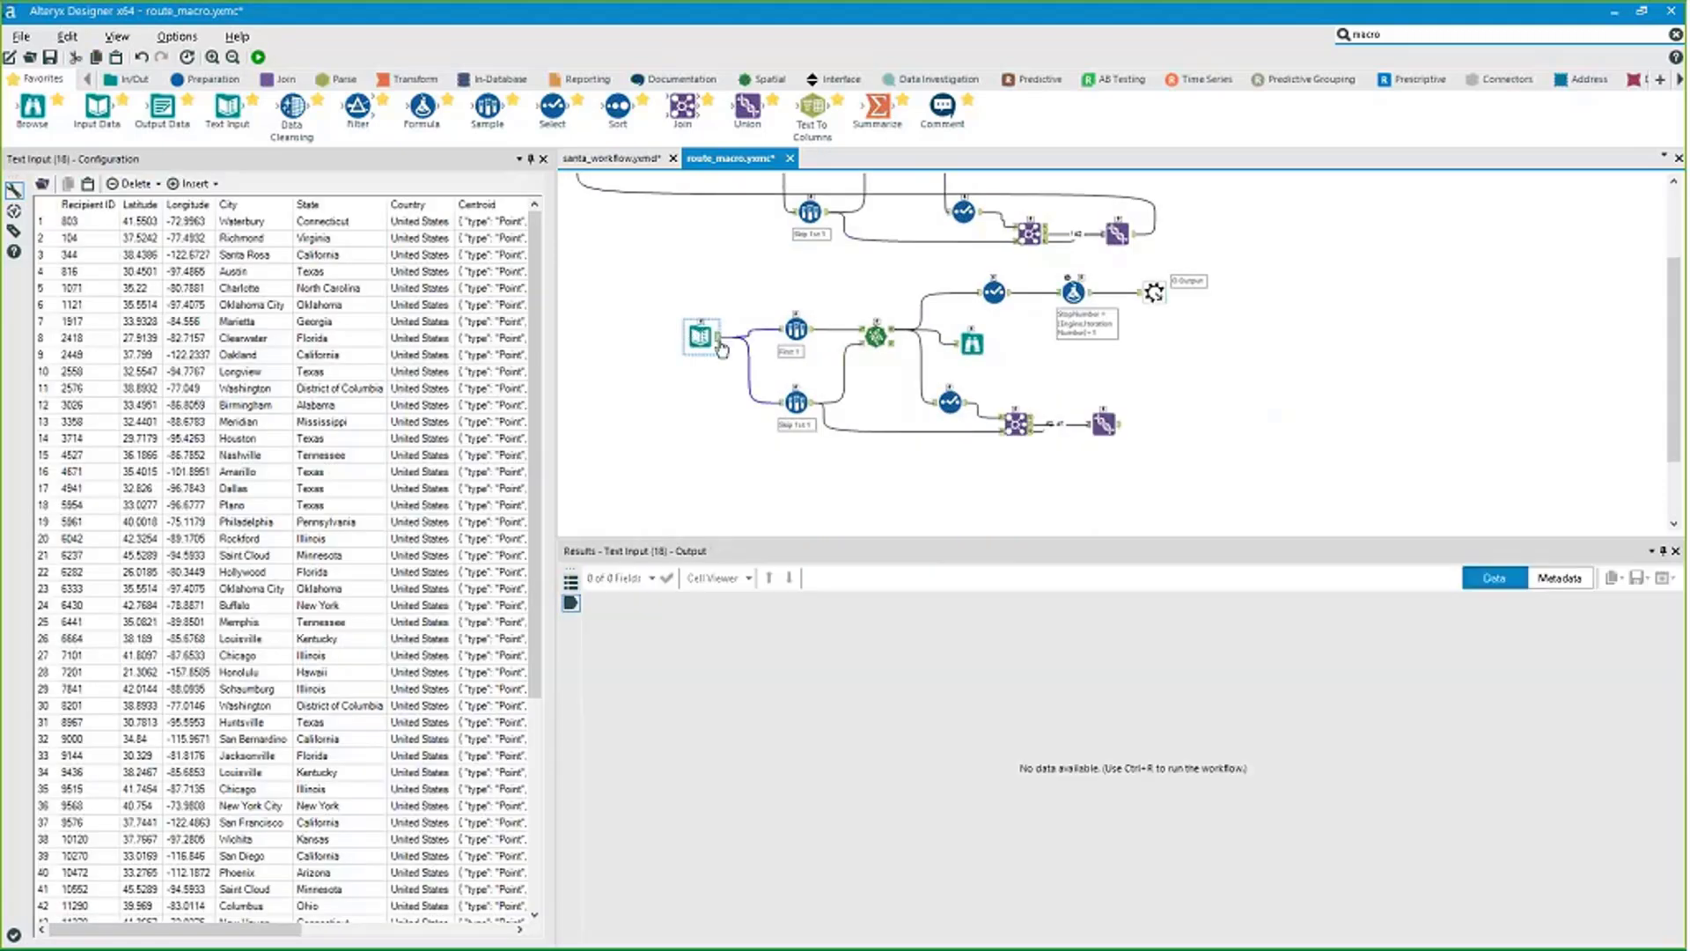
scroll(722, 343, up, 2)
click(258, 57)
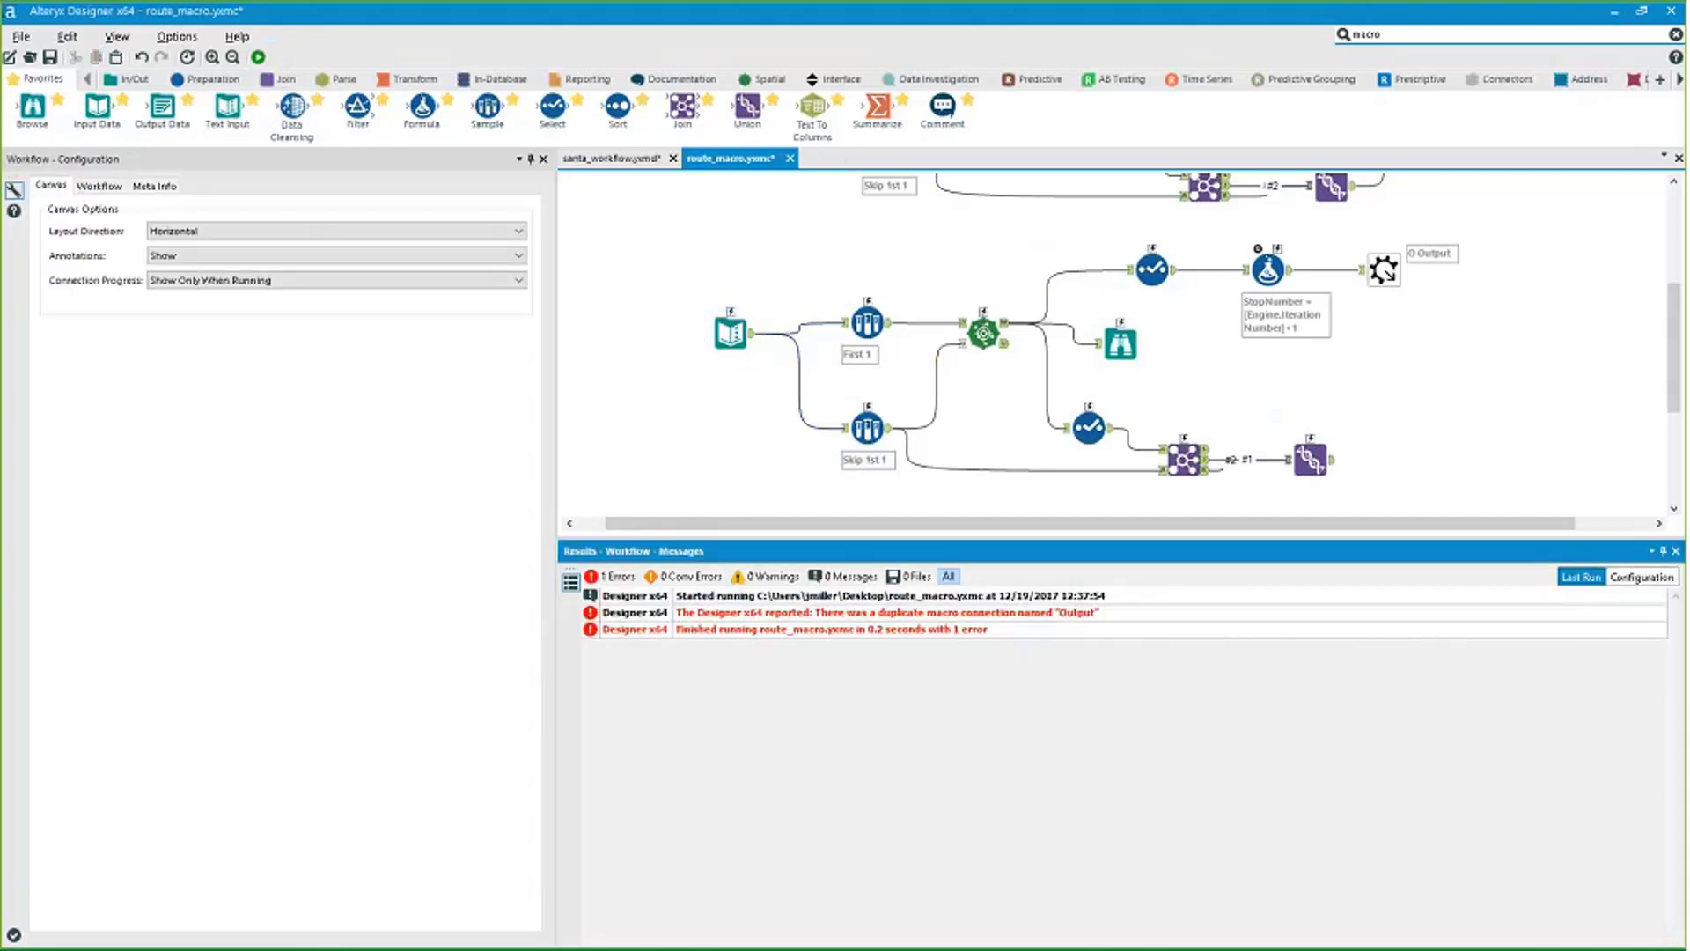
Give the duplicated macro output a name different from the original output's and run route_macro.
click(1383, 269)
click(135, 204)
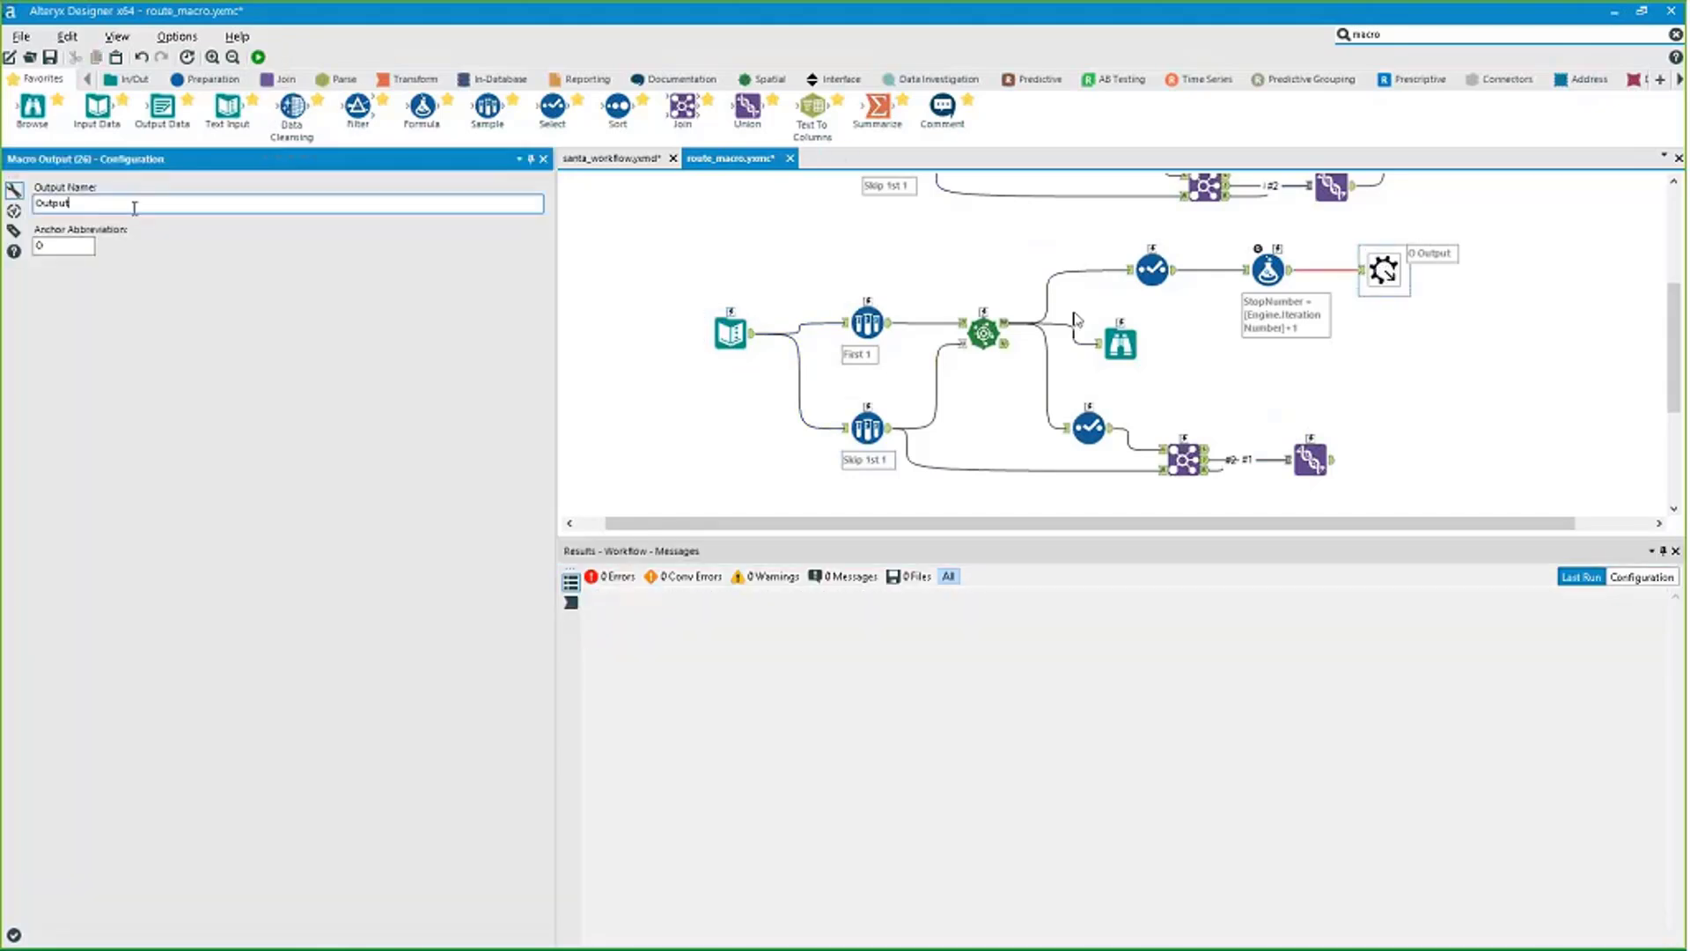
key(ctrl+r)
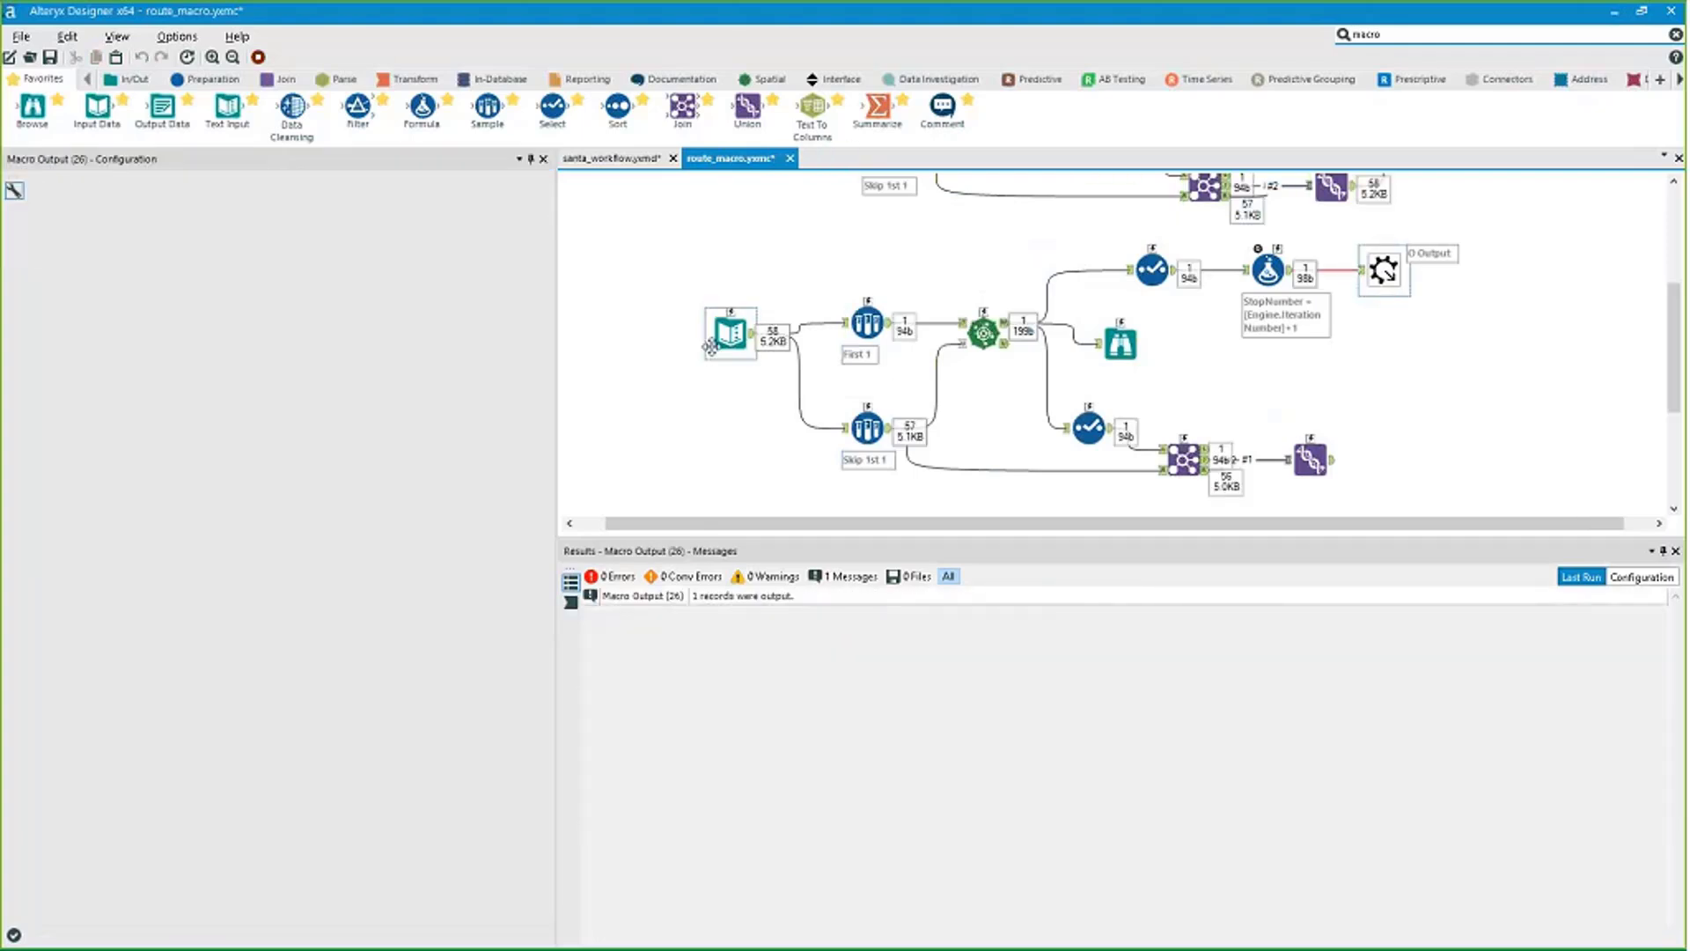
Inspect the duplicated branch's Text Input and Sample tools, highlighting the city and state in the First 1 output.
click(789, 405)
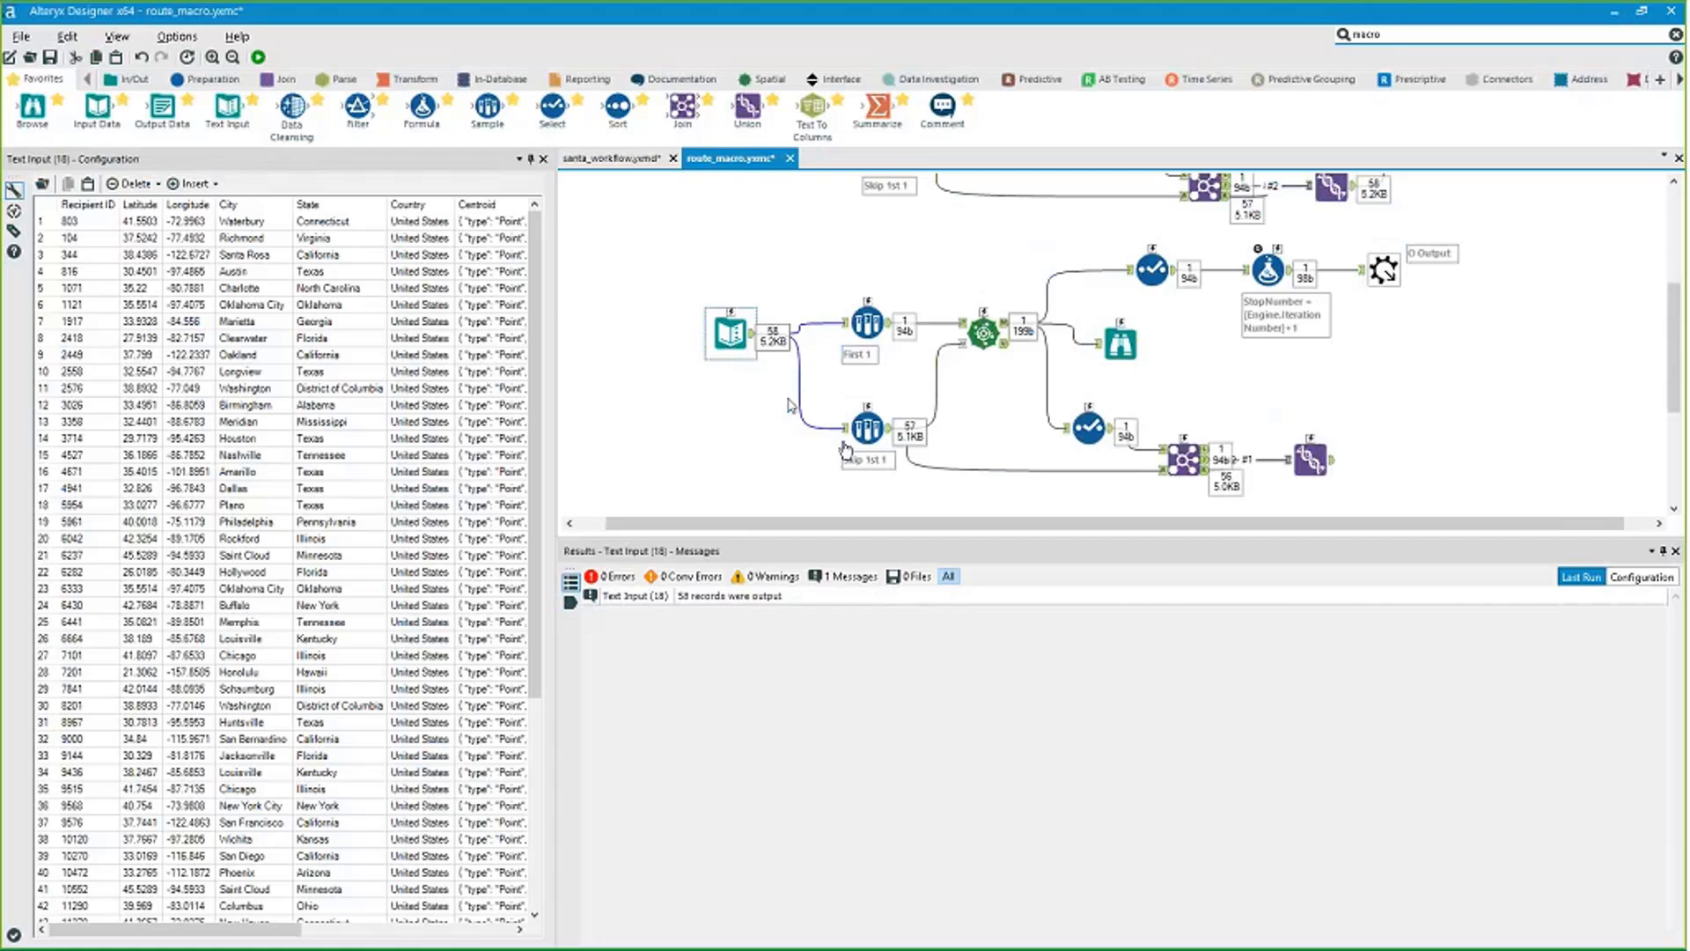
click(848, 354)
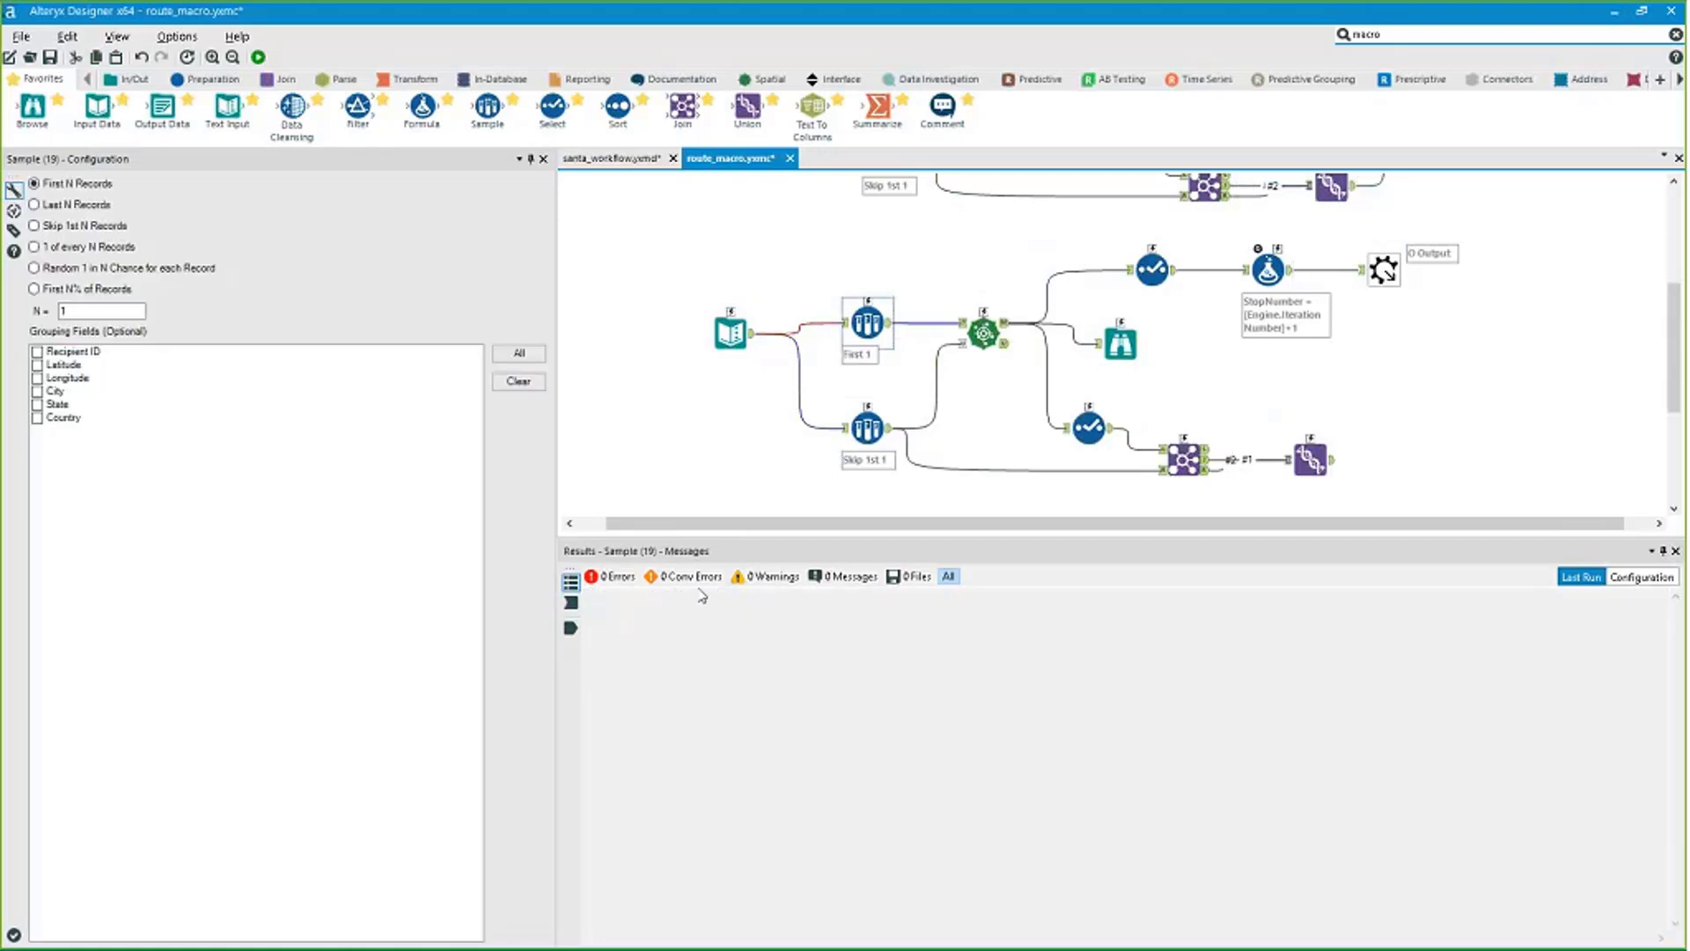
click(953, 618)
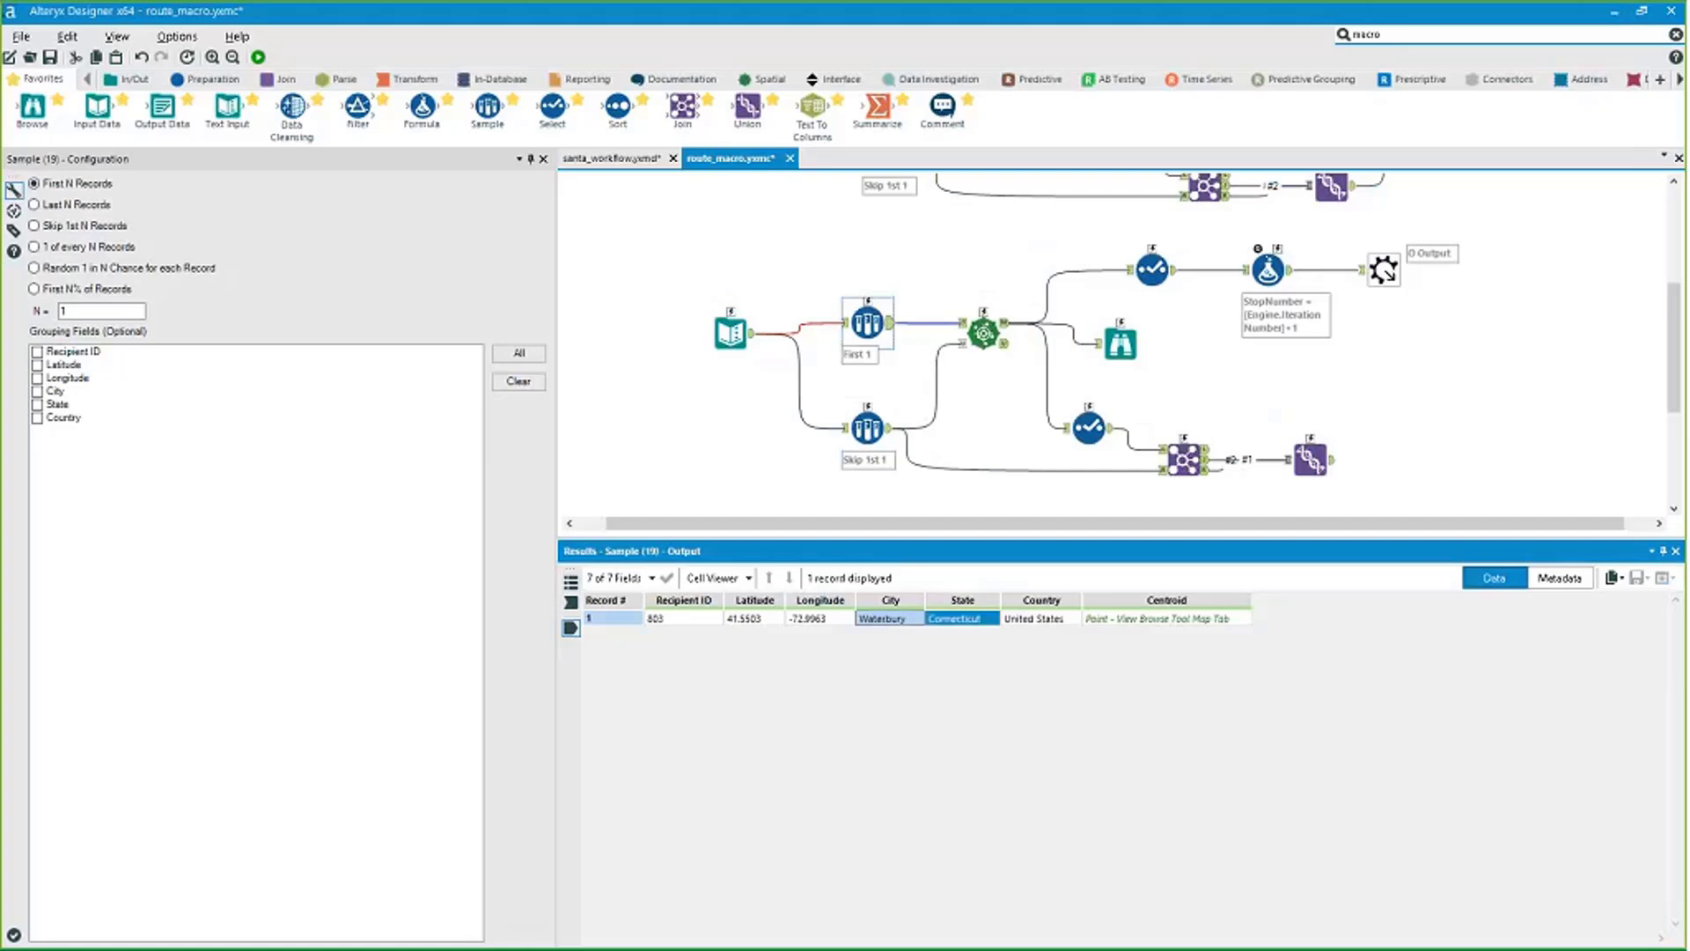
click(867, 428)
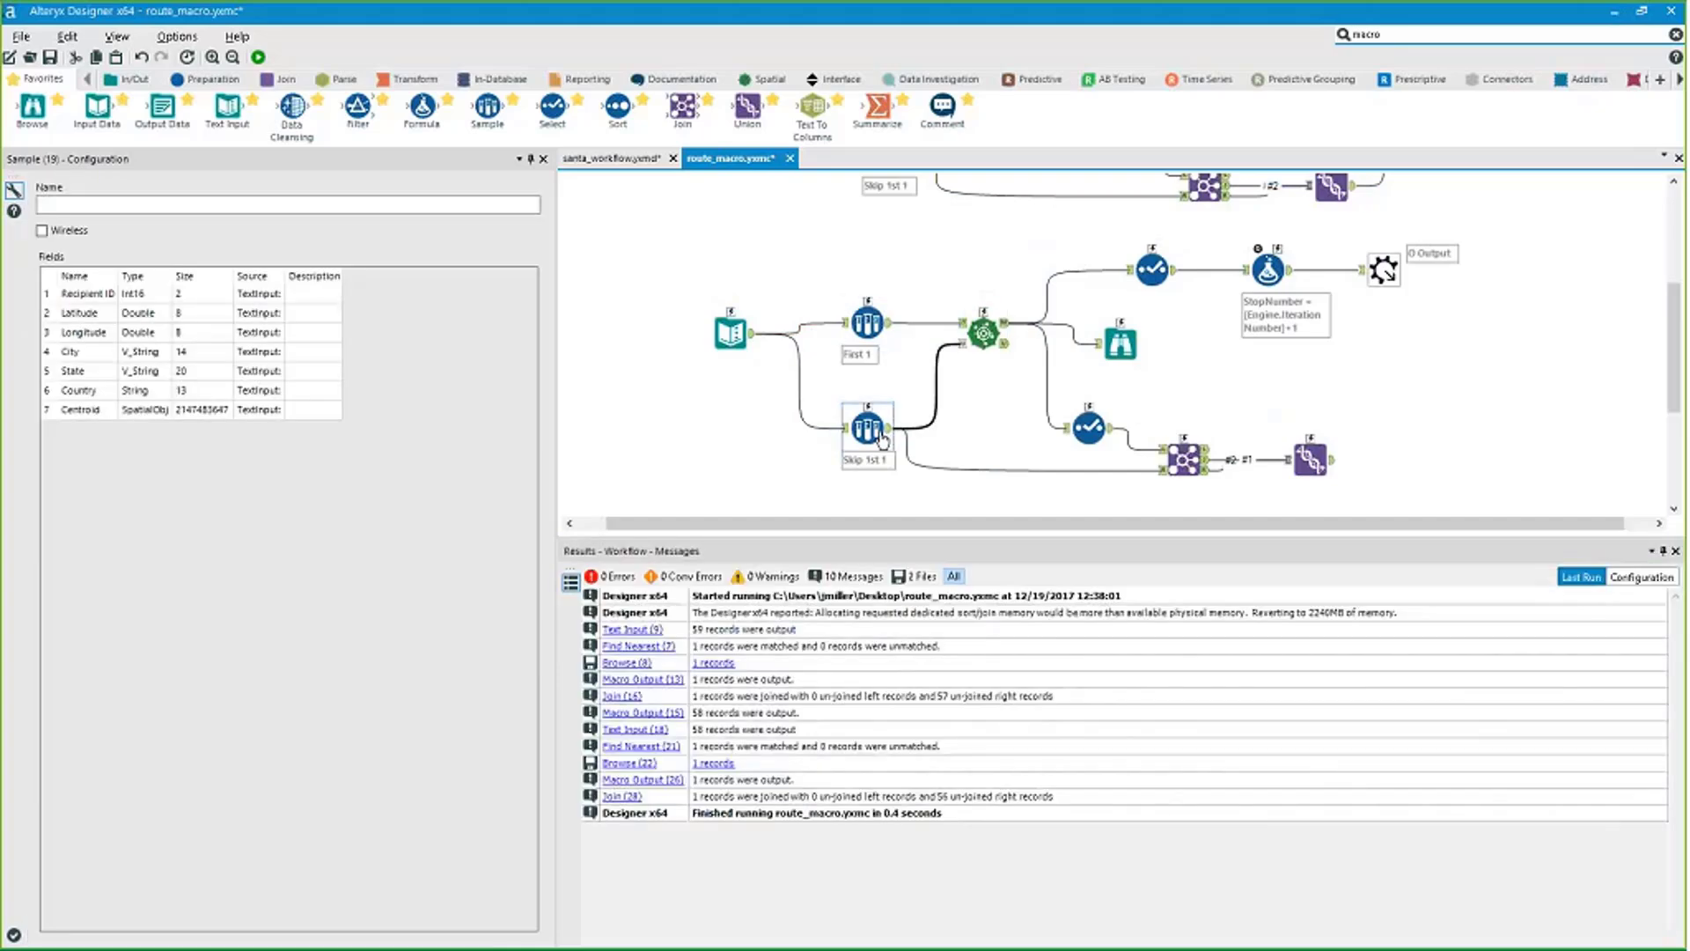
View the matched output of the duplicated Find Nearest tool and the output of the Select tool feeding the macro output.
click(983, 332)
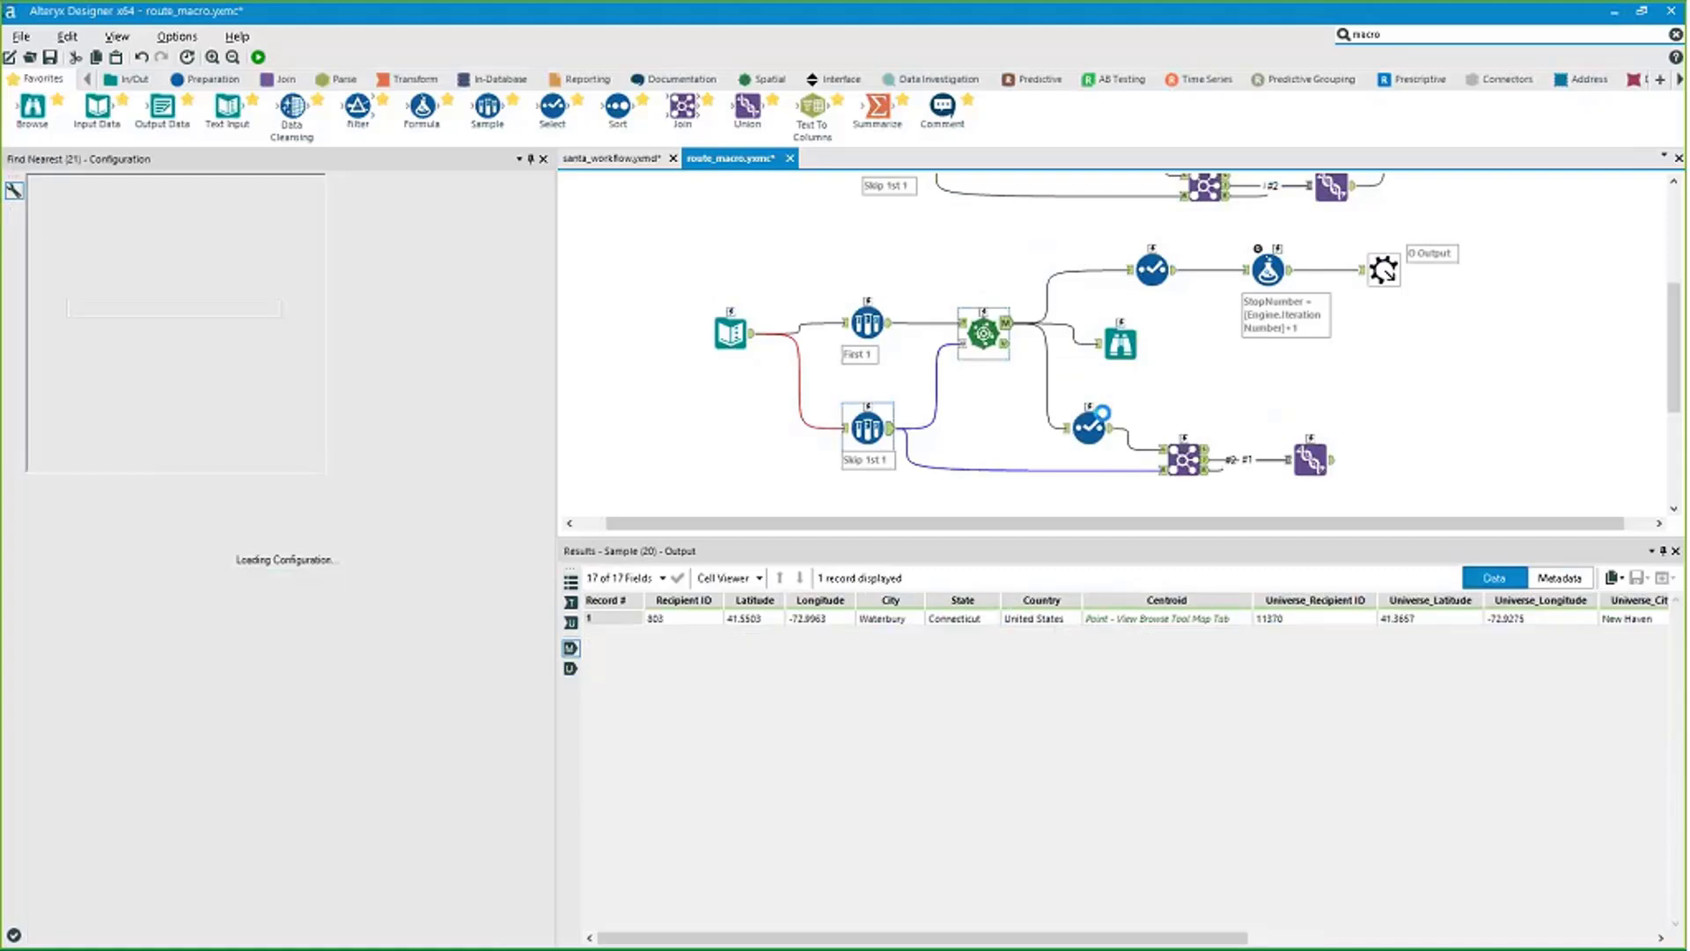
click(1494, 625)
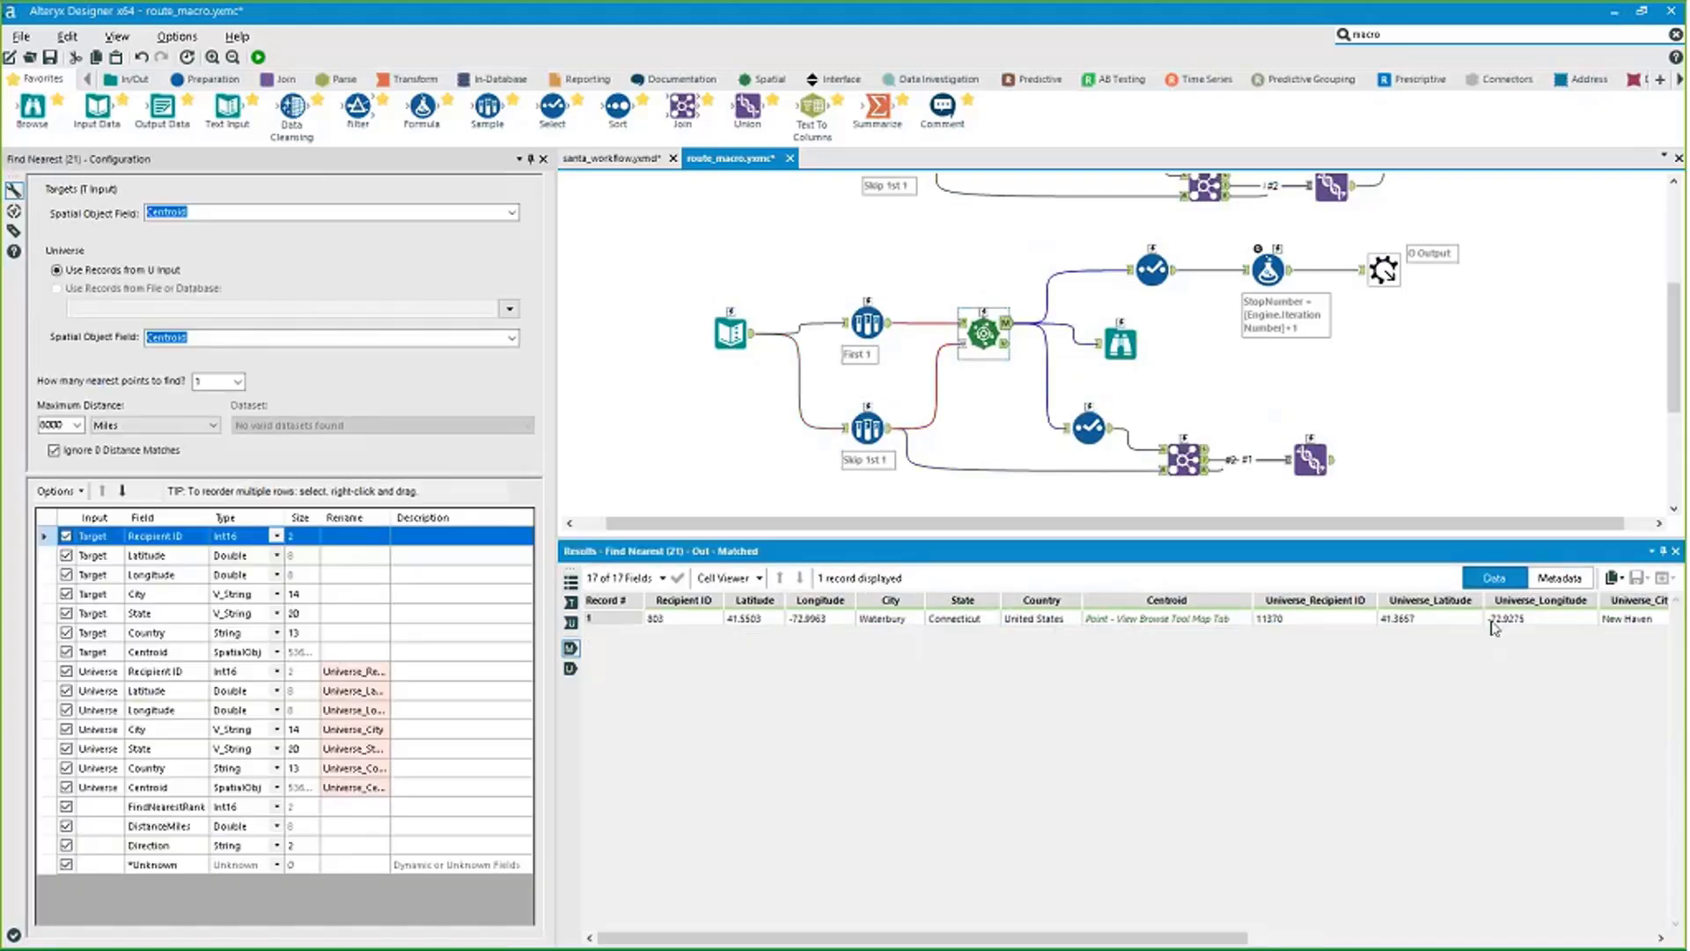
scroll(1493, 625, right, 3)
click(1152, 270)
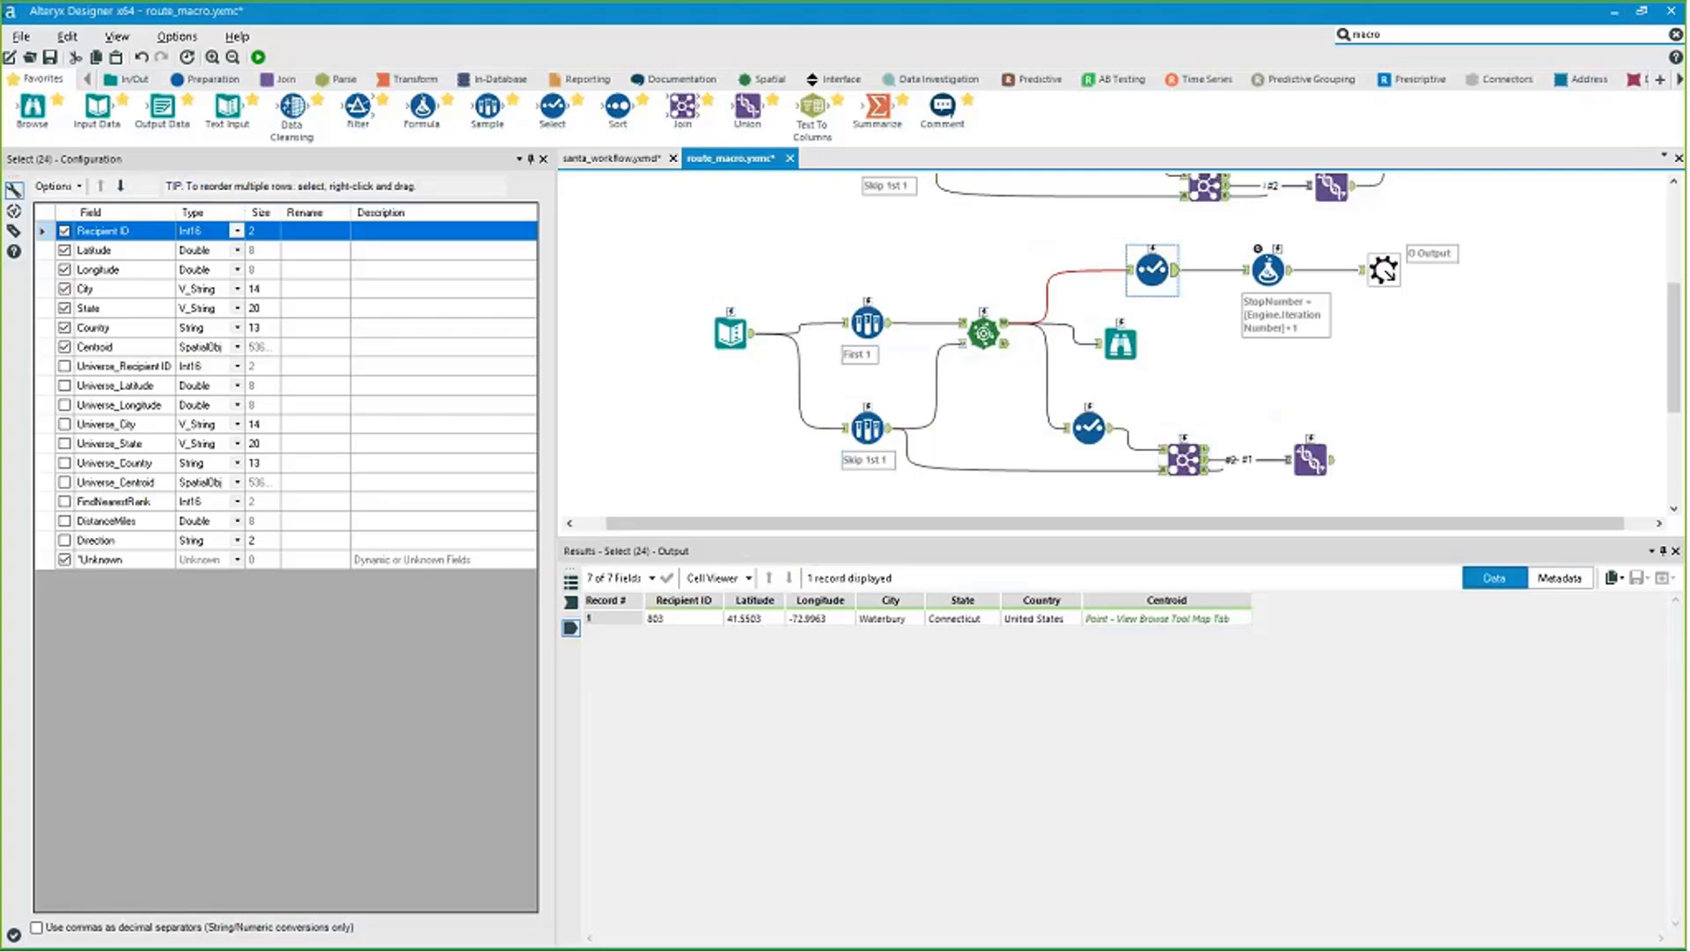
Inspect the duplicated branch's StopNumber formula output and the records coming out of its Union tool.
click(1289, 288)
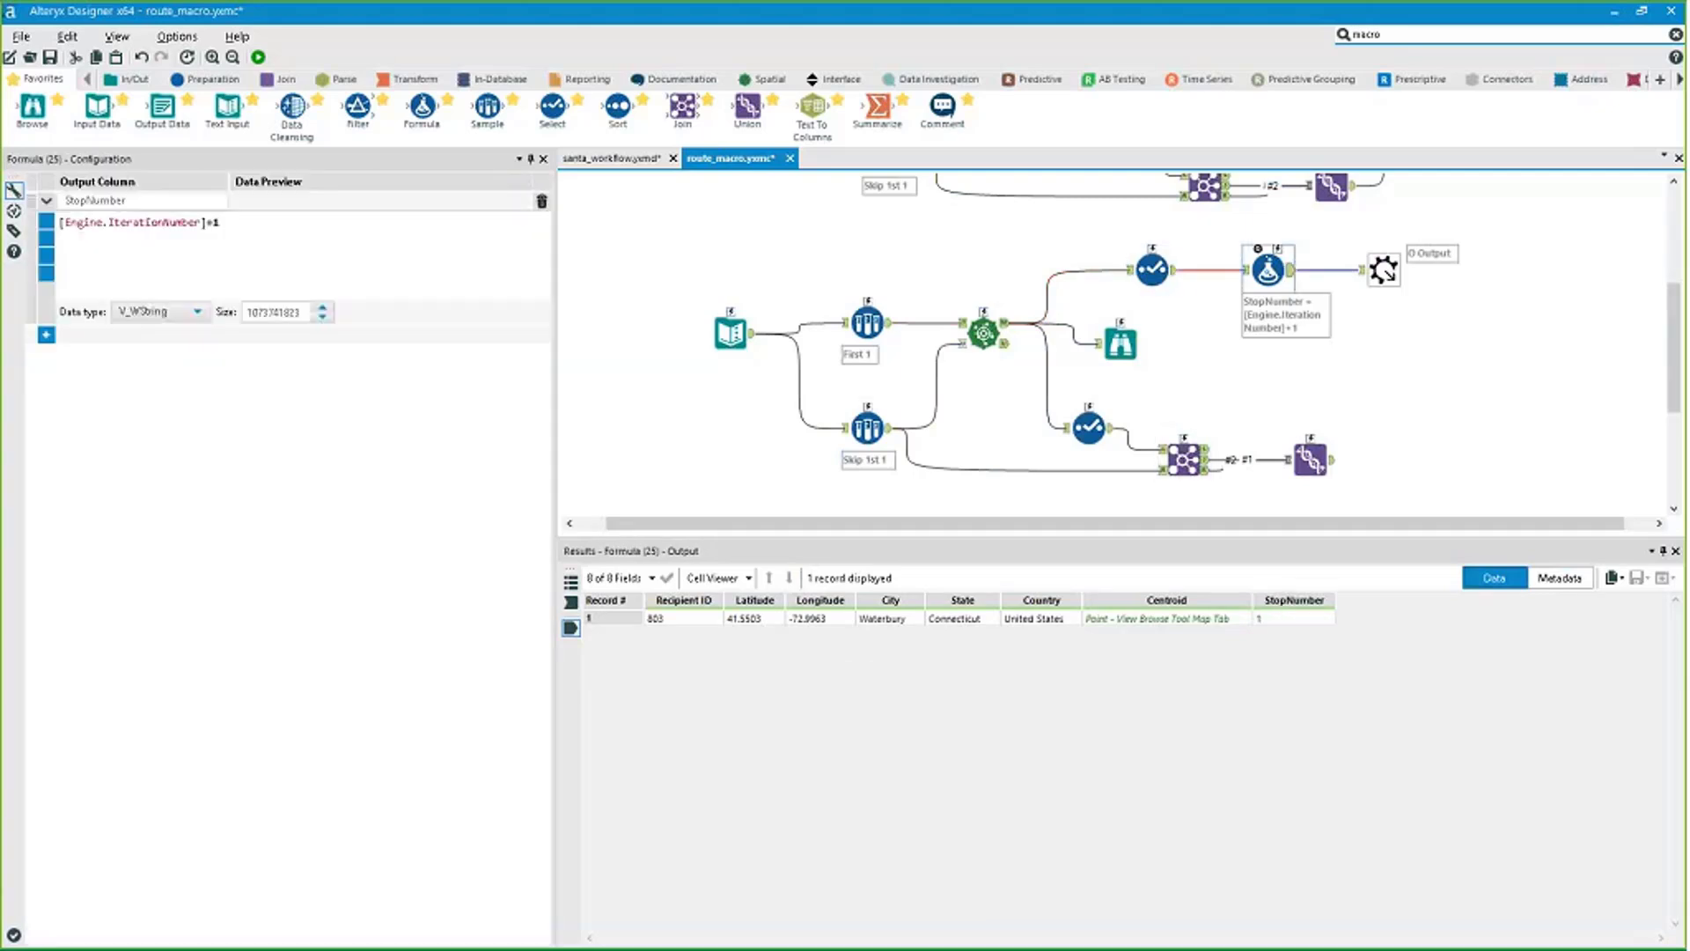
drag(1257, 619, 1246, 619)
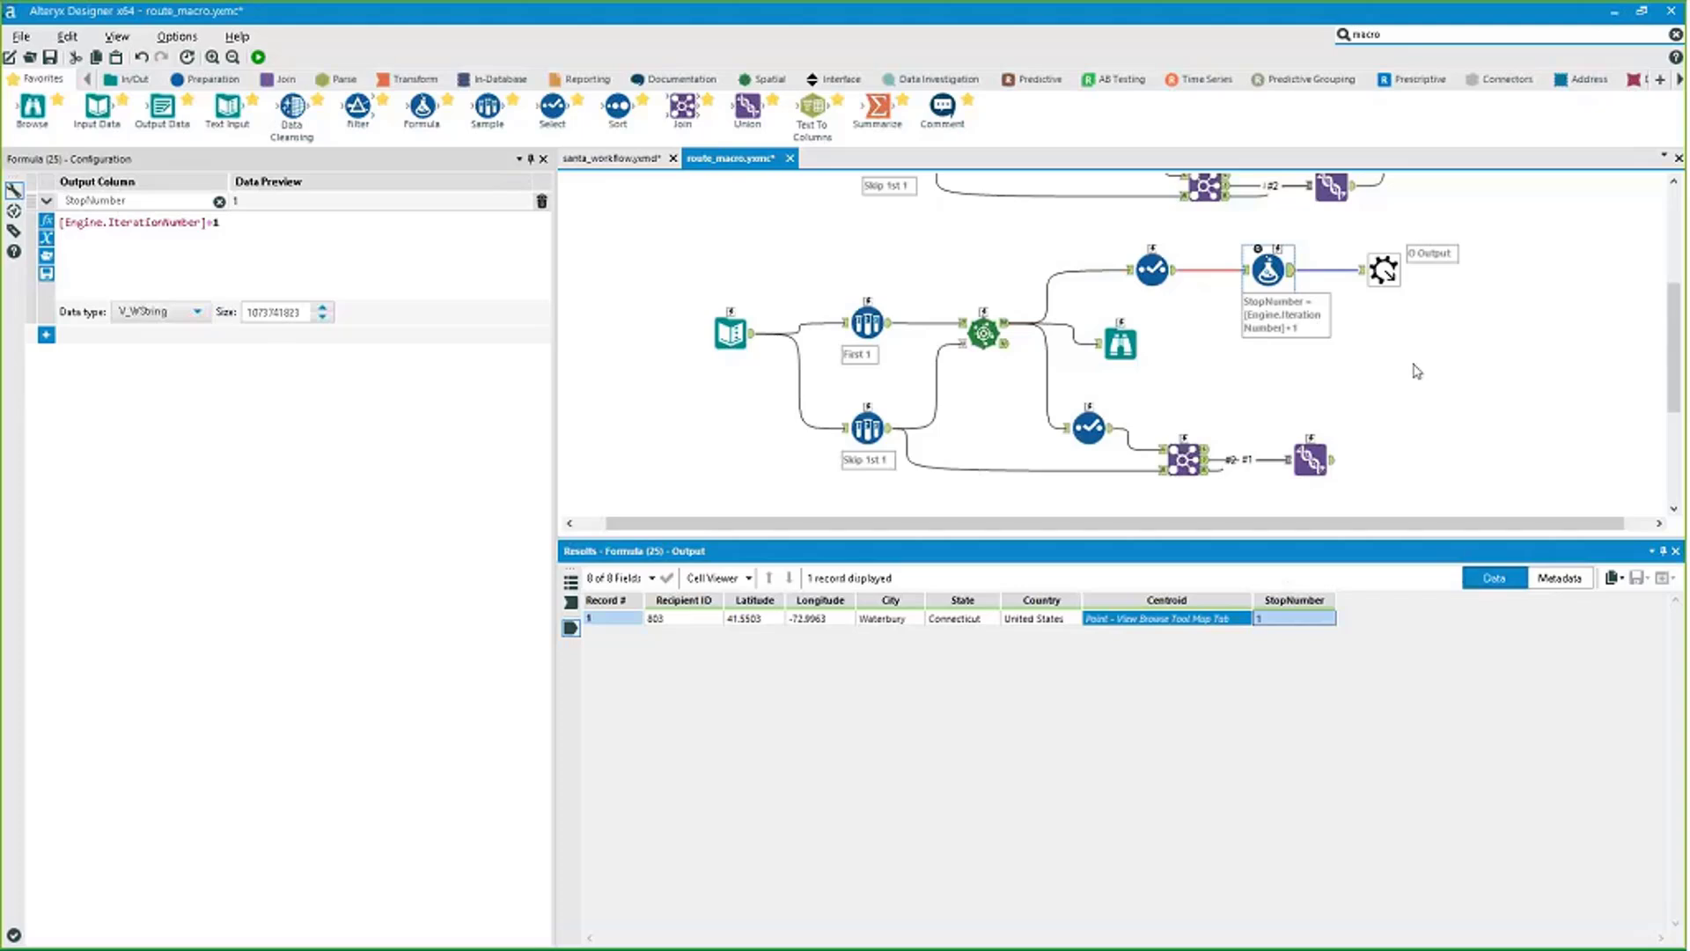
click(1309, 458)
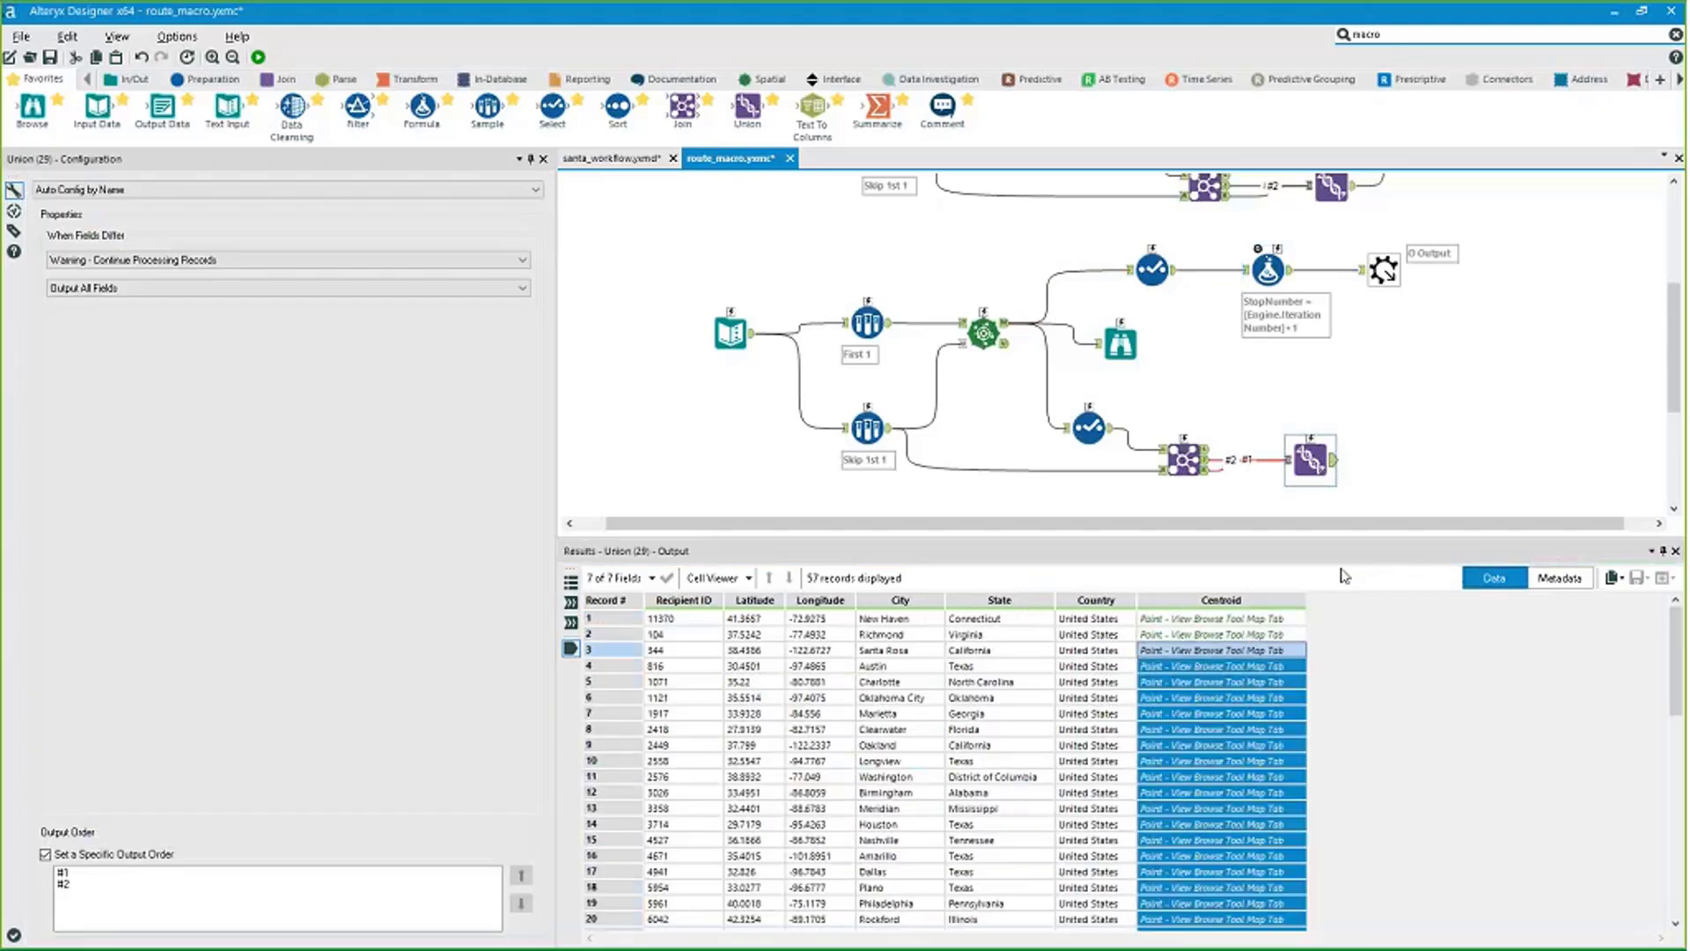
scroll(1279, 885, down, 2)
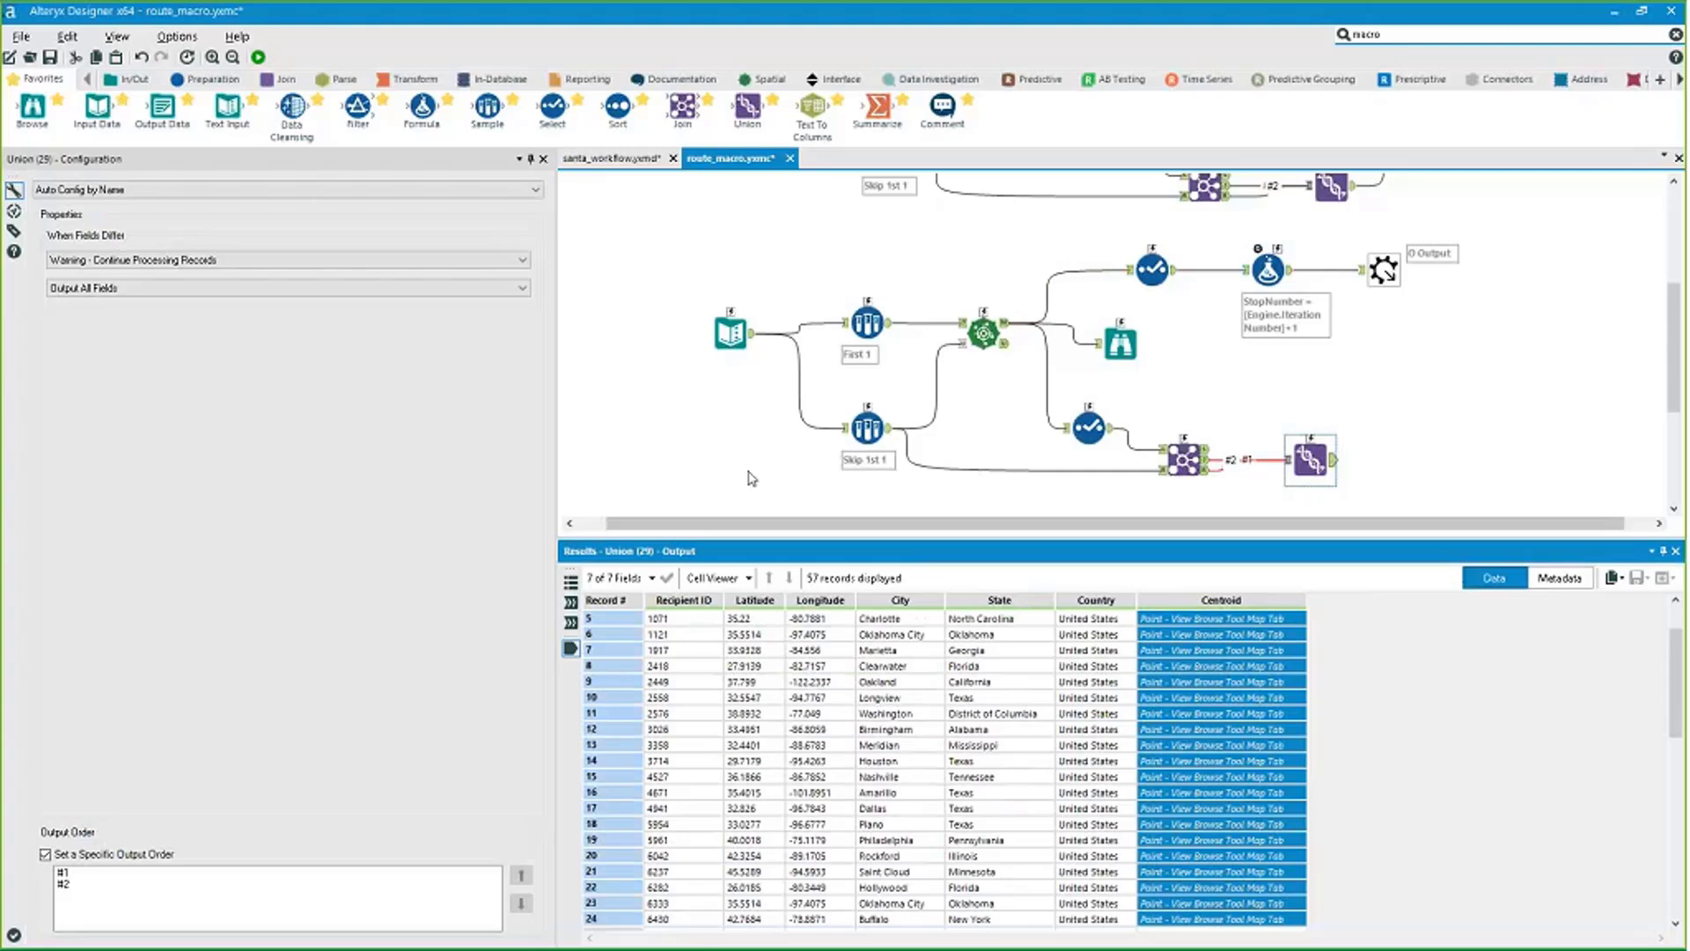
Delete the whole duplicated tool branch below the original macro flow and save route_macro.
scroll(750, 478, down, 1)
scroll(810, 431, up, 3)
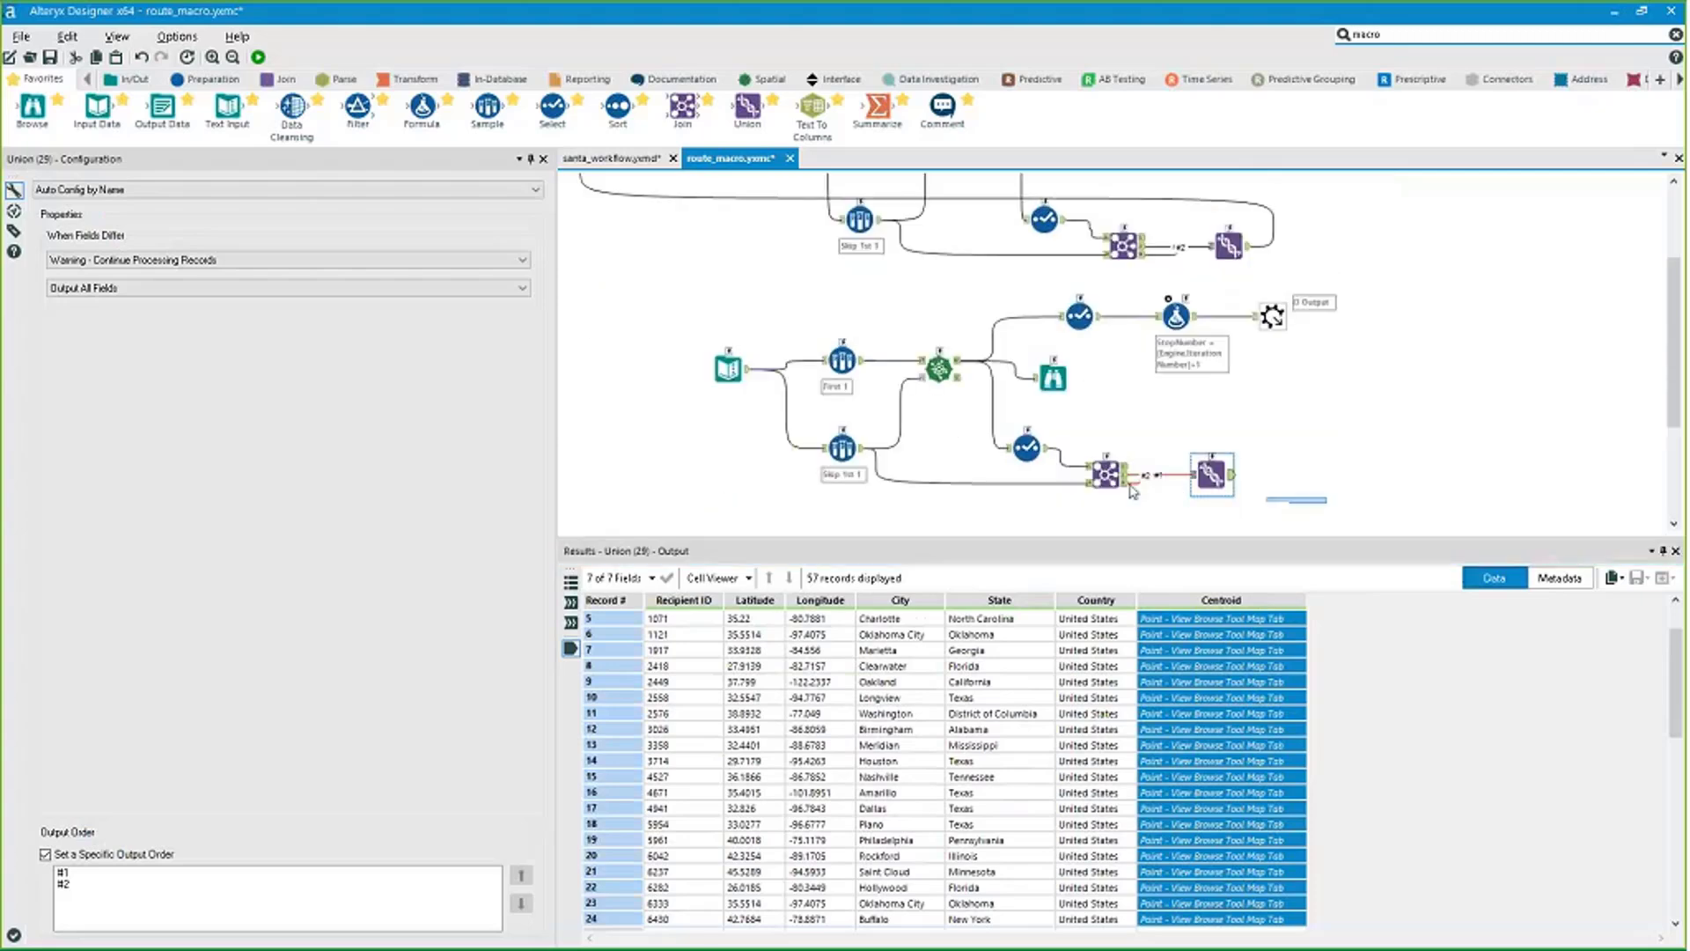
drag(1326, 502, 671, 304)
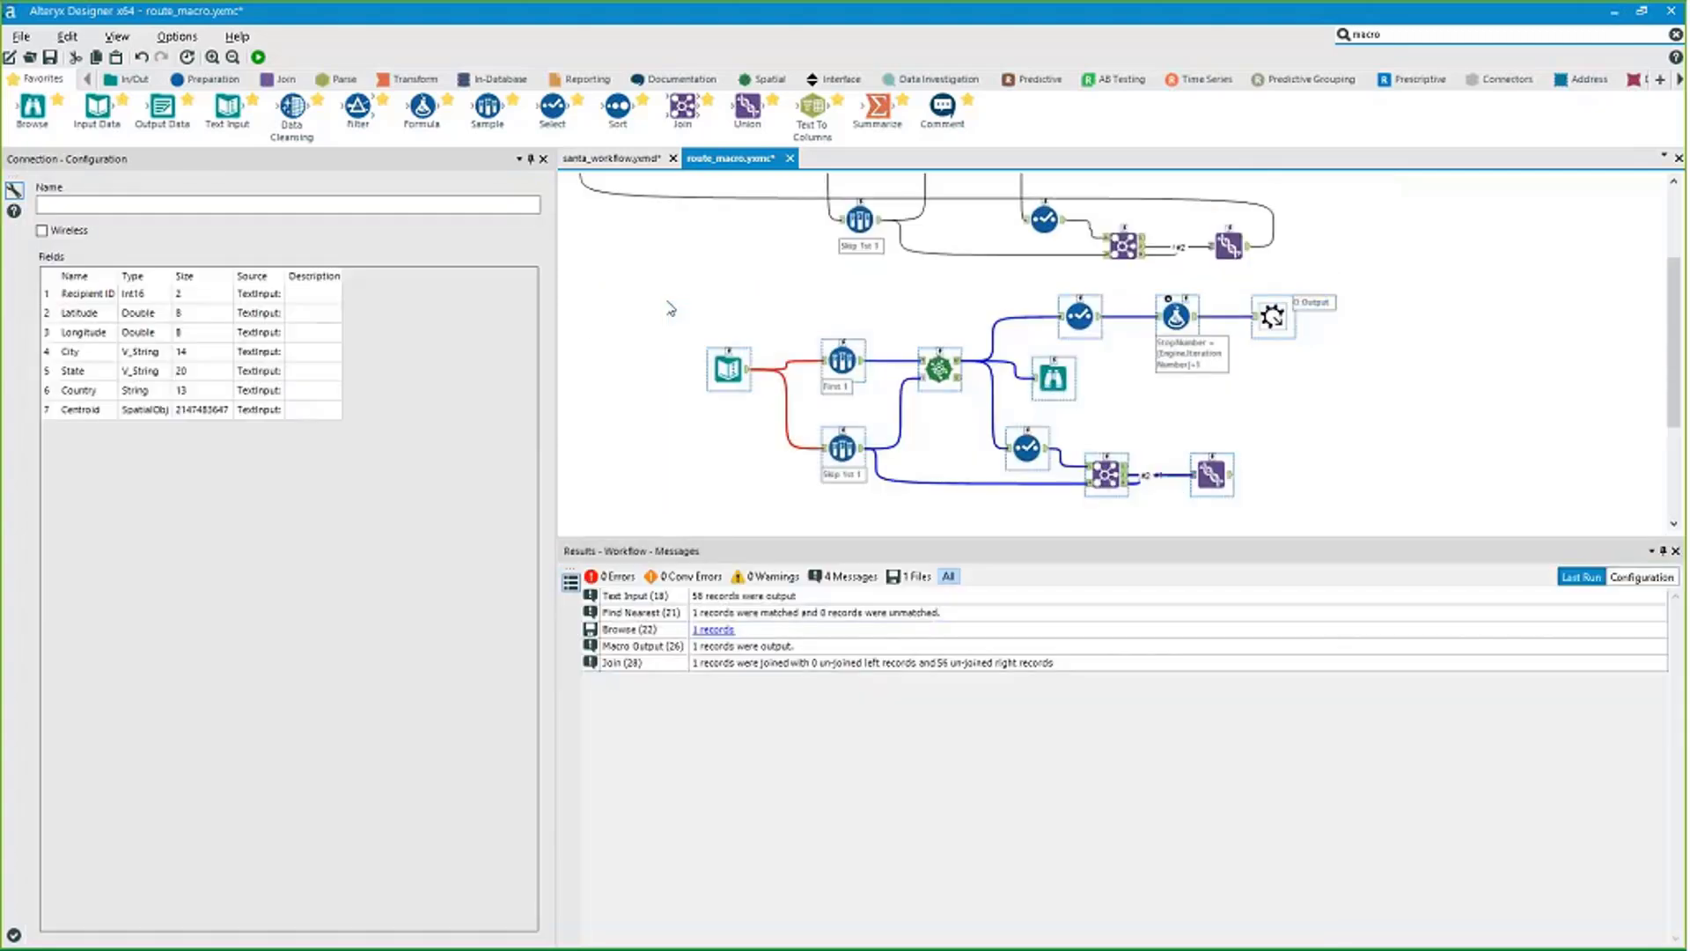
key(Delete)
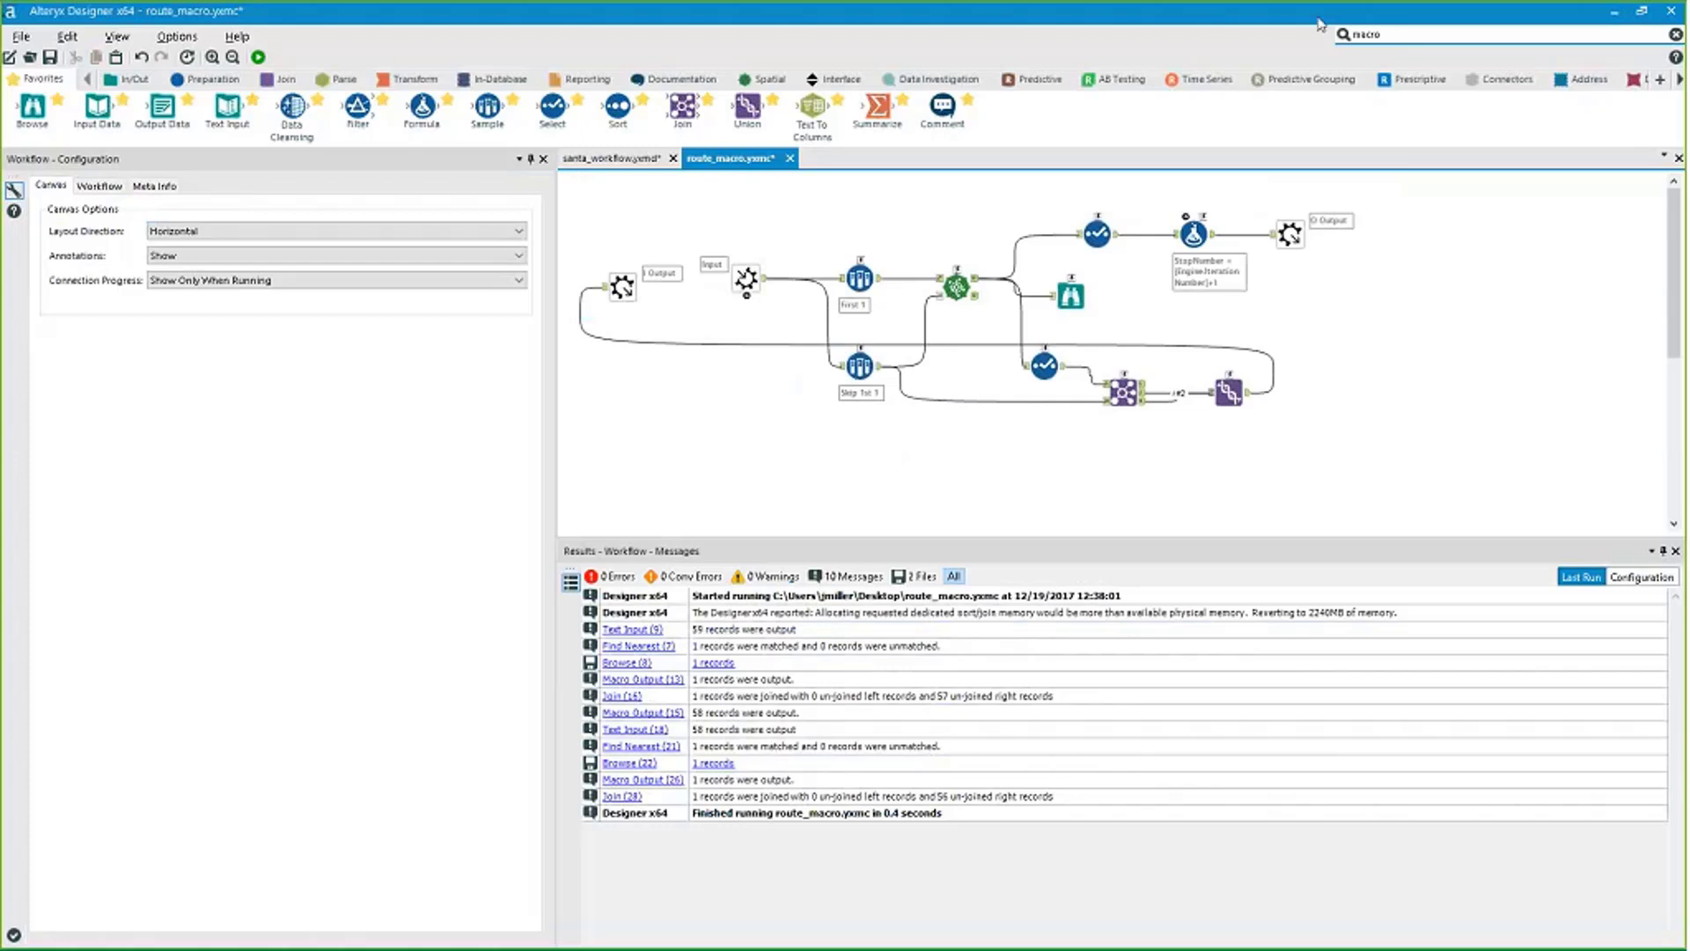
click(50, 58)
click(745, 280)
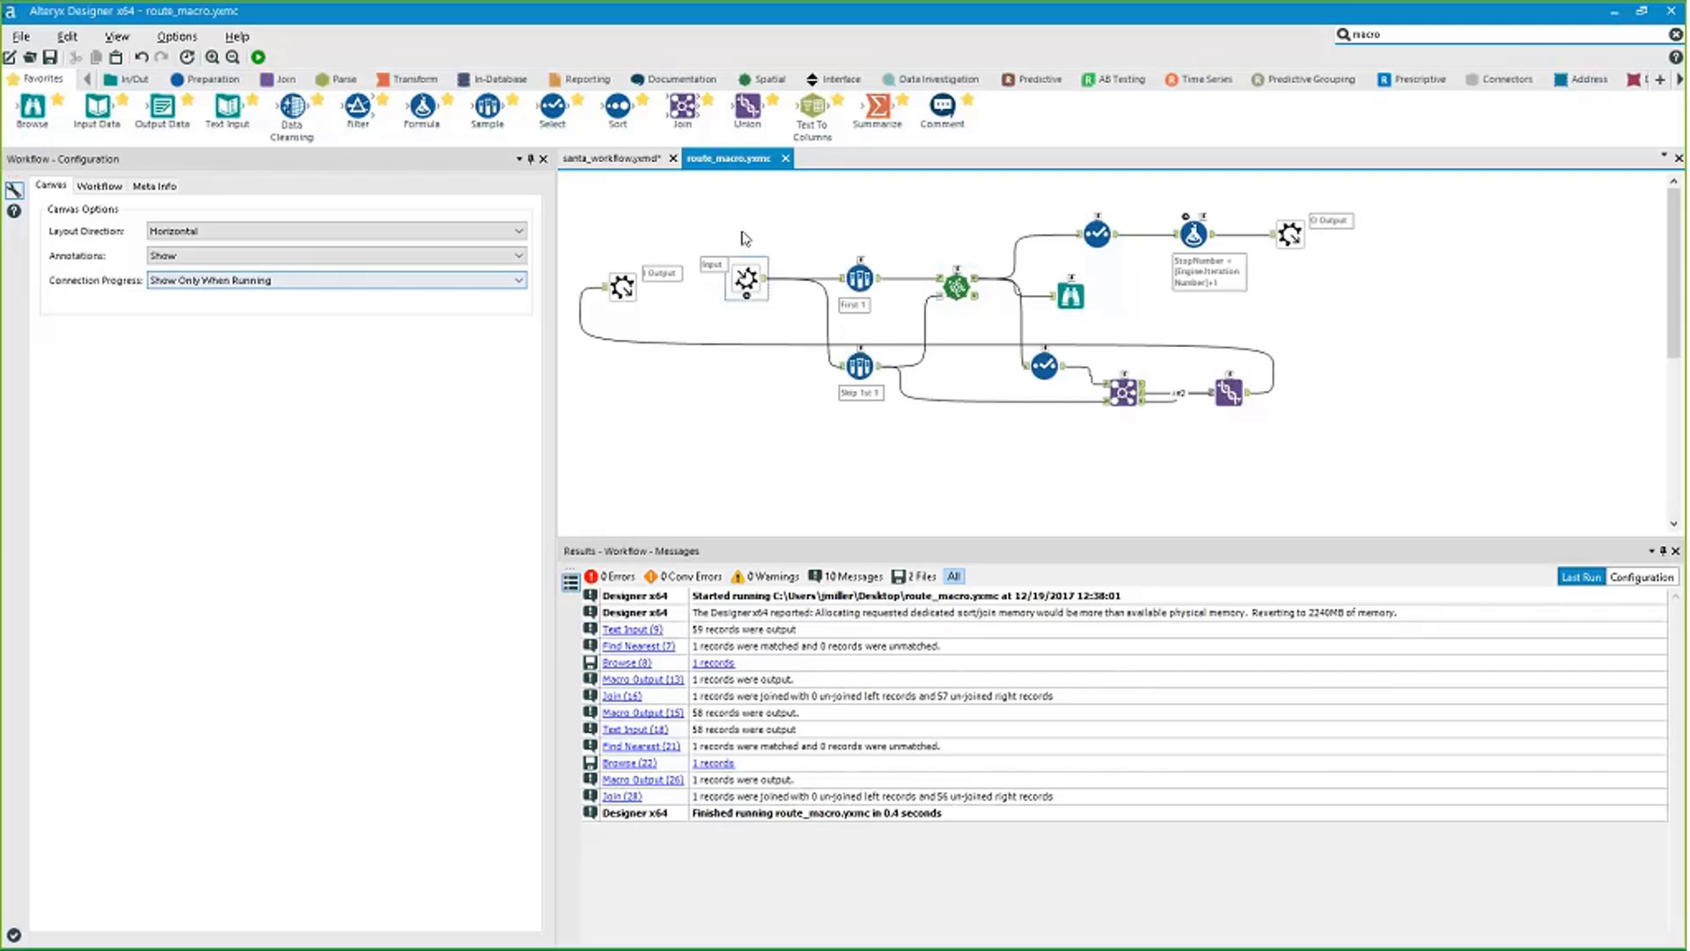
Check the folder in which route_macro is stored using Save As, and leave without saving a new copy.
click(20, 36)
mouse_move(132, 199)
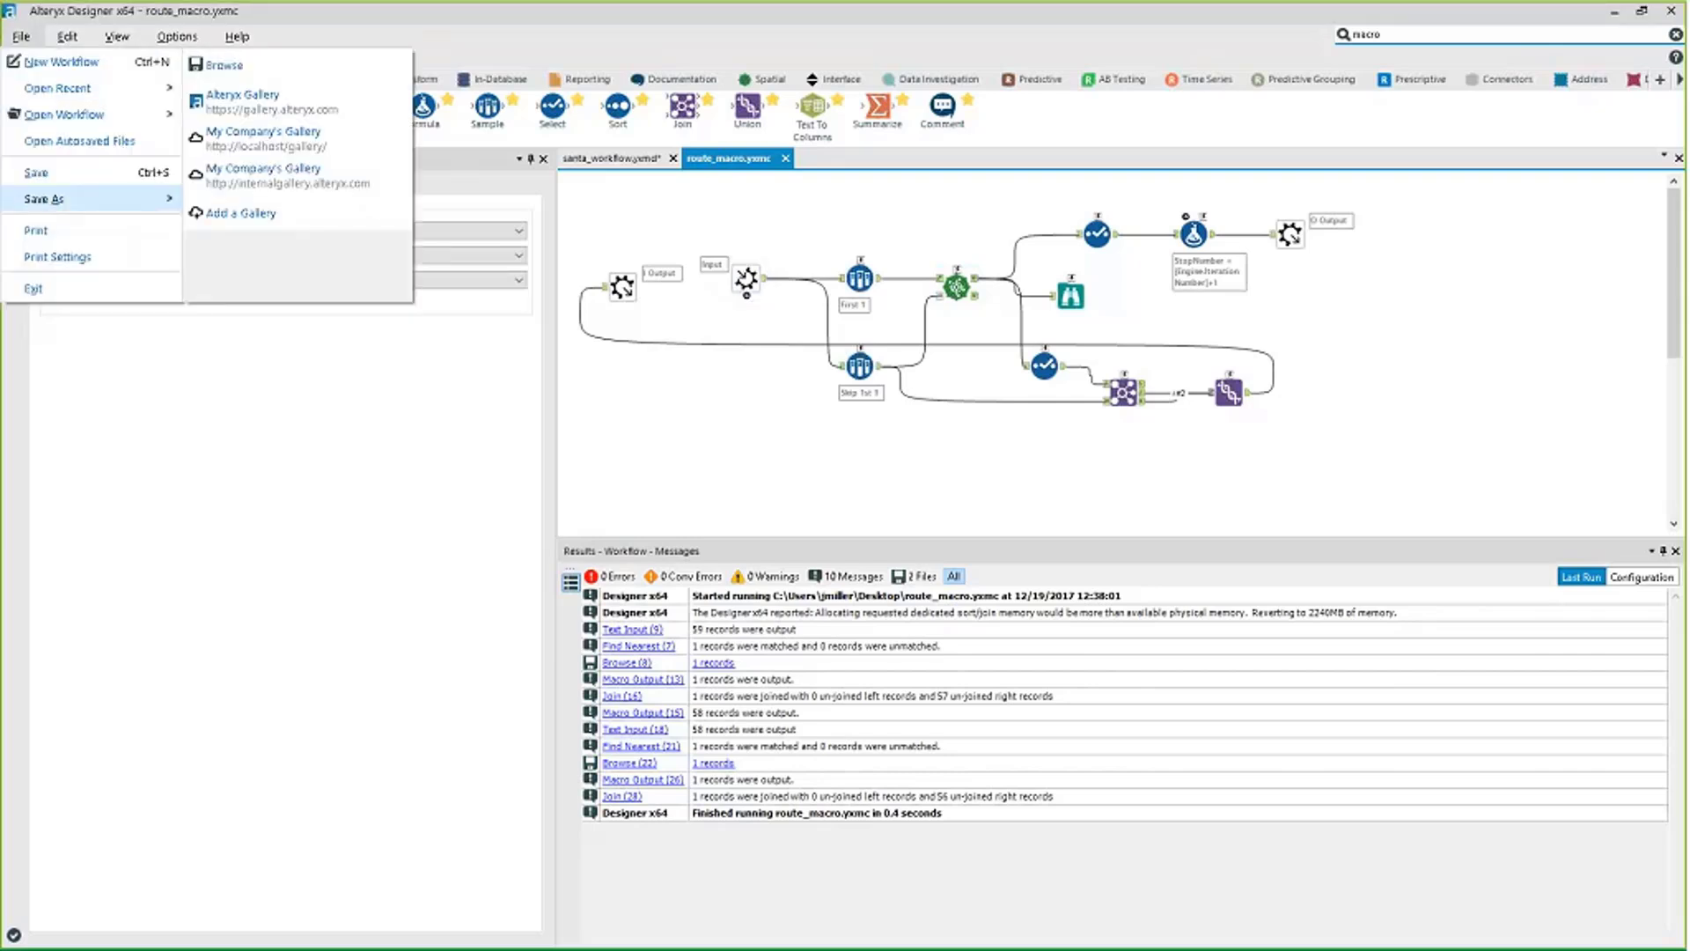
click(648, 290)
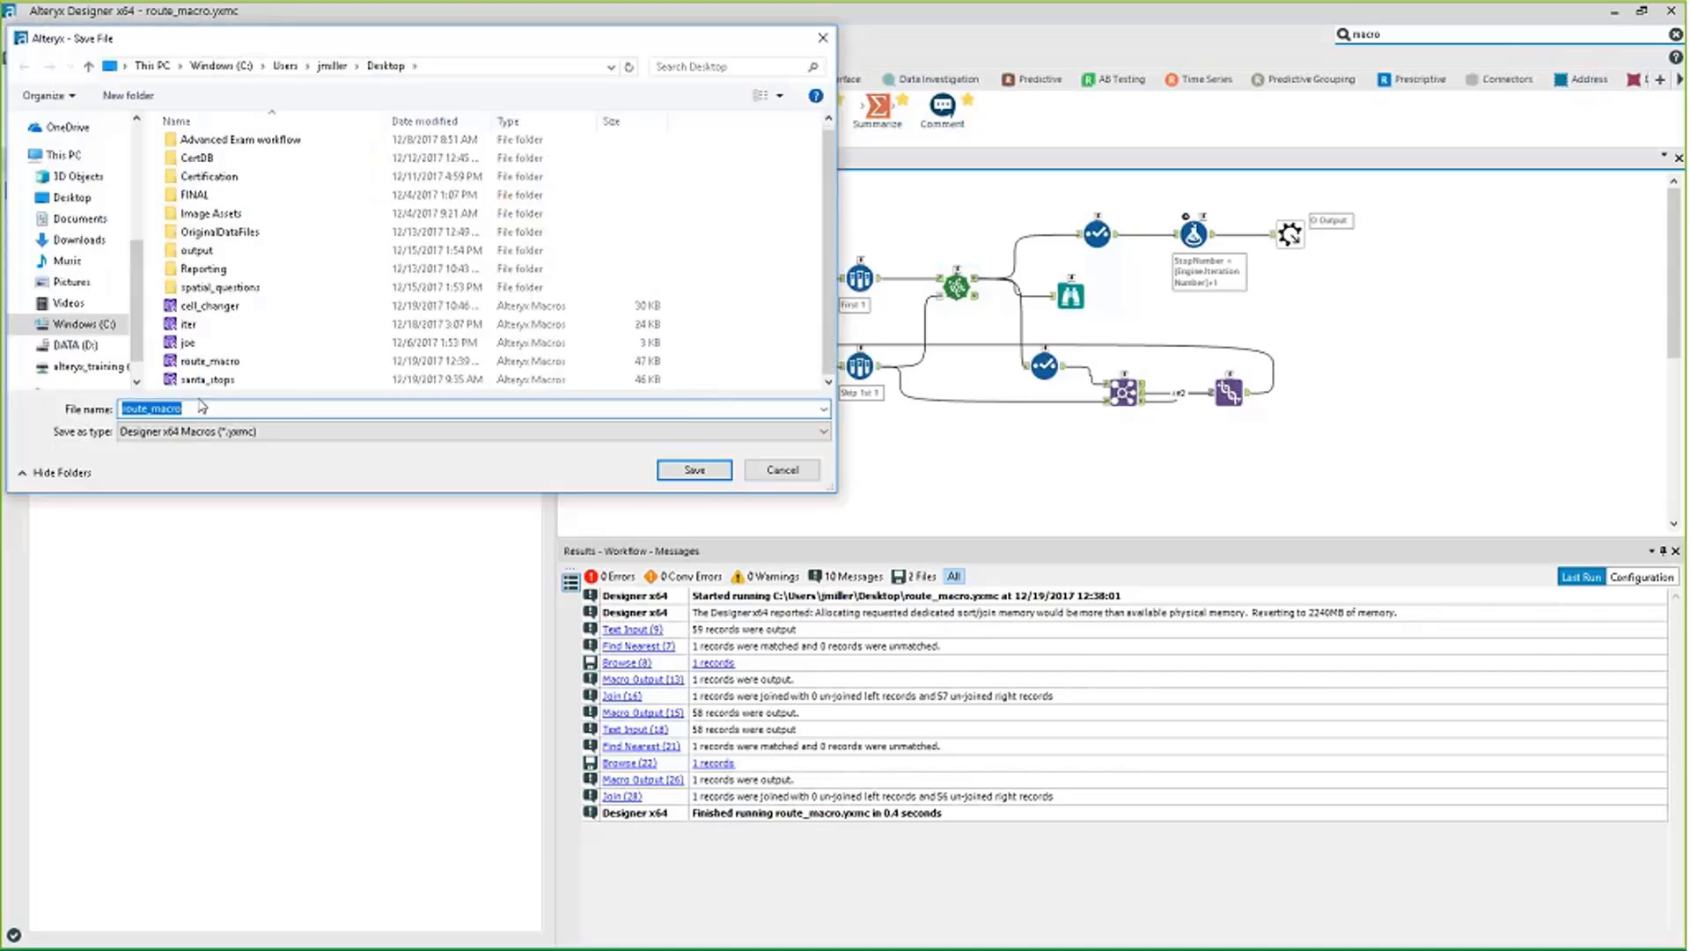
key(Escape)
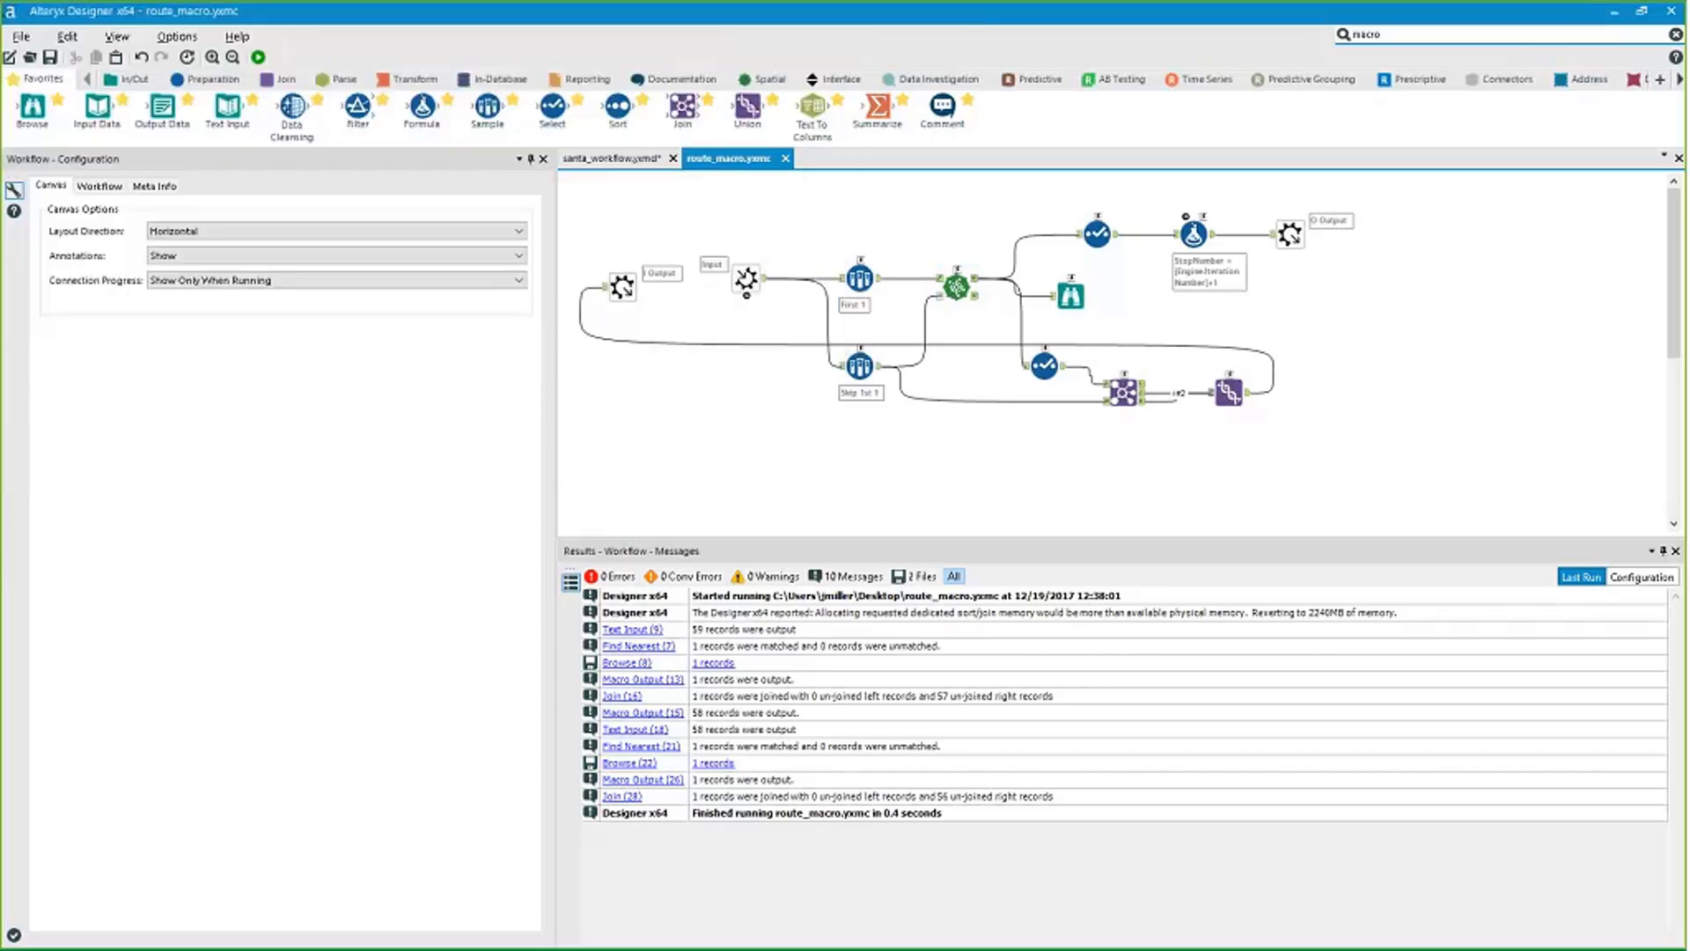
Remove the existing Macros search path from the macro section of the user settings.
click(176, 36)
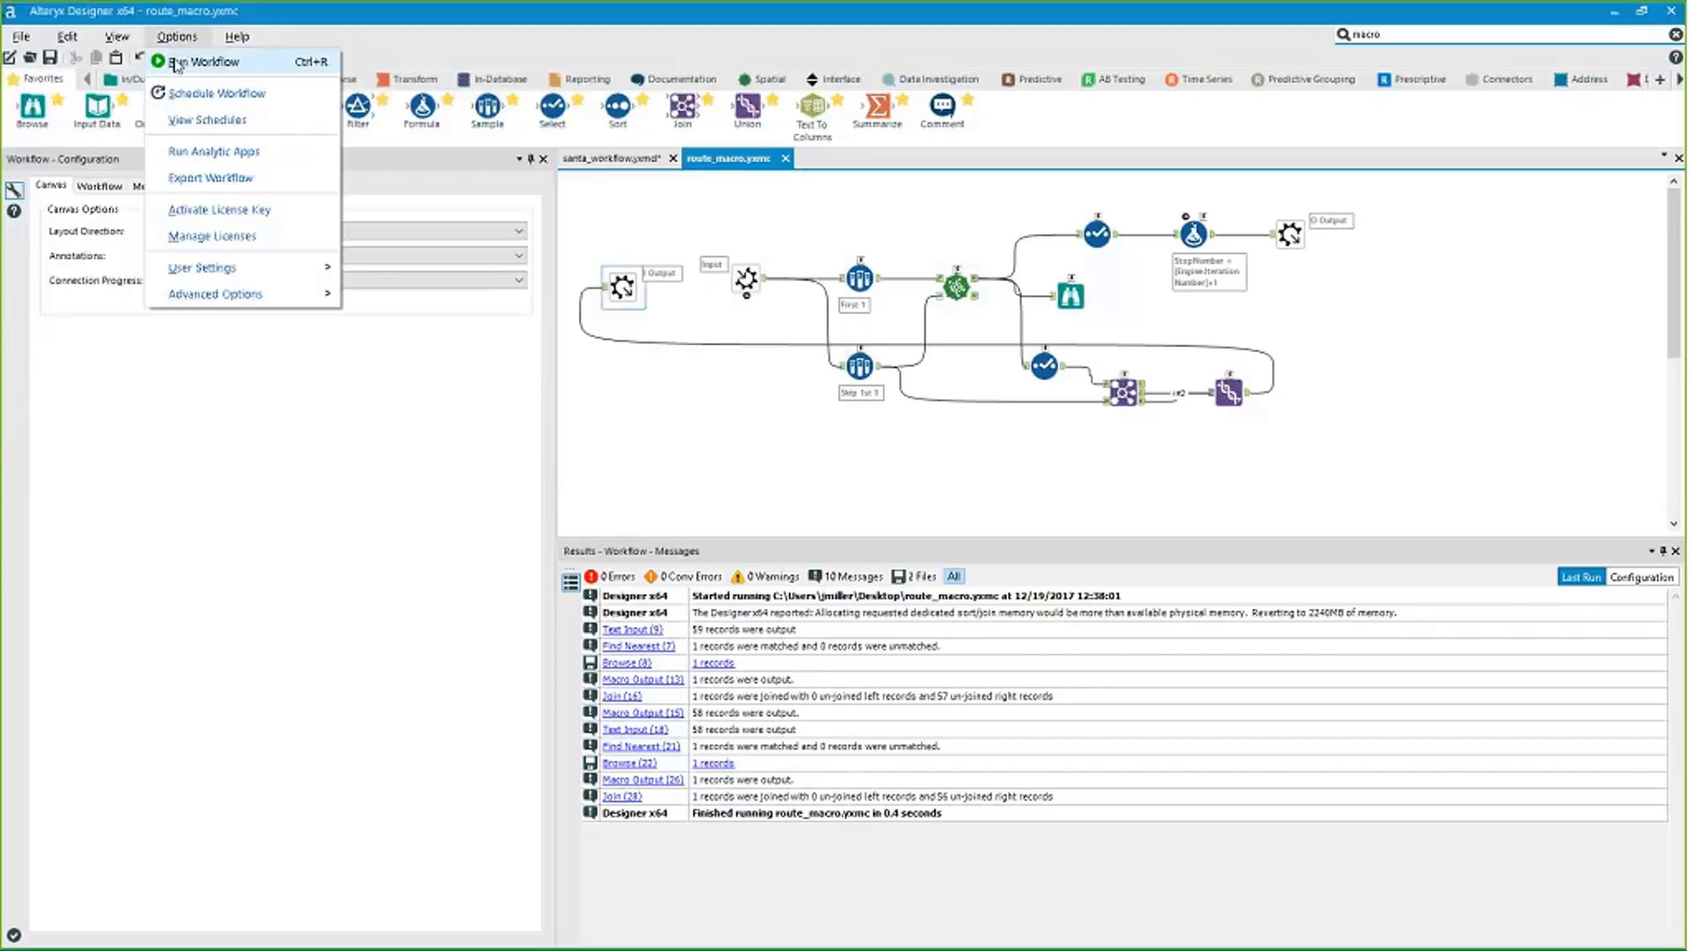
mouse_move(228, 267)
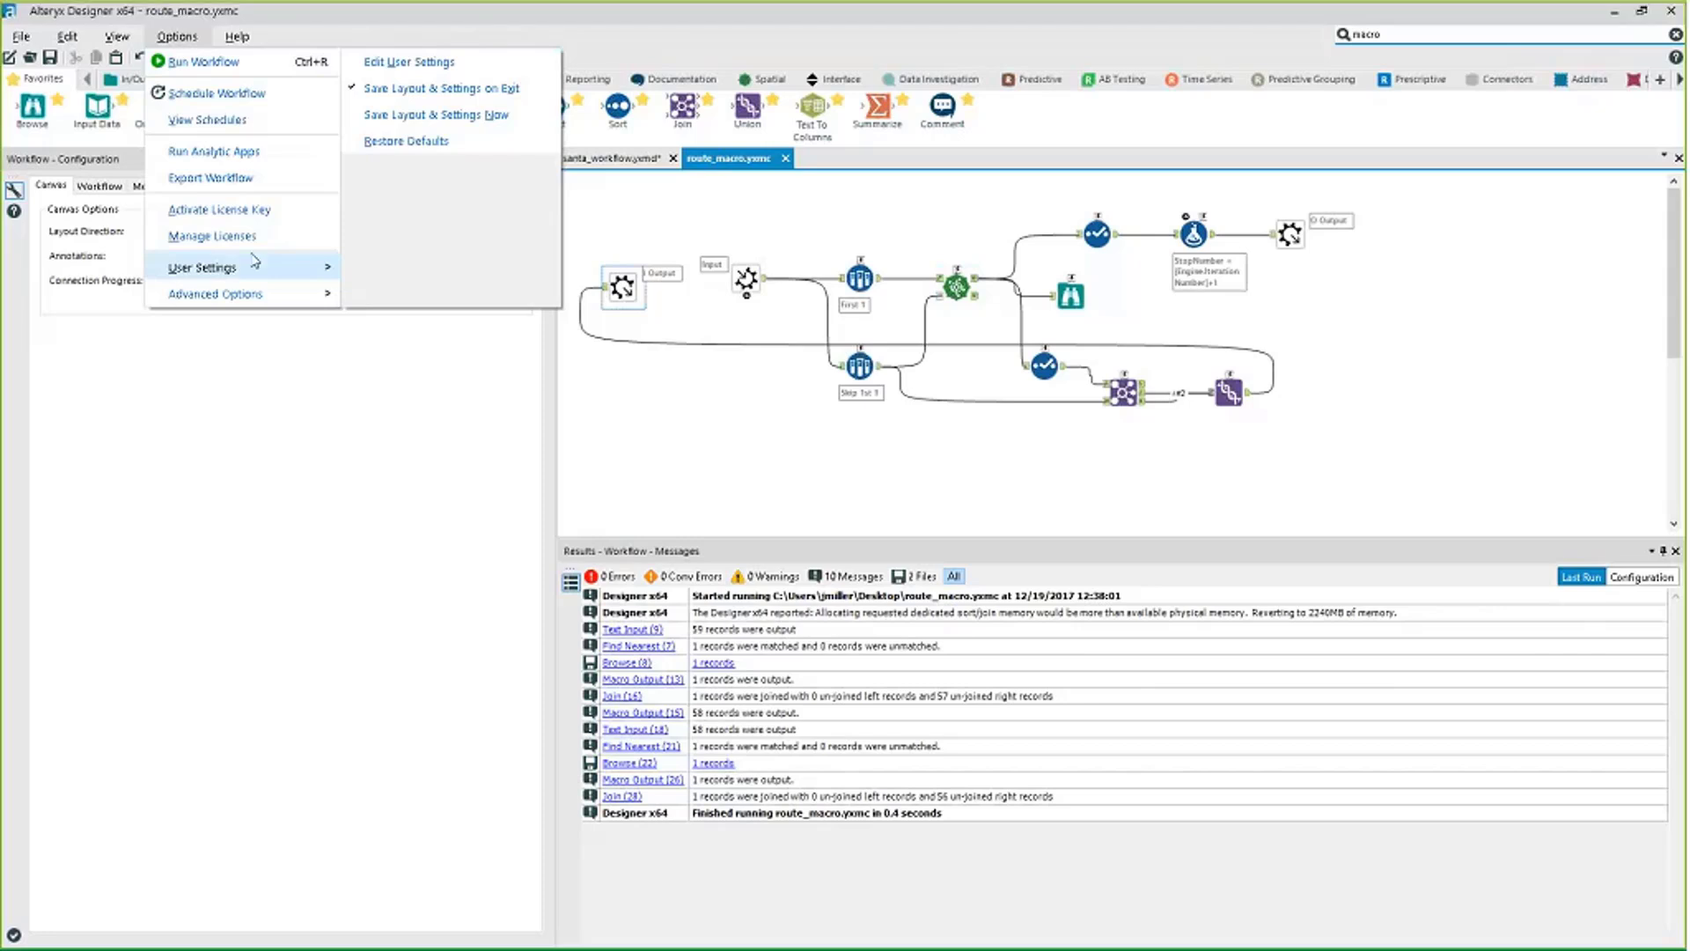
click(405, 61)
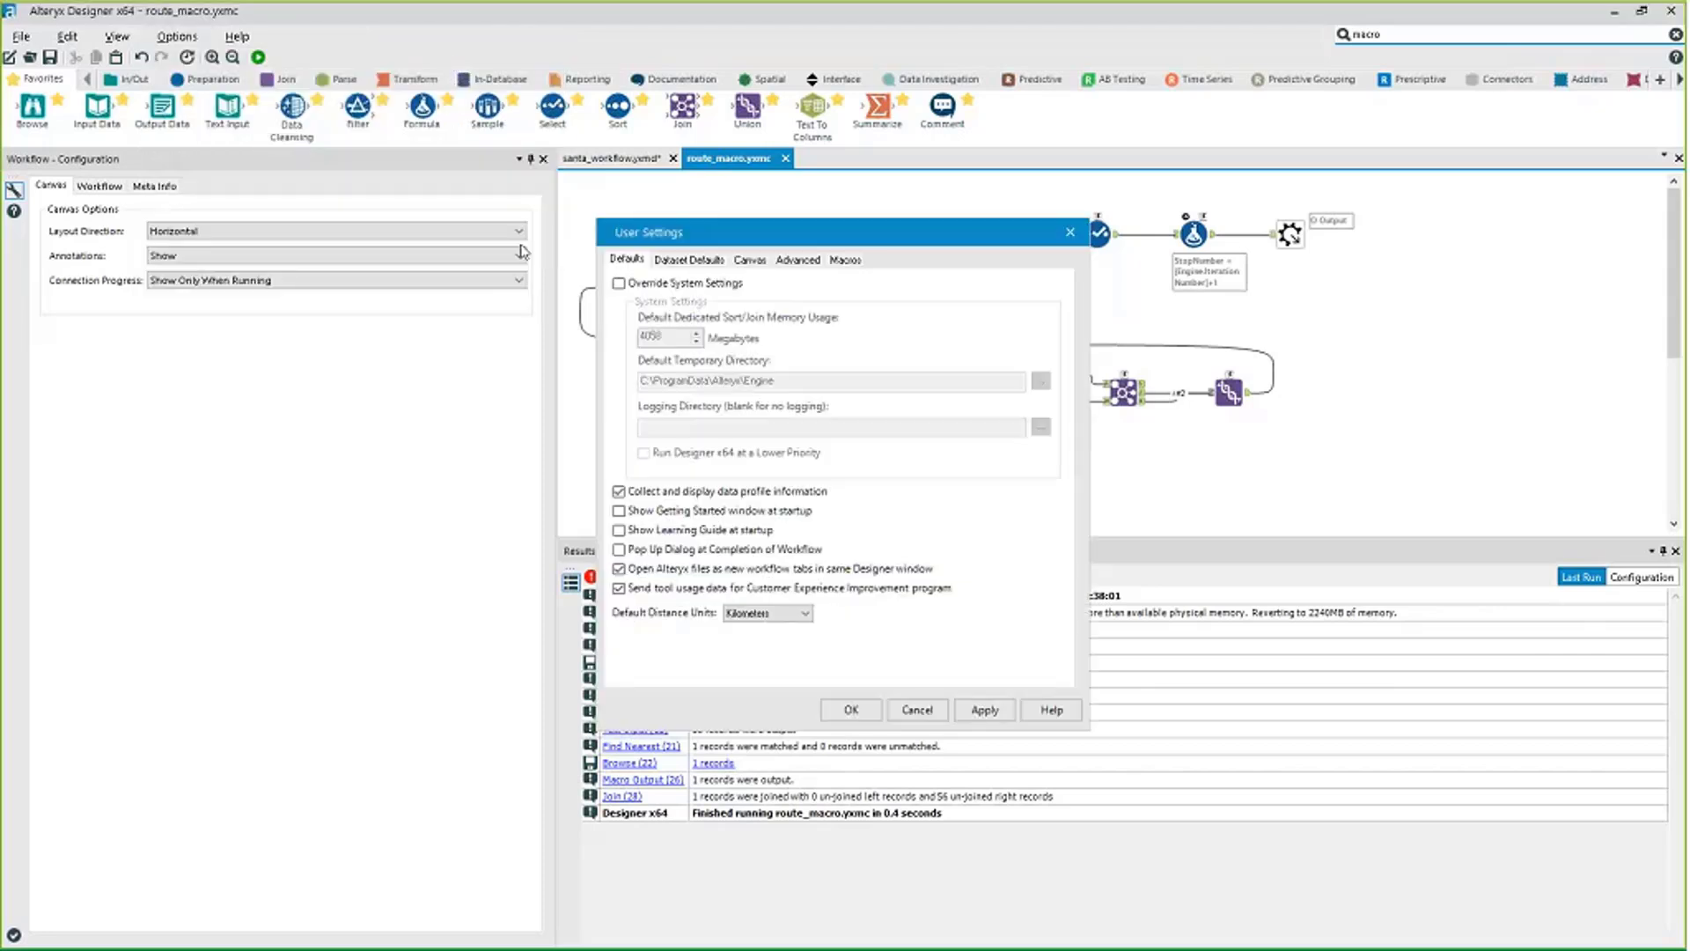
click(845, 259)
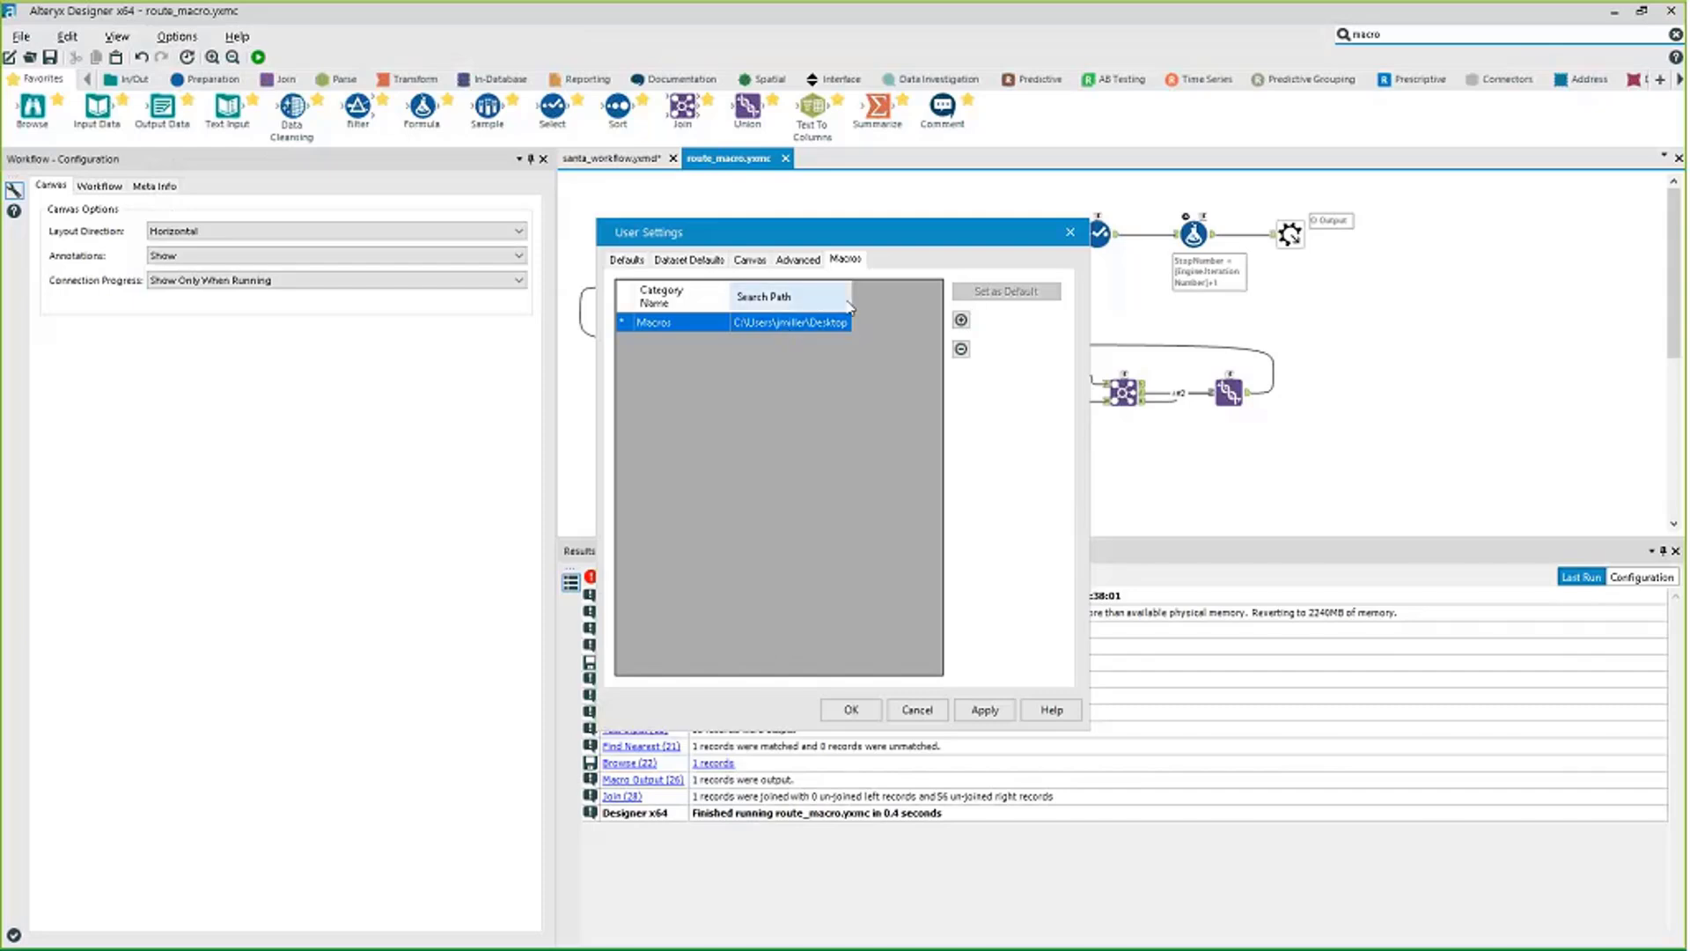
click(961, 349)
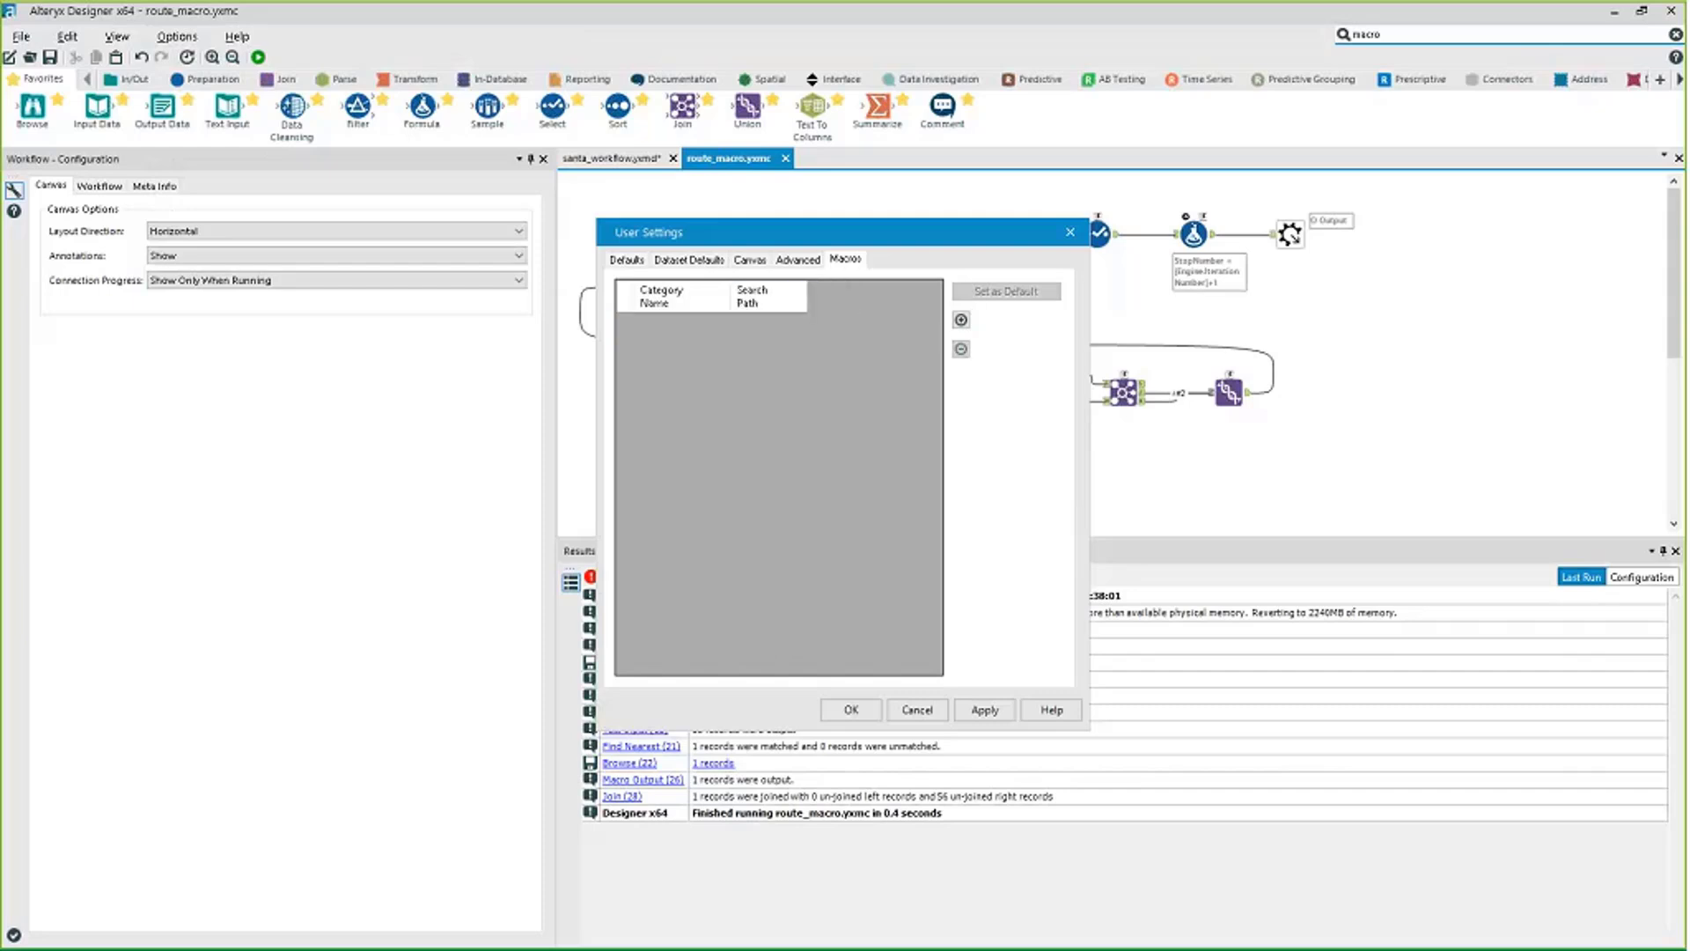
click(695, 306)
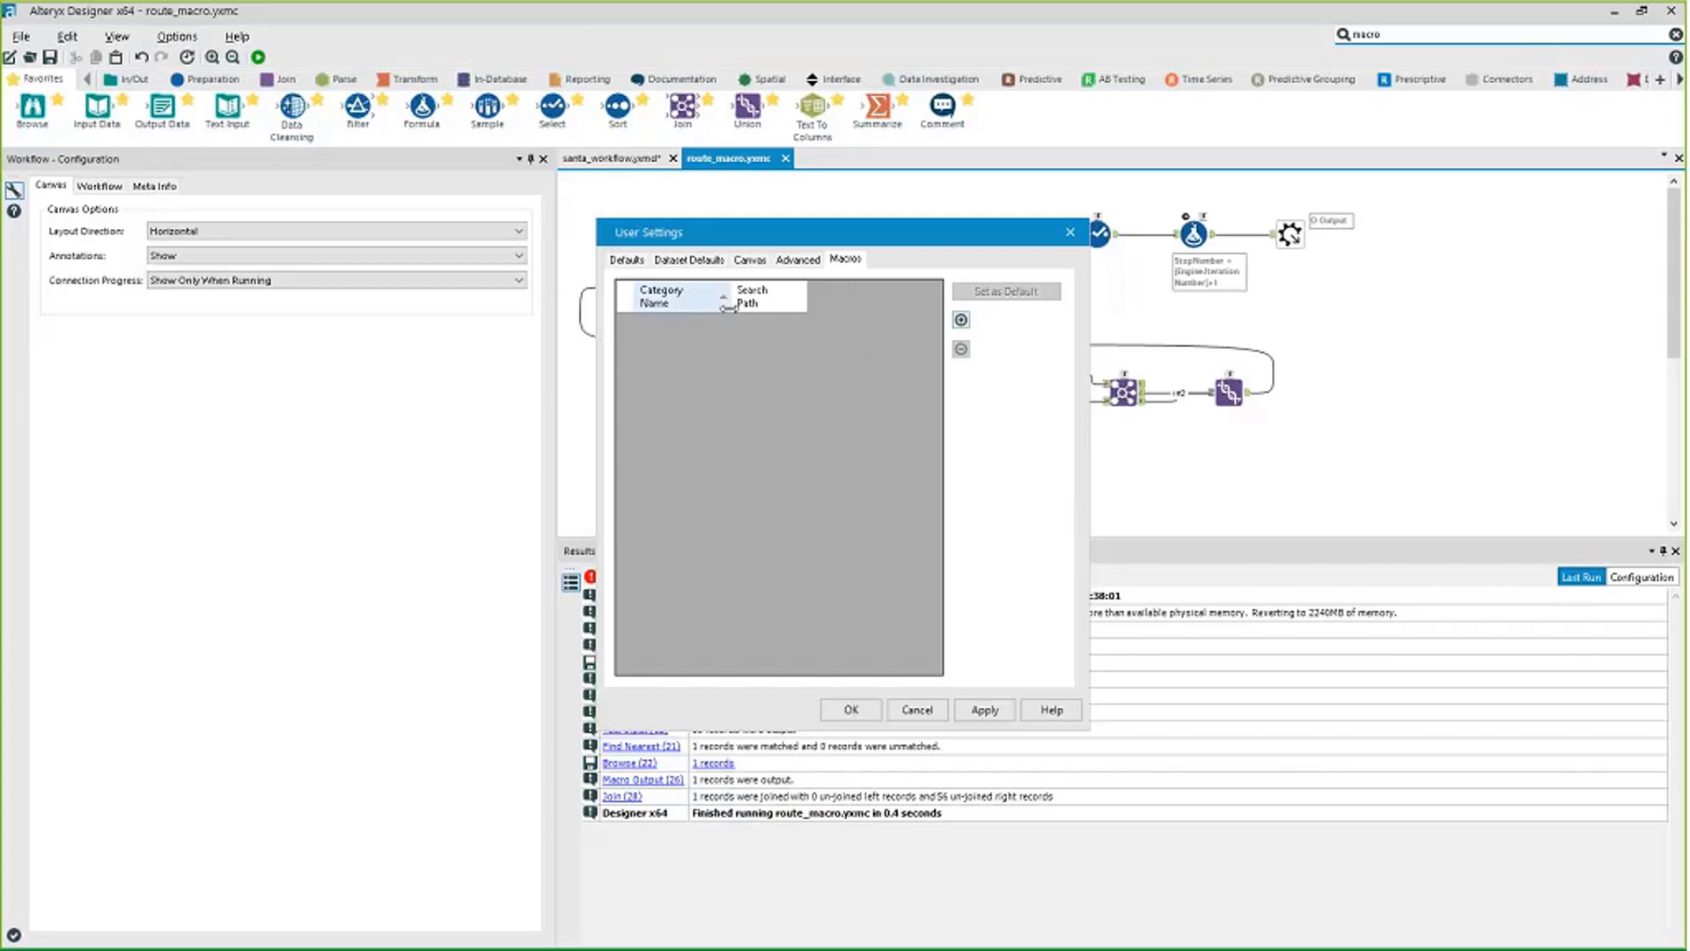
drag(727, 306, 762, 307)
Add a macro search path with category name Macros pointing to the Desktop folder, and confirm the user settings.
click(961, 320)
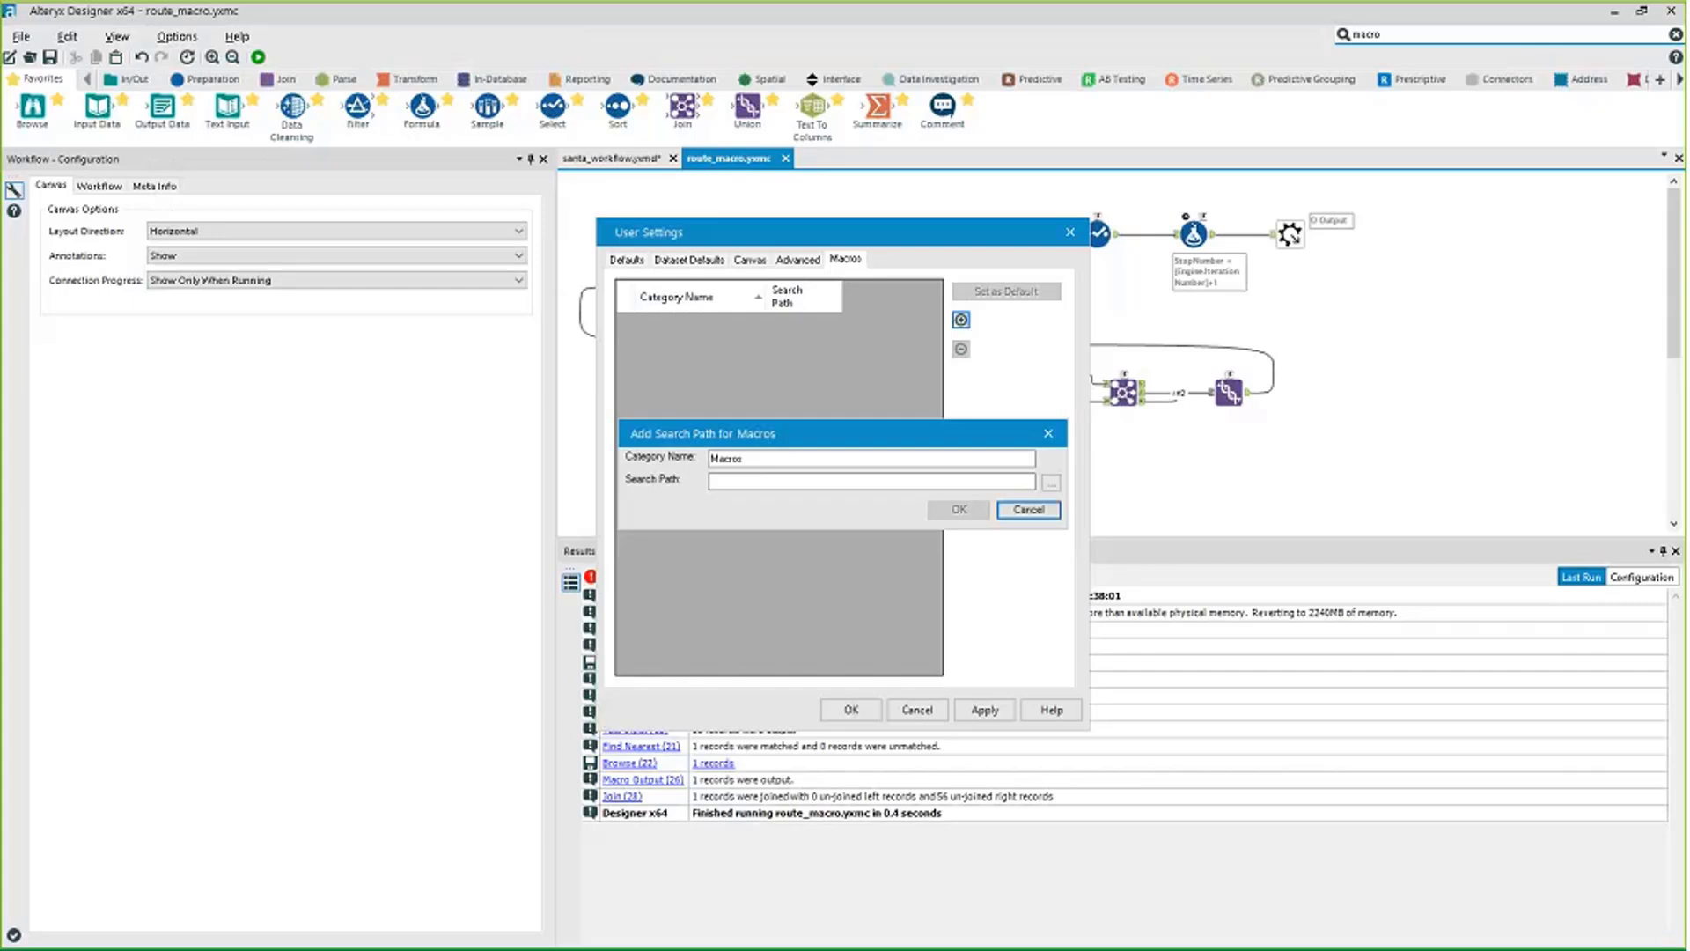
click(1051, 482)
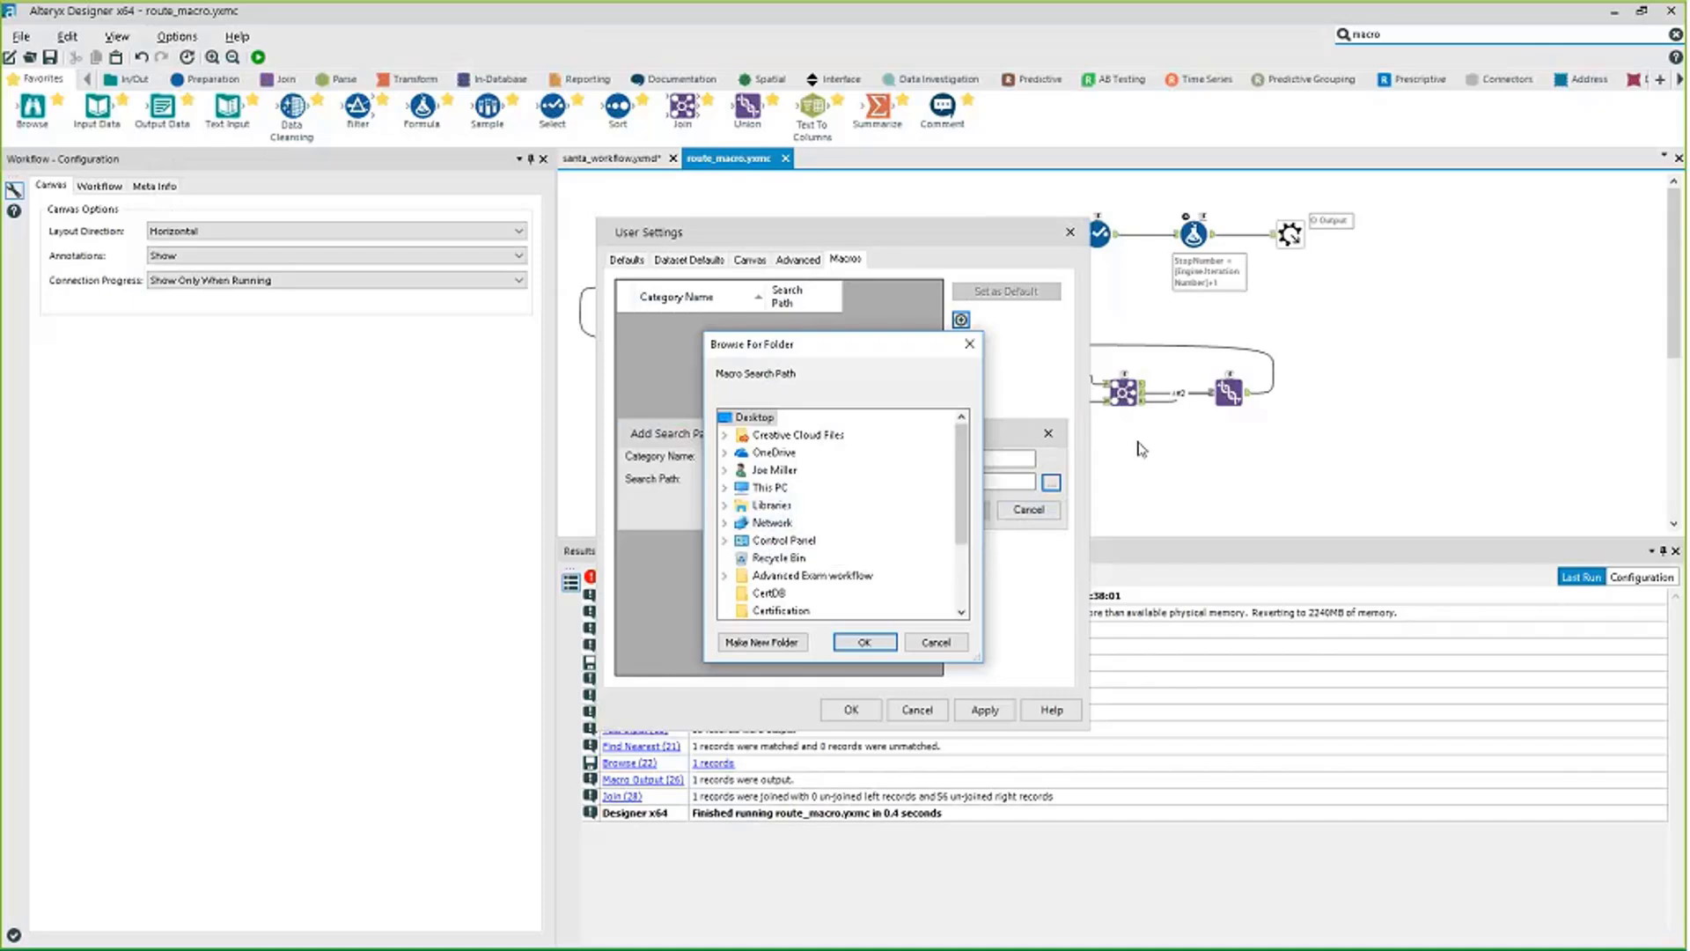
click(865, 645)
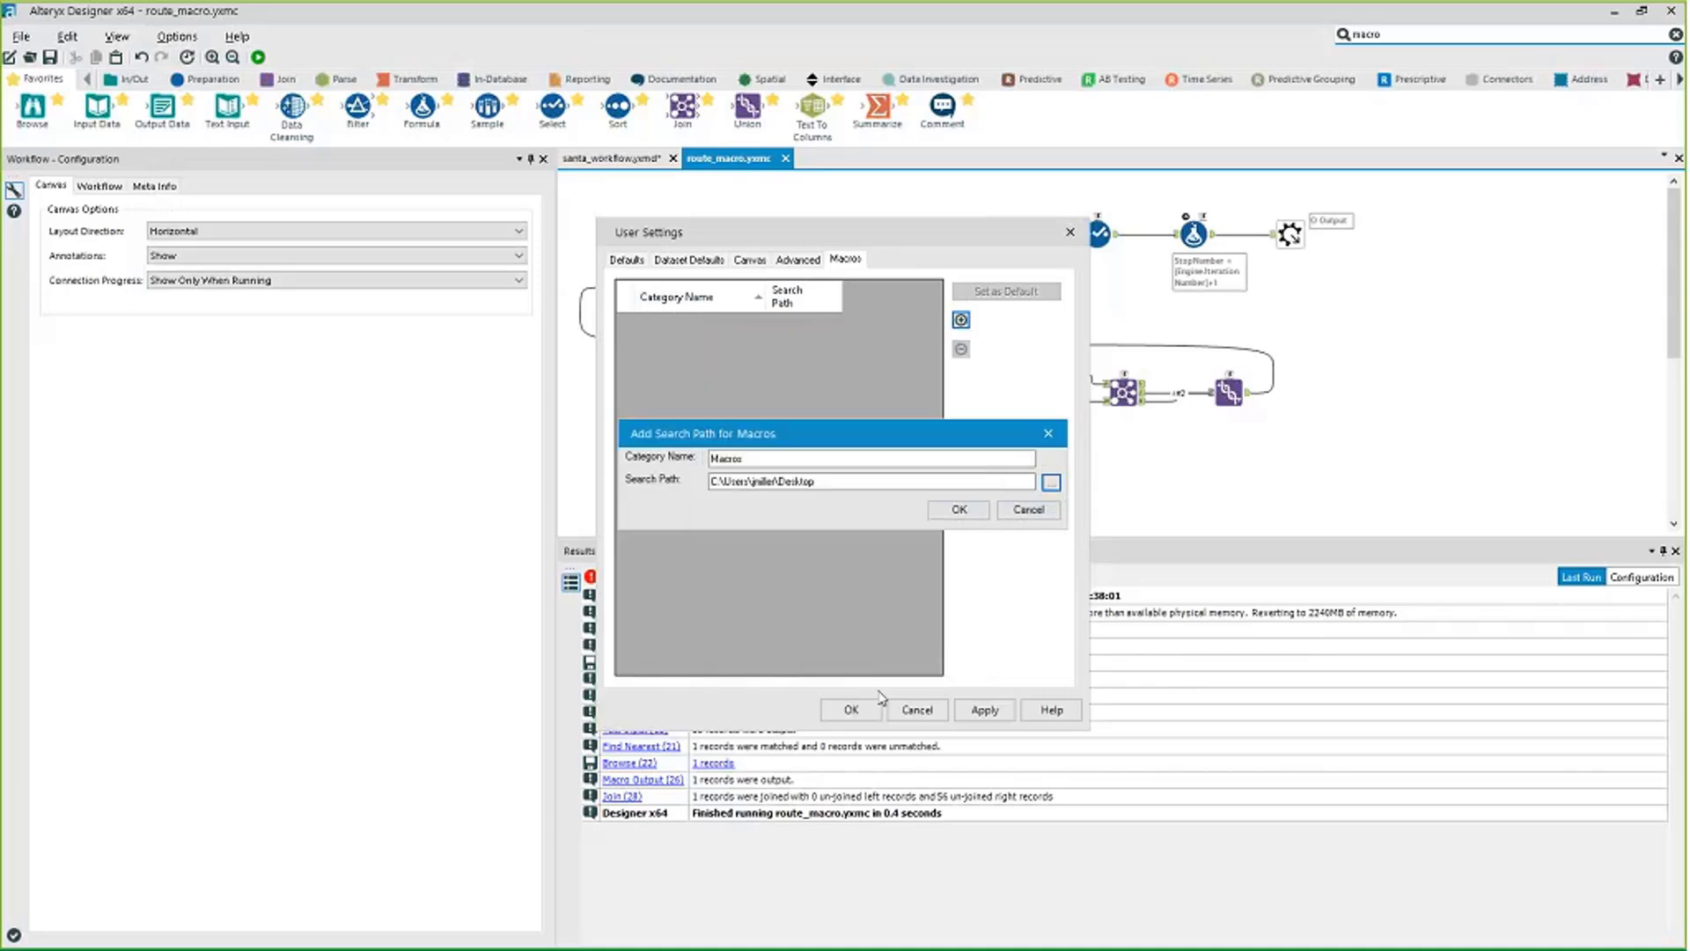
key(Return)
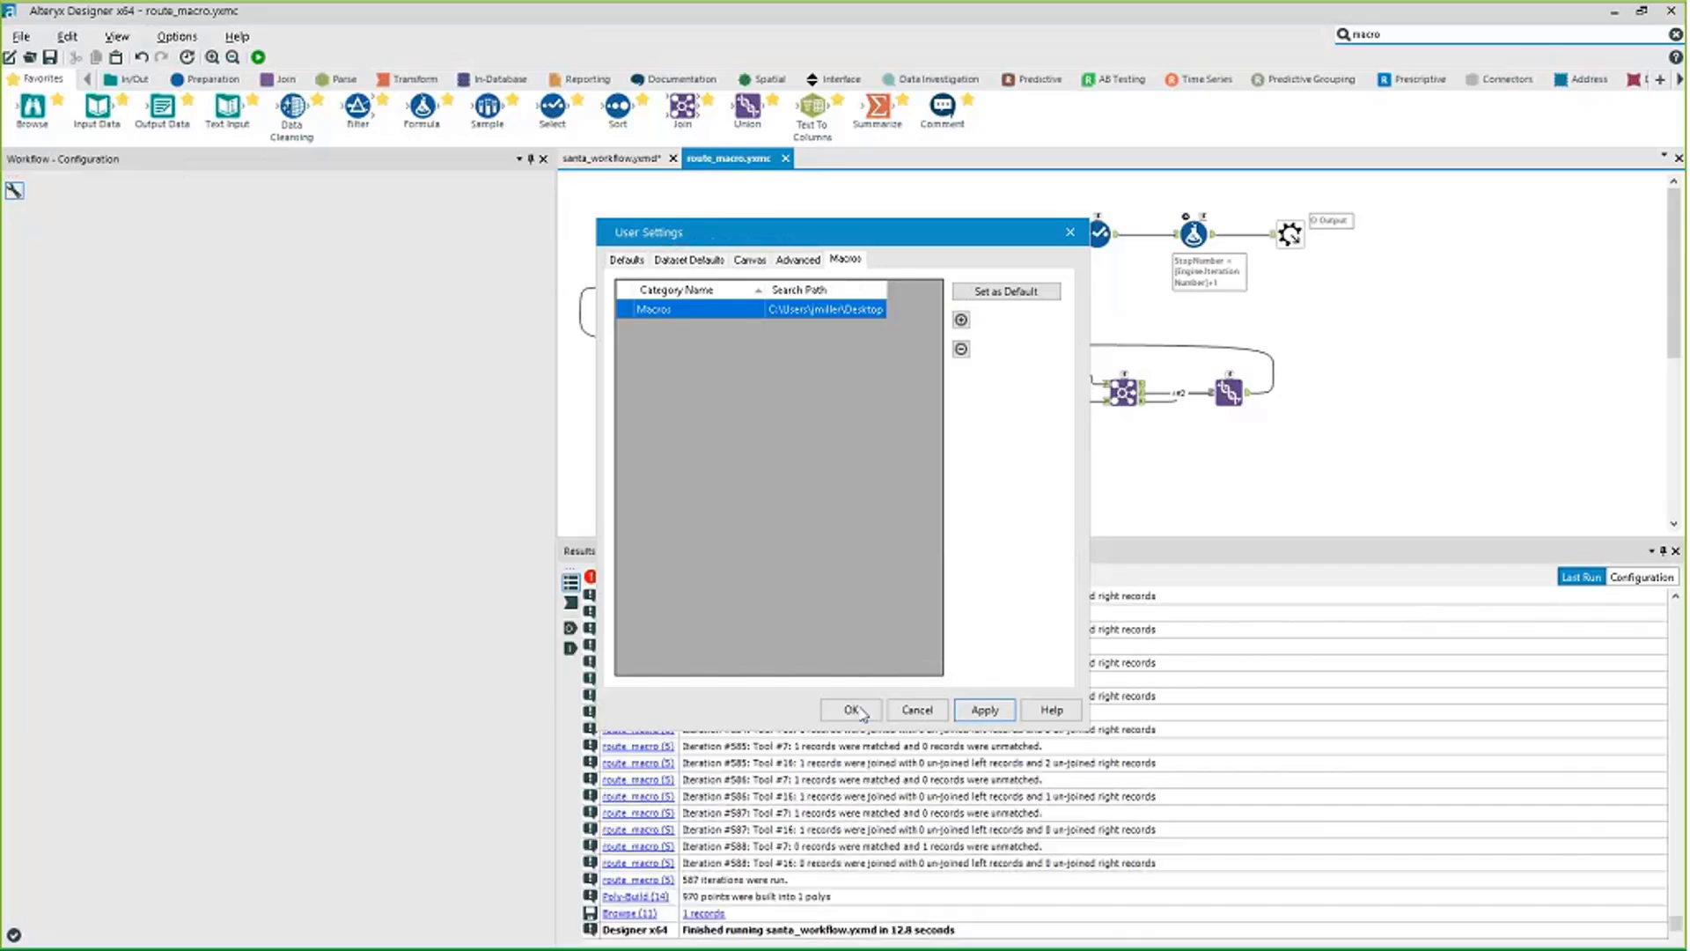
click(859, 710)
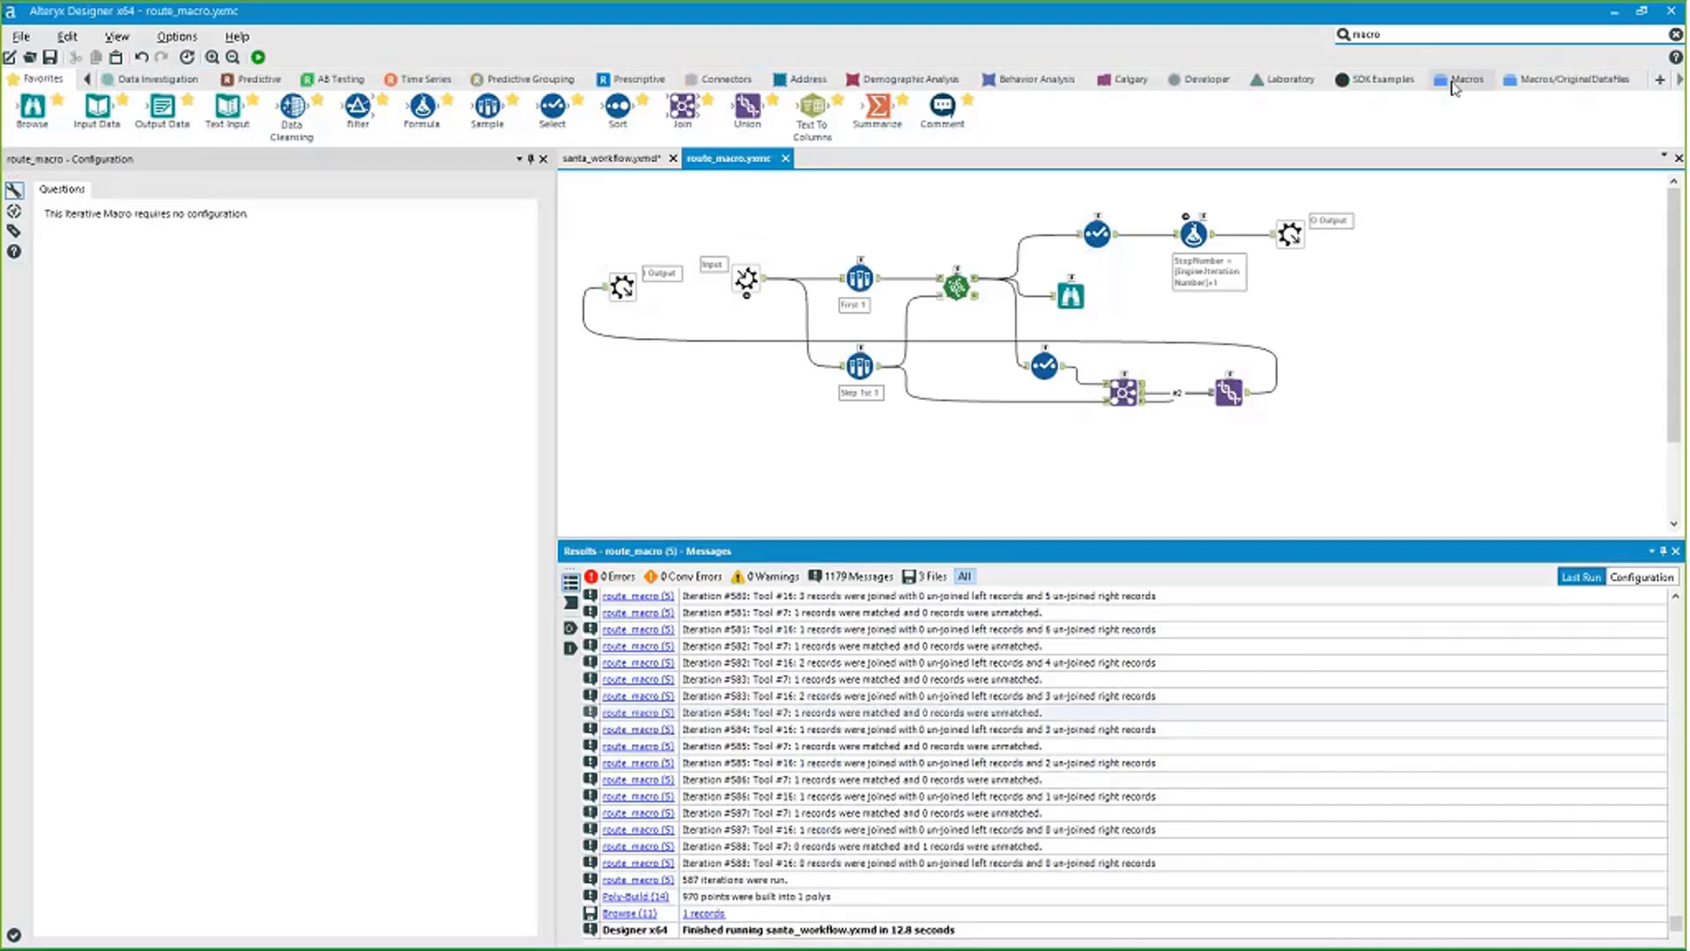
Show the Macros tool category and preview the route_macro tool in it.
click(1461, 79)
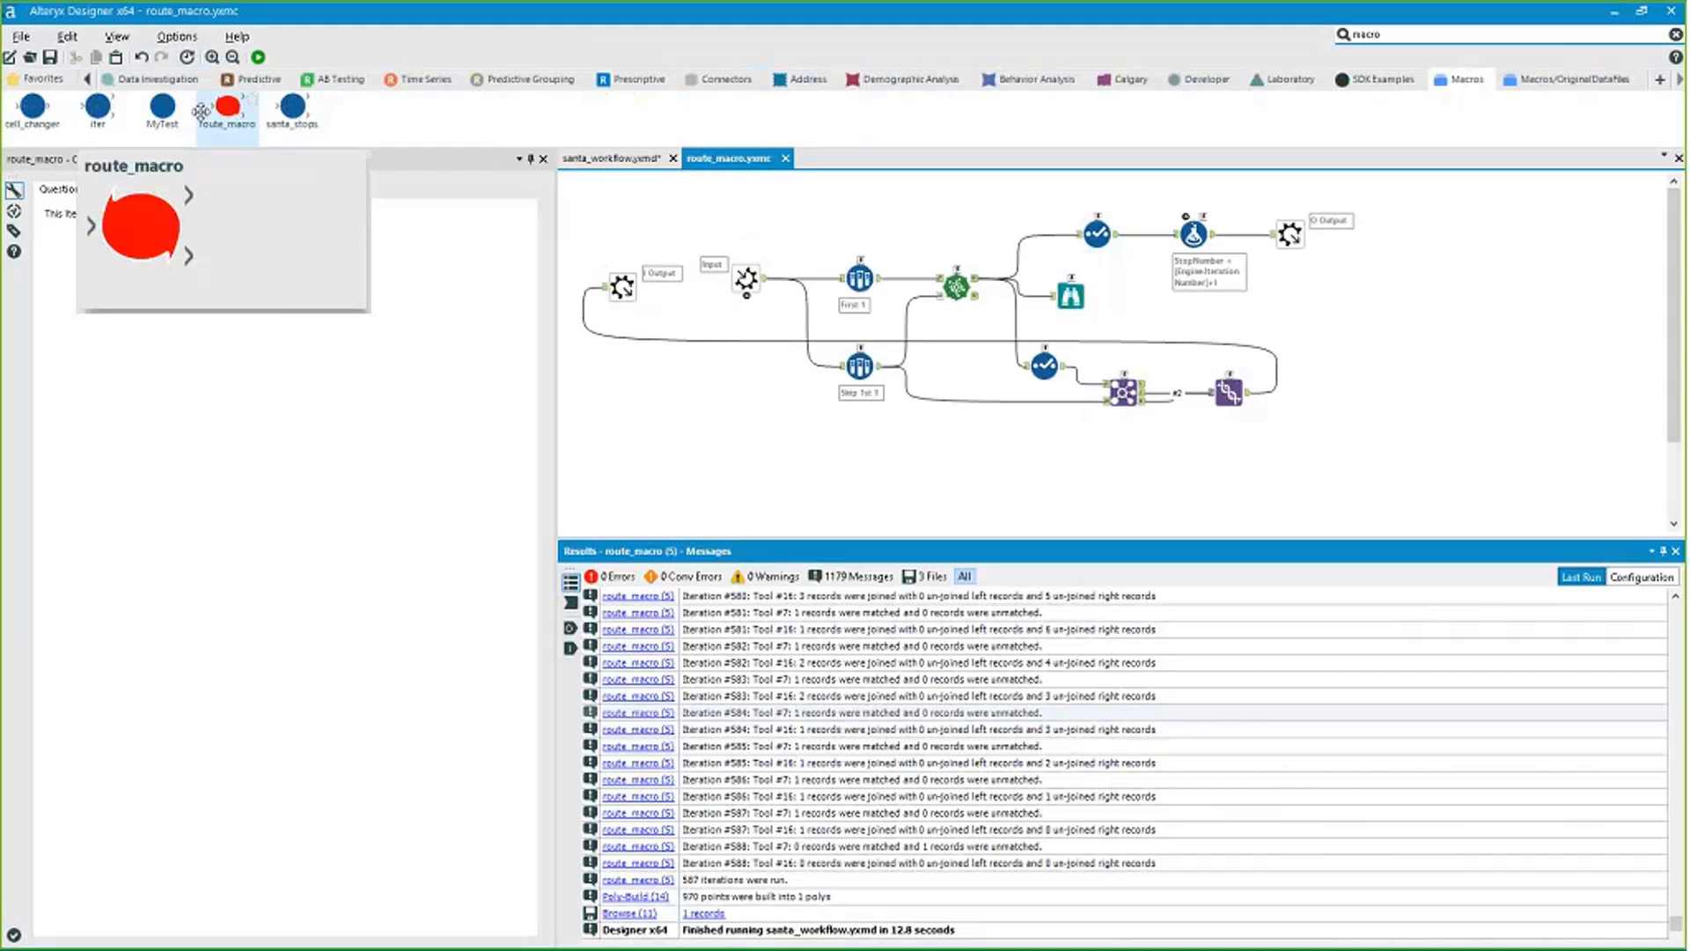
drag(202, 110, 275, 156)
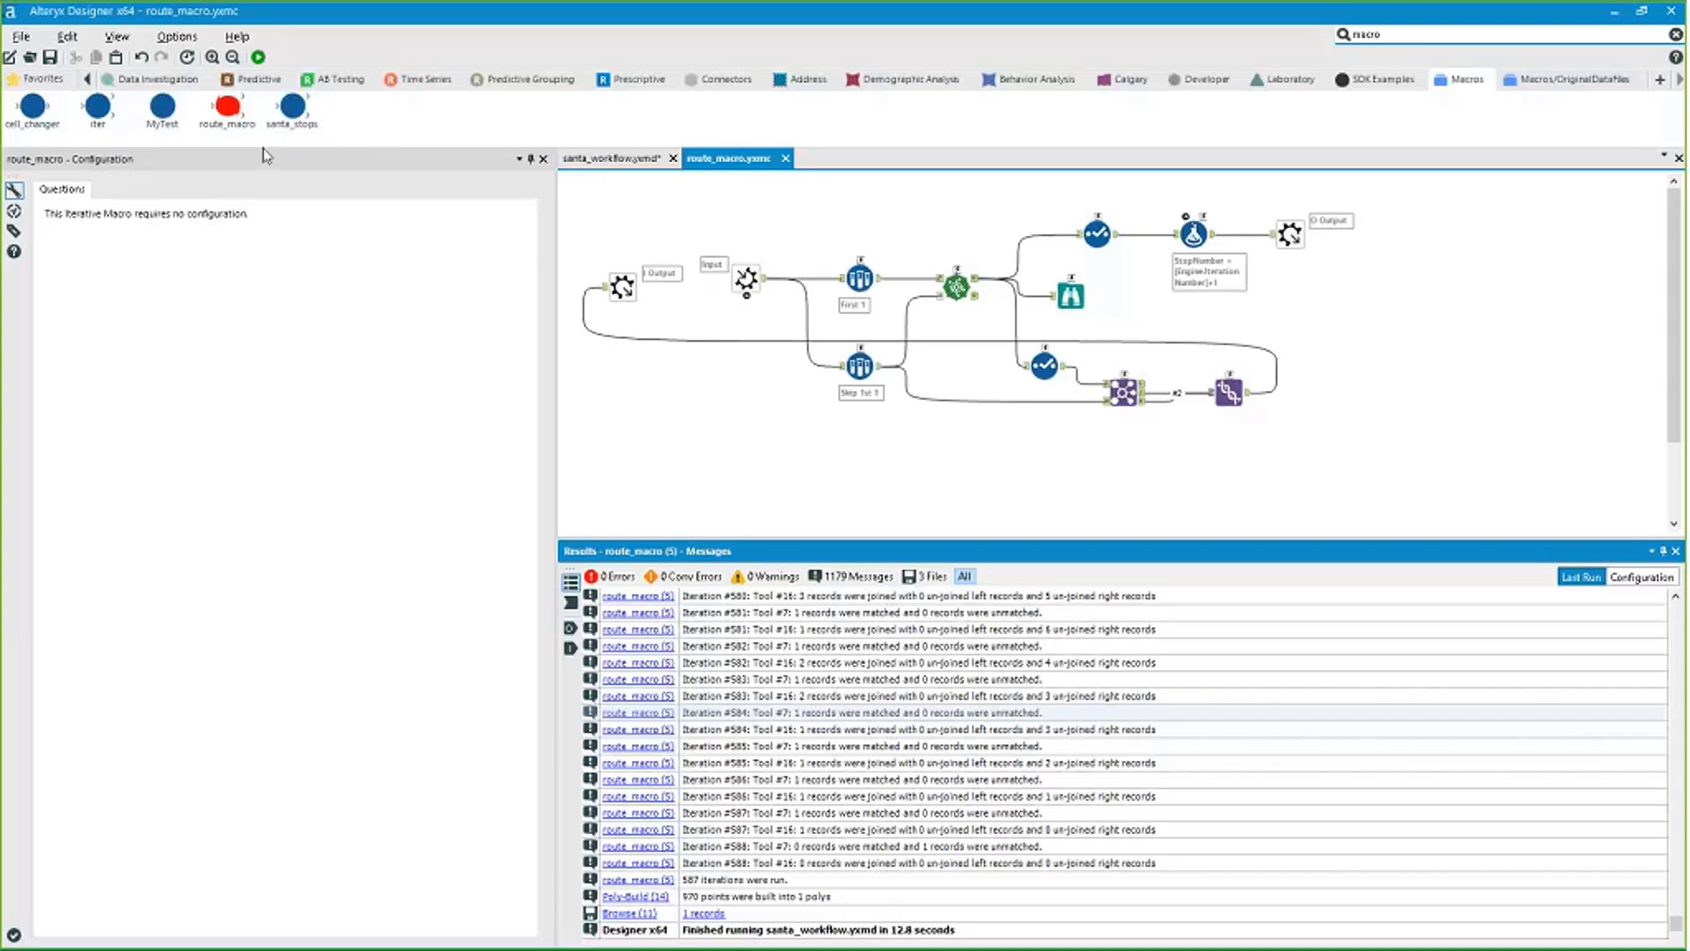
click(861, 468)
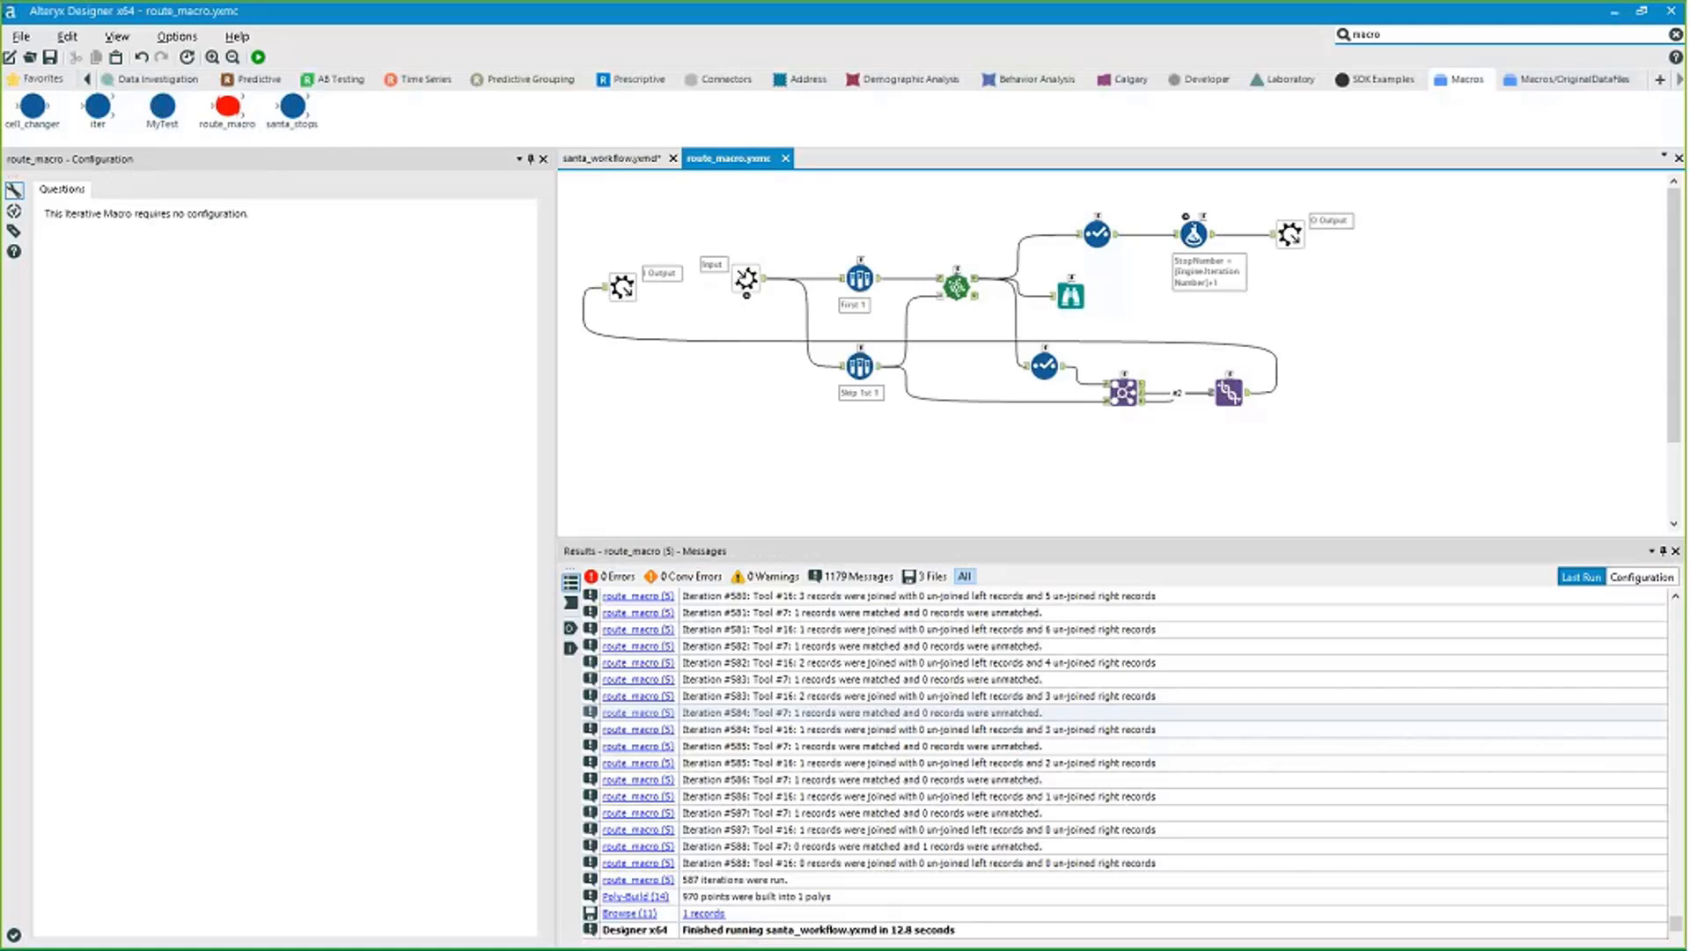
Save route_macro with Spatial as the tool palette category in its meta info, and display the Spatial tools.
click(648, 163)
click(976, 539)
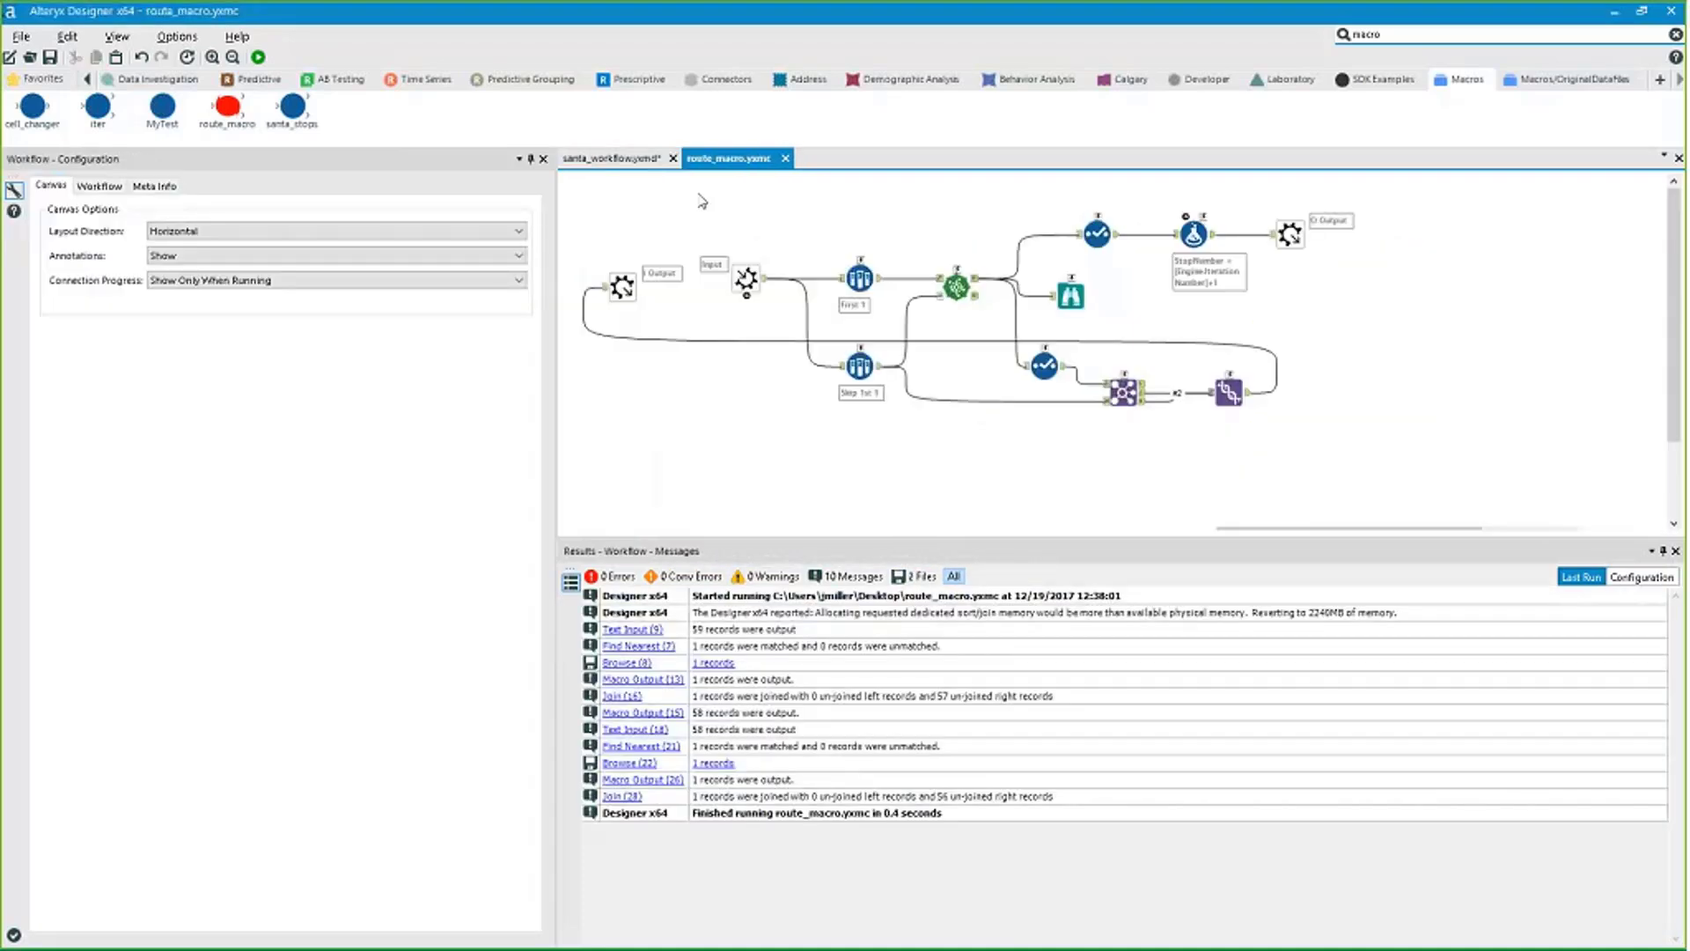
click(97, 186)
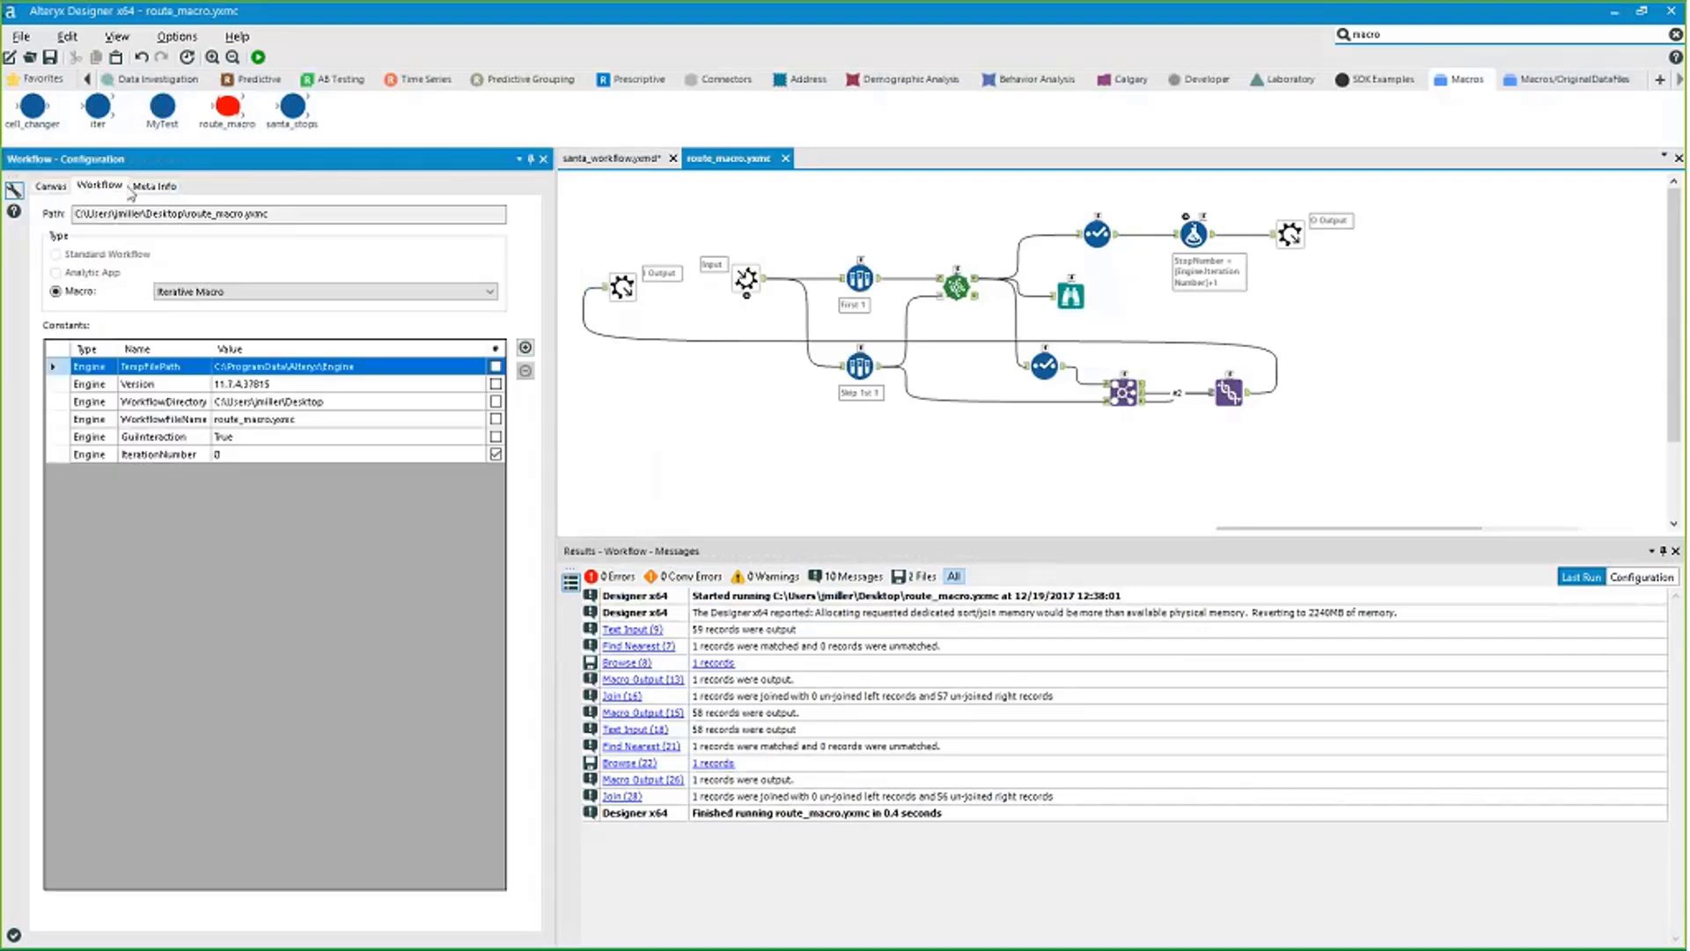
click(152, 187)
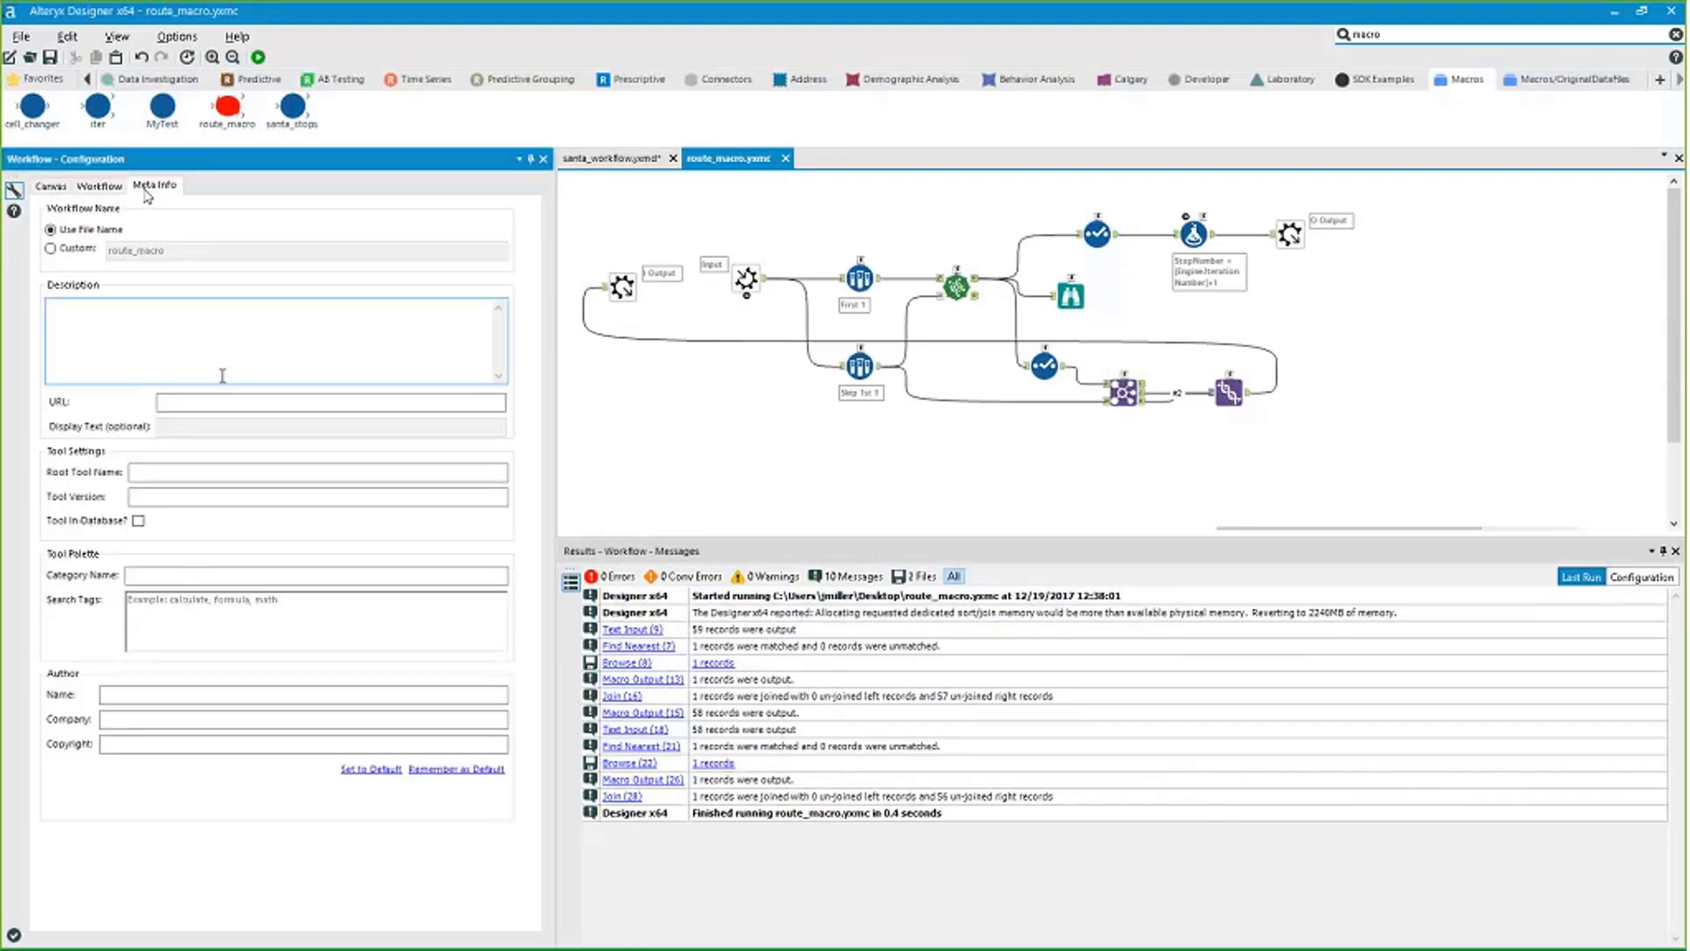
key(Tab)
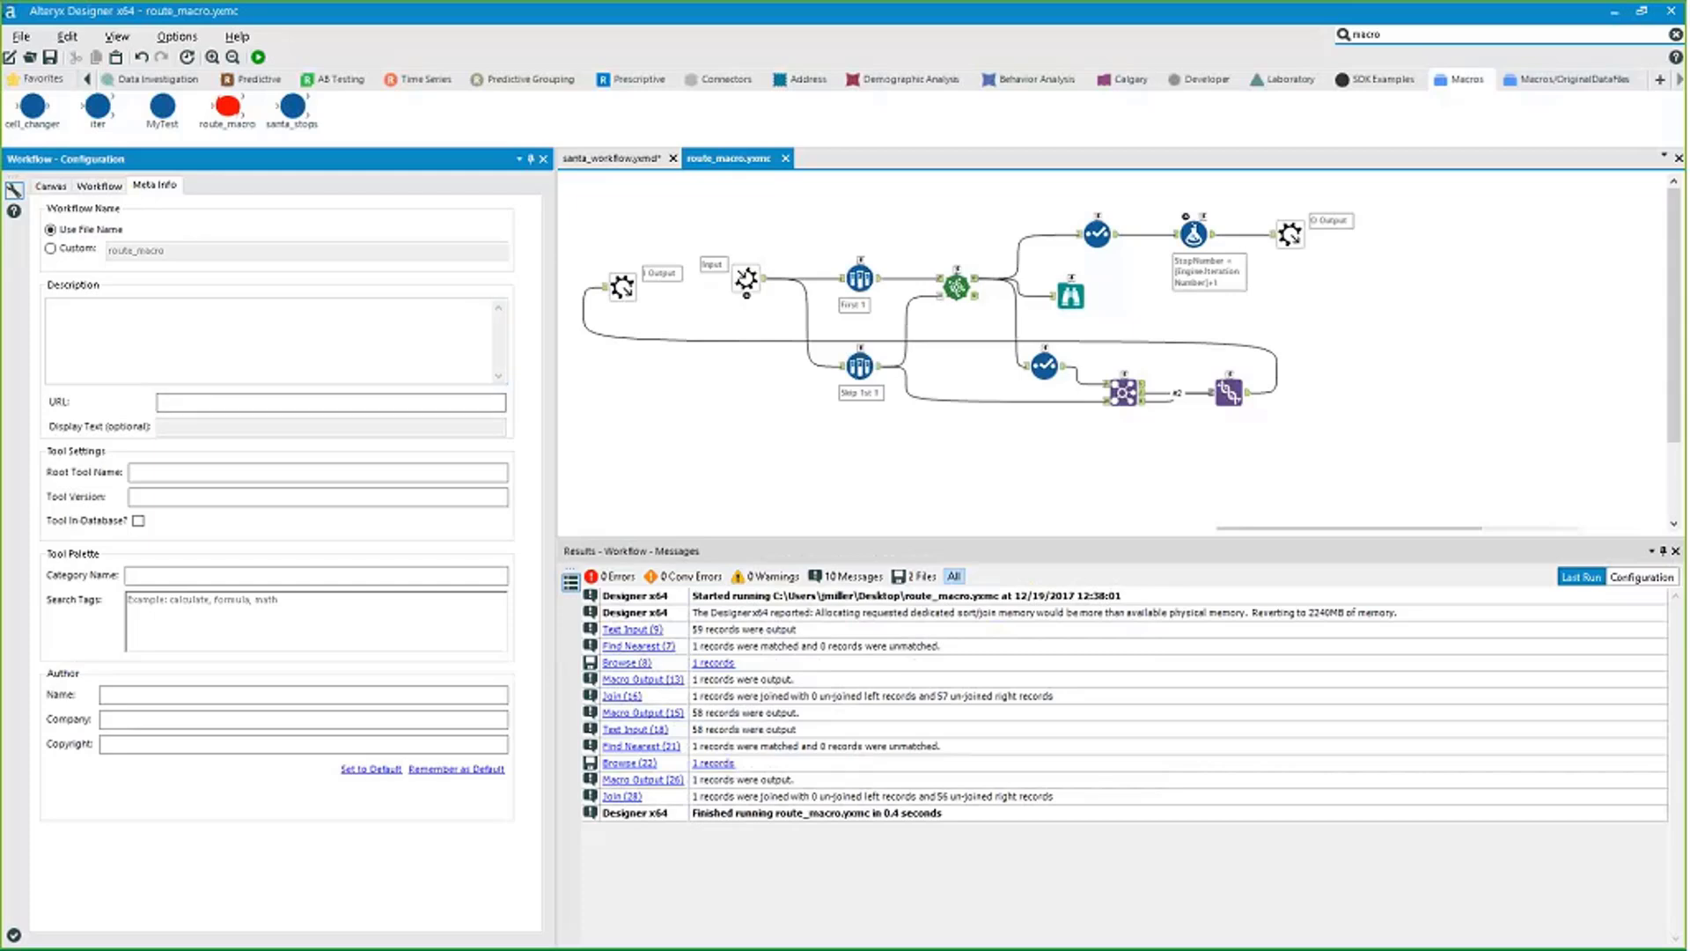
click(313, 576)
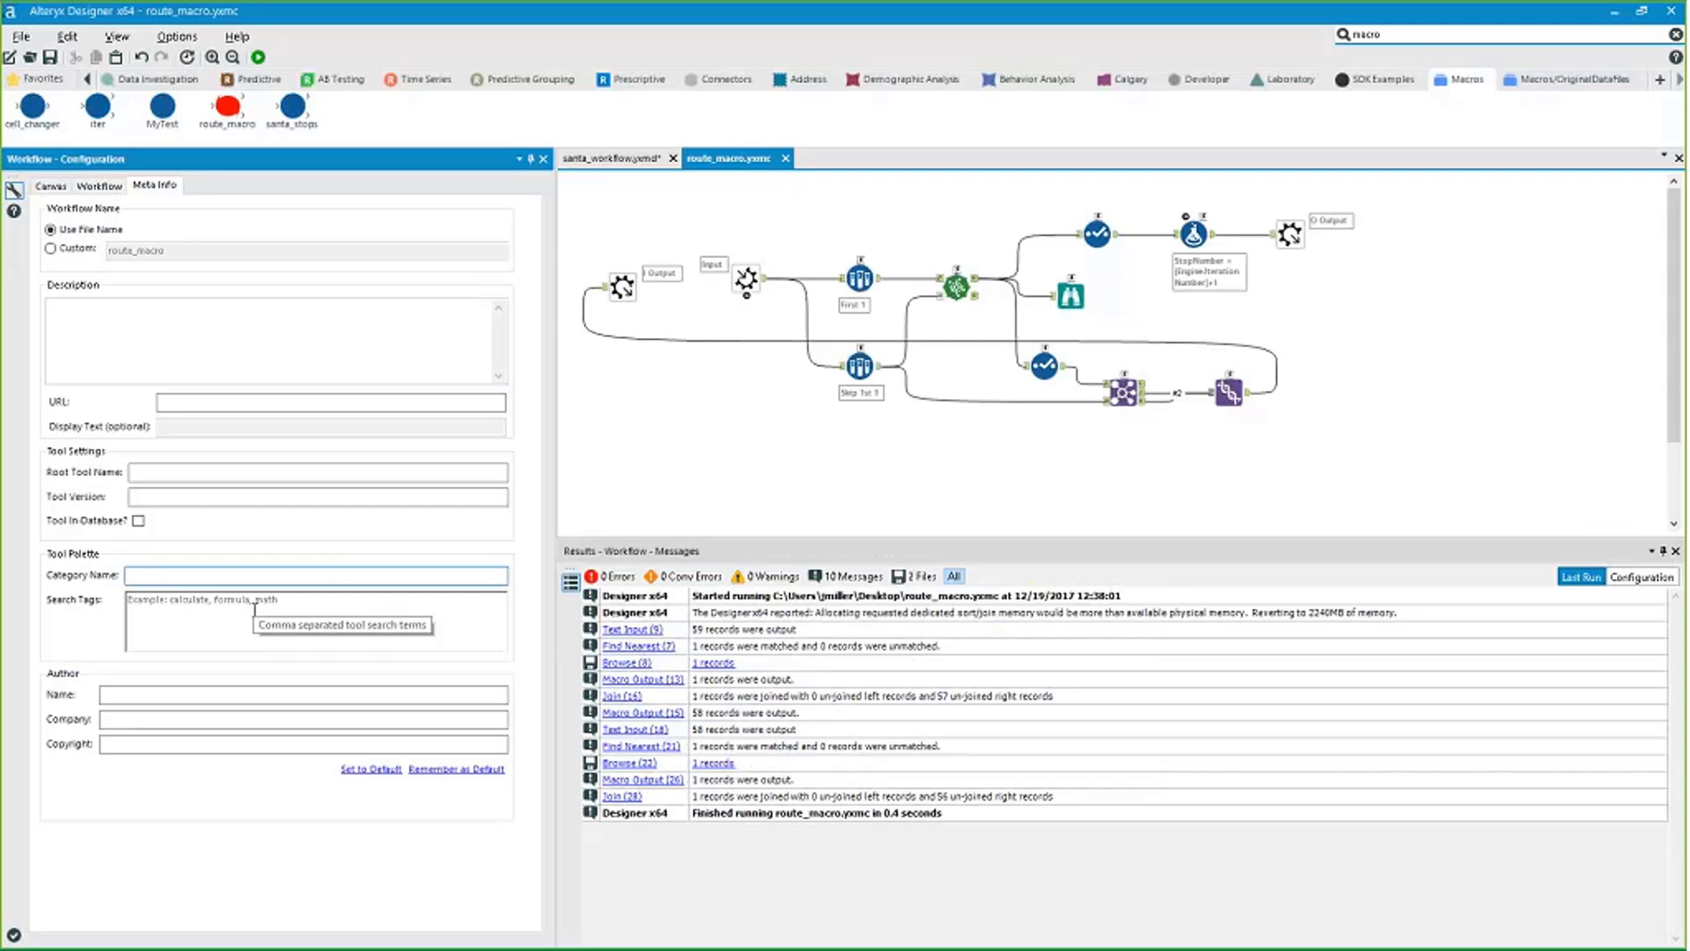
text(Sparta)
text(l)
click(683, 472)
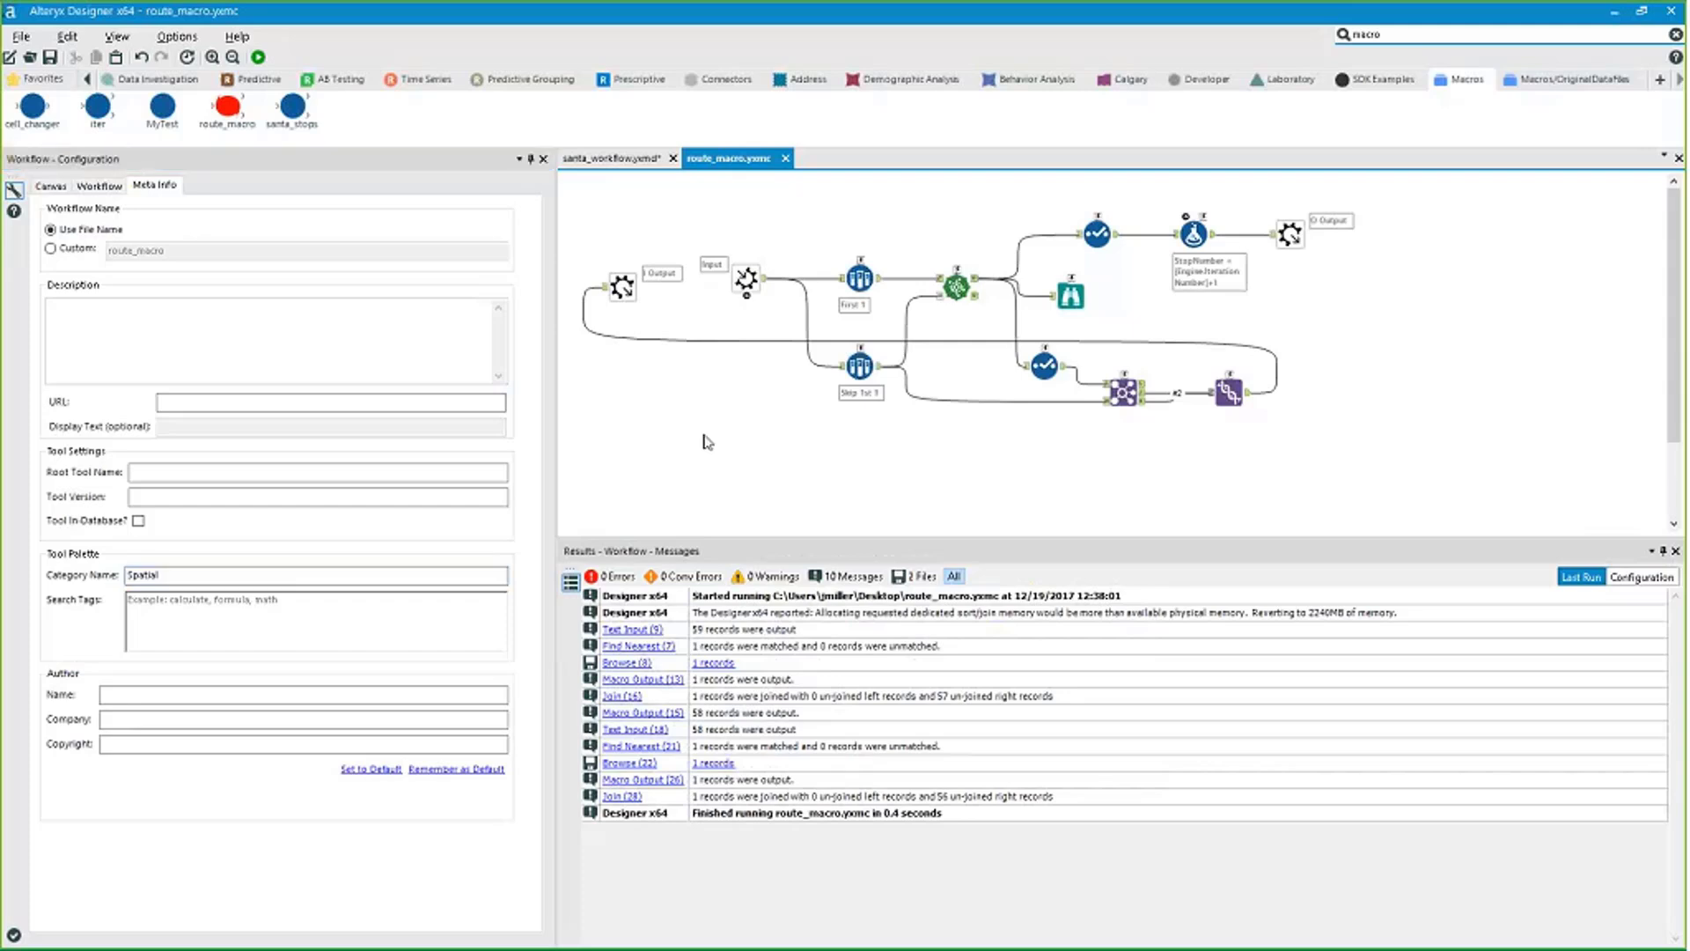
click(50, 59)
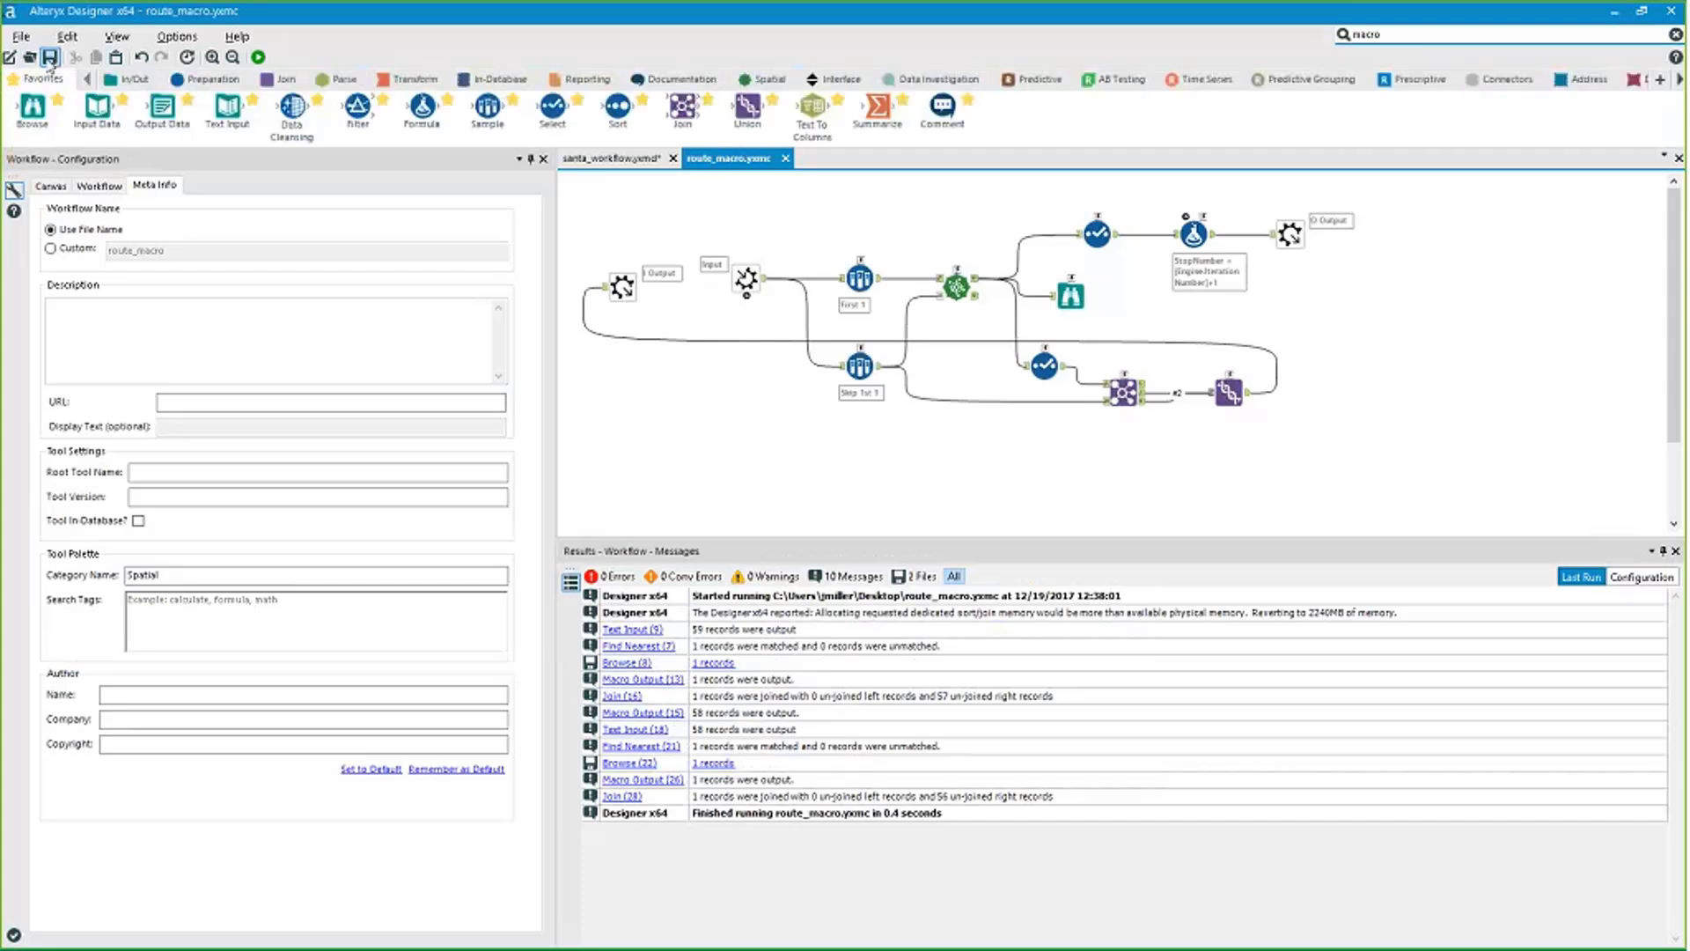
click(782, 80)
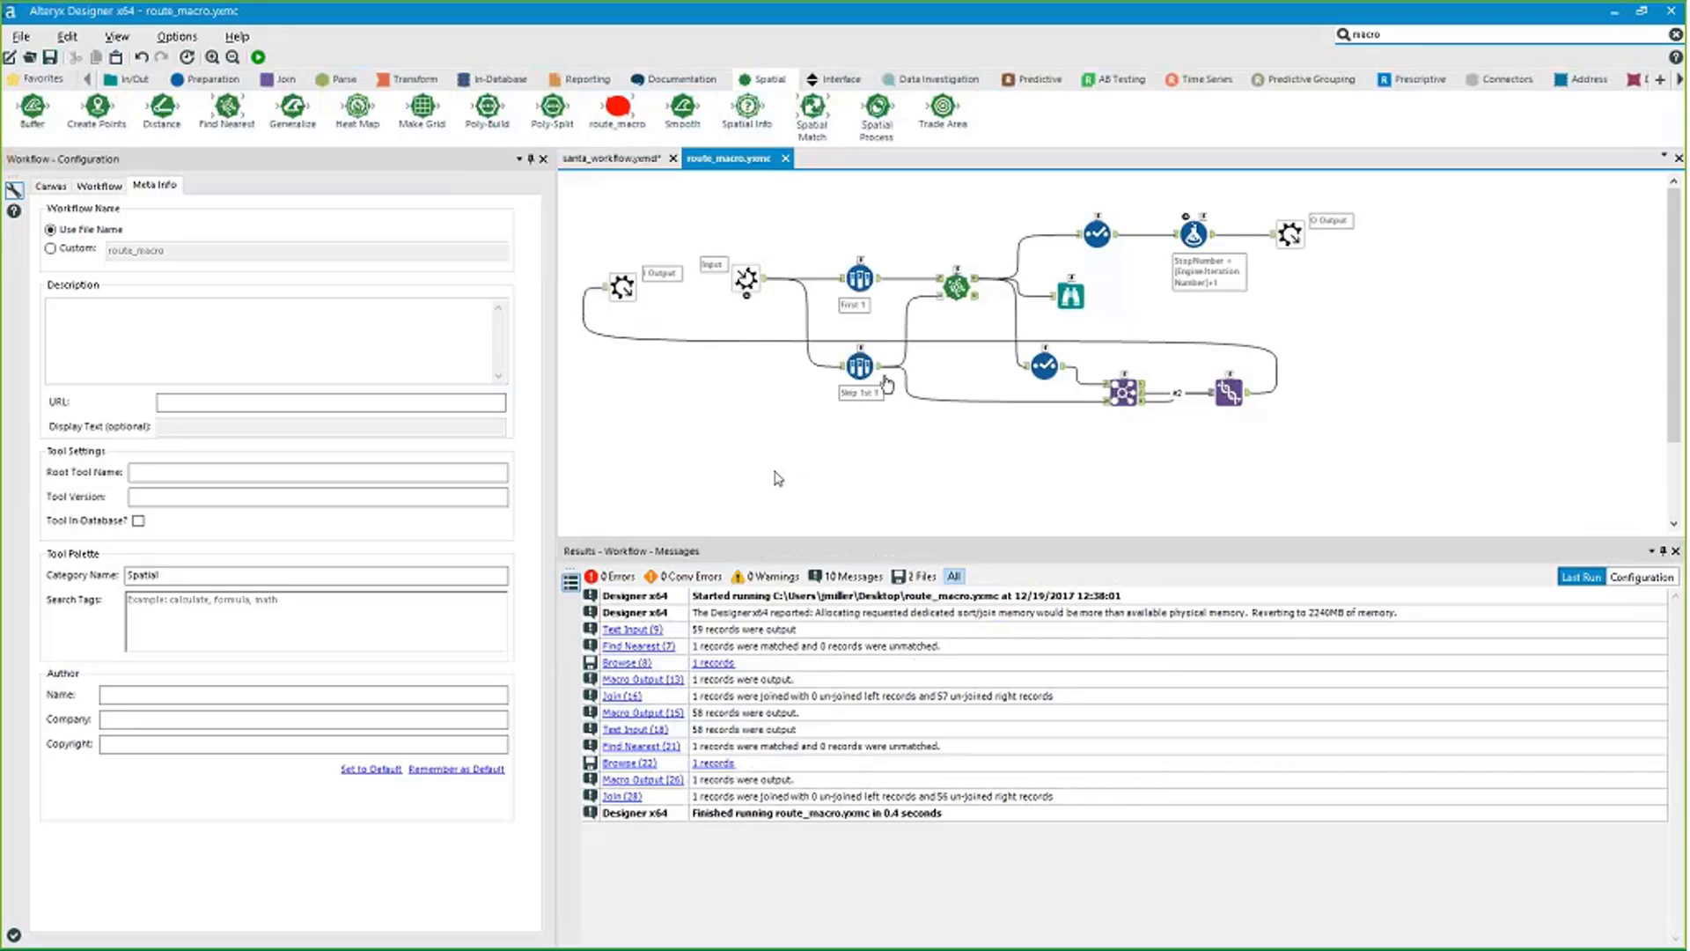
Set route_macro's search tags to "This finds the best route to visit and deliver gifts to all children." and save the macro.
click(317, 621)
text(This)
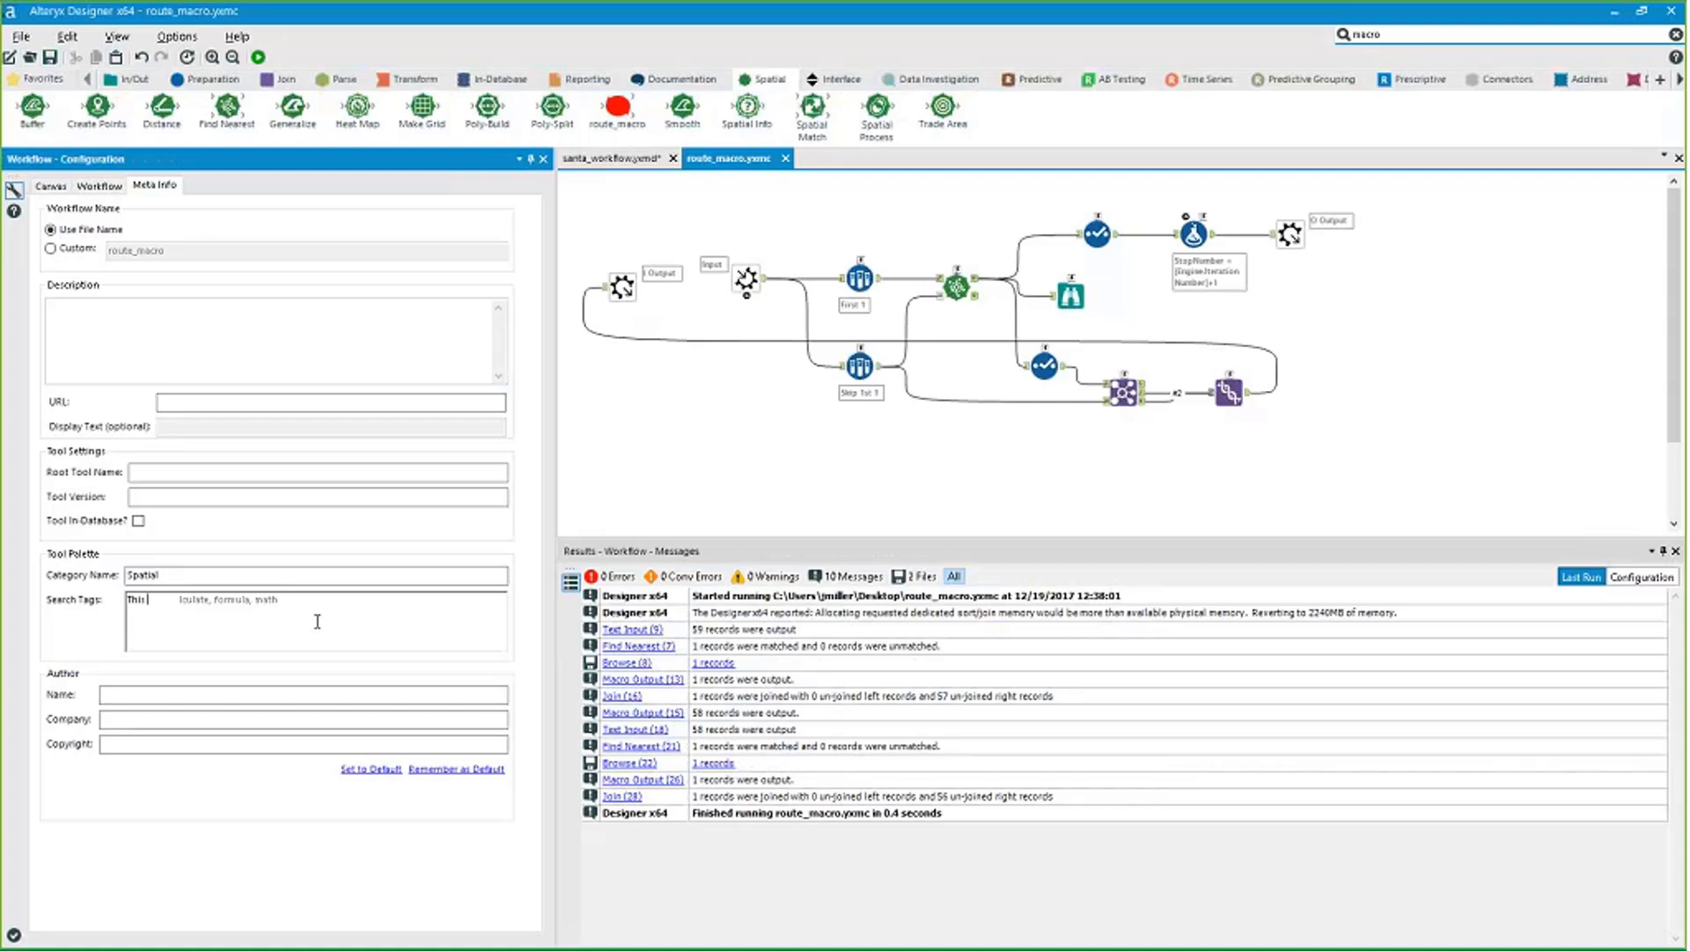
text( finds the best route to visit and deliver gifts to all children.)
click(50, 57)
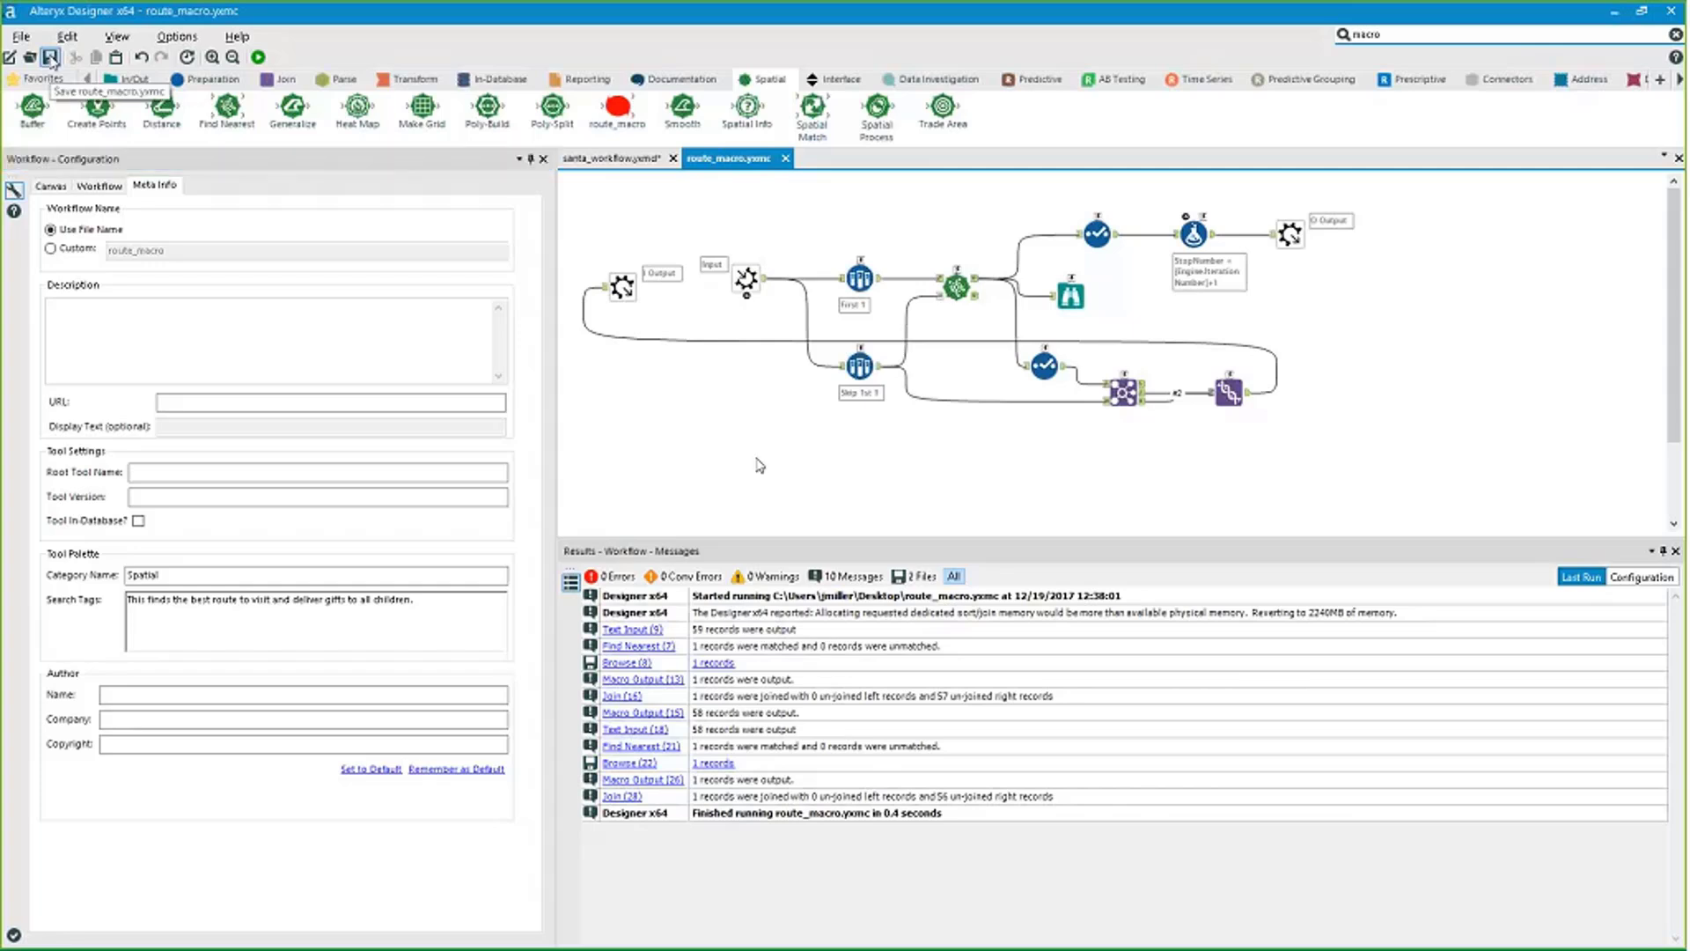
Display the Spatial tools, and view the First 1 sample tool and the macro input on the canvas.
click(40, 78)
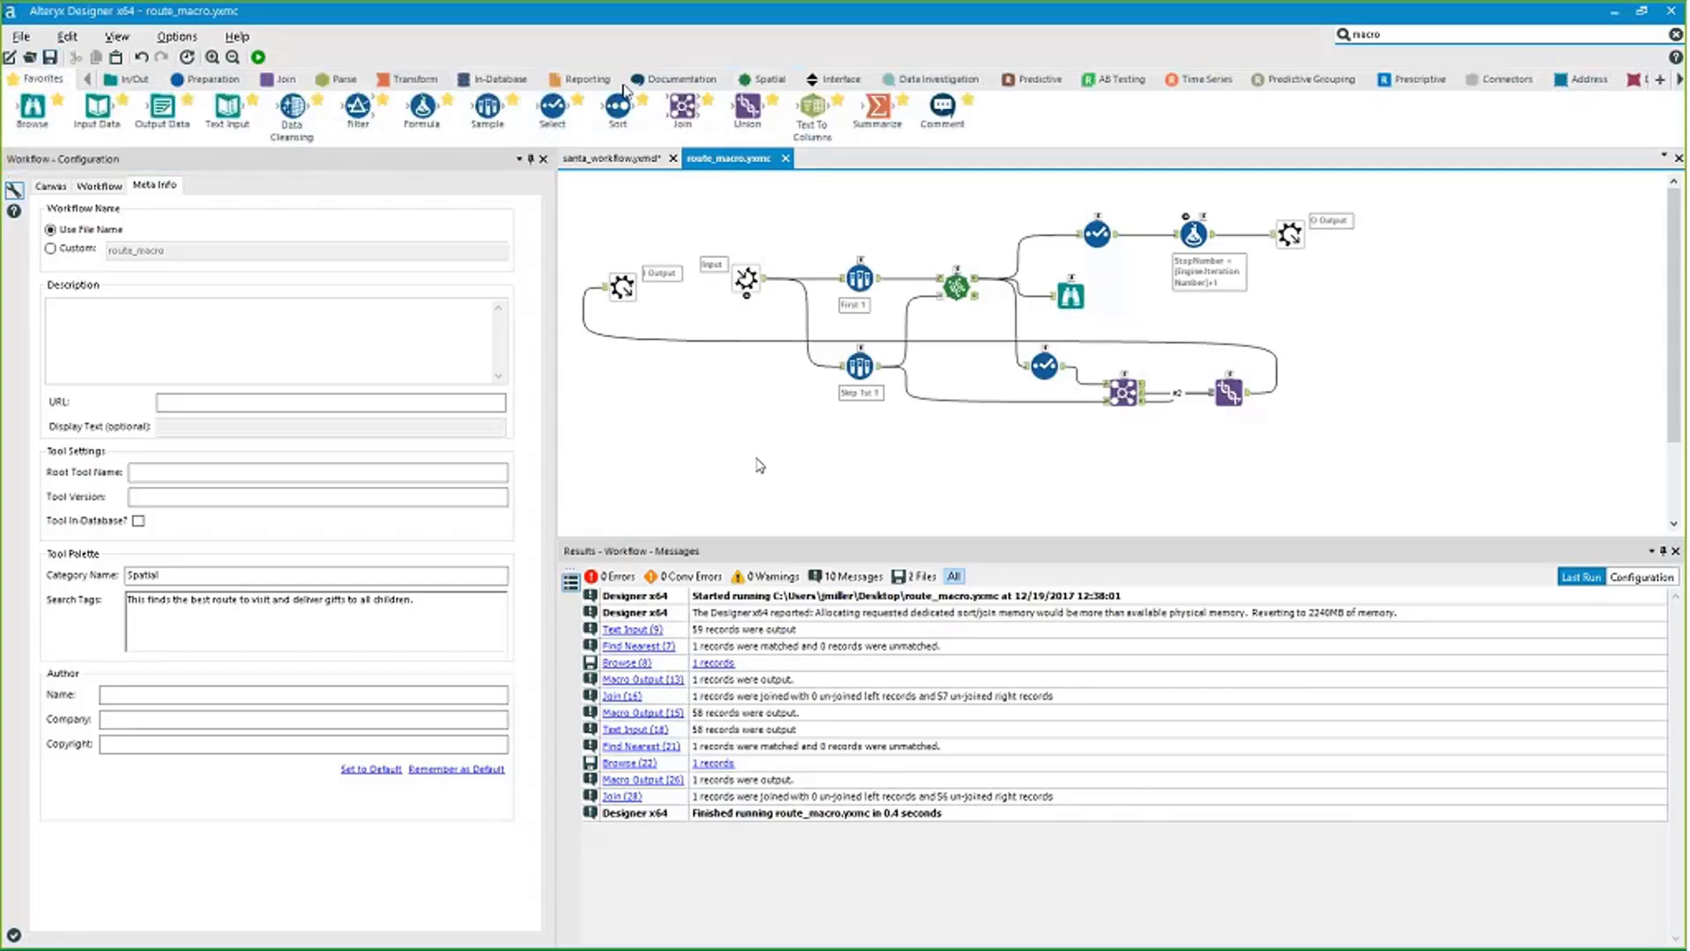
click(764, 78)
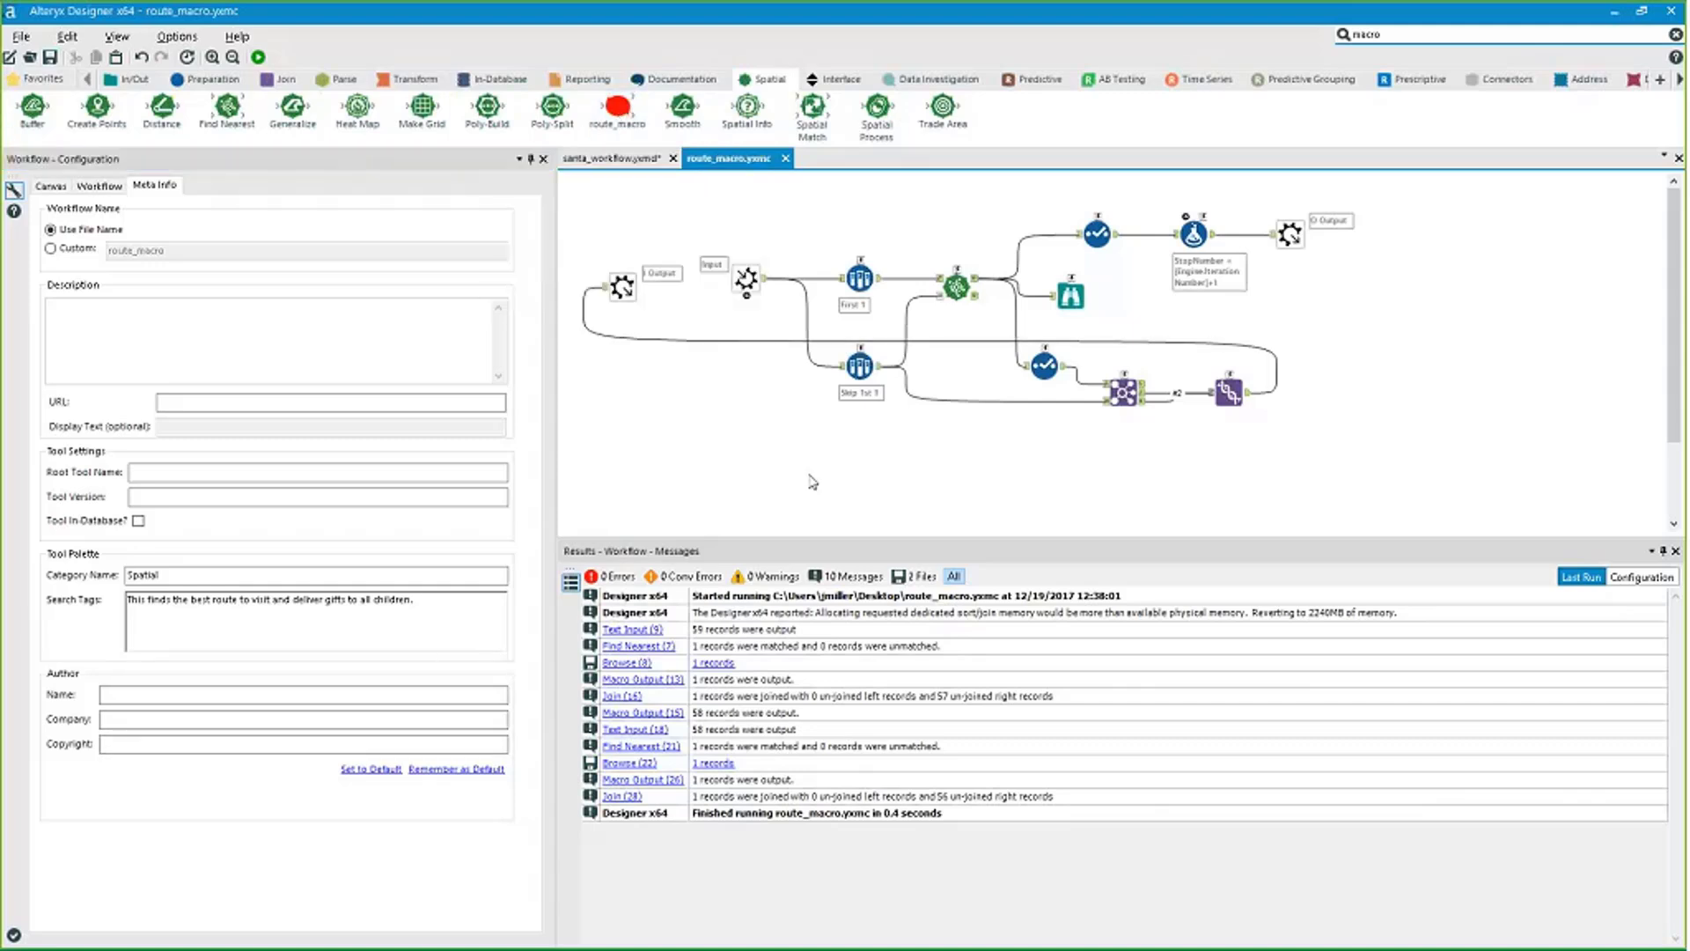
click(860, 278)
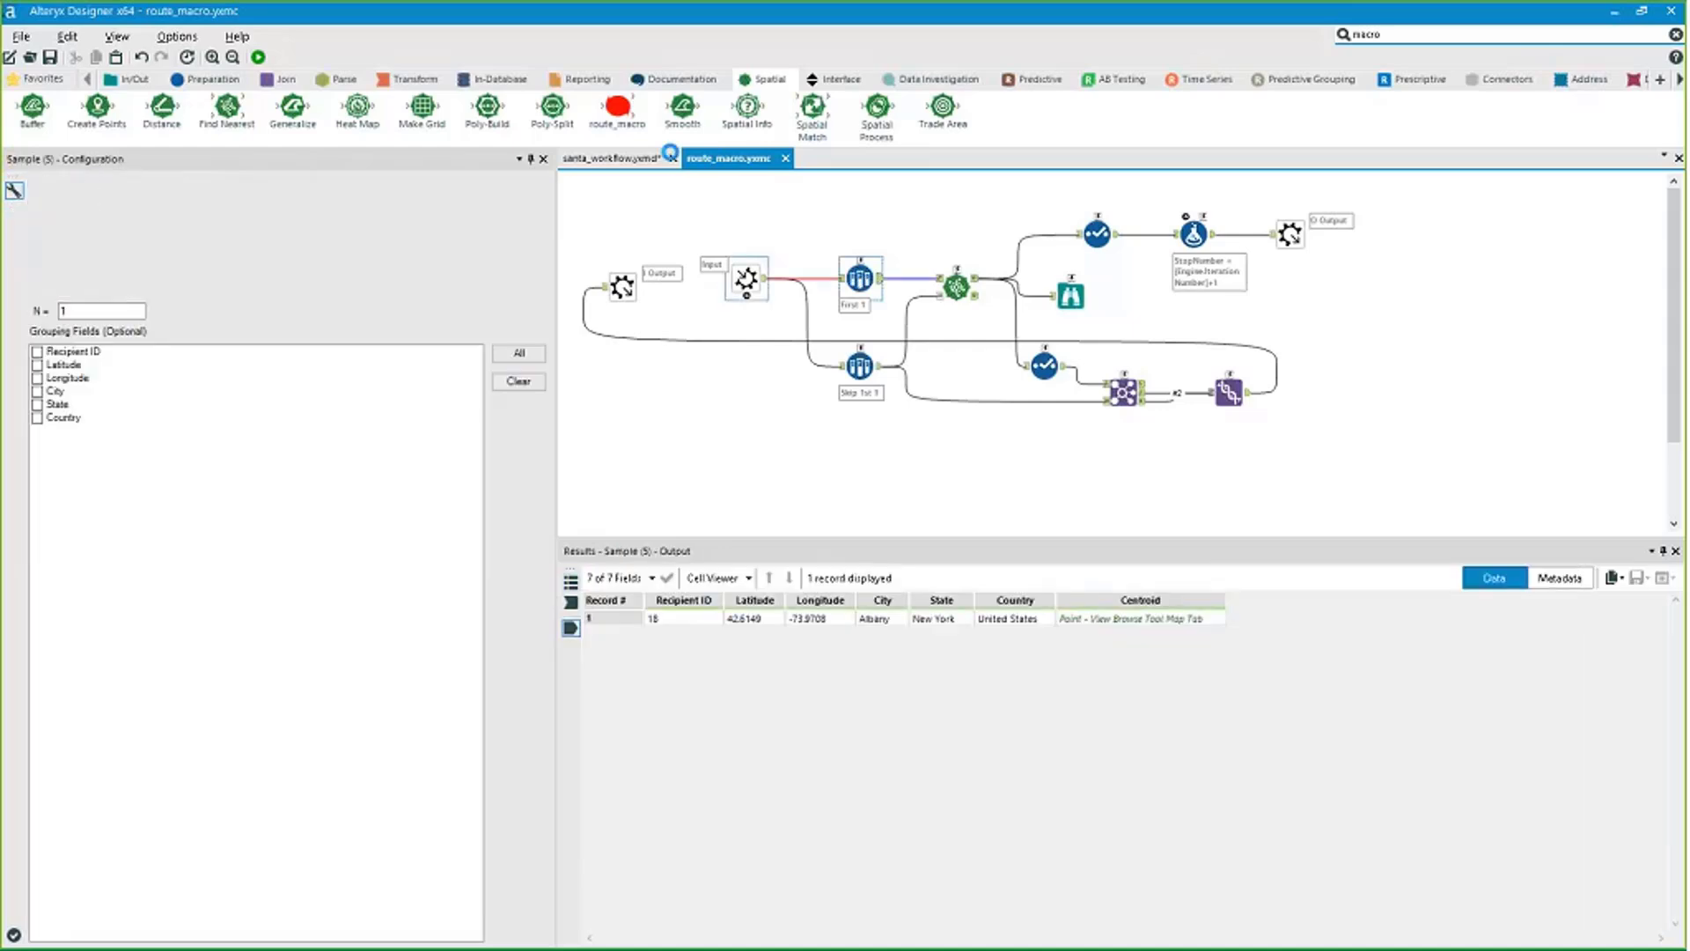
click(746, 278)
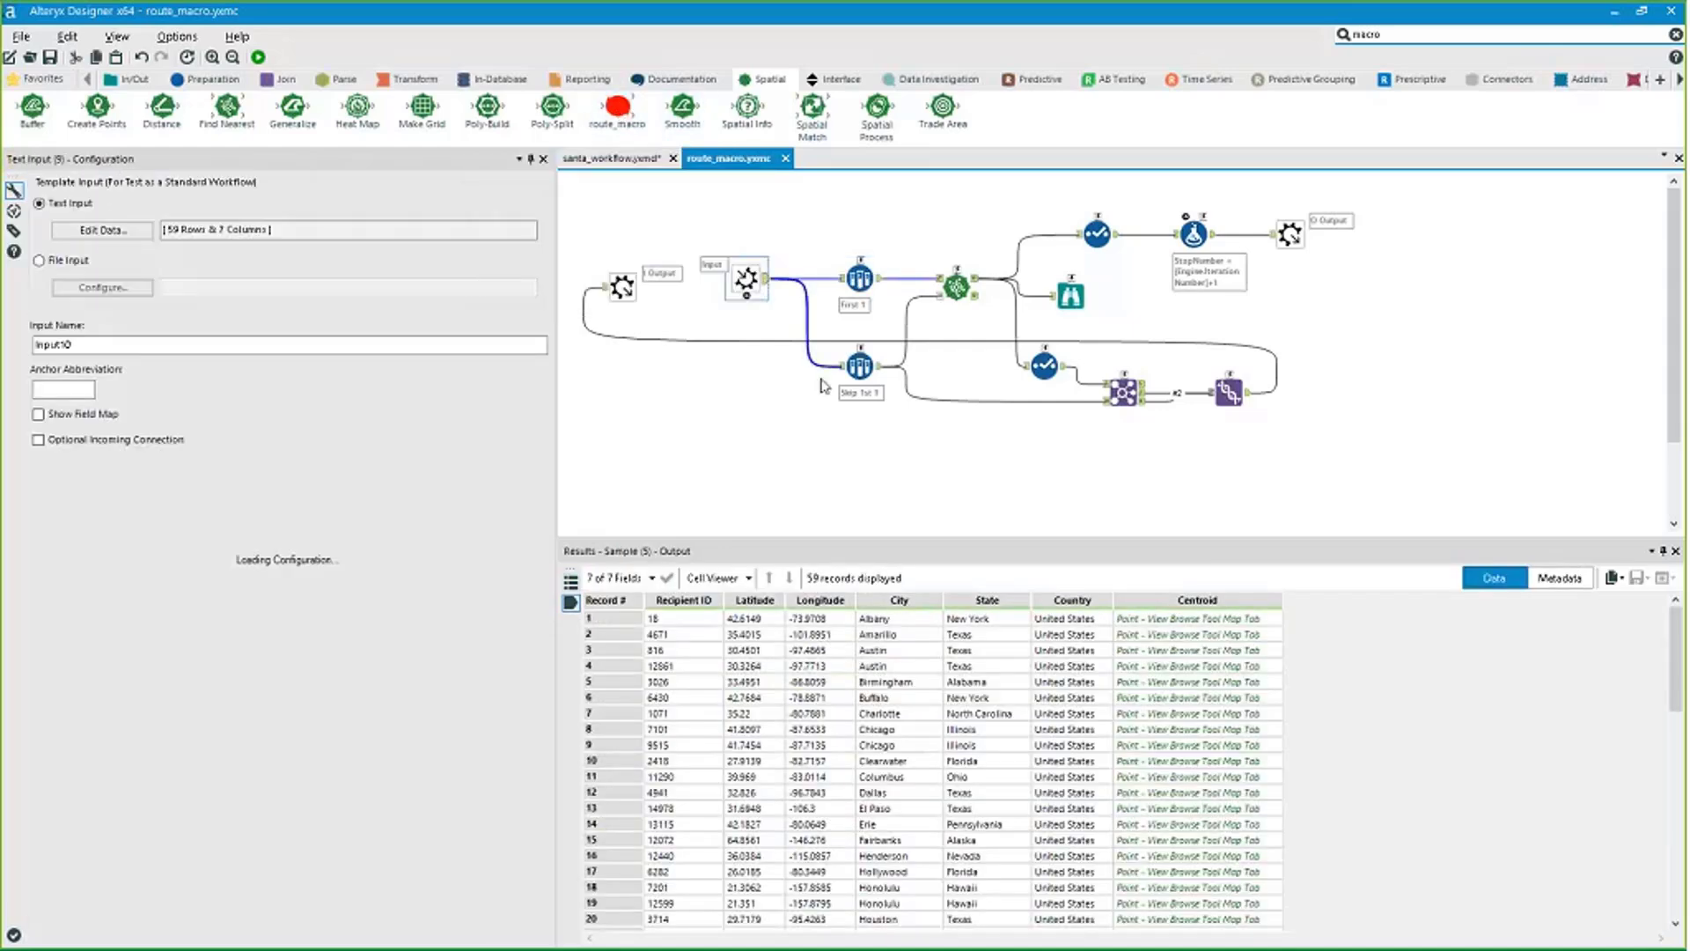
key(ctrl+r)
Save route_macro with "Test." as the description in its meta info, and preview the tool in the Spatial category.
click(815, 479)
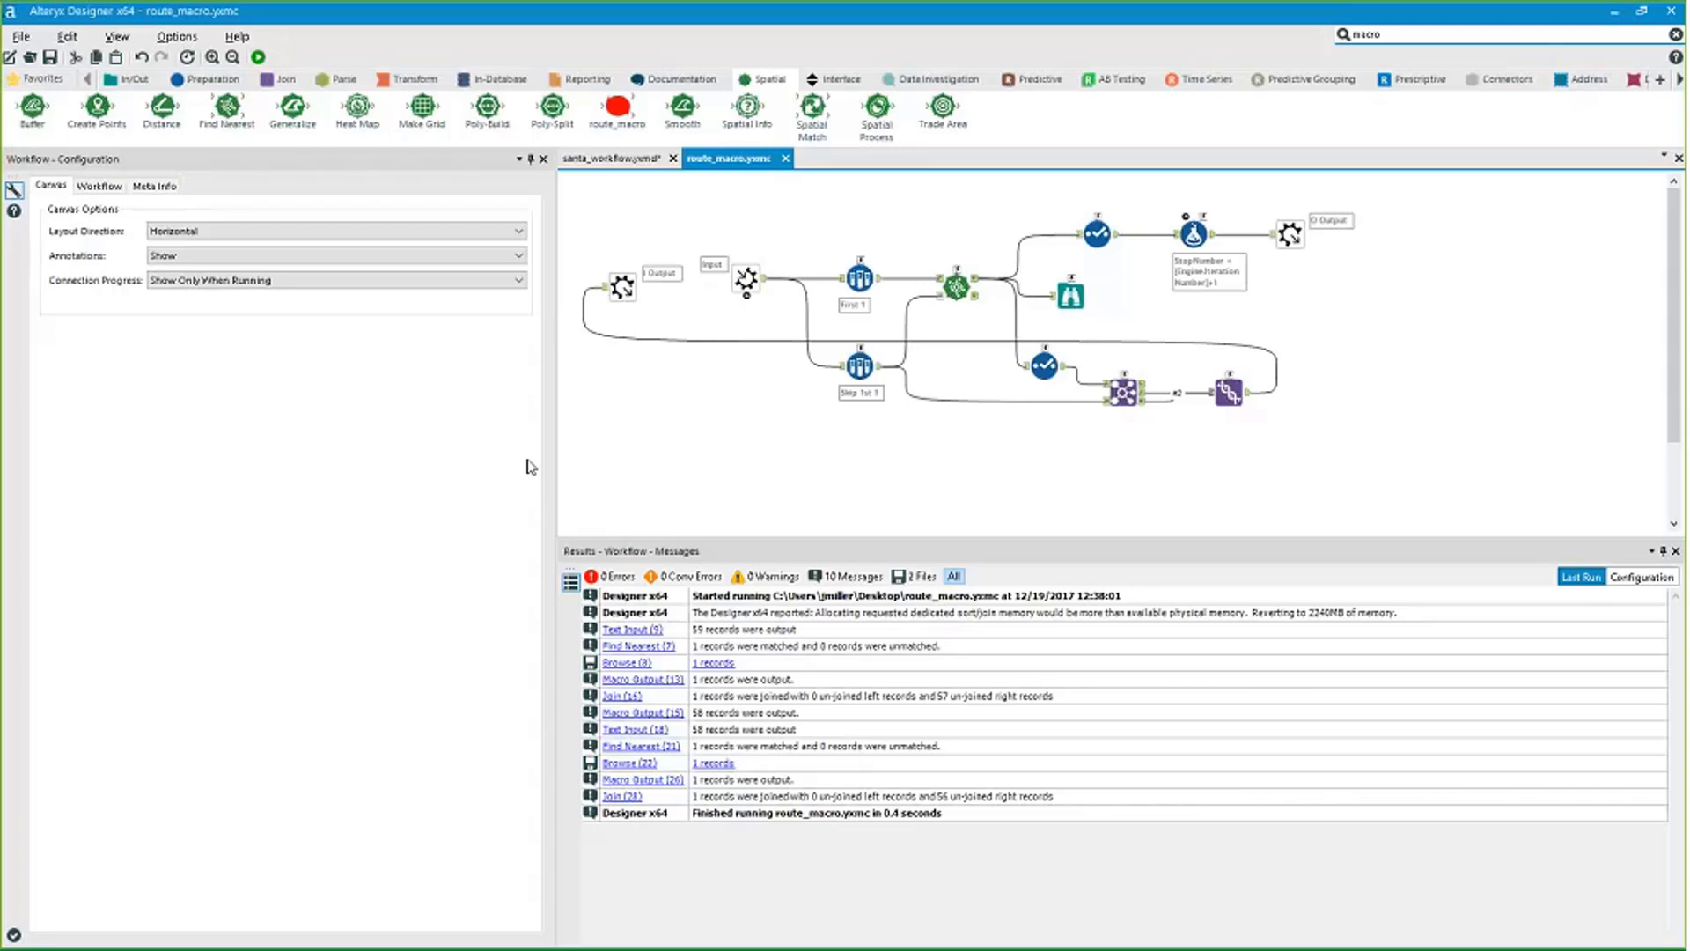
click(99, 185)
click(154, 185)
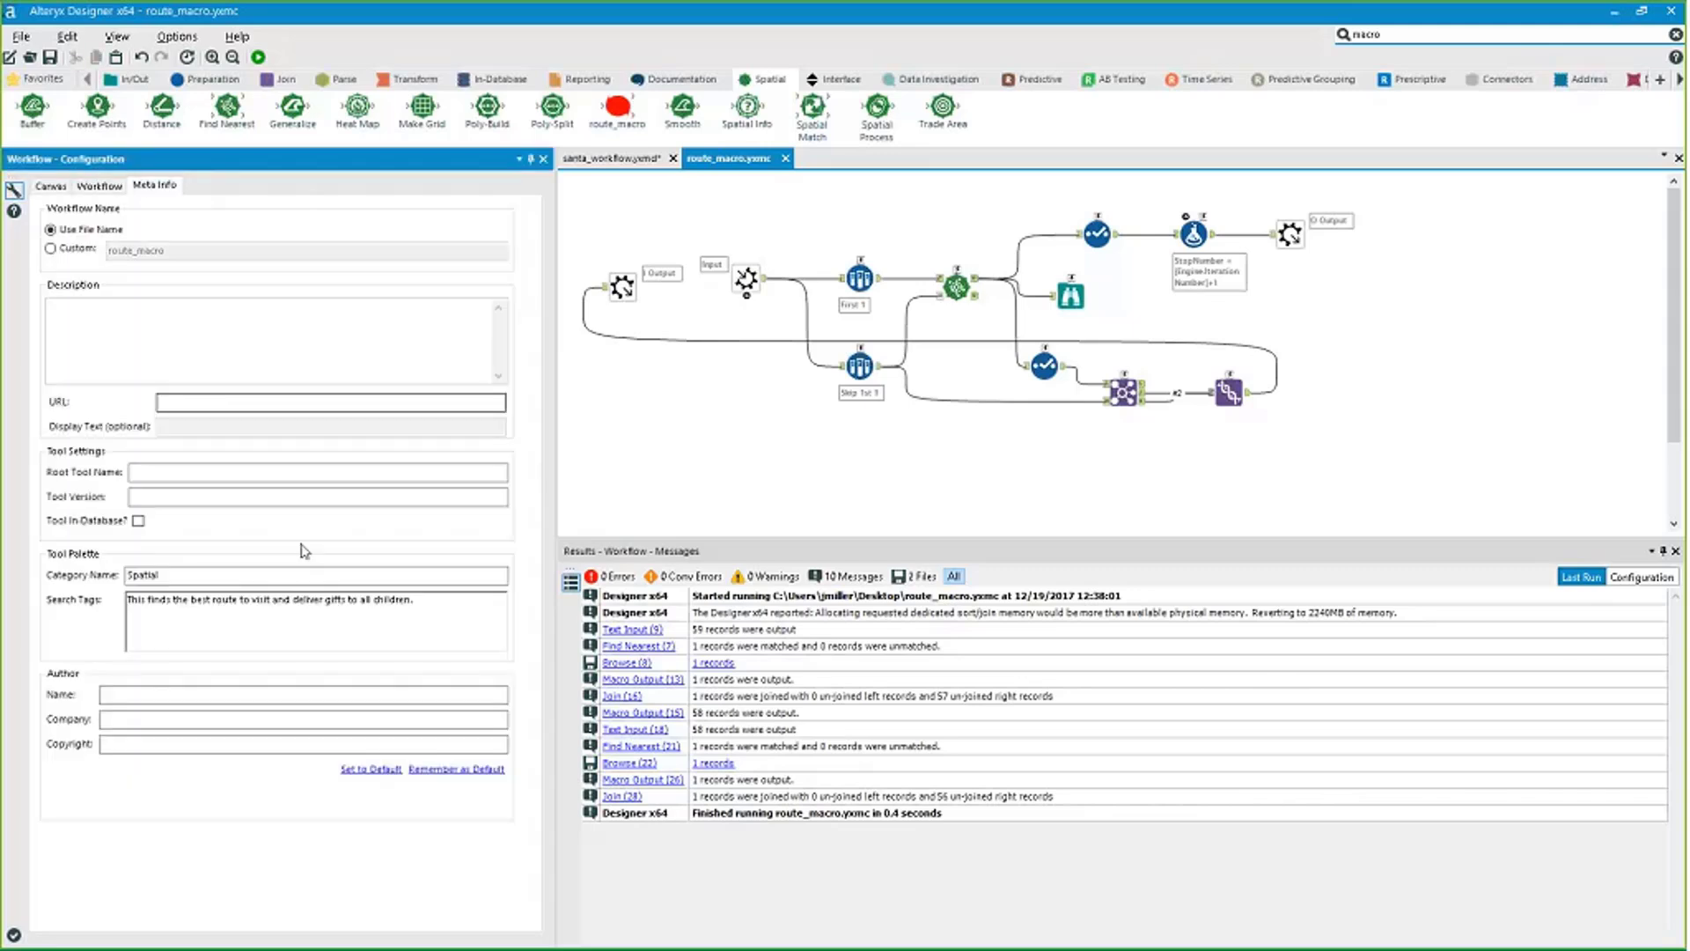
click(151, 321)
text(T)
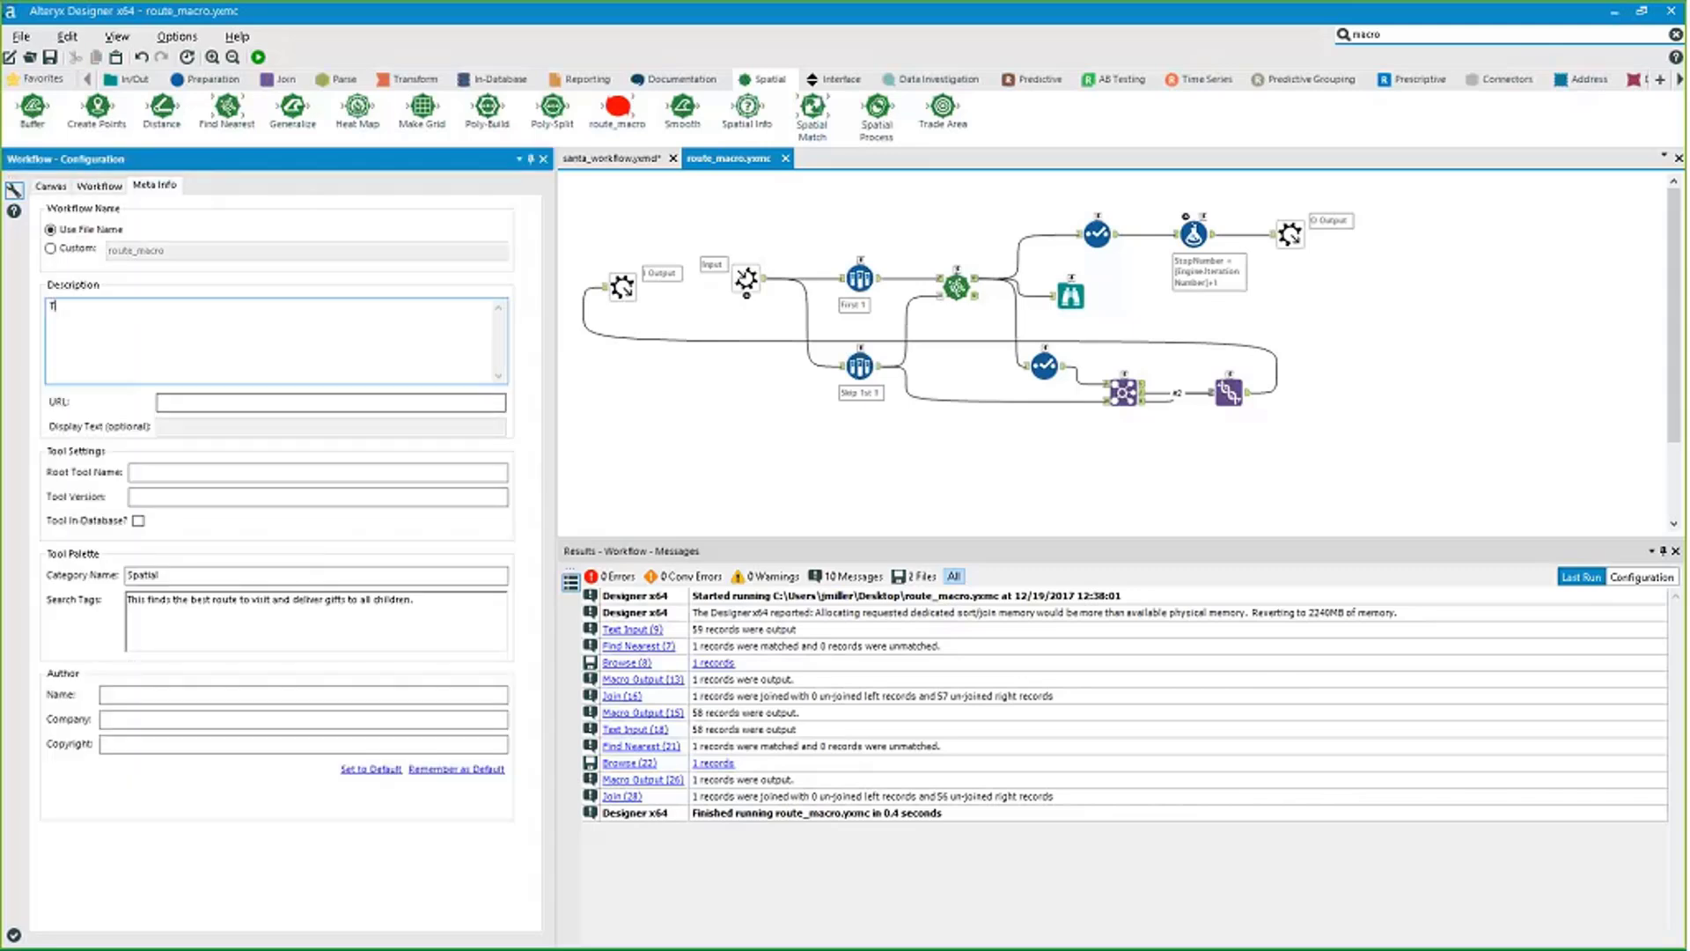
text(est.)
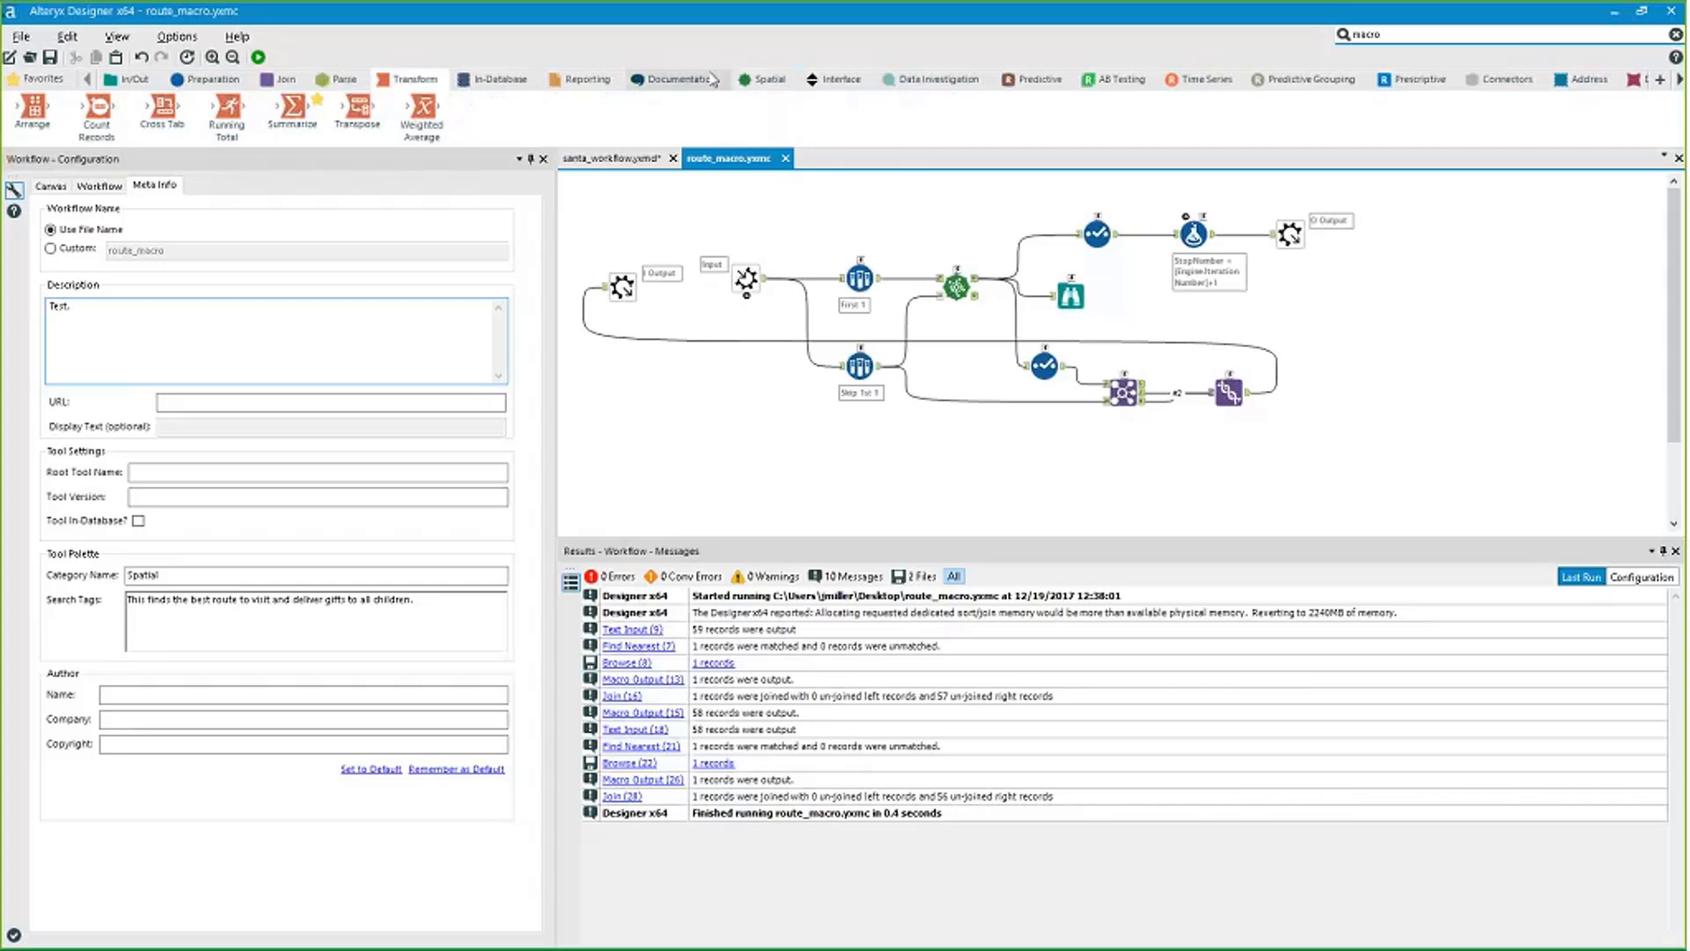
click(762, 80)
mouse_move(616, 105)
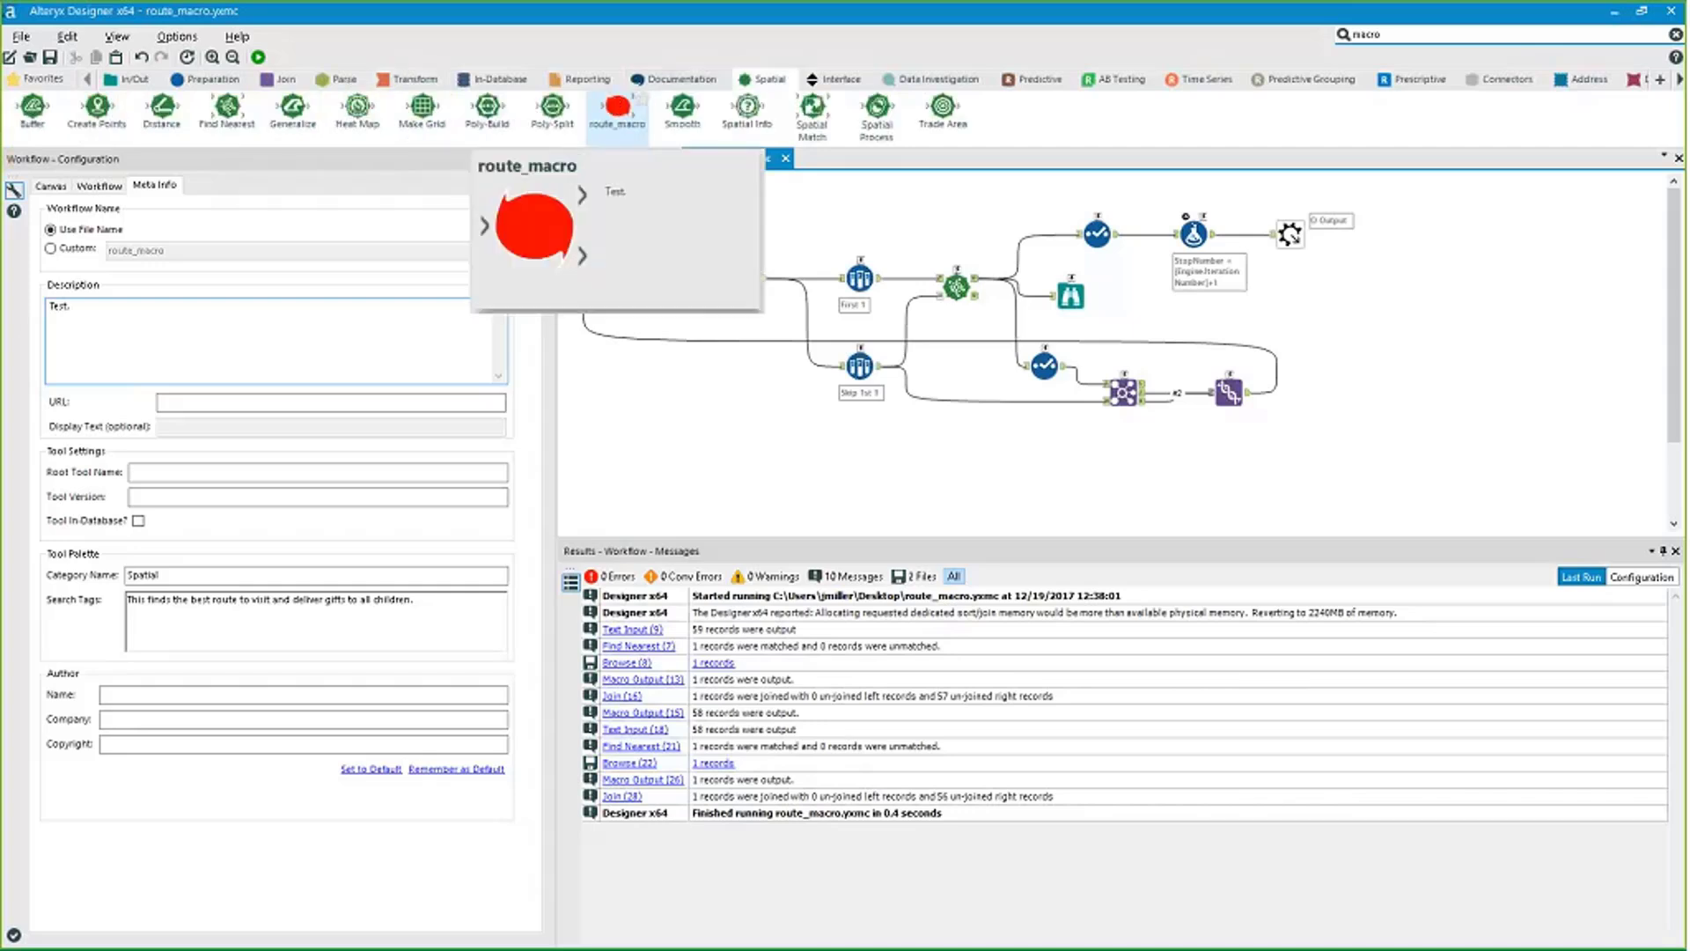
Save route_macro with its description replaced by a copy of the search tags text, and preview the tool in the Spatial category.
click(460, 609)
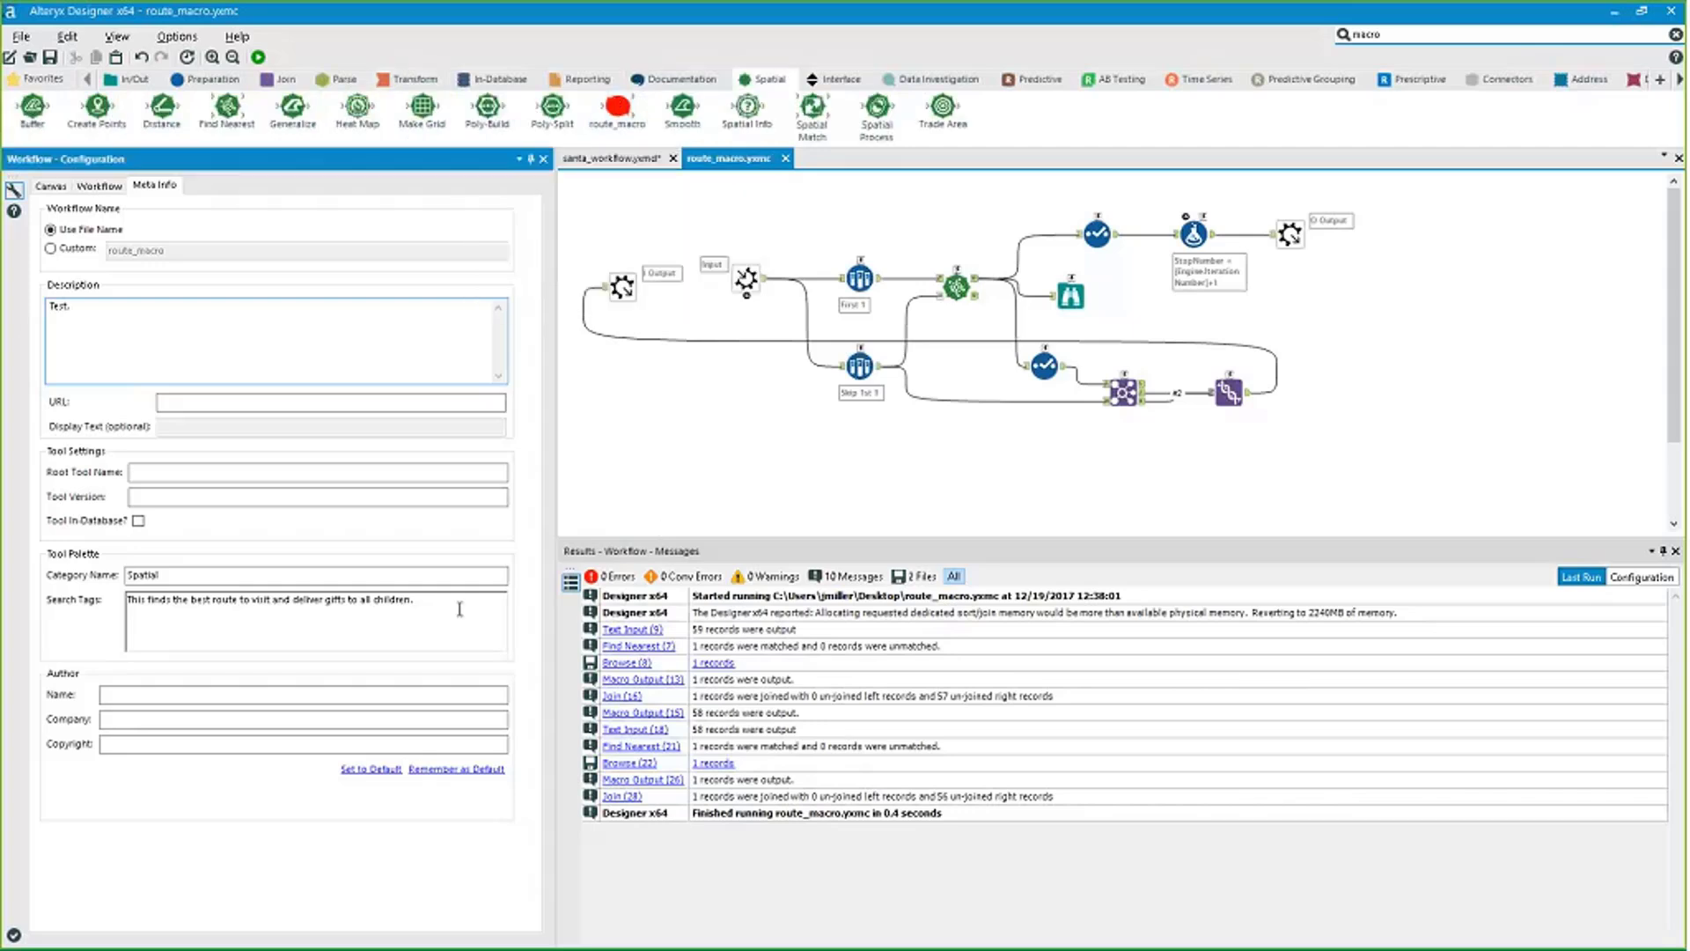
key(ctrl+a)
key(ctrl+c)
click(185, 332)
key(ctrl+a)
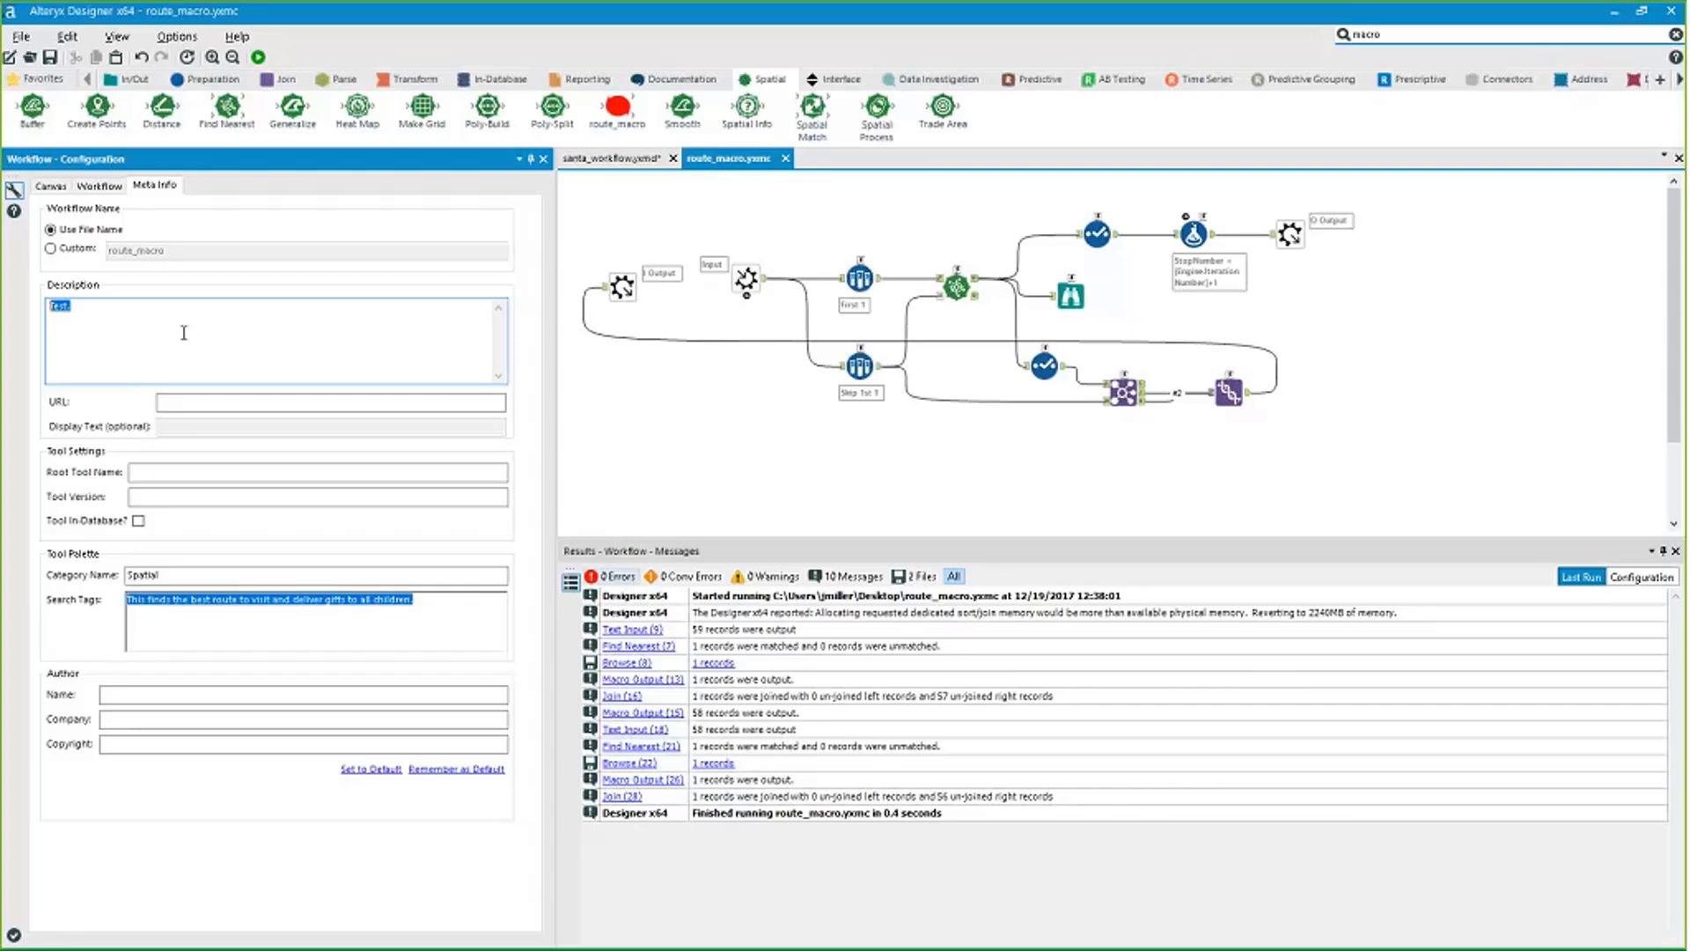
key(ctrl+v)
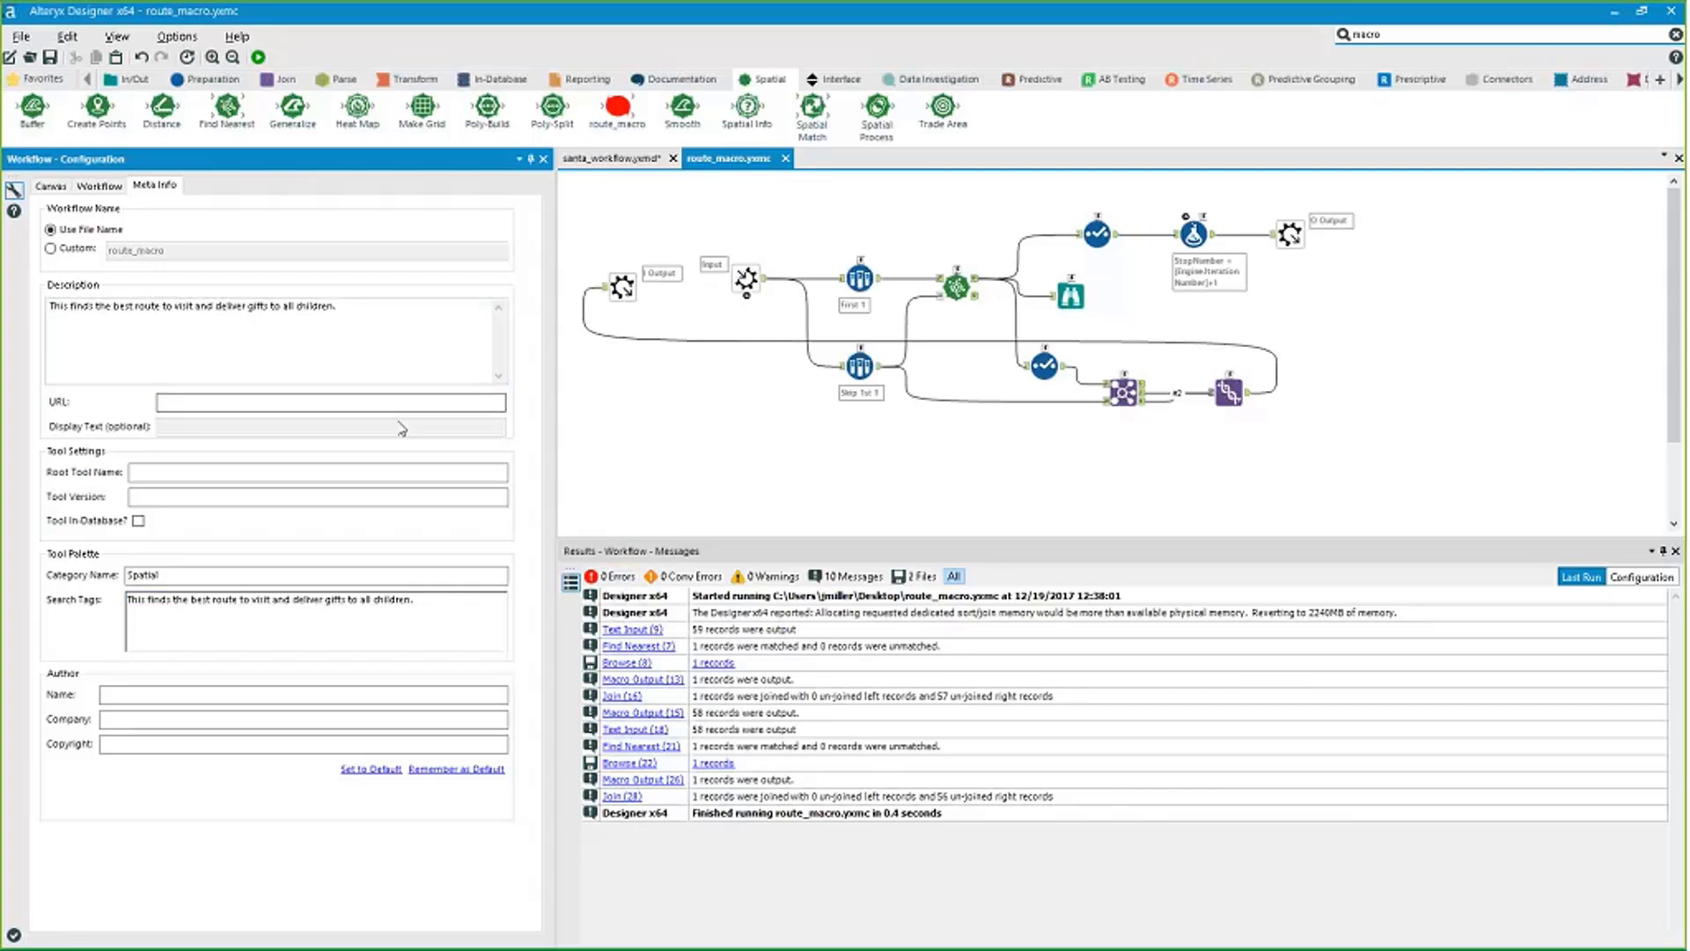
mouse_move(599, 104)
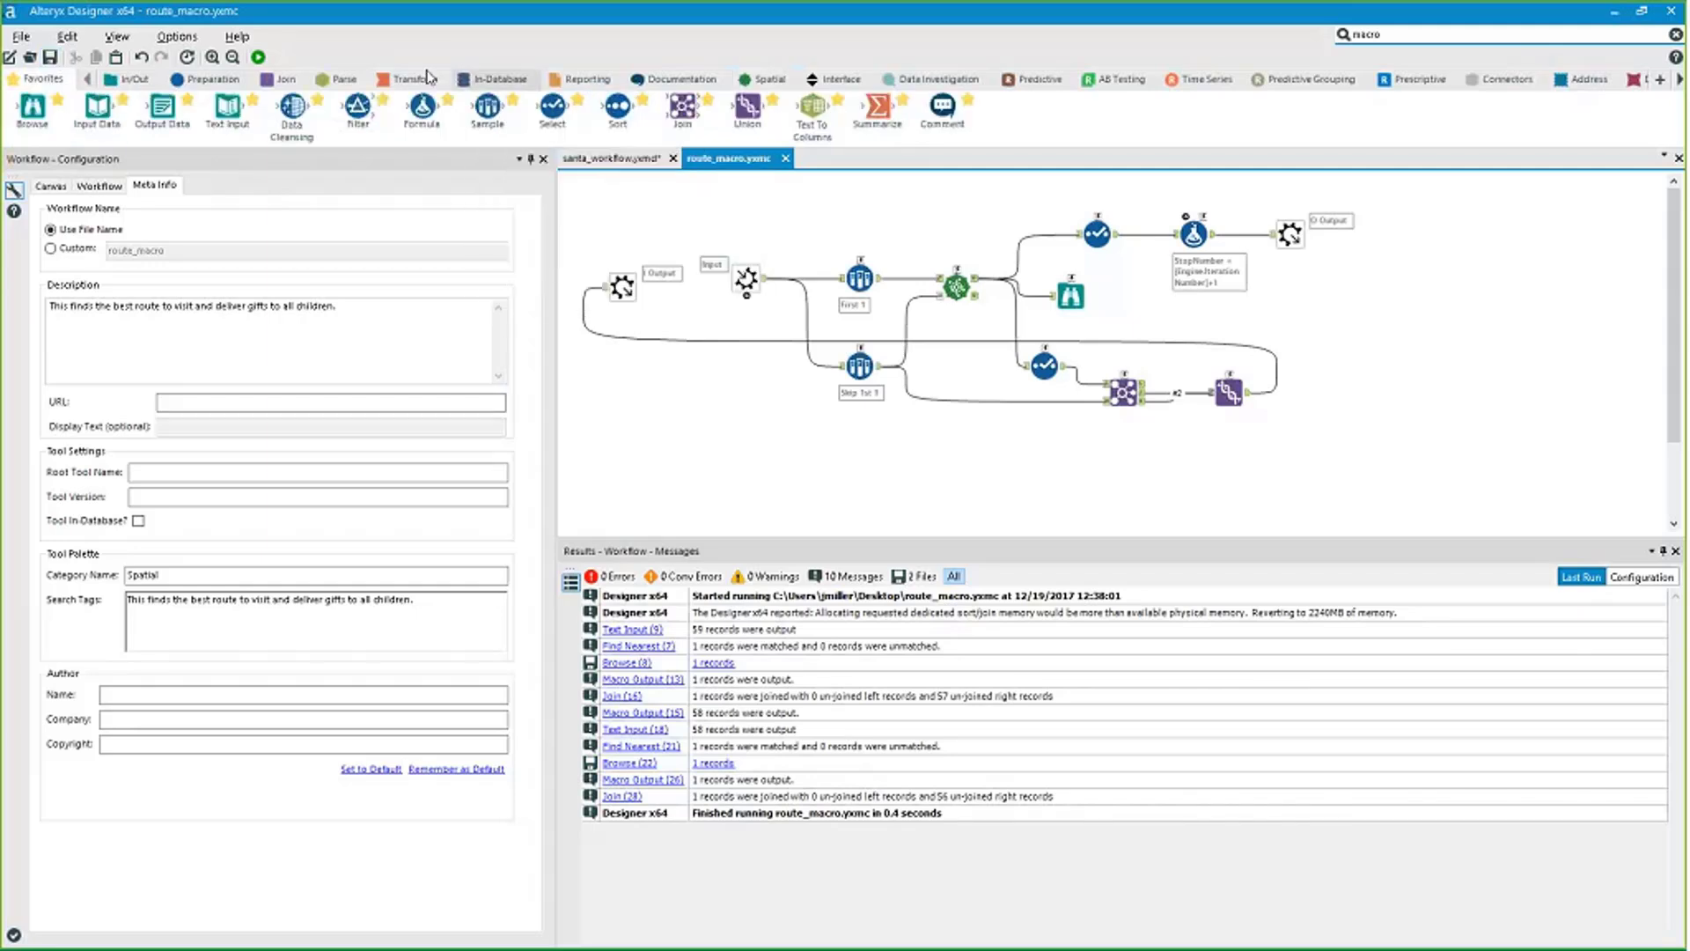
click(743, 80)
mouse_move(627, 119)
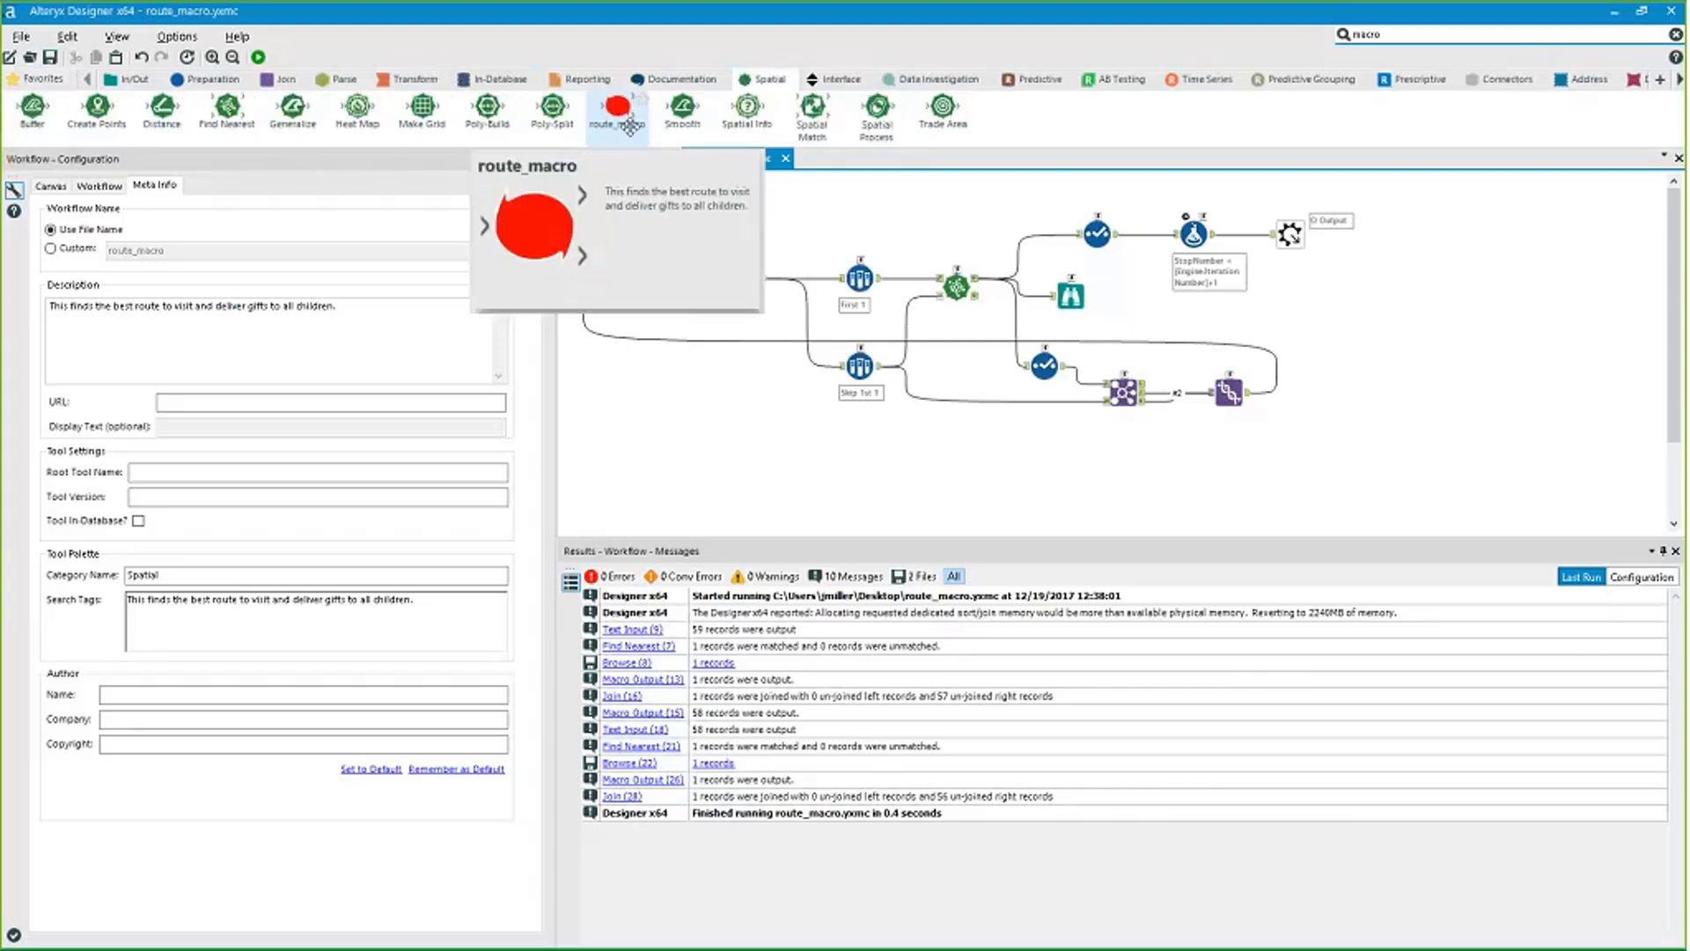